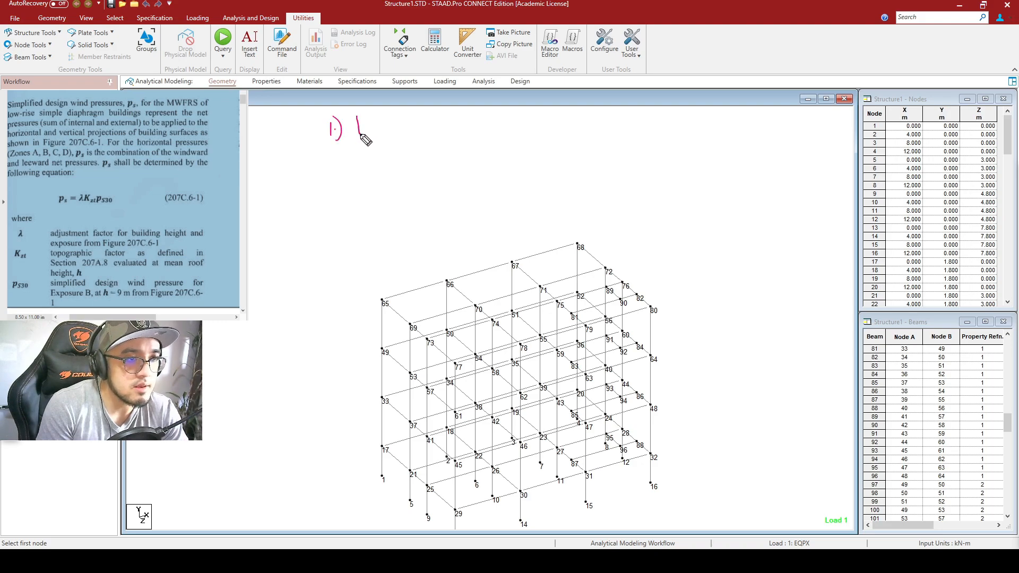
Step: Handwrite the first two conditions above the model as a numbered list: "1.) h ≤ 18" and "2.) I = 1.0"
mouse_move(375, 135)
left_mouse_down()
mouse_move(402, 137)
mouse_move(412, 121)
left_mouse_up()
mouse_move(328, 156)
left_mouse_down()
mouse_move(344, 173)
mouse_move(372, 147)
left_mouse_up()
left_click(338, 166)
mouse_move(363, 148)
left_mouse_down()
mouse_move(363, 166)
mouse_move(388, 154)
left_mouse_up()
mouse_move(375, 163)
left_mouse_down()
mouse_move(396, 165)
mouse_move(415, 150)
left_mouse_up()
left_click(402, 157)
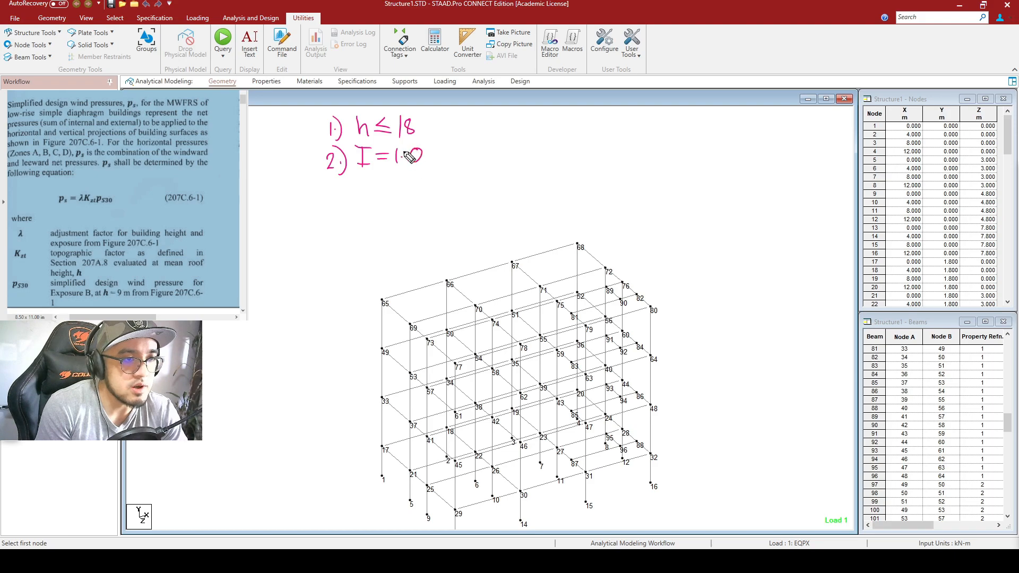
Step: Handwrite the third condition beneath the list as "3.) Exp. Cat. B, h ≤ 9m"
mouse_move(328, 182)
left_mouse_down()
mouse_move(327, 196)
mouse_move(342, 202)
mouse_move(370, 177)
left_mouse_up()
left_click(340, 193)
left_click_drag(361, 186, 369, 191)
mouse_move(370, 184)
left_mouse_down()
mouse_move(378, 198)
mouse_move(427, 181)
mouse_move(488, 189)
left_mouse_up()
left_click(379, 191)
left_click(391, 188)
left_click(430, 184)
mouse_move(489, 183)
left_mouse_down()
mouse_move(514, 182)
mouse_move(501, 176)
mouse_move(546, 187)
left_mouse_up()
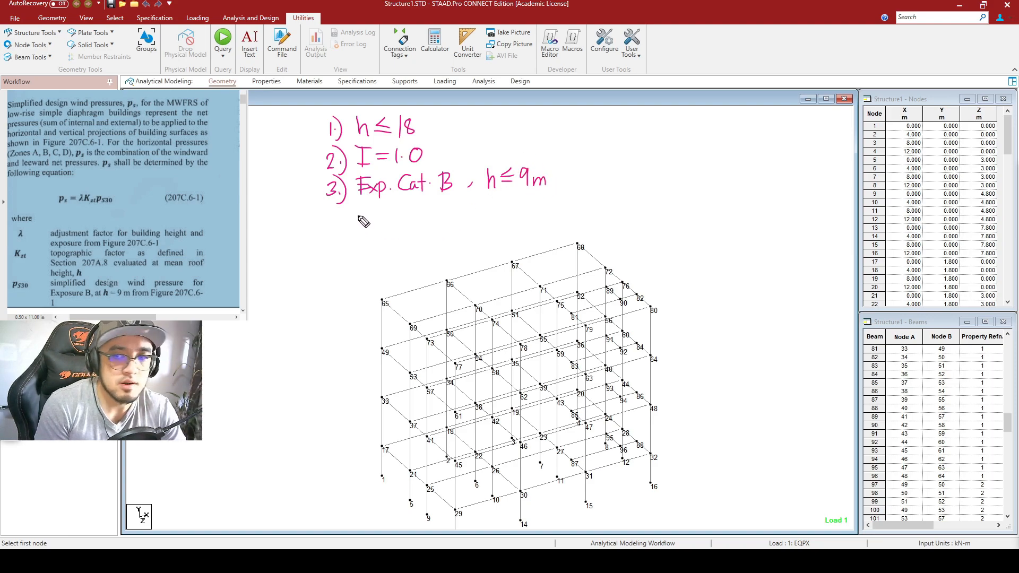
Step: Underline the handwritten list of conditions and close it off with two slanted strokes at its end
left_click_drag(329, 212, 588, 195)
left_click_drag(590, 149, 537, 208)
left_click_drag(595, 159, 547, 215)
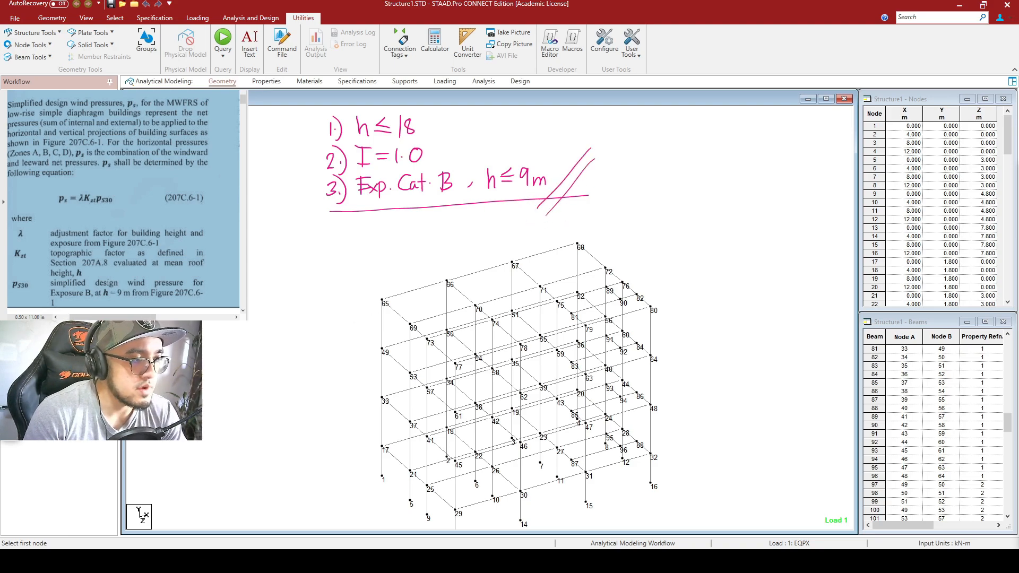
Step: Measure the node-to-node distance along the corner column from node 17 up to roof node 65
middle_click_drag(377, 406, 373, 362)
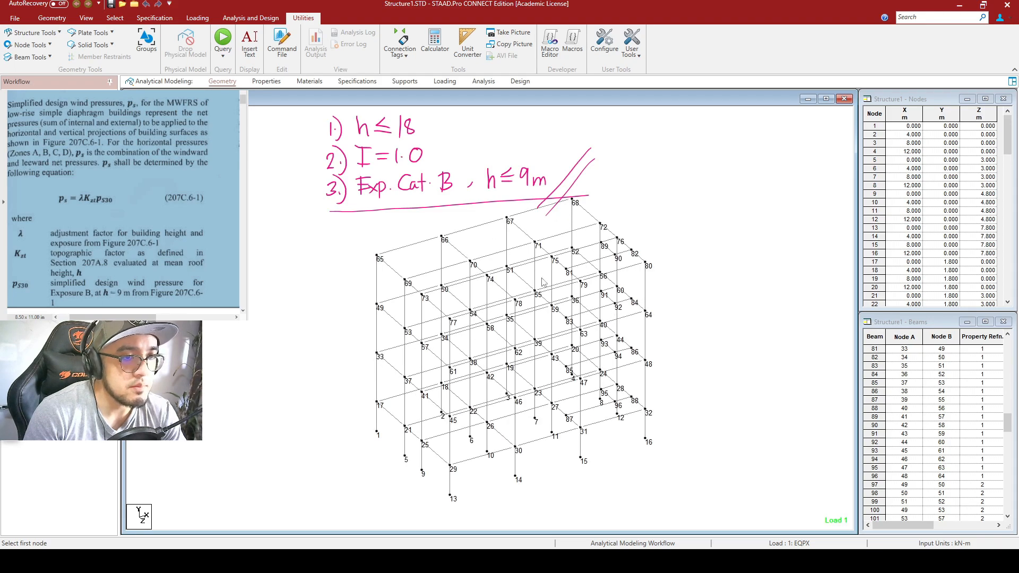
middle_click_drag(542, 282, 566, 288)
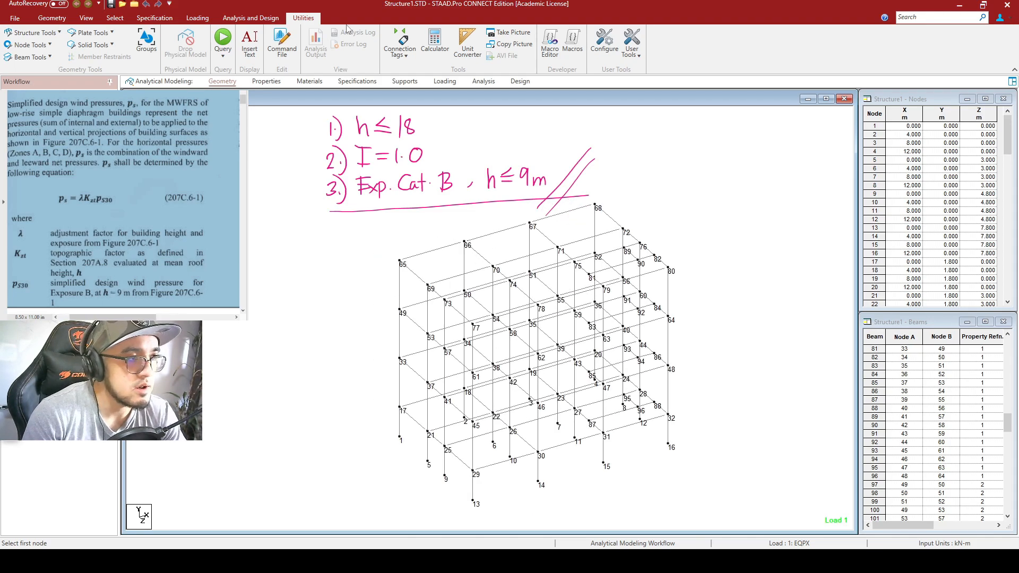
scroll(394, 416, "up", 2)
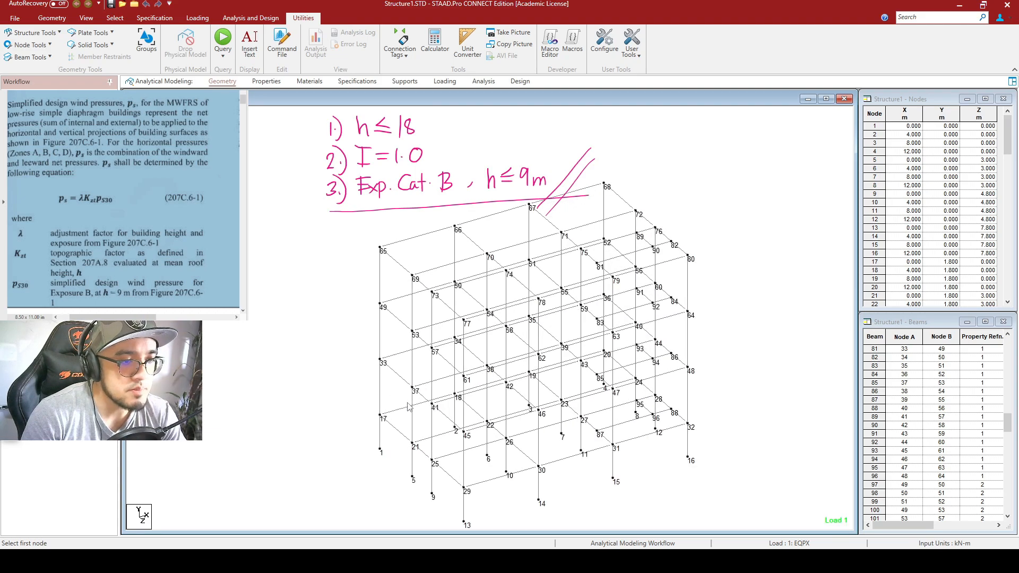
left_click(32, 44)
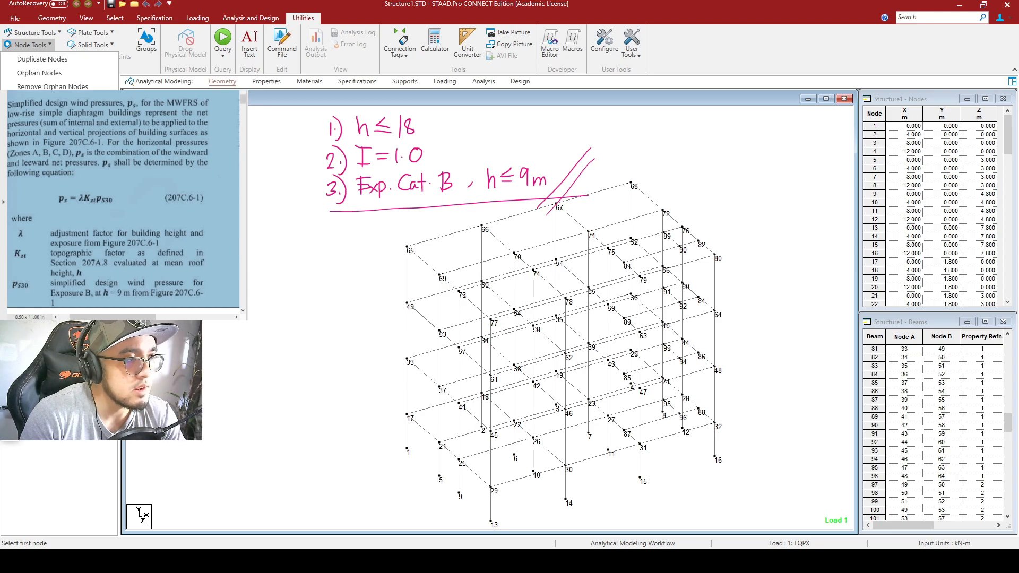
left_click(73, 86)
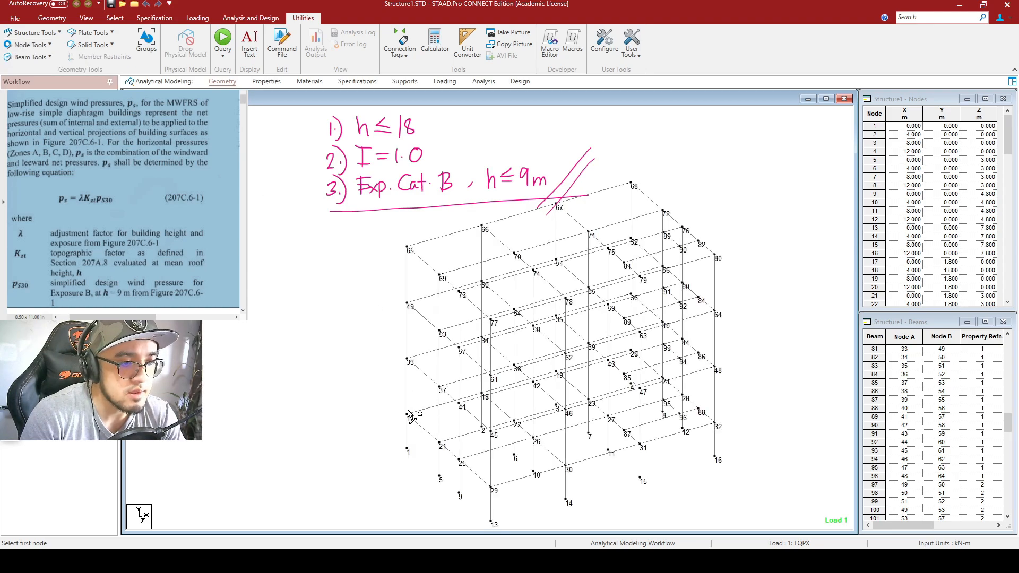
scroll(409, 418, "up", 1)
left_click(388, 423)
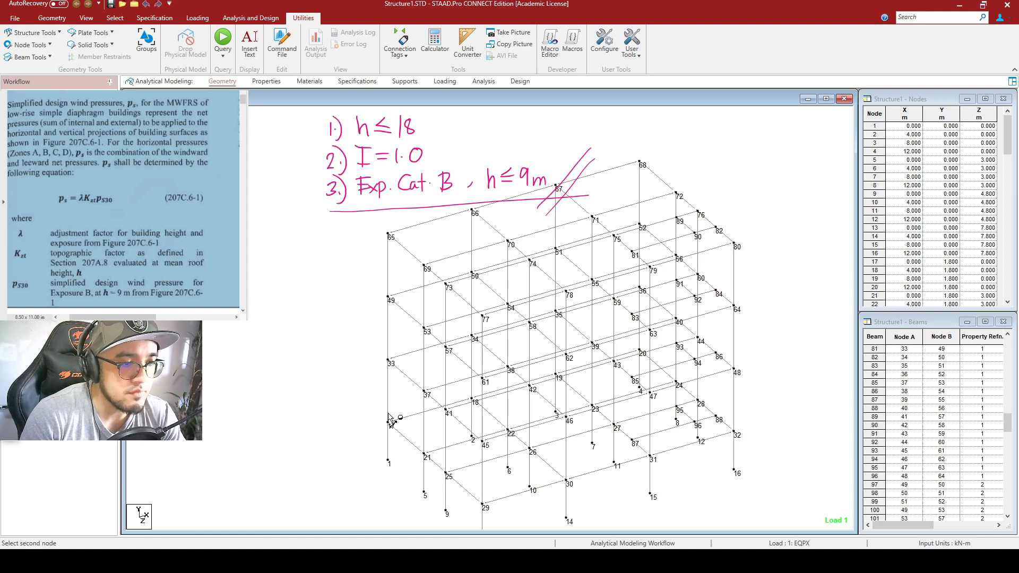
left_click(390, 237)
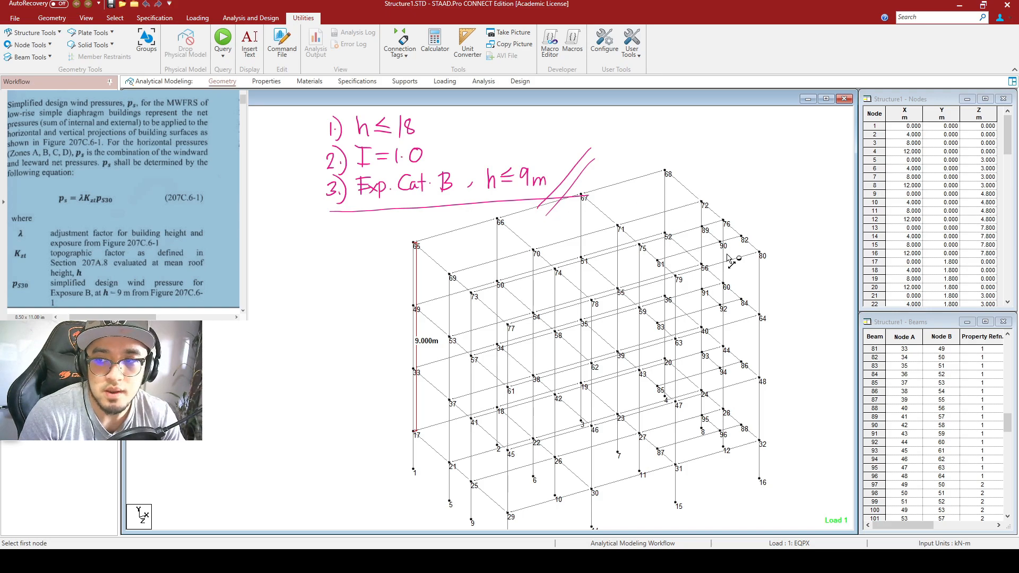
Step: Draw a rectangle around the handwritten first condition, "h ≤ 18"
scroll(409, 378, "up", 3)
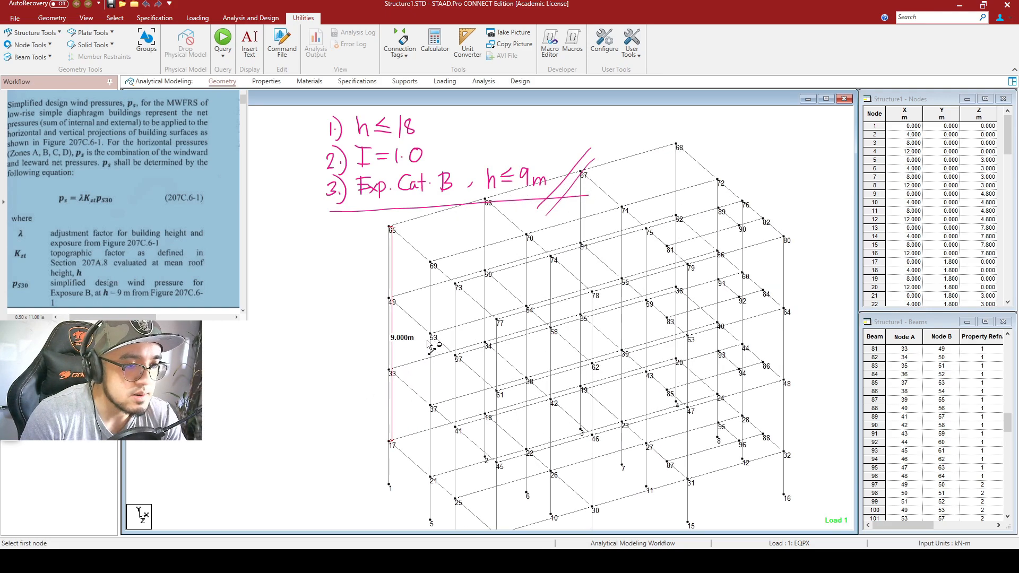
middle_click_drag(436, 335, 480, 354)
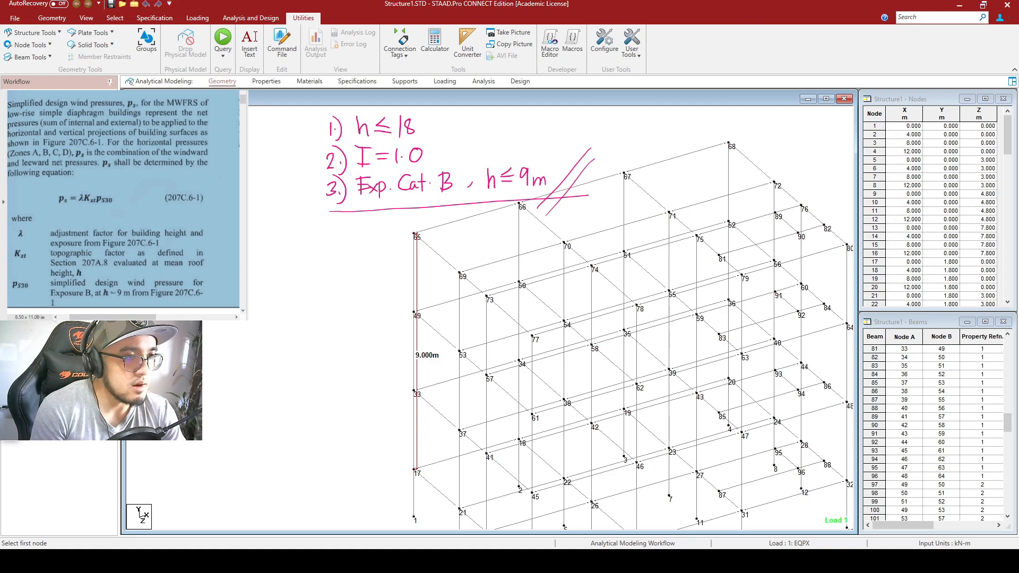
mouse_move(313, 105)
left_mouse_down()
mouse_move(359, 134)
mouse_move(429, 144)
left_mouse_up()
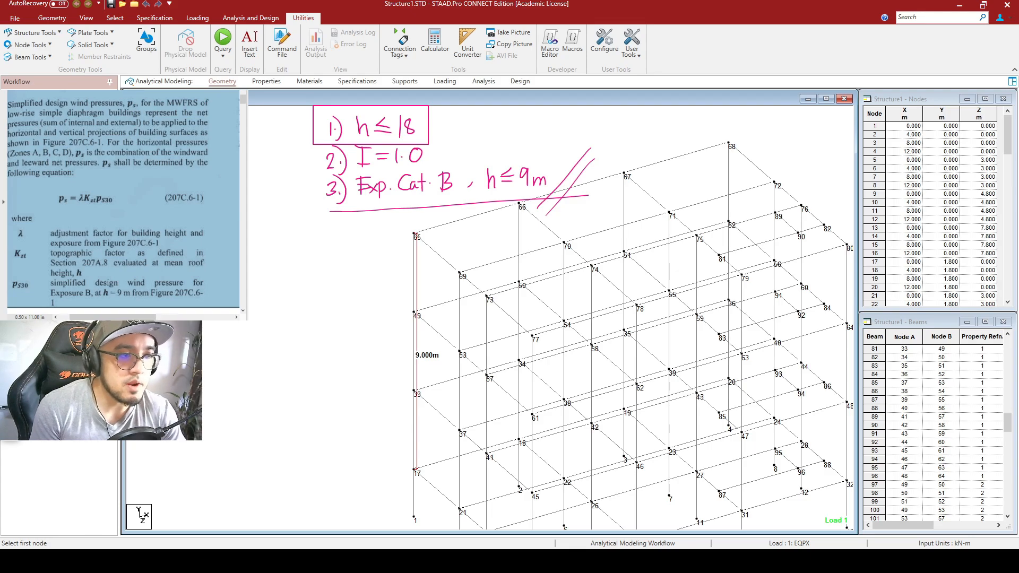
Step: Find the Standard Occupancy Structures category in the code PDF and box the handwritten "I = 1.0" and "Exp. Cat. B, h ≤ 9m" conditions
scroll(504, 423, "down", 3)
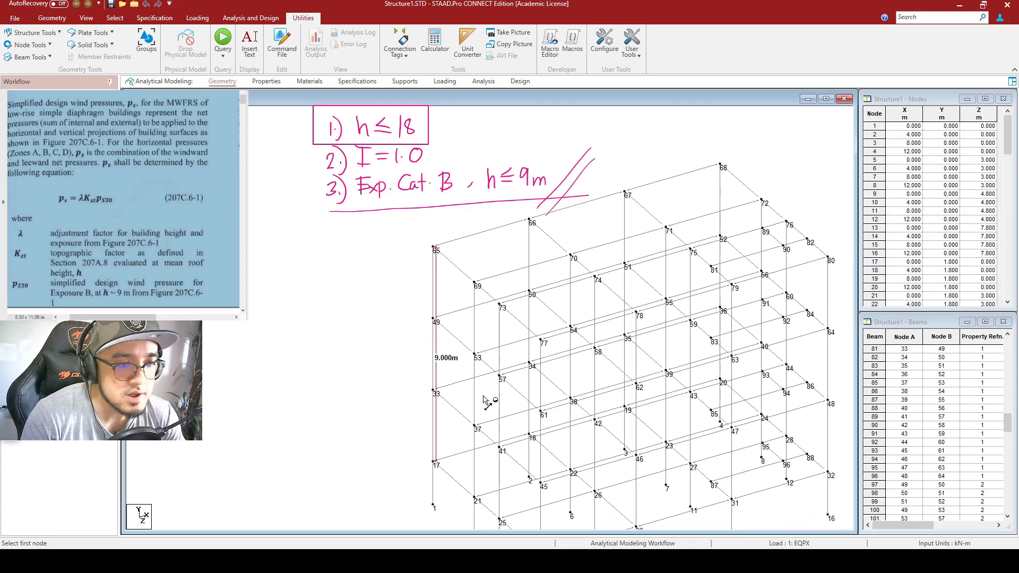
middle_click_drag(543, 312, 601, 330)
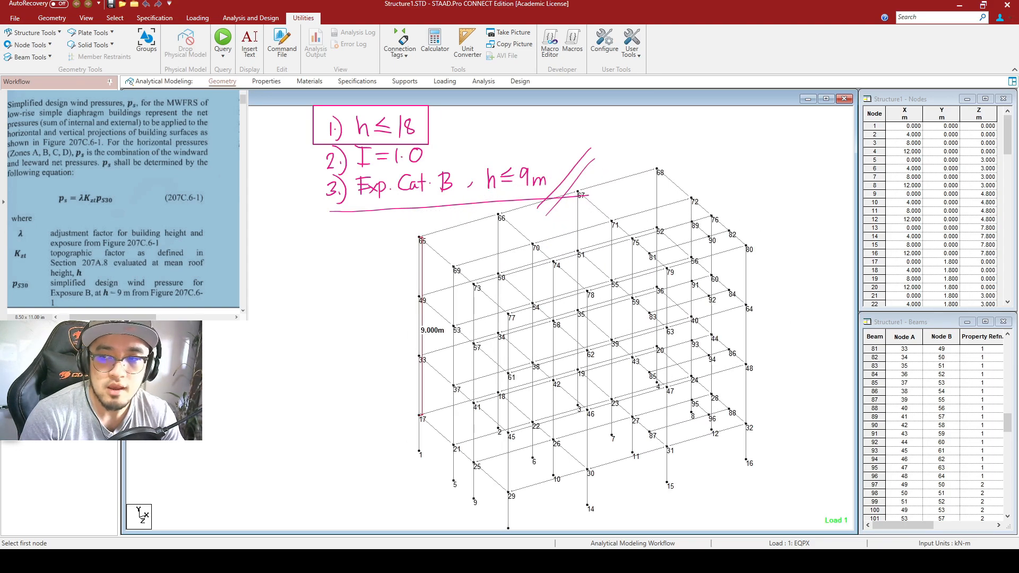
left_click_drag(243, 101, 235, 229)
scroll(123, 196, "up", 3)
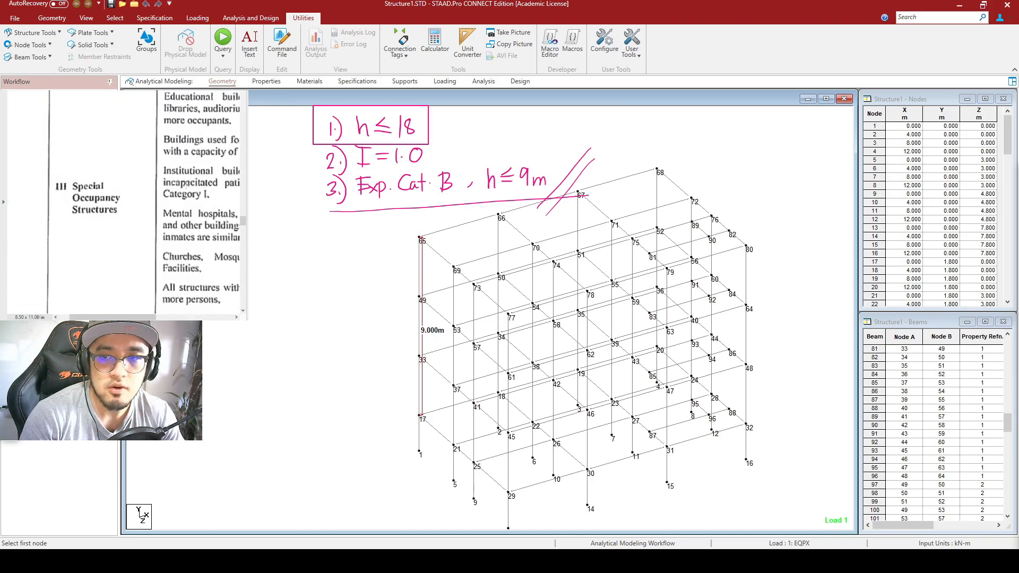
scroll(116, 196, "down", 5)
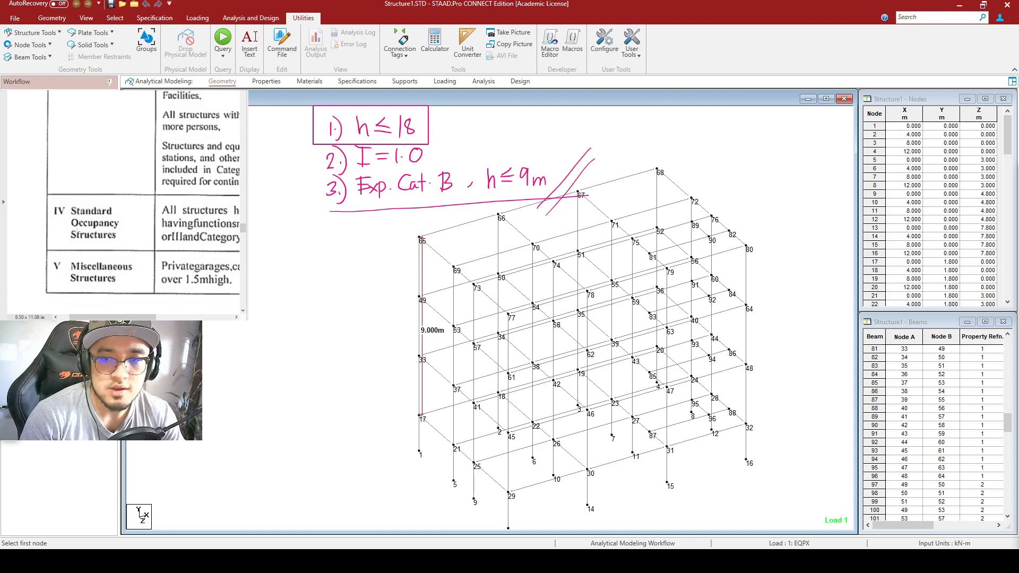
scroll(168, 258, "down", 2, "ctrl")
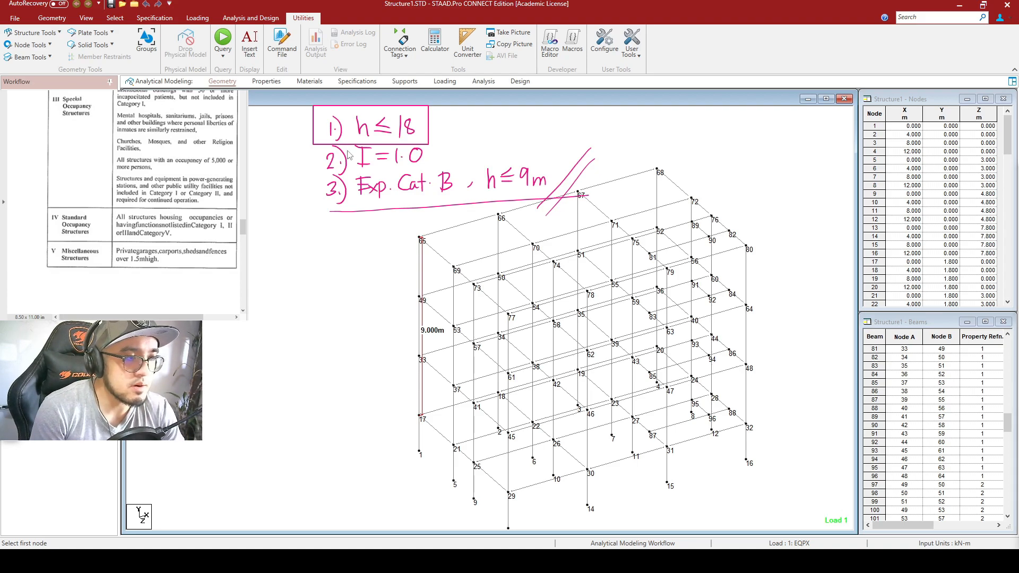
mouse_move(313, 142)
left_mouse_down()
mouse_move(362, 172)
mouse_move(428, 177)
left_mouse_up()
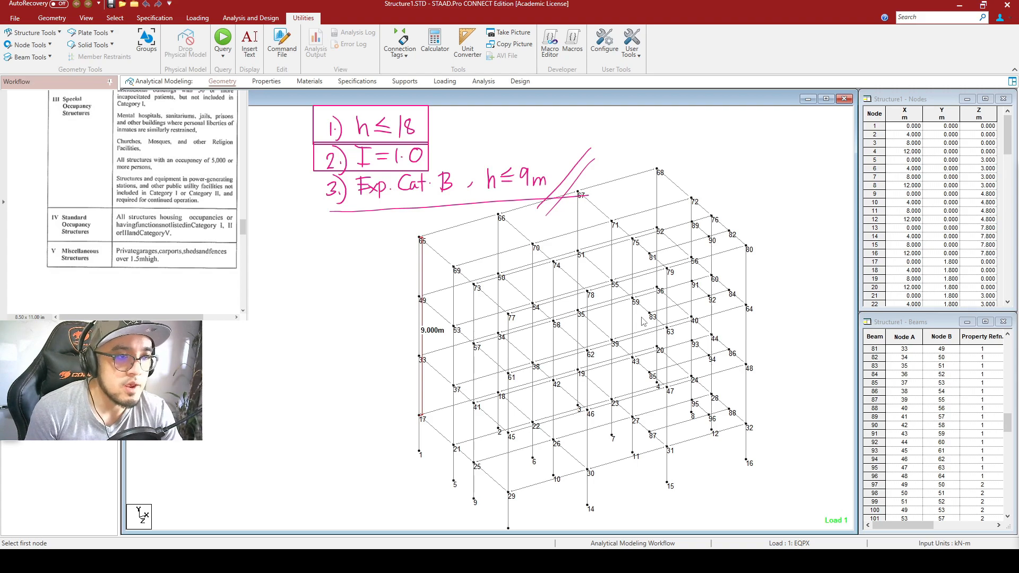
mouse_move(314, 171)
left_mouse_down()
mouse_move(427, 199)
mouse_move(544, 202)
left_mouse_up()
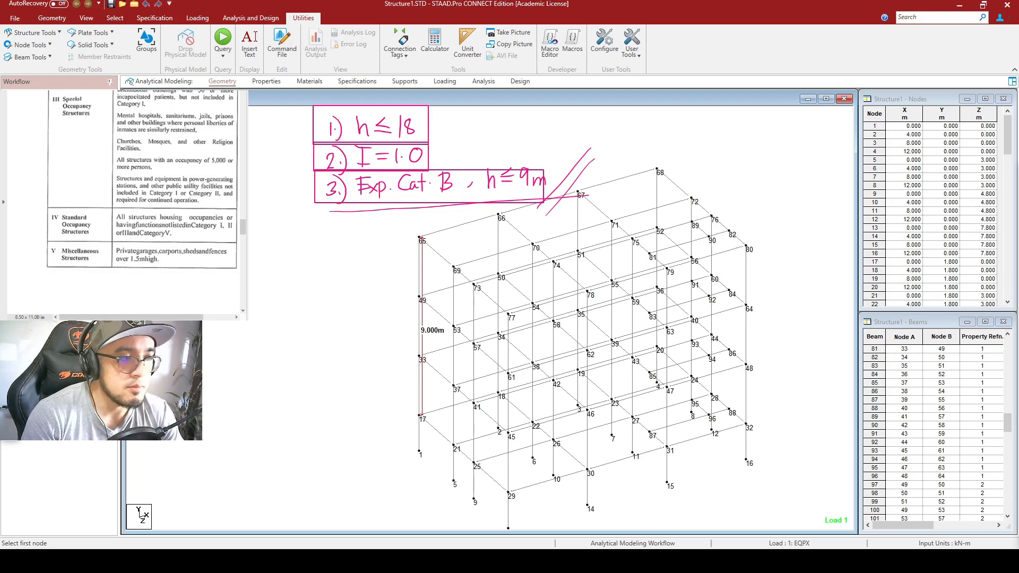
Step: Find section 207A.7.3 Exposure Categories in the code PDF and enlarge it to read the Exposure B requirements
left_click(157, 203)
scroll(157, 241, "up", 10)
scroll(158, 241, "down", 8)
scroll(180, 233, "down", 10)
scroll(151, 166, "up", 4, "ctrl")
scroll(151, 166, "right", 4)
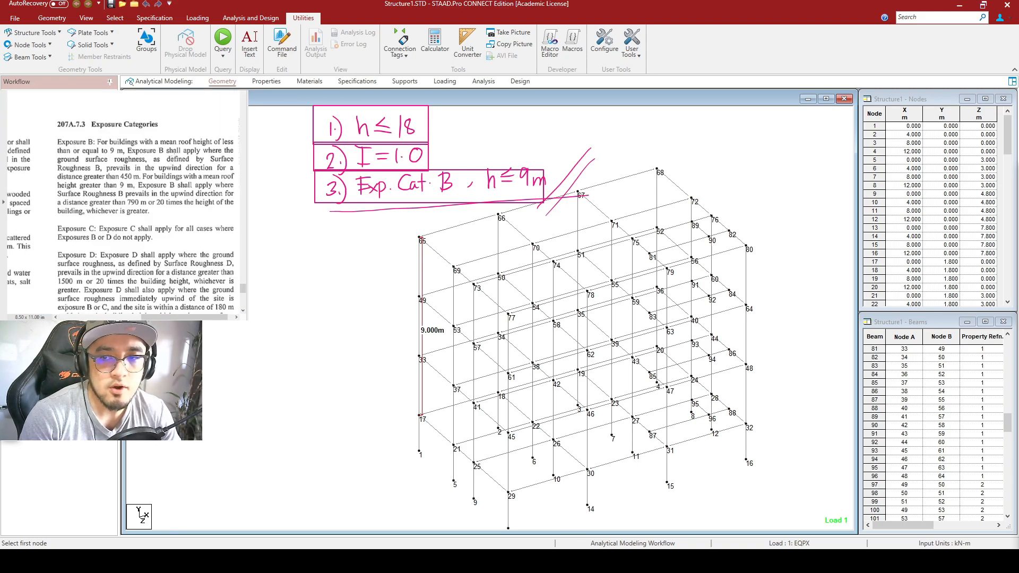
scroll(173, 157, "up", 1, "ctrl")
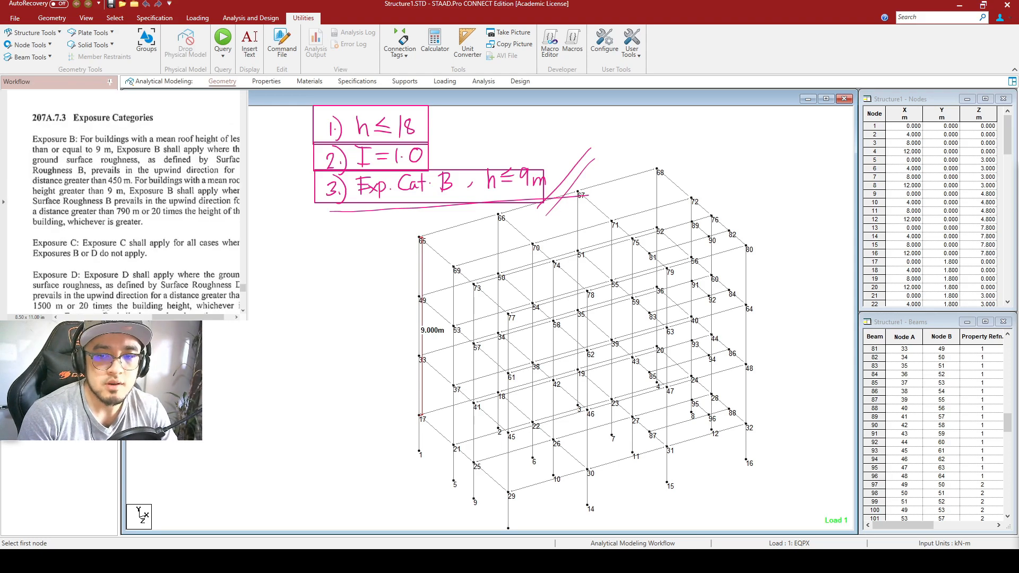
scroll(212, 317, "right", 2)
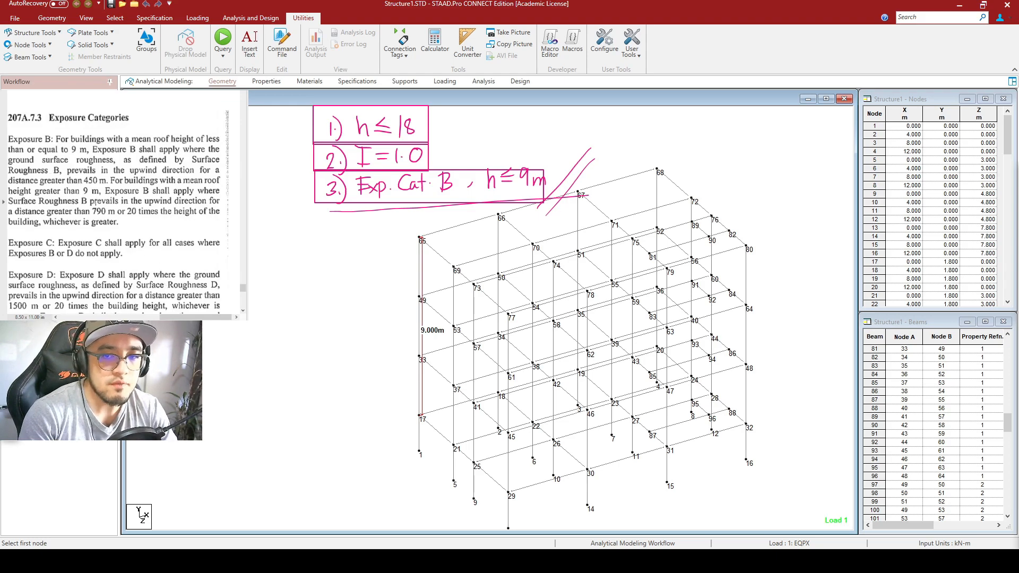
Step: Examine the Surface Roughness B definition in section 207A.7.2 of the code PDF
left_click_drag(176, 317, 96, 310)
mouse_move(19, 191)
left_mouse_down()
mouse_move(204, 258)
mouse_move(233, 256)
left_mouse_up()
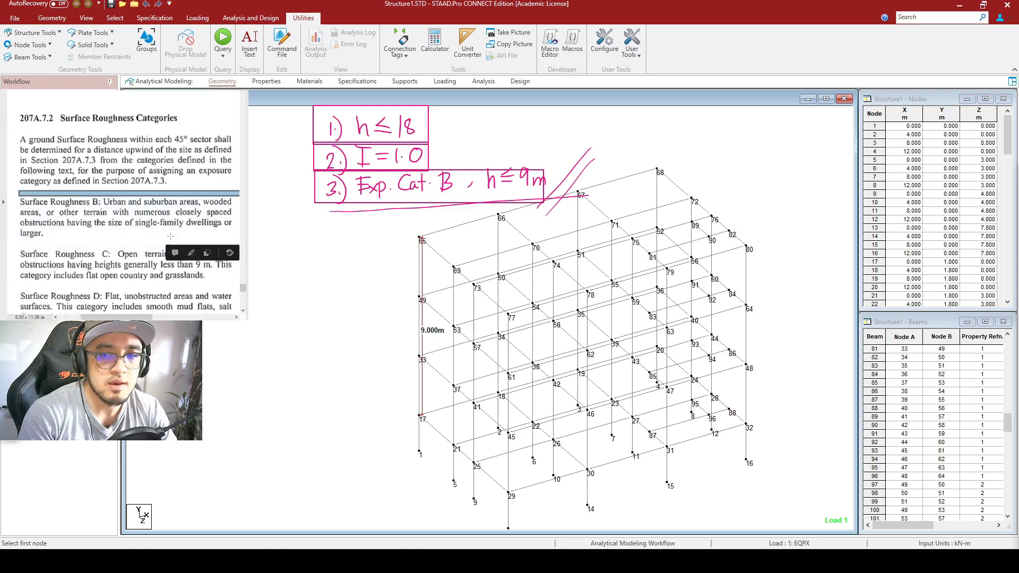
left_click(121, 216)
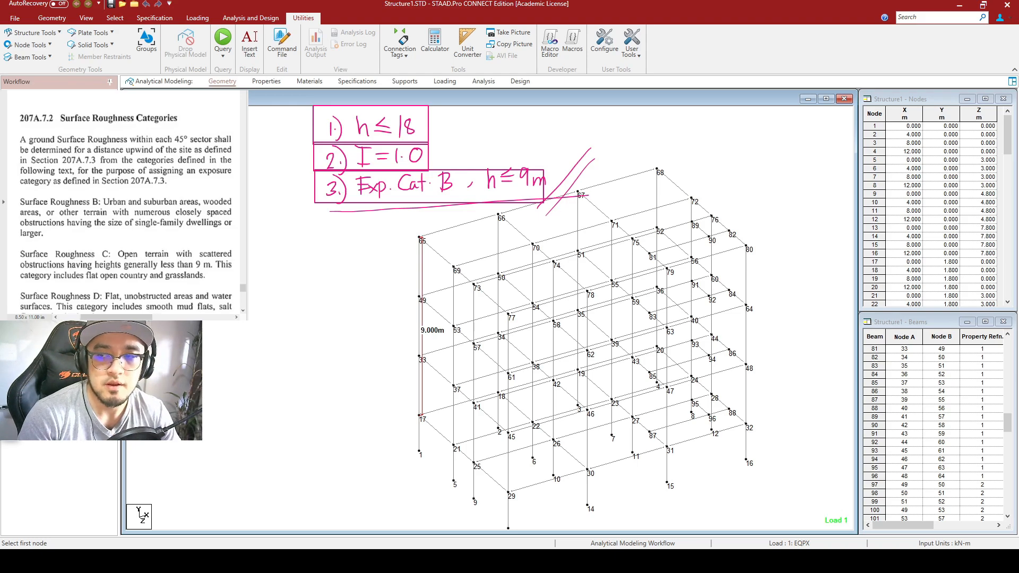
Step: Look through the topographic factor figures for hills and escarpments in the code PDF
scroll(126, 201, "down", 2)
scroll(123, 234, "down", 15)
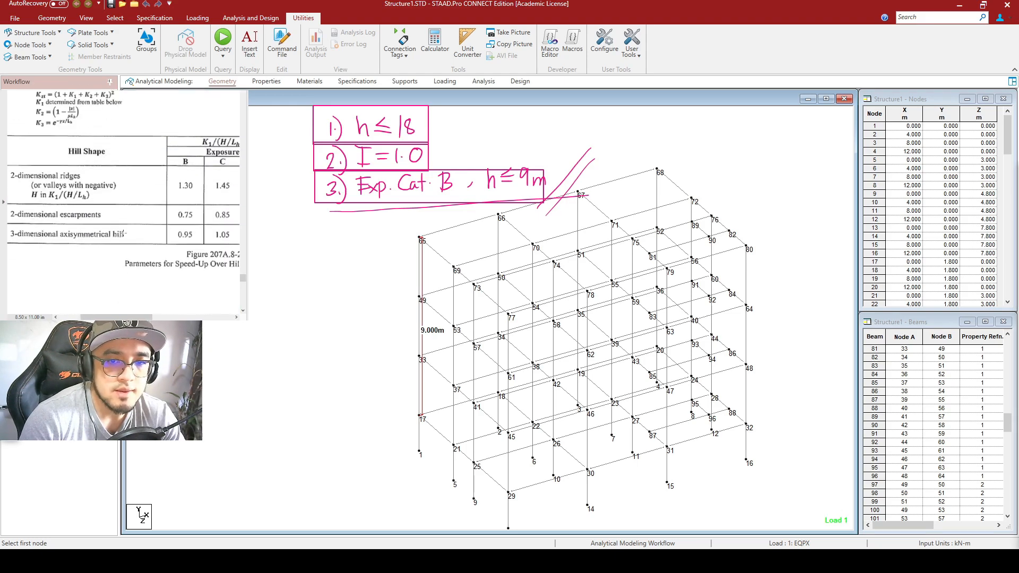
scroll(123, 234, "up", 15)
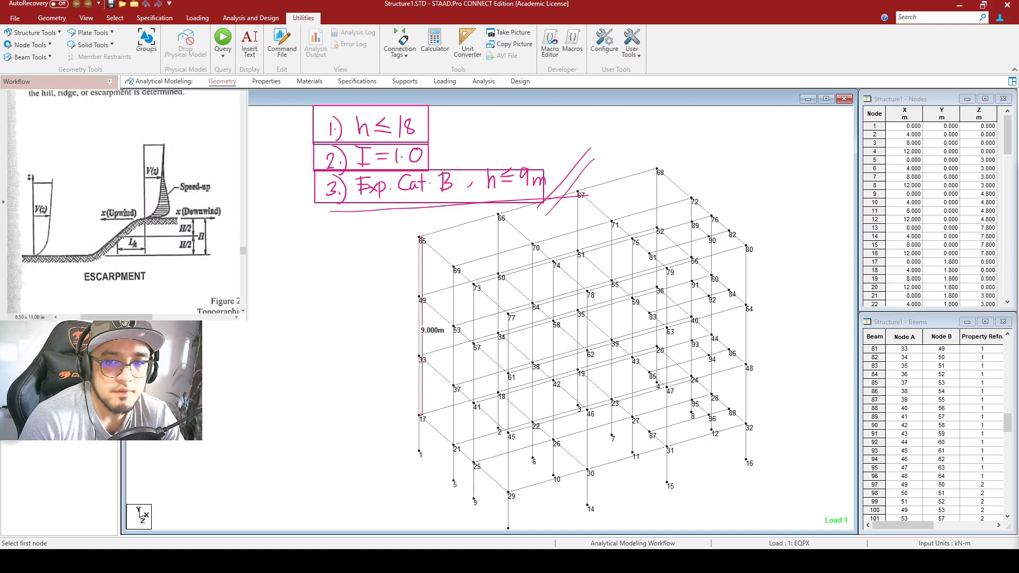
scroll(123, 240, "up", 2)
scroll(107, 121, "down", 15)
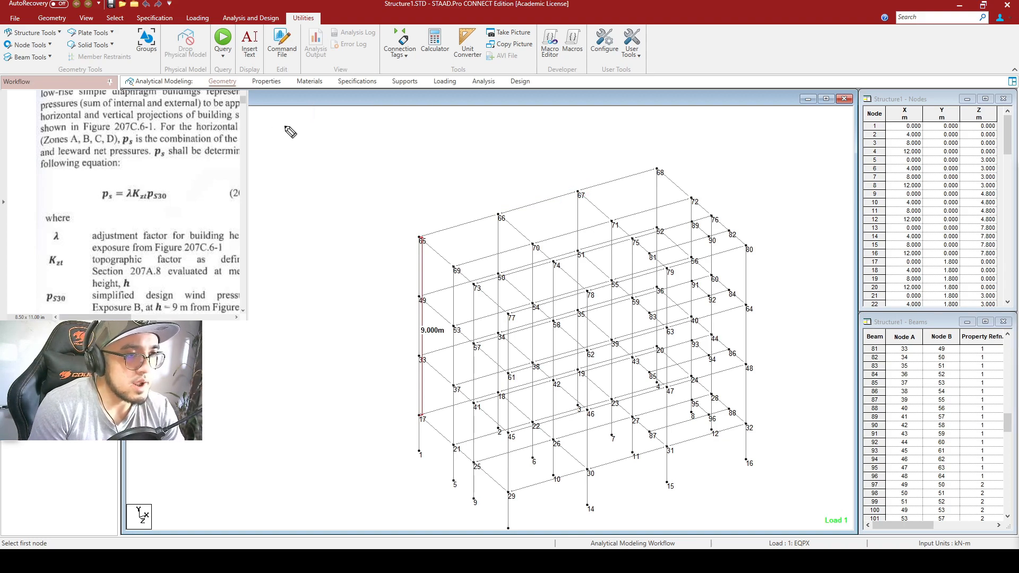
Step: Handwrite the design wind pressure formula "P = λ Kzt Ps30" above the model and start a "λ =" line beneath it
mouse_move(268, 131)
left_mouse_down()
mouse_move(267, 159)
mouse_move(267, 144)
mouse_move(301, 139)
left_mouse_up()
left_click_drag(289, 148, 357, 157)
mouse_move(363, 143)
left_mouse_down()
mouse_move(374, 156)
mouse_move(385, 139)
mouse_move(394, 157)
left_mouse_up()
mouse_move(393, 128)
left_mouse_down()
mouse_move(405, 154)
mouse_move(429, 141)
left_mouse_up()
mouse_move(335, 131)
left_mouse_down()
mouse_move(318, 177)
mouse_move(333, 124)
left_mouse_up()
key("ctrl+z")
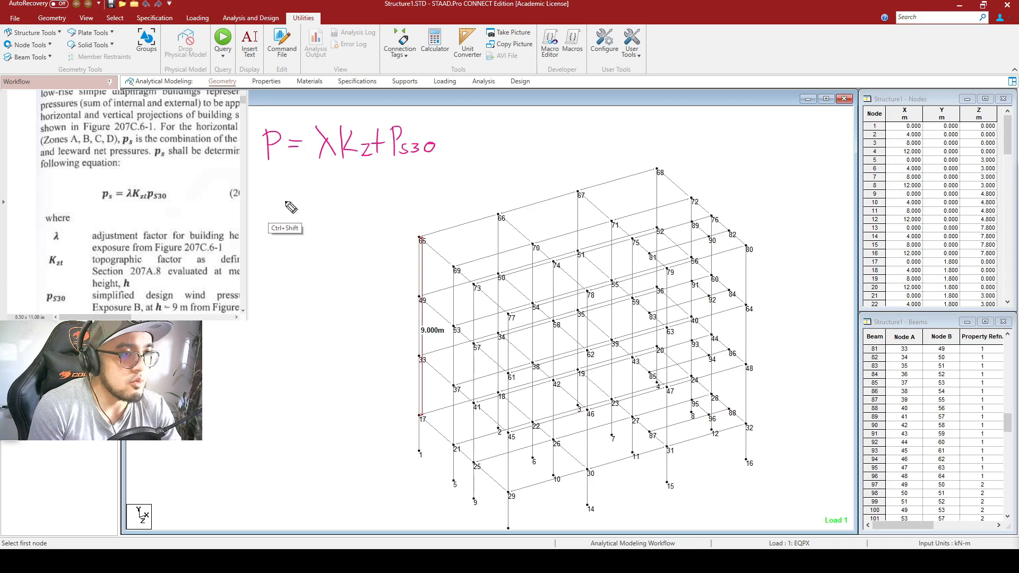
mouse_move(254, 187)
left_mouse_down()
mouse_move(265, 210)
mouse_move(253, 211)
mouse_move(280, 197)
left_mouse_up()
left_click_drag(270, 204, 281, 203)
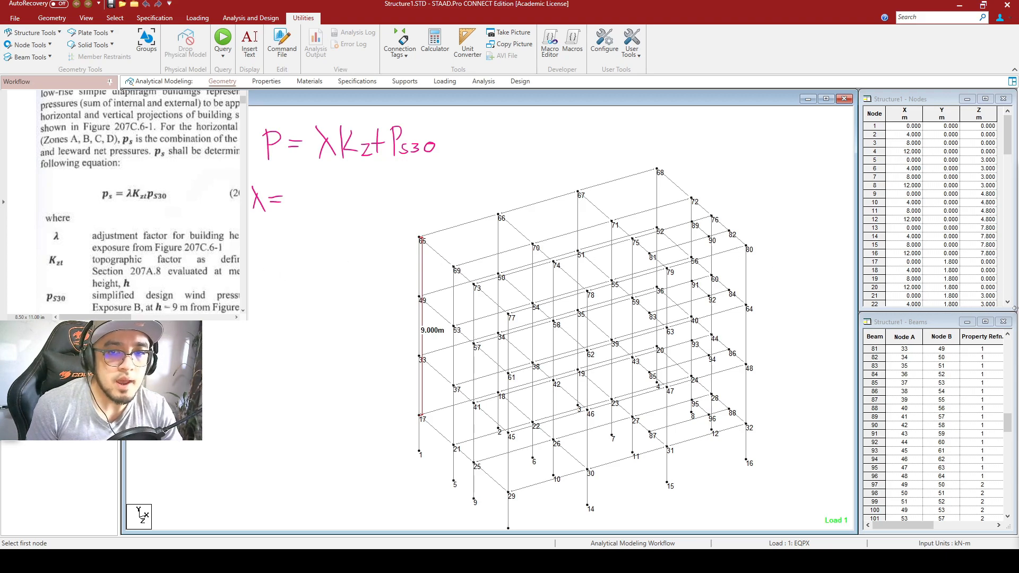
Step: Find the Adjustment Factor for Building Height and Exposure table in the code PDF and box the measured height label on the model
scroll(164, 175, "down", 10)
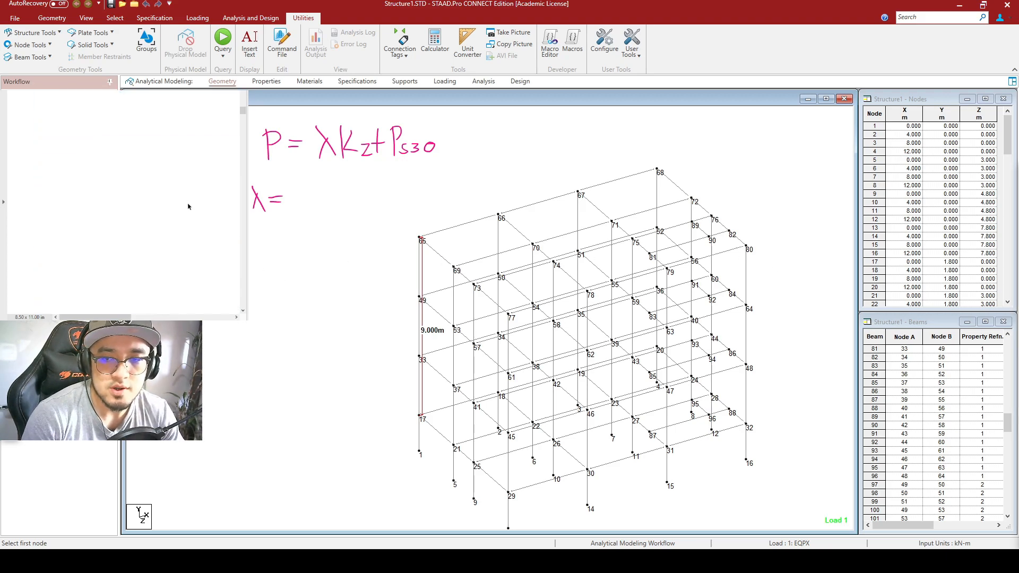
scroll(178, 192, "down", 15)
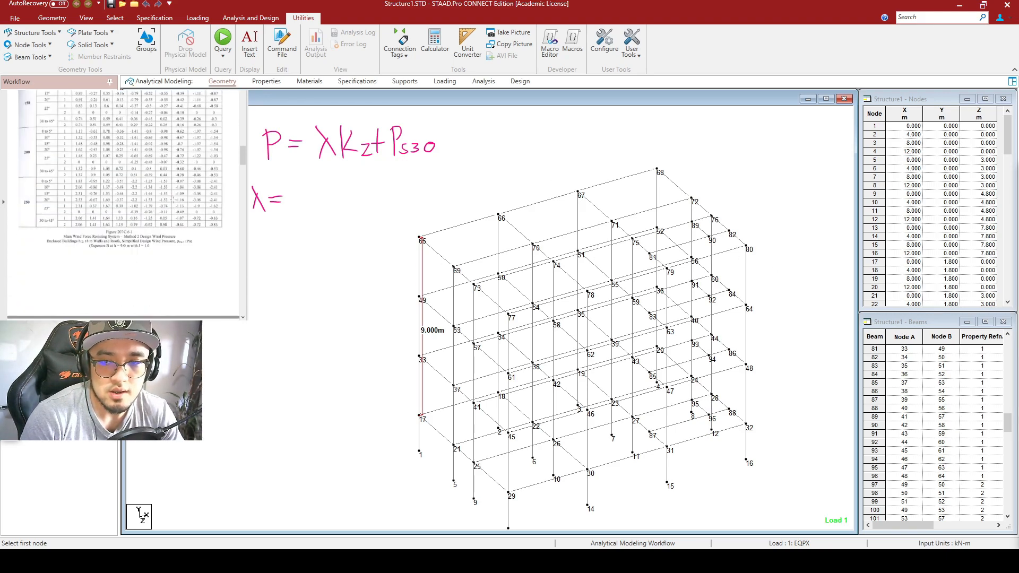
scroll(106, 138, "up", 3, "ctrl")
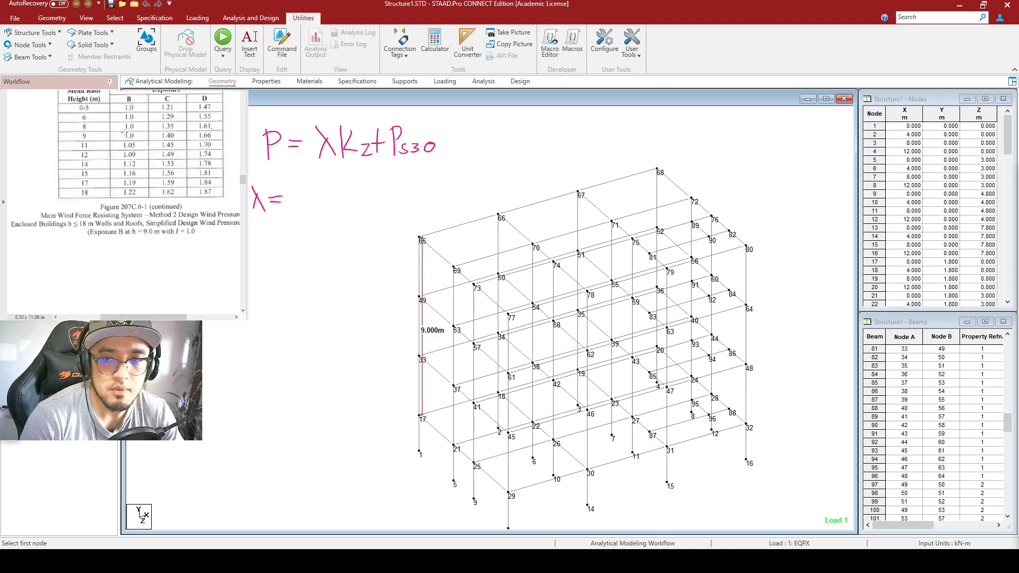
scroll(183, 163, "up", 2)
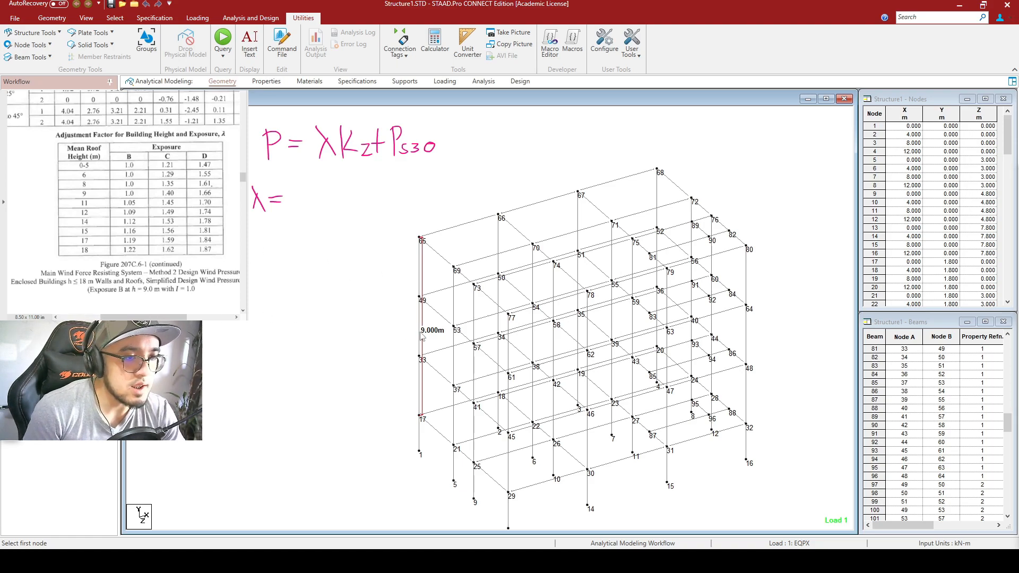
left_click_drag(397, 312, 460, 347)
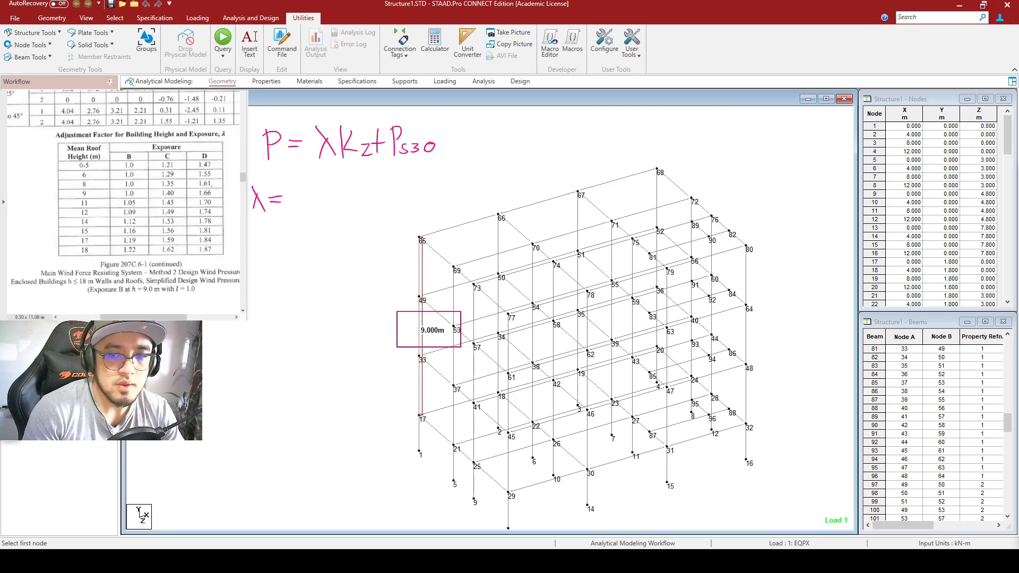
Step: Look up the height and exposure adjustment factor in the code PDF and complete the handwritten line as "λ = 1.0"
left_click(77, 195)
left_click(74, 223)
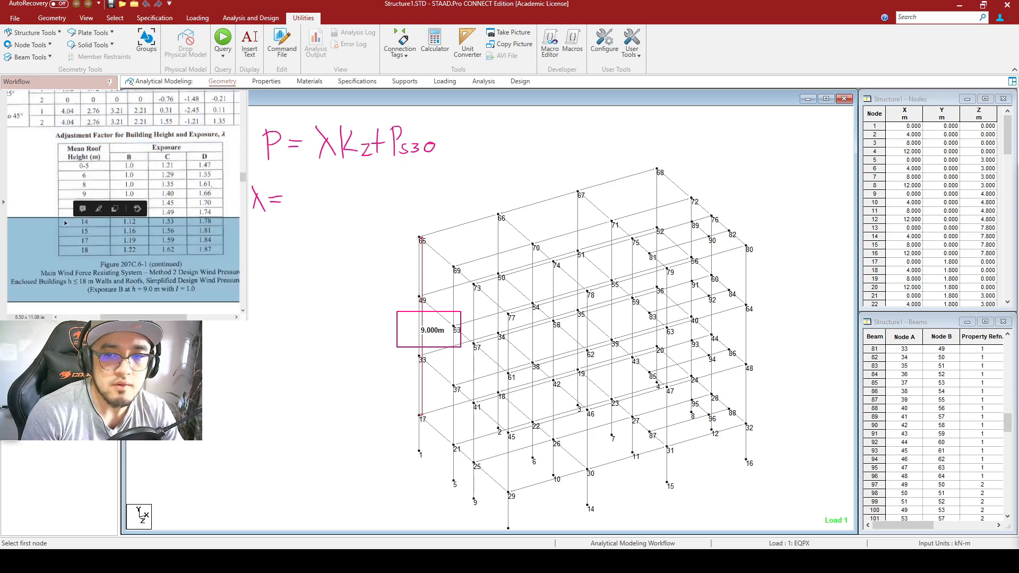
left_click(31, 209)
left_click(66, 290)
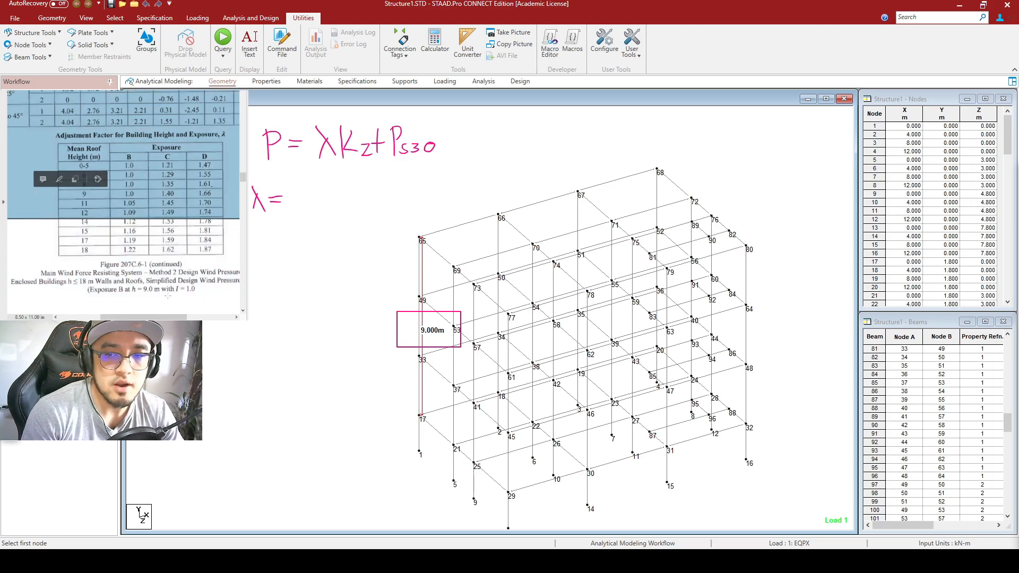
left_click(219, 296)
left_click(242, 120)
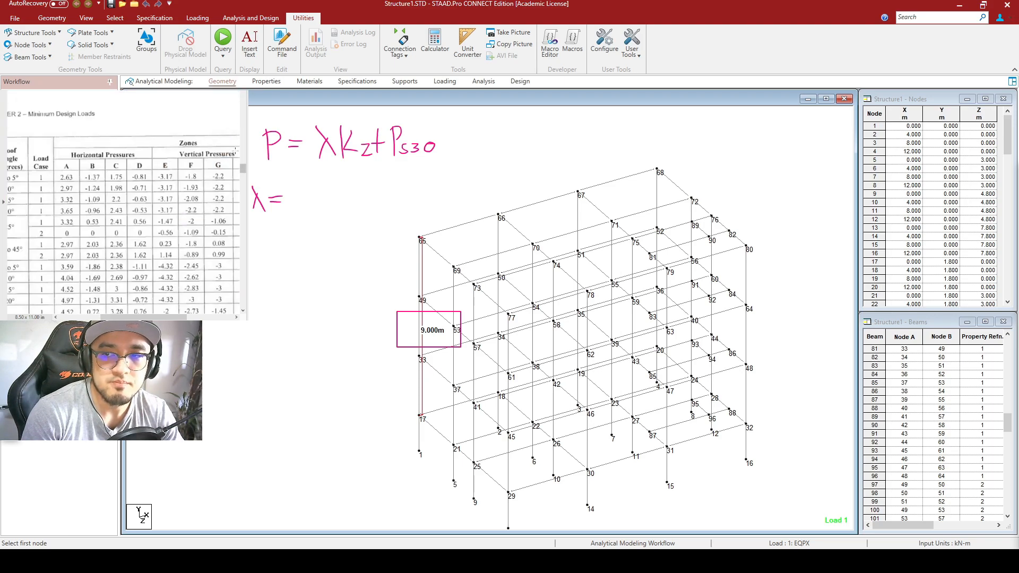
mouse_move(243, 169)
left_mouse_down()
mouse_move(245, 280)
mouse_move(242, 179)
left_mouse_up()
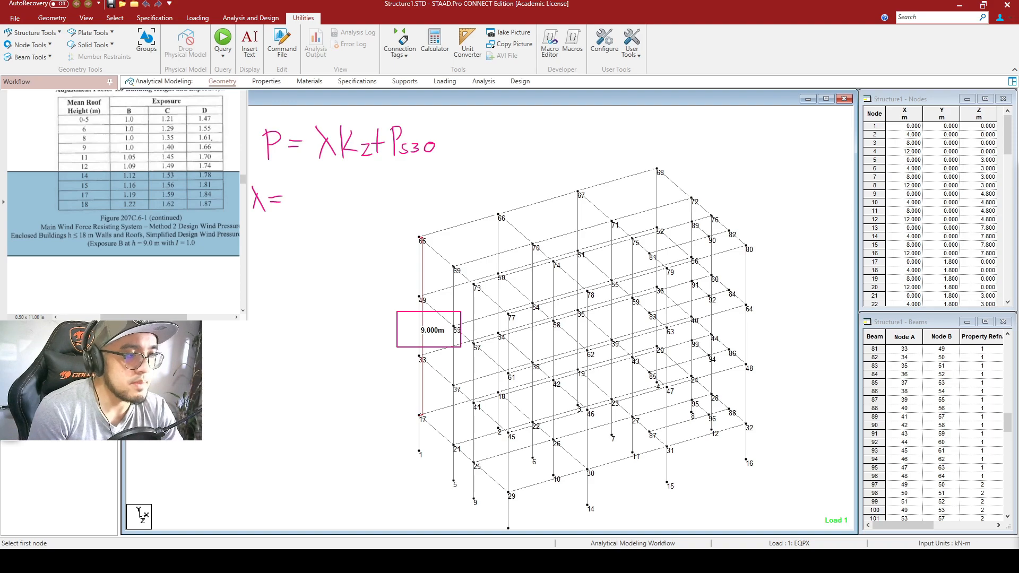
mouse_move(295, 189)
left_mouse_down()
mouse_move(296, 209)
mouse_move(316, 209)
mouse_move(323, 191)
left_mouse_up()
left_click(303, 200)
left_click_drag(333, 133, 330, 127)
key("ctrl+z")
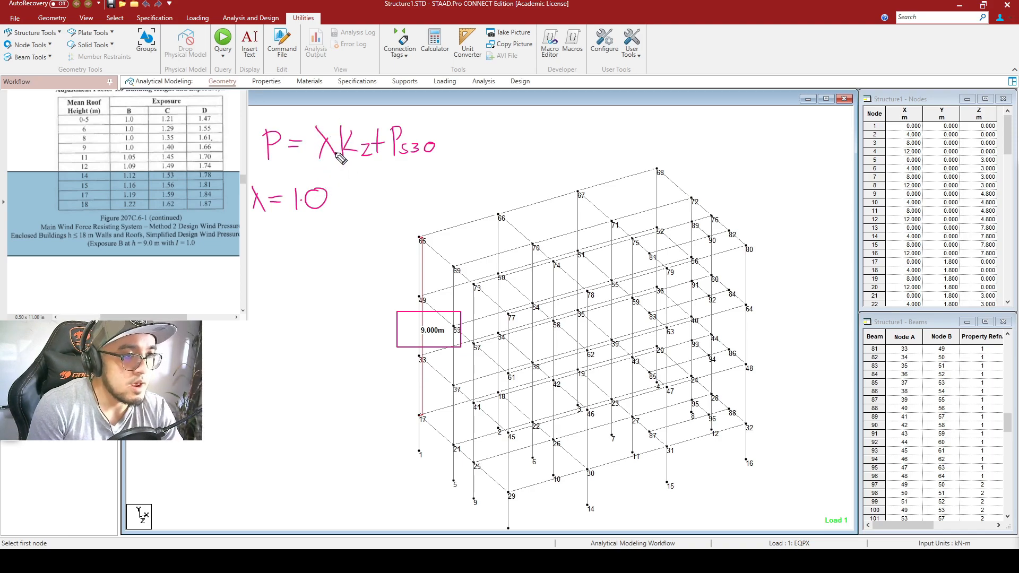
Step: Handwrite a "Kzt =" line beneath the λ value
left_click_drag(250, 232, 262, 259)
left_click_drag(258, 249, 290, 242)
left_click_drag(277, 255, 291, 255)
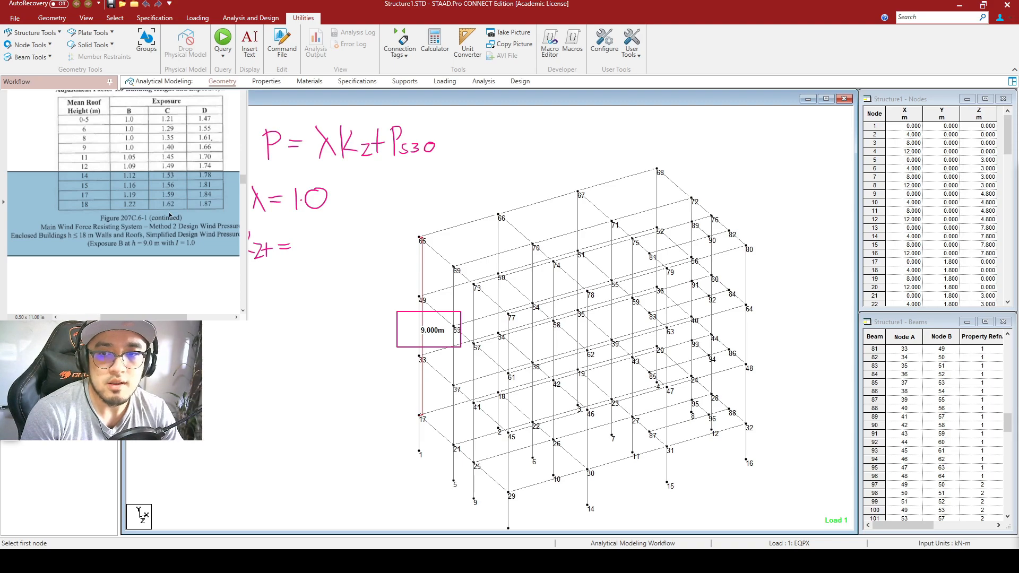
Step: Examine the hill, ridge and escarpment conditions and the Topographic Factor section 207A.8.2 in the code PDF
scroll(170, 215, "down", 15)
scroll(186, 225, "down", 10)
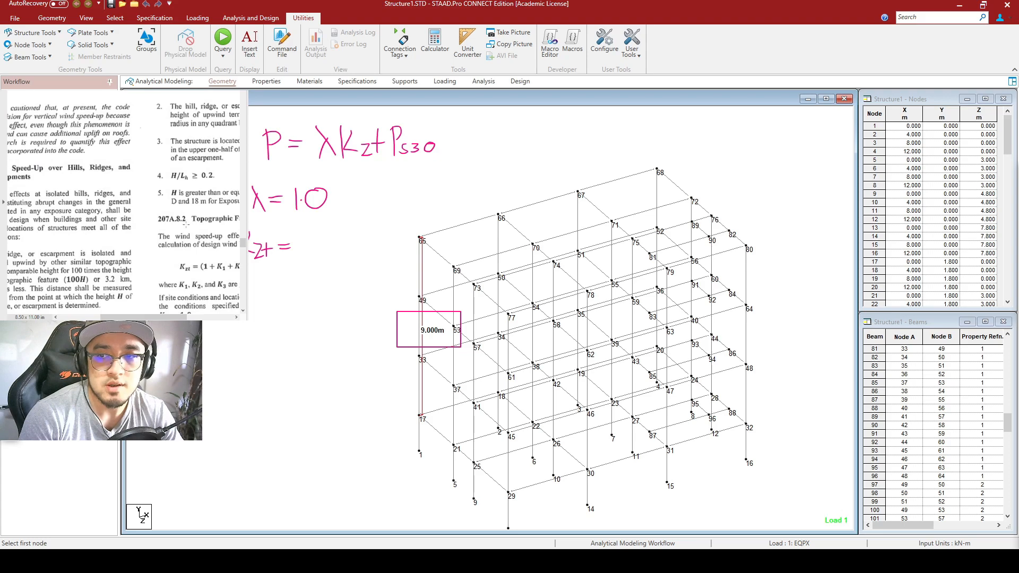
scroll(186, 225, "up", 2)
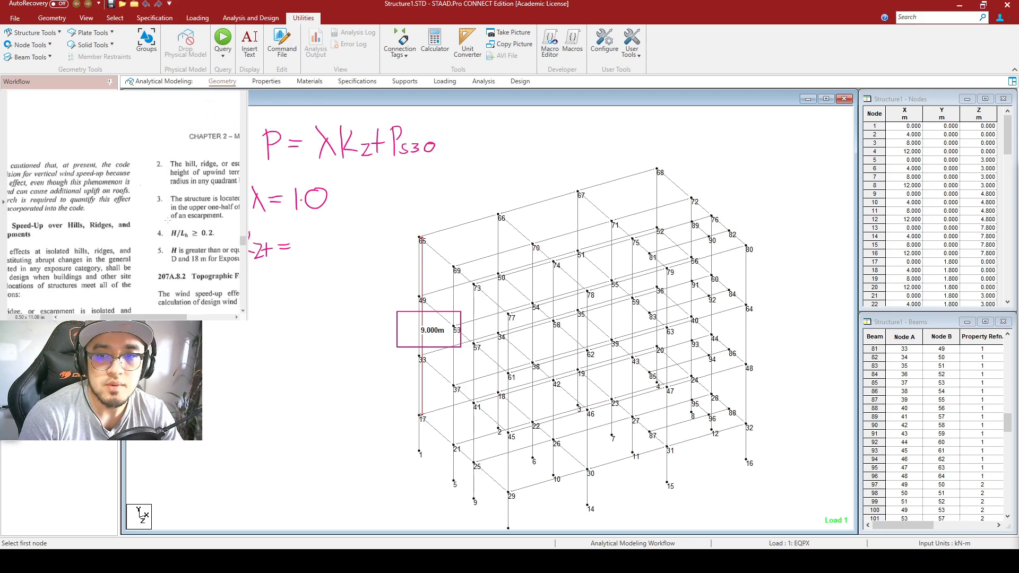
left_click(174, 313)
left_click_drag(176, 317, 221, 317)
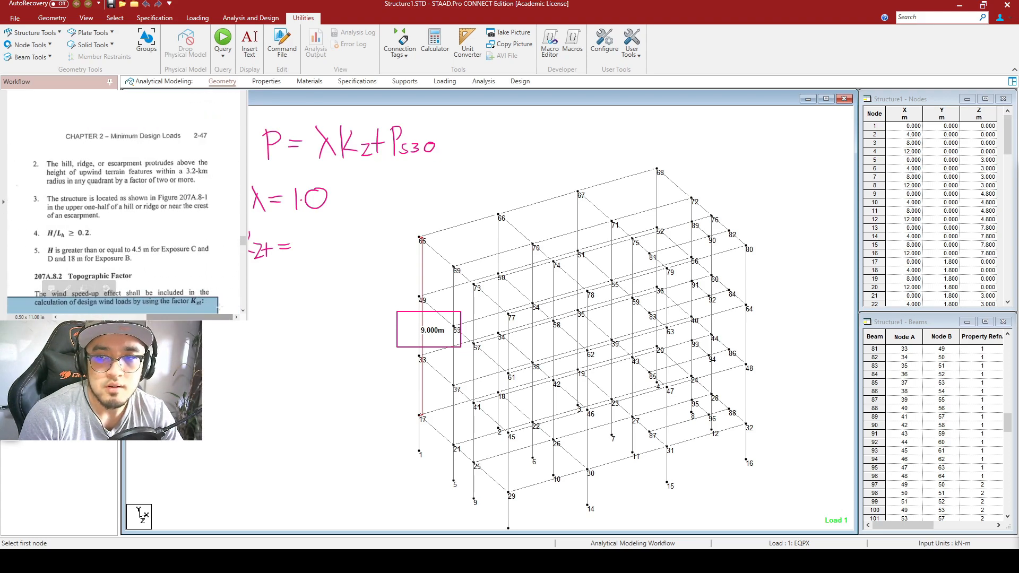
left_click(156, 172)
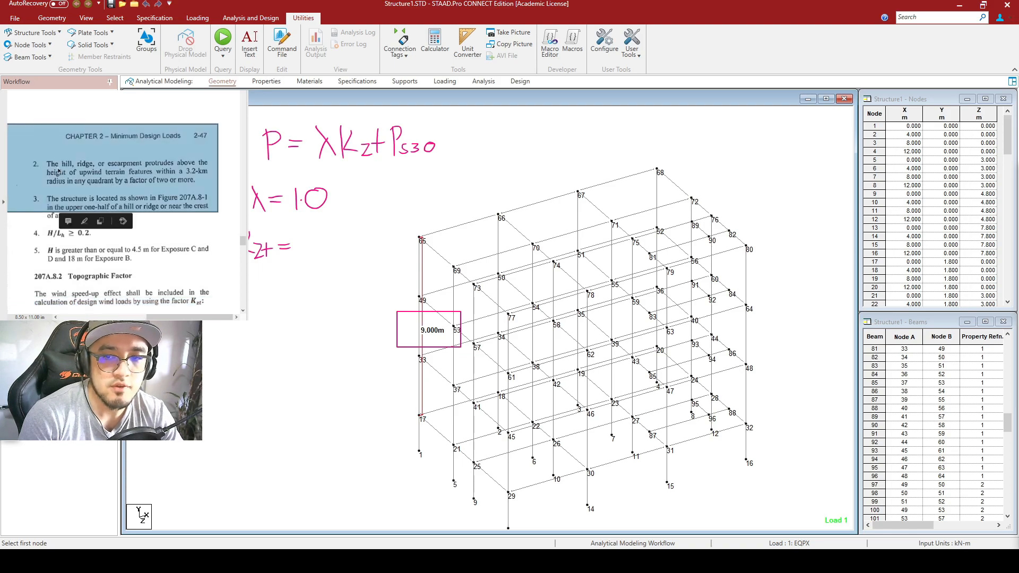
left_click_drag(219, 317, 179, 316)
scroll(144, 204, "down", 2)
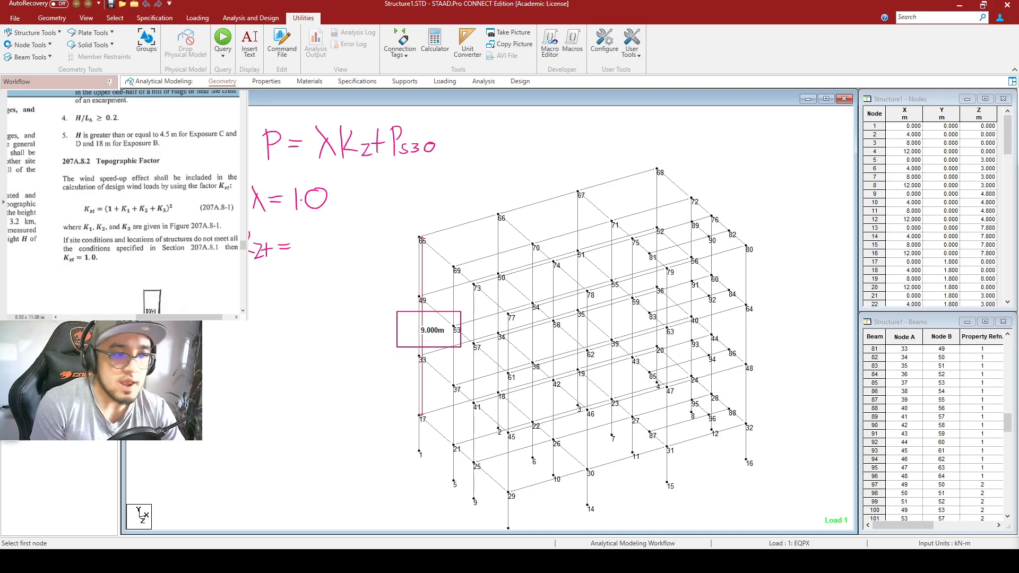
Step: Handwrite the topographic factor expression "= (1+K1K2K3)²" beside the model and underline it
left_click_drag(201, 368, 212, 367)
left_click_drag(202, 376, 211, 374)
mouse_move(230, 351)
left_mouse_down()
mouse_move(229, 389)
mouse_move(256, 368)
left_mouse_up()
mouse_move(250, 361)
left_mouse_down()
mouse_move(250, 379)
mouse_move(286, 374)
left_mouse_up()
mouse_move(295, 352)
left_mouse_down()
mouse_move(297, 374)
mouse_move(336, 376)
left_mouse_up()
left_click_drag(337, 323, 353, 333)
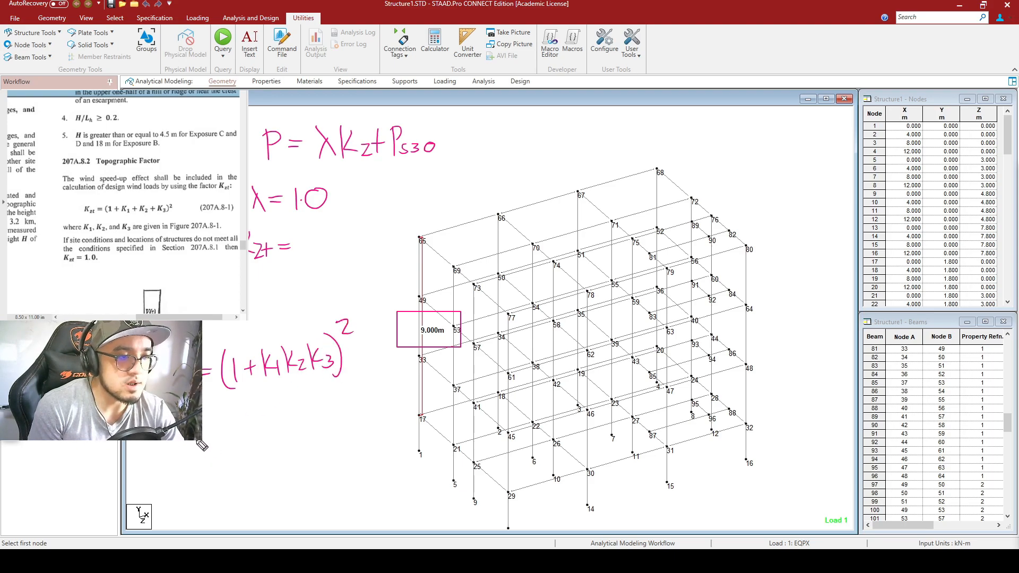
mouse_move(204, 406)
left_mouse_down()
mouse_move(416, 360)
mouse_move(354, 378)
left_mouse_up()
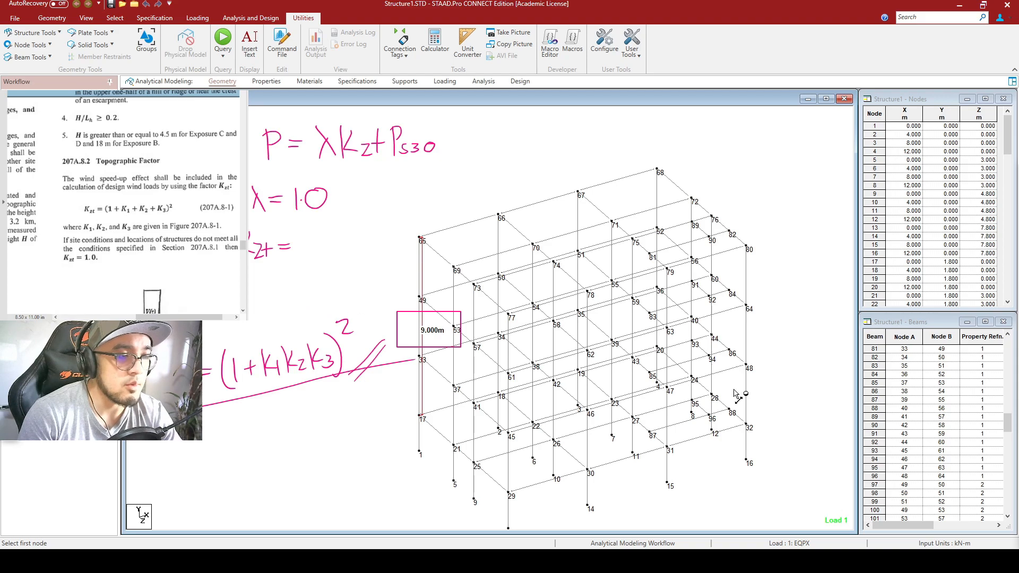
Step: Review the conditions of section 207A.8.1 and the topographic figures in the code PDF, and draw a box around the handwritten Kzt expression
left_click(127, 207)
left_click(116, 289)
scroll(116, 288, "down", 3, "ctrl")
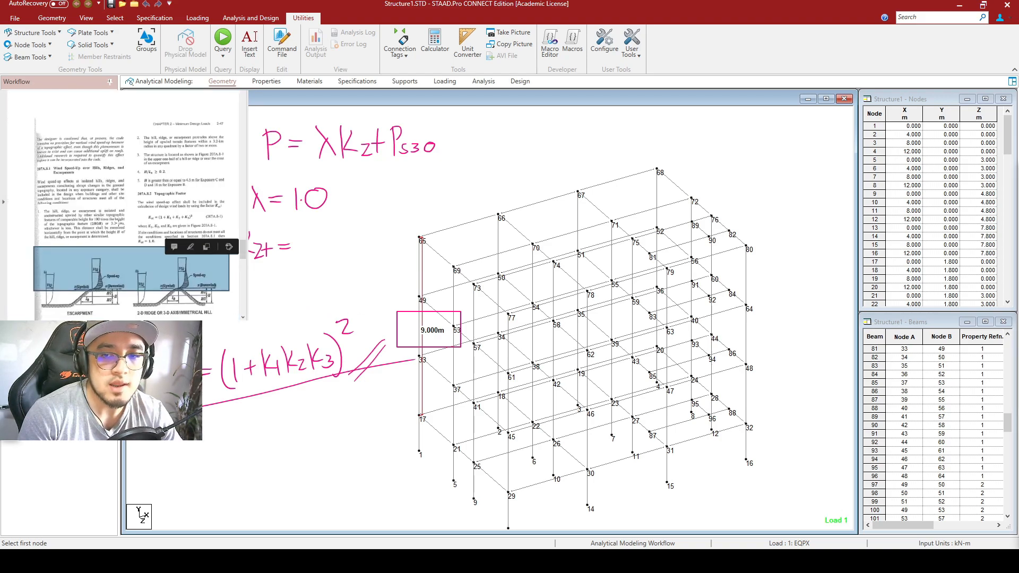
scroll(76, 225, "up", 3, "ctrl")
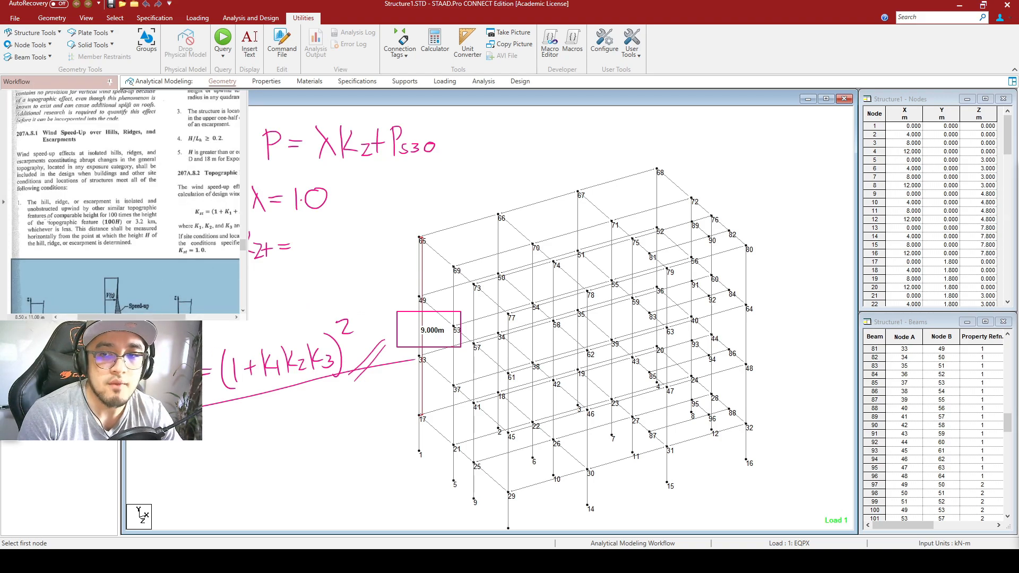
scroll(43, 250, "up", 2)
scroll(183, 197, "right", 3)
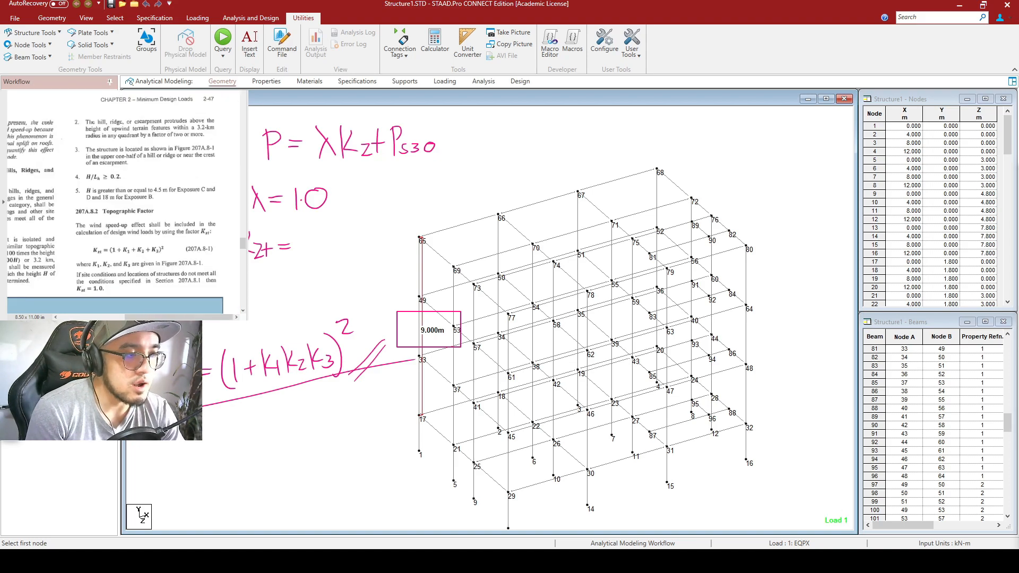
mouse_move(141, 287)
left_mouse_down()
mouse_move(320, 416)
mouse_move(397, 431)
left_mouse_up()
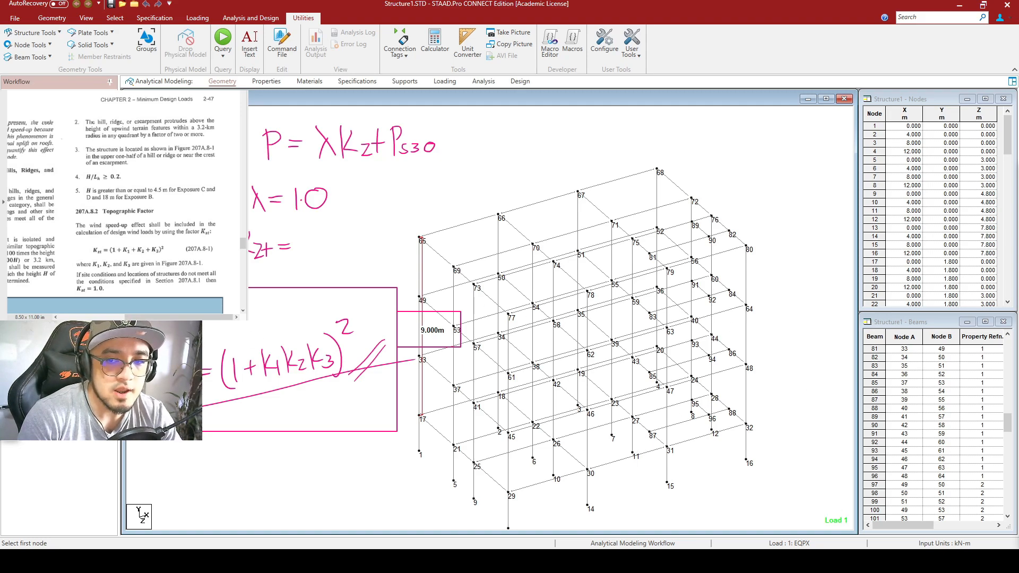
Step: Read the Kzt rule for sites not meeting all section 207A.8.1 conditions and complete the handwritten line as "Kzt = 1.0"
scroll(116, 204, "down", 1)
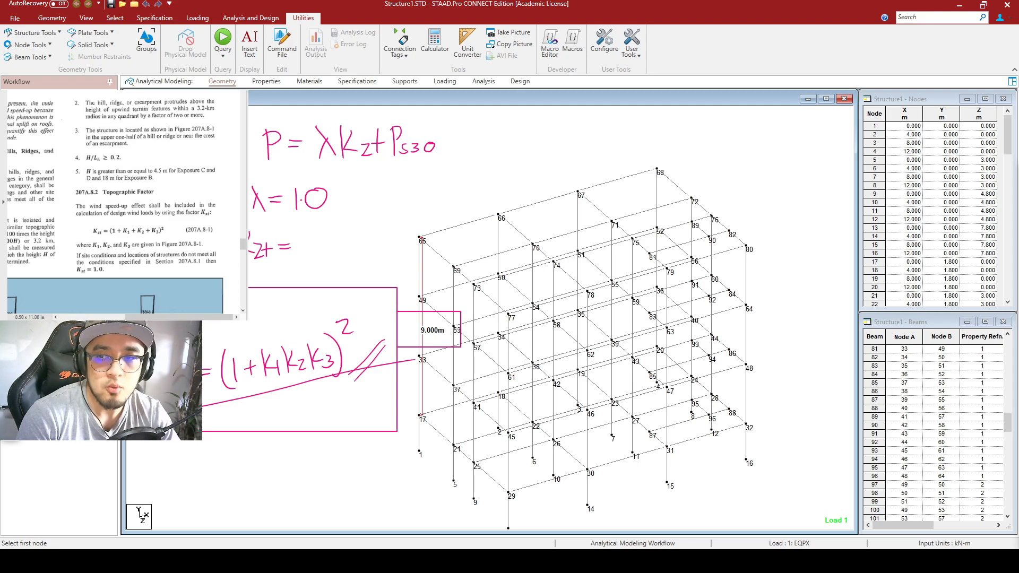
mouse_move(74, 267)
left_mouse_down()
mouse_move(137, 277)
mouse_move(118, 284)
left_mouse_up()
left_click(107, 299)
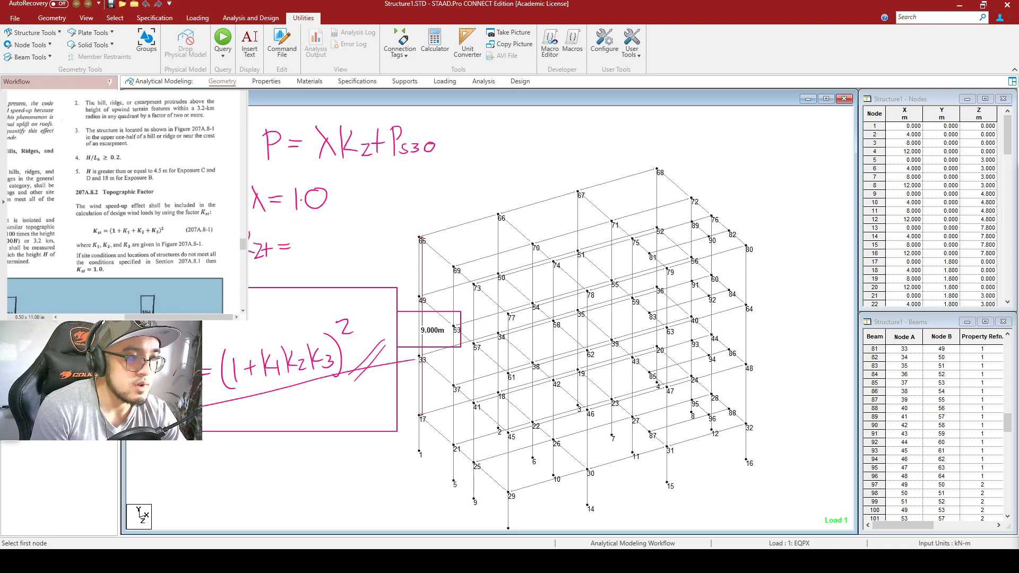
mouse_move(306, 234)
left_mouse_down()
mouse_move(304, 259)
mouse_move(325, 233)
left_mouse_up()
left_click(309, 256)
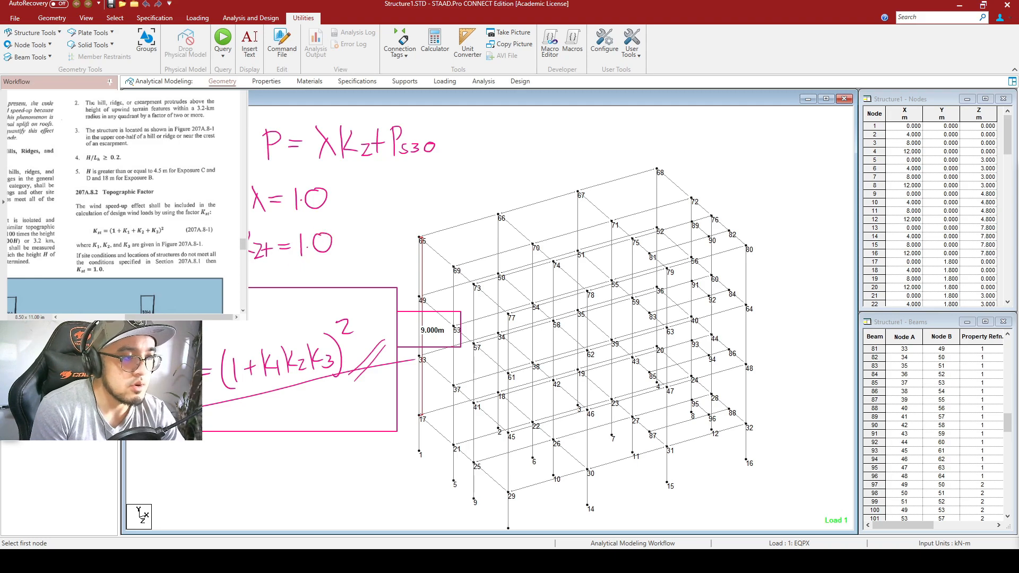
Step: Erase the handwritten topographic expression with its underline and box, and the box around the height label
mouse_move(399, 342)
left_mouse_down()
mouse_move(290, 357)
mouse_move(364, 359)
left_mouse_up()
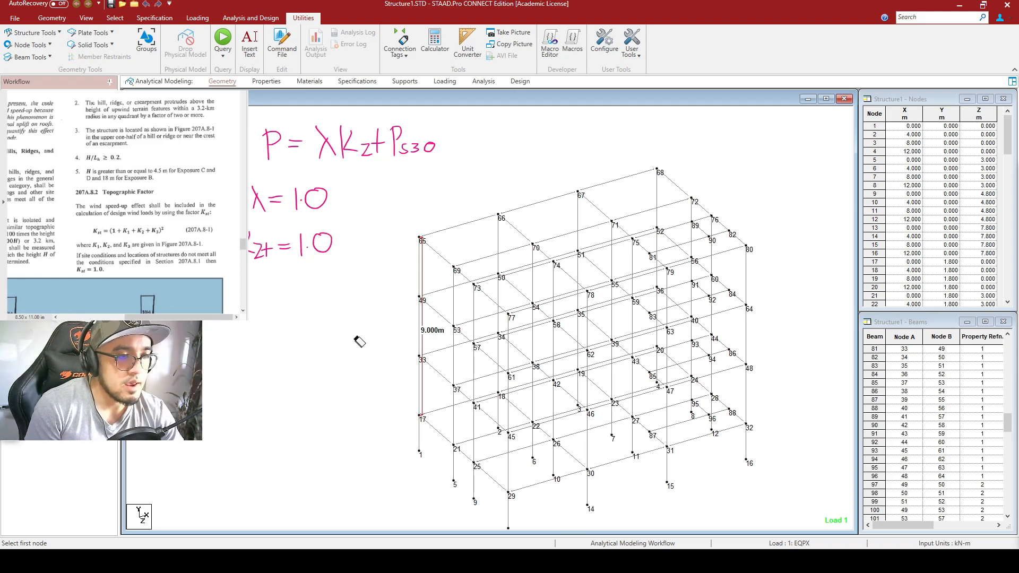
mouse_move(446, 125)
left_mouse_down()
mouse_move(406, 121)
mouse_move(437, 132)
left_mouse_up()
key("ctrl+z")
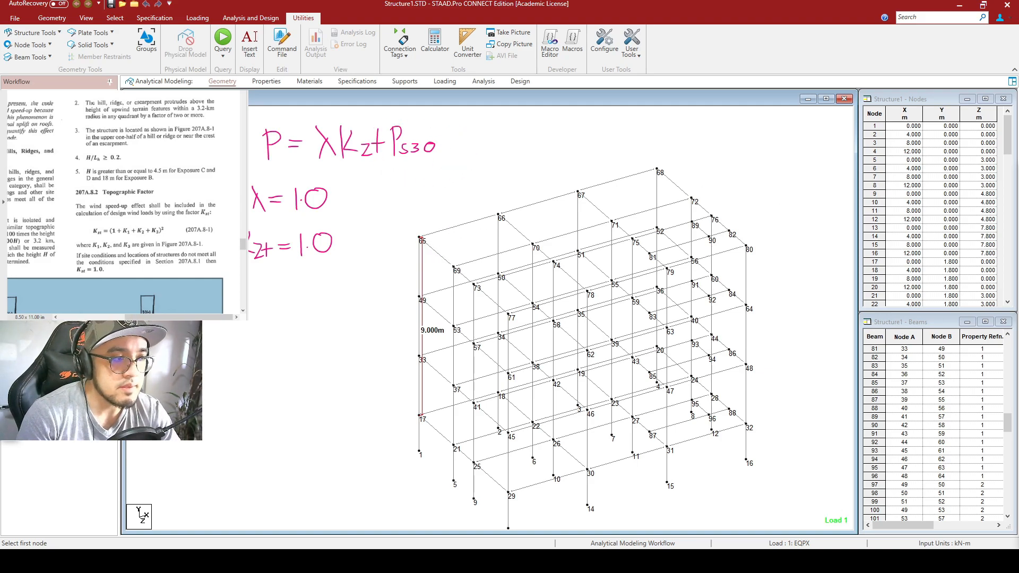
Step: Find the simplified design wind pressure tables of Figure 207C.6-1 in the code PDF and inspect their zone and overhang columns
scroll(132, 177, "up", 15)
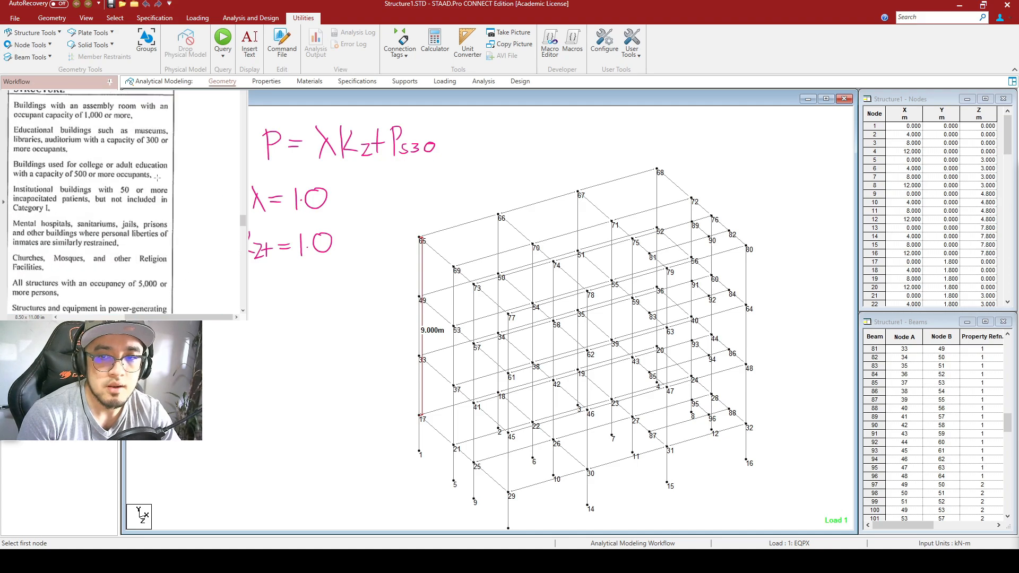
scroll(132, 178, "up", 10)
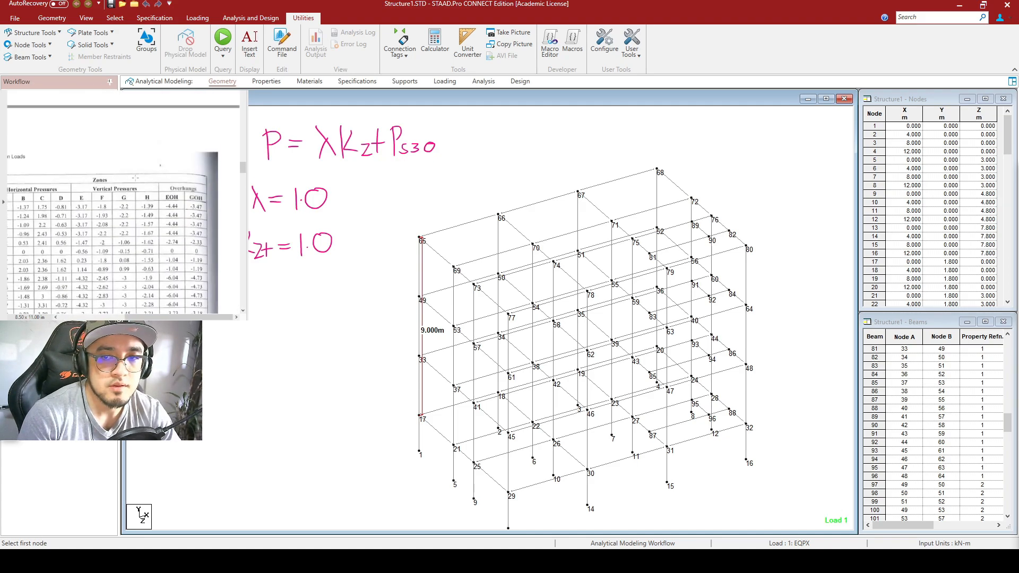
left_click_drag(217, 316, 129, 317)
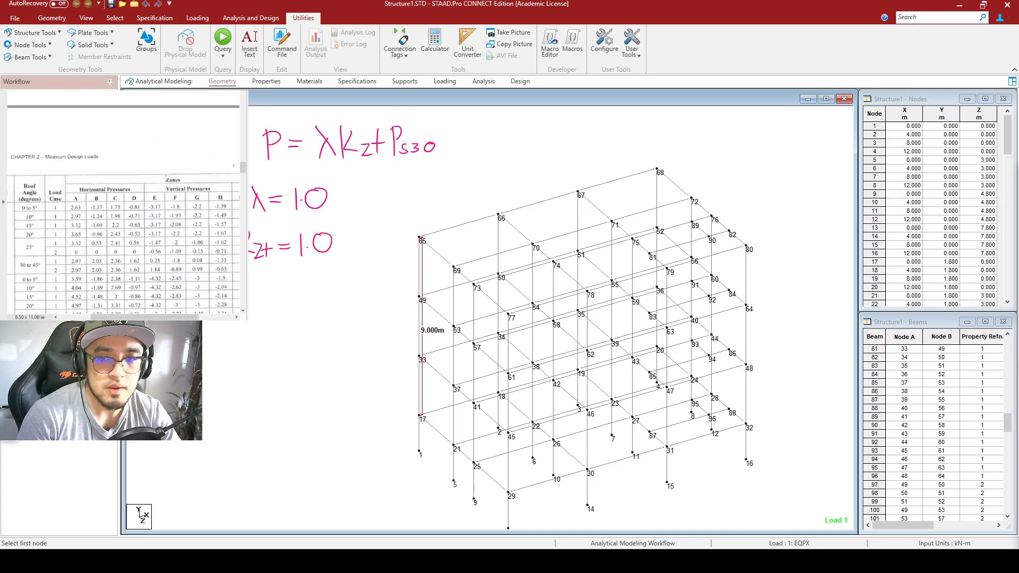
scroll(153, 189, "down", 10)
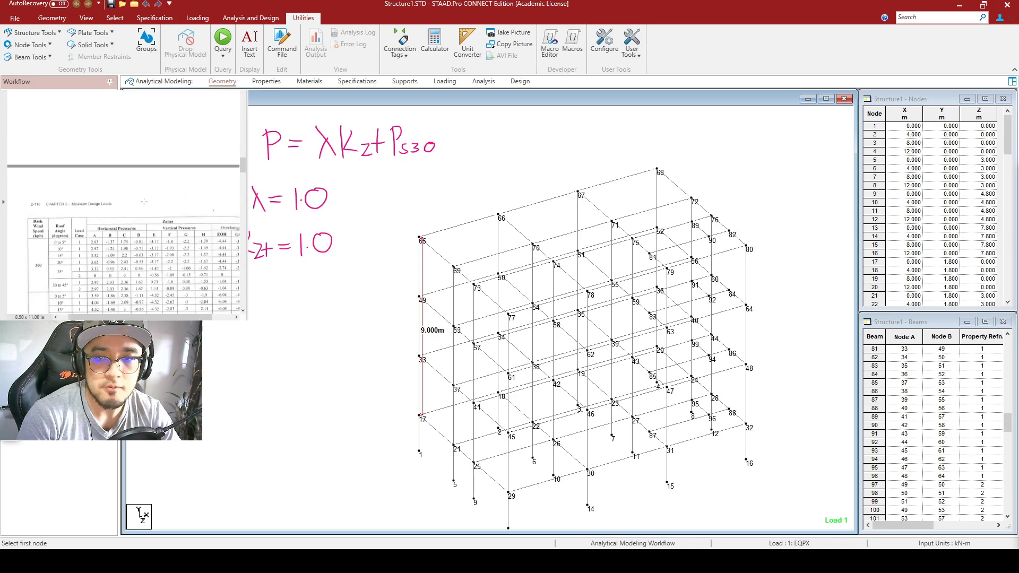
scroll(139, 199, "up", 5)
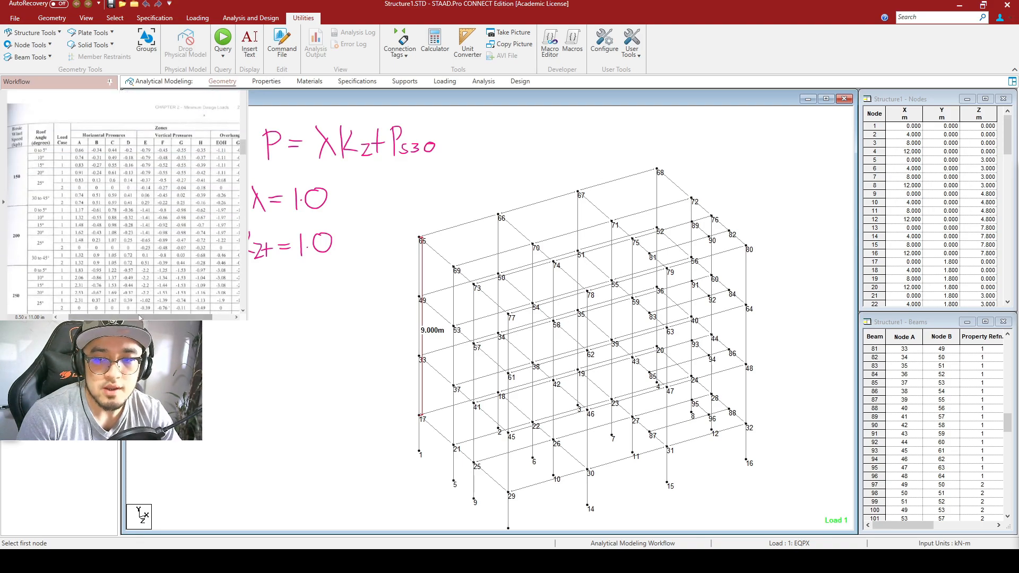
left_click_drag(126, 318, 117, 319)
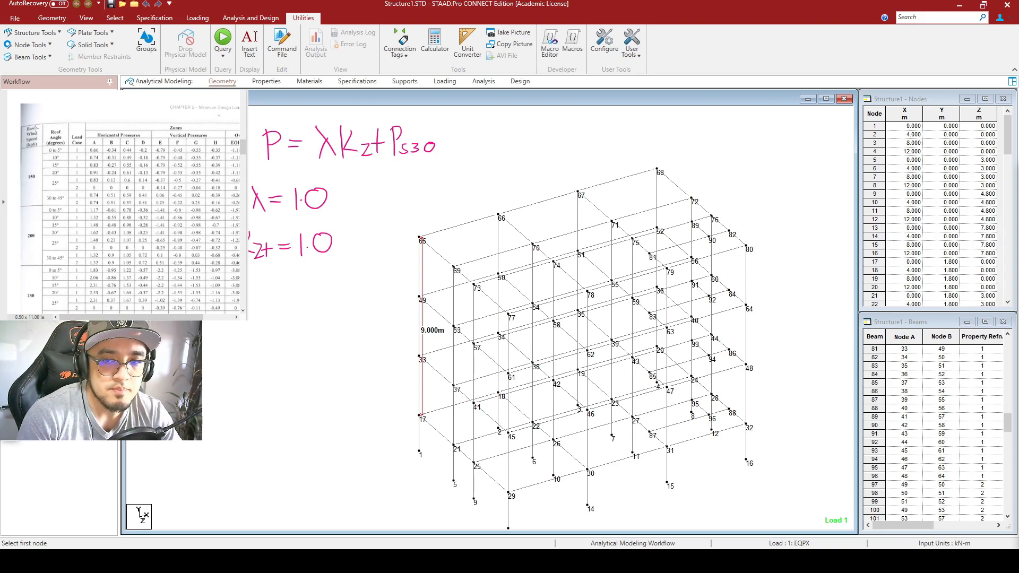
left_click_drag(145, 318, 165, 318)
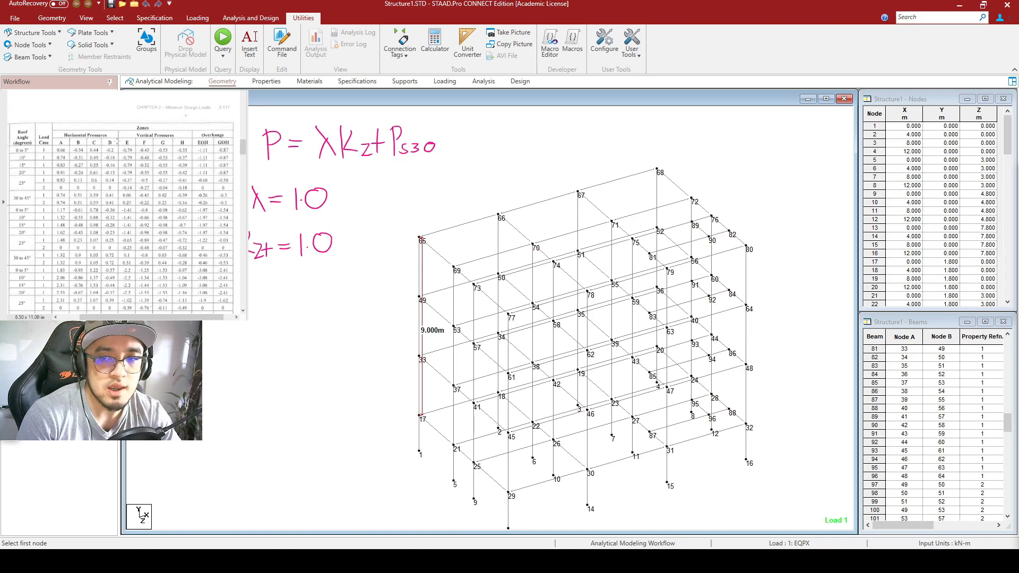
Step: Examine the Case A and Case B load diagrams and their notes in the code PDF, and box the upper part of the frame model
scroll(153, 173, "up", 5)
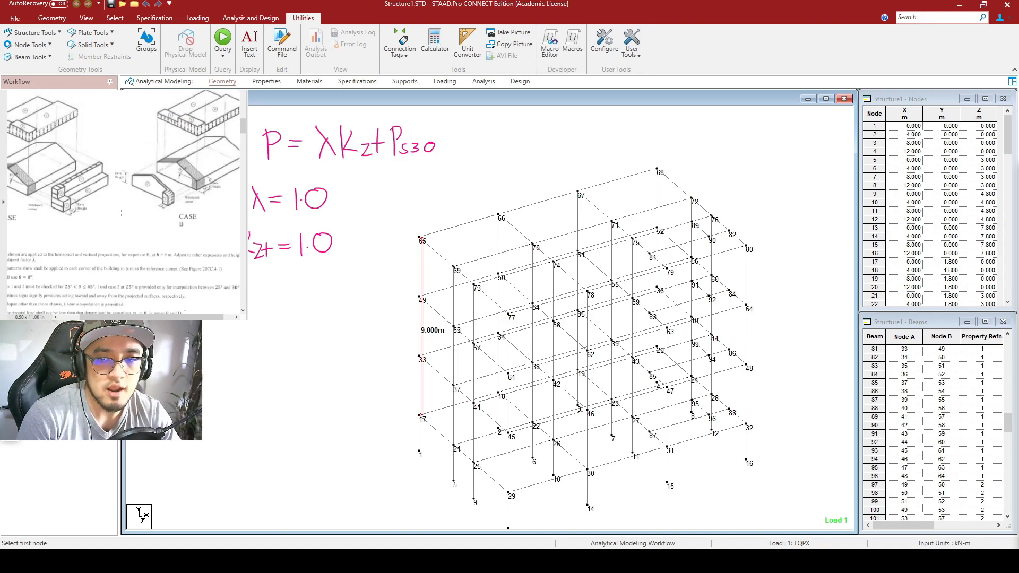
left_click_drag(163, 318, 141, 318)
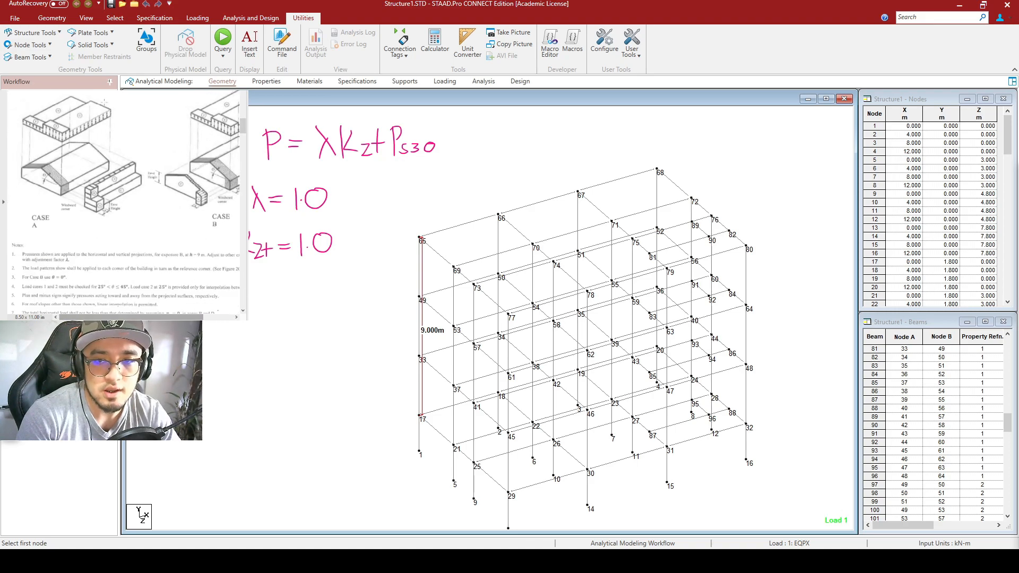
scroll(101, 175, "down", 1)
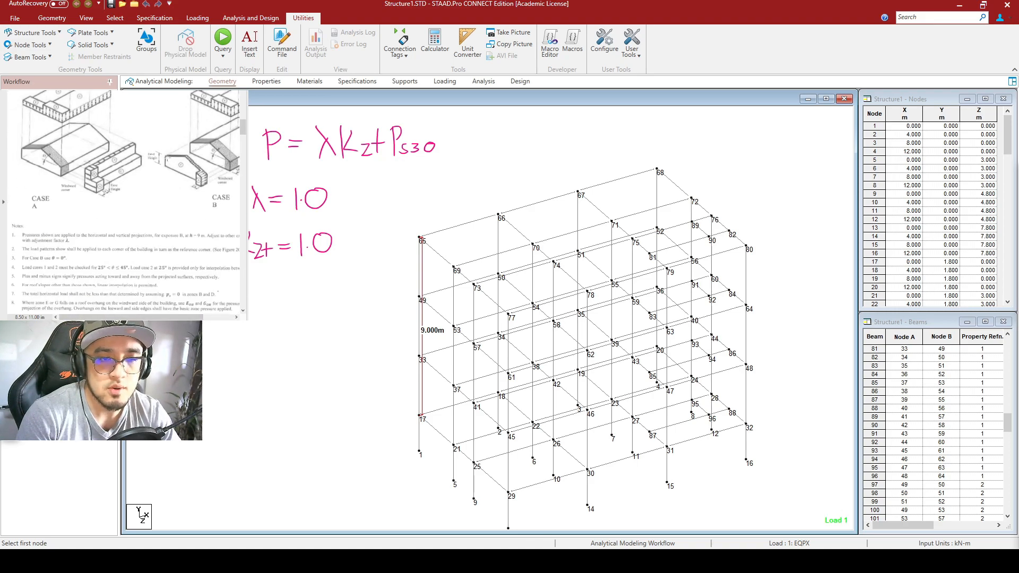
scroll(105, 179, "up", 1)
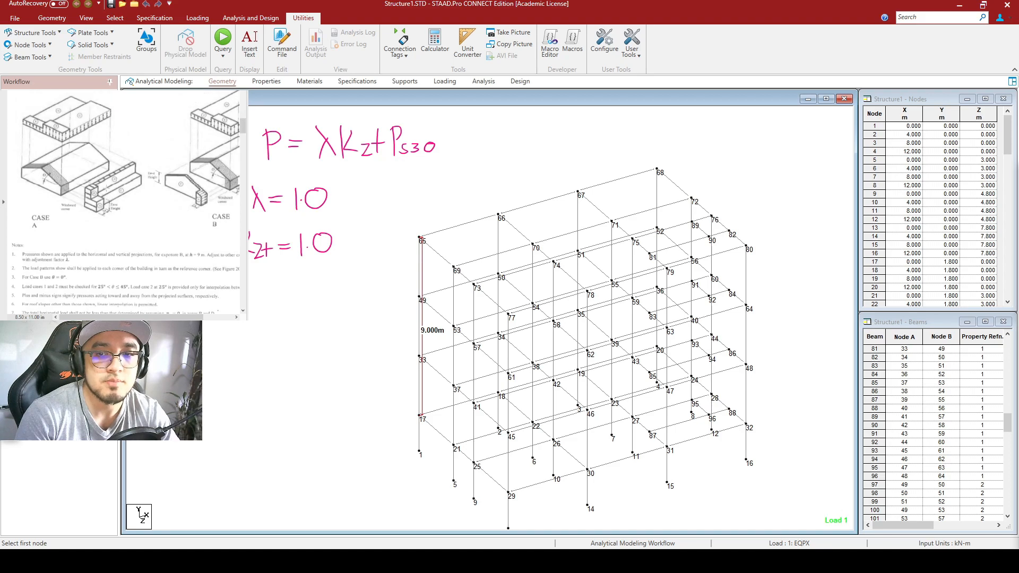
scroll(159, 177, "down", 10)
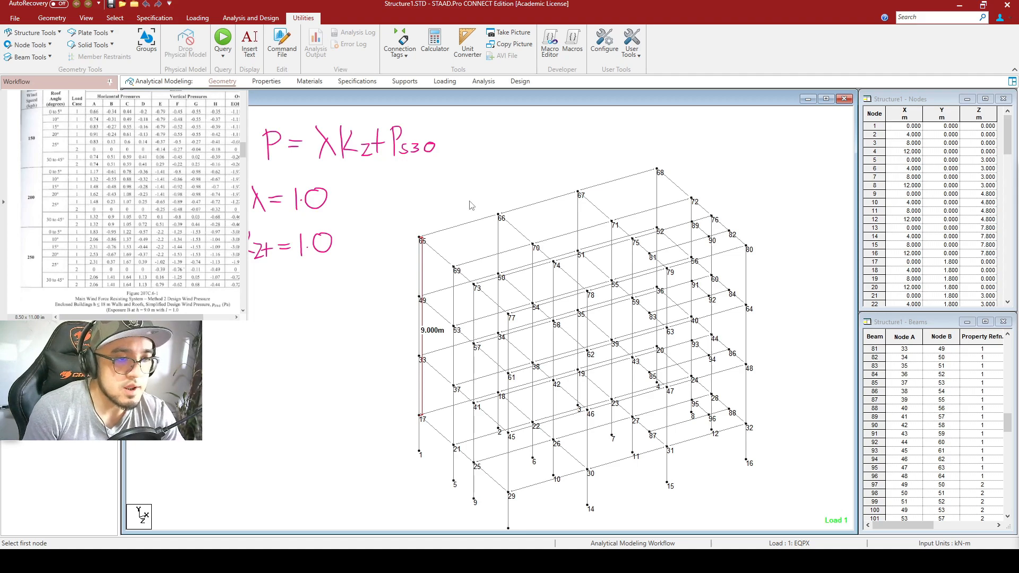
left_click_drag(396, 197, 779, 336)
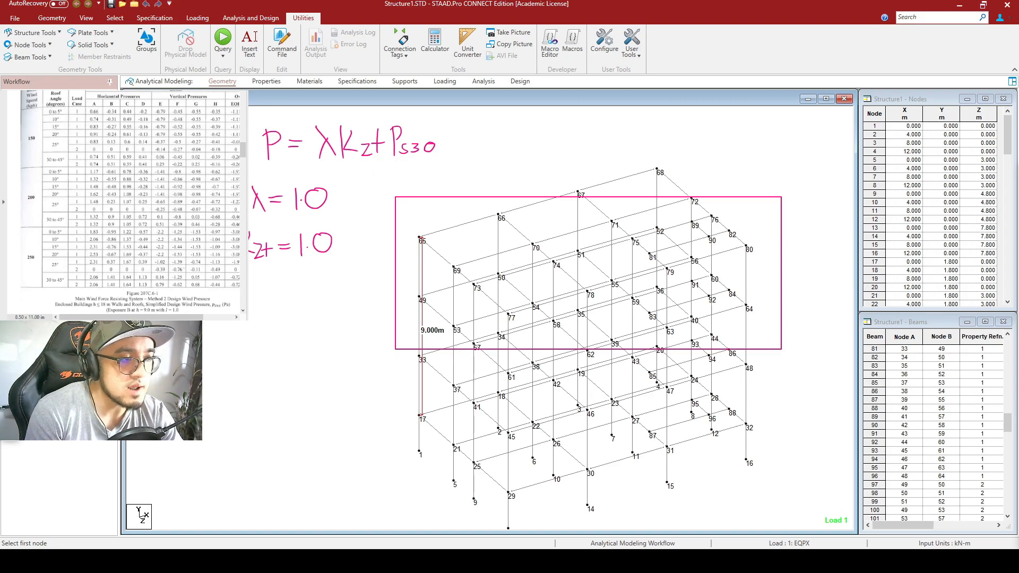
Step: Trace two parallel roof beam lines on the frame model, from nodes 65 to 77 and 66 to 78, and handwrite "θ = 0°"
left_click(509, 314)
left_click(421, 239)
left_click(586, 289)
left_click(500, 215)
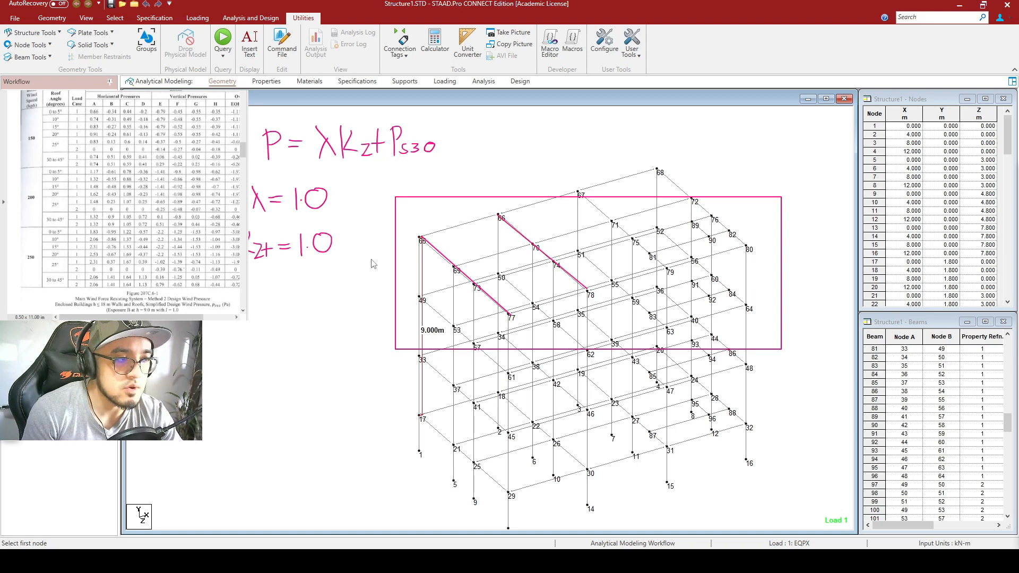
mouse_move(257, 281)
left_mouse_down()
mouse_move(254, 314)
mouse_move(301, 287)
mouse_move(305, 306)
mouse_move(332, 277)
left_mouse_up()
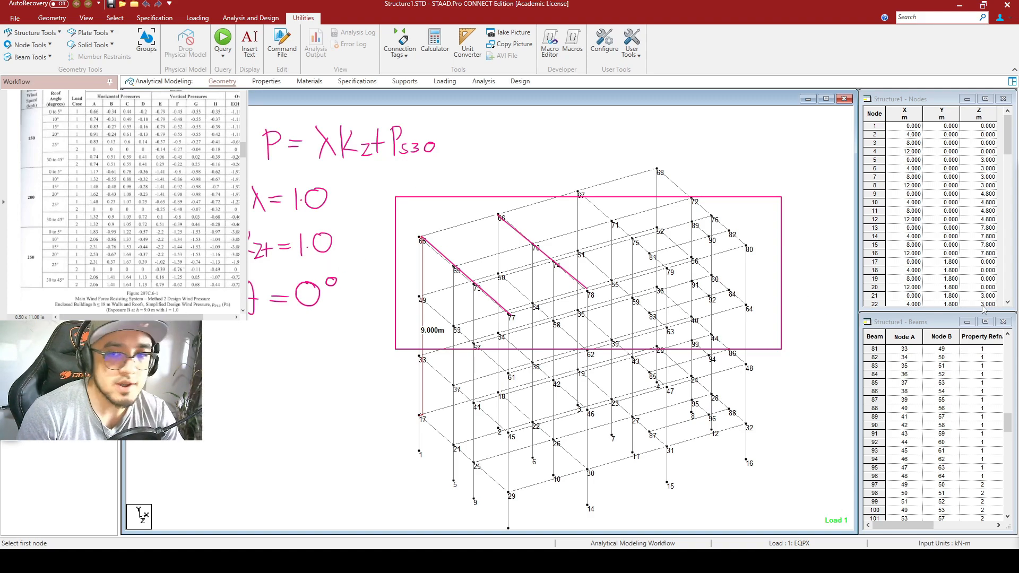
Step: Find Table 103-1 in the code PDF and read its special, standard and miscellaneous occupancy categories
scroll(135, 210, "down", 10)
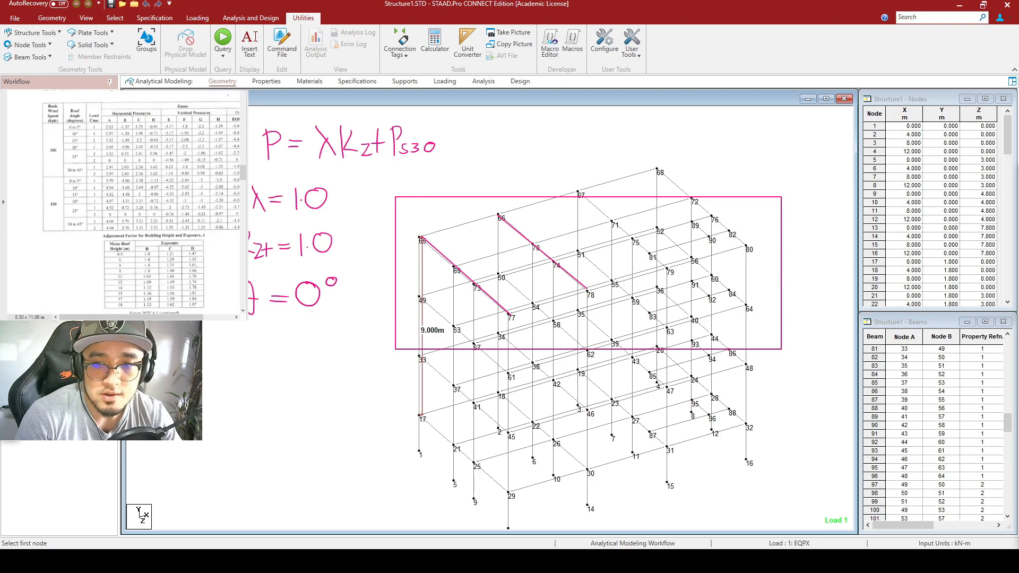
scroll(174, 175, "down", 10)
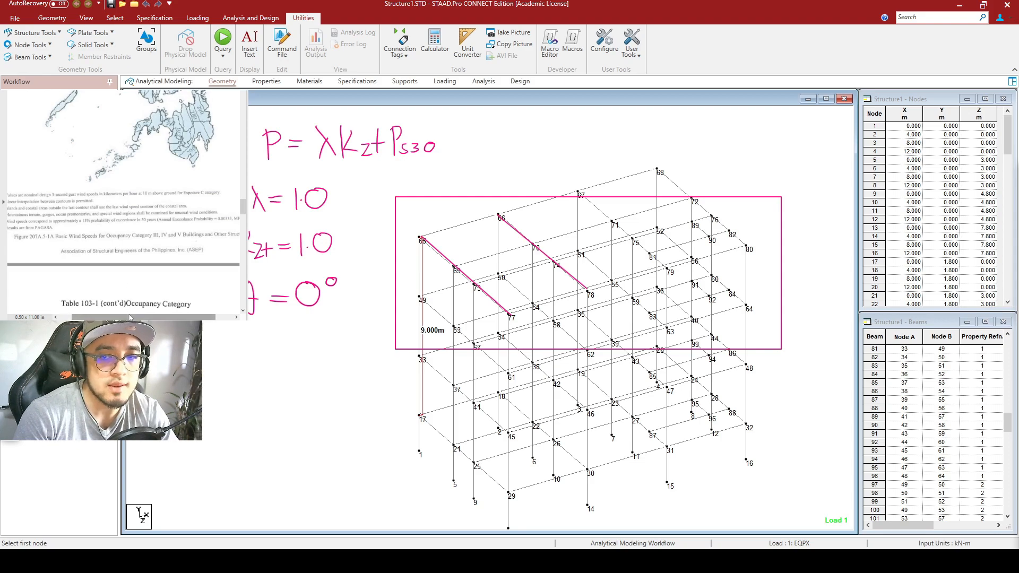
scroll(131, 310, "down", 5)
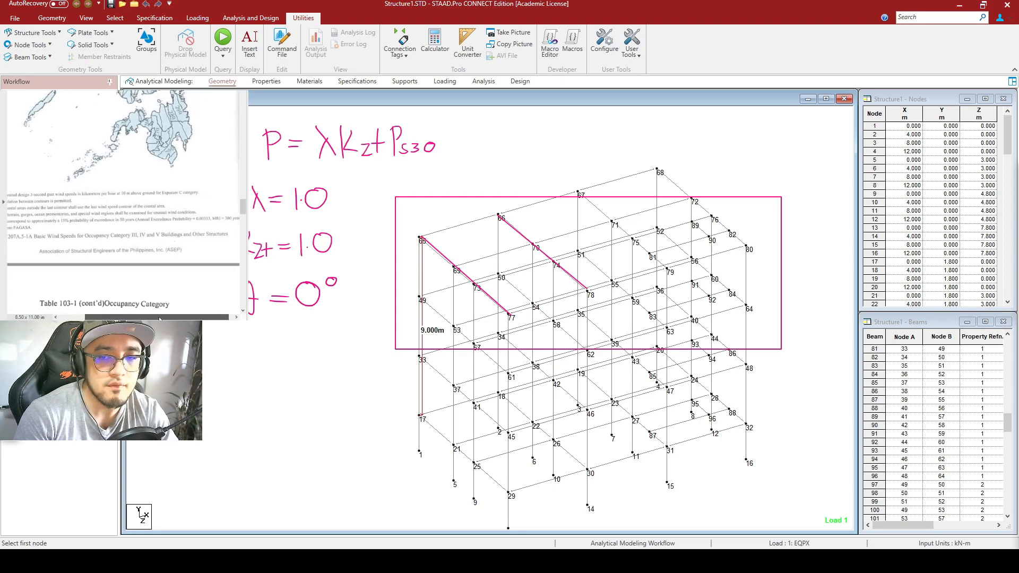
scroll(141, 244, "down", 2)
scroll(138, 233, "up", 2)
scroll(130, 207, "down", 1)
scroll(115, 155, "up", 1)
scroll(115, 156, "down", 5)
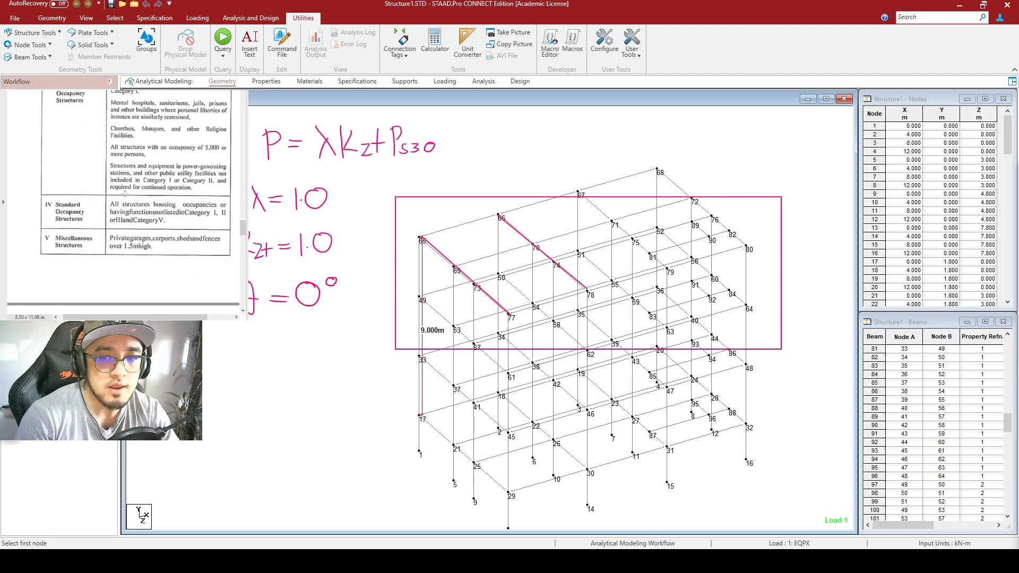
scroll(122, 216, "up", 5)
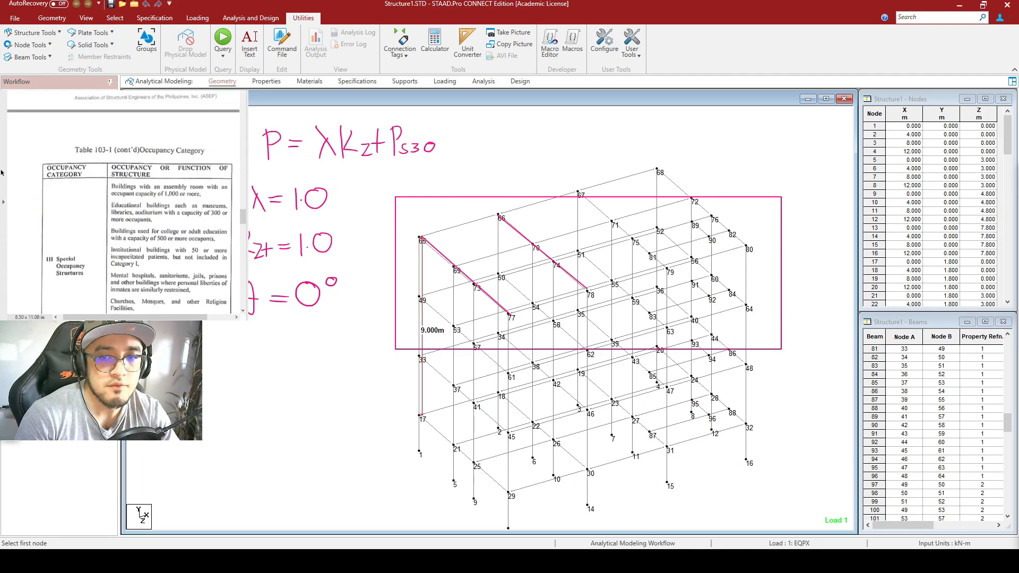
scroll(123, 204, "down", 5)
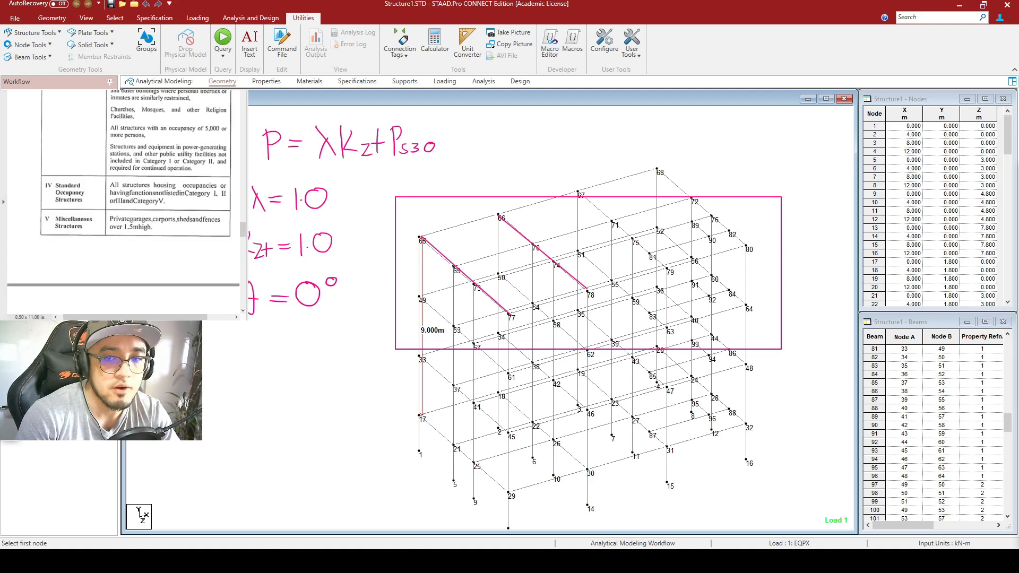
Step: Examine the basic wind speed contour map of Figure 207A.5-1A in the code PDF, along with its notes and caption
scroll(123, 202, "up", 9)
scroll(123, 201, "up", 2)
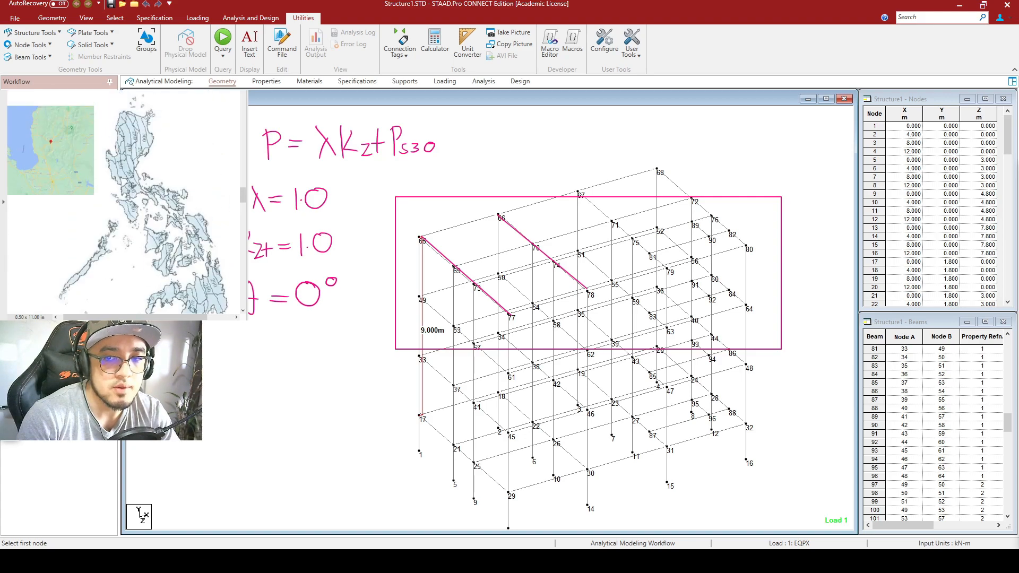
scroll(123, 202, "down", 1)
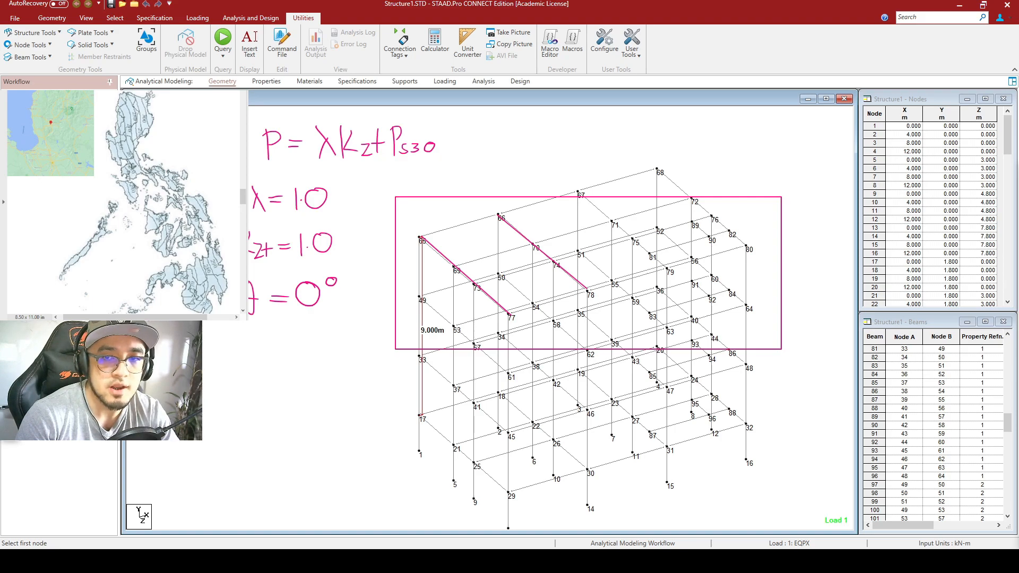
scroll(118, 185, "up", 2)
scroll(118, 185, "down", 1)
left_click(119, 185)
scroll(118, 185, "up", 4, "ctrl")
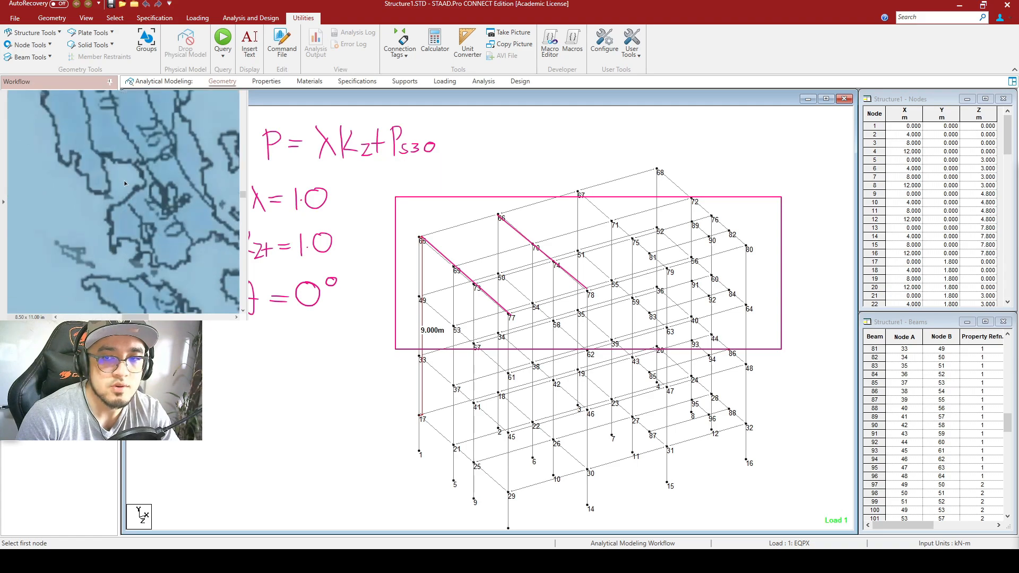
left_click(148, 157)
scroll(141, 174, "down", 2, "ctrl")
scroll(140, 175, "down", 3, "ctrl")
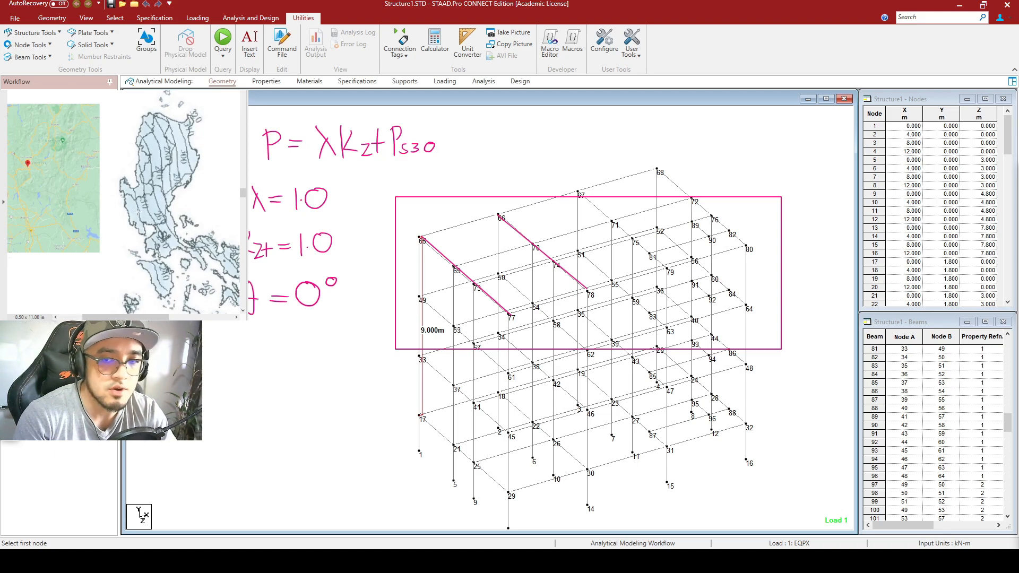
scroll(138, 212, "up", 5)
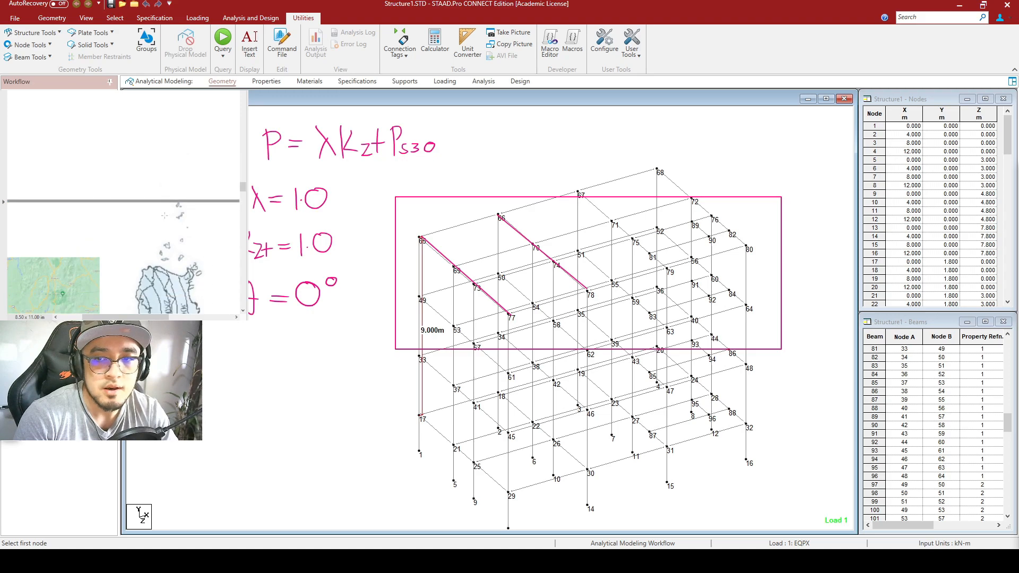
scroll(164, 224, "down", 5)
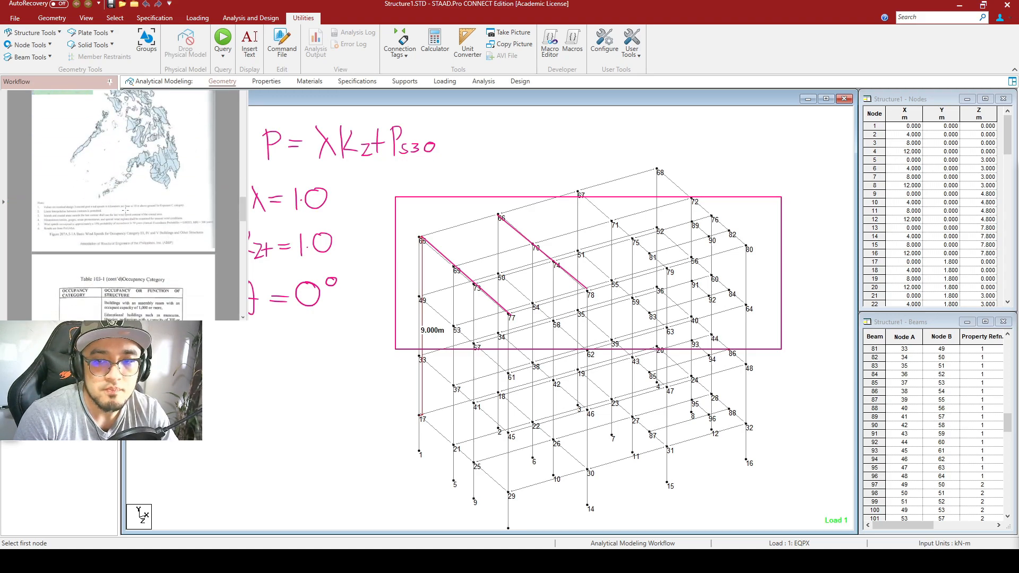
scroll(111, 238, "up", 2, "ctrl")
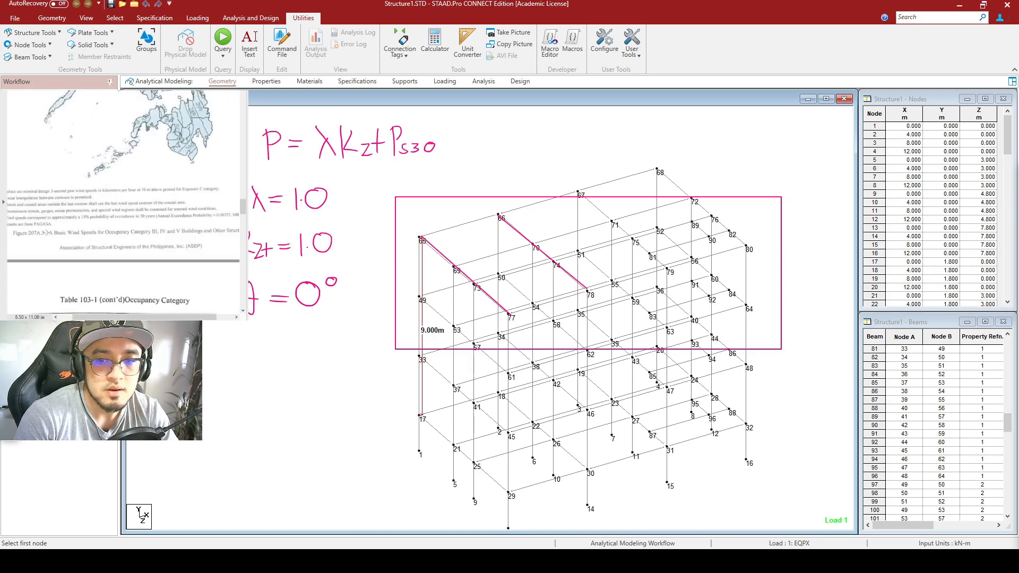
scroll(46, 232, "up", 2, "ctrl")
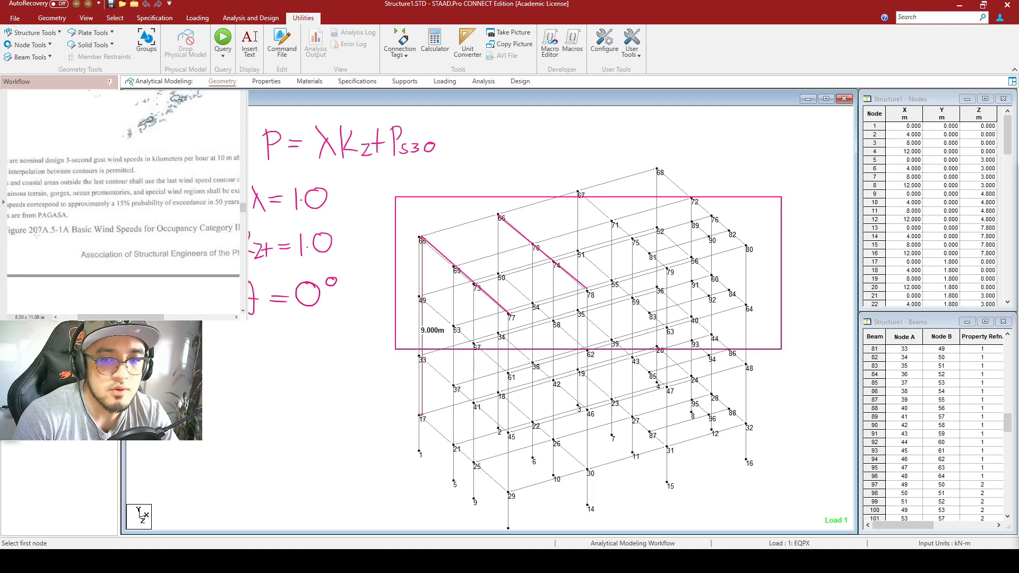
scroll(174, 240, "up", 5)
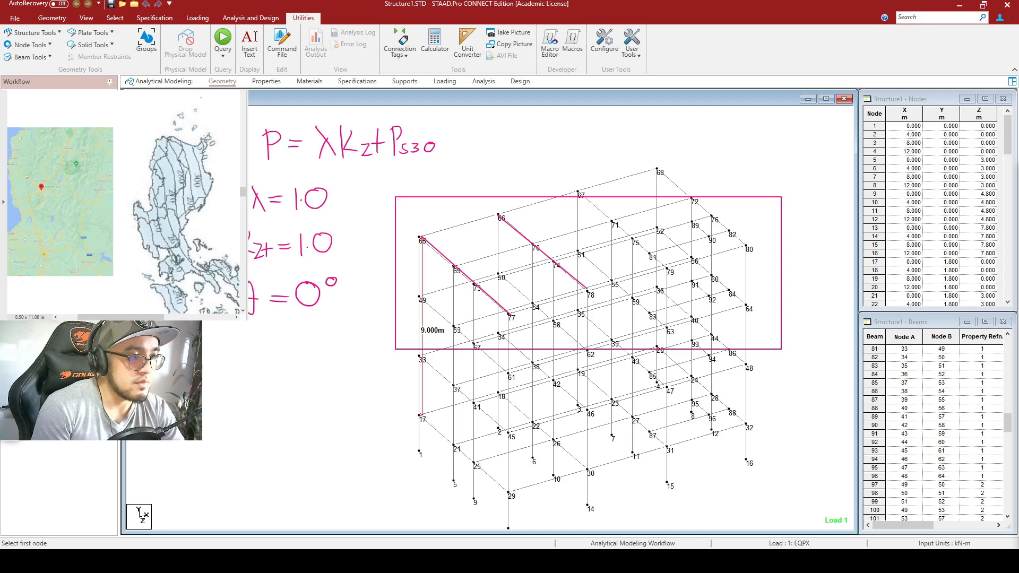
Step: Handwrite the basic wind speed as "V = 250kph" and underline both it and the roof angle
mouse_move(230, 329)
left_mouse_down()
mouse_move(263, 328)
mouse_move(307, 347)
mouse_move(330, 347)
mouse_move(333, 335)
mouse_move(355, 354)
mouse_move(367, 347)
left_mouse_up()
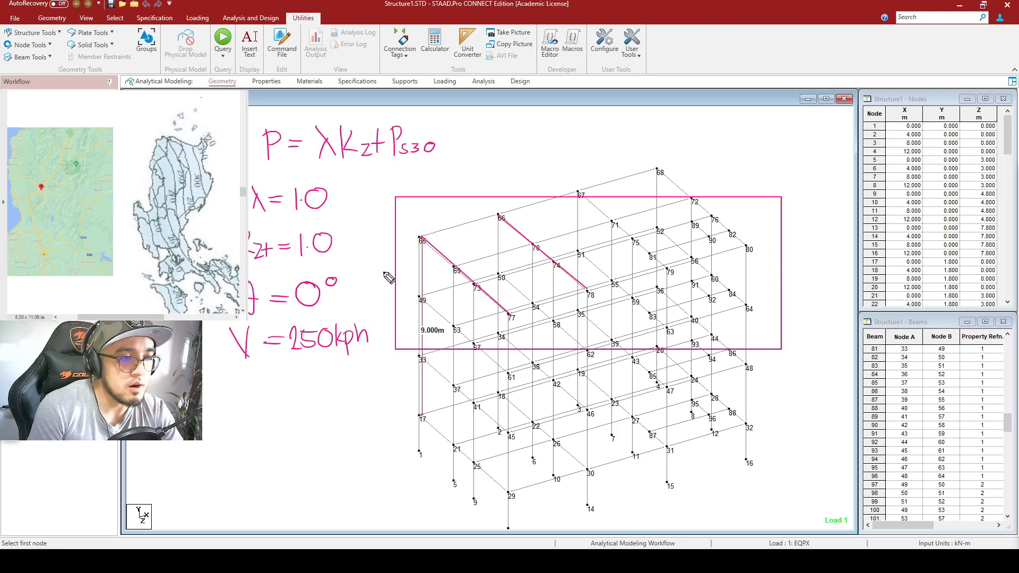
left_click_drag(318, 314, 355, 293)
mouse_move(224, 374)
left_mouse_down()
mouse_move(376, 366)
mouse_move(346, 381)
left_mouse_up()
left_click_drag(383, 354, 350, 382)
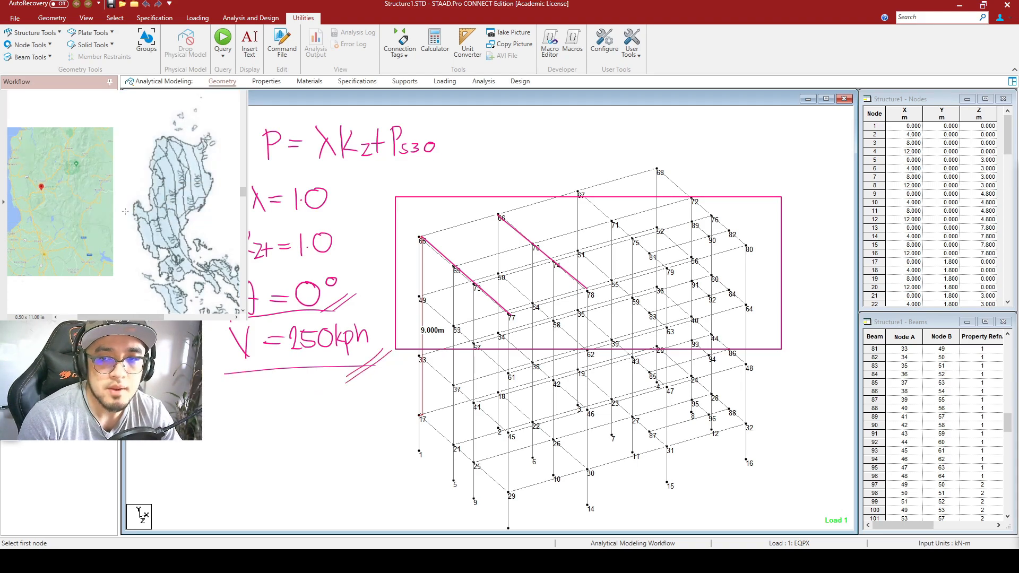
Step: Return to the Figure 207C.6-1 pressure table and box the 250 wind speed, the 0 to 5° roof angle and its row of pressures
scroll(119, 206, "down", 15)
scroll(154, 252, "up", 5)
scroll(117, 270, "down", 3, "ctrl")
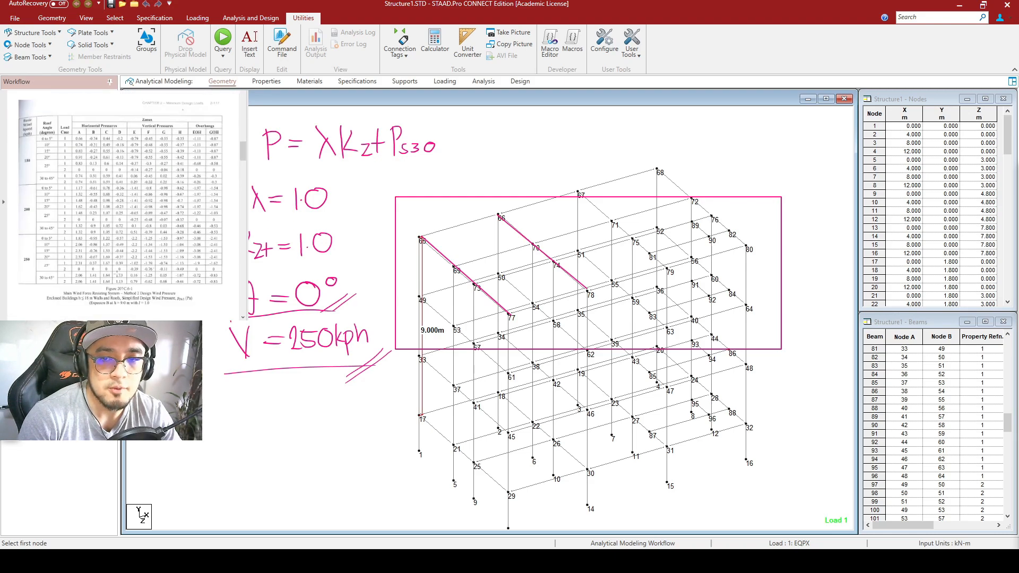
scroll(118, 269, "up", 2, "ctrl")
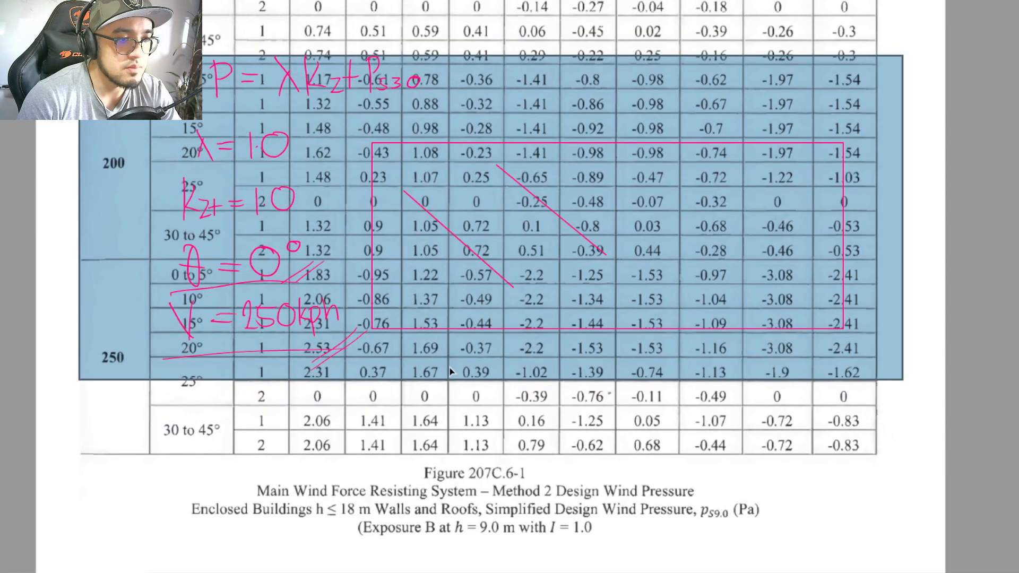
scroll(451, 372, "up", 2)
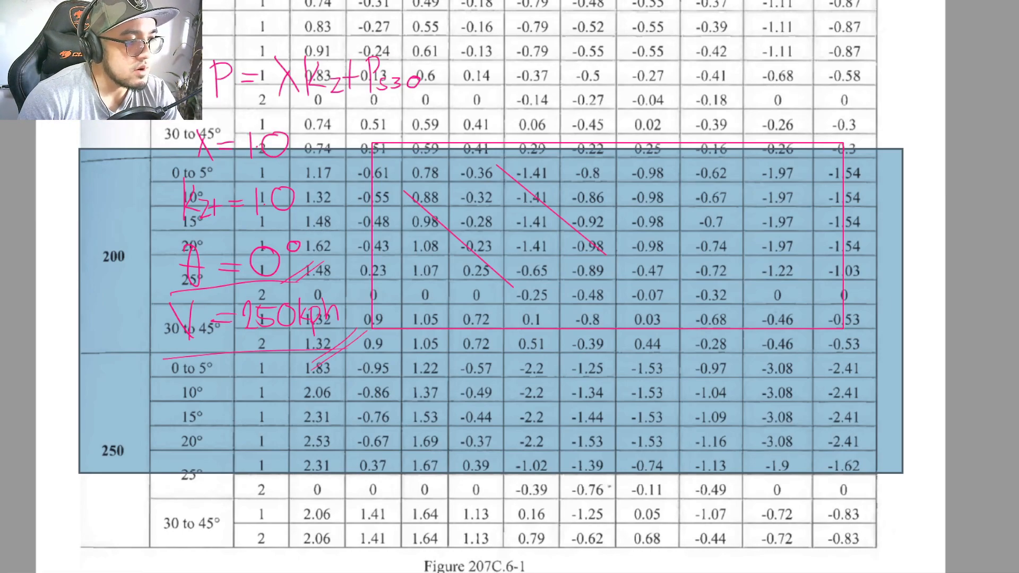
scroll(90, 449, "up", 1)
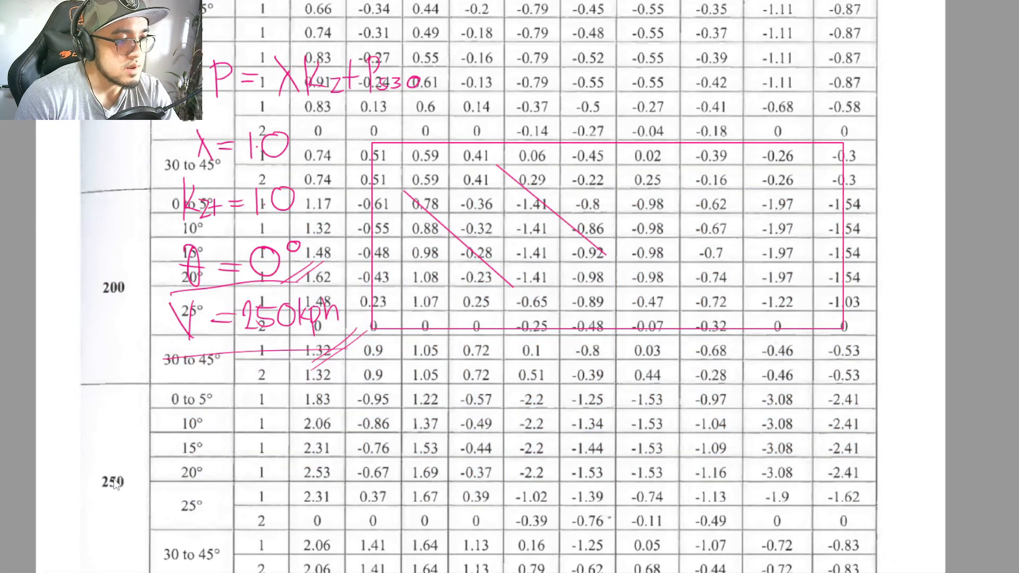
left_click_drag(78, 444, 148, 523)
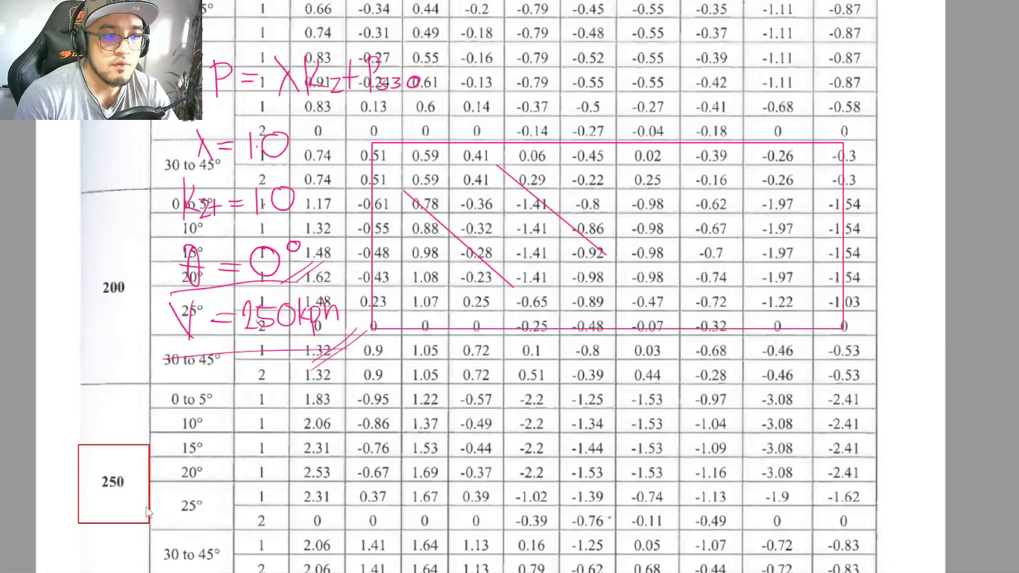
mouse_move(154, 386)
left_mouse_down()
mouse_move(193, 413)
mouse_move(219, 410)
left_mouse_up()
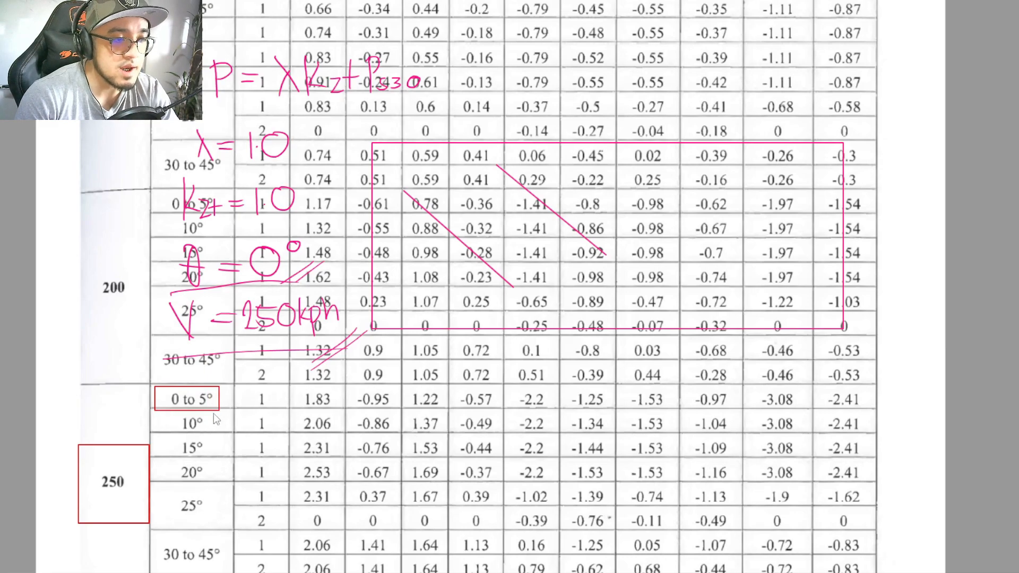
mouse_move(232, 381)
left_mouse_down()
mouse_move(605, 424)
mouse_move(875, 416)
left_mouse_up()
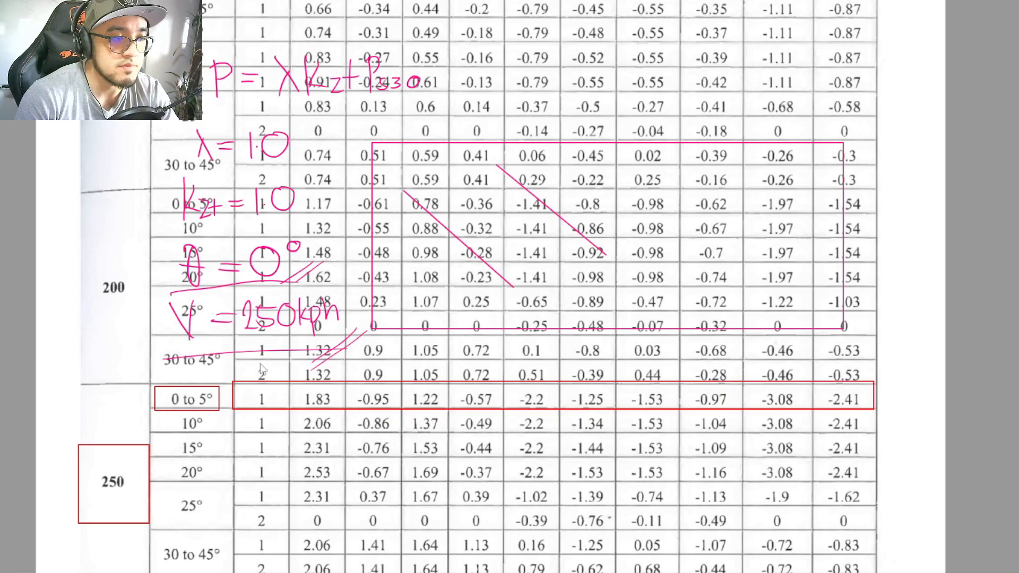
Step: Box the horizontal pressures 1.83, -0.95 and 1.22 individually in the 250 kph, 0 to 5° row
mouse_move(296, 379)
left_mouse_down()
mouse_move(348, 413)
mouse_move(338, 413)
left_mouse_up()
left_click_drag(345, 377, 400, 414)
left_click_drag(396, 372, 449, 415)
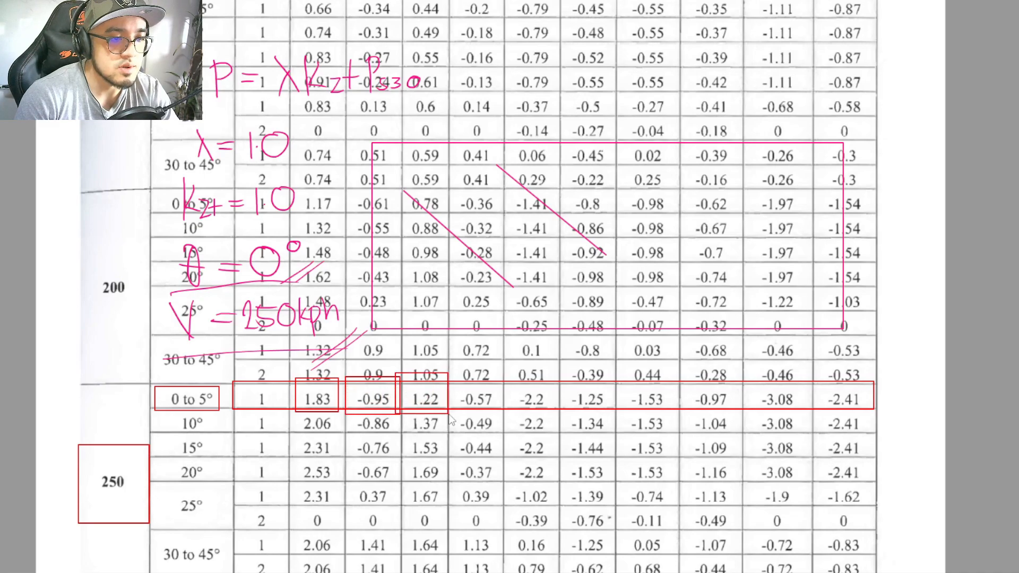
mouse_move(440, 374)
left_mouse_down()
mouse_move(494, 420)
mouse_move(44, 515)
left_mouse_up()
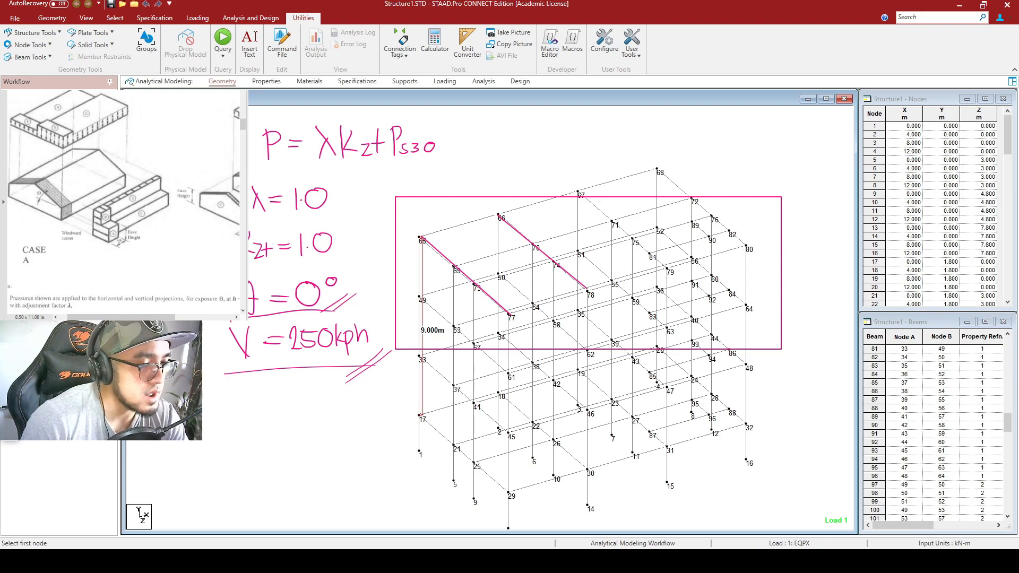
Step: Erase the box and the roof lines drawn over the frame model, and show the model in front elevation
mouse_move(619, 178)
left_mouse_down()
mouse_move(510, 410)
mouse_move(489, 268)
left_mouse_up()
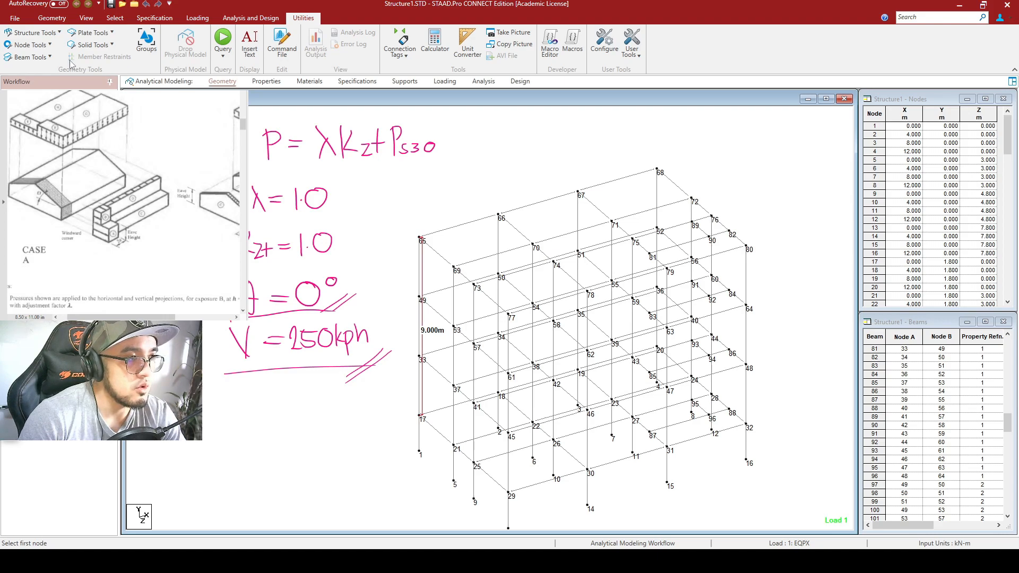
left_click(87, 21)
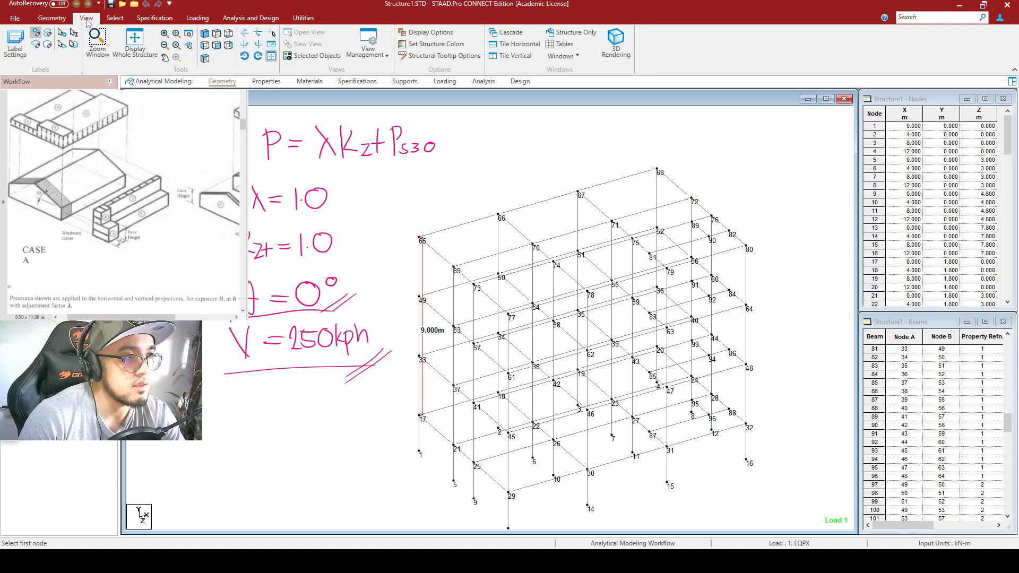
left_click(218, 46)
scroll(607, 310, "down", 2)
middle_click_drag(550, 332, 592, 321)
scroll(573, 280, "down", 1)
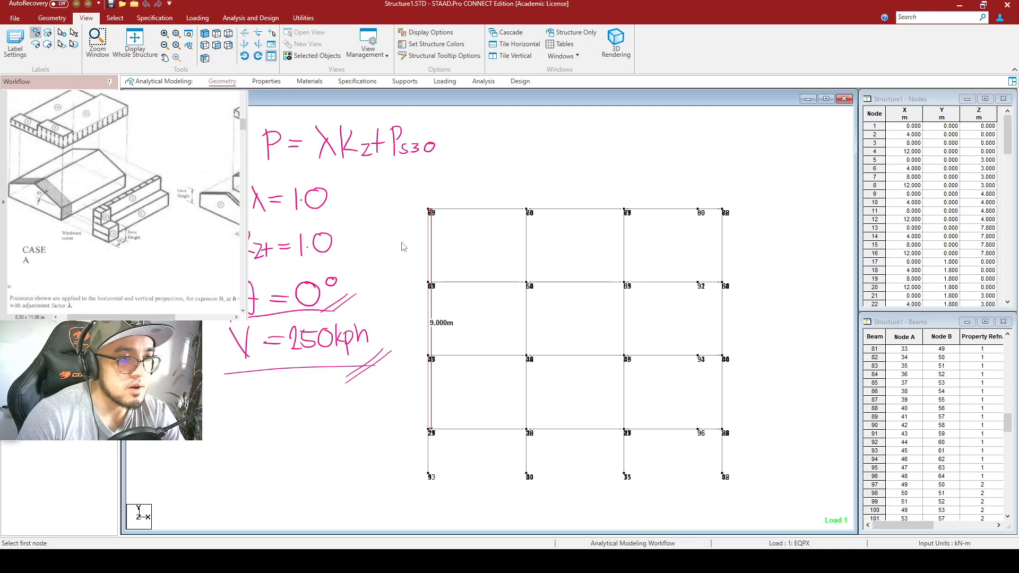
Step: Divide the front elevation above the base into a narrow rectangle at the first column line and a wide rectangle over the rest
left_click_drag(432, 211, 495, 430)
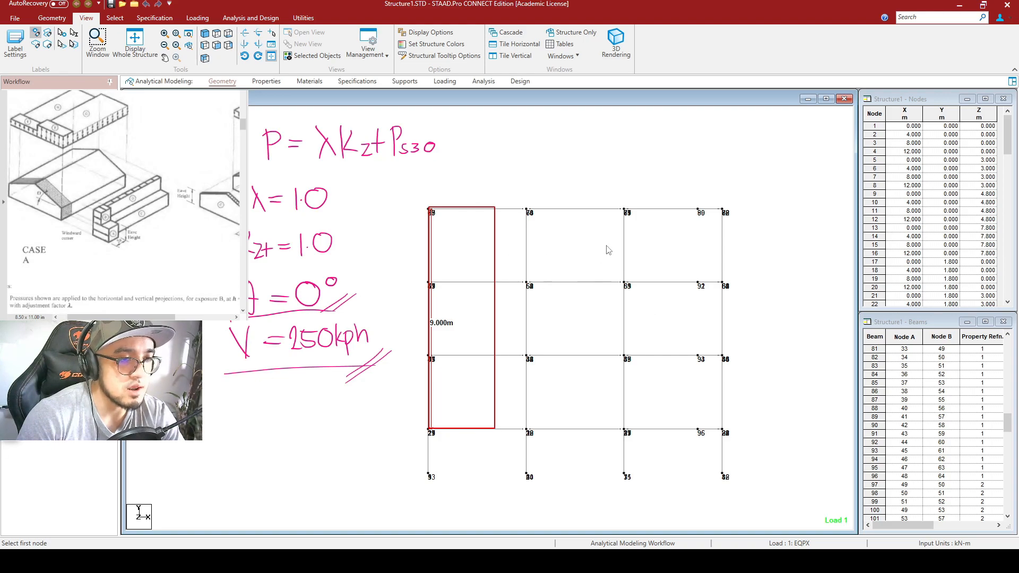
left_click_drag(496, 212, 720, 420)
left_click_drag(645, 414, 721, 429)
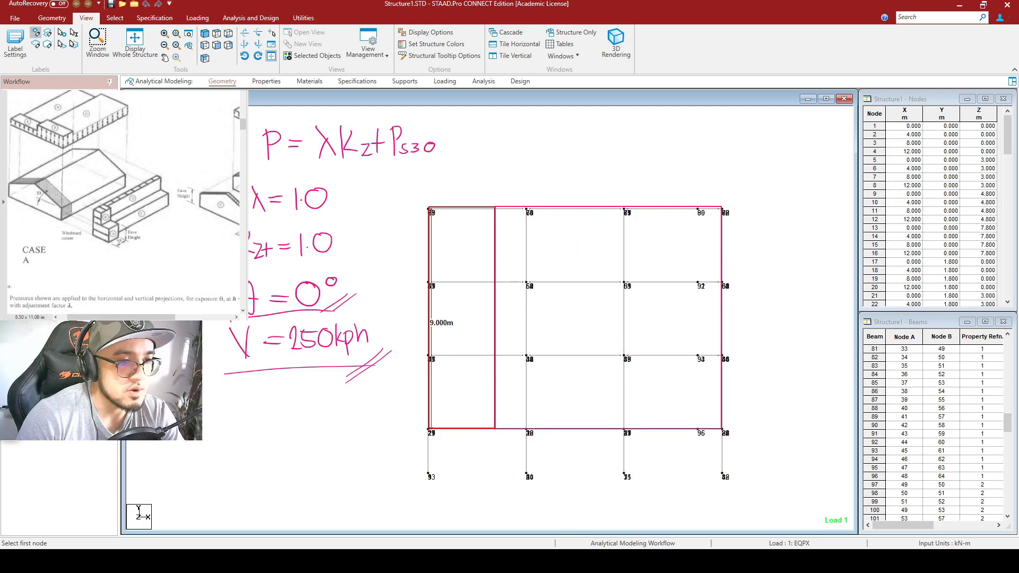
Step: Label the wide rectangle "ZONE C" and the narrow one "ZONE A", and underline the handwritten wind pressure formula
mouse_move(546, 306)
left_mouse_down()
mouse_move(562, 329)
mouse_move(575, 314)
mouse_move(583, 328)
mouse_move(594, 303)
mouse_move(599, 327)
mouse_move(657, 321)
left_mouse_up()
mouse_move(439, 308)
left_mouse_down()
mouse_move(451, 331)
mouse_move(466, 318)
mouse_move(484, 317)
mouse_move(485, 329)
left_mouse_up()
left_click_drag(447, 373, 465, 373)
left_click_drag(450, 365, 462, 365)
left_click(474, 360)
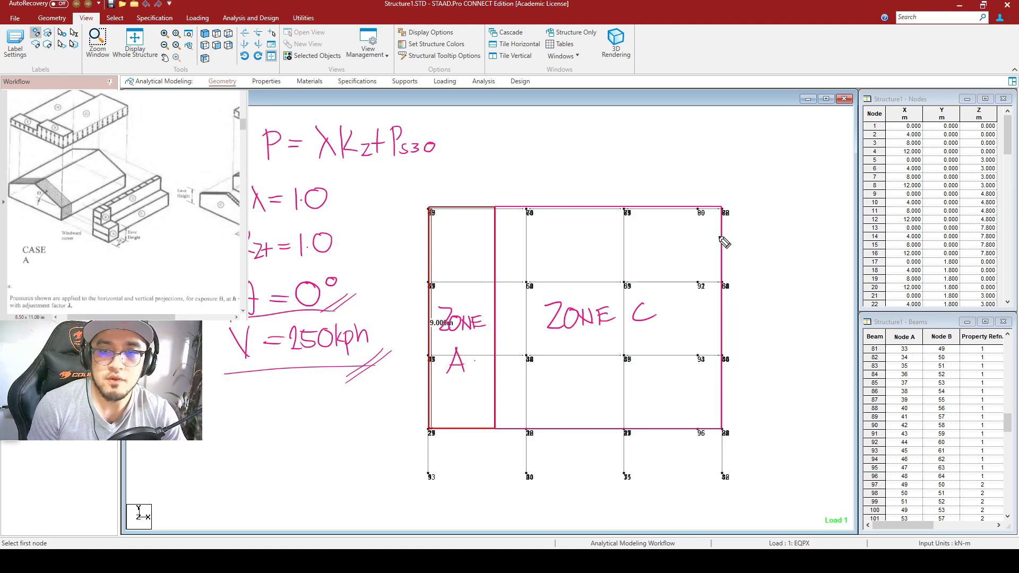
left_click_drag(250, 172, 445, 168)
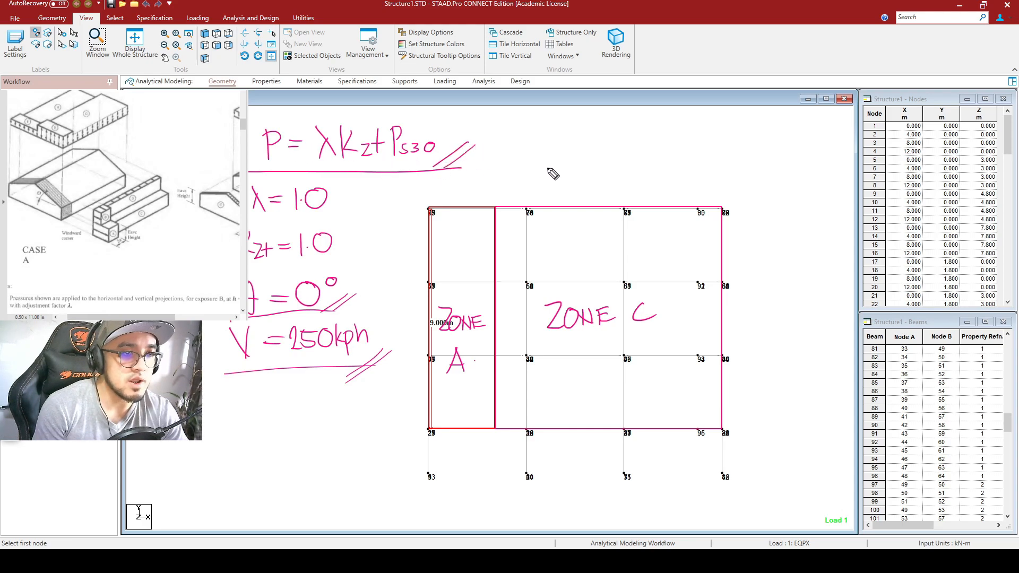
Step: Start a handwritten calculation "P = (1.0)(1.0)(" beside the wind pressure formula and circle the λ and Kzt values of 1.0
mouse_move(524, 128)
left_mouse_down()
mouse_move(523, 162)
mouse_move(525, 148)
mouse_move(549, 143)
left_mouse_up()
left_click_drag(535, 152, 549, 151)
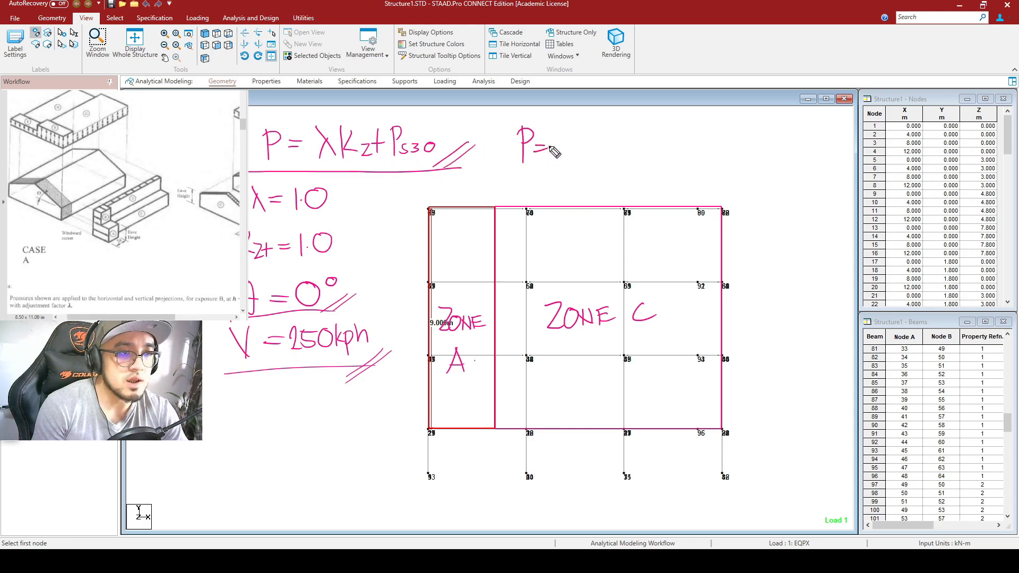
mouse_move(342, 185)
left_mouse_down()
mouse_move(273, 216)
mouse_move(333, 205)
mouse_move(277, 253)
mouse_move(322, 215)
left_mouse_up()
mouse_move(566, 130)
left_mouse_down()
mouse_move(562, 164)
mouse_move(573, 162)
left_mouse_up()
left_click(579, 155)
mouse_move(588, 137)
left_mouse_down()
mouse_move(595, 164)
mouse_move(617, 162)
mouse_move(633, 137)
mouse_move(644, 164)
left_mouse_up()
left_click(624, 156)
left_click_drag(665, 130, 658, 162)
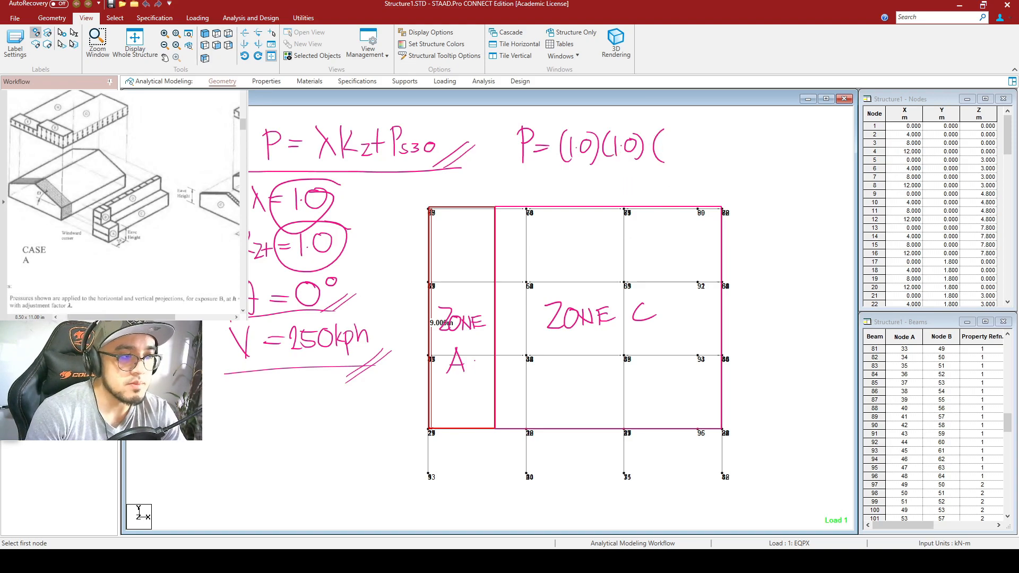
Step: Look up the zone A horizontal pressure for 250 kph and 0 to 5° in the table and write it as the last factor, 1.83 kPa
scroll(126, 202, "down", 10)
scroll(126, 201, "down", 4)
scroll(126, 201, "up", 8)
scroll(127, 202, "down", 1)
scroll(127, 201, "down", 6)
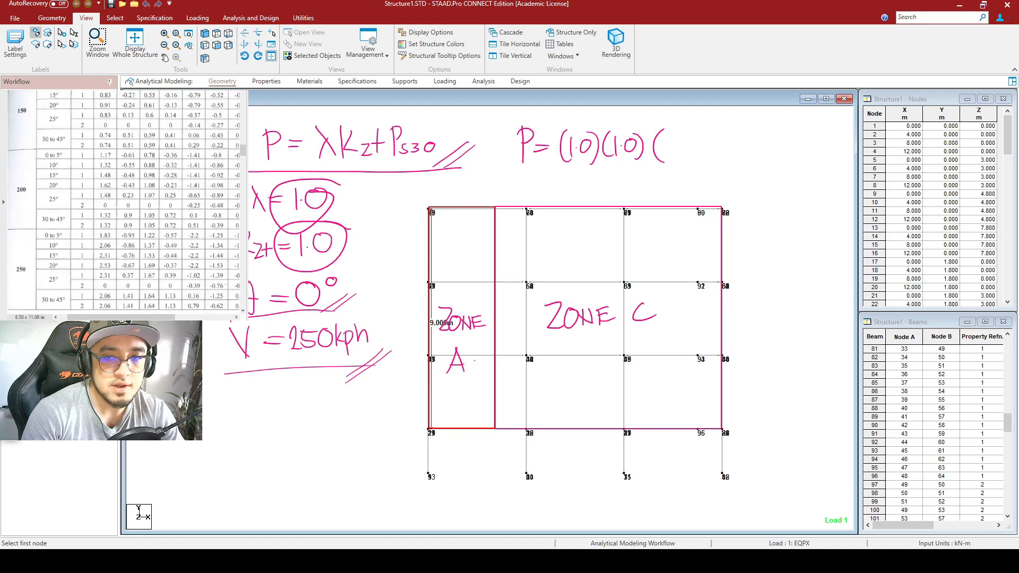
scroll(126, 202, "up", 2)
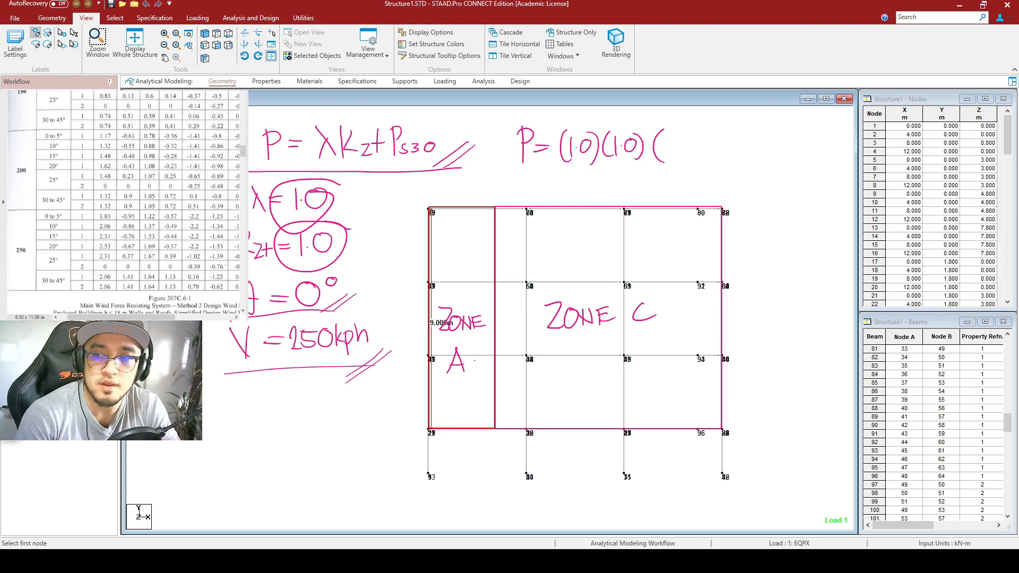
scroll(126, 202, "up", 5)
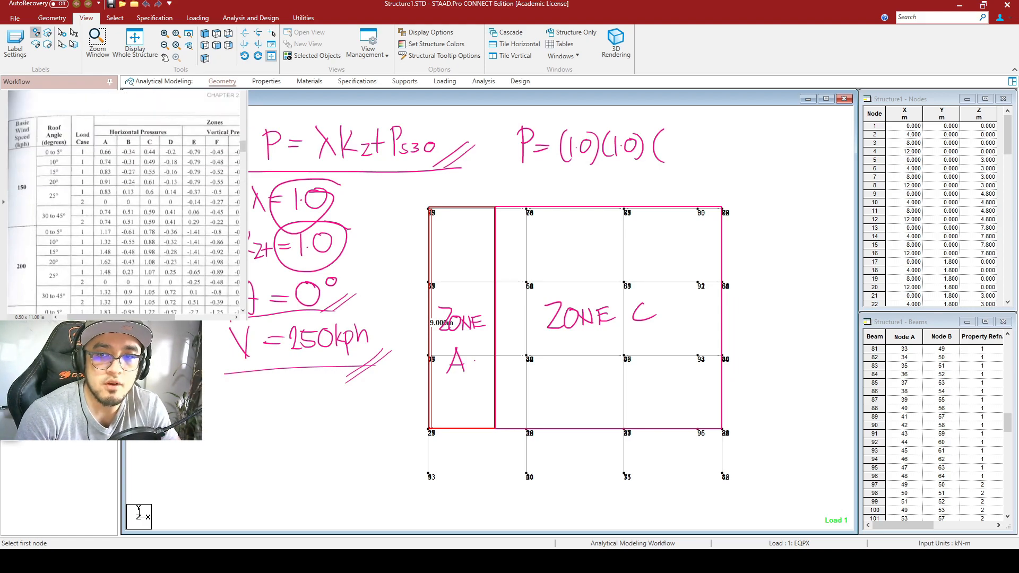
scroll(127, 202, "down", 5)
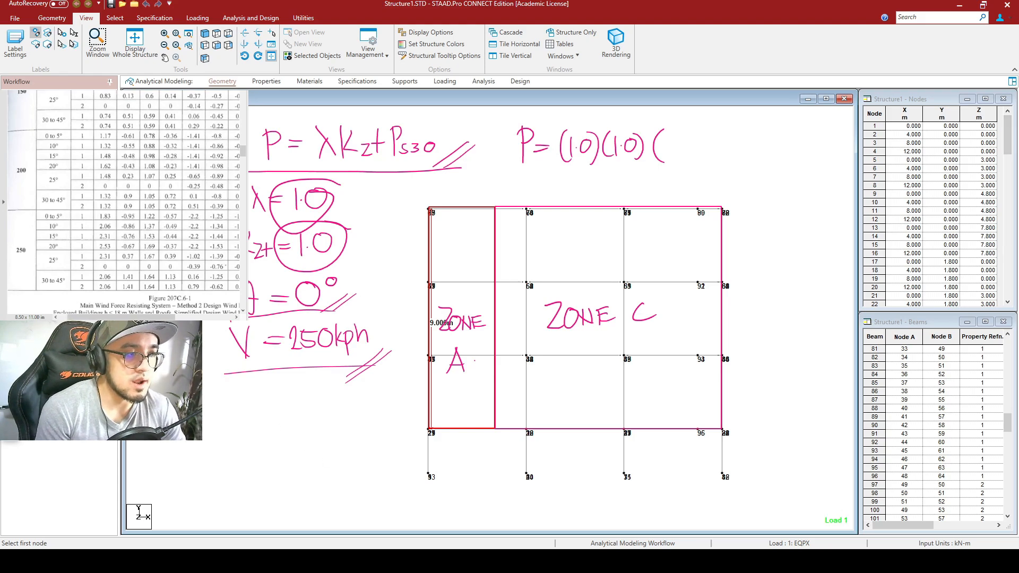
mouse_move(670, 136)
left_mouse_down()
mouse_move(670, 154)
mouse_move(686, 137)
left_mouse_up()
left_click(674, 147)
mouse_move(691, 136)
left_mouse_down()
mouse_move(691, 150)
mouse_move(706, 155)
left_mouse_up()
left_click_drag(706, 149, 717, 154)
mouse_move(716, 154)
left_mouse_down()
mouse_move(736, 153)
mouse_move(744, 134)
mouse_move(740, 157)
left_mouse_up()
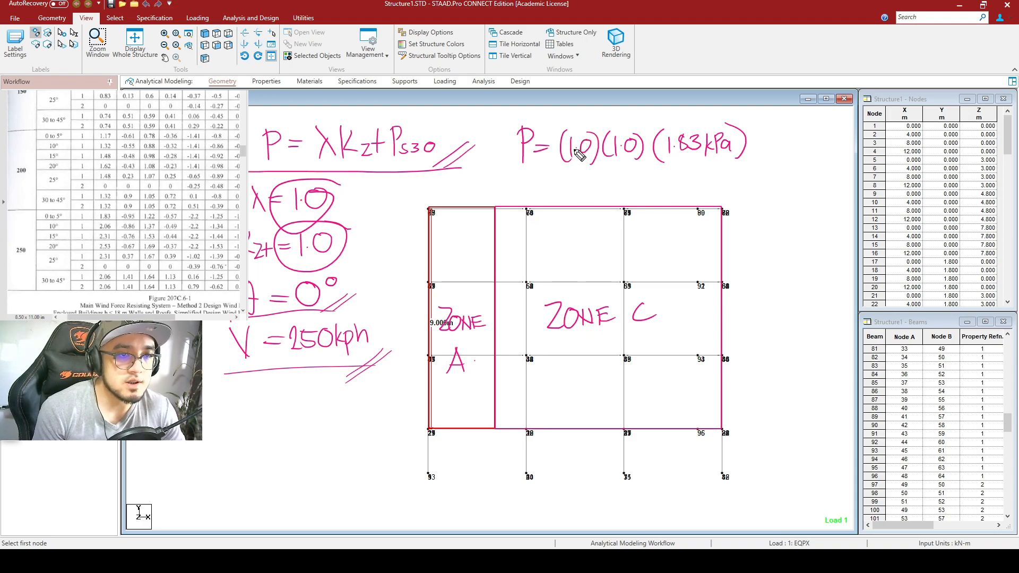
Step: Strike out the two 1.0 factors and write "PA = 1.83 kPa" under the calculation
left_click_drag(590, 128, 568, 162)
left_click_drag(647, 128, 611, 168)
mouse_move(531, 172)
left_mouse_down()
mouse_move(533, 200)
mouse_move(576, 181)
left_mouse_up()
mouse_move(564, 189)
left_mouse_down()
mouse_move(592, 198)
mouse_move(610, 179)
mouse_move(645, 194)
mouse_move(672, 186)
left_mouse_up()
left_click(600, 194)
Step: Hatch the zone A rectangle and label it with a leader reading "PA = 1.83 kPa"
mouse_move(460, 208)
left_mouse_down()
mouse_move(434, 255)
mouse_move(434, 284)
left_mouse_up()
left_click_drag(485, 265, 451, 310)
mouse_move(486, 340)
left_mouse_down()
mouse_move(451, 430)
mouse_move(379, 419)
mouse_move(342, 438)
left_mouse_up()
left_click_drag(265, 438, 267, 467)
mouse_move(264, 438)
left_mouse_down()
mouse_move(289, 471)
mouse_move(306, 457)
left_mouse_up()
mouse_move(296, 465)
left_mouse_down()
mouse_move(318, 469)
mouse_move(340, 452)
mouse_move(362, 467)
mouse_move(390, 465)
left_mouse_up()
left_click(326, 461)
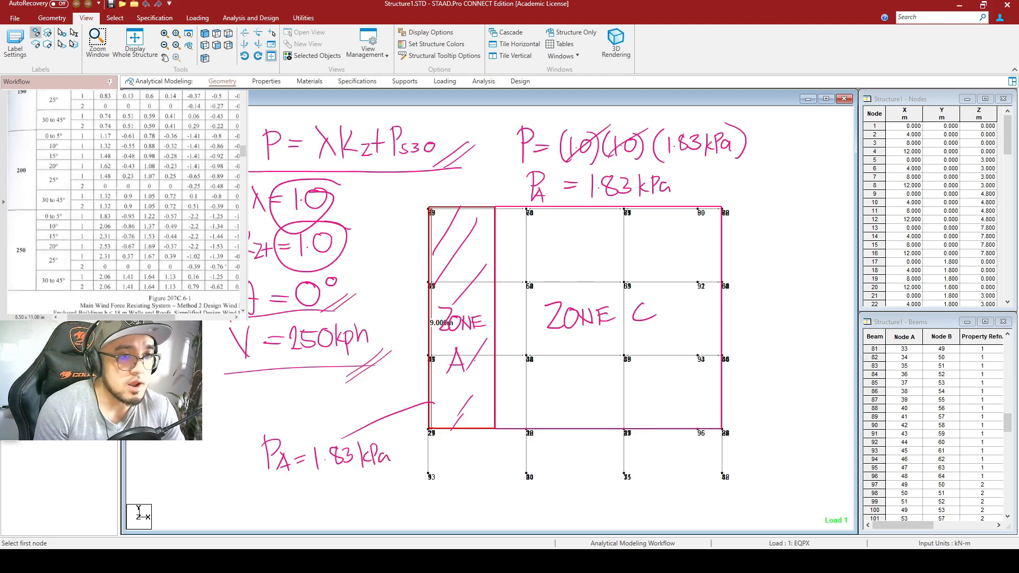
Step: Erase the zone A calculation above the frame and start a new pressure calculation with the factors (1.0)(1.0) in its place
mouse_move(709, 202)
left_mouse_down()
mouse_move(624, 186)
mouse_move(624, 197)
mouse_move(537, 190)
mouse_move(521, 133)
mouse_move(553, 154)
mouse_move(683, 129)
mouse_move(719, 161)
left_mouse_up()
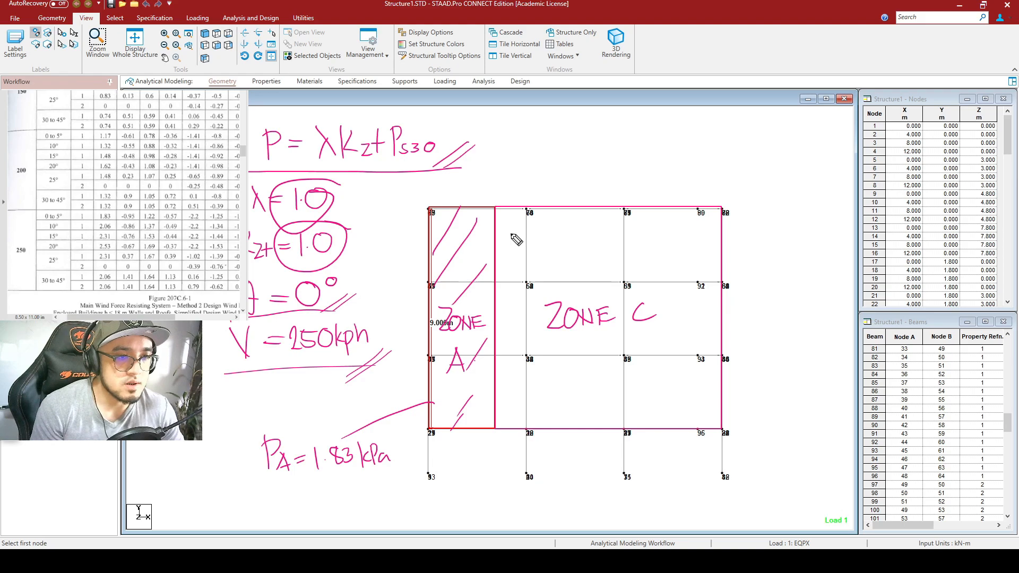
mouse_move(523, 136)
left_mouse_down()
mouse_move(524, 161)
mouse_move(528, 150)
mouse_move(545, 165)
mouse_move(566, 153)
mouse_move(590, 164)
mouse_move(619, 146)
mouse_move(629, 164)
mouse_move(649, 166)
mouse_move(673, 144)
mouse_move(687, 167)
left_mouse_up()
left_click(605, 153)
left_click(660, 152)
left_click_drag(704, 142, 703, 169)
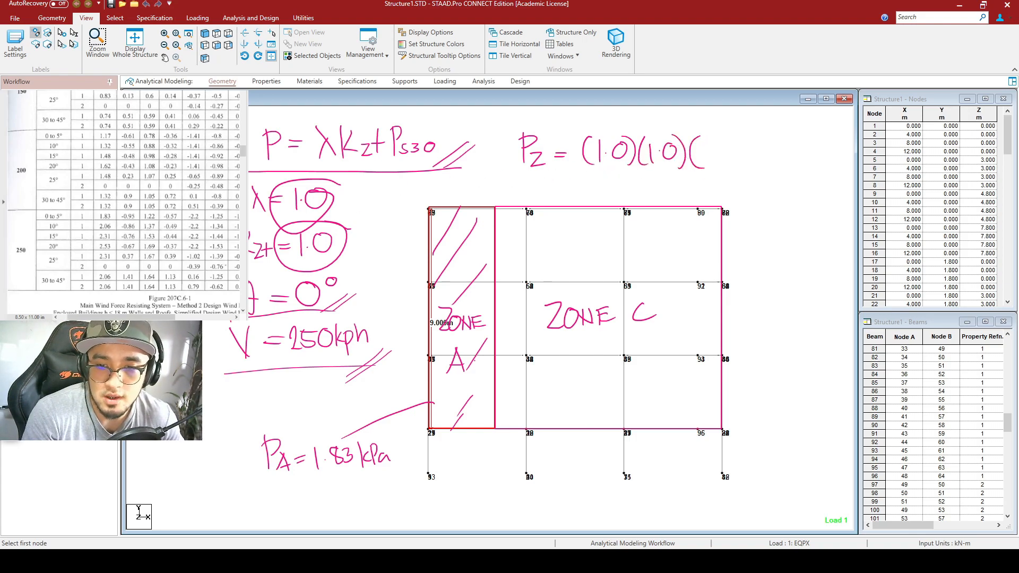
Step: Look up the zone C horizontal pressure for 250 kph and 0 to 5° and write 1.22 kPa as the last factor
scroll(127, 201, "up", 3)
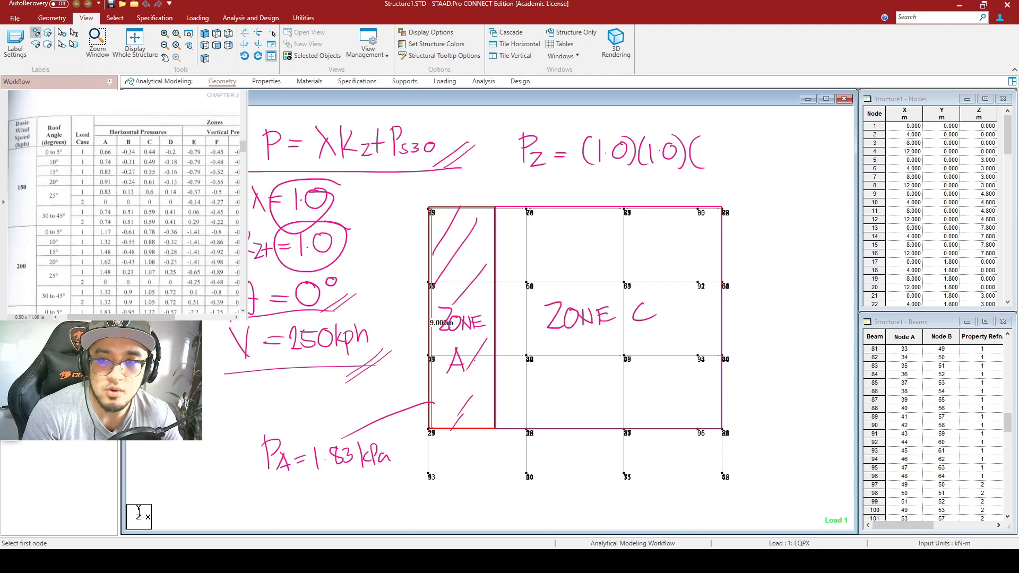
scroll(126, 202, "down", 3)
scroll(126, 201, "up", 2)
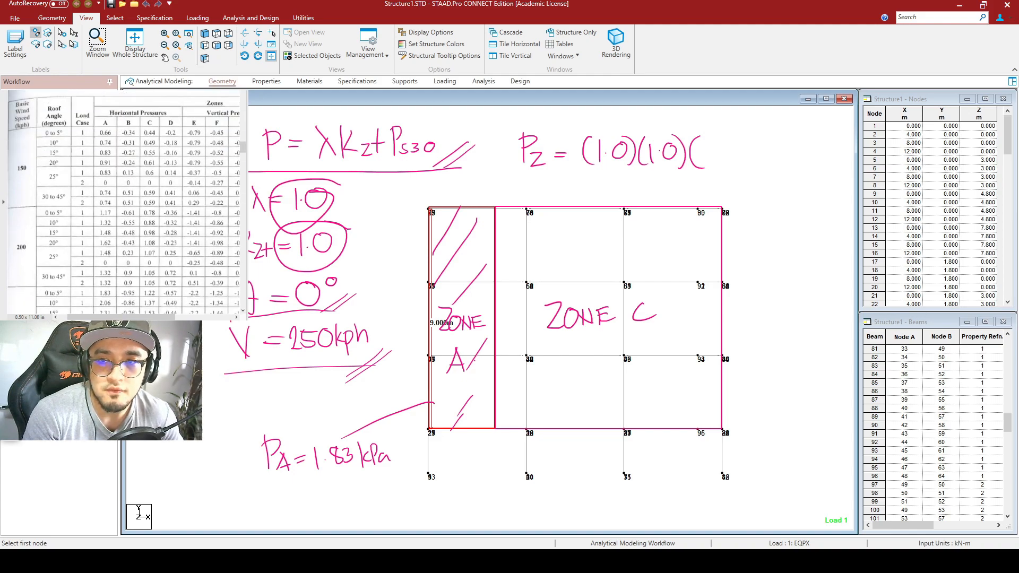
scroll(127, 202, "down", 5)
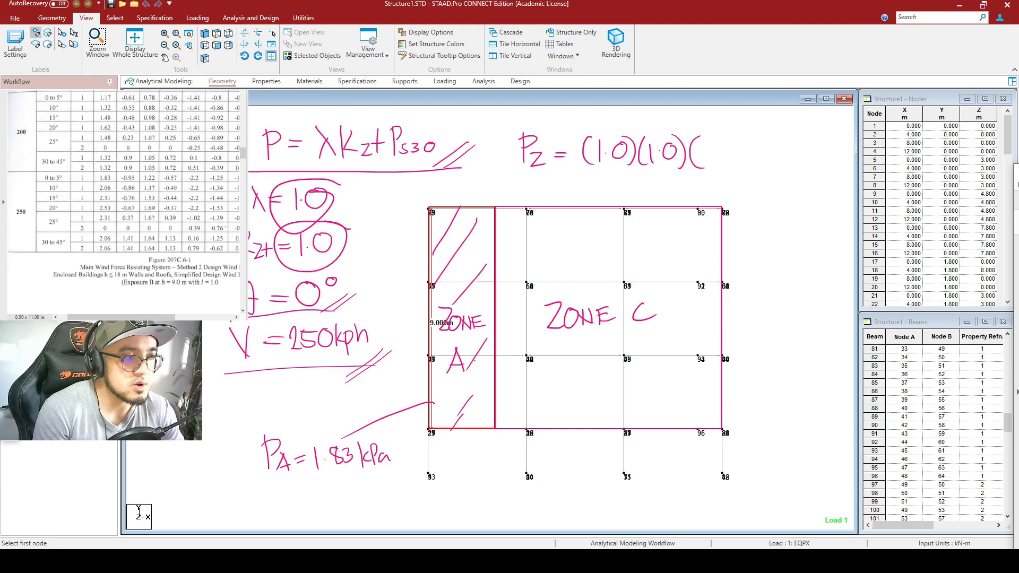
mouse_move(710, 138)
left_mouse_down()
mouse_move(707, 167)
mouse_move(756, 169)
mouse_move(767, 149)
mouse_move(775, 155)
left_mouse_up()
left_click(711, 152)
left_click_drag(786, 152, 782, 168)
Step: Write the result 1.22 kPa under the calculation and correct the pressure subscripts to C
mouse_move(530, 174)
left_mouse_down()
mouse_move(529, 192)
mouse_move(581, 181)
left_mouse_up()
left_click_drag(567, 189, 645, 192)
left_click_drag(645, 178, 662, 190)
mouse_move(533, 158)
left_mouse_down()
mouse_move(547, 157)
mouse_move(546, 184)
left_mouse_up()
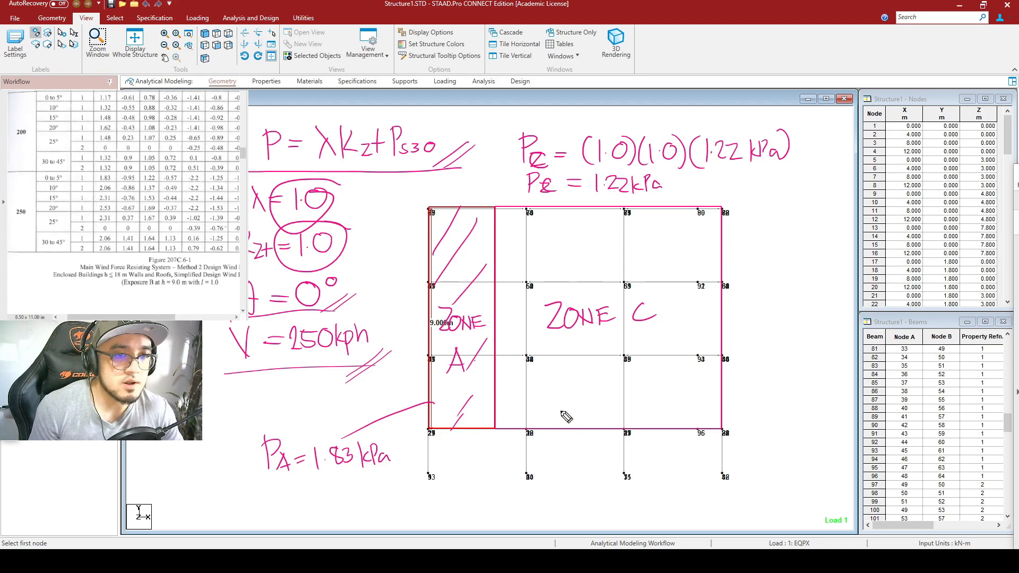
Step: Draw a leader out of the zone C rectangle and label it "1.22 kPa"
mouse_move(559, 406)
left_mouse_down()
mouse_move(556, 464)
mouse_move(568, 482)
mouse_move(630, 480)
left_mouse_up()
left_click(580, 473)
mouse_move(641, 480)
left_mouse_down()
mouse_move(648, 467)
mouse_move(660, 478)
left_mouse_up()
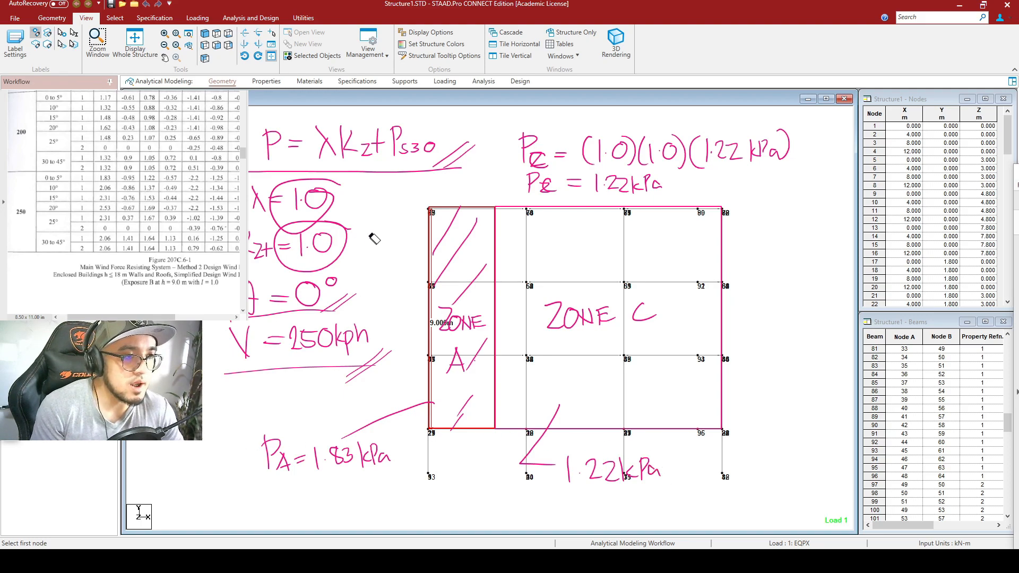
Step: Erase the λ, Kzt, angle and wind speed notes and write "PA = 1.83 kPa" in their place below the formula
left_click_drag(340, 210, 327, 220)
mouse_move(257, 207)
left_mouse_down()
mouse_move(318, 230)
mouse_move(334, 285)
mouse_move(375, 328)
mouse_move(341, 337)
mouse_move(279, 323)
mouse_move(345, 348)
mouse_move(330, 348)
left_mouse_up()
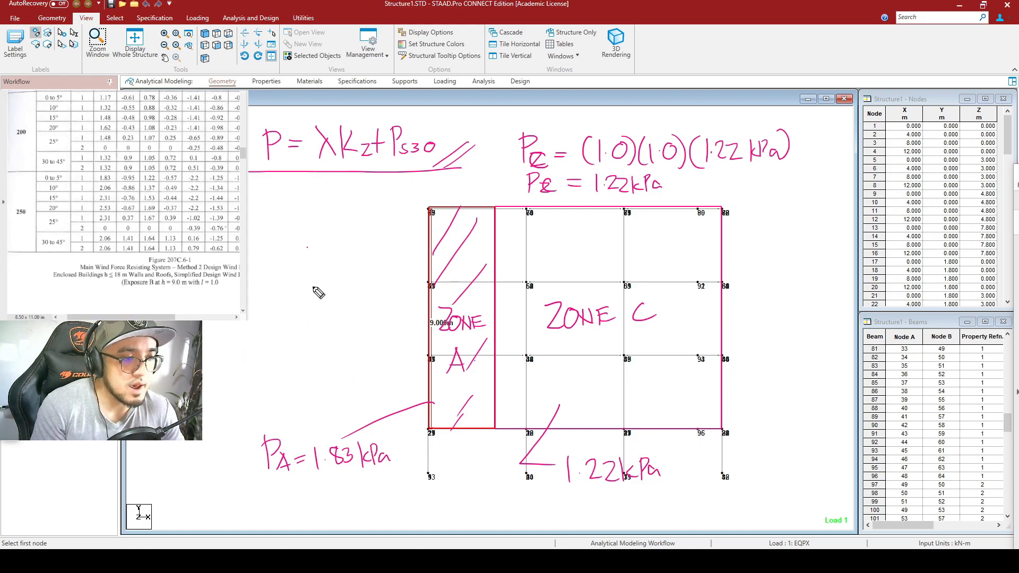
left_click_drag(288, 239, 292, 270)
mouse_move(282, 244)
left_mouse_down()
mouse_move(294, 271)
mouse_move(305, 271)
left_mouse_up()
left_click_drag(295, 266, 319, 257)
mouse_move(310, 266)
left_mouse_down()
mouse_move(343, 266)
mouse_move(352, 250)
left_mouse_up()
left_click(336, 261)
left_click_drag(354, 249, 353, 269)
left_click_drag(368, 245, 366, 261)
left_click_drag(366, 261, 376, 268)
left_click_drag(378, 251, 395, 266)
Step: Write "PC = 1.22 kPa" beneath the zone A pressure below the formula
left_click_drag(287, 288, 289, 313)
mouse_move(287, 290)
left_mouse_down()
mouse_move(303, 314)
mouse_move(330, 297)
left_mouse_up()
left_click_drag(317, 305, 373, 307)
left_click(341, 301)
left_click_drag(373, 300, 377, 309)
left_click_drag(378, 292, 396, 306)
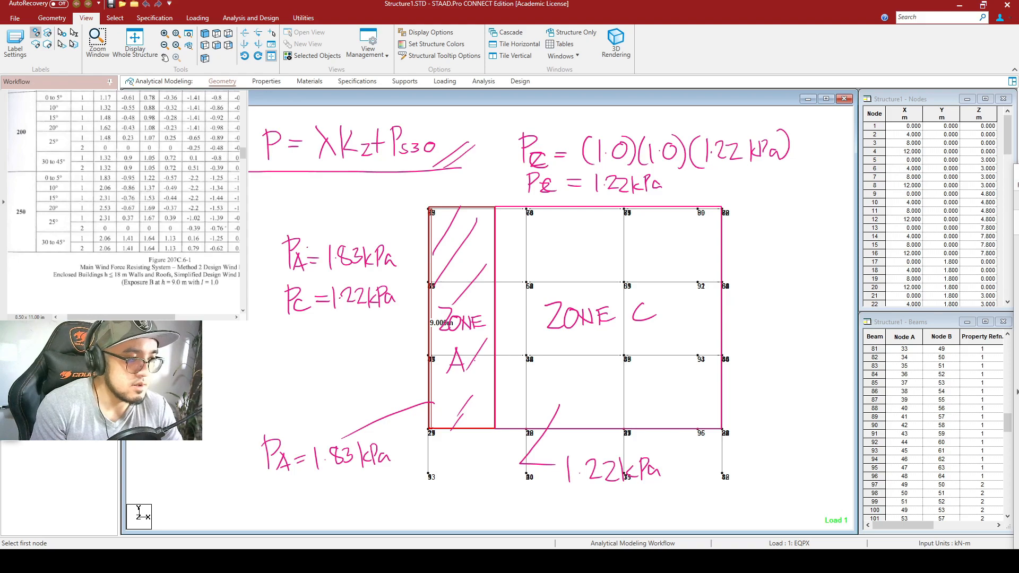
Step: Erase the zone C calculation and the zone drawings over the frame, and show the model in isometric view
mouse_move(796, 149)
left_mouse_down()
mouse_move(515, 156)
mouse_move(529, 168)
mouse_move(732, 152)
mouse_move(329, 456)
mouse_move(584, 467)
left_mouse_up()
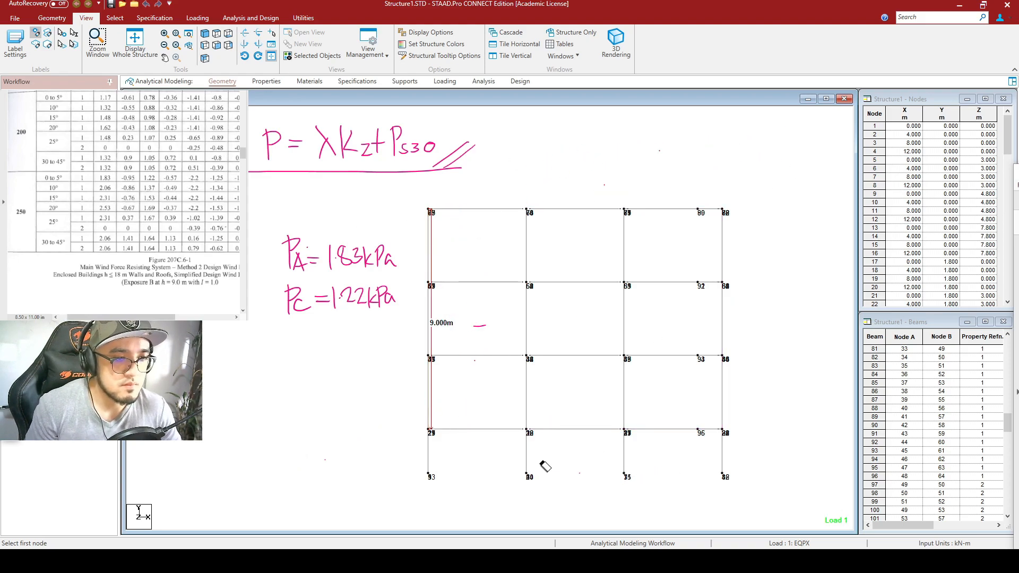
left_click(205, 34)
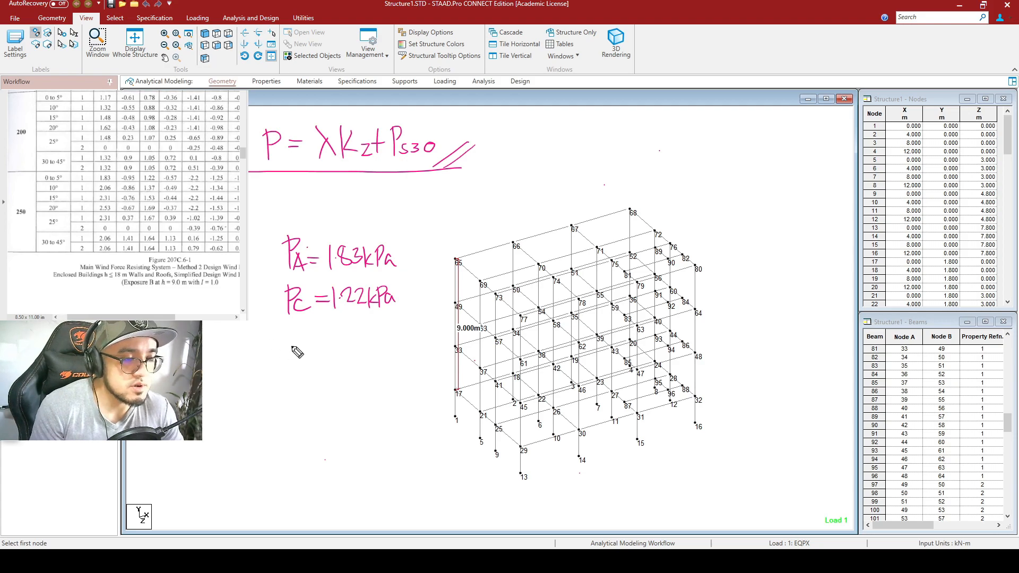
Step: Extend the handwritten pressure list with blank entries for PE, PF, PG and PH
mouse_move(288, 334)
left_mouse_down()
mouse_move(289, 359)
mouse_move(289, 346)
mouse_move(308, 358)
mouse_move(285, 397)
mouse_move(287, 386)
mouse_move(299, 393)
mouse_move(285, 441)
mouse_move(286, 430)
mouse_move(299, 440)
mouse_move(284, 484)
mouse_move(287, 469)
mouse_move(320, 473)
left_mouse_up()
left_click_drag(309, 470, 318, 468)
left_click_drag(300, 429, 310, 427)
left_click_drag(301, 424, 310, 423)
left_click_drag(304, 391, 325, 353)
left_click_drag(315, 345, 324, 344)
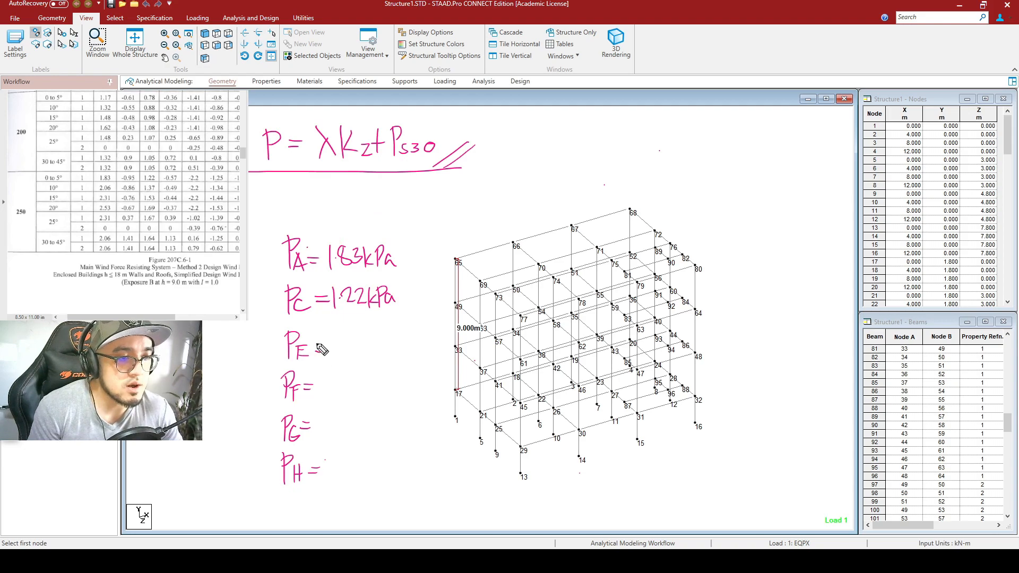
Step: Write the factors "1.0 (1.0)" beneath the underlined wind pressure formula
left_click_drag(312, 186, 312, 203)
mouse_move(326, 188)
left_mouse_down()
mouse_move(340, 203)
mouse_move(370, 190)
mouse_move(374, 201)
left_mouse_up()
left_click(354, 199)
left_click(319, 200)
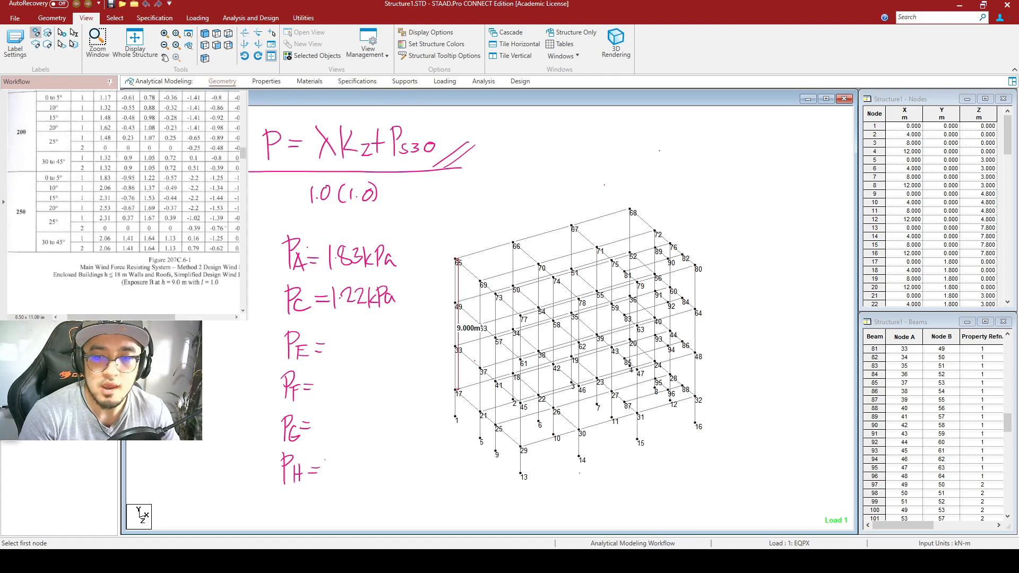
Step: Bring the table's vertical pressure columns E to H into view and fill in PE as -2.2 kPa from the 250 kph, 0 to 5° row
mouse_move(125, 318)
left_mouse_down()
mouse_move(133, 318)
mouse_move(124, 319)
left_mouse_up()
scroll(138, 233, "up", 4)
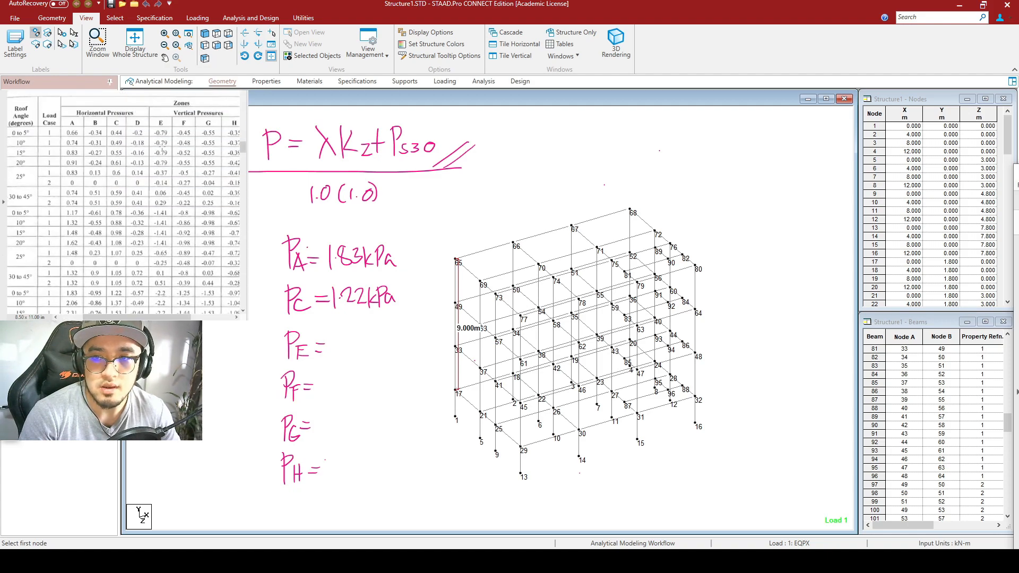
scroll(171, 135, "down", 2)
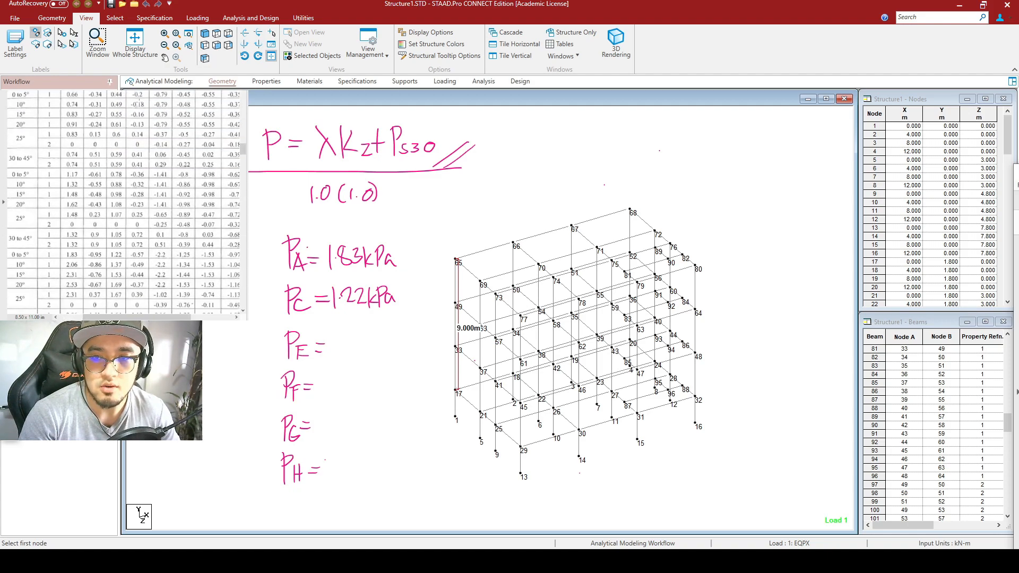
scroll(169, 129, "up", 2)
scroll(168, 129, "down", 2)
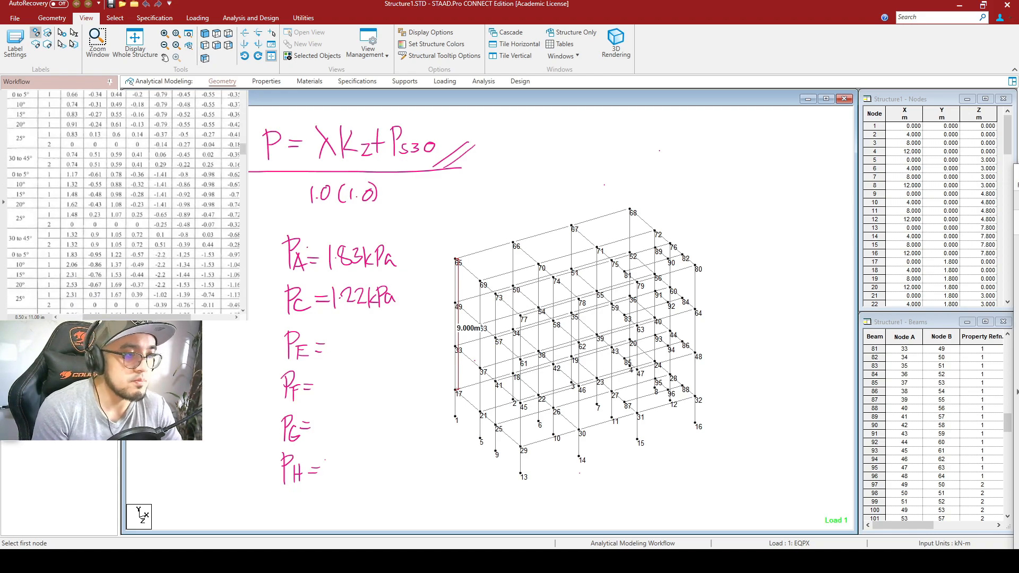
left_click_drag(330, 348, 403, 349)
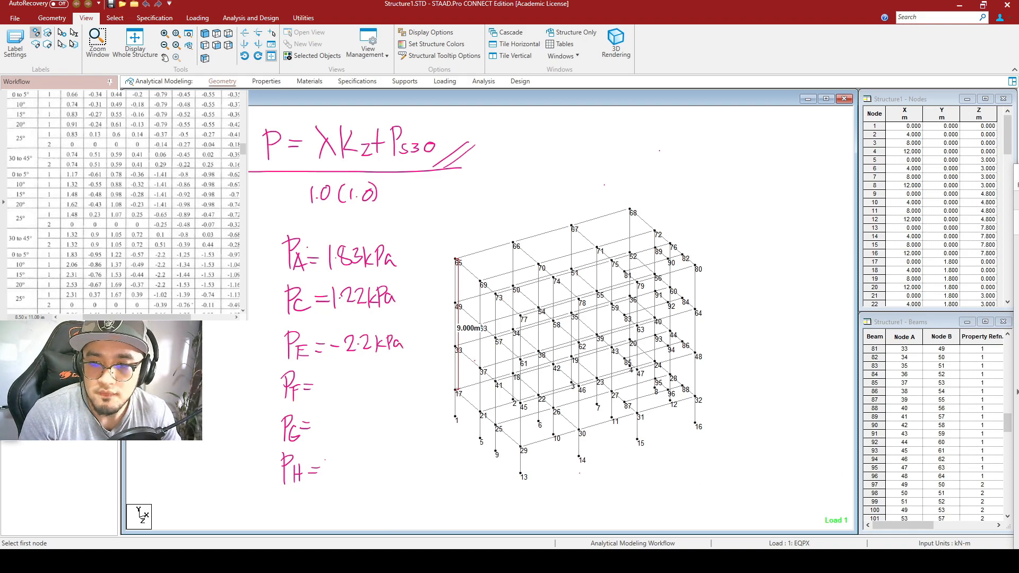
Step: Fill in the remaining vertical pressures: PF = -1.25, PG = -1.53 and PH = -0.97
mouse_move(327, 393)
left_mouse_down()
mouse_move(366, 399)
mouse_move(378, 381)
left_mouse_up()
left_click(352, 397)
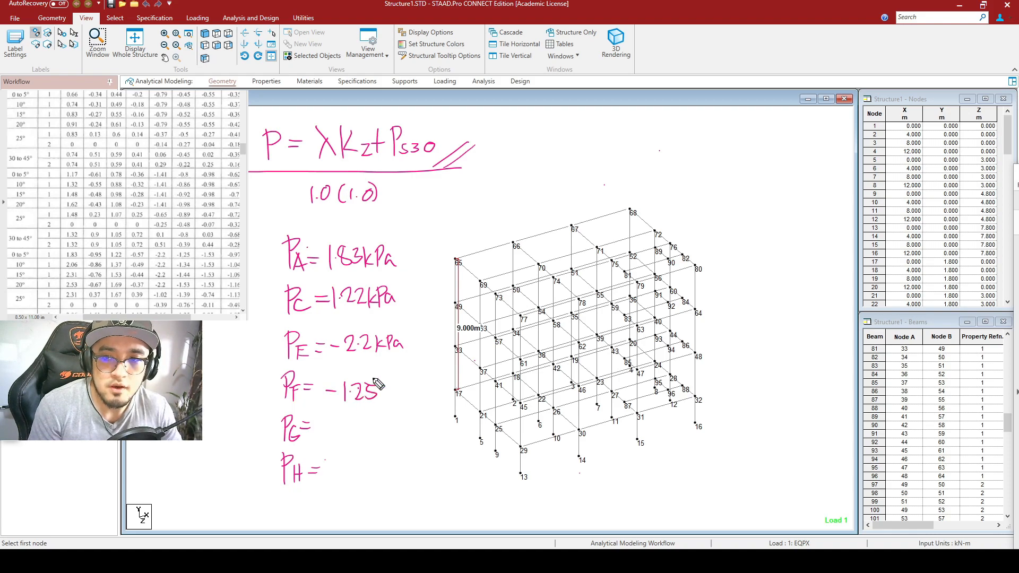
left_click_drag(327, 435, 371, 436)
left_click(348, 439)
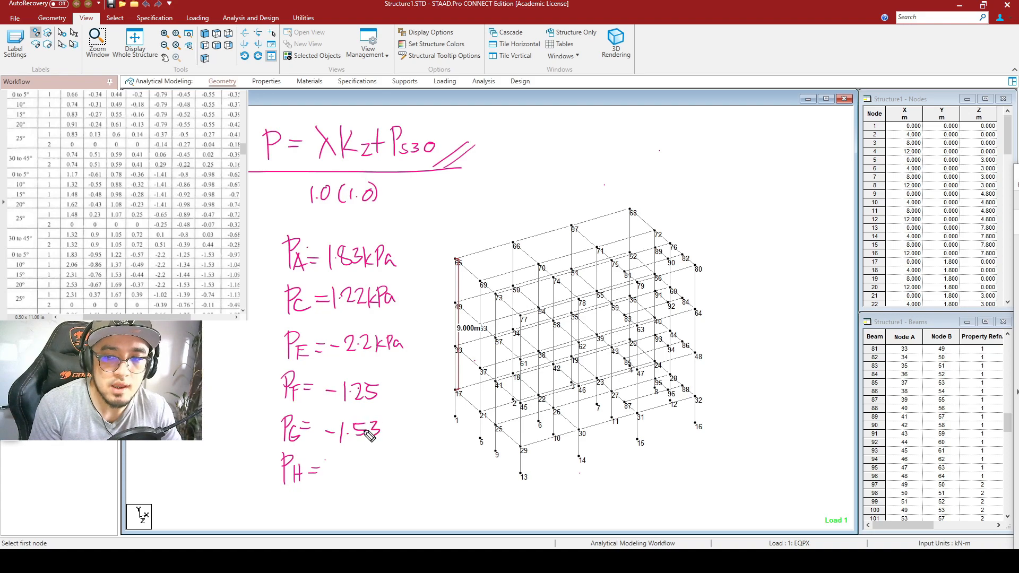
mouse_move(332, 467)
left_mouse_down()
mouse_move(360, 474)
mouse_move(361, 460)
mouse_move(392, 471)
left_mouse_up()
left_click(366, 471)
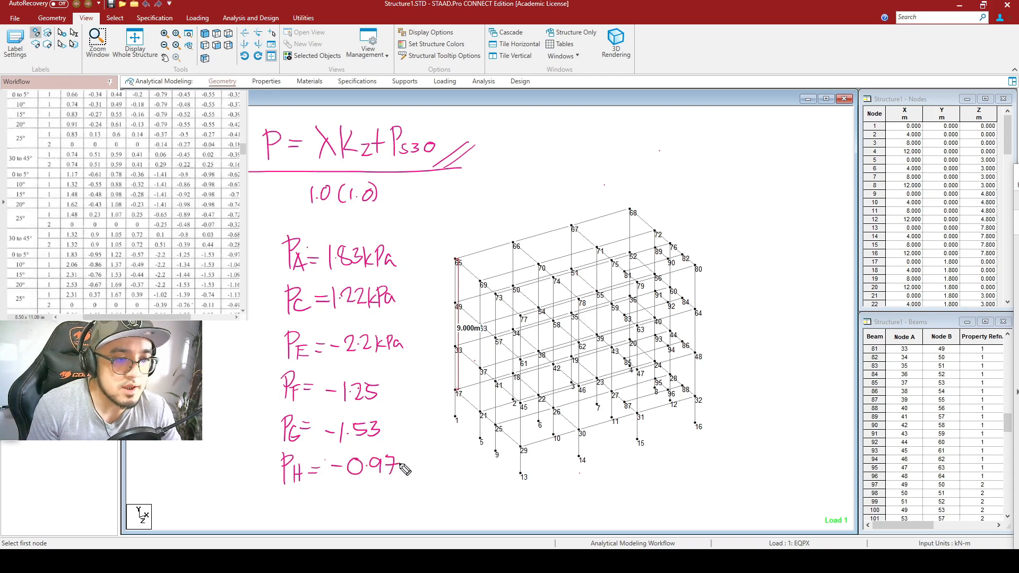
Step: Add the unit kPa to the PF, PG and PH values and enclose the whole pressure list with a brace
left_click_drag(388, 378, 387, 398)
left_click_drag(396, 381, 399, 400)
mouse_move(399, 384)
left_mouse_down()
mouse_move(409, 396)
mouse_move(392, 439)
left_mouse_up()
left_click_drag(399, 425, 401, 439)
mouse_move(402, 424)
left_mouse_down()
mouse_move(414, 437)
mouse_move(405, 472)
mouse_move(421, 466)
left_mouse_up()
left_click_drag(427, 462, 429, 470)
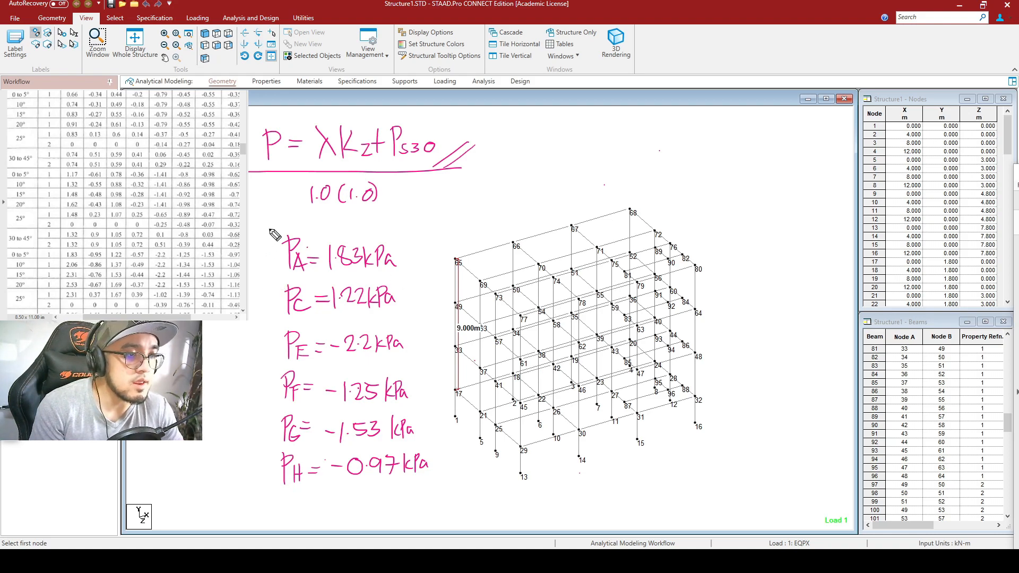
mouse_move(290, 227)
left_mouse_down()
mouse_move(257, 265)
mouse_move(244, 403)
mouse_move(290, 477)
left_mouse_up()
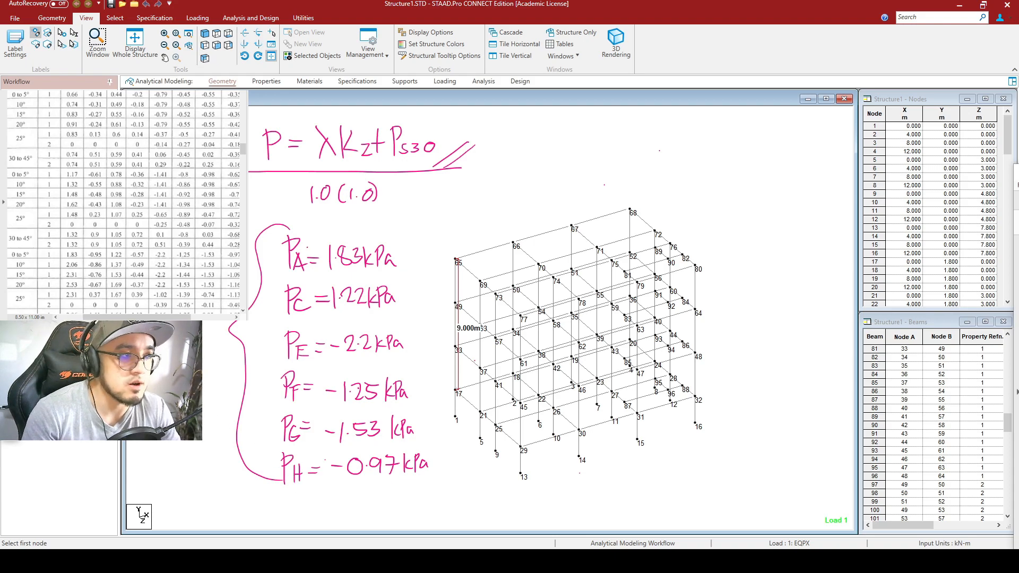
Step: Show the model in front elevation and divide it above the base into a narrow rectangle at the first column line and a wide one
middle_click_drag(467, 221, 487, 213)
left_click(258, 56)
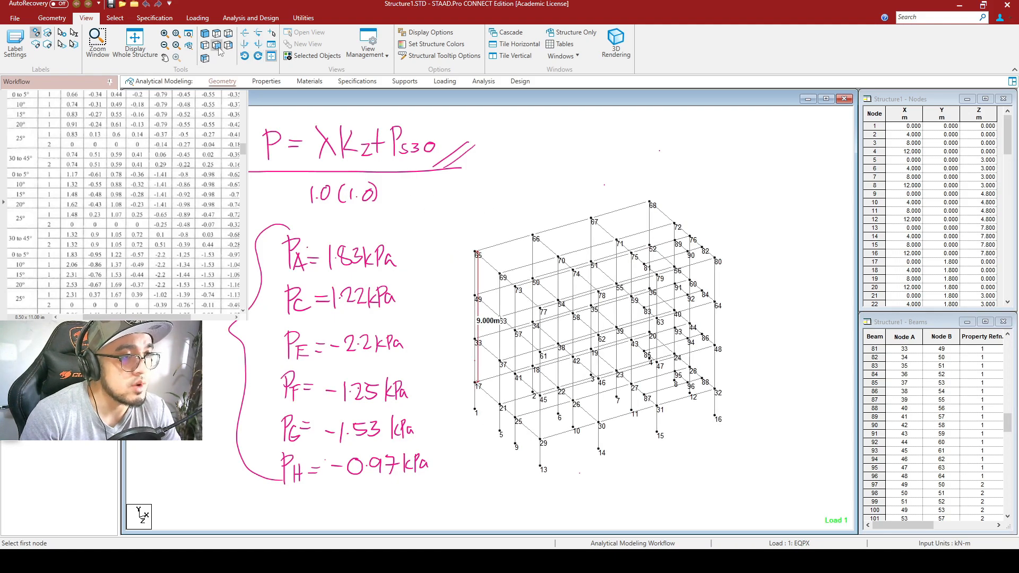
middle_click_drag(612, 354, 606, 328)
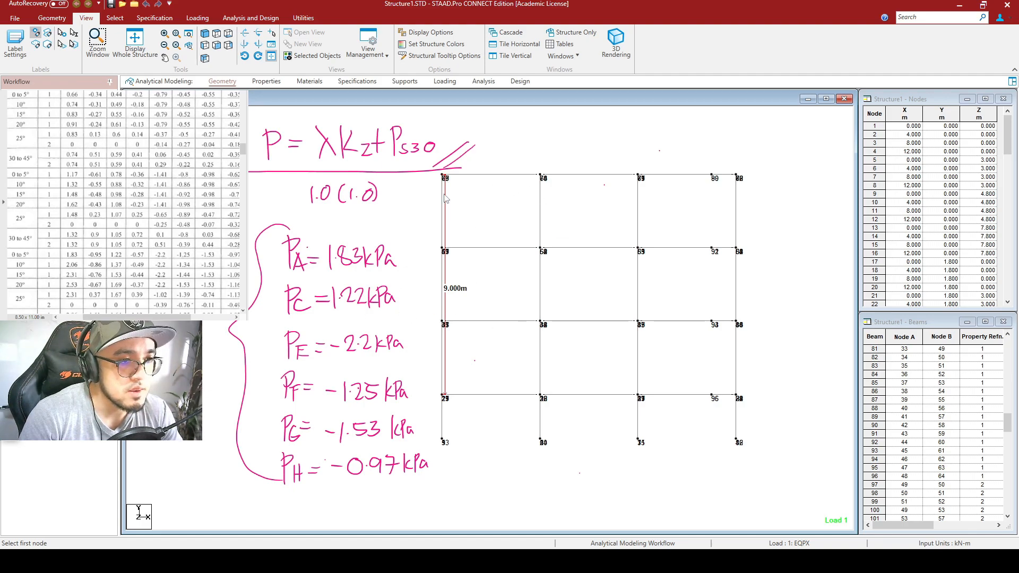
left_click_drag(442, 173, 499, 396)
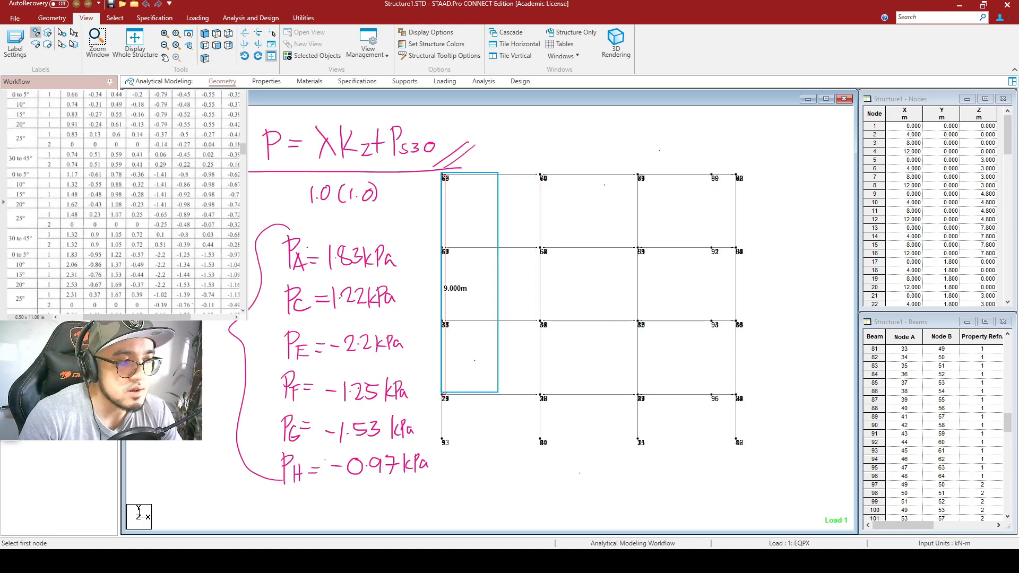
left_click_drag(498, 175, 741, 399)
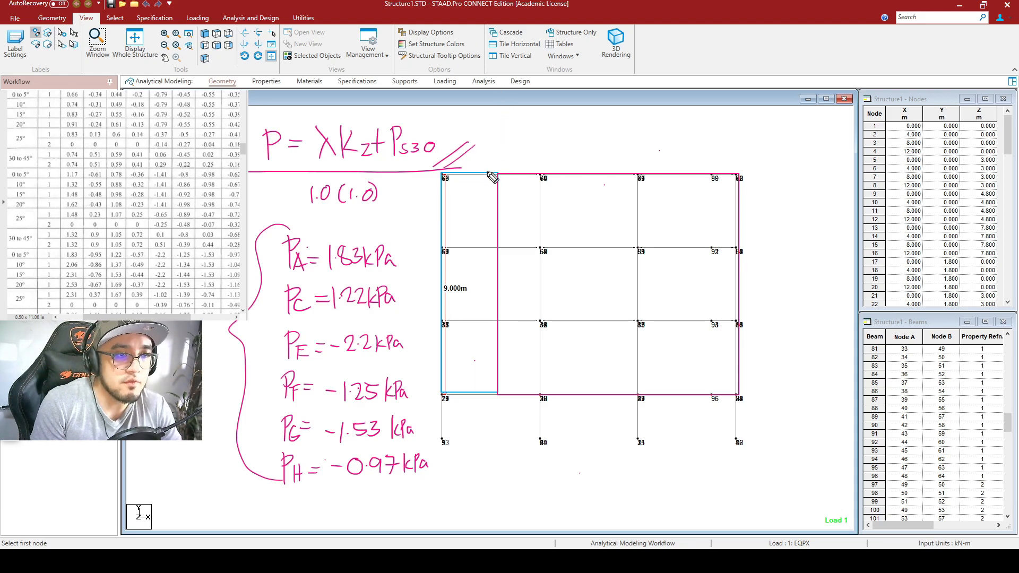
Step: Draw a leader from the top of the narrow rectangle and label its width α
left_click_drag(483, 171, 550, 148)
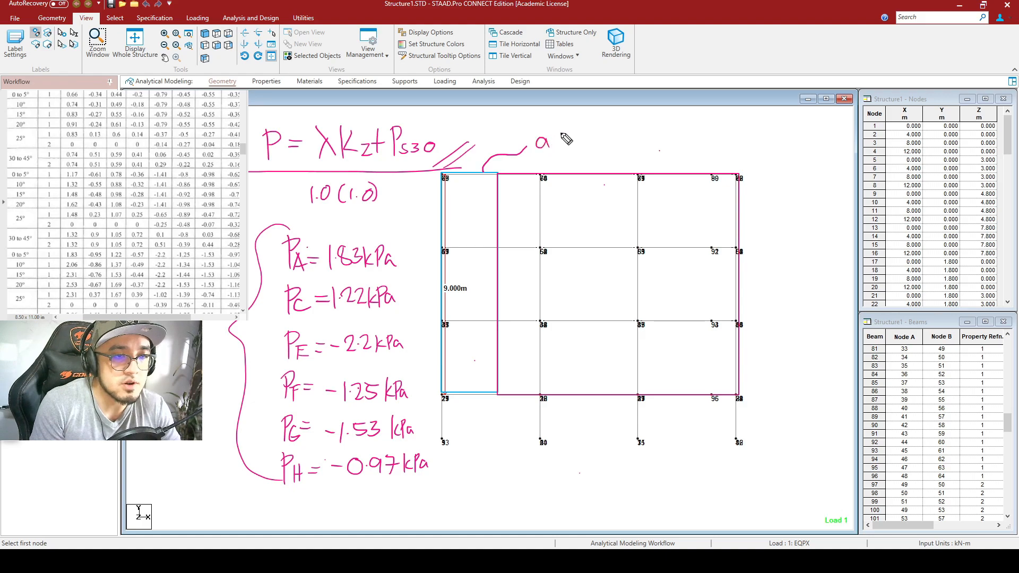
key("ctrl+z")
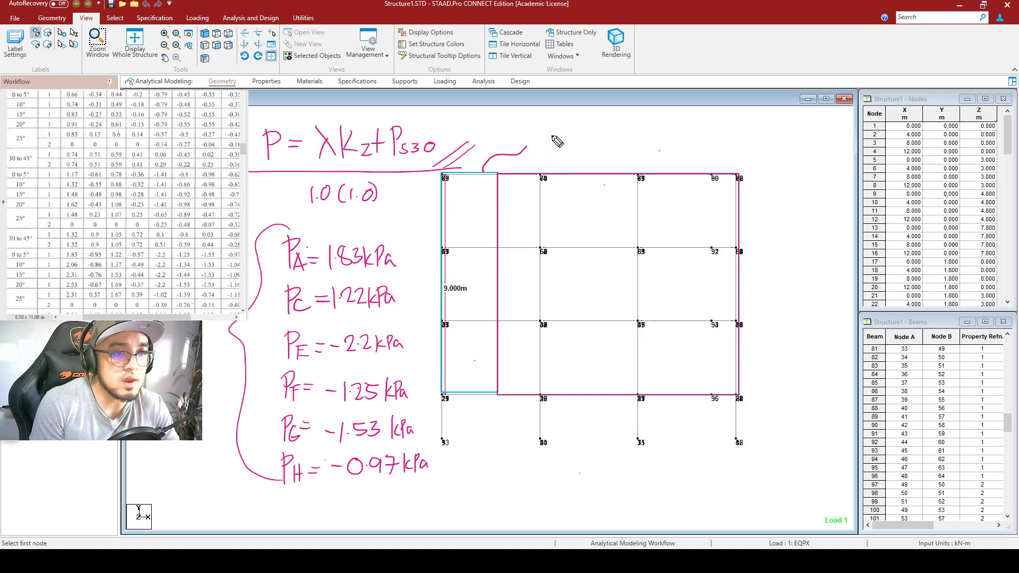
mouse_move(556, 135)
left_mouse_down()
mouse_move(534, 143)
mouse_move(554, 149)
left_mouse_up()
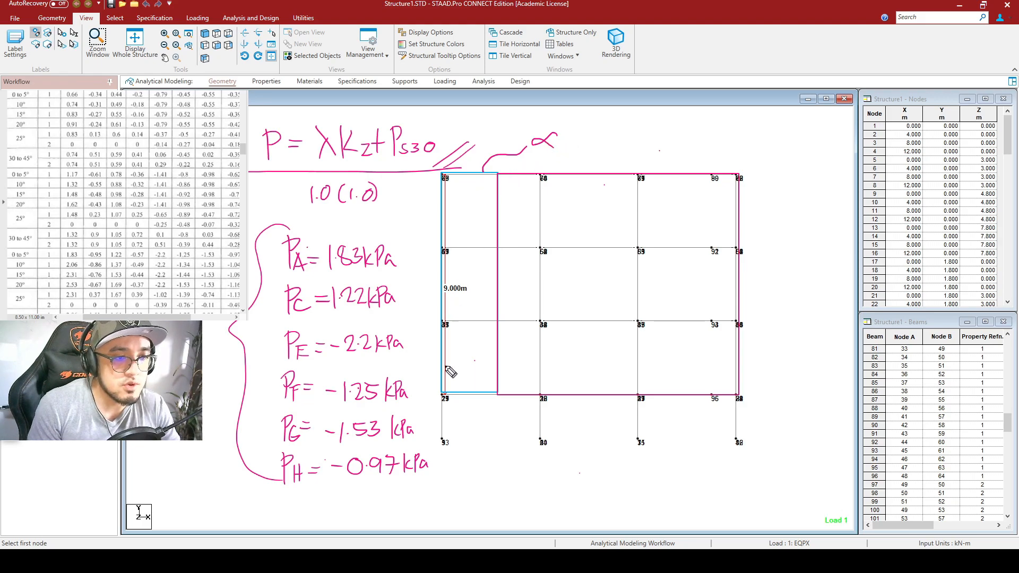
mouse_move(476, 392)
left_mouse_down()
mouse_move(451, 385)
mouse_move(480, 404)
mouse_move(492, 383)
left_mouse_up()
key("ctrl+shift+6")
key("ctrl+shift+6")
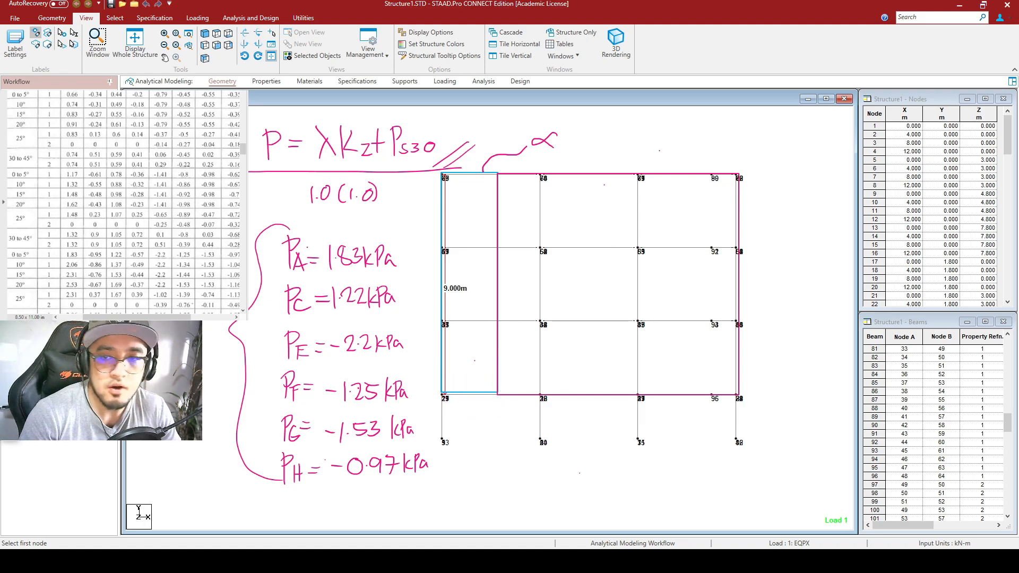
Step: Examine note 9 of Figure 207C.6-1 for the definition of dimension a, including its lower limits
scroll(180, 190, "up", 10)
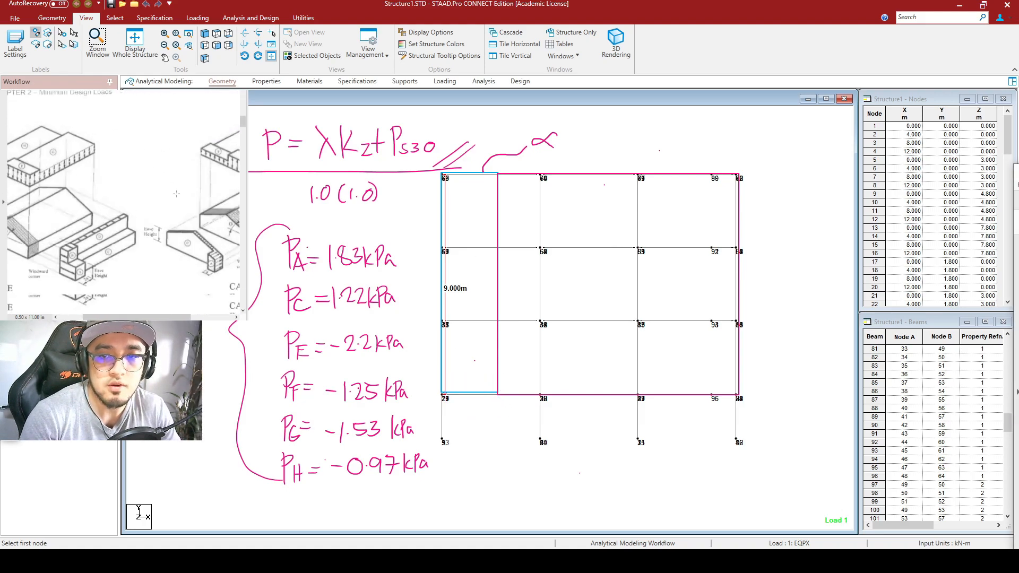
scroll(180, 190, "up", 5)
left_click_drag(171, 317, 140, 315)
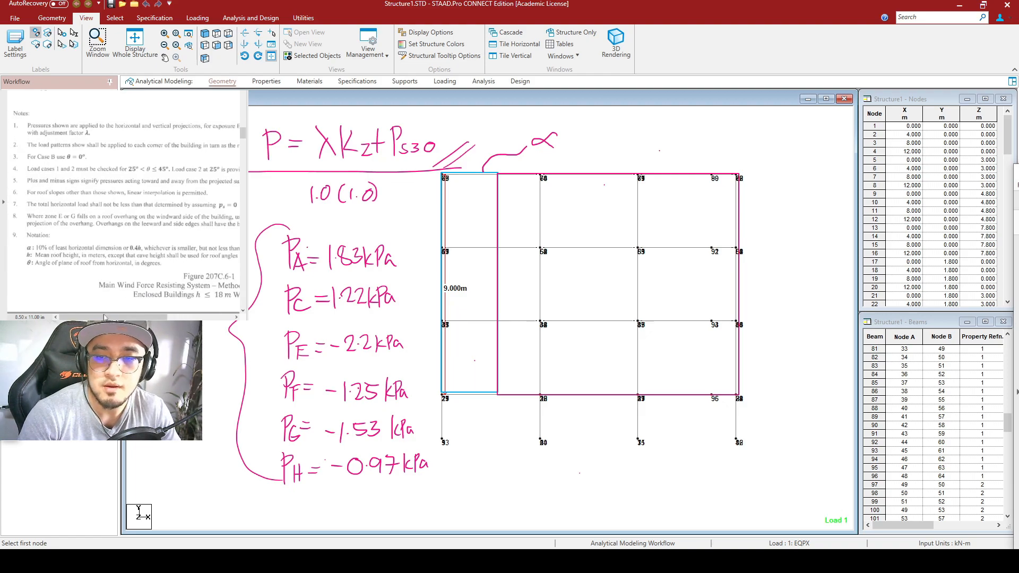
left_click_drag(105, 317, 107, 314)
left_click_drag(37, 248, 75, 257)
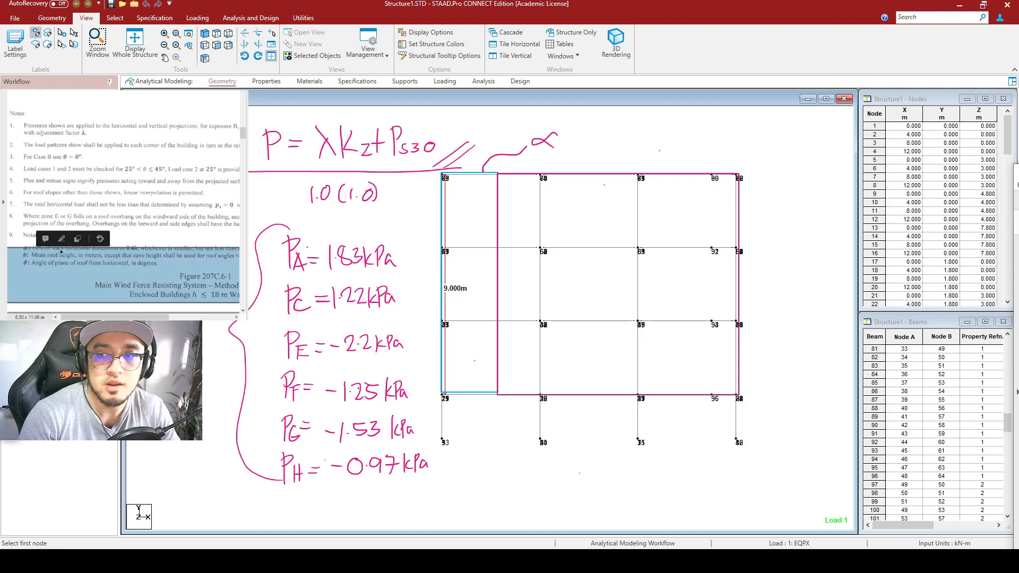
left_click_drag(152, 234, 96, 213)
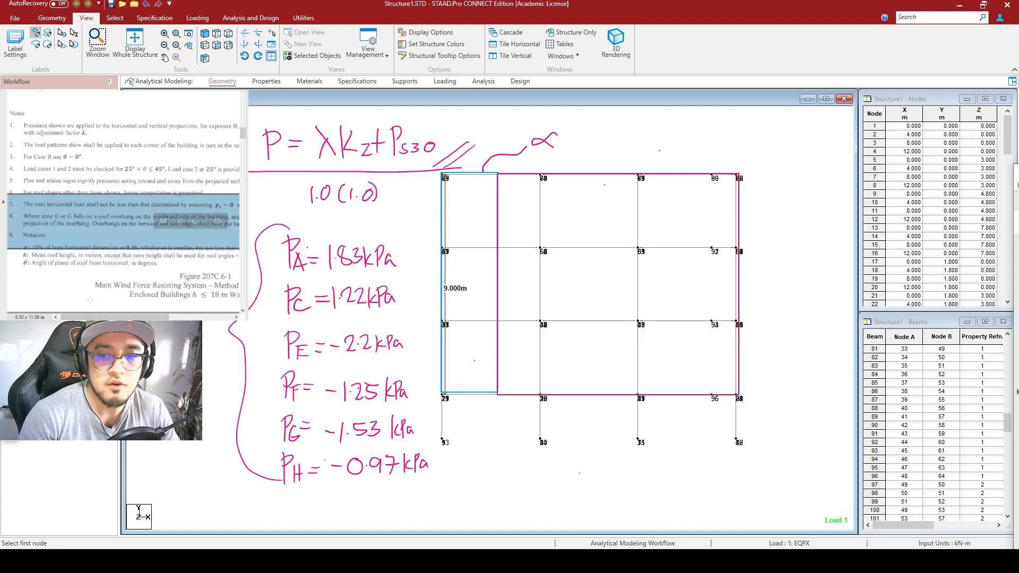
left_click(53, 225)
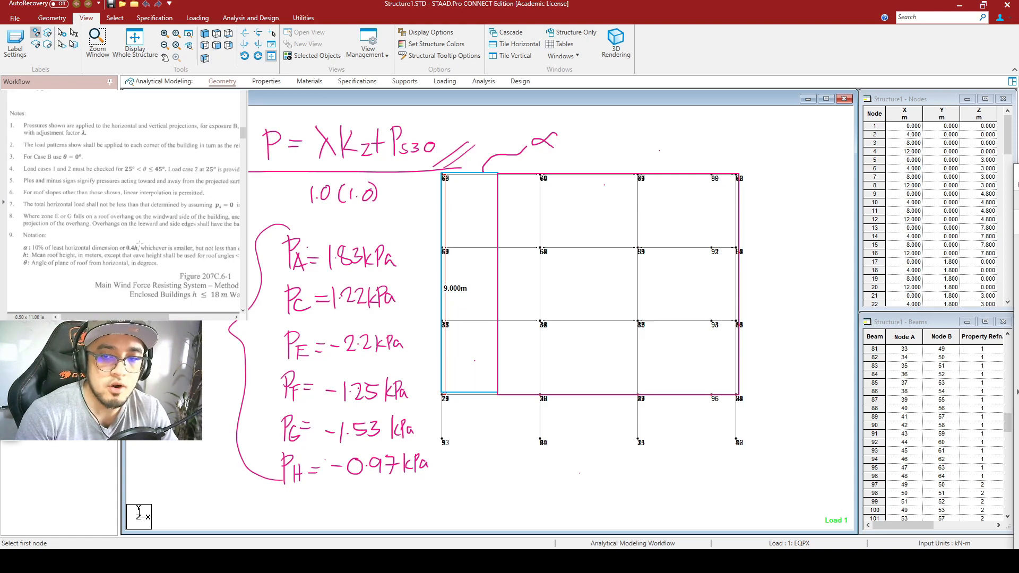
scroll(140, 238, "right", 1)
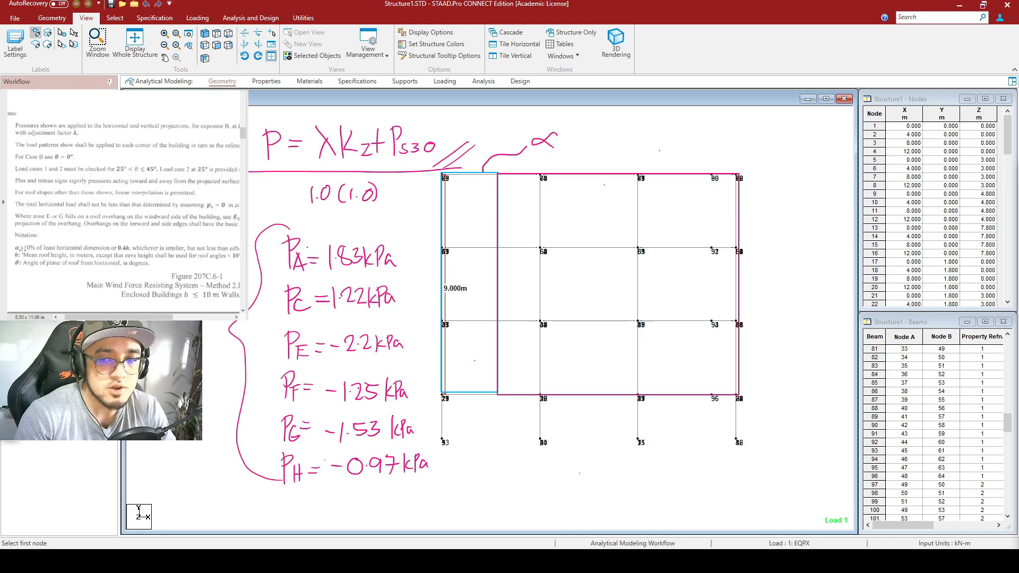
left_click_drag(149, 317, 200, 318)
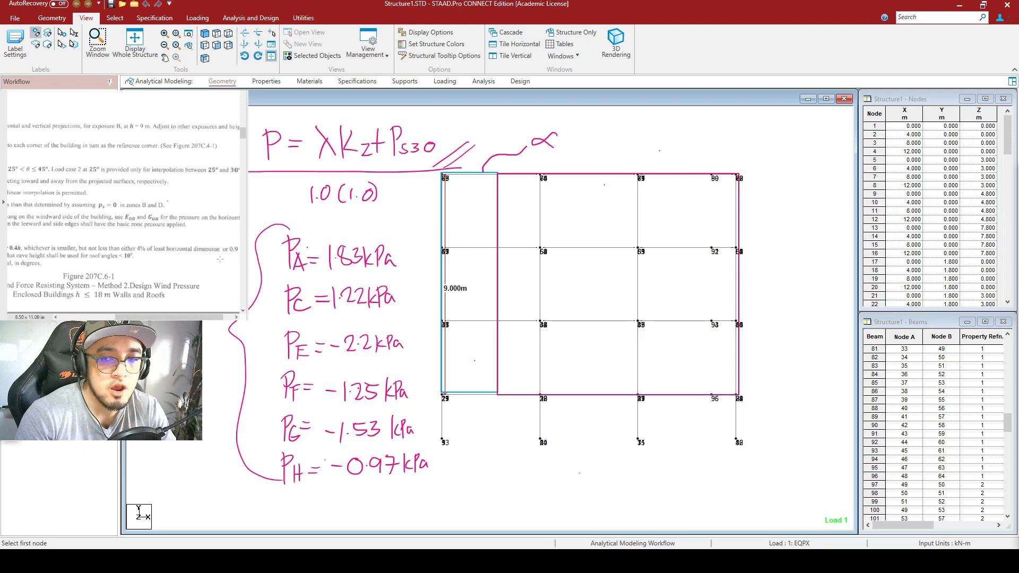
left_click_drag(156, 317, 100, 316)
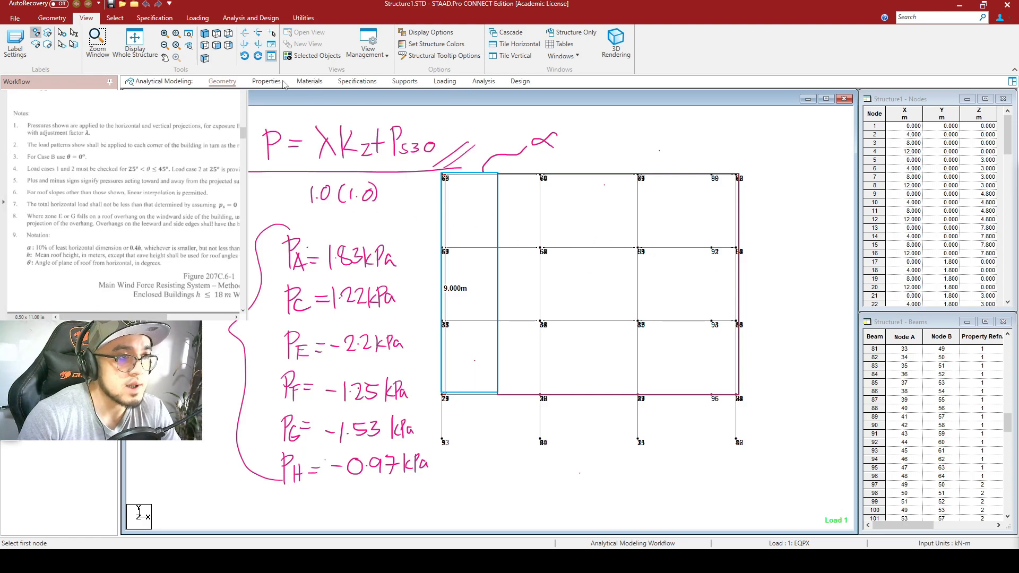
Step: Show the model in isometric view and measure the frame's long side from node 29 to node 32
left_click(205, 34)
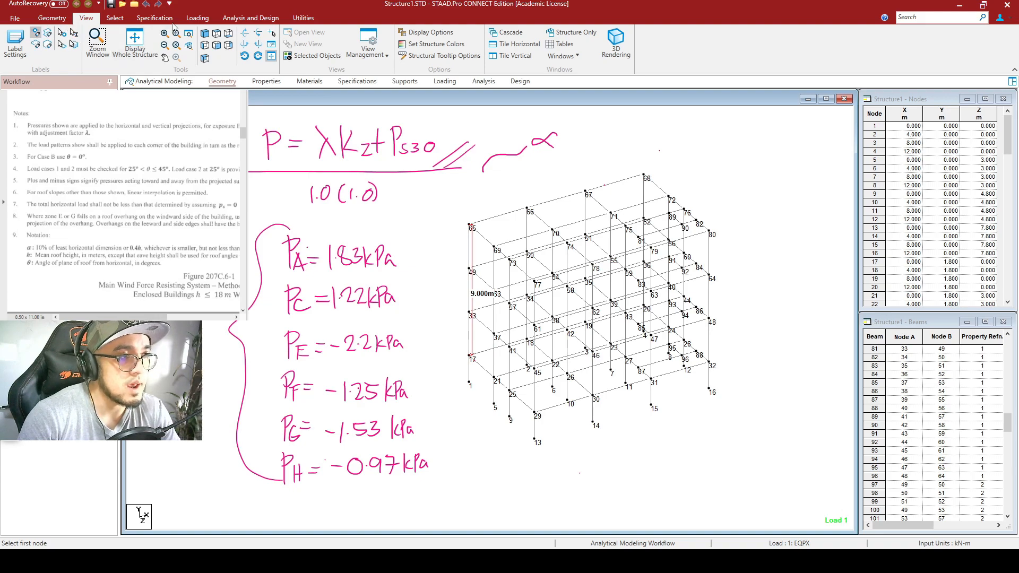
left_click(303, 17)
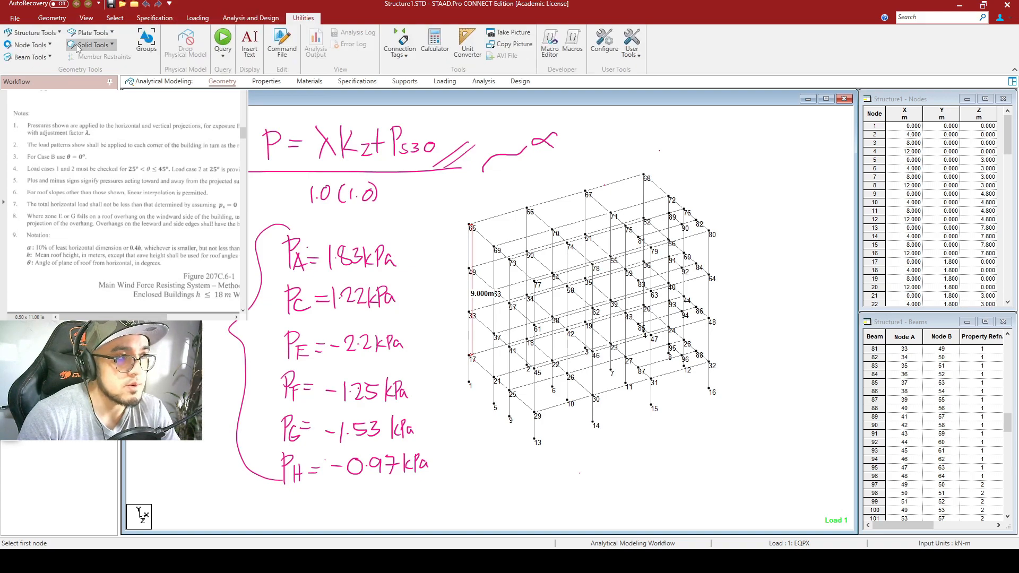
left_click(25, 46)
left_click(600, 425)
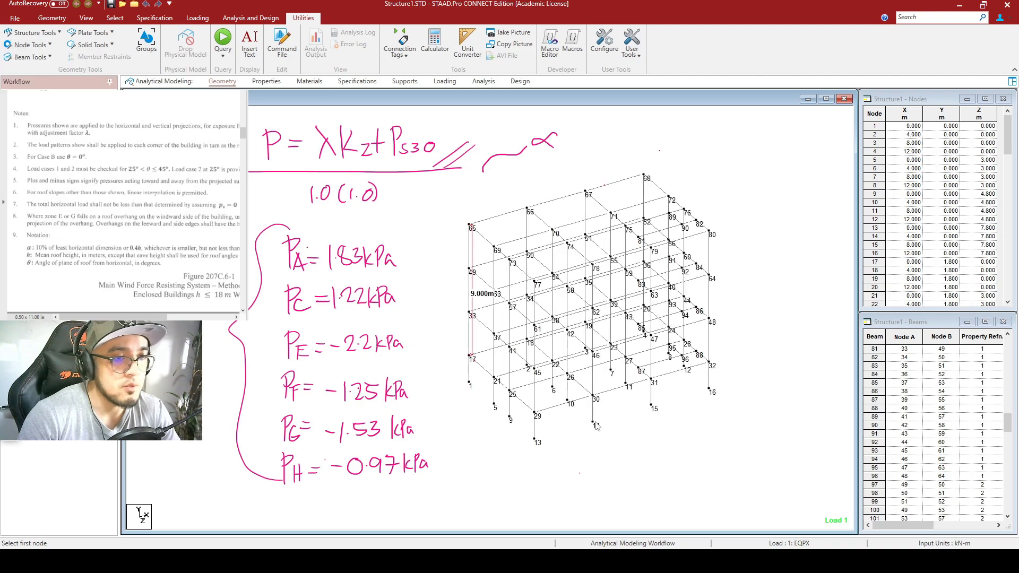
left_click(546, 415)
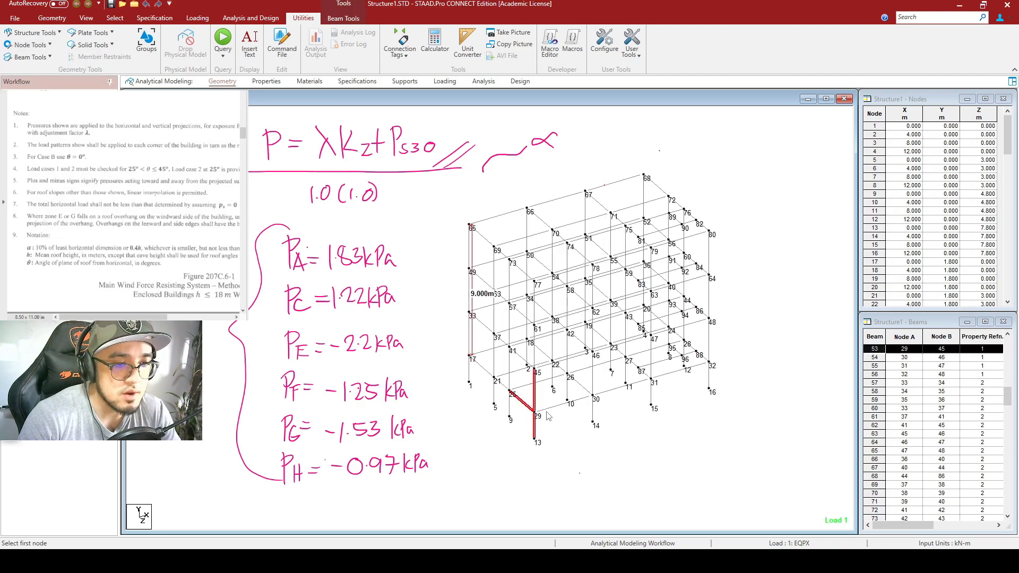
left_click(559, 475)
left_click(25, 45)
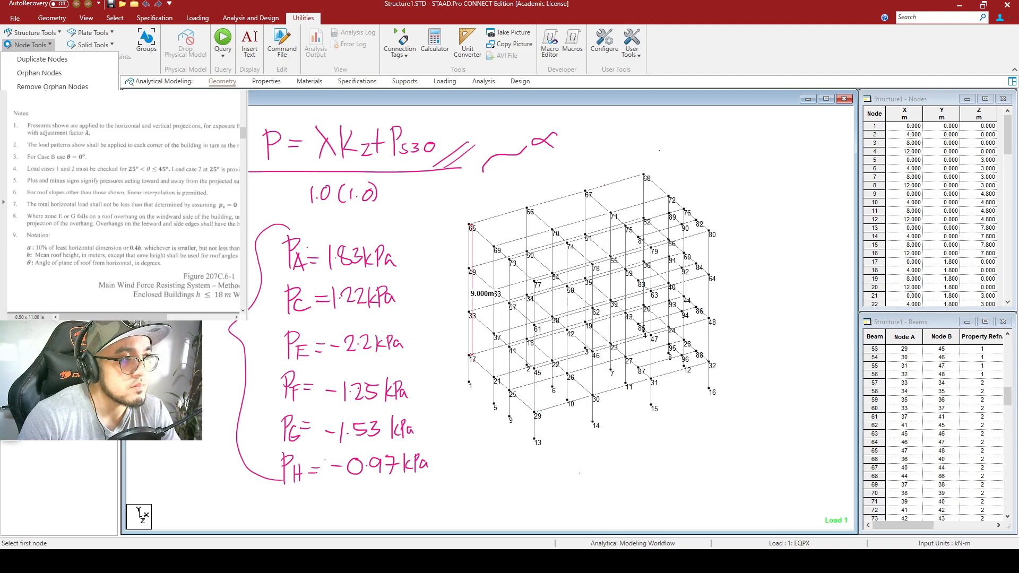
left_click(49, 100)
left_click(535, 414)
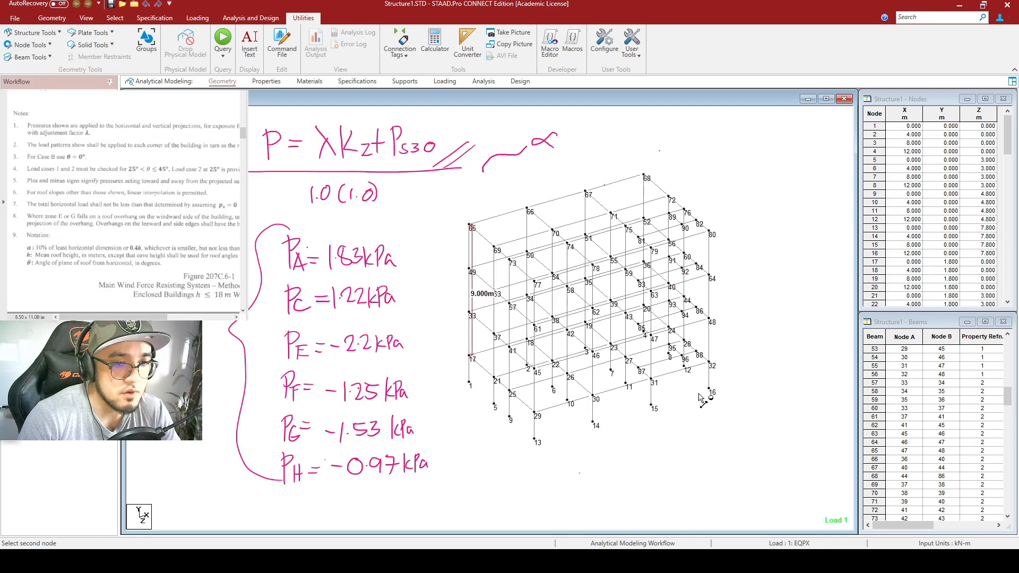
left_click(710, 364)
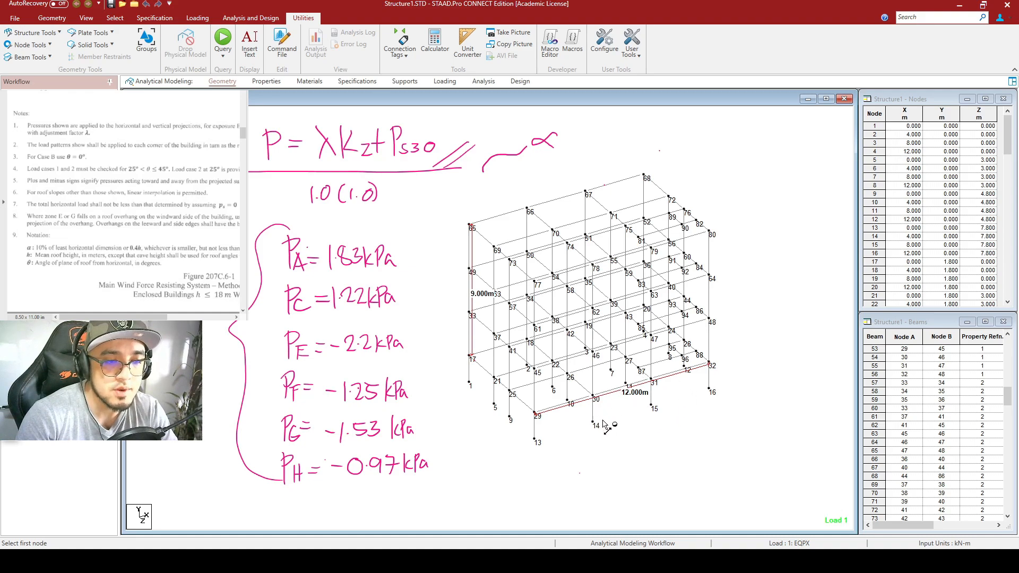
Step: Measure the short side from node 29 to node 17 and frame both plan dimensions with rectangles
left_click(534, 413)
left_click(469, 354)
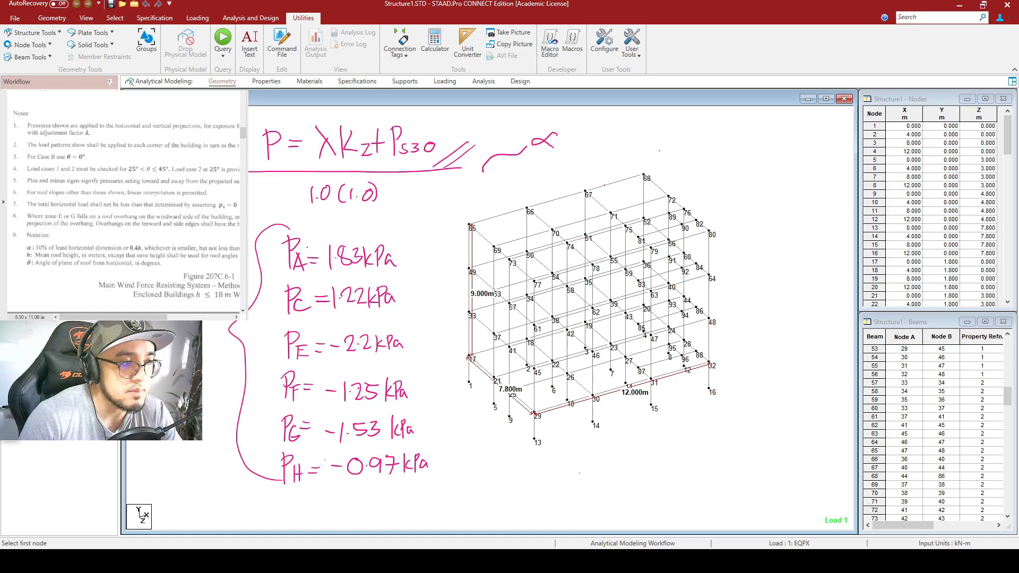
left_click_drag(621, 383, 657, 401)
left_click_drag(490, 375, 536, 404)
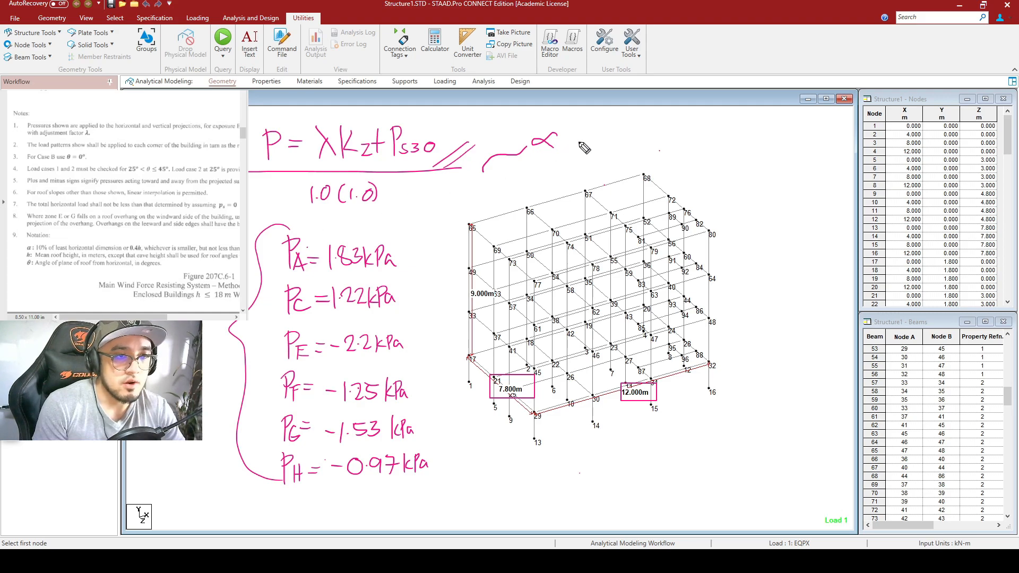
Step: Write "= 0.1W" after α as the first term of its expression
mouse_move(569, 136)
left_mouse_down()
mouse_move(598, 129)
mouse_move(626, 142)
left_mouse_up()
left_click(609, 141)
mouse_move(634, 124)
left_mouse_down()
mouse_move(633, 142)
mouse_move(637, 134)
left_mouse_up()
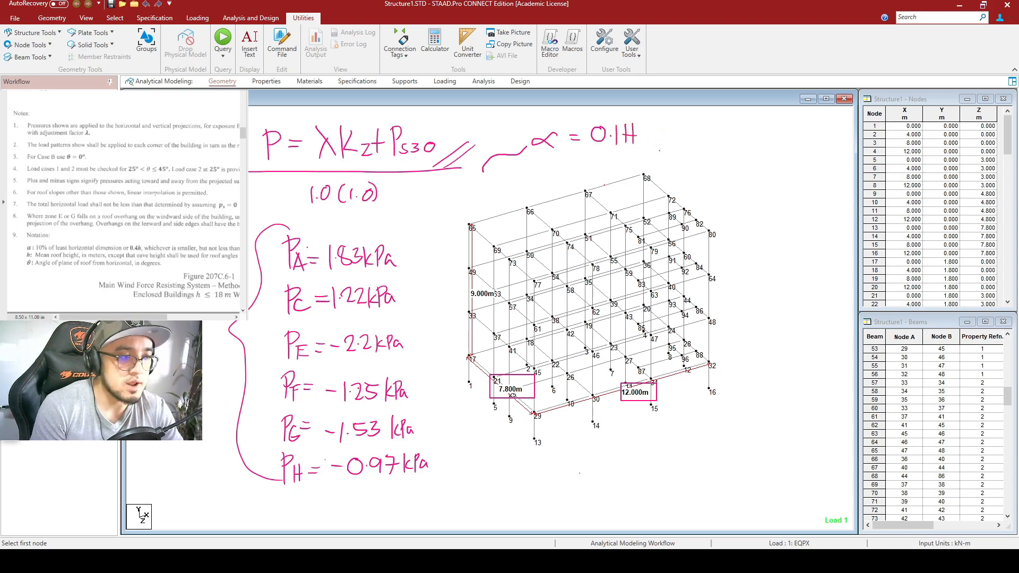
key("ctrl+shift+6")
key("ctrl+shift+6")
key("ctrl+shift+6")
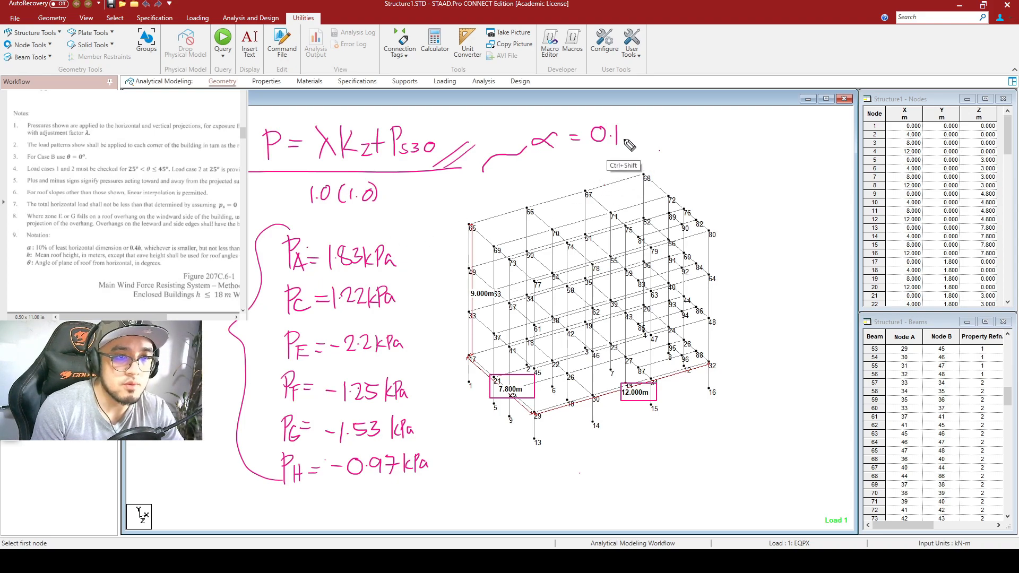
left_click_drag(624, 127, 636, 127)
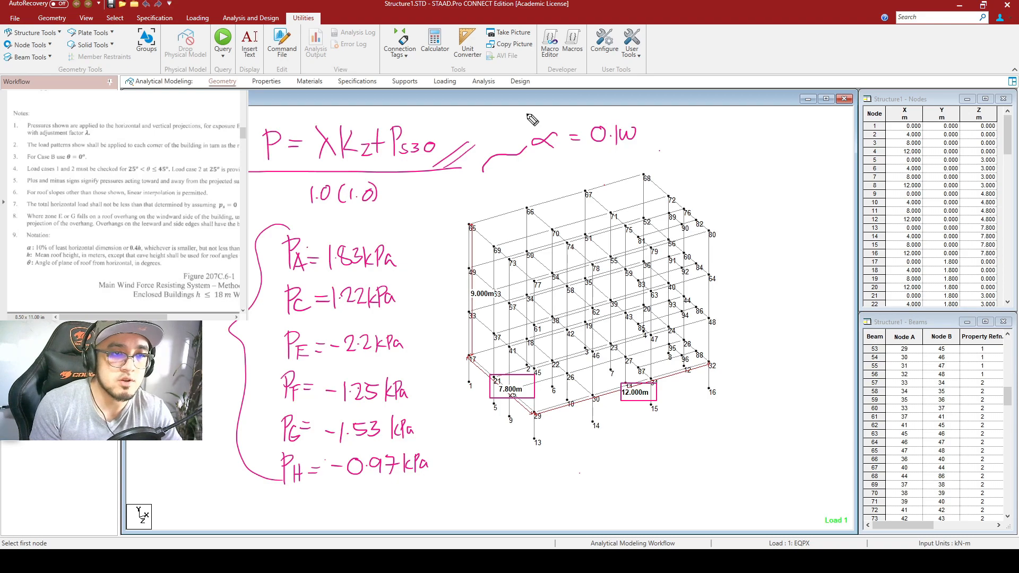
Step: Add the second term 0.4h and the lower limits ≥ 0.04W and ≥ 0.9m to the α expression
mouse_move(646, 134)
left_mouse_down()
mouse_move(643, 142)
mouse_move(673, 129)
mouse_move(714, 141)
left_mouse_up()
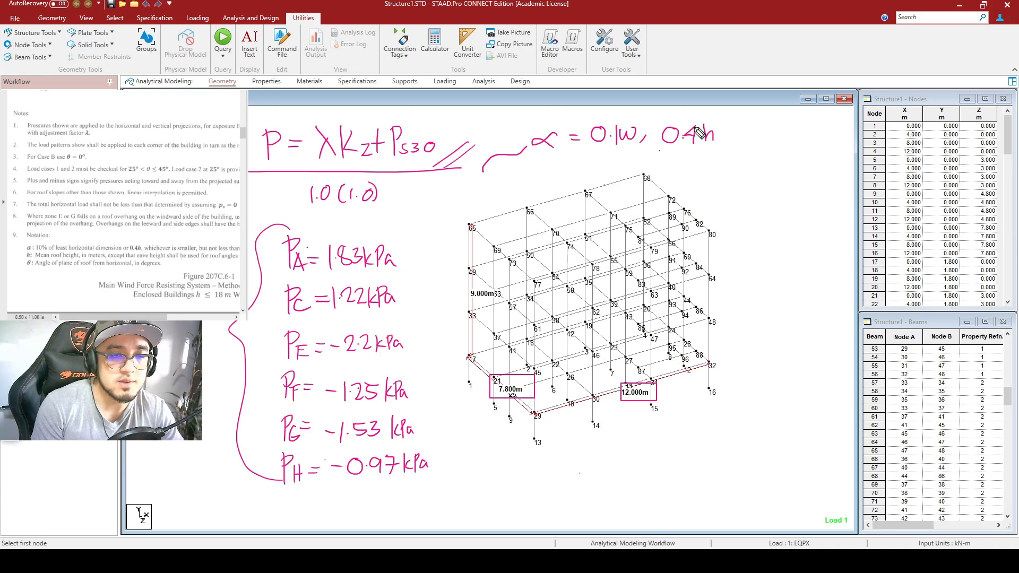
mouse_move(735, 128)
left_mouse_down()
mouse_move(736, 142)
mouse_move(769, 138)
mouse_move(765, 126)
mouse_move(794, 132)
left_mouse_up()
left_click(776, 132)
mouse_move(794, 126)
left_mouse_down()
mouse_move(794, 140)
mouse_move(814, 126)
left_mouse_up()
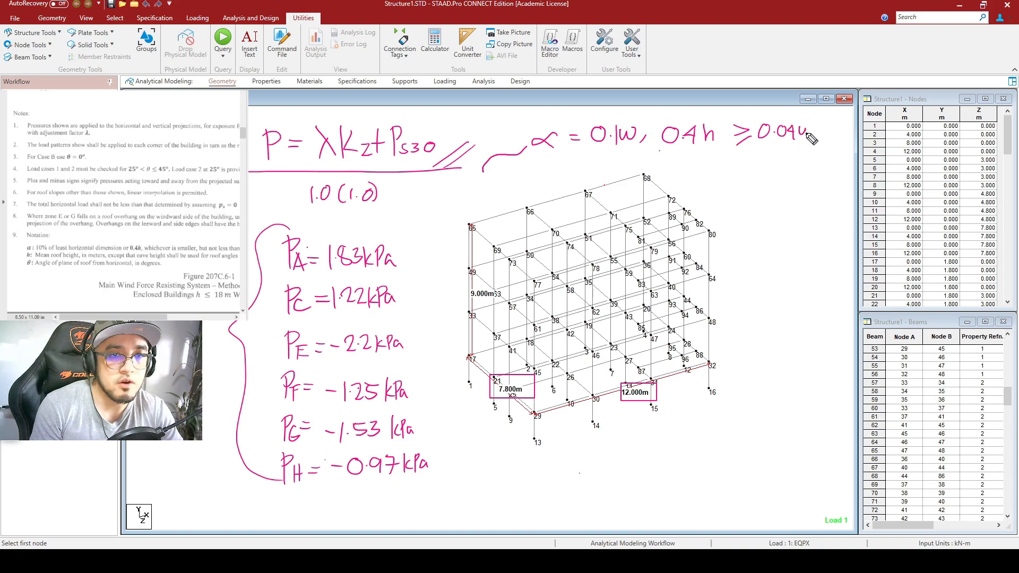
mouse_move(732, 157)
left_mouse_down()
mouse_move(733, 169)
mouse_move(758, 173)
mouse_move(762, 157)
mouse_move(808, 172)
left_mouse_up()
left_click(778, 164)
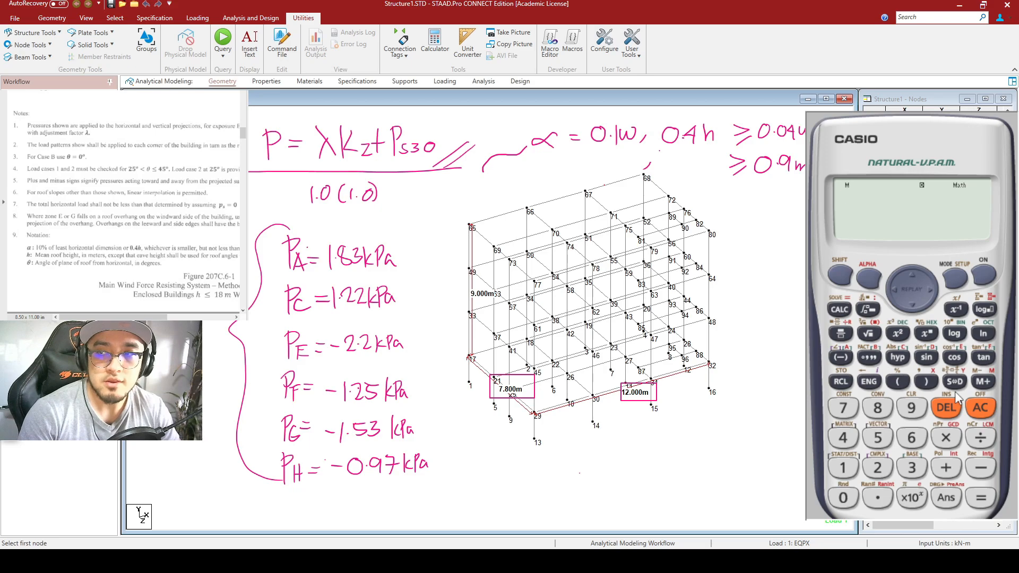
Step: Calculate 0.1 × 7.8 as a decimal on the calculator and write 0.78 below the 0.1W term
key("asterisk")
key("7")
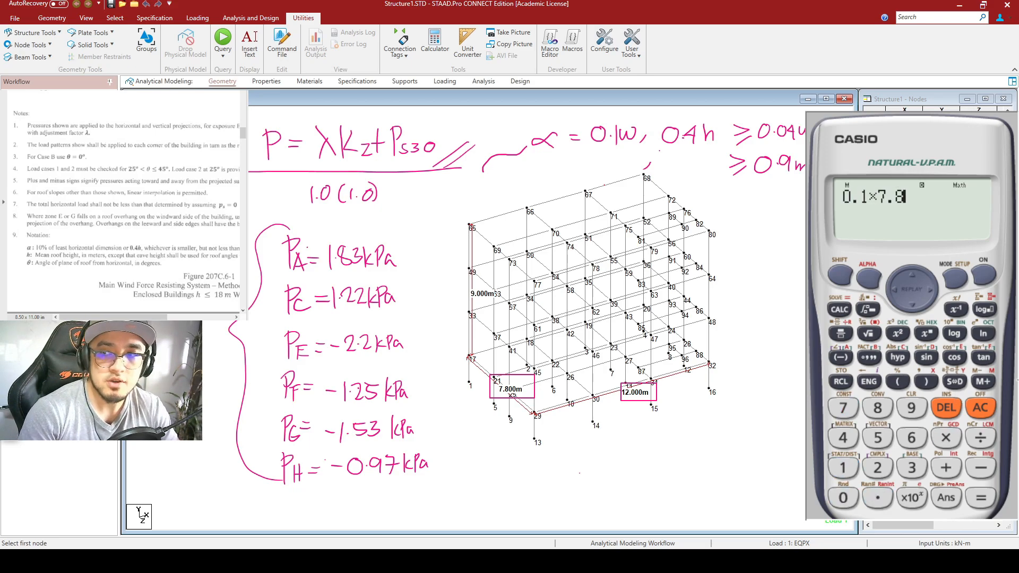
key("Return")
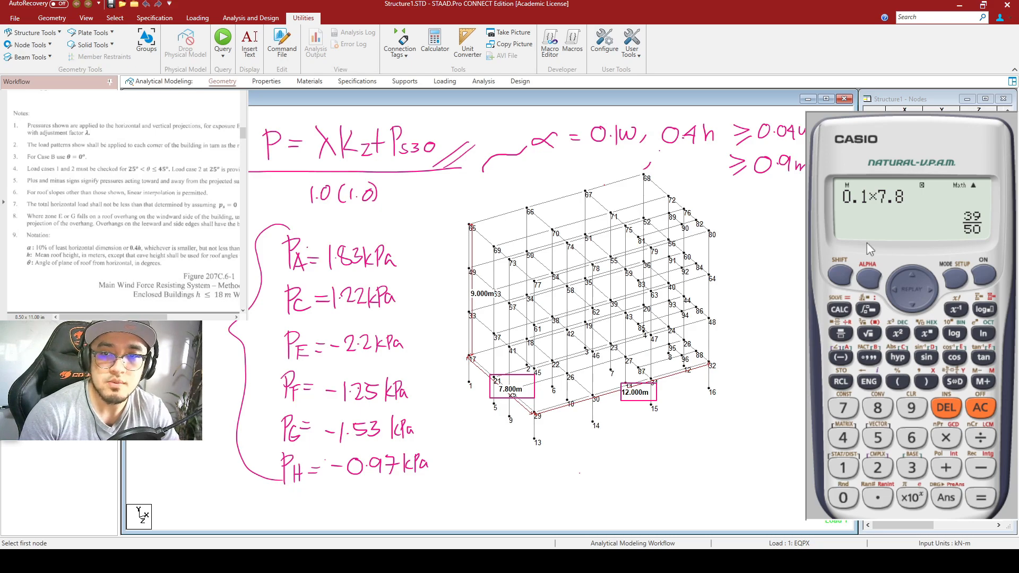
left_click(956, 382)
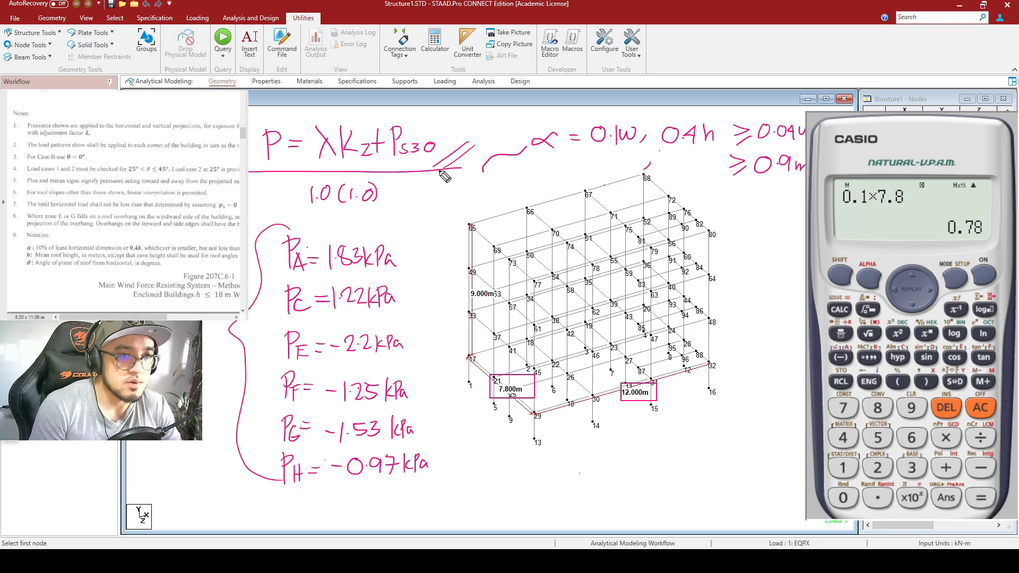
mouse_move(594, 157)
left_mouse_down()
mouse_move(612, 174)
mouse_move(629, 157)
left_mouse_up()
left_click(605, 166)
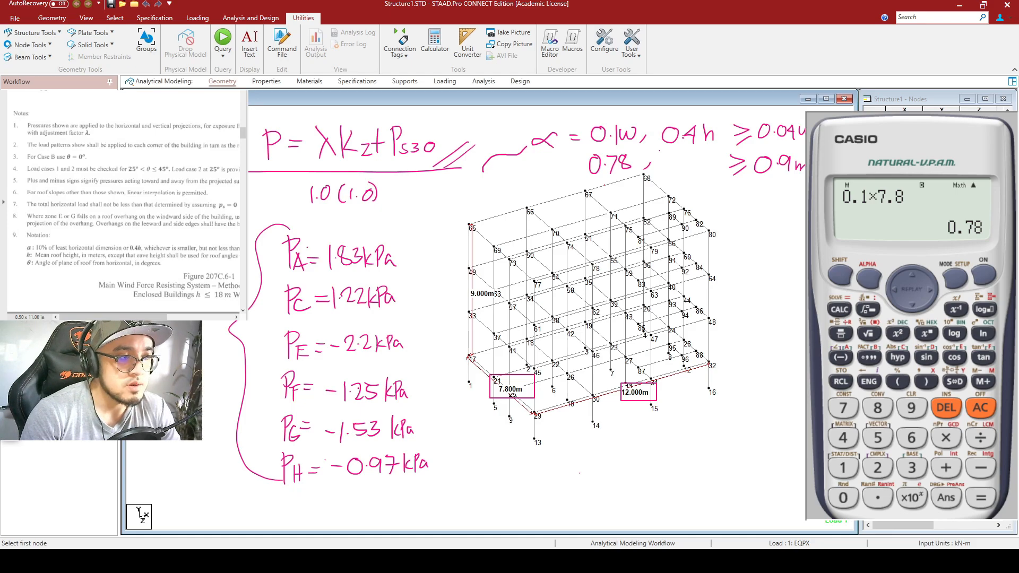
Step: Clear the calculator and calculate 0.4 × 9 as a decimal for the 0.4h term
left_click(981, 409)
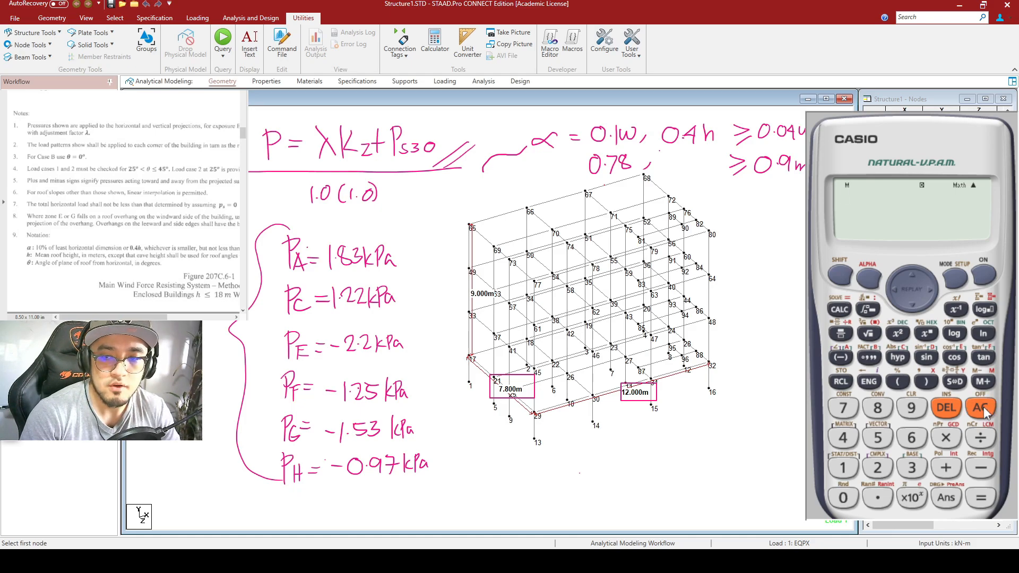
type("0.4*")
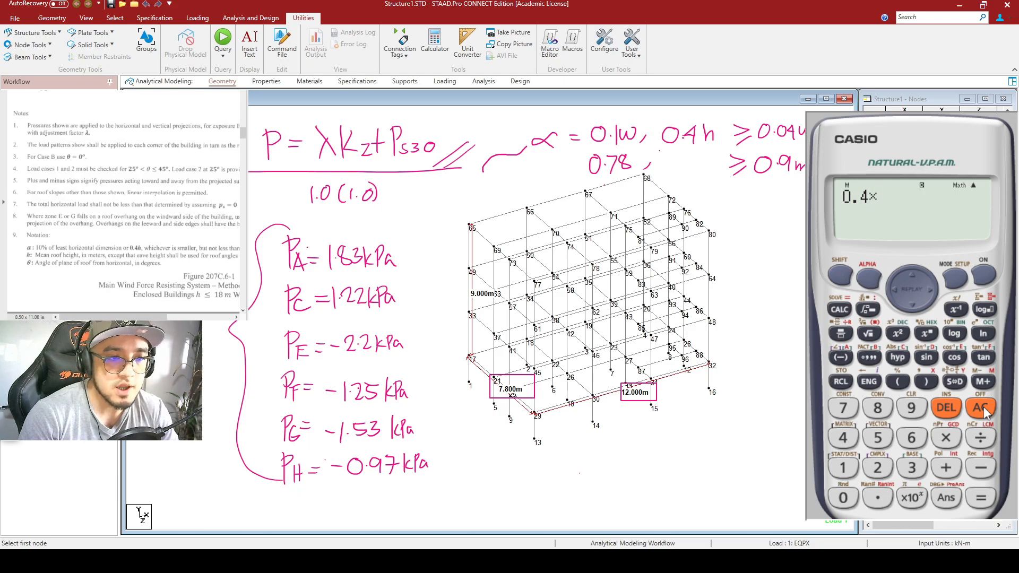
type("9=")
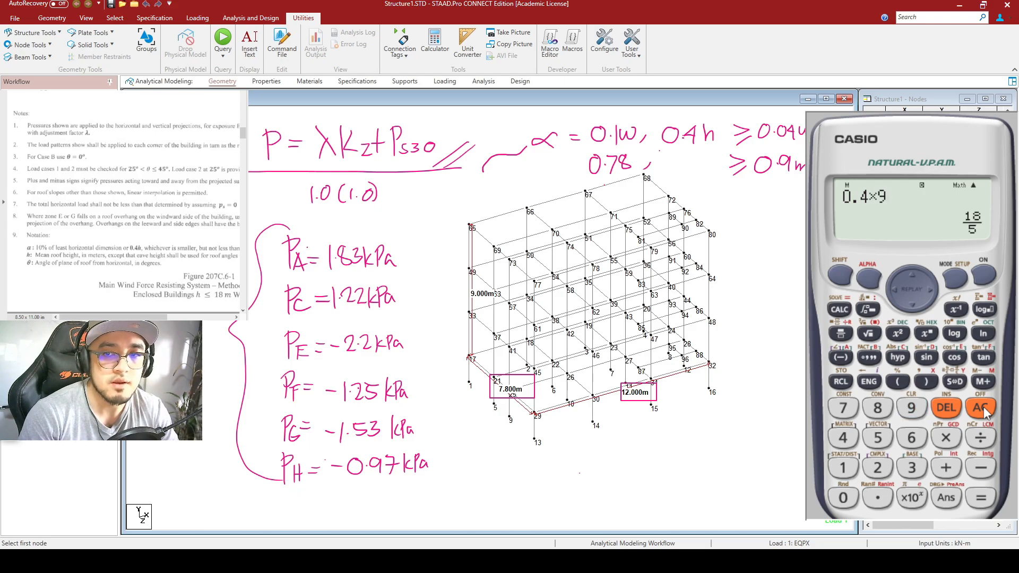
left_click(956, 382)
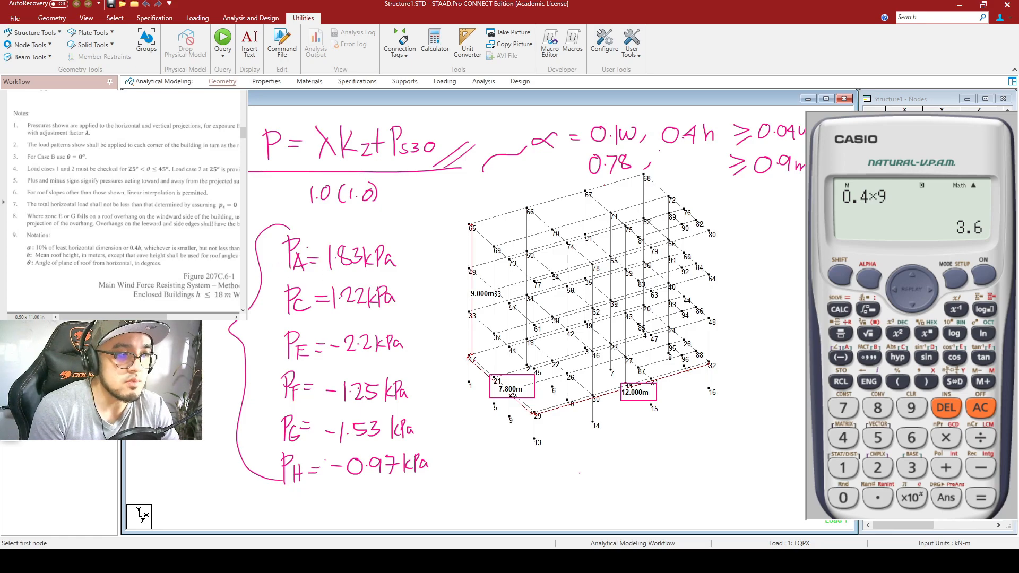
Step: Write 3.6m below the 0.4h term and circle it together with 0.78 as the two candidates for α
mouse_move(659, 154)
left_mouse_down()
mouse_move(660, 167)
mouse_move(716, 169)
mouse_move(696, 183)
left_mouse_up()
left_click(677, 166)
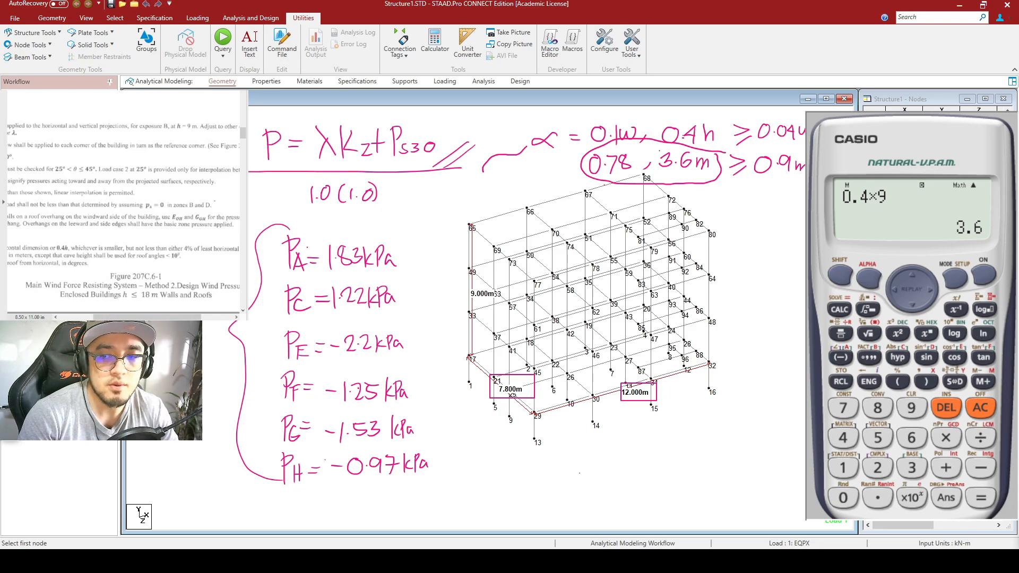
Step: Clear the calculator, calculate 0.04 × 7.8, and replace 0.04W with 0.312 in the α expression
left_click(990, 416)
type("0")
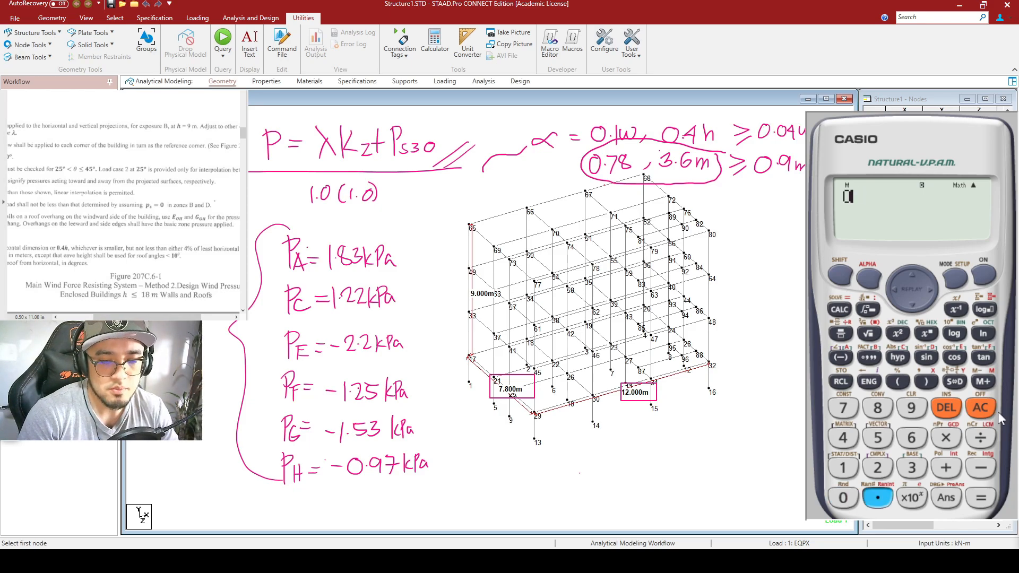
type("4*")
type("7.0")
key("BackSpace")
type("8")
key("Return")
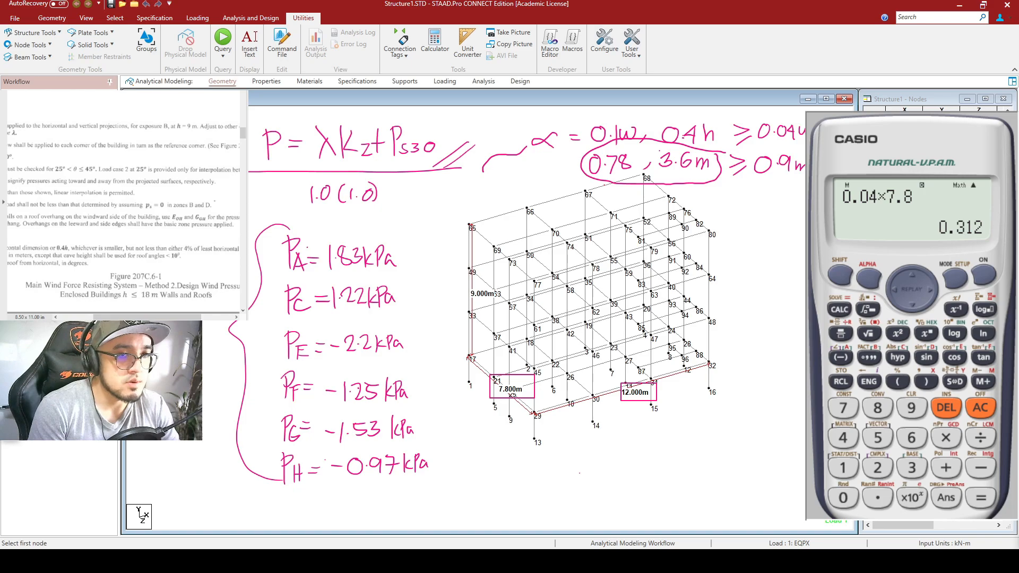
mouse_move(763, 106)
left_mouse_down()
mouse_move(766, 130)
mouse_move(805, 137)
left_mouse_up()
left_click(771, 112)
left_click(778, 135)
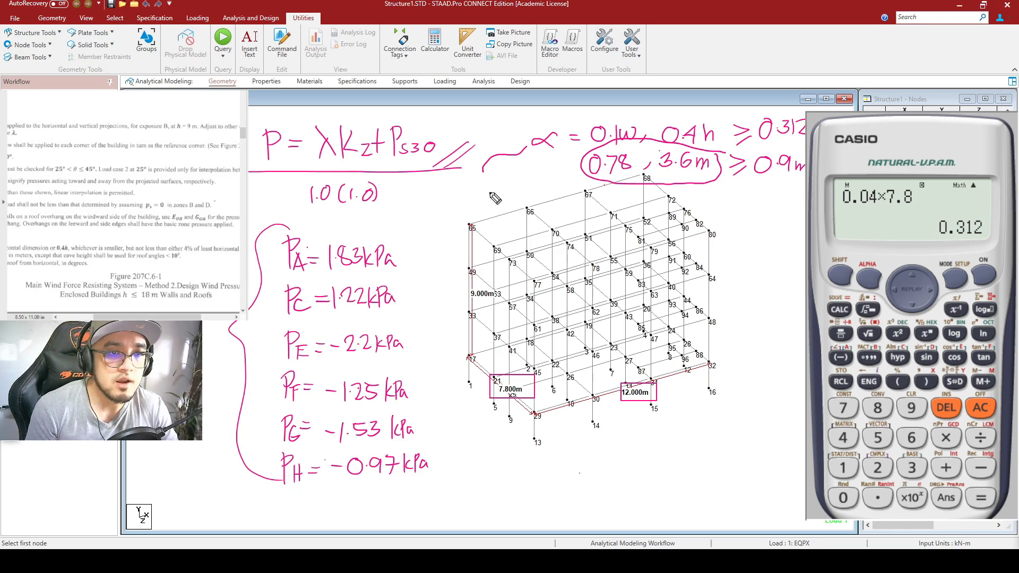
Step: Circle the 0.78 candidate and mark the 0.9m lower limit in the α expression
mouse_move(644, 154)
left_mouse_down()
mouse_move(608, 142)
mouse_move(577, 185)
mouse_move(643, 186)
mouse_move(633, 154)
left_mouse_up()
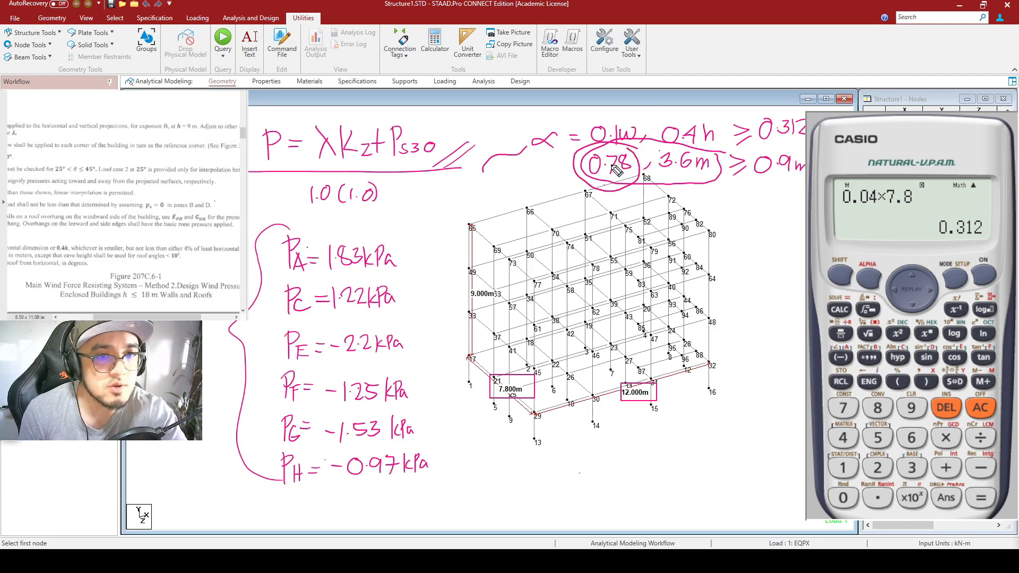
mouse_move(801, 144)
left_mouse_down()
mouse_move(749, 195)
mouse_move(800, 133)
left_mouse_up()
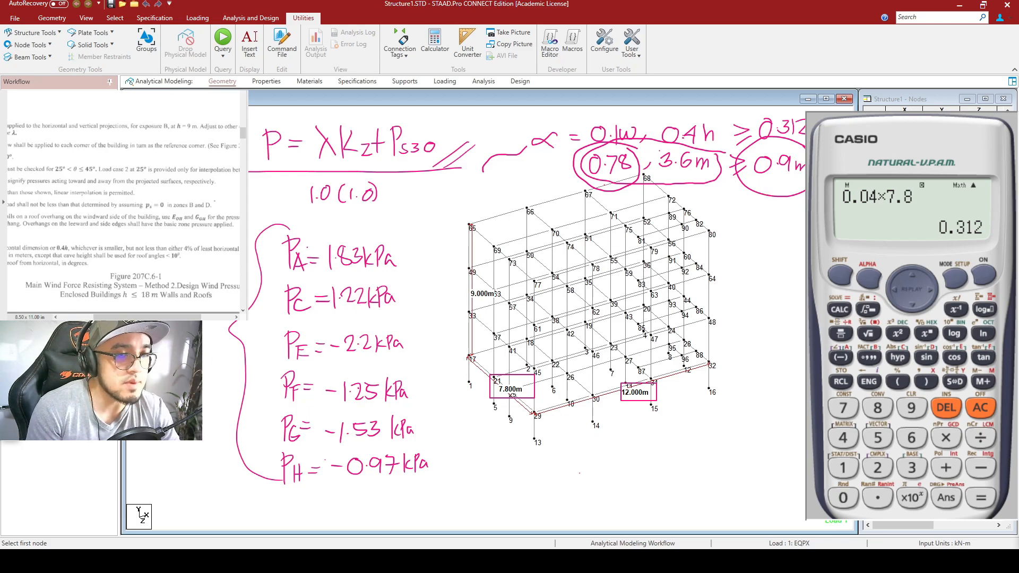
left_click_drag(750, 143, 771, 189)
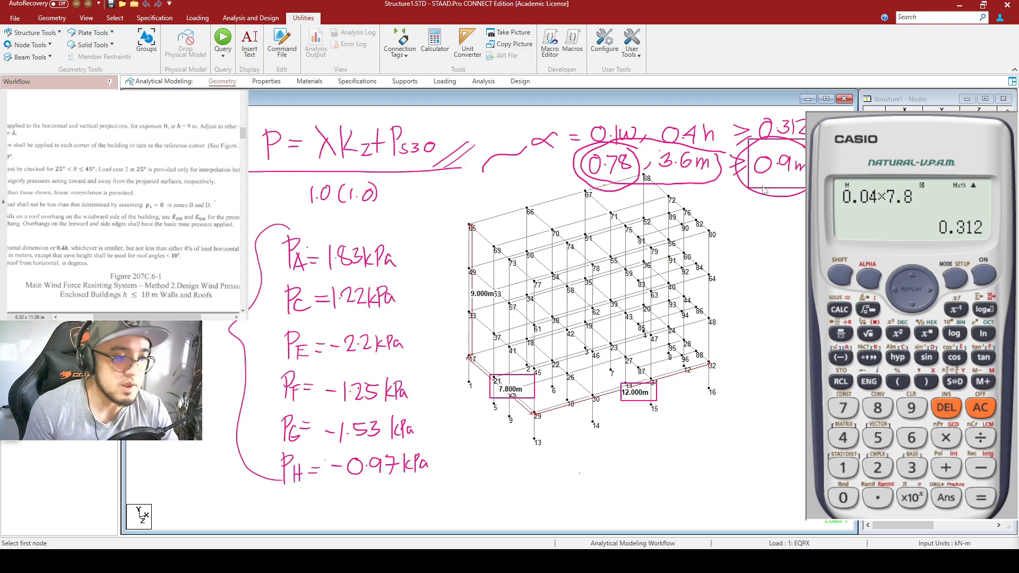
key("Delete")
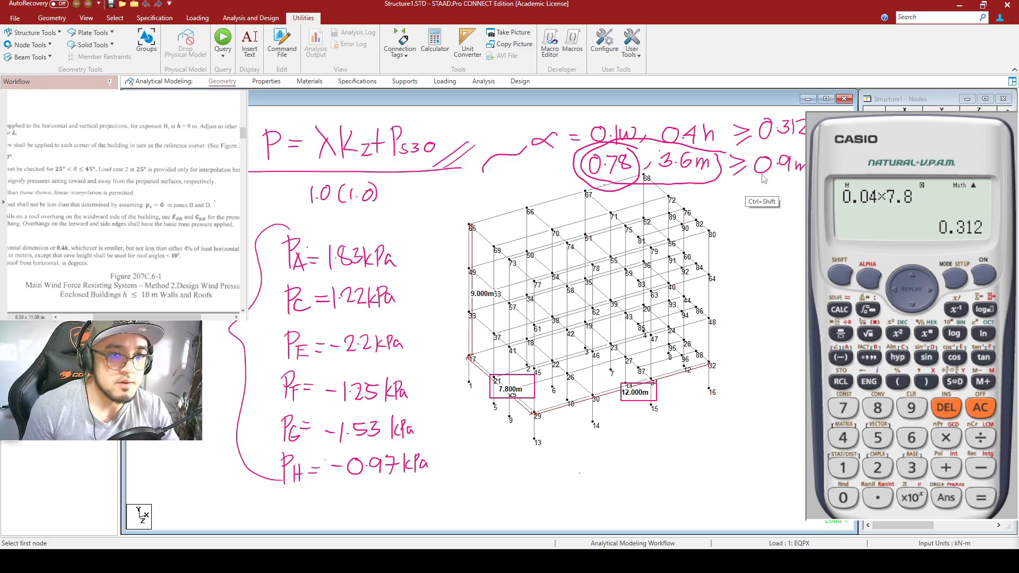
left_click_drag(746, 148, 805, 184)
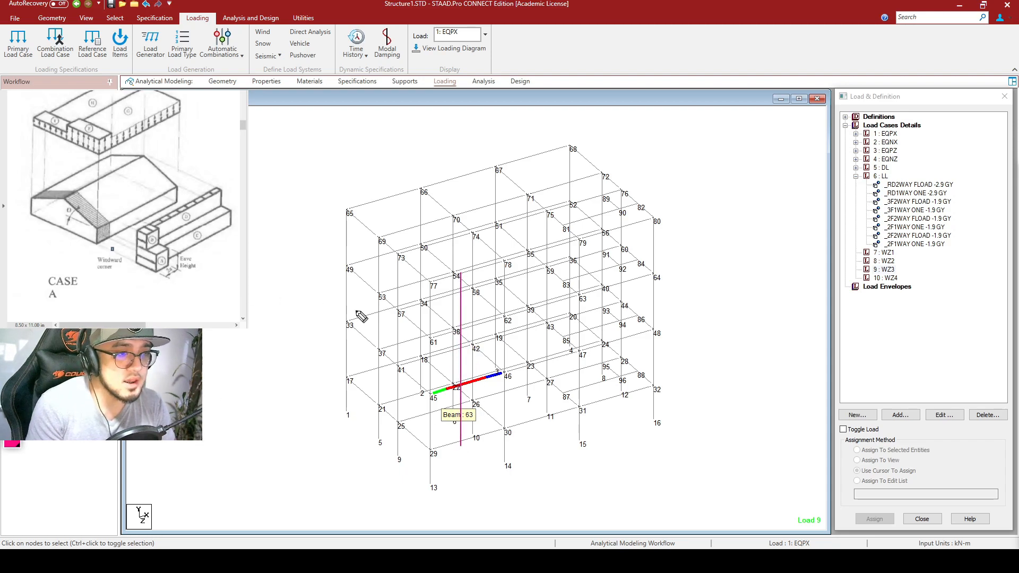
Step: Label wall zones A and C on either side of the frame's vertical divider and write α = 0.9 above the frame
left_click_drag(567, 326, 562, 313)
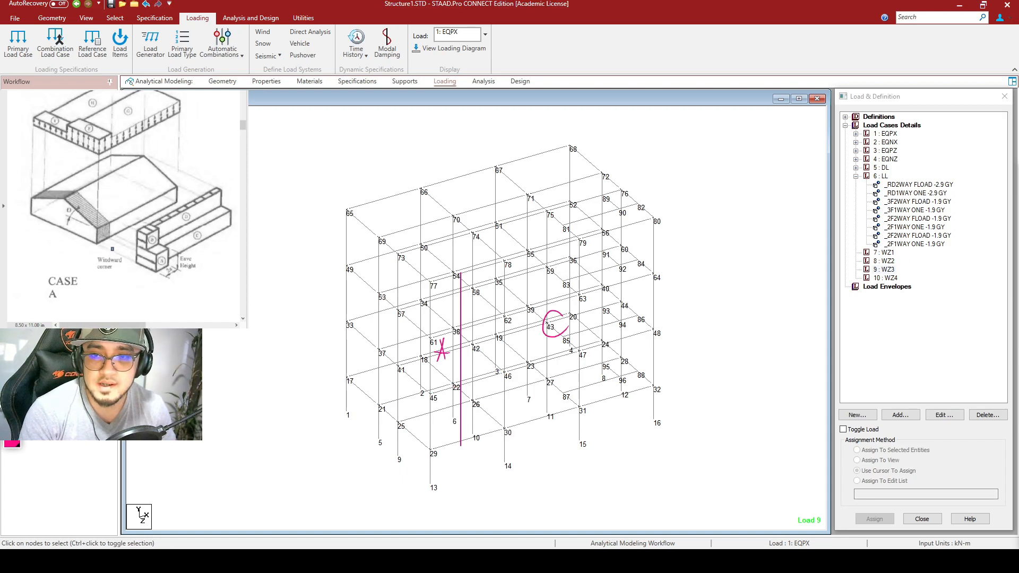
left_click_drag(112, 248, 167, 261)
left_click(158, 262)
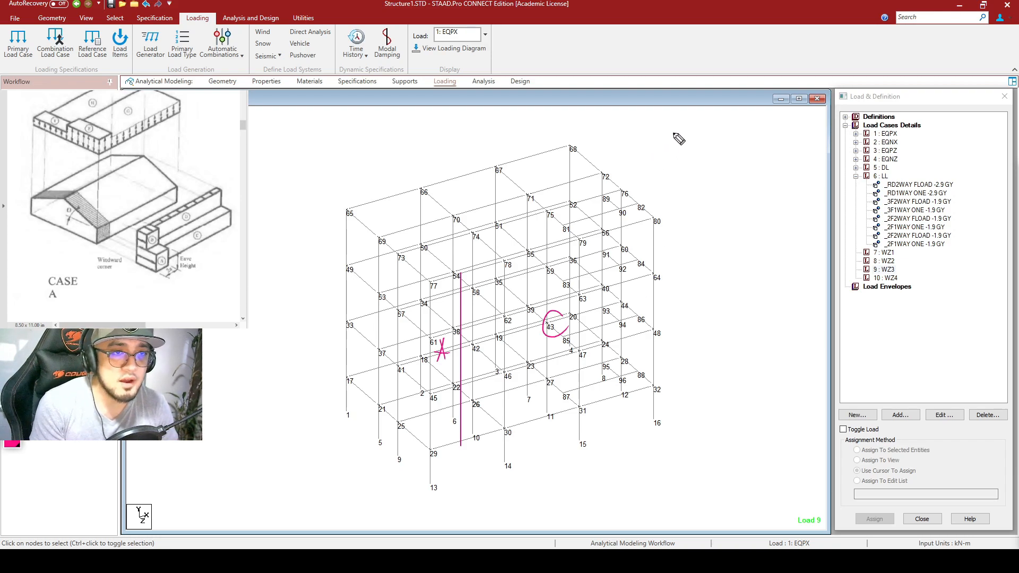
mouse_move(654, 138)
left_mouse_down()
mouse_move(650, 159)
mouse_move(691, 139)
mouse_move(716, 161)
left_mouse_up()
left_click(703, 151)
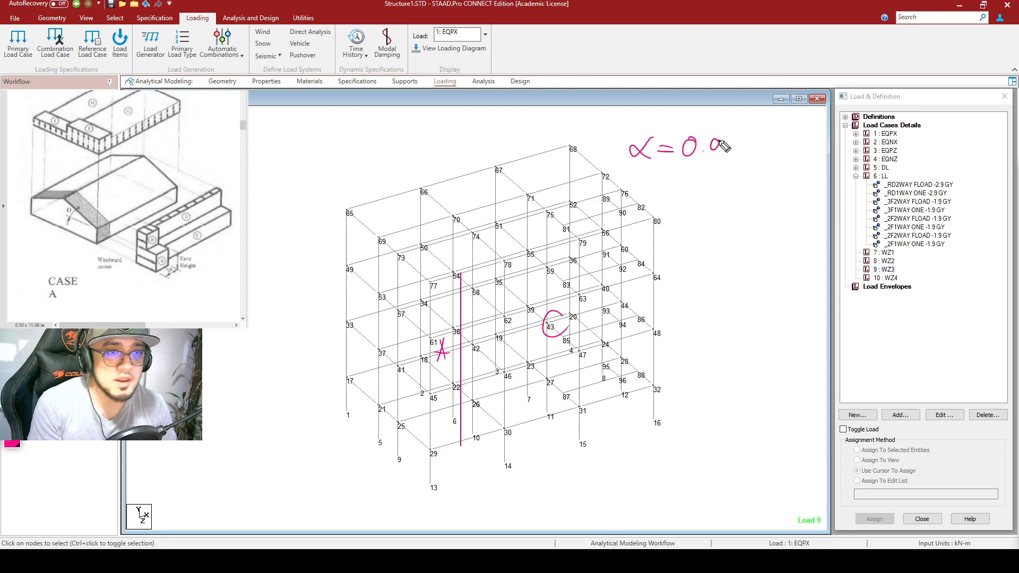
mouse_move(430, 462)
left_mouse_down()
mouse_move(464, 452)
mouse_move(425, 471)
mouse_move(479, 489)
left_mouse_up()
left_click(450, 489)
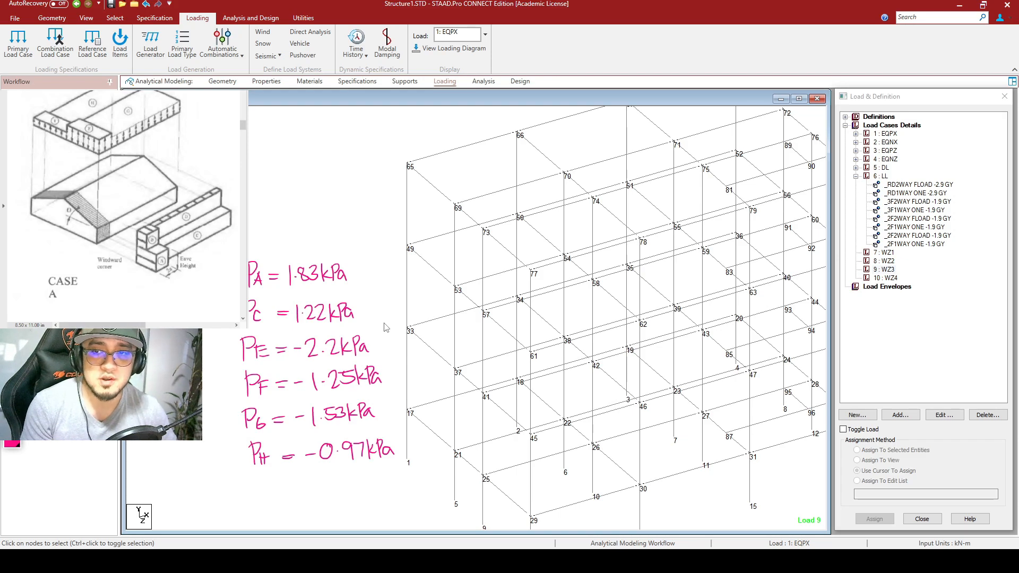
Step: Show the frame in front elevation and outline the narrow end zone in magenta and the remaining interior zone in blue
scroll(509, 310, "down", 2)
middle_click_drag(702, 366, 647, 324)
left_click(86, 18)
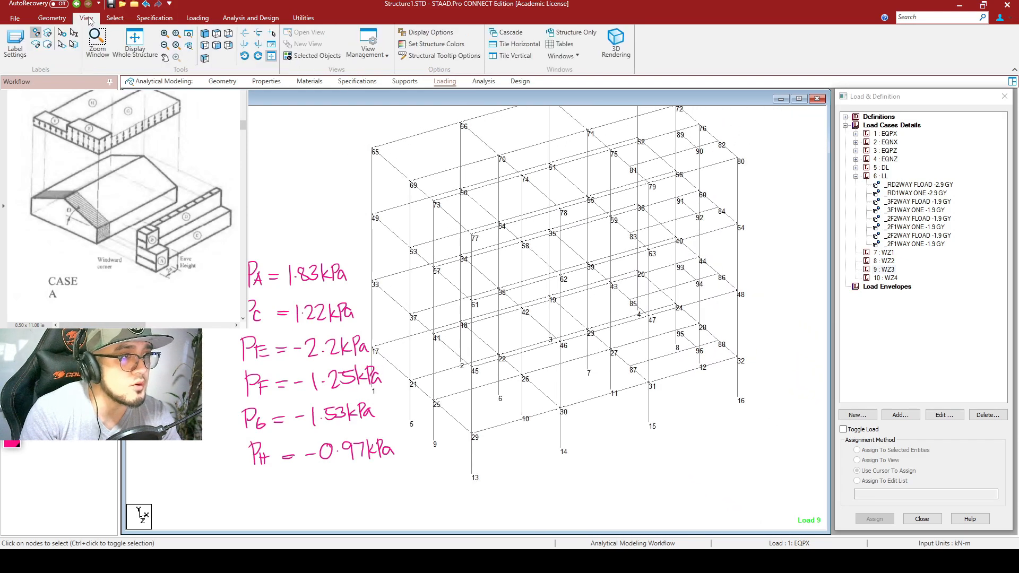
left_click(222, 47)
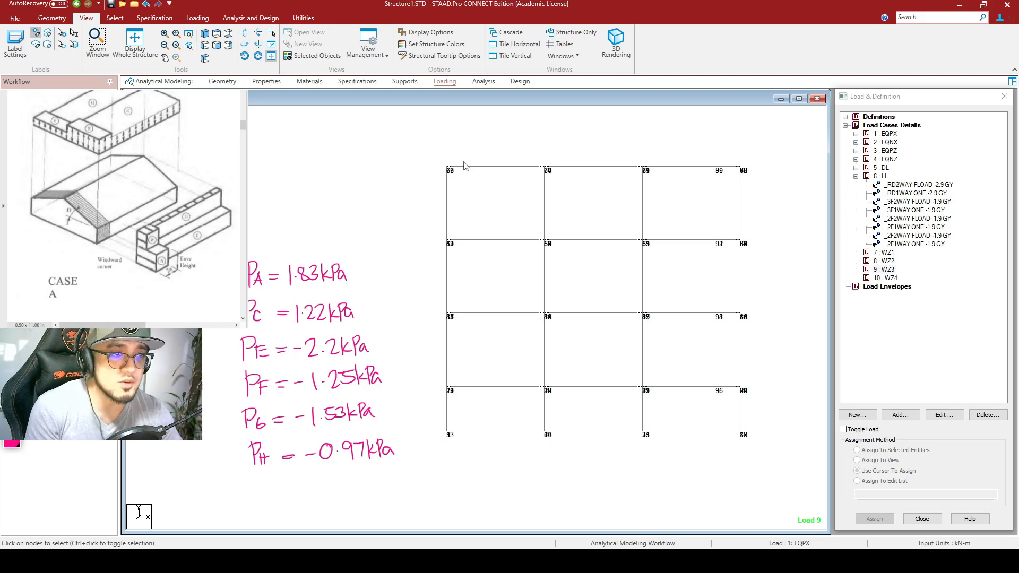
left_click_drag(447, 170, 508, 322)
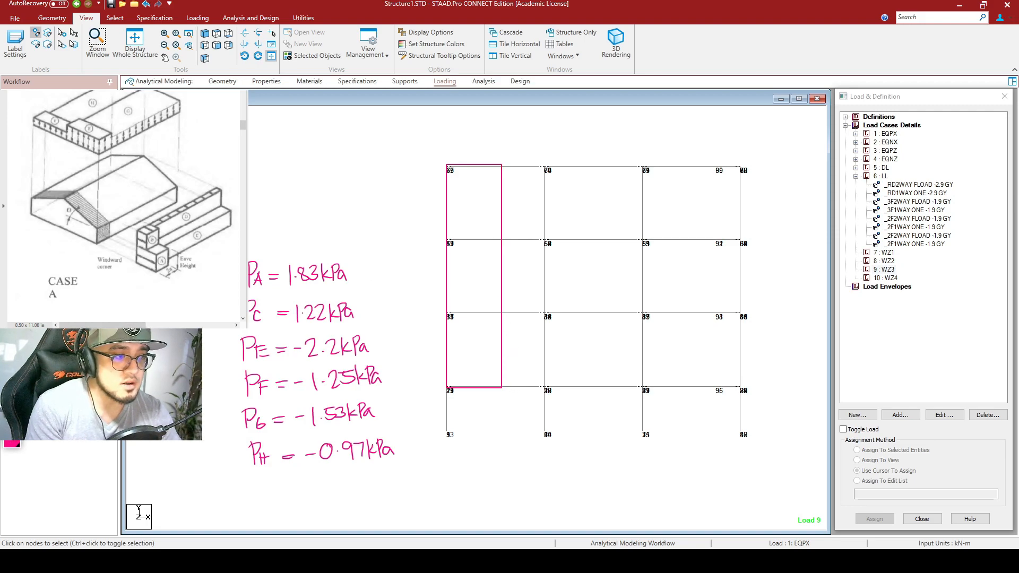
left_click_drag(507, 168, 740, 387)
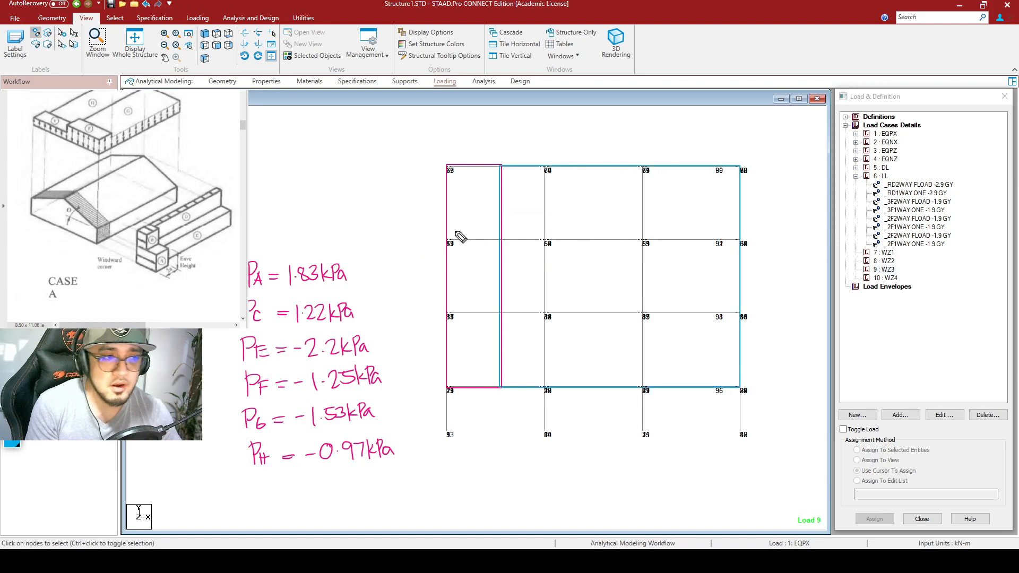
Step: Label the narrow end zone 1.83kPa and the wide interior zone 1.22kPa with leader lines
left_click_drag(461, 218, 413, 189)
left_click_drag(351, 169, 353, 191)
left_click(359, 182)
left_click_drag(365, 170, 400, 184)
mouse_move(714, 211)
left_mouse_down()
mouse_move(757, 196)
mouse_move(769, 209)
mouse_move(806, 197)
left_mouse_up()
left_click(776, 198)
mouse_move(808, 178)
left_mouse_down()
mouse_move(810, 197)
mouse_move(811, 188)
left_mouse_up()
left_click_drag(820, 186, 822, 195)
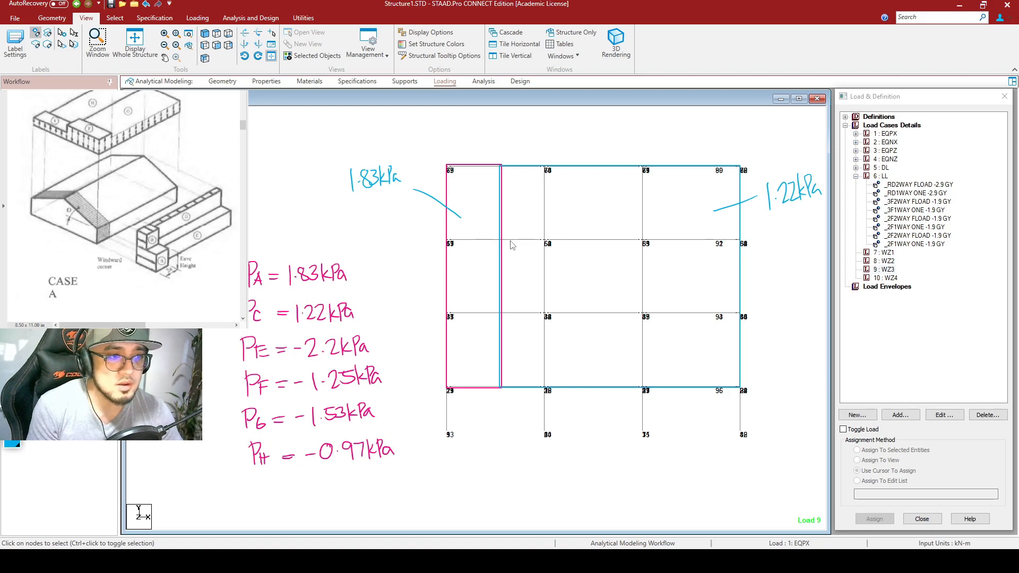
Step: Highlight the four horizontal beam lines within the interior zone with thick blue strokes
left_click_drag(502, 238, 739, 240)
left_click_drag(501, 315, 740, 317)
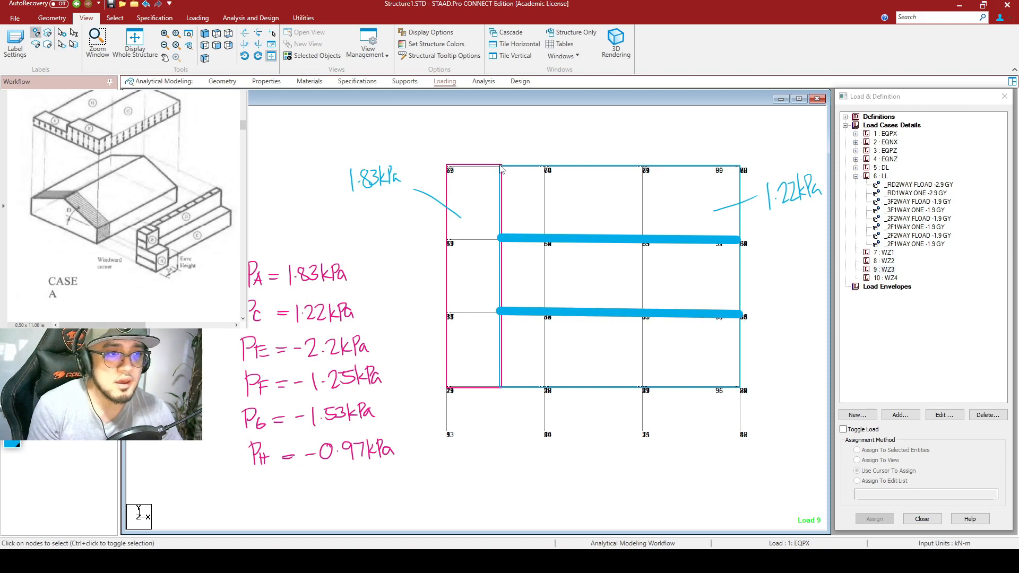
left_click_drag(499, 167, 740, 175)
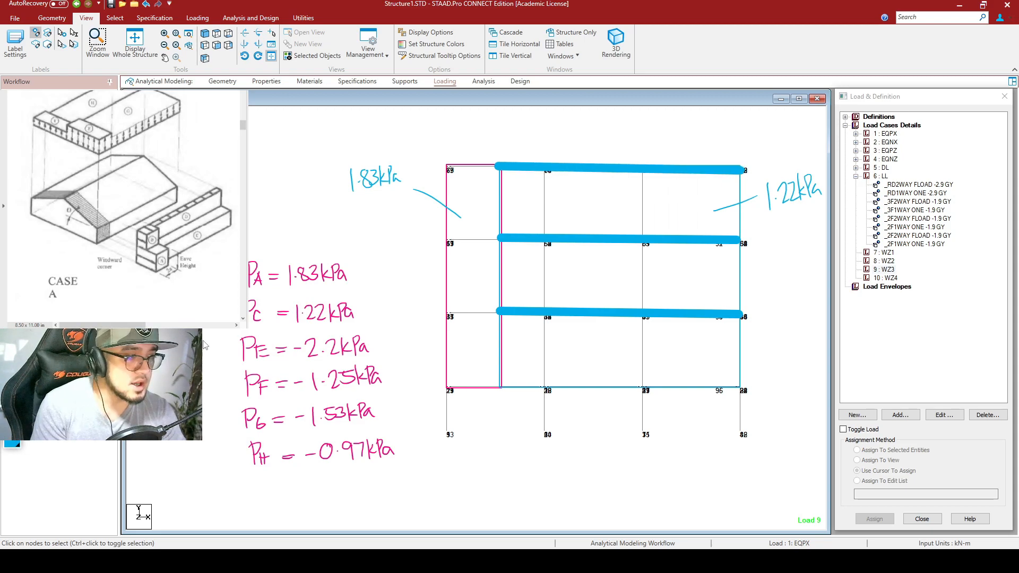
left_click_drag(503, 385, 734, 385)
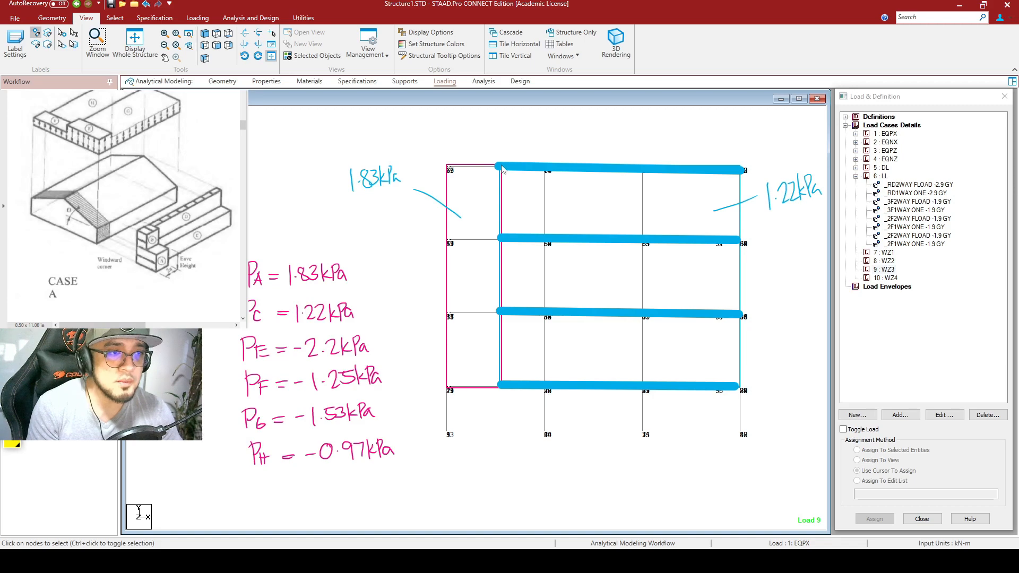
Step: Outline each highlighted beam's tributary strip in yellow, with boundaries midway between adjacent beams
mouse_move(499, 168)
left_mouse_down()
mouse_move(538, 183)
mouse_move(740, 201)
left_mouse_up()
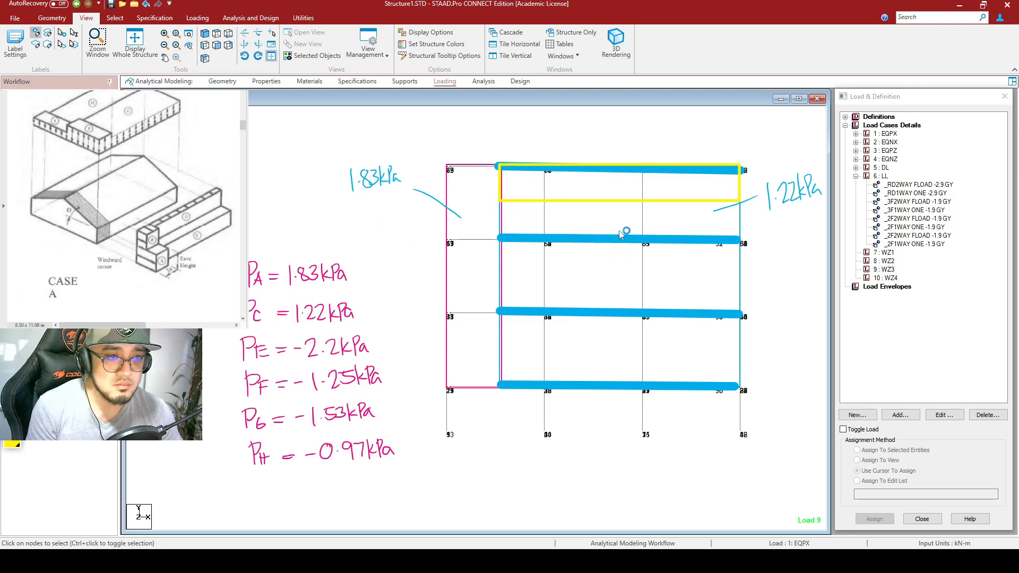
left_click_drag(502, 205, 736, 277)
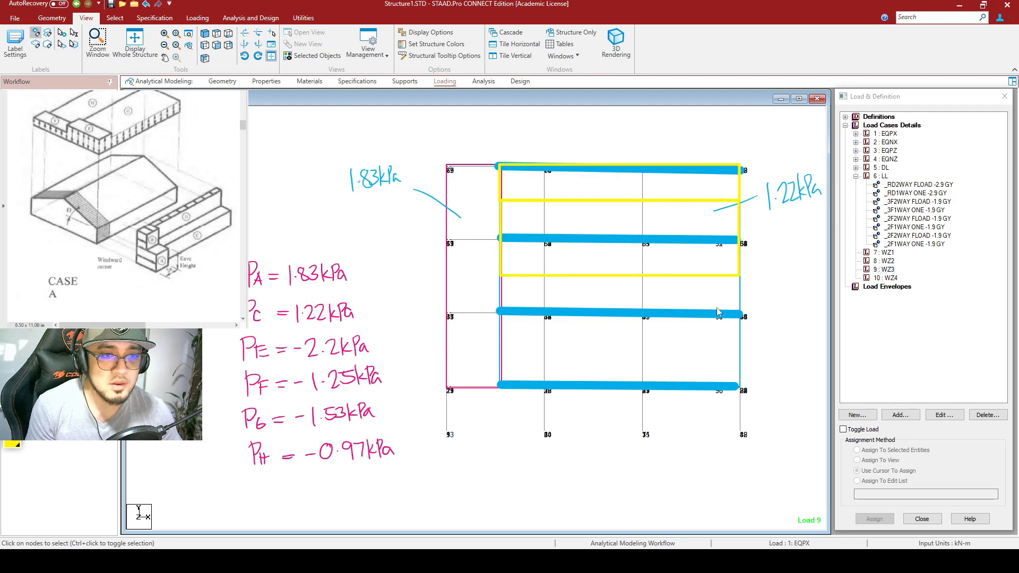
left_click_drag(503, 278, 740, 355)
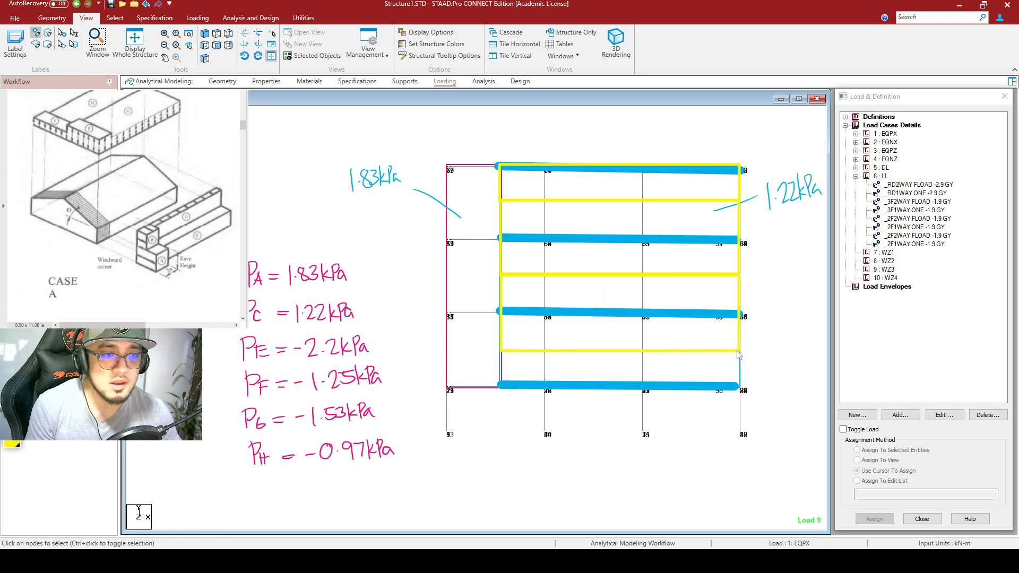
left_click_drag(500, 354, 740, 391)
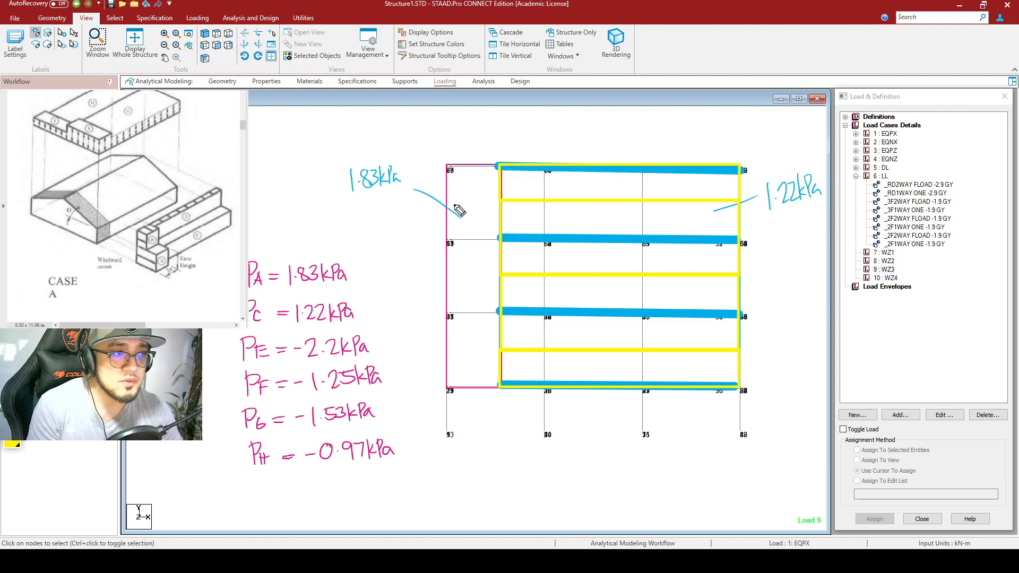
Step: Measure the node-to-node height of the top storey
left_click(303, 18)
left_click(29, 45)
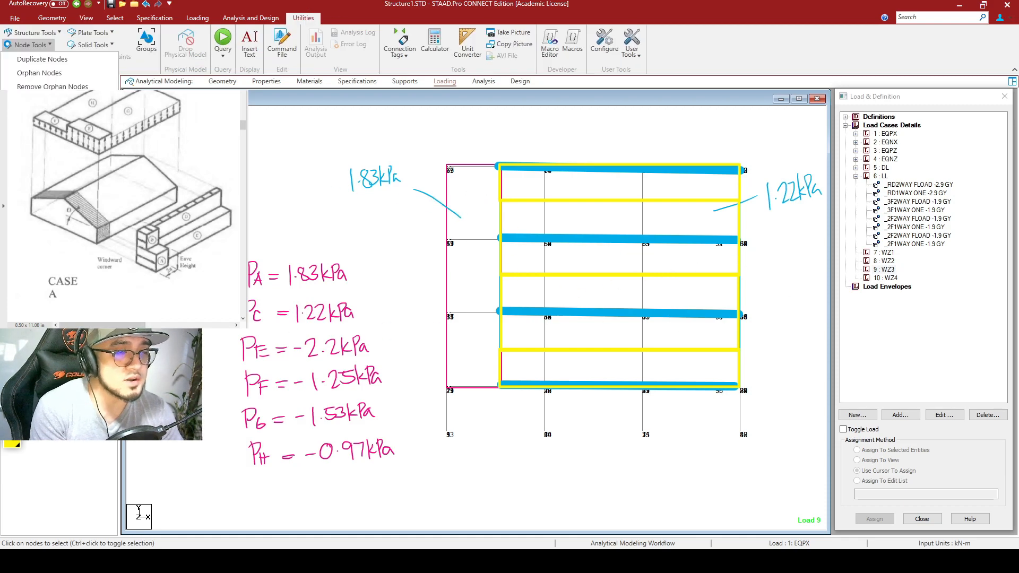
left_click(52, 100)
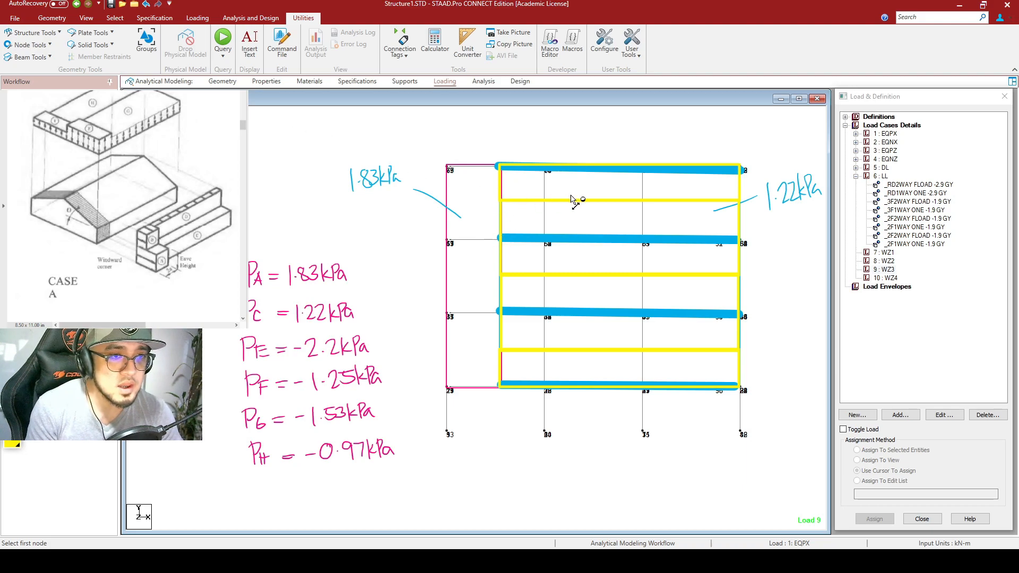
left_click(646, 243)
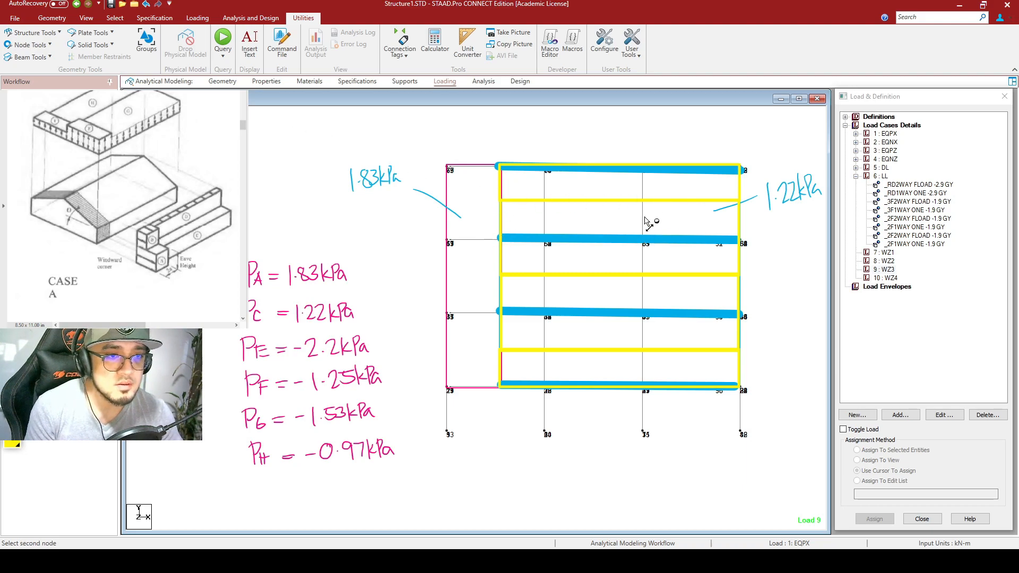
left_click(646, 170)
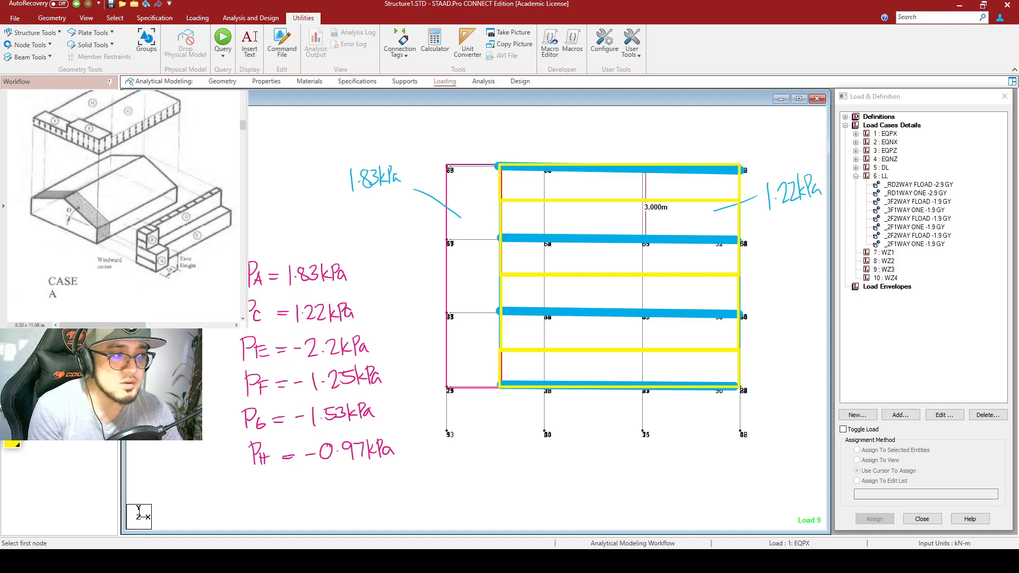
Step: Write 1.5m in black beside the top three tributary half-heights and the bottom one
left_click(480, 189)
mouse_move(474, 175)
left_mouse_down()
mouse_move(475, 195)
mouse_move(492, 177)
left_mouse_up()
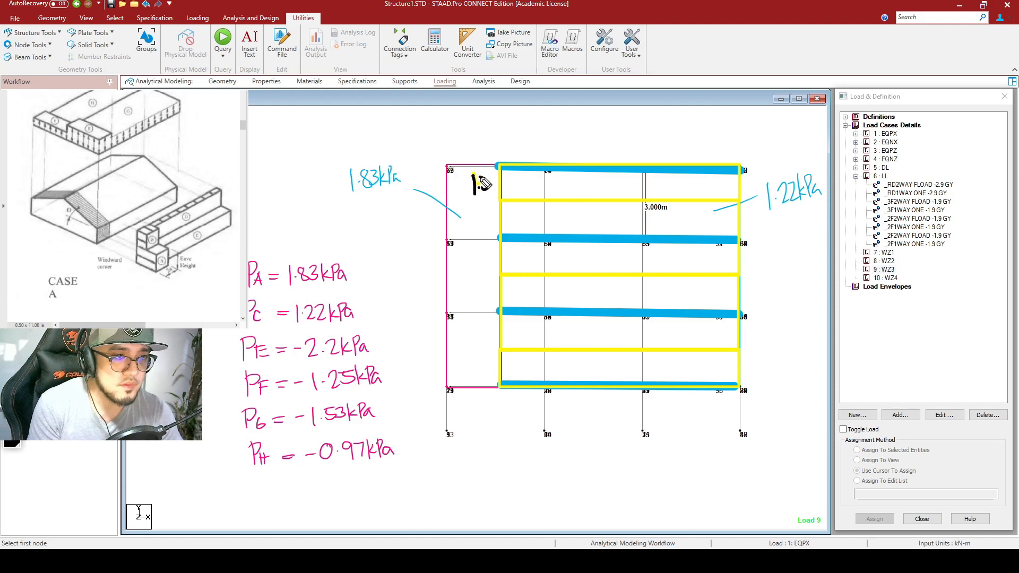
mouse_move(488, 184)
left_mouse_down()
mouse_move(498, 192)
mouse_move(478, 225)
left_mouse_up()
left_click(477, 221)
mouse_move(481, 213)
left_mouse_down()
mouse_move(494, 227)
mouse_move(468, 267)
mouse_move(485, 248)
left_mouse_up()
left_click_drag(486, 257, 497, 265)
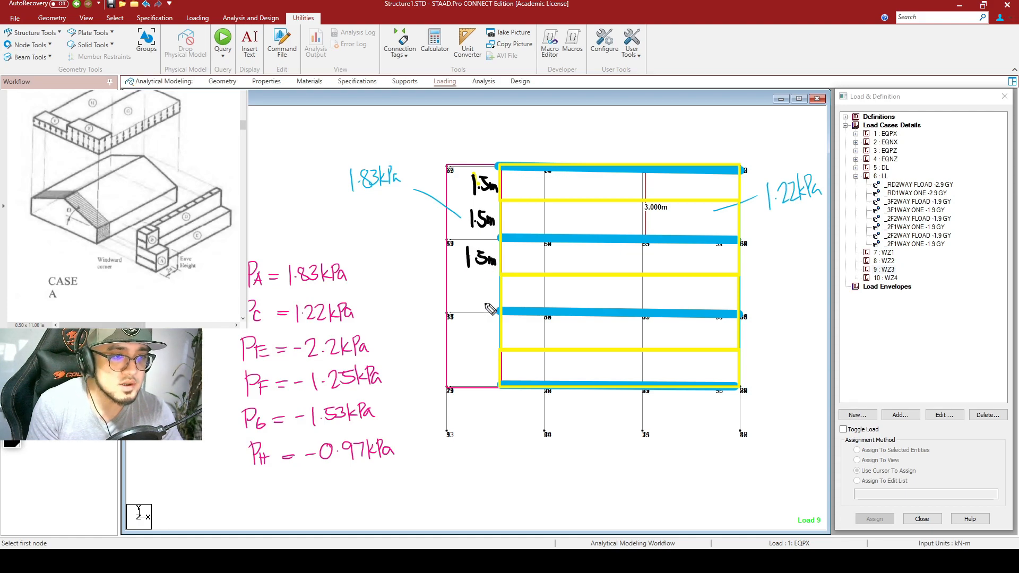
mouse_move(466, 360)
left_mouse_down()
mouse_move(467, 378)
mouse_move(487, 362)
left_mouse_up()
left_click(474, 374)
left_click_drag(480, 368, 496, 377)
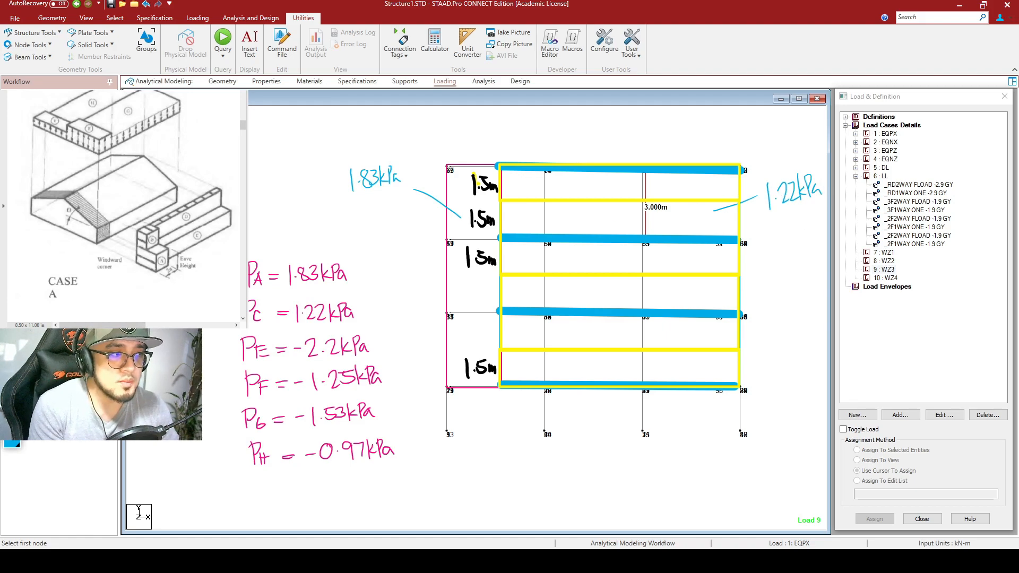
Step: Circle the interior zone's 1.22kPa, write 1.22kPa with an arrow to the roof beam, and circle the topmost 1.5m
mouse_move(823, 170)
left_mouse_down()
mouse_move(778, 169)
mouse_move(820, 183)
left_mouse_up()
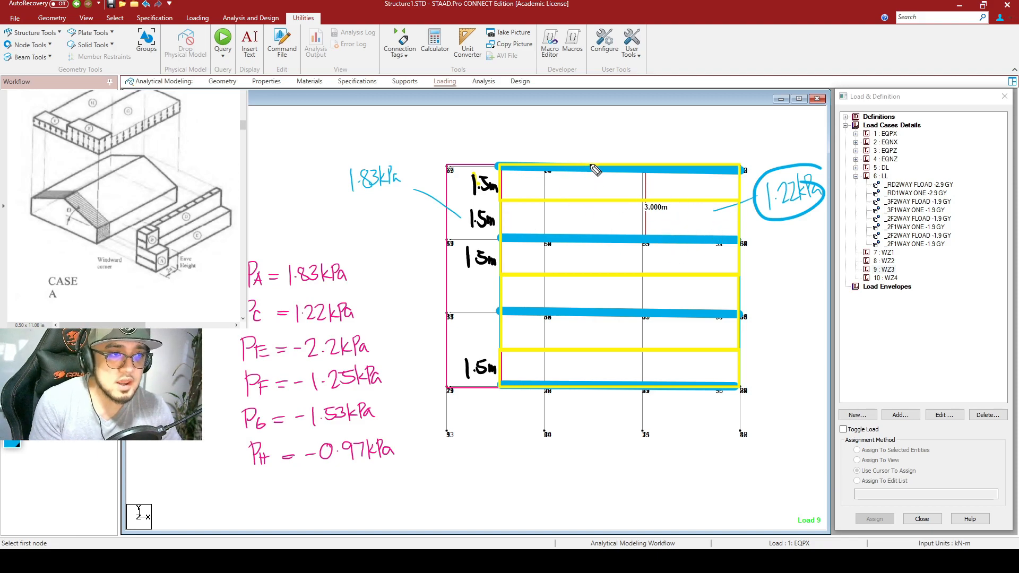
mouse_move(572, 131)
left_mouse_down()
mouse_move(604, 147)
mouse_move(661, 143)
left_mouse_up()
left_click(612, 142)
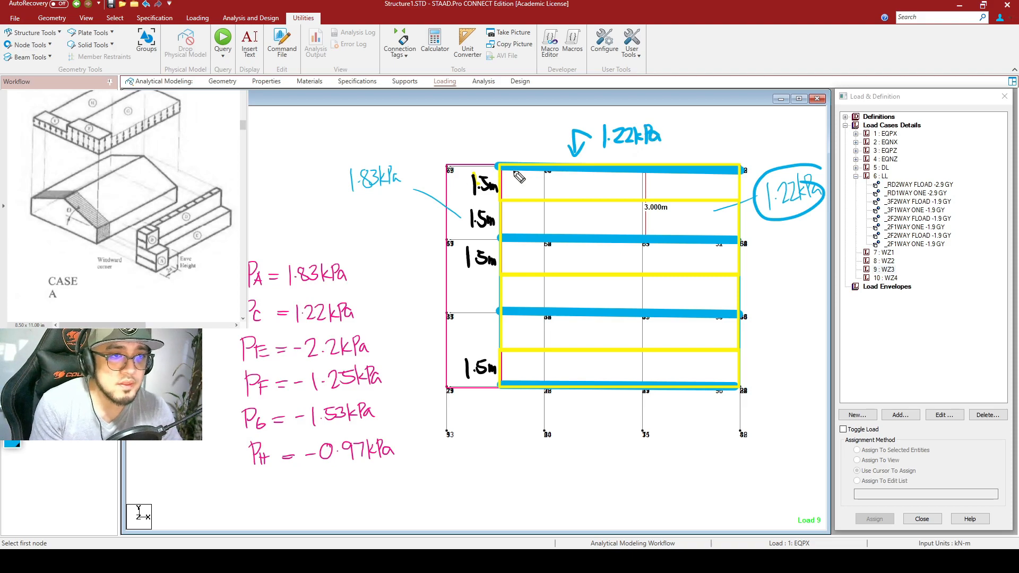
mouse_move(487, 168)
left_mouse_down()
mouse_move(459, 177)
mouse_move(507, 168)
left_mouse_up()
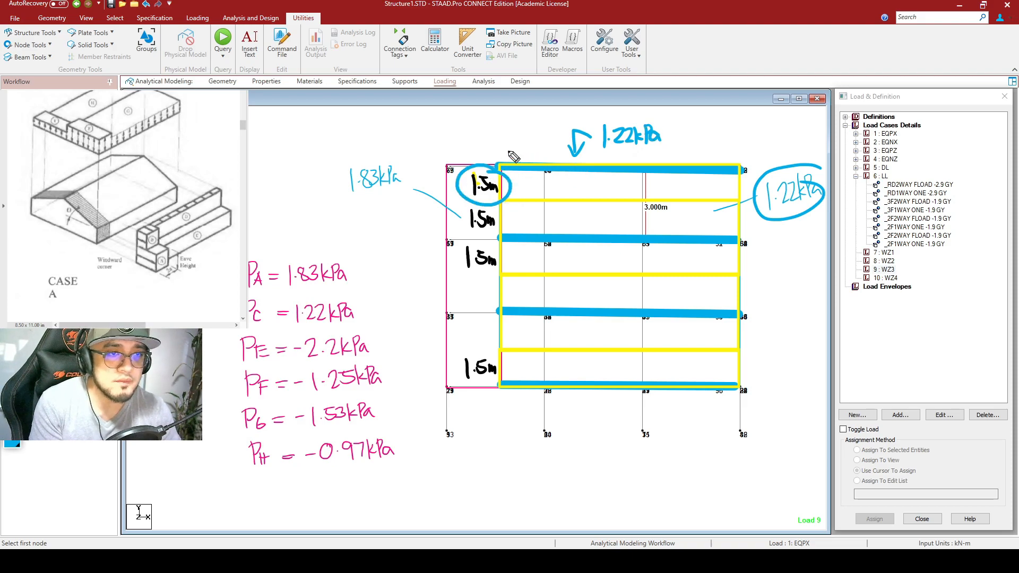
Step: Append ×1.5 to the 1.22kPa note above the roof beam and calculate 1.22×1.5 as a decimal
mouse_move(672, 131)
left_mouse_down()
mouse_move(681, 141)
mouse_move(670, 141)
mouse_move(696, 143)
left_mouse_up()
left_click(694, 137)
left_click_drag(698, 130, 708, 129)
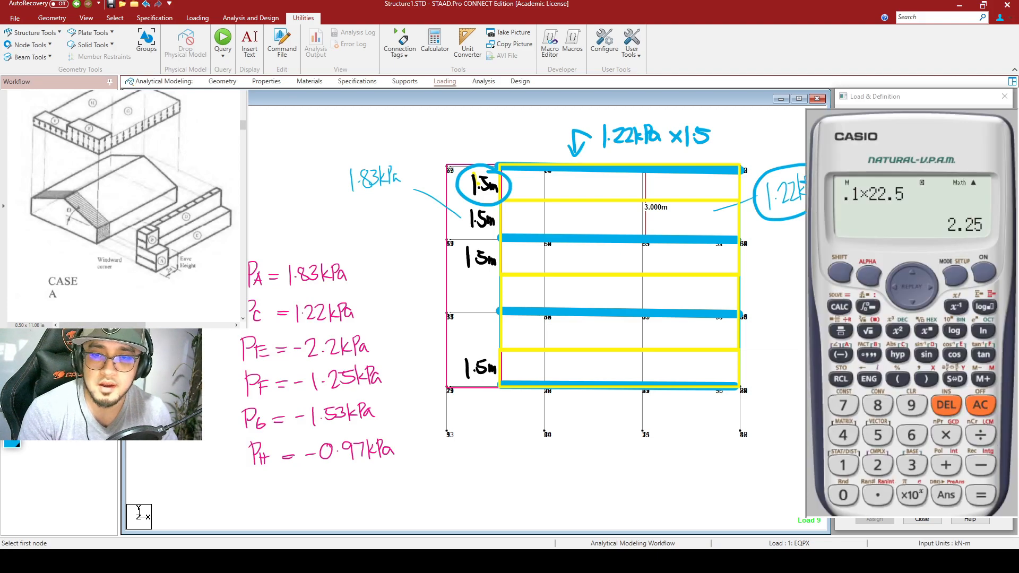
left_click(980, 403)
type("1.22*")
type("1.5")
key("Return")
left_click(957, 380)
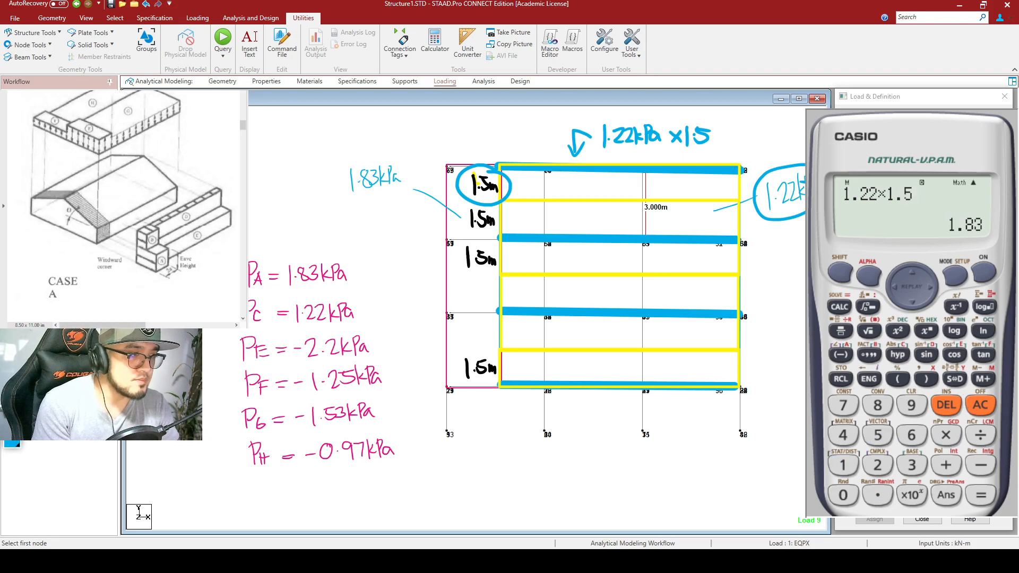
Step: Write the line load 1.83kN/m just below the roof beam
left_click(597, 187)
mouse_move(589, 176)
left_mouse_down()
mouse_move(592, 190)
mouse_move(607, 175)
mouse_move(610, 188)
mouse_move(630, 188)
left_mouse_up()
left_click_drag(635, 181, 644, 190)
mouse_move(645, 190)
left_mouse_down()
mouse_move(645, 177)
mouse_move(647, 194)
mouse_move(660, 192)
left_mouse_up()
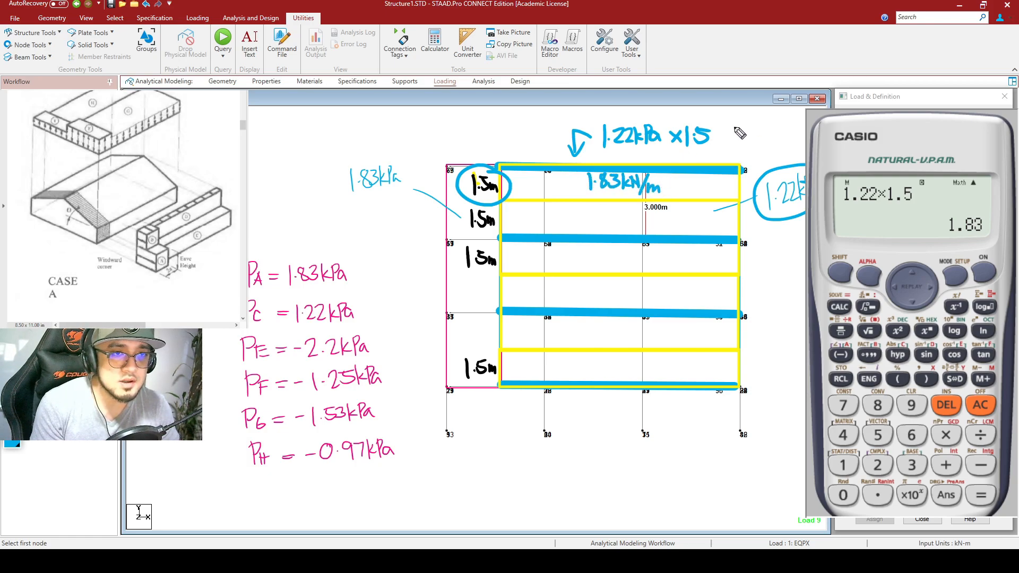
Step: Complete the unit check above the roof beam: add m, write kN/m² under kPa, cancel the metres, and write = kN/m
left_click_drag(714, 139, 725, 147)
left_click_drag(739, 137, 750, 140)
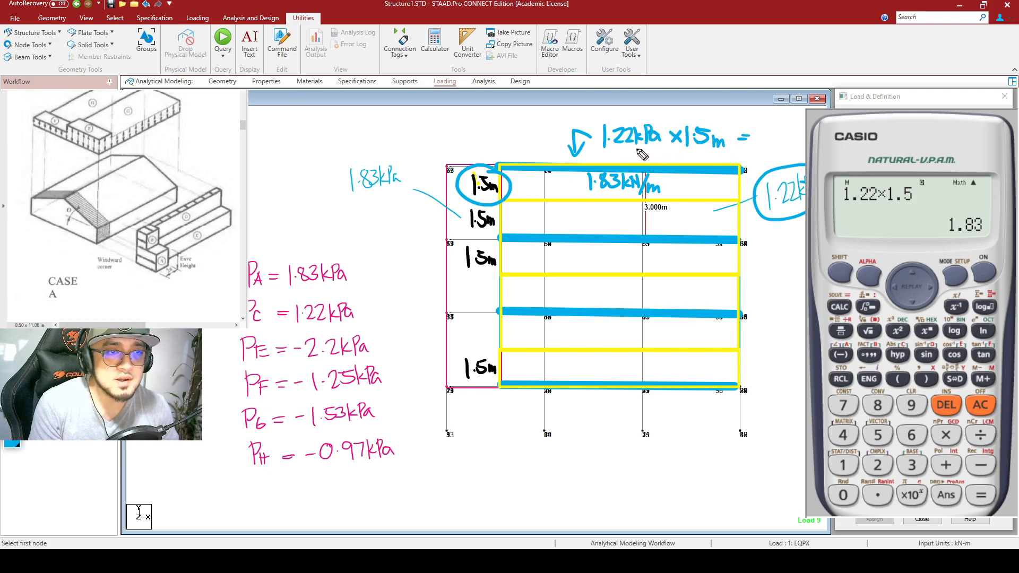
mouse_move(642, 151)
left_mouse_down()
mouse_move(737, 136)
mouse_move(770, 142)
mouse_move(793, 123)
mouse_move(796, 149)
left_mouse_up()
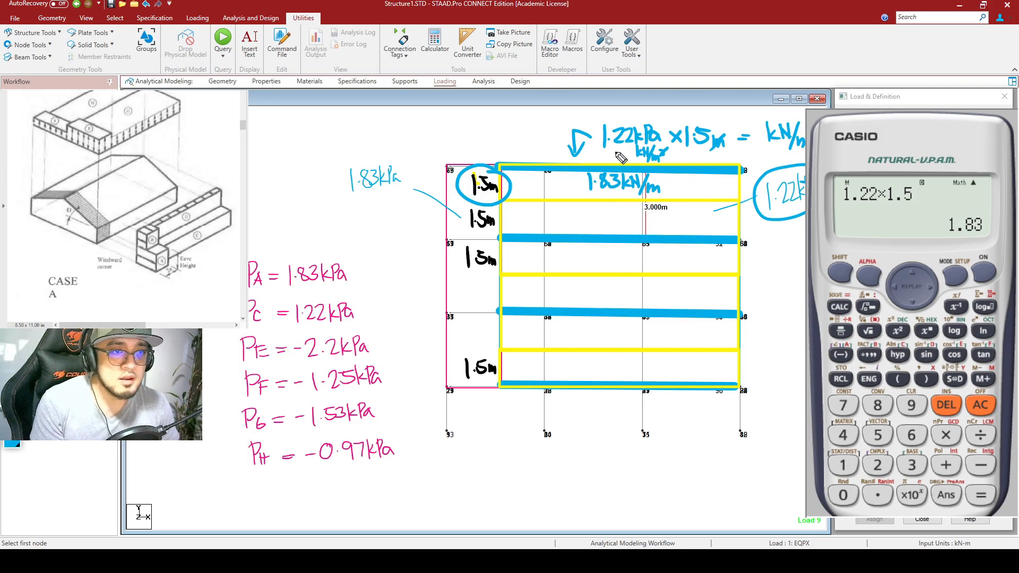
Step: Undo the stray strokes and write 1.83kN/m above the lowest highlighted beam
mouse_move(676, 161)
left_mouse_down()
mouse_move(567, 183)
mouse_move(661, 171)
left_mouse_up()
key("ctrl+z")
mouse_move(512, 363)
left_mouse_down()
mouse_move(455, 365)
mouse_move(504, 354)
left_mouse_up()
key("ctrl+z")
mouse_move(584, 364)
left_mouse_down()
mouse_move(583, 379)
mouse_move(603, 367)
mouse_move(648, 377)
left_mouse_up()
left_click(590, 376)
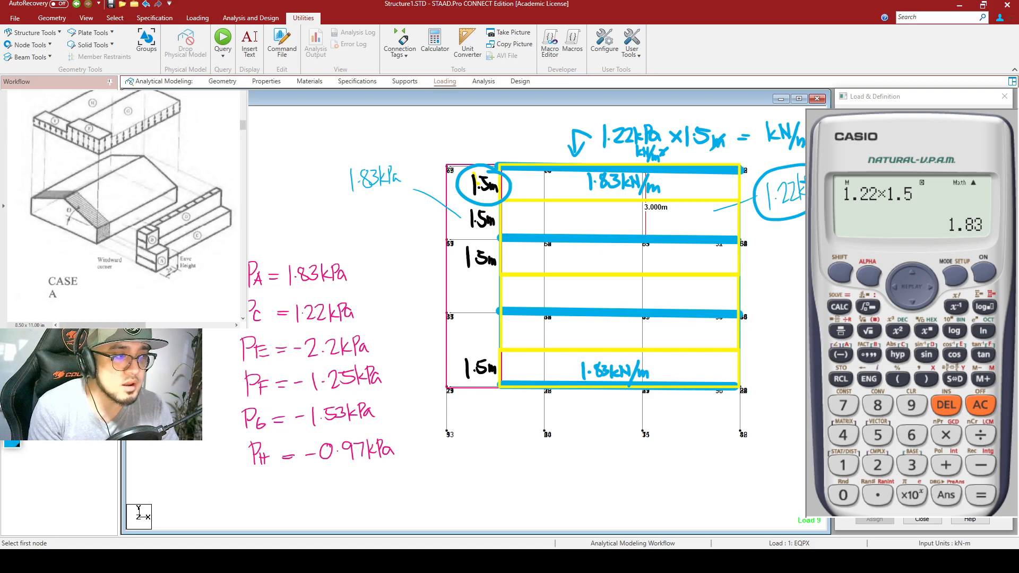
mouse_move(519, 239)
left_mouse_down()
mouse_move(626, 231)
mouse_move(766, 243)
left_mouse_up()
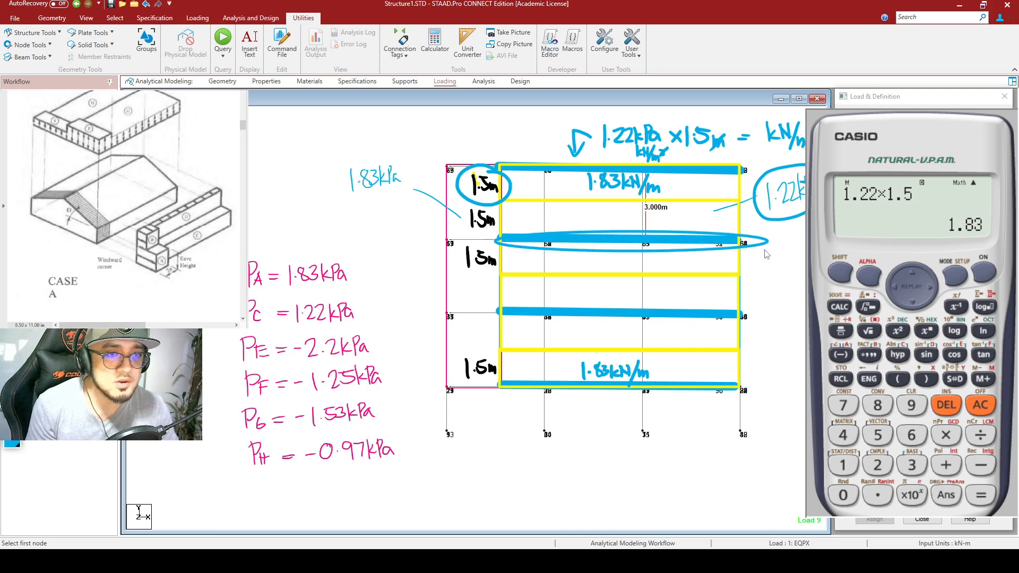
left_click_drag(484, 302, 743, 317)
key("ctrl+z")
key("ctrl+z")
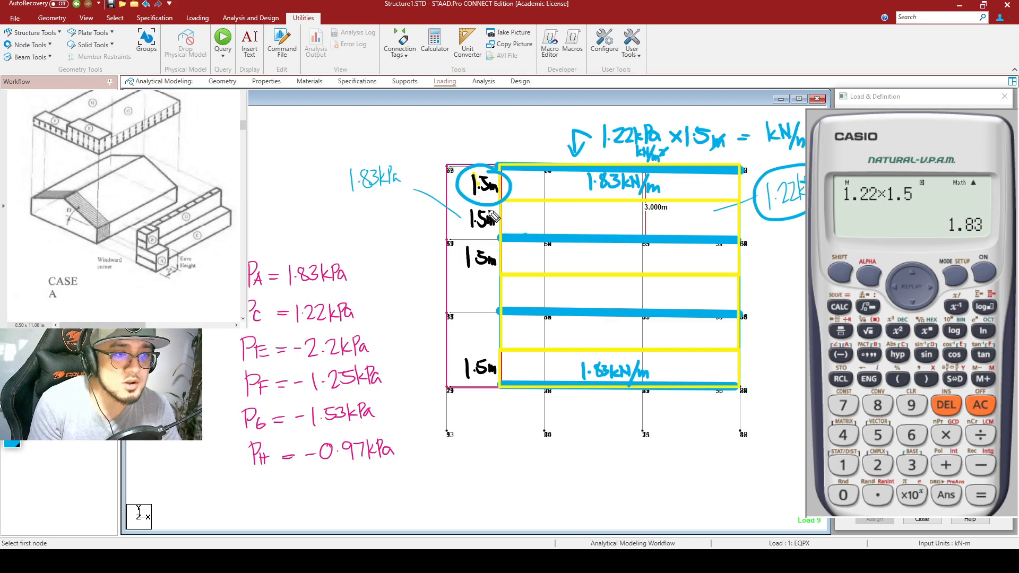
Step: Circle the second and third 1.5m labels and bracket the full tributary height of the second beam from the top
mouse_move(476, 211)
left_mouse_down()
mouse_move(504, 239)
mouse_move(498, 212)
left_mouse_up()
left_click_drag(494, 254, 498, 281)
mouse_move(547, 200)
left_mouse_down()
mouse_move(549, 270)
mouse_move(555, 199)
left_mouse_up()
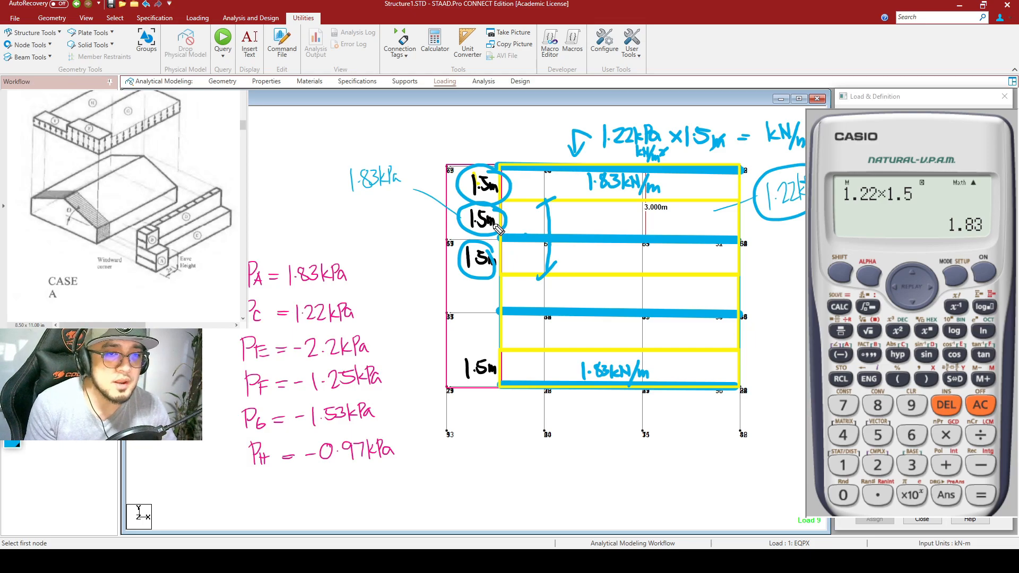
mouse_move(598, 251)
left_mouse_down()
mouse_move(607, 267)
mouse_move(630, 265)
left_mouse_up()
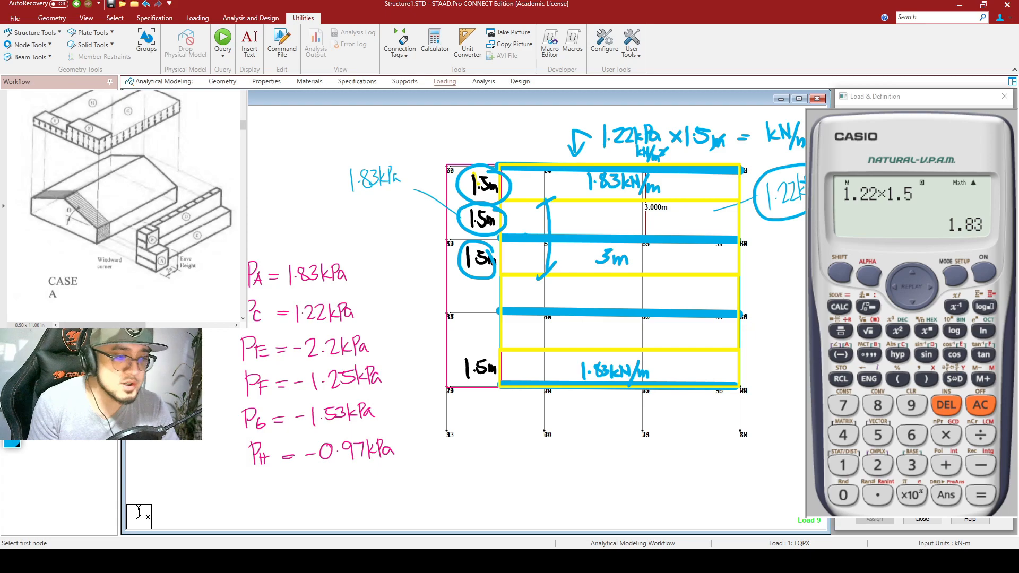
key("ctrl+z")
key("ctrl+z")
key("ctrl+z")
Step: Write 1.22kPa × 3m below the second beam from the top
left_click_drag(574, 250, 582, 267)
mouse_move(585, 255)
left_mouse_down()
mouse_move(595, 266)
mouse_move(637, 268)
left_mouse_up()
left_click_drag(637, 259, 651, 268)
left_click_drag(663, 259, 674, 267)
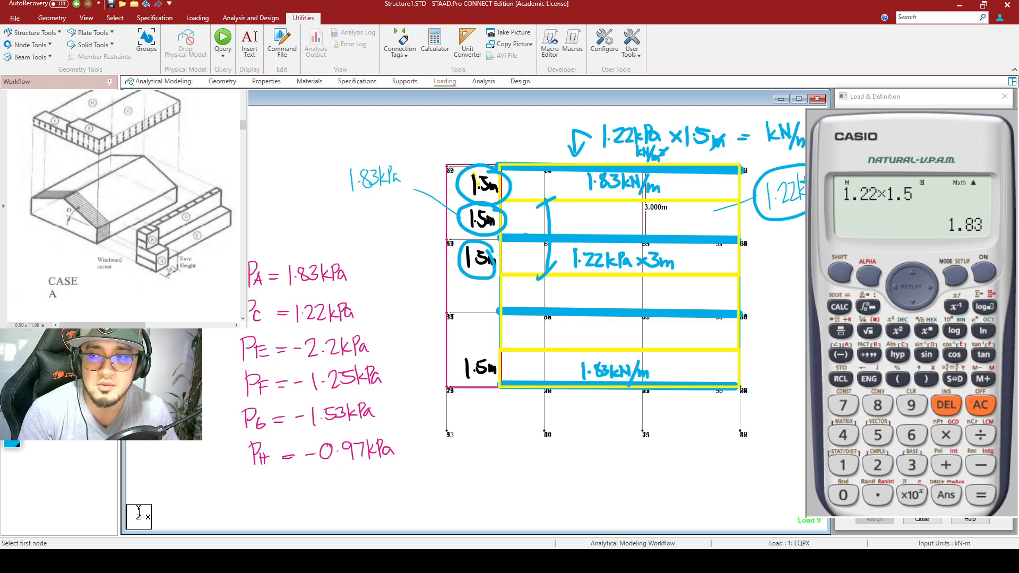
Step: Calculate 1.22×3 and convert the result to a decimal
left_click(983, 407)
type("1.2")
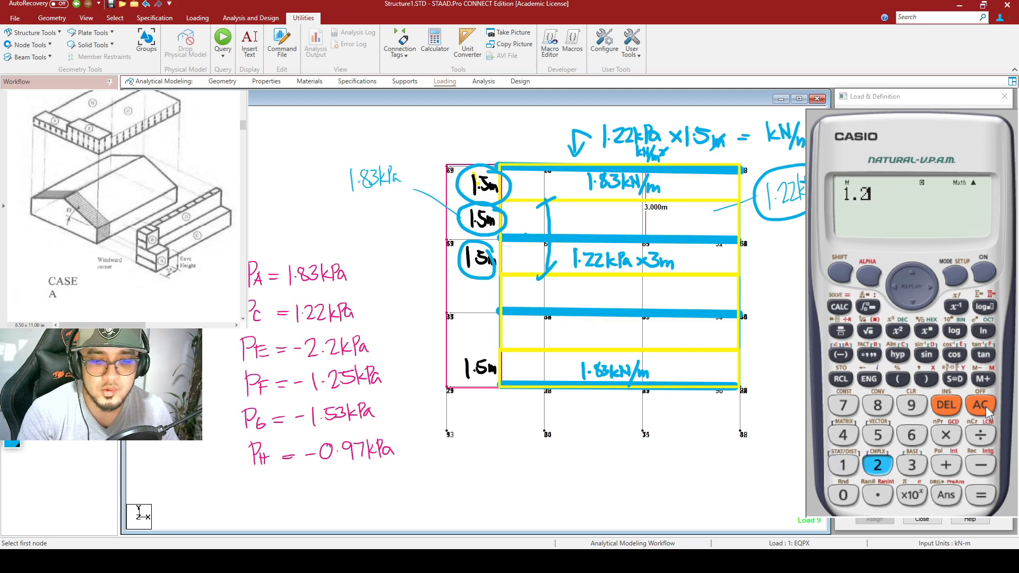
type("2*3")
key("Return")
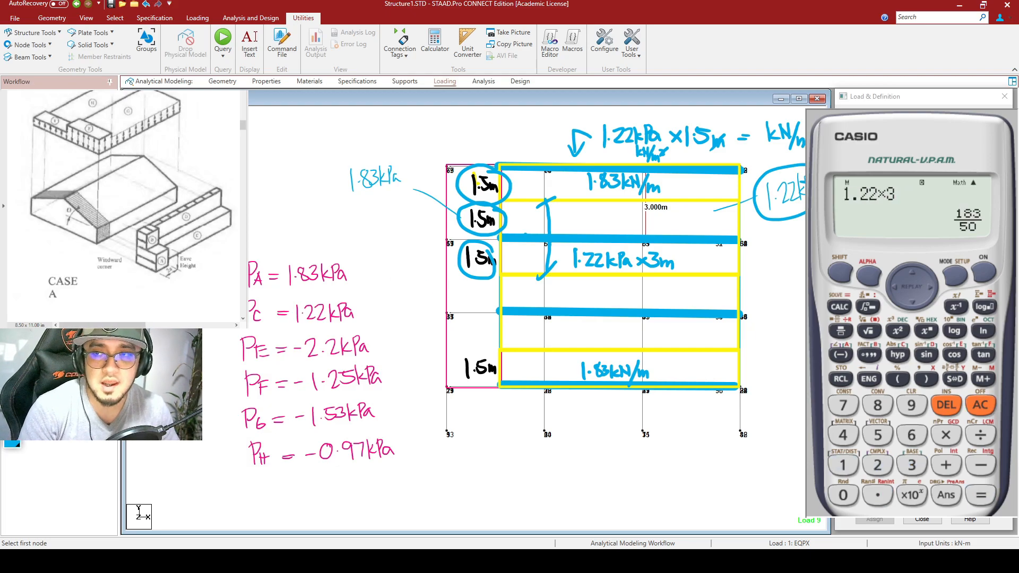
left_click(955, 380)
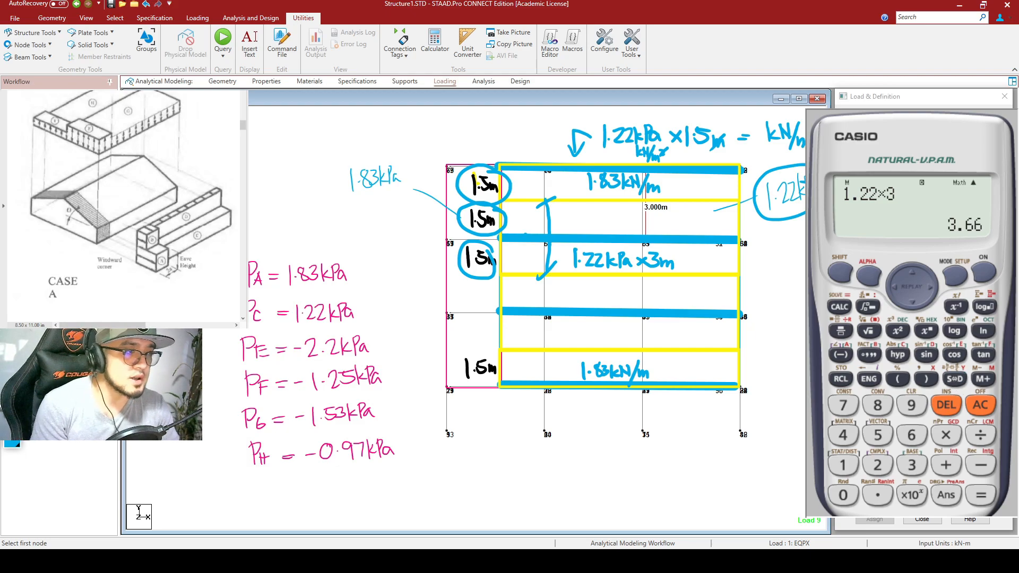
Step: Write = 3.66kN/m after the 1.22kPa × 3m note, and circle the roof beam's 1.83kN/m and the 3.66kN/m
left_click_drag(681, 257, 689, 256)
mouse_move(681, 262)
left_mouse_down()
mouse_move(754, 257)
mouse_move(755, 272)
mouse_move(769, 272)
mouse_move(728, 246)
mouse_move(687, 262)
mouse_move(738, 291)
mouse_move(786, 276)
mouse_move(780, 259)
left_mouse_up()
left_click(707, 260)
mouse_move(668, 185)
left_mouse_down()
mouse_move(600, 194)
mouse_move(674, 178)
left_mouse_up()
mouse_move(745, 228)
left_mouse_down()
mouse_move(512, 223)
mouse_move(637, 244)
mouse_move(720, 240)
left_mouse_up()
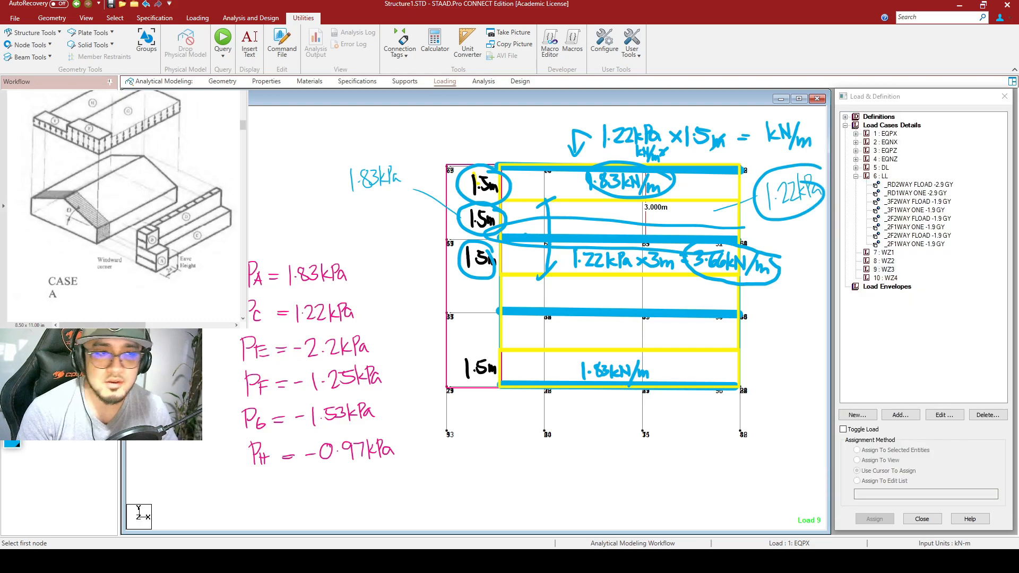
Step: Collapse the LL load items and start a new uniform force member load for load case WZ1
left_click(885, 253)
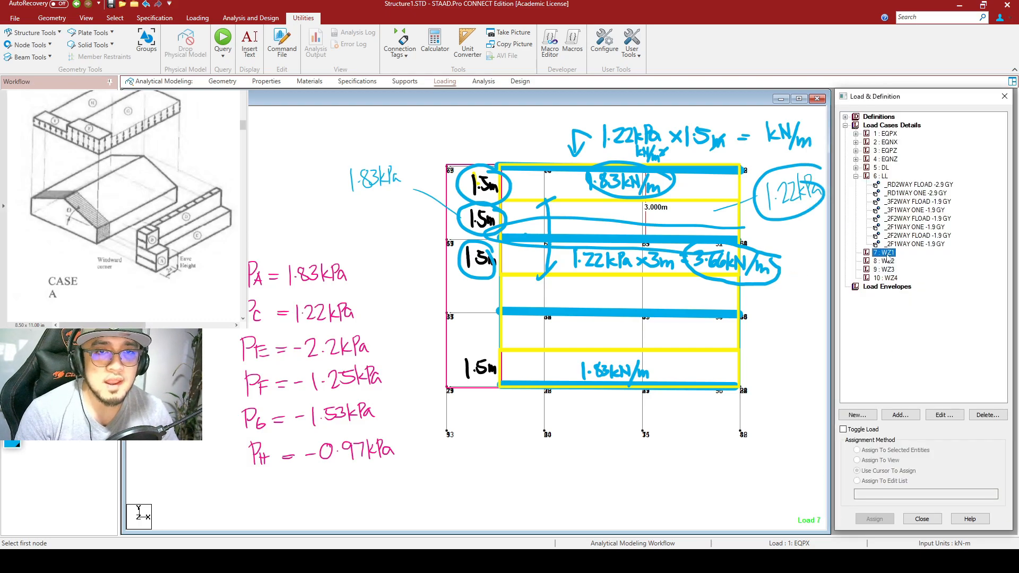
left_click(855, 176)
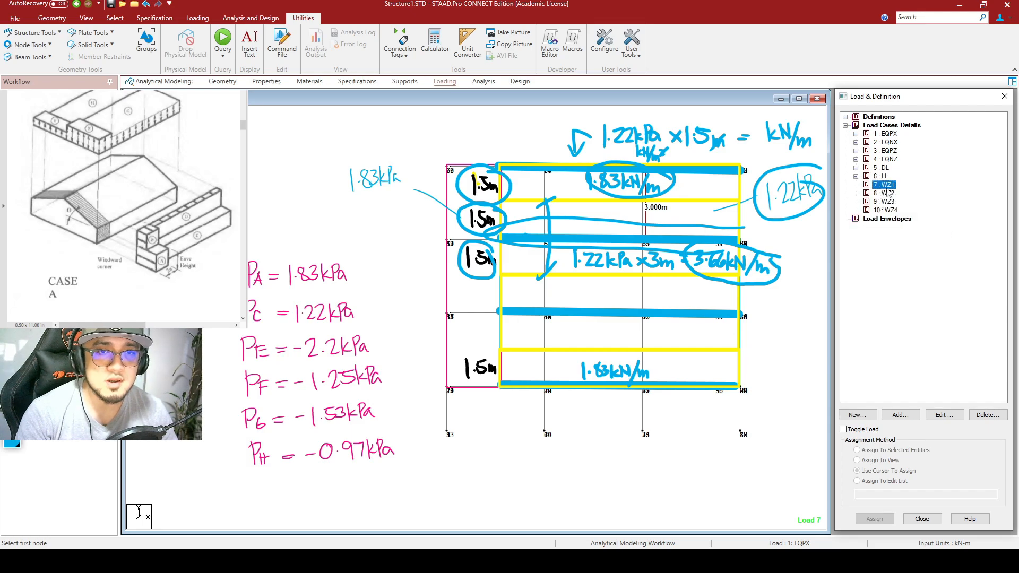
left_click(908, 419)
left_click_drag(469, 150, 568, 409)
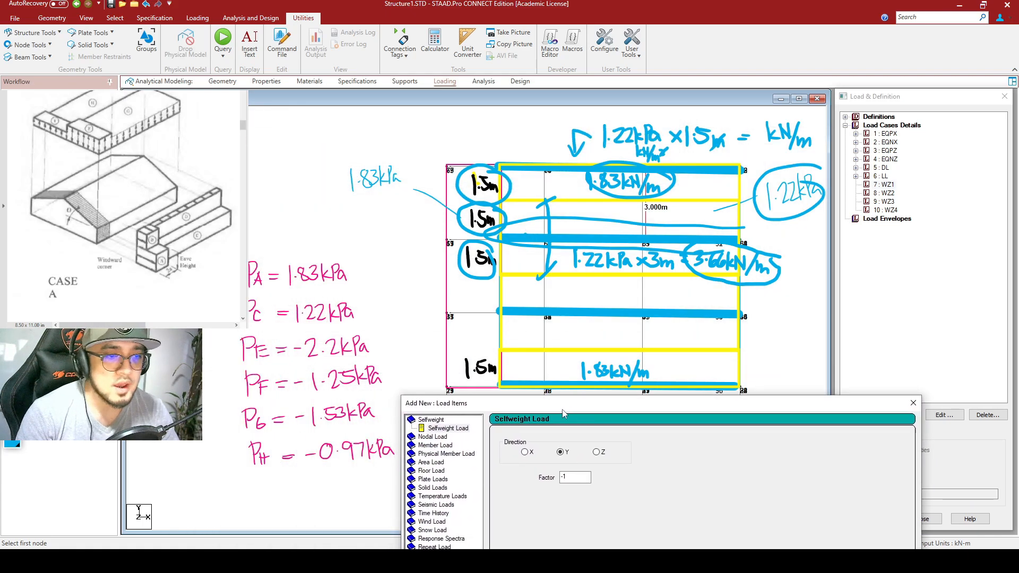
left_click(439, 447)
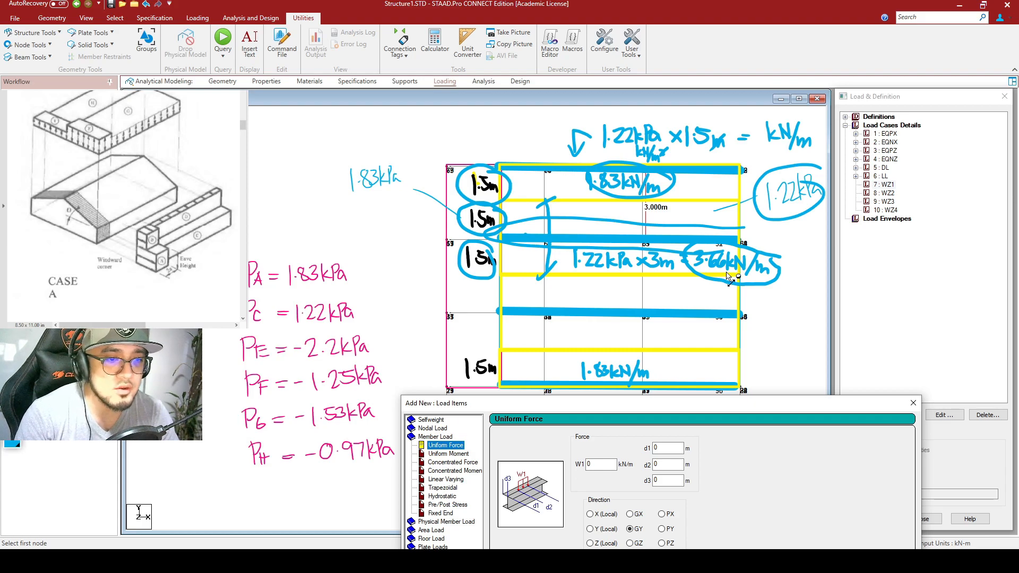
Step: Set the uniform force W1 to -1.83 kN/m in the GZ direction and add it to load case WZ1
double_click(599, 464)
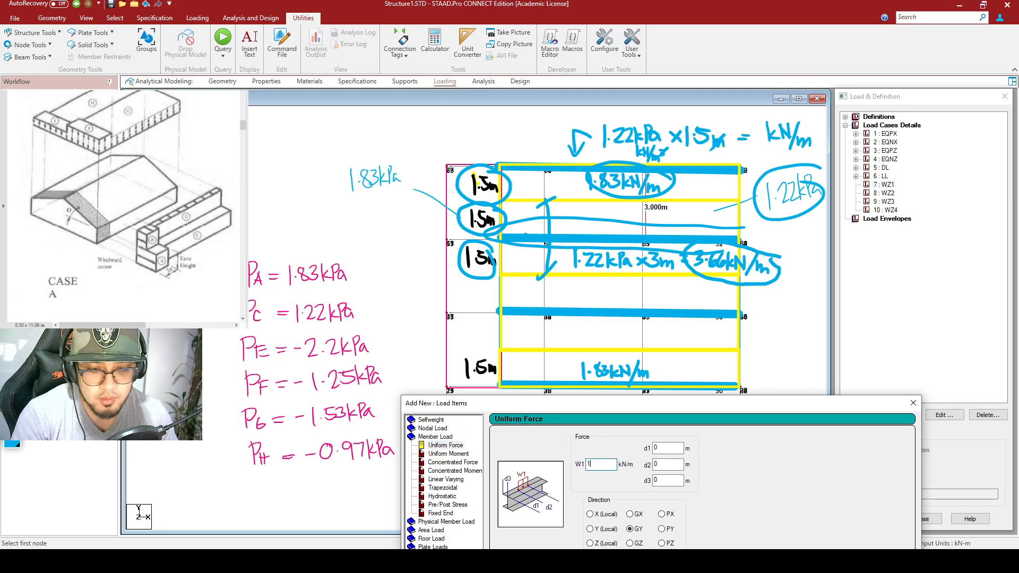
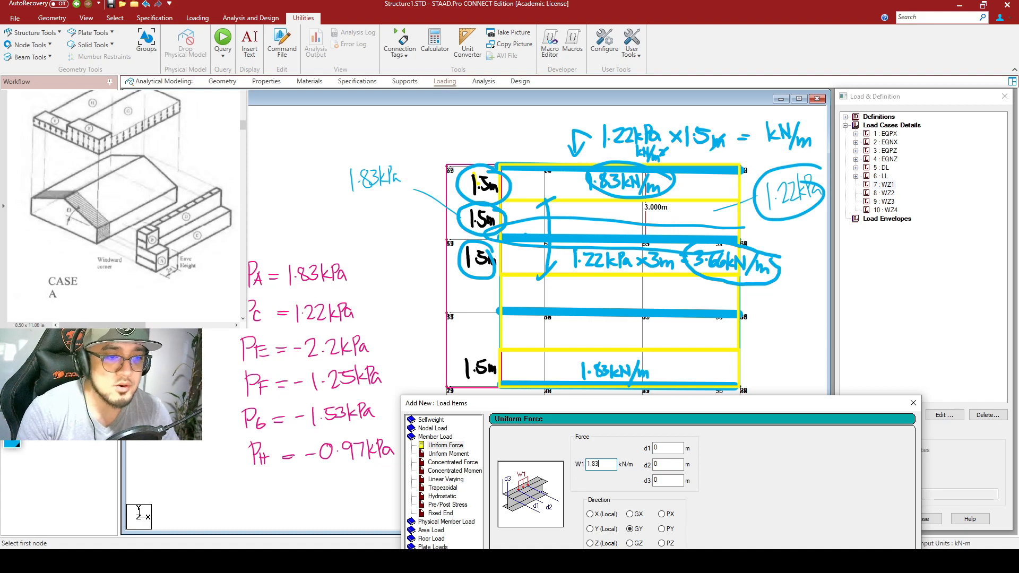
left_click(588, 464)
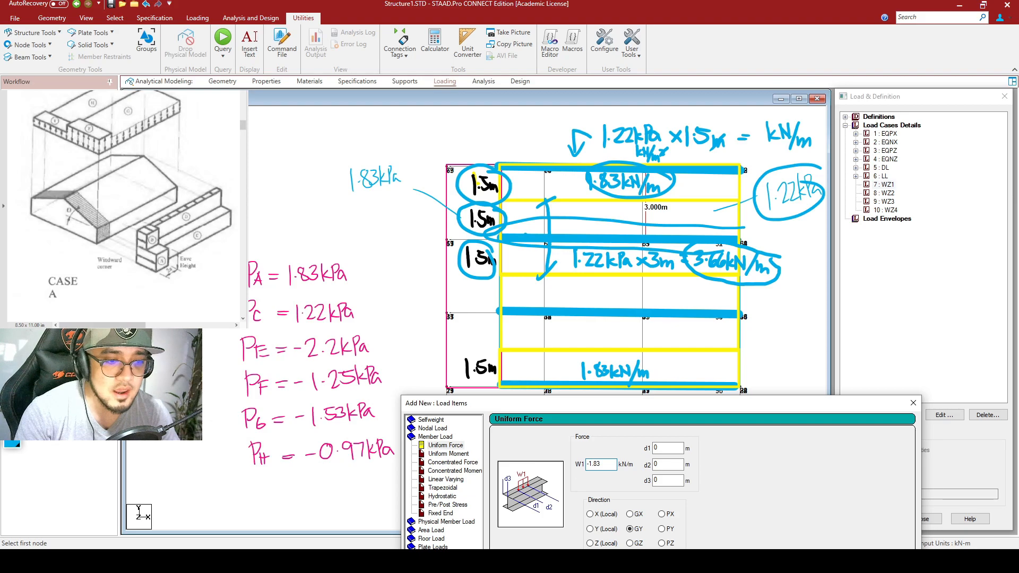
left_click_drag(616, 401, 617, 343)
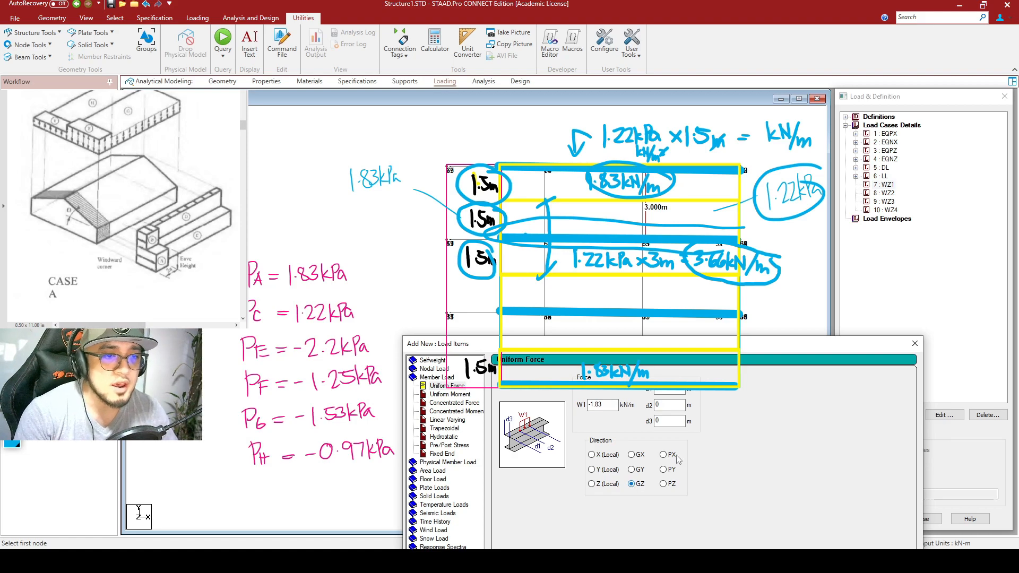
left_click_drag(757, 347, 756, 372)
left_click(630, 495)
left_click(612, 430)
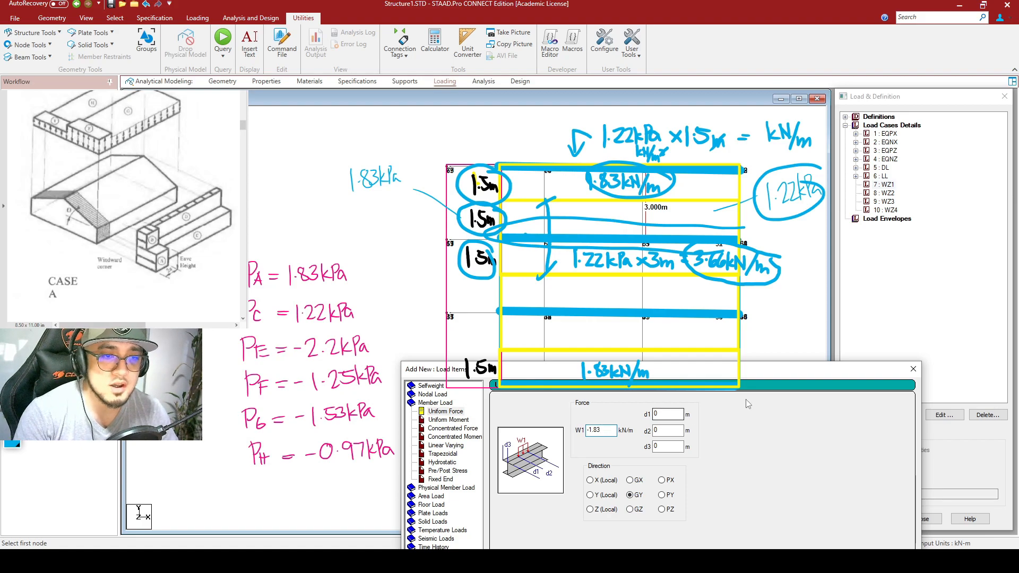
left_click_drag(756, 371, 760, 357)
left_click(636, 496)
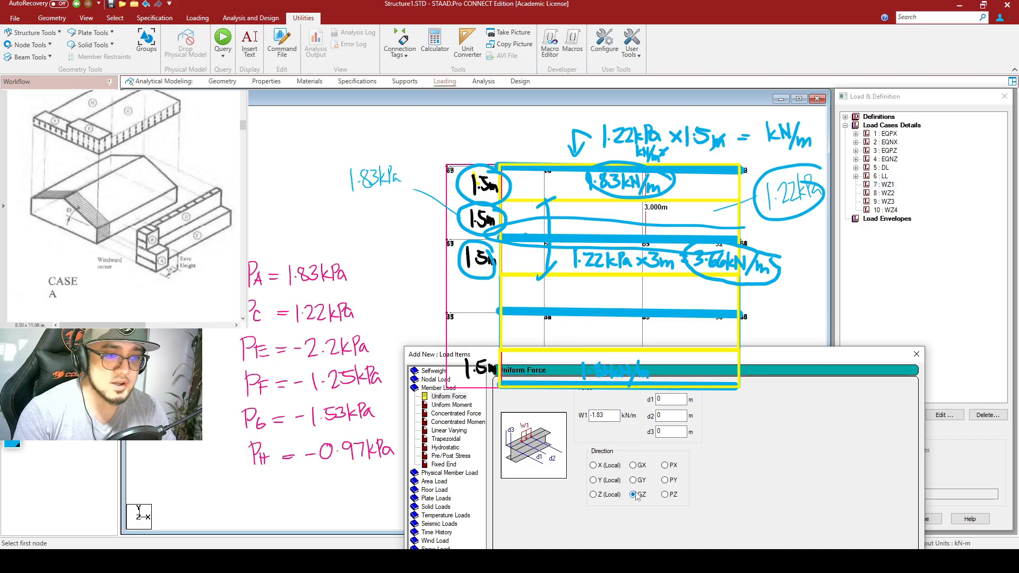
left_click_drag(690, 354, 725, 177)
left_click(849, 514)
Step: Add a second uniform force of -3.66 kN/m in the GZ direction to WZ1 and finish adding load items
left_click_drag(838, 182, 804, 391)
left_click_drag(605, 450, 594, 450)
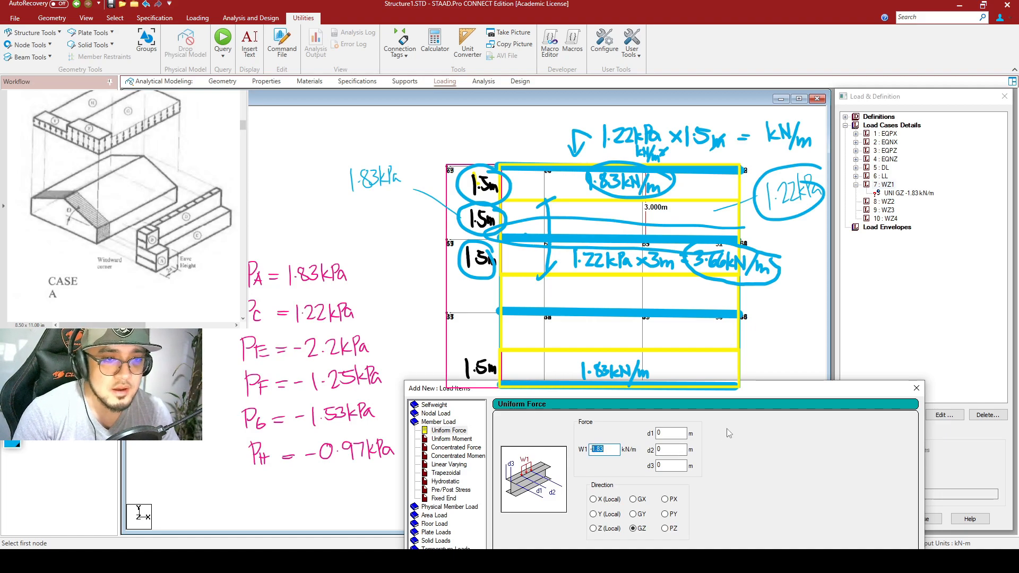
type("3.66")
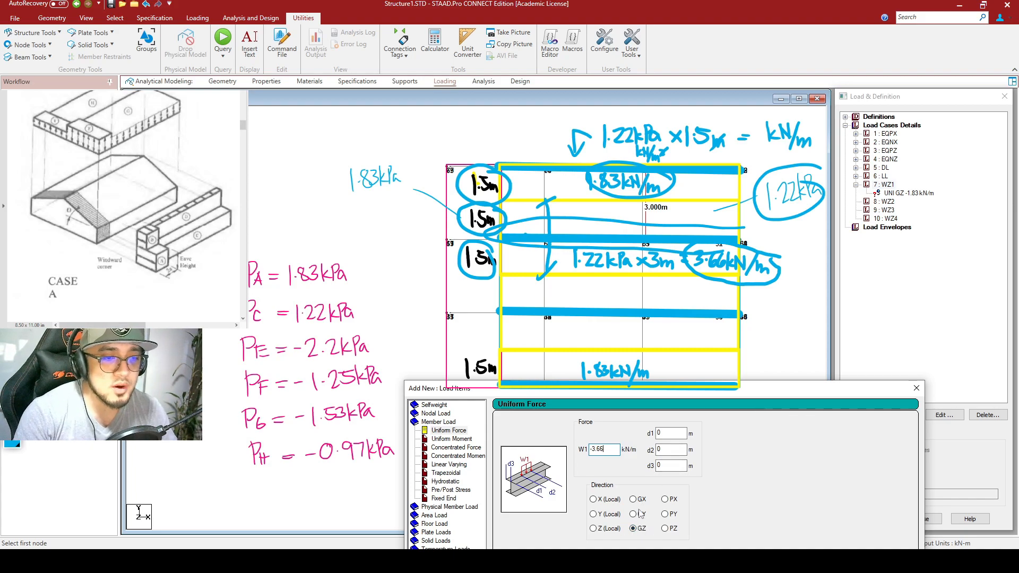
left_click_drag(758, 391, 741, 207)
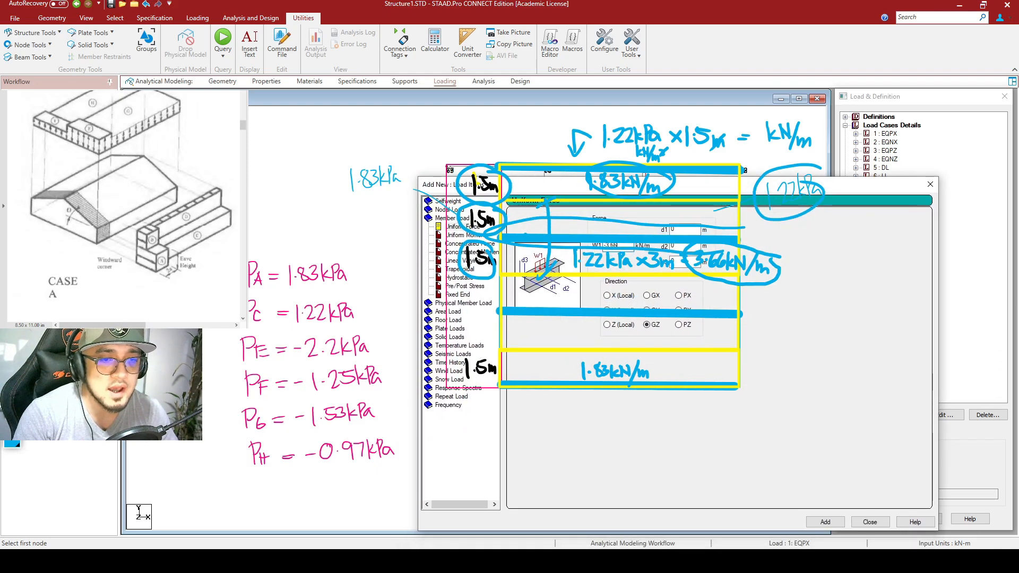
left_click(825, 522)
left_click(870, 521)
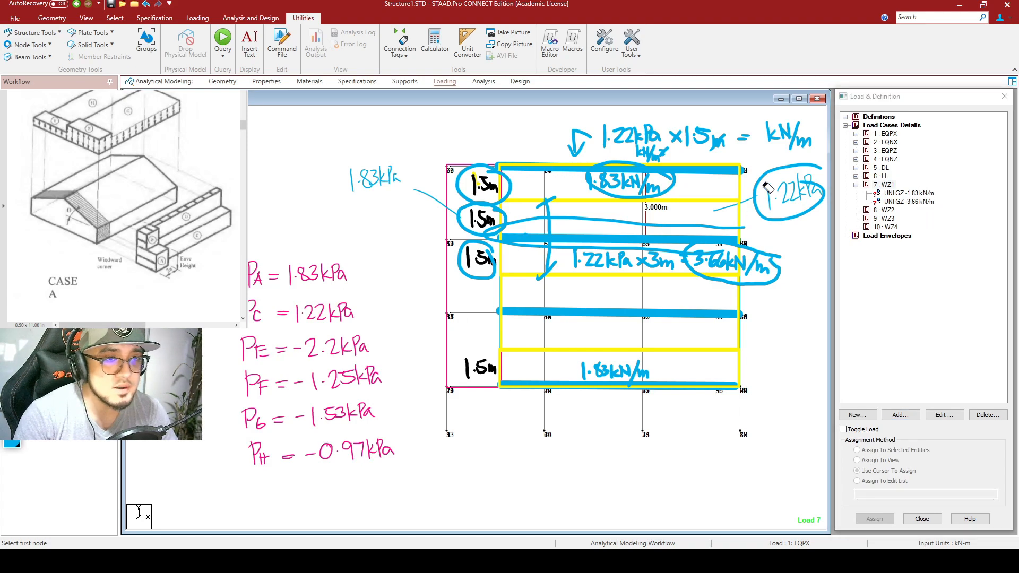
Step: Erase the tributary markup over the frame and draw a blue line beside WZ1's -1.83 kN/m load item
mouse_move(759, 149)
left_mouse_down()
mouse_move(508, 224)
mouse_move(754, 143)
left_mouse_up()
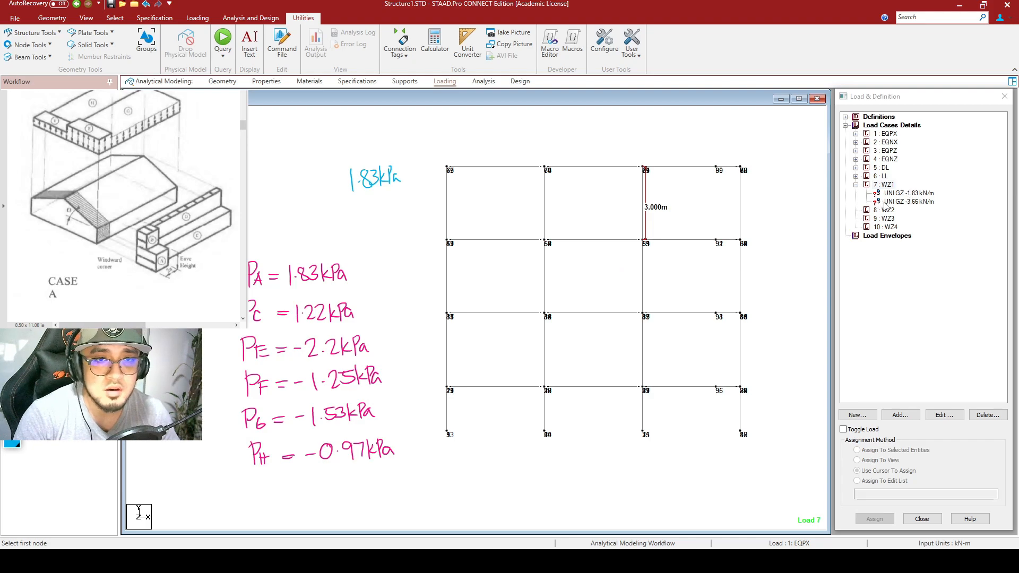
left_click_drag(969, 191, 939, 190)
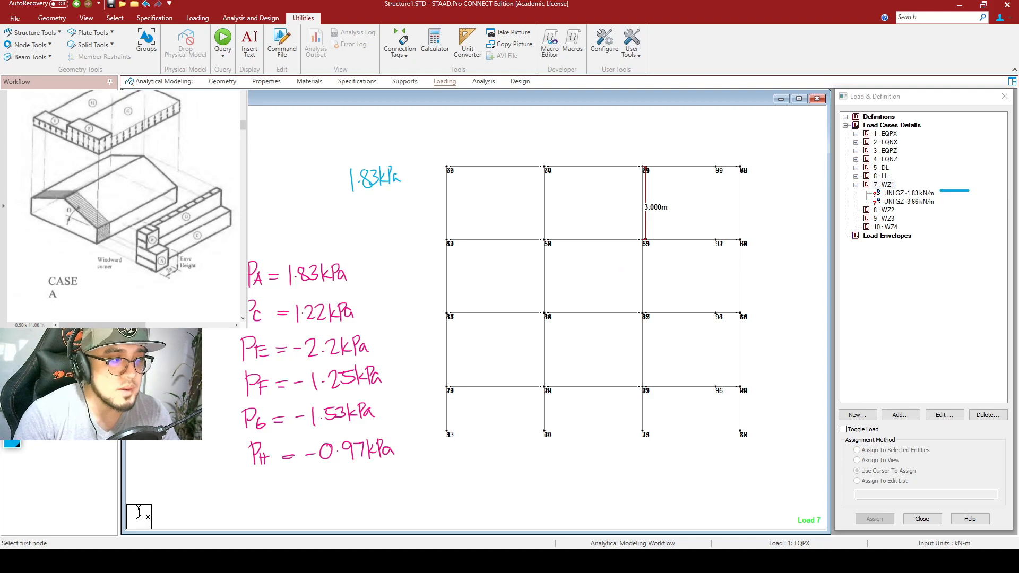
Step: Trace the beams at the four upper levels in blue, ending within the first bay, and erase these strokes
left_click_drag(740, 166, 499, 169)
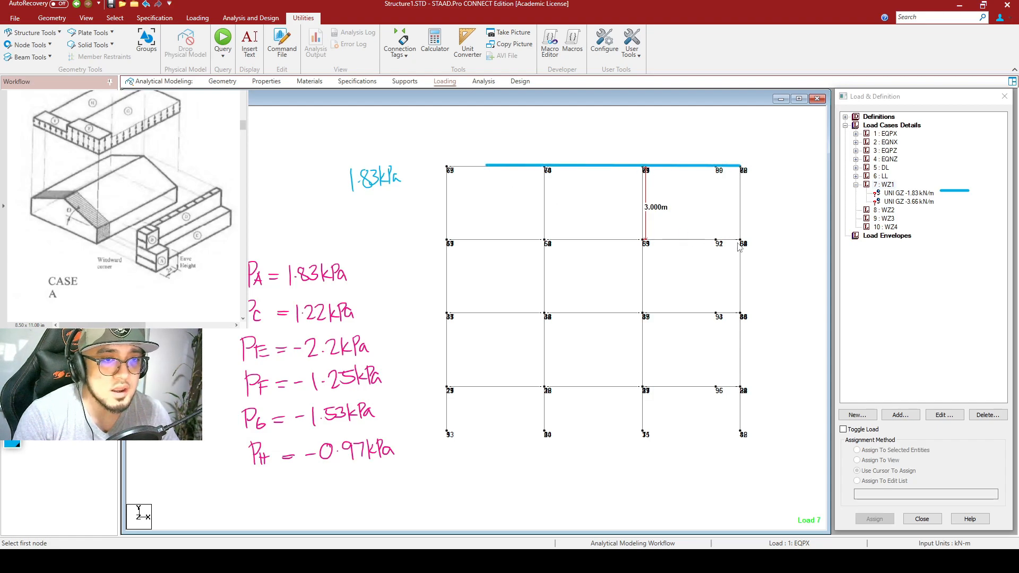
left_click_drag(741, 242, 484, 240)
left_click_drag(740, 314, 481, 314)
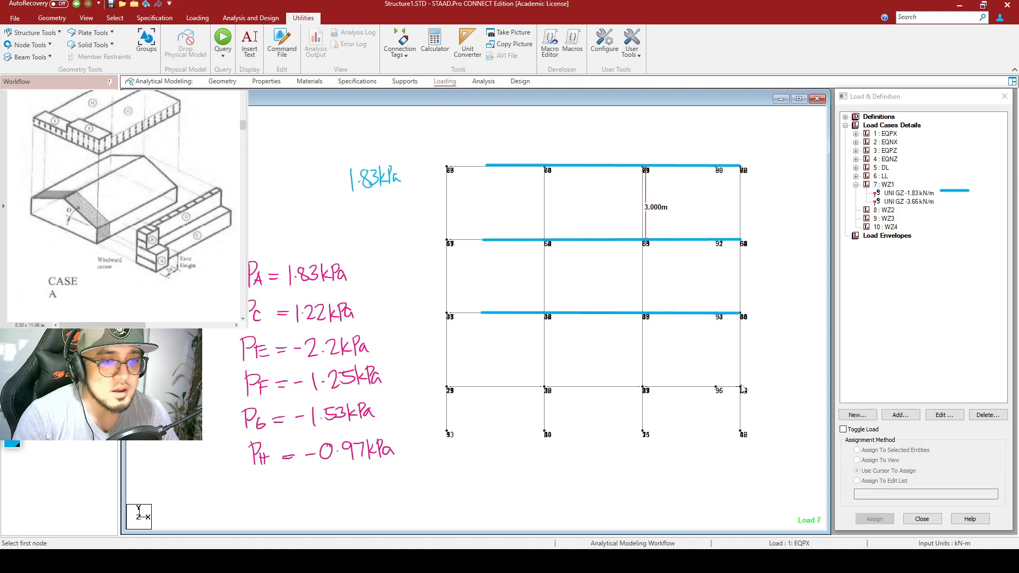
left_click_drag(740, 388, 493, 388)
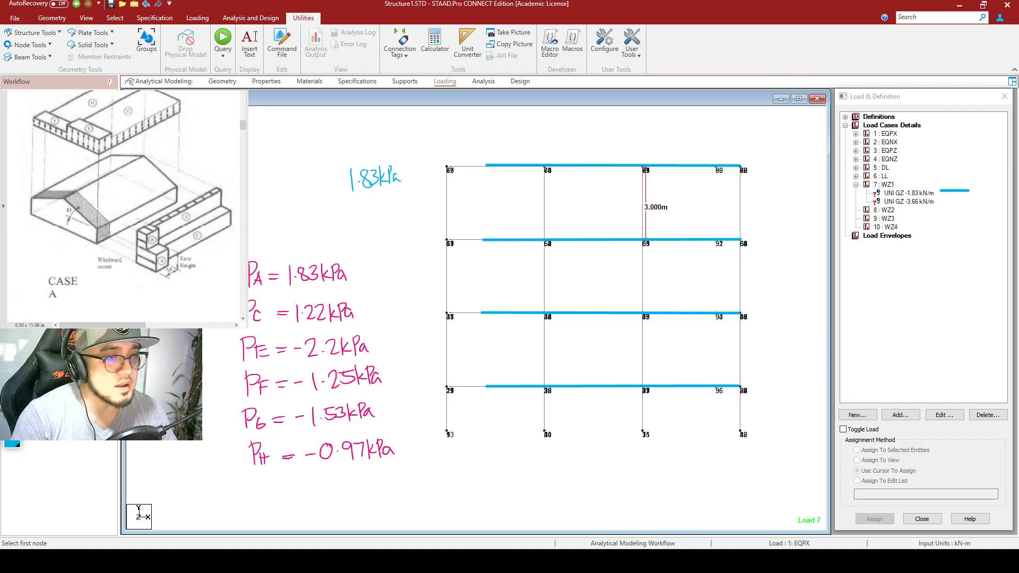
left_click_drag(625, 139, 597, 422)
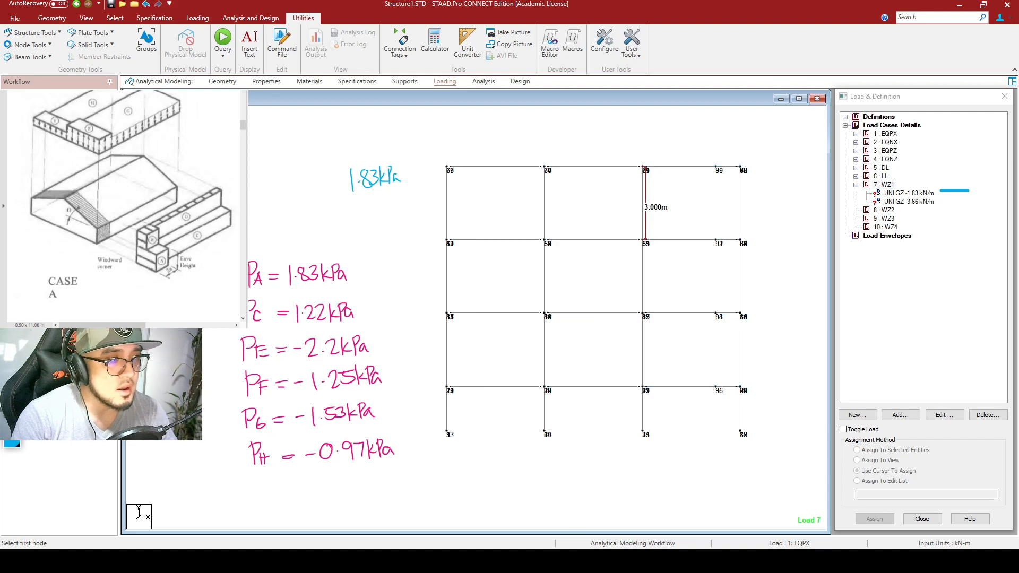
Step: Select the frame line with the largest Z in plan, isolate it in the view, and show it in front elevation
left_click(86, 17)
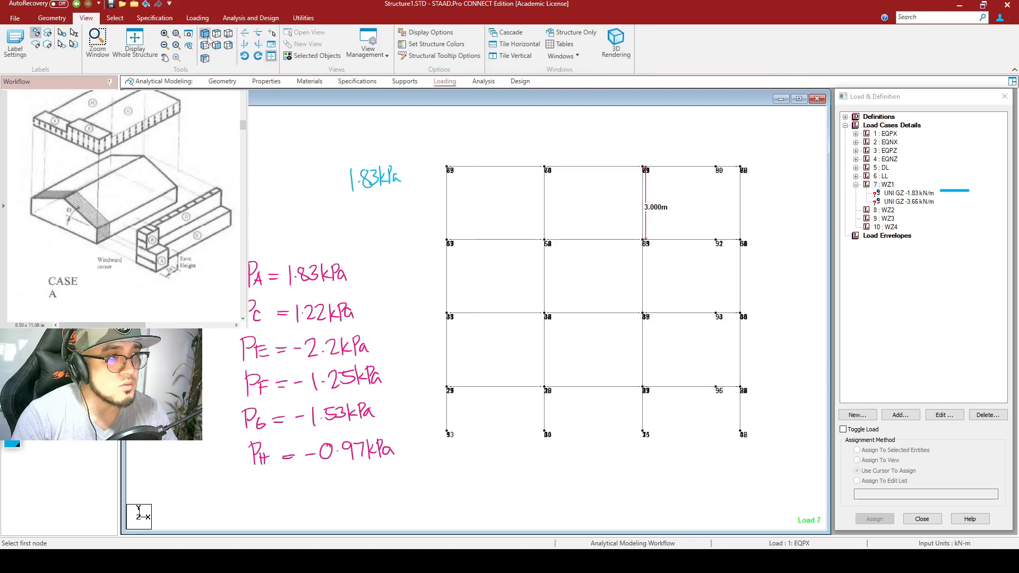
left_click(217, 34)
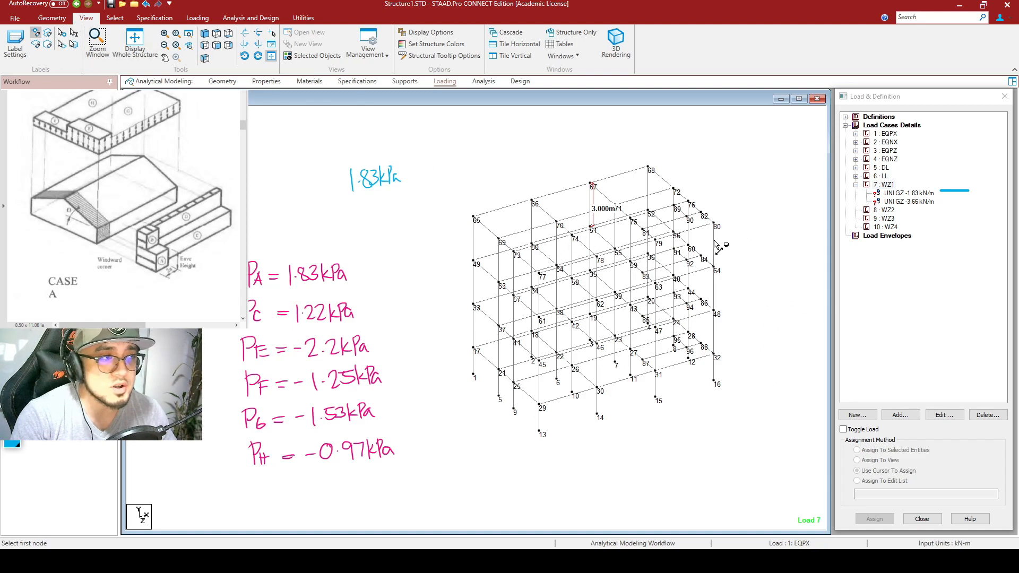
left_click(217, 34)
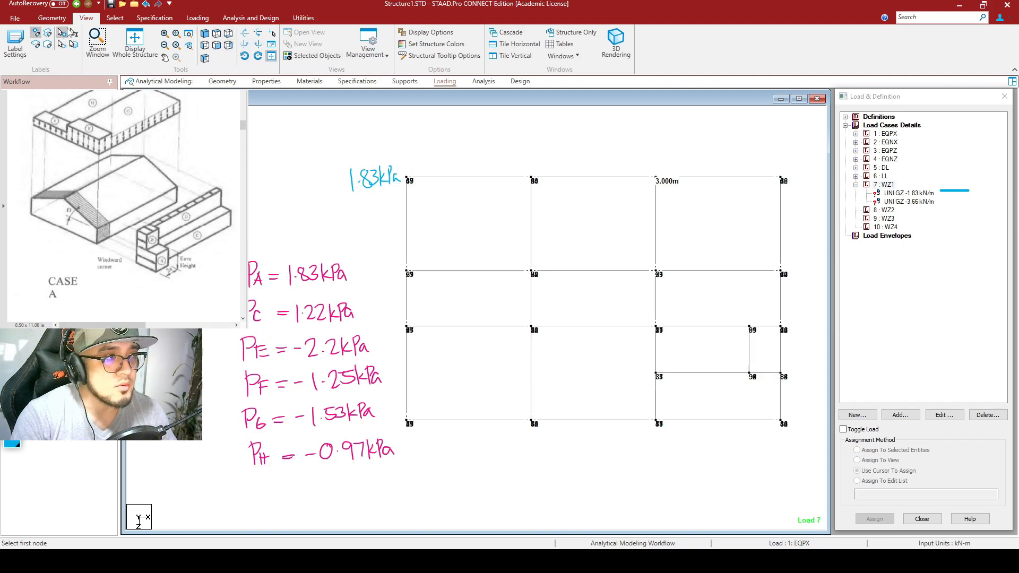
left_click(121, 19)
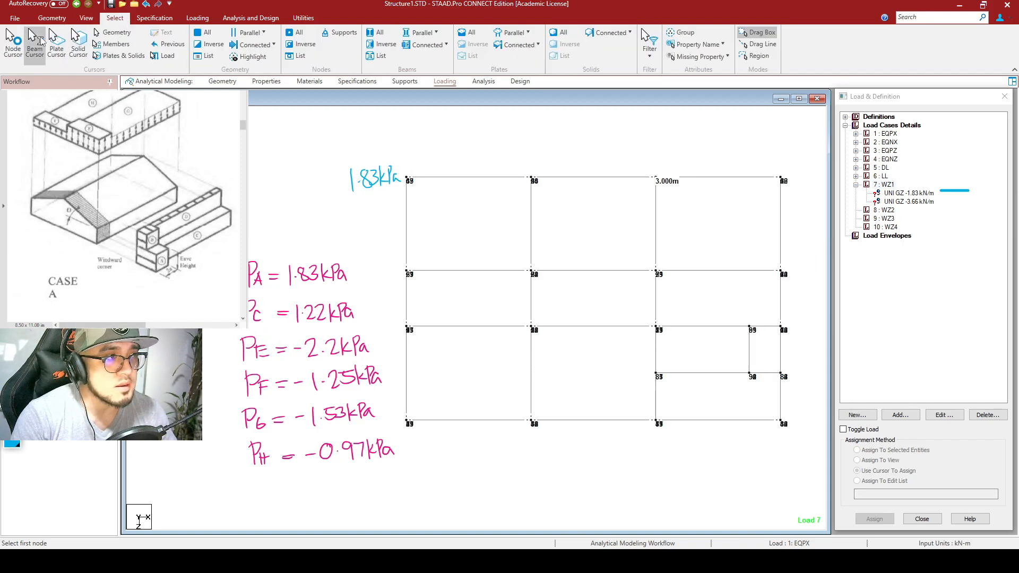
left_click_drag(415, 401, 781, 429)
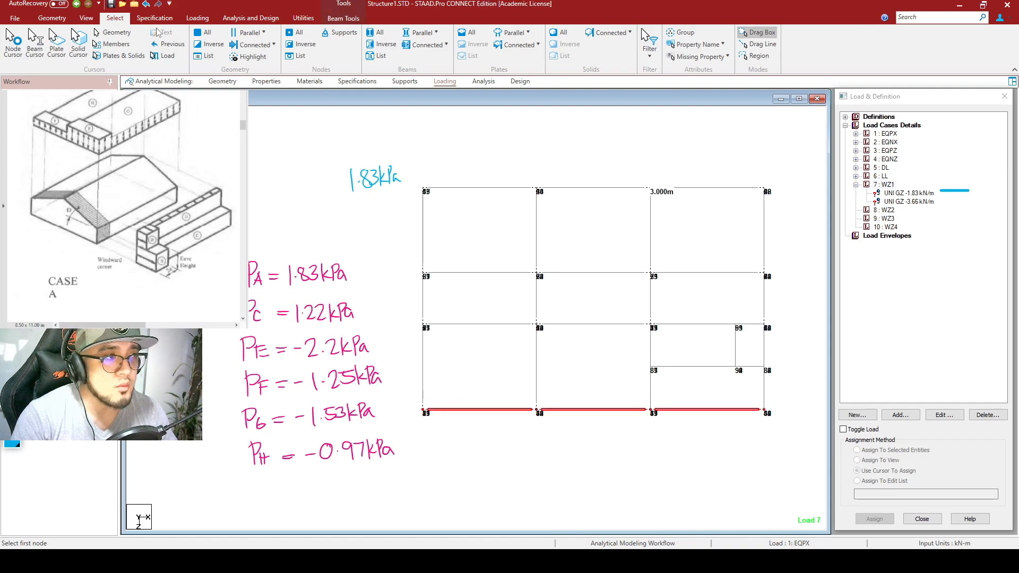
left_click(86, 17)
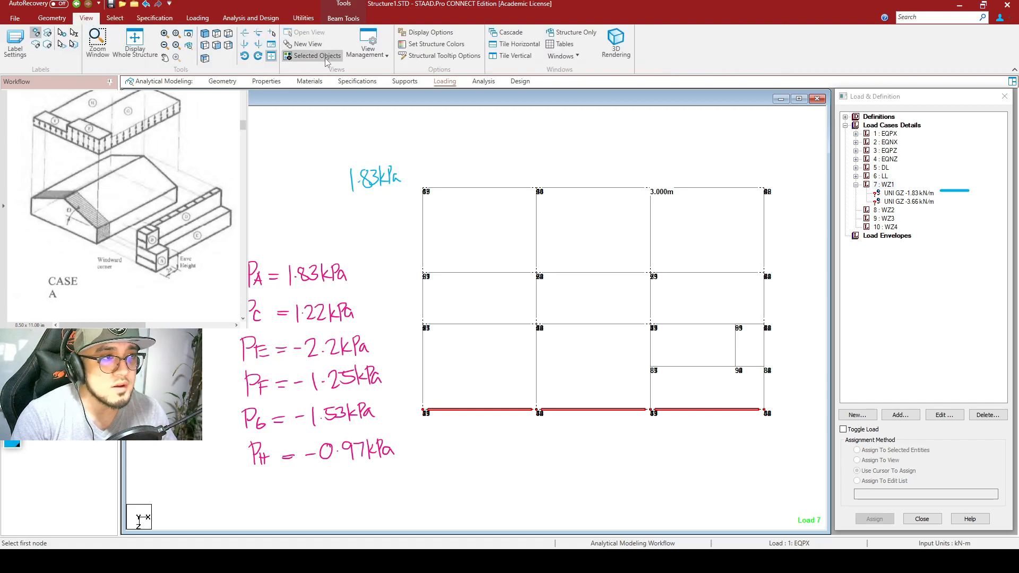
left_click(317, 56)
middle_click_drag(519, 309, 545, 304)
left_click(218, 46)
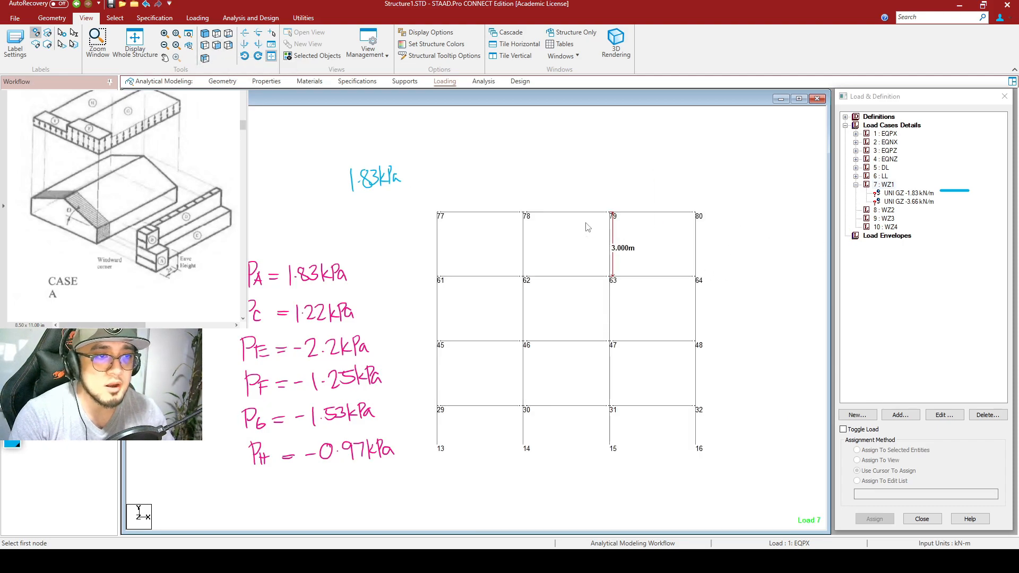
Step: Assign WZ1's -1.83 kN/m GZ load to the top and lowest beams between nodes 78–80 and 30–32
left_click_drag(510, 198, 719, 223)
left_click_drag(501, 395, 732, 420, "ctrl")
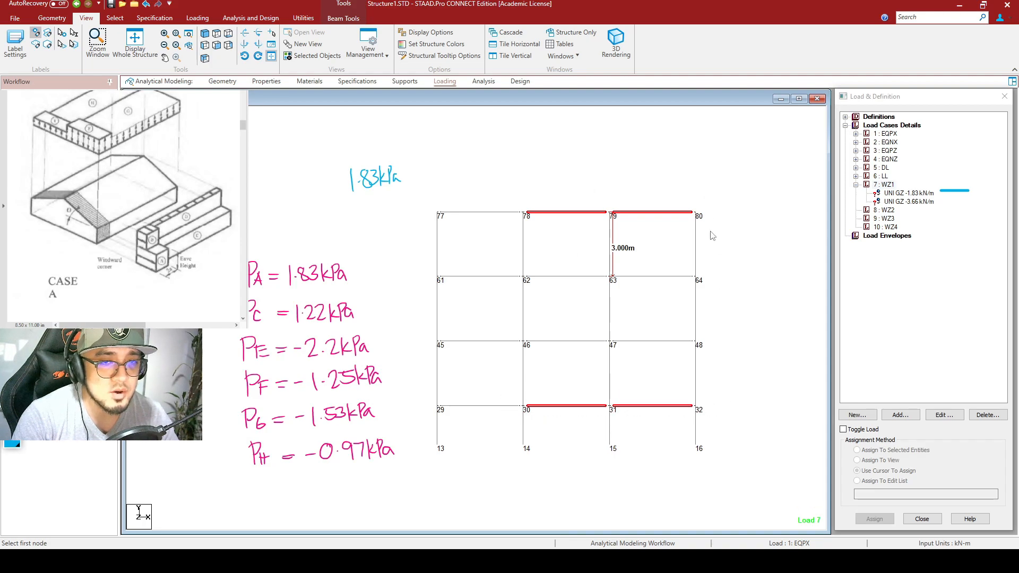
left_click(926, 193)
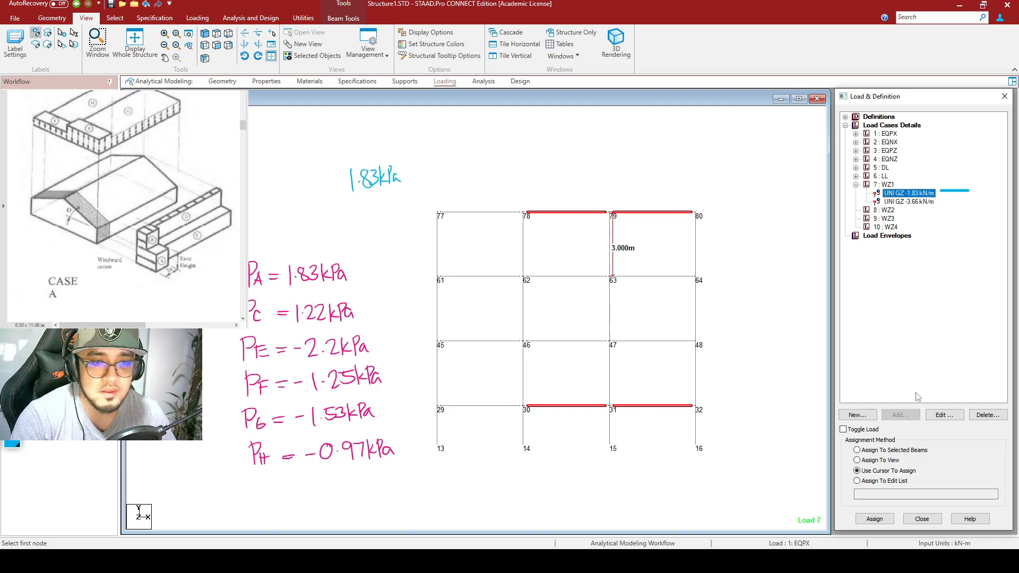
left_click(897, 451)
left_click(881, 519)
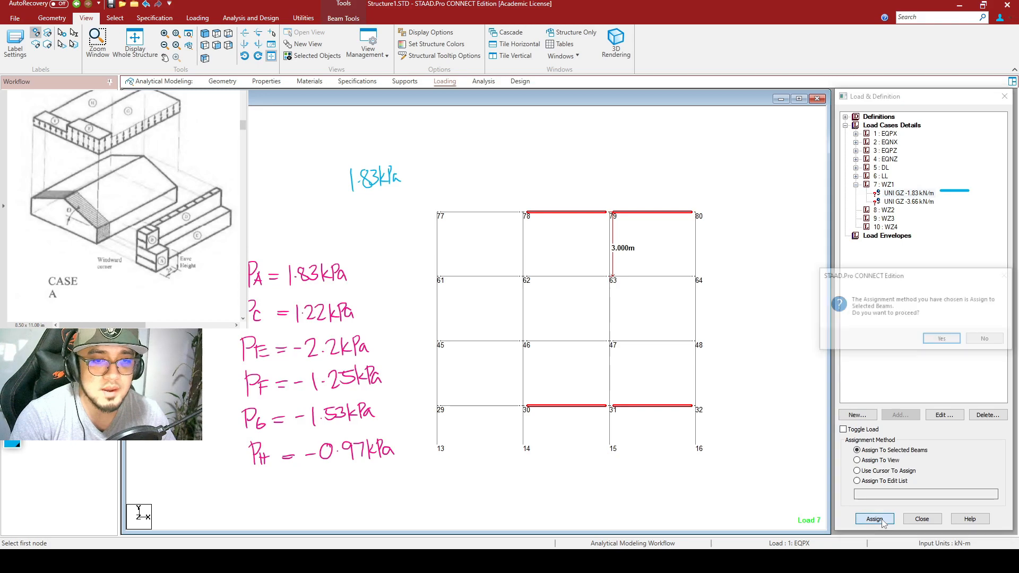
left_click(932, 343)
Step: Assign WZ1's -3.66 kN/m GZ load to the two intermediate-level beam rows between nodes 62–64 and 46–48
left_click_drag(678, 366, 644, 280)
left_click_drag(592, 366, 557, 255, "ctrl")
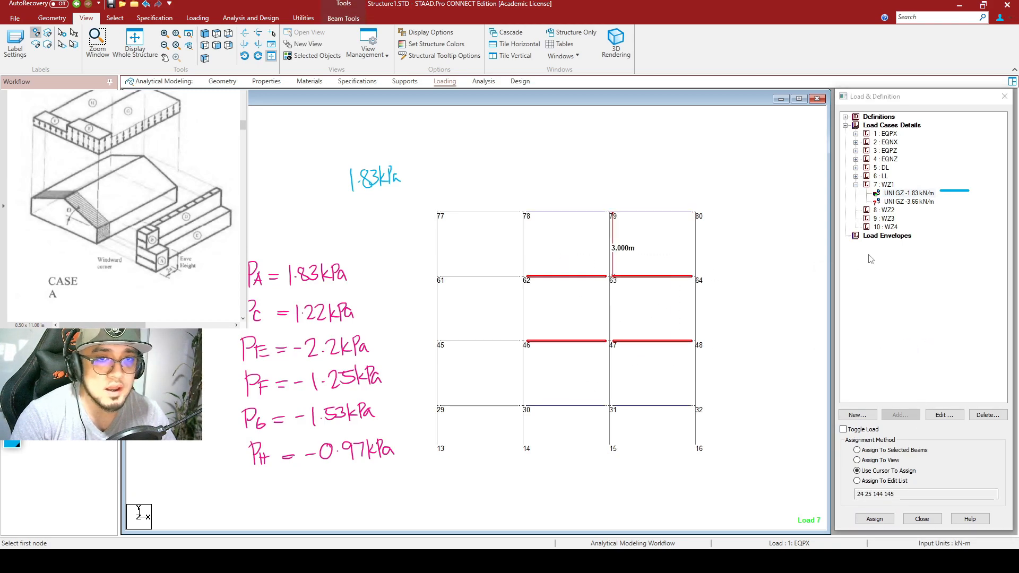
left_click(927, 203)
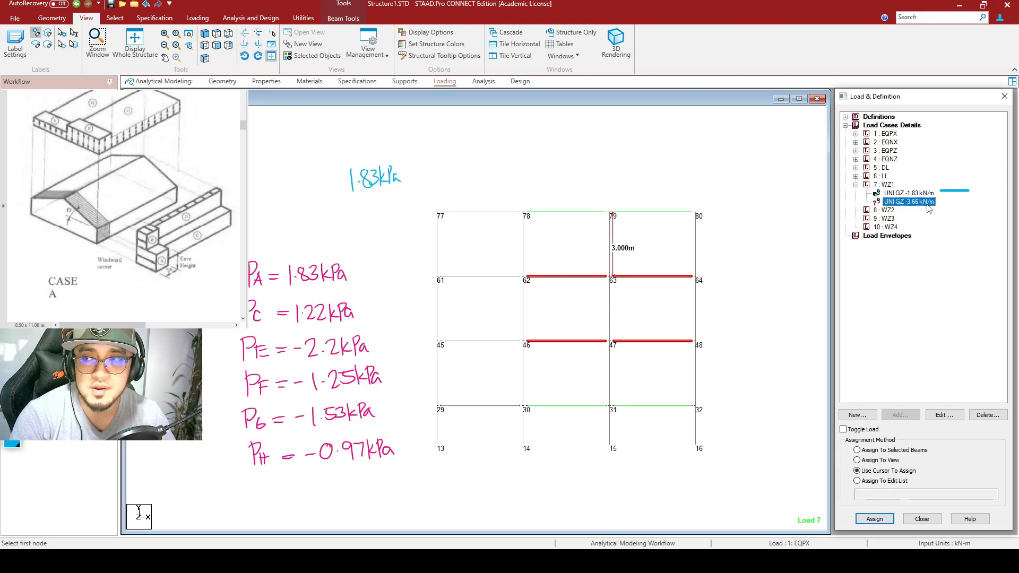
left_click(875, 518)
left_click(878, 451)
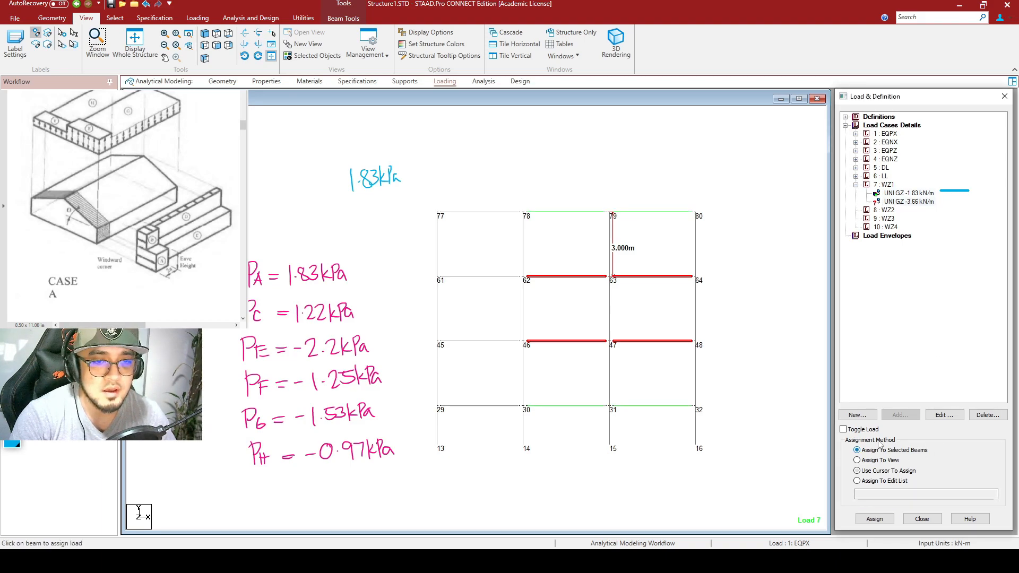
left_click(884, 511)
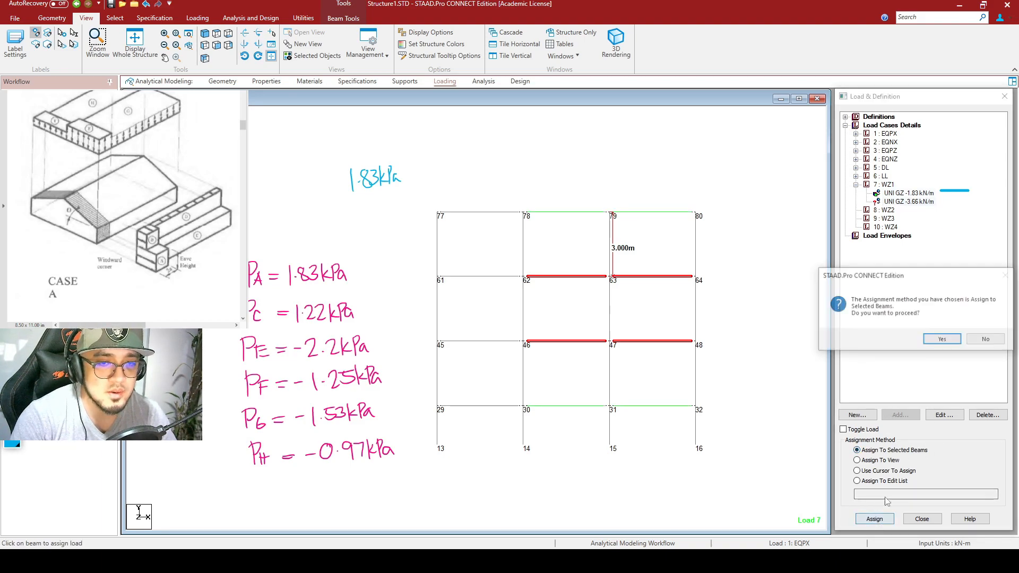
left_click(948, 343)
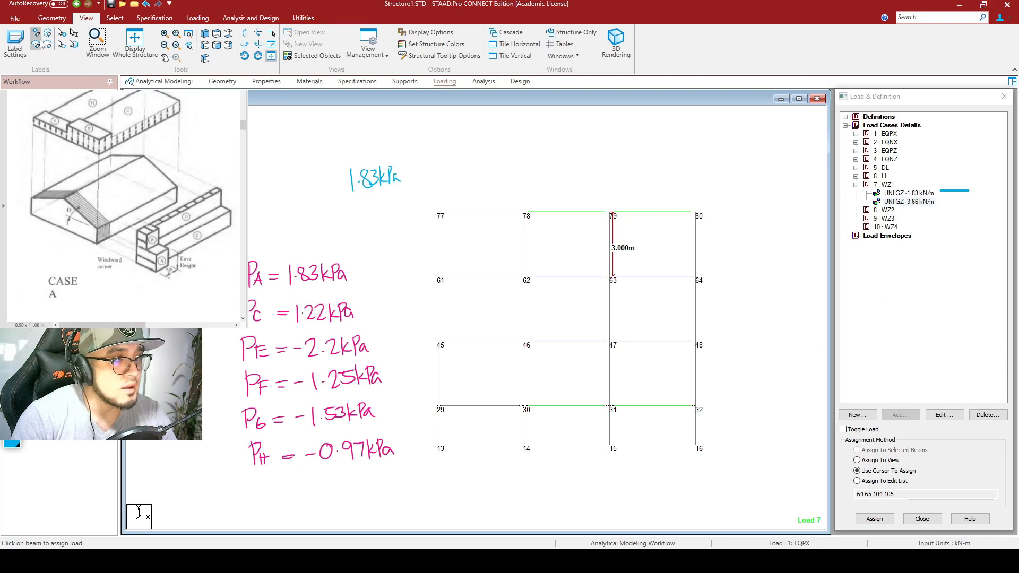
Step: Inspect the assigned member loads in isometric view and select the beam between nodes 61 and 62
left_click(207, 36)
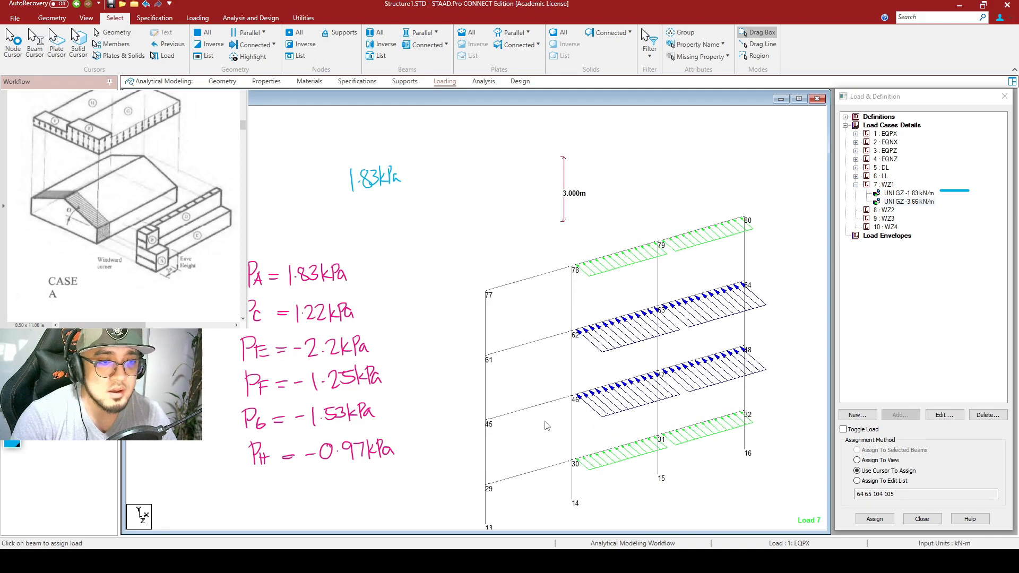
scroll(690, 321, "up", 3)
scroll(716, 438, "down", 2)
middle_click_drag(681, 400, 652, 357)
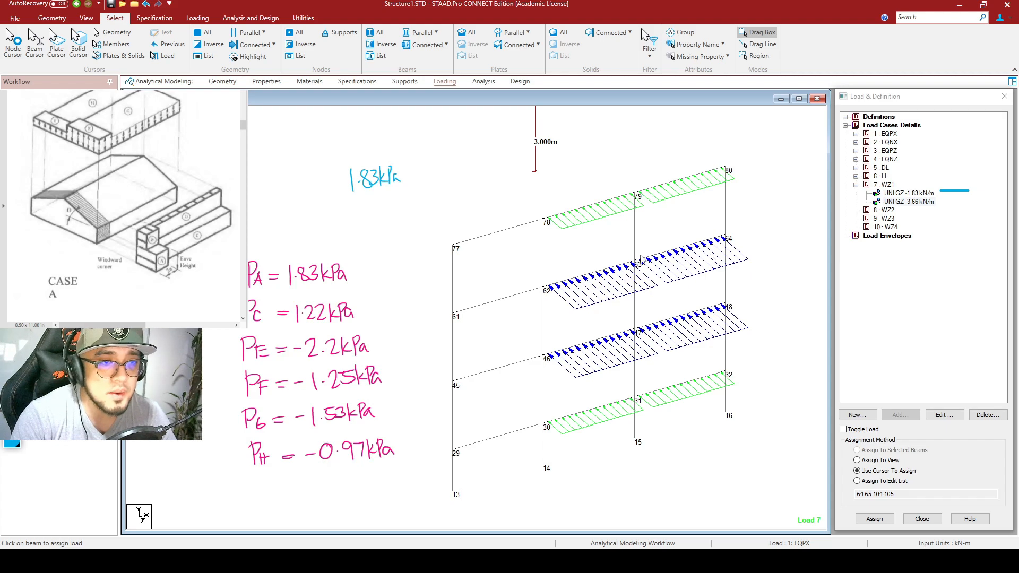
left_click(520, 294)
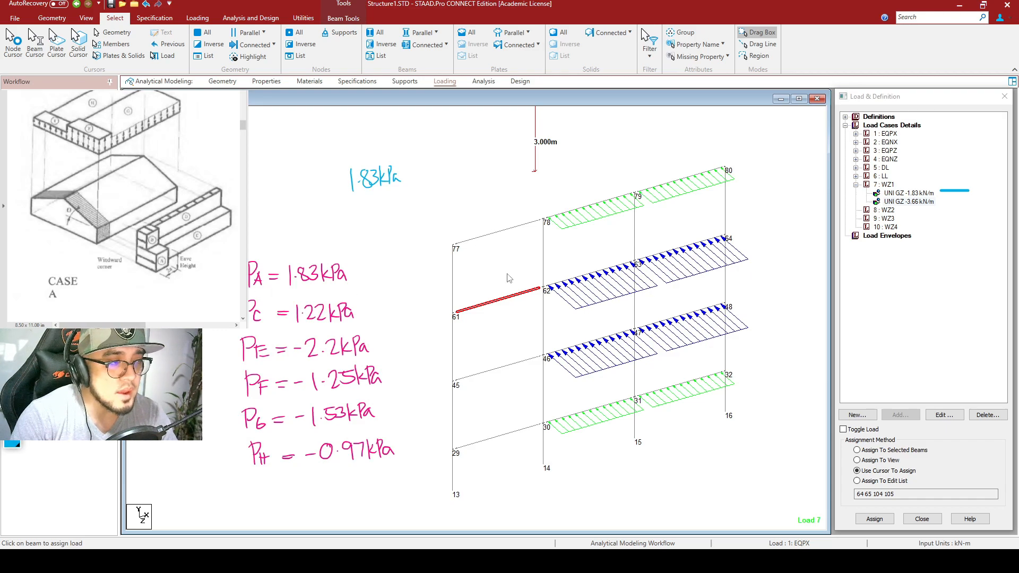
Step: Draw a blue vertical zone boundary through the first bay and label zones A and C, bracing zone C along the top
left_click_drag(494, 226, 498, 442)
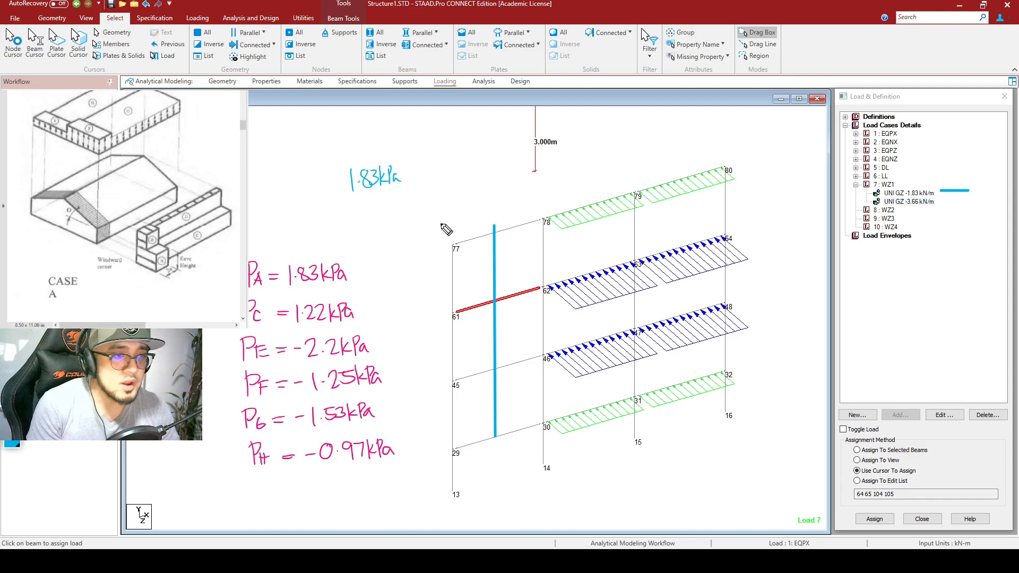
mouse_move(445, 225)
left_mouse_down()
mouse_move(461, 224)
mouse_move(459, 213)
left_mouse_up()
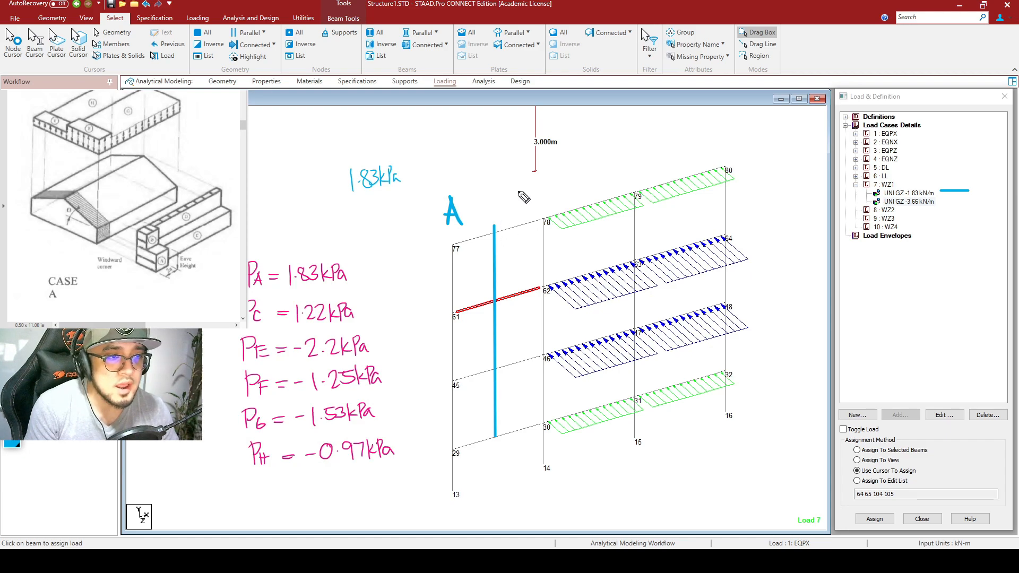
mouse_move(534, 184)
left_mouse_down()
mouse_move(546, 205)
mouse_move(610, 171)
mouse_move(711, 154)
mouse_move(715, 162)
left_mouse_up()
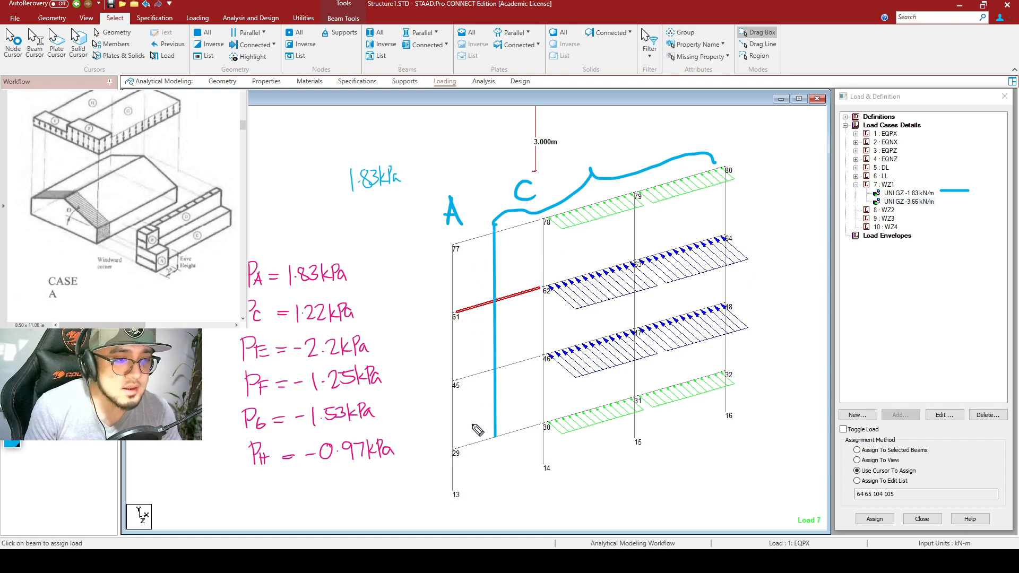
Step: Brace zone A's width below the lowest beam in blue and label it 1.8m
mouse_move(451, 450)
left_mouse_down()
mouse_move(469, 465)
mouse_move(493, 439)
left_mouse_up()
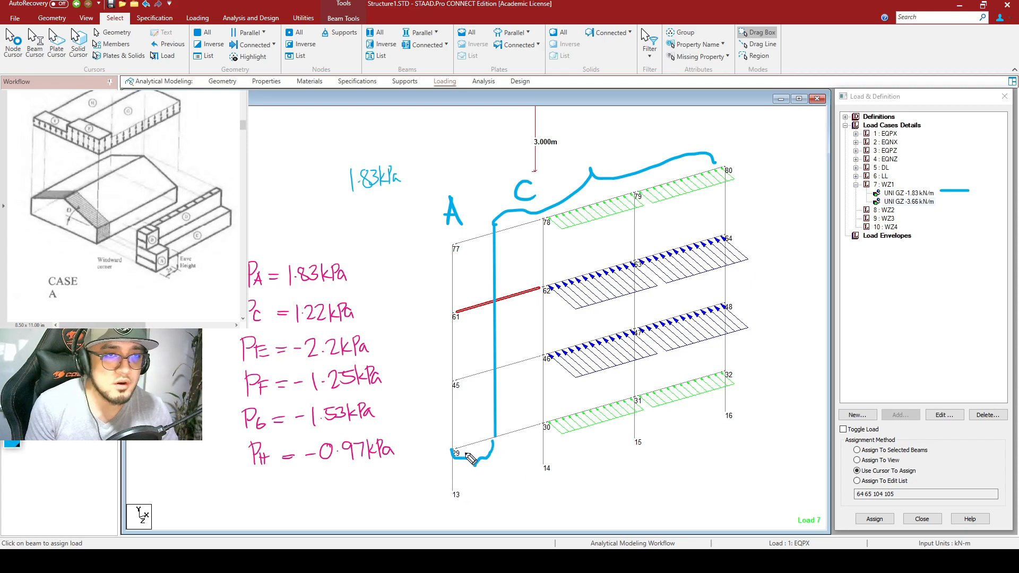
mouse_move(461, 487)
left_mouse_down()
mouse_move(460, 514)
mouse_move(481, 494)
left_mouse_up()
left_click(467, 501)
mouse_move(485, 508)
left_mouse_down()
mouse_move(491, 499)
mouse_move(497, 508)
left_mouse_up()
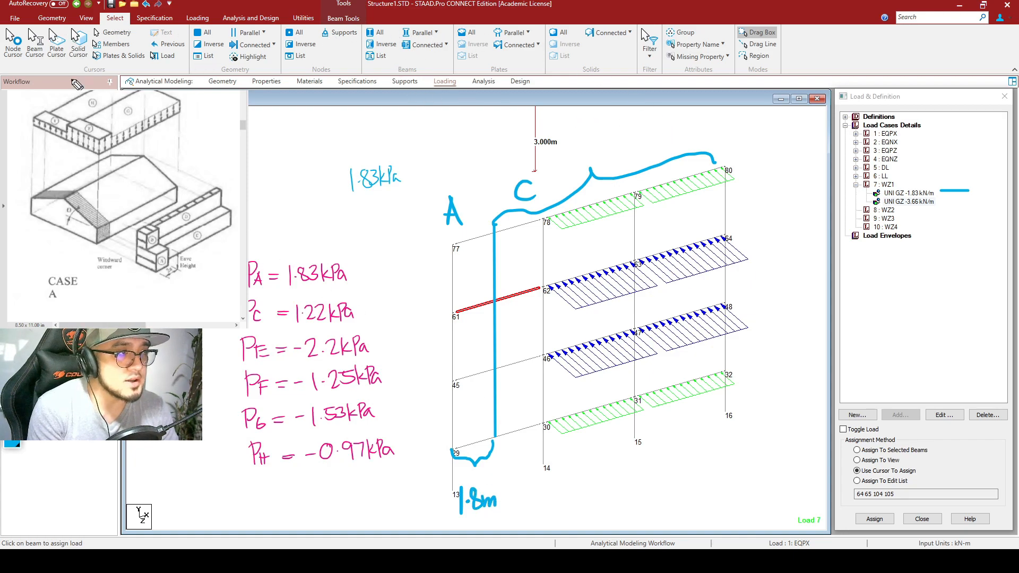
Step: Measure the distance between nodes 29 and 30 across the first bay
left_click(305, 18)
left_click(29, 44)
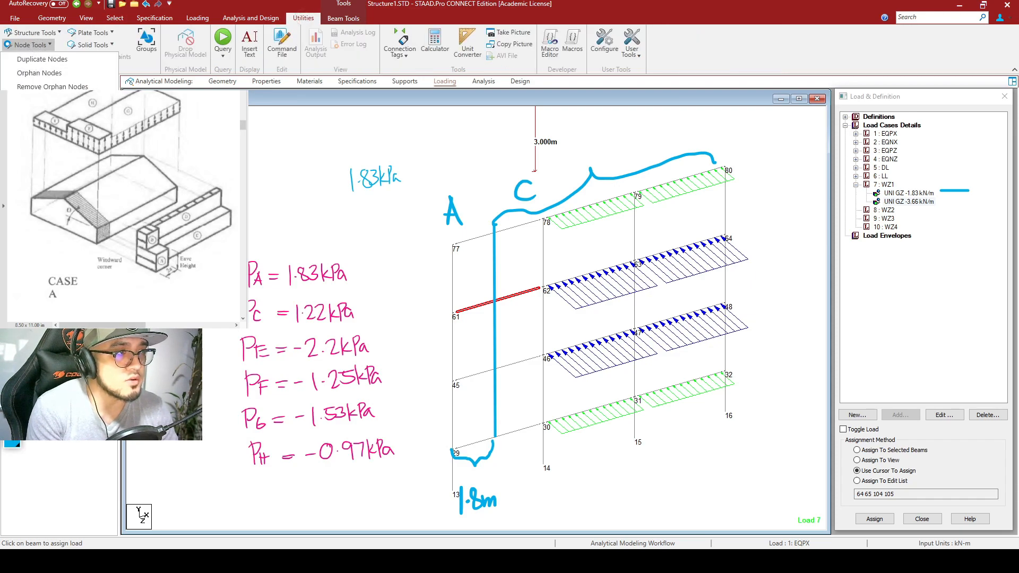
left_click(58, 101)
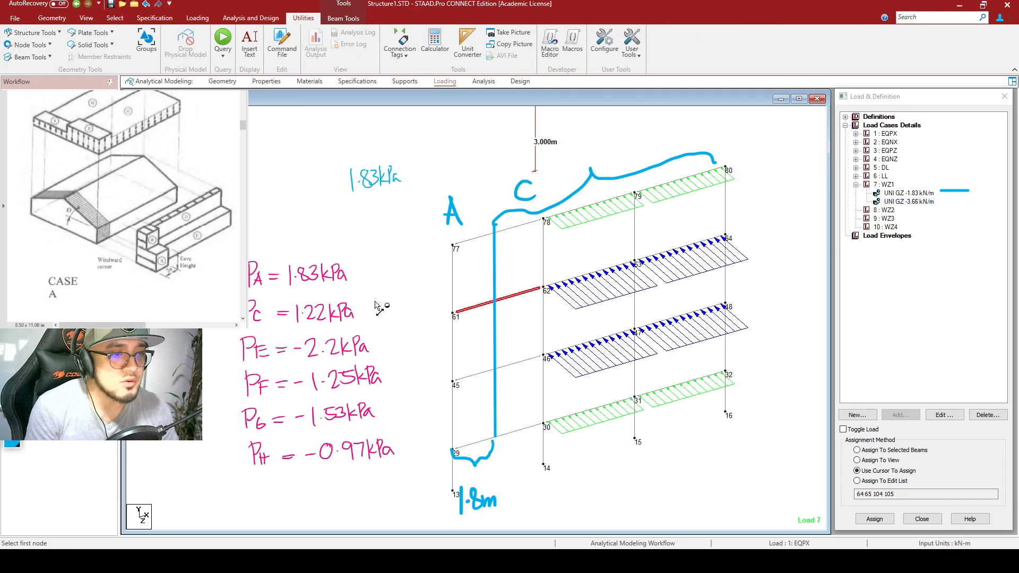
left_click(456, 452)
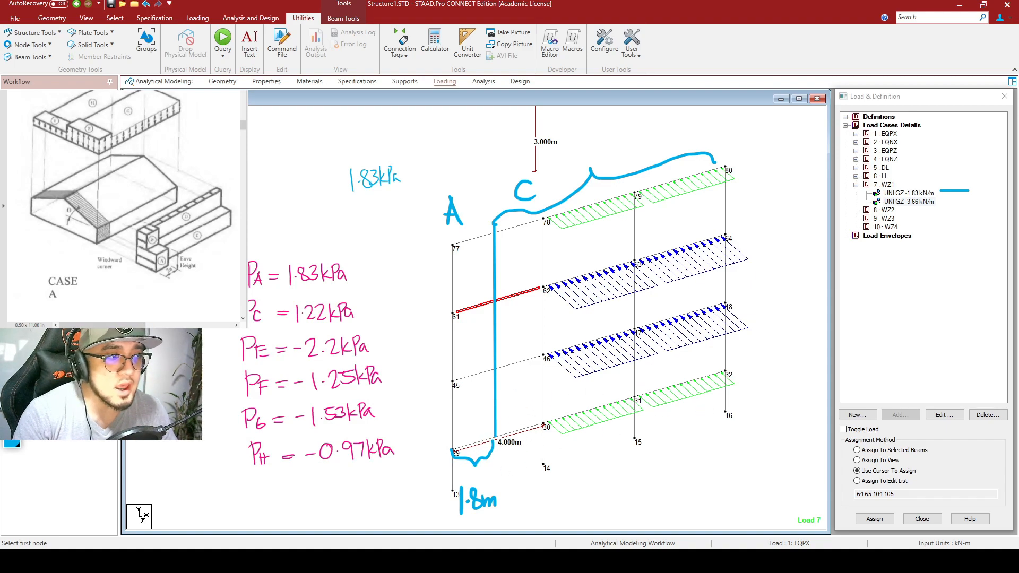
left_click(886, 187)
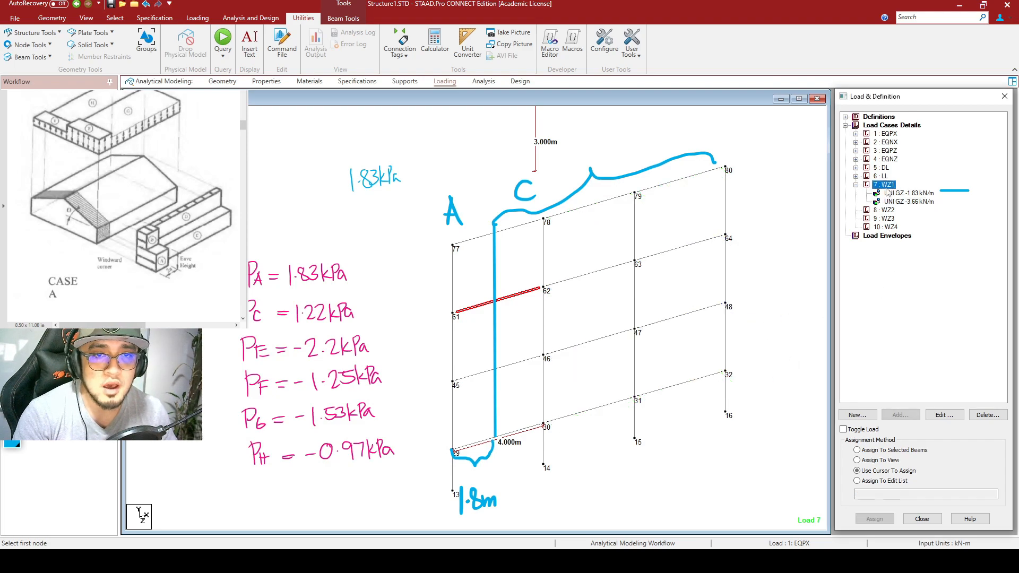
left_click(900, 414)
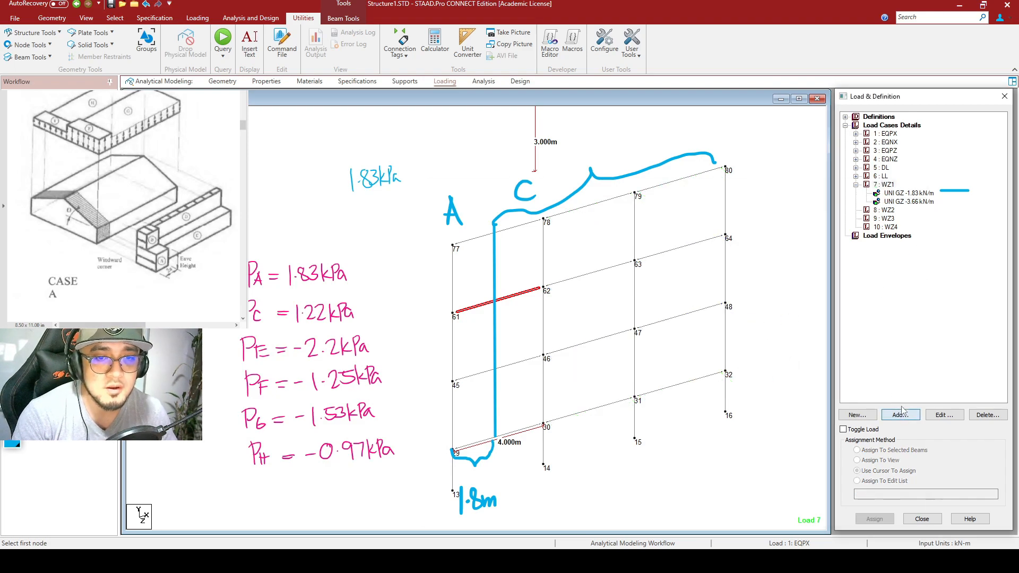
left_click_drag(563, 146, 814, 261)
left_click(600, 296)
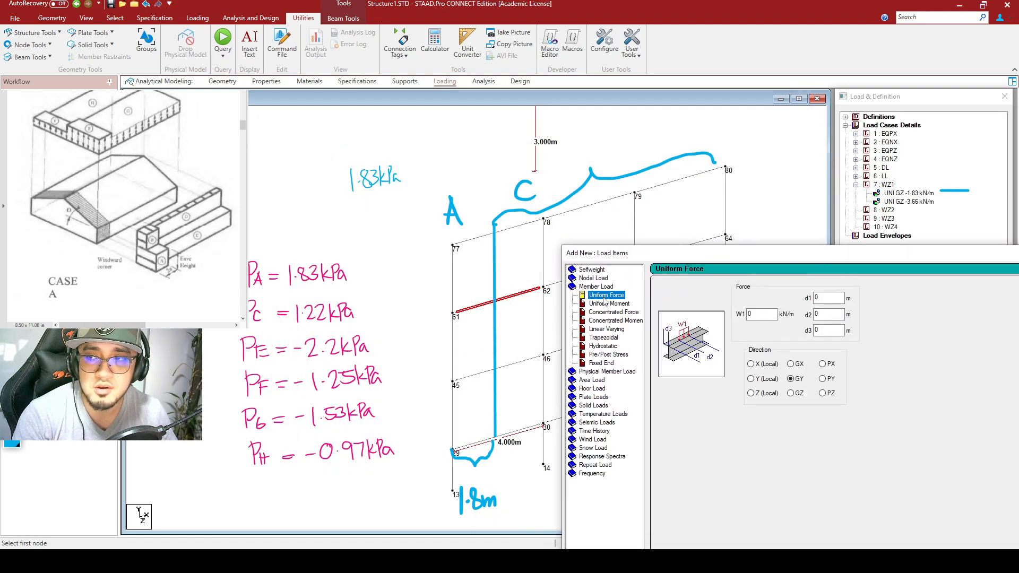
mouse_move(799, 259)
left_mouse_down()
mouse_move(1009, 429)
mouse_move(812, 252)
left_mouse_up()
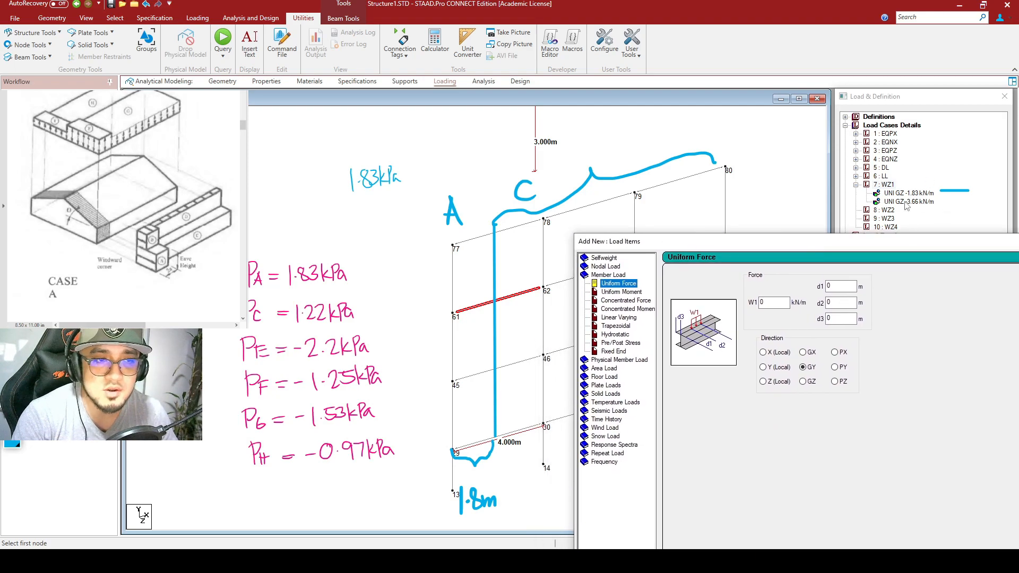
left_click(783, 302)
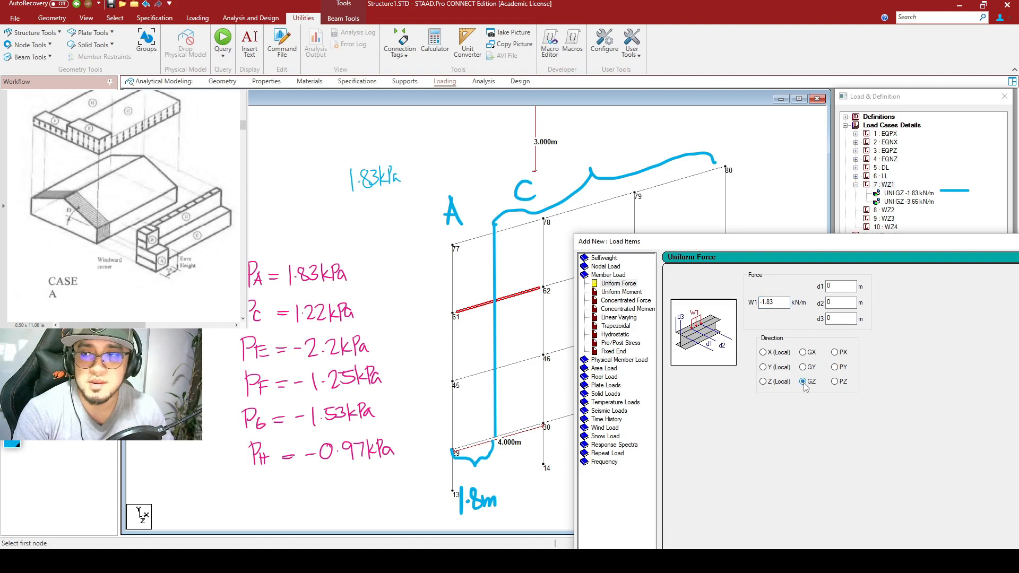
left_click(841, 287)
left_click(839, 304)
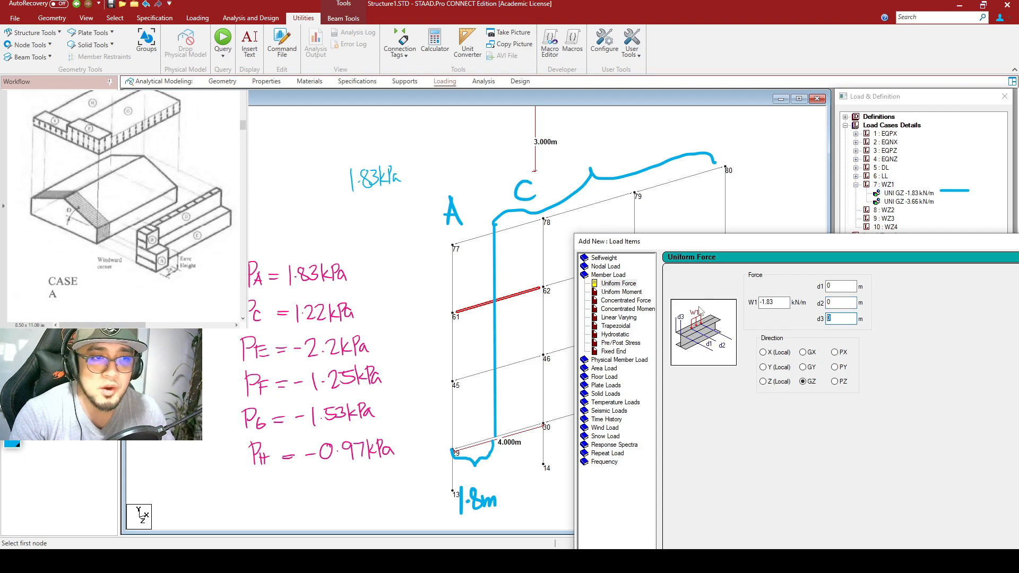
left_click(829, 302)
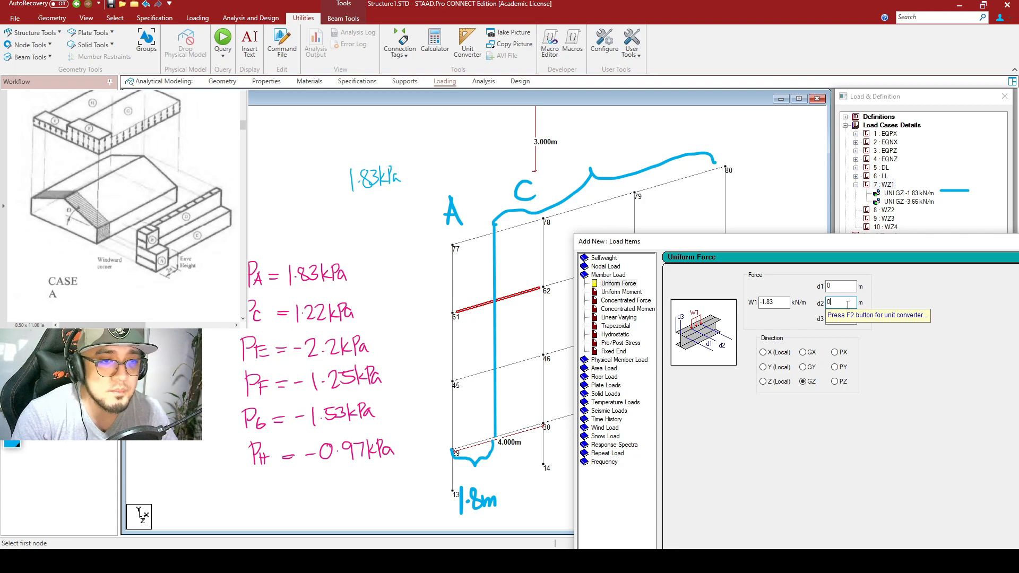
key("Escape")
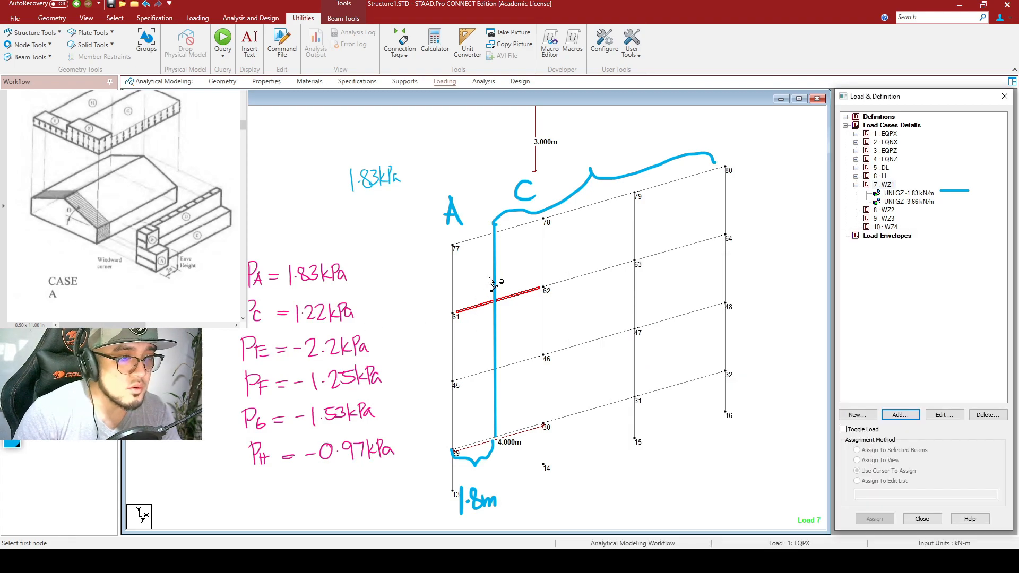
left_click(492, 483)
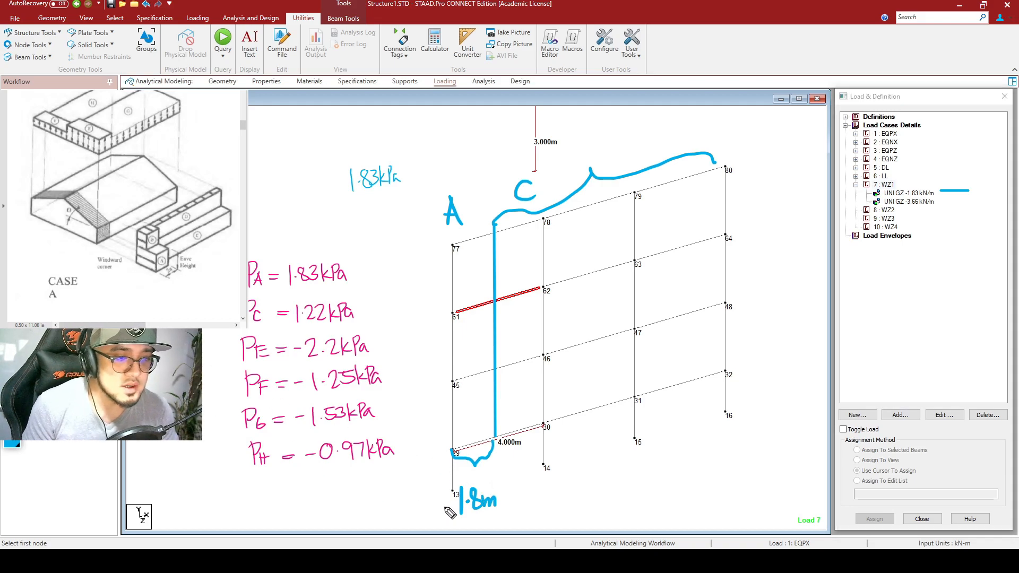
Step: Circle the 1.8m label, then brace the remainder of the first bay in blue and label it 2.2m, circled
mouse_move(499, 494)
left_mouse_down()
mouse_move(446, 501)
mouse_move(507, 515)
mouse_move(502, 491)
left_mouse_up()
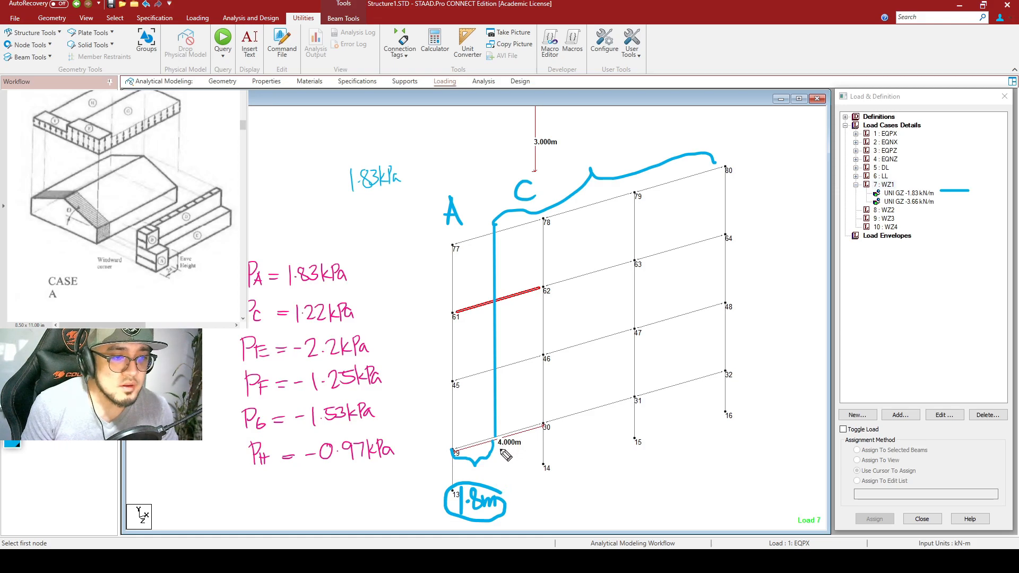
mouse_move(497, 438)
left_mouse_down()
mouse_move(525, 454)
mouse_move(545, 431)
left_mouse_up()
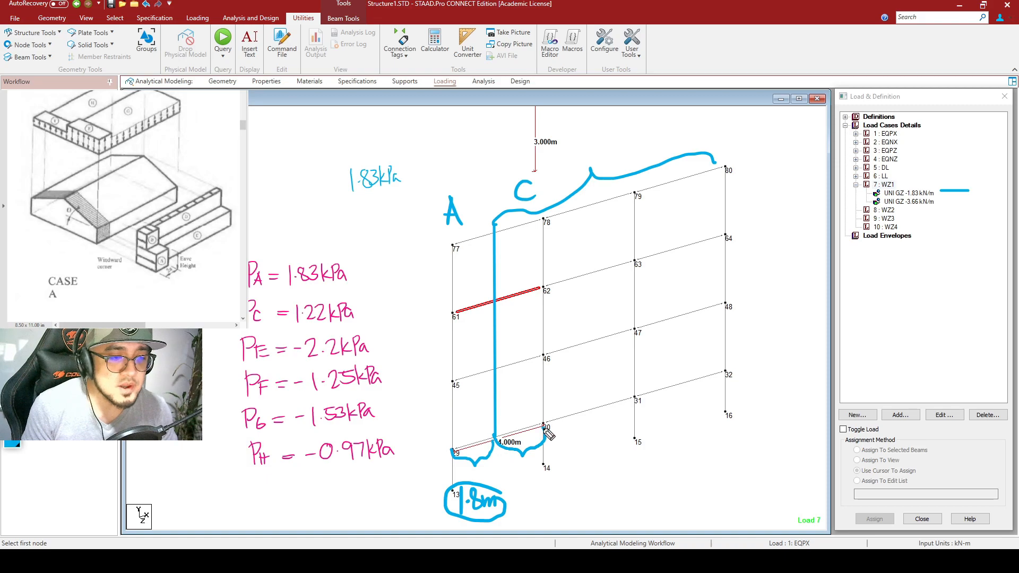
mouse_move(517, 477)
left_mouse_down()
mouse_move(531, 492)
mouse_move(565, 485)
mouse_move(536, 515)
mouse_move(510, 464)
left_mouse_up()
left_click(536, 492)
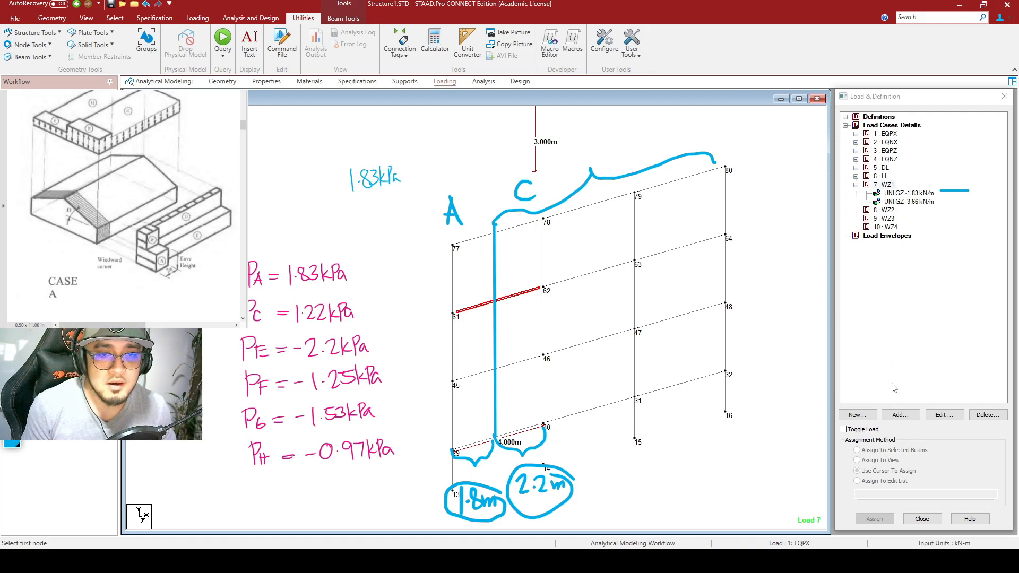
Step: Add a uniform member force of -1.83 kN/m in GZ to load case WZ1, with d1 1.8 m and d2 4 m
left_click(904, 418)
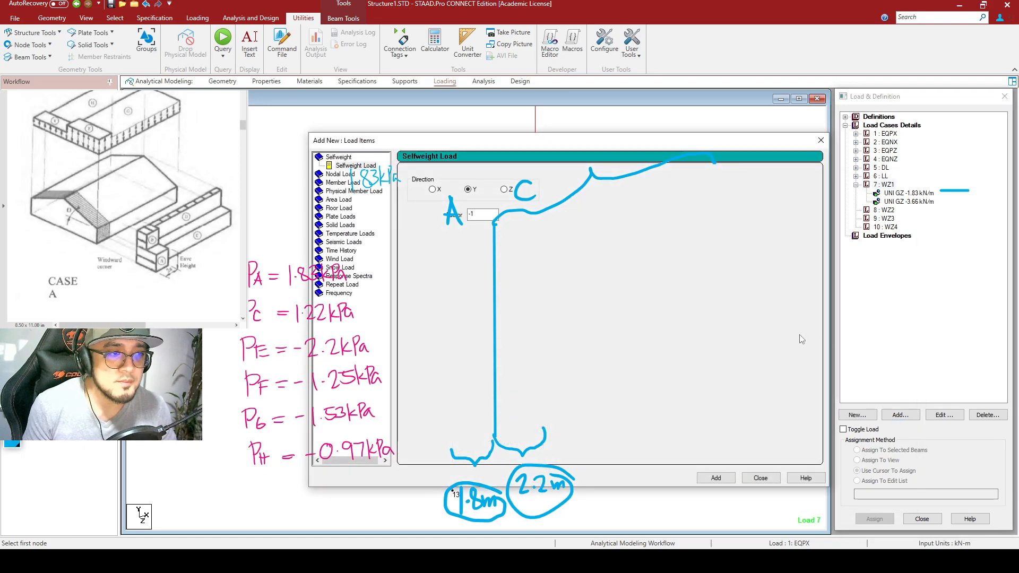
left_click_drag(506, 148, 801, 235)
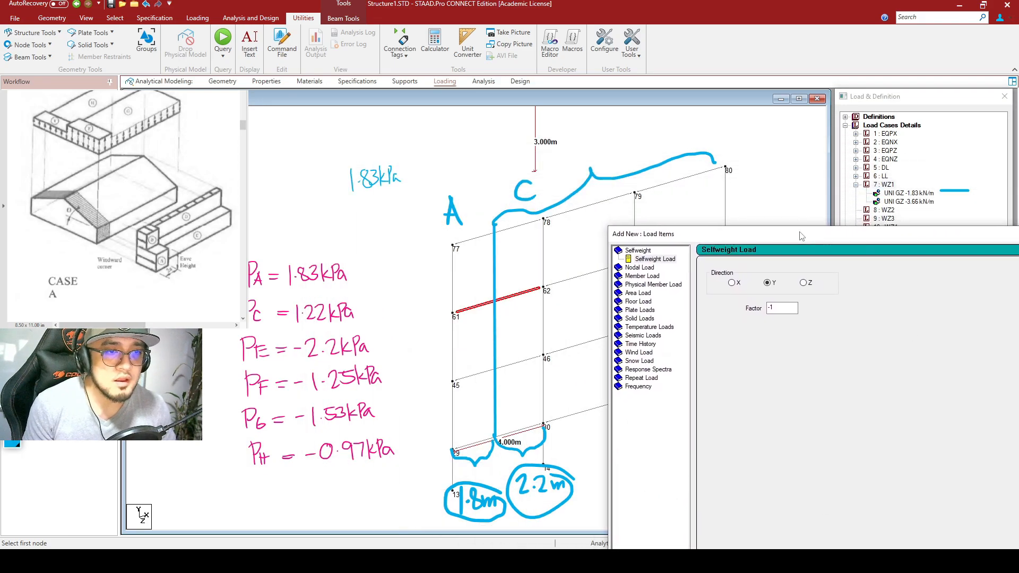
left_click(644, 276)
left_click_drag(823, 236, 796, 270)
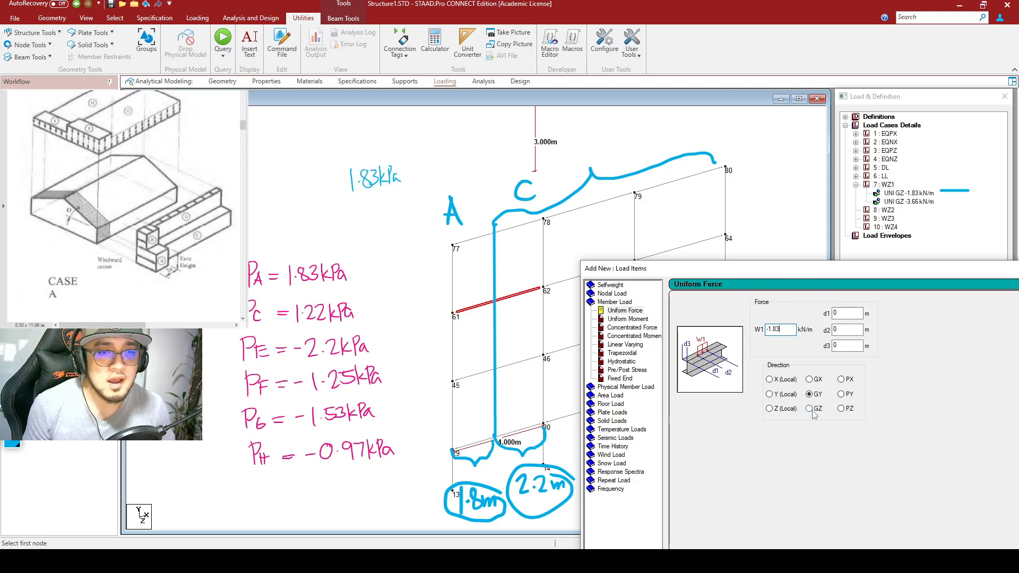
left_click(848, 314)
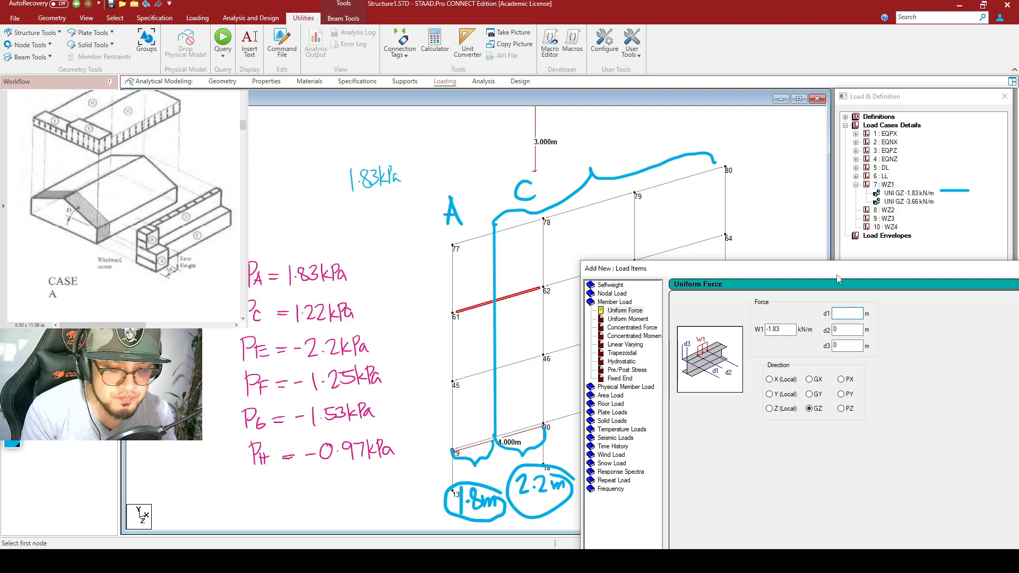
type("1.8")
left_click(841, 328)
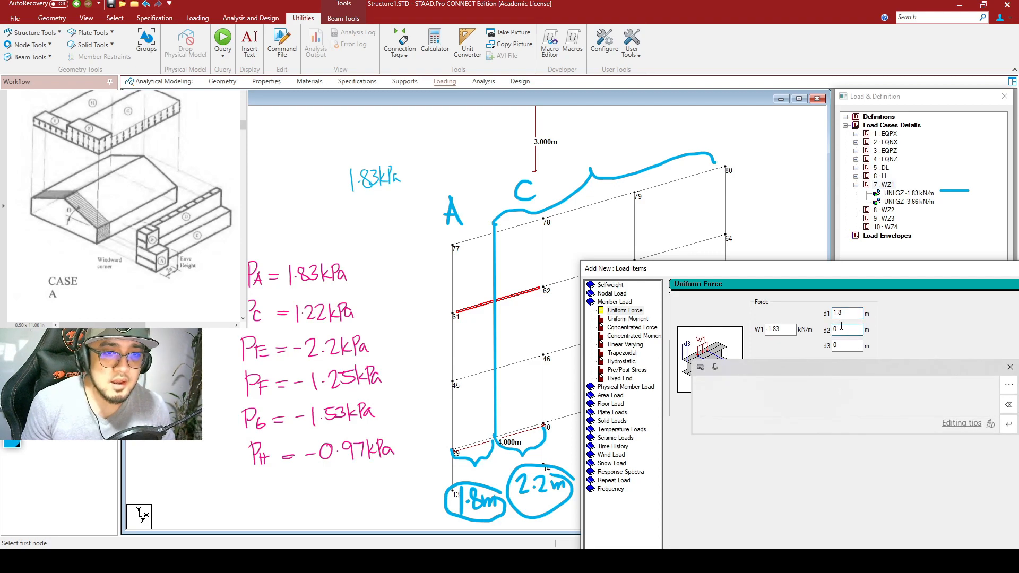
key("BackSpace")
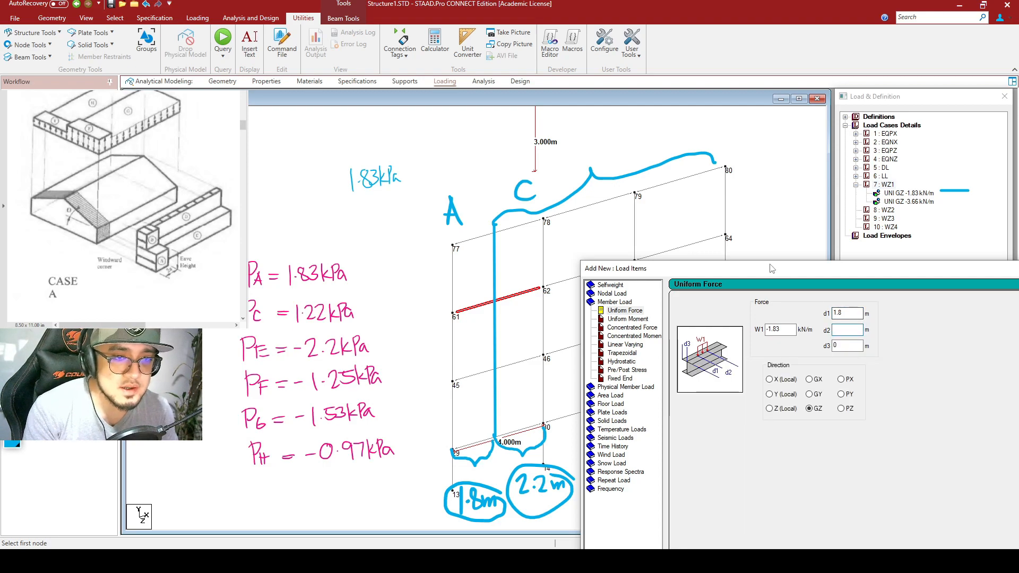
left_click_drag(774, 267, 799, 236)
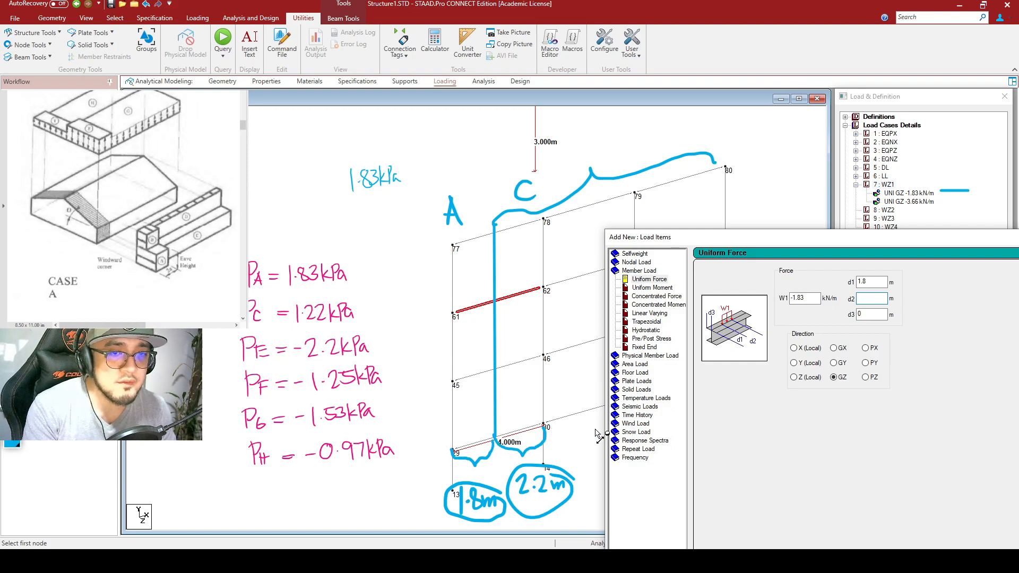
type("4")
left_click_drag(820, 237, 714, 134)
left_click(956, 471)
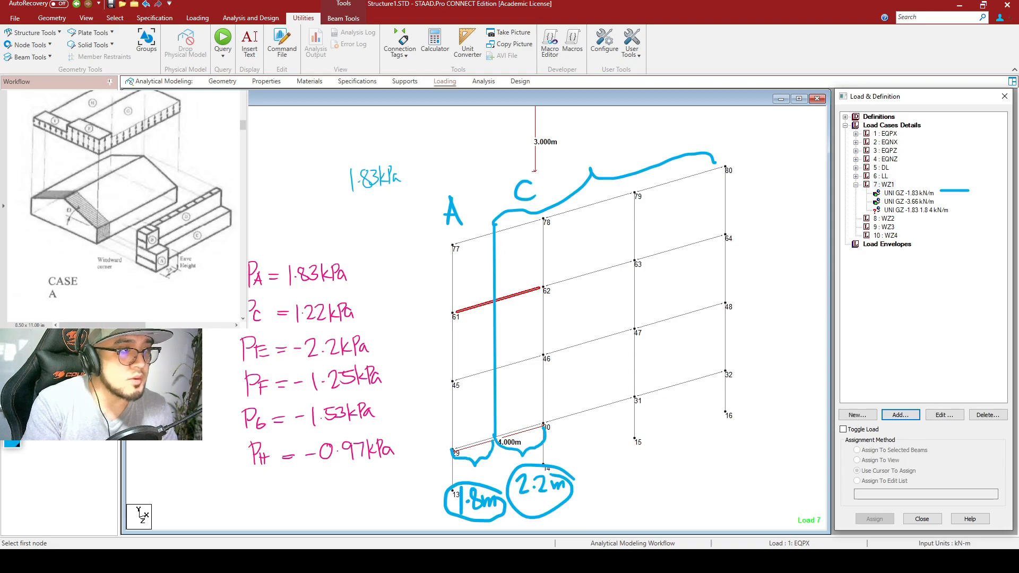
Step: Assign the partial -1.83 kN/m load to the beam between nodes 77 and 78 using the cursor
left_click(927, 211)
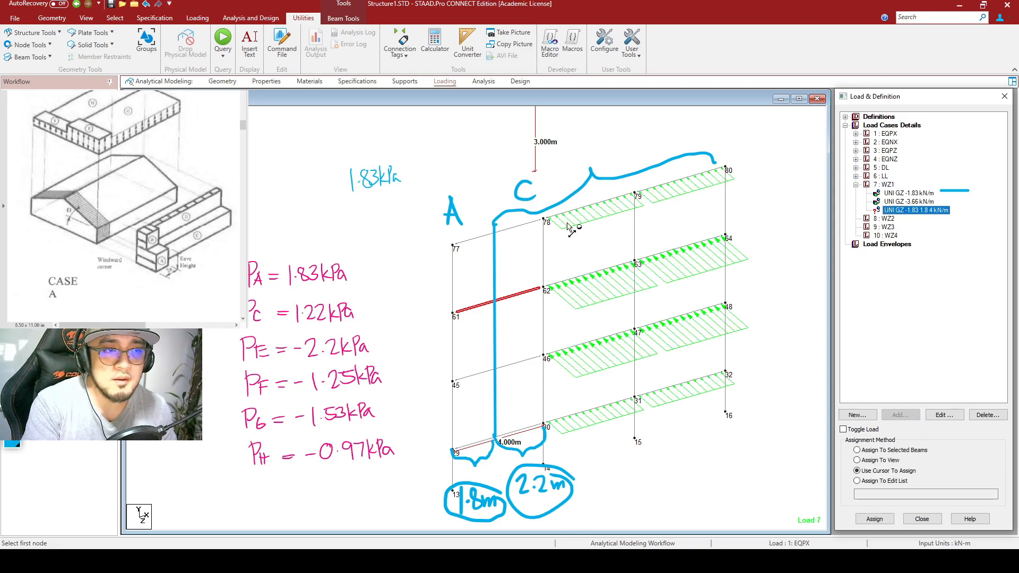
left_click(275, 292)
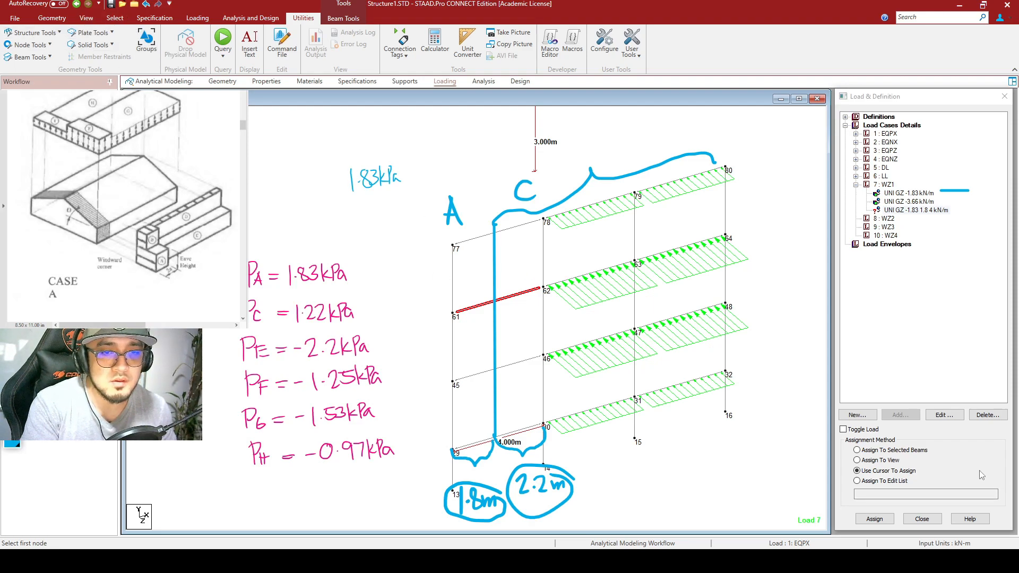
left_click(882, 475)
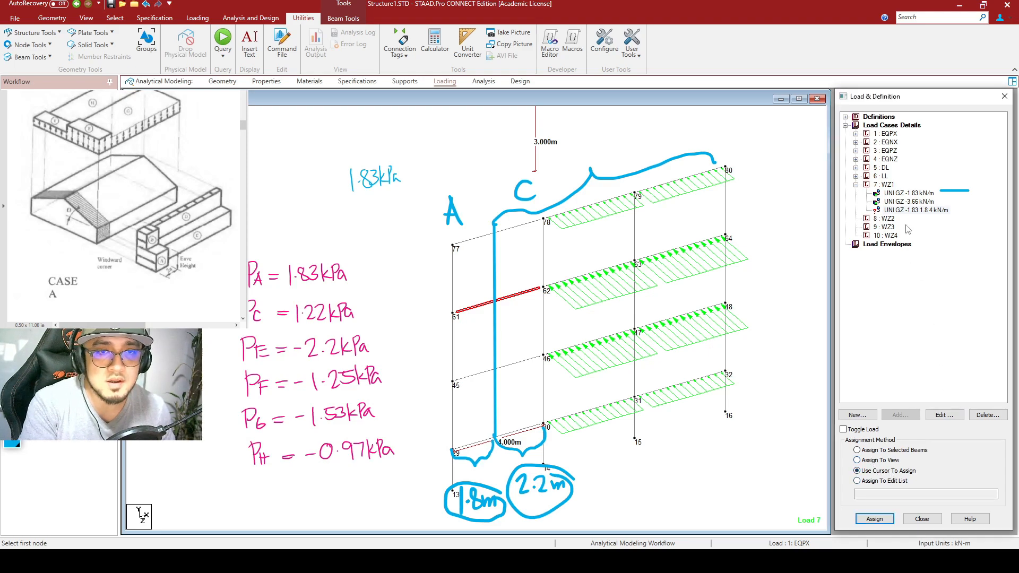
left_click(907, 210)
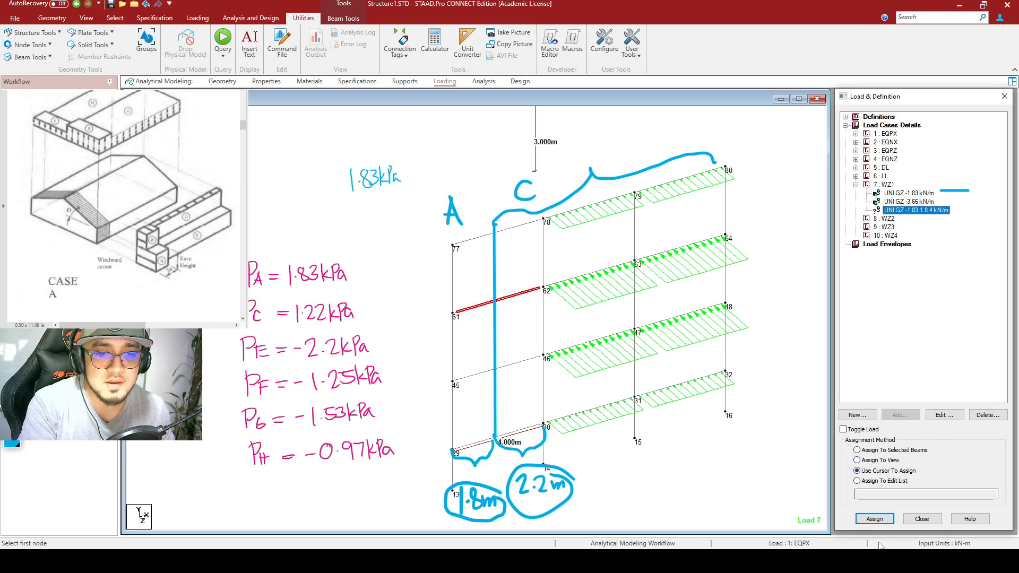
left_click(874, 519)
left_click(486, 239)
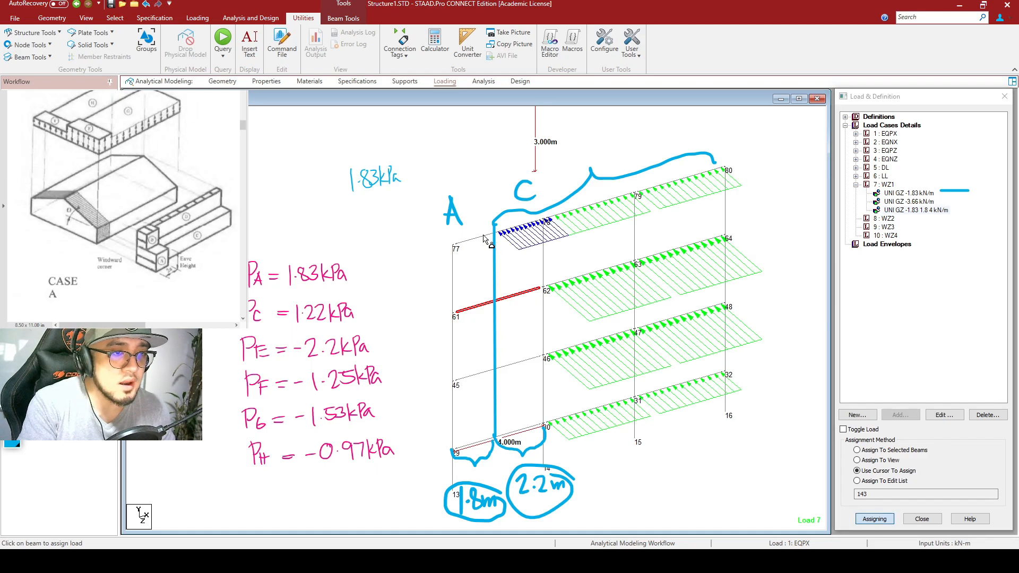
Step: Erase the blue zone annotations over the frame and examine the partial load on the beam between nodes 77 and 78
scroll(561, 278, "up", 3)
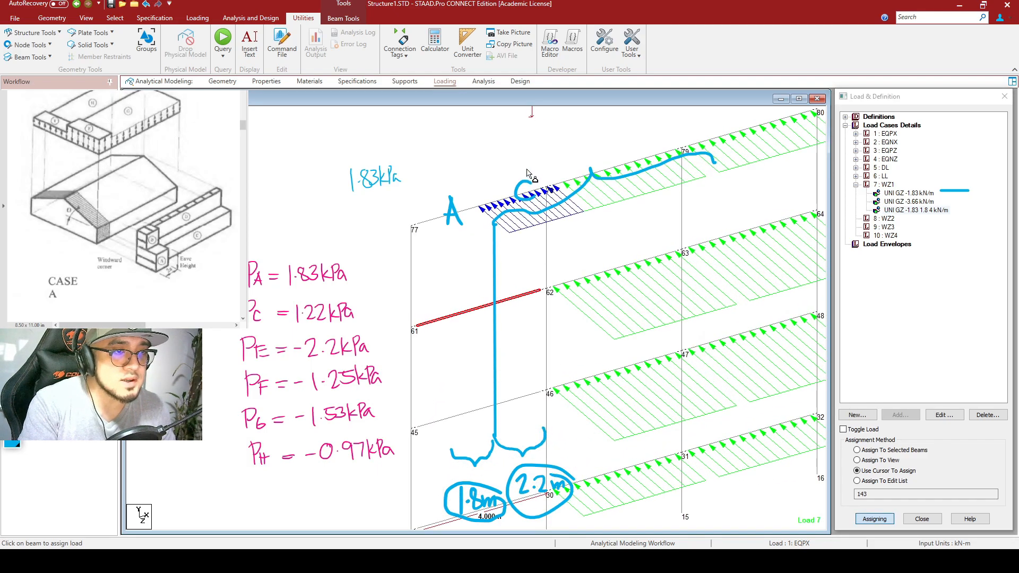
middle_click_drag(530, 176, 588, 240)
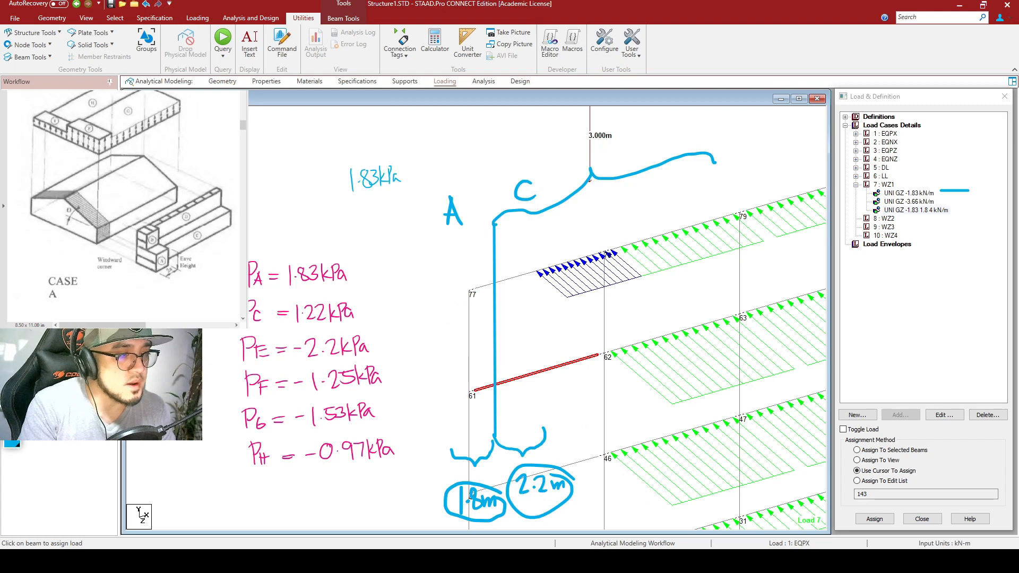
mouse_move(642, 163)
left_mouse_down()
mouse_move(478, 398)
mouse_move(568, 454)
mouse_move(502, 457)
mouse_move(508, 193)
mouse_move(452, 209)
left_mouse_up()
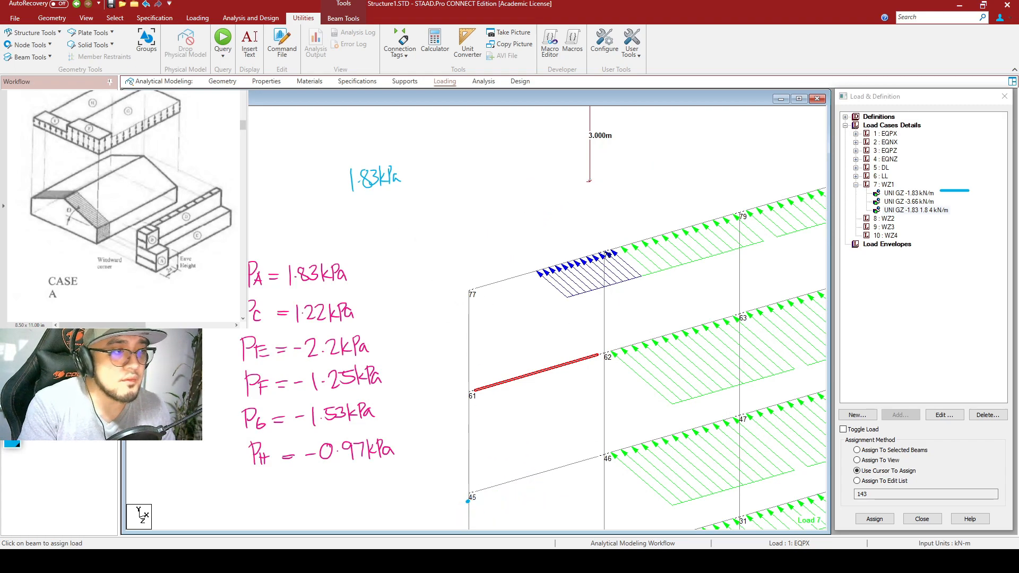
middle_click_drag(706, 304, 663, 340)
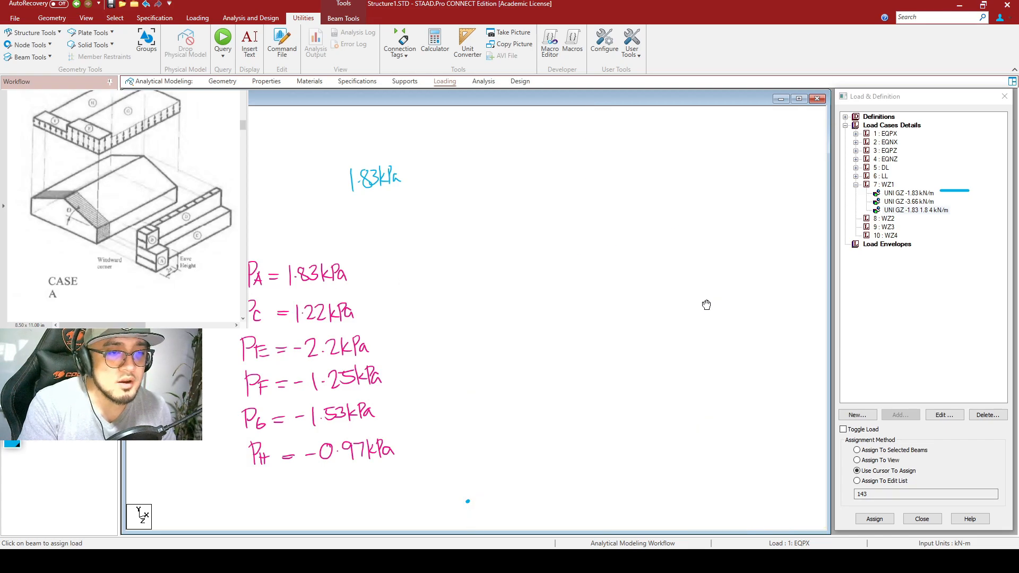
scroll(566, 265, "up", 3)
middle_click_drag(600, 221, 610, 230)
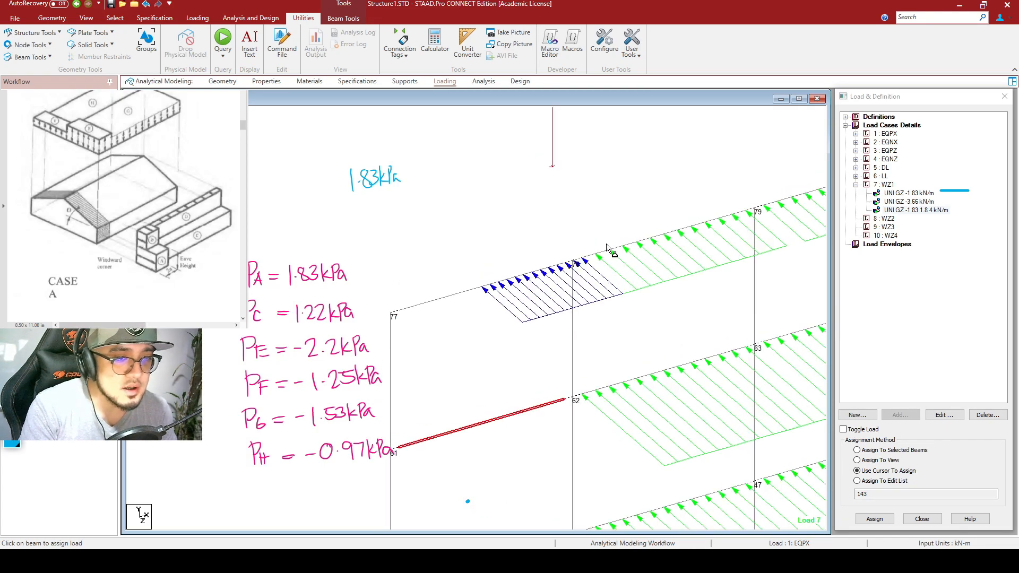
middle_click_drag(644, 348, 562, 282)
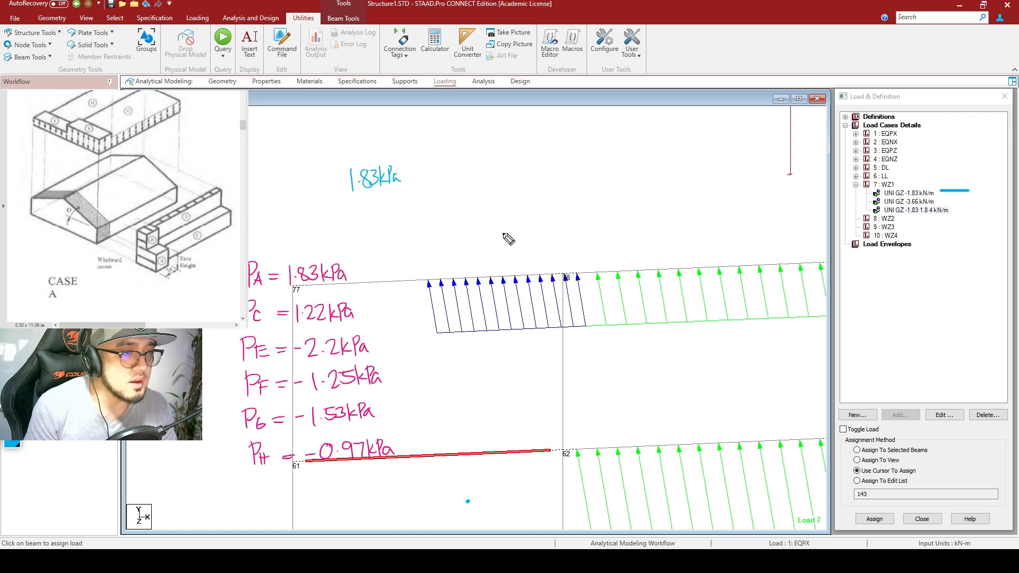
mouse_move(565, 266)
left_mouse_down()
mouse_move(567, 279)
mouse_move(581, 268)
left_mouse_up()
key("ctrl+z")
key("ctrl+z")
Step: Review the force, distance and direction settings of the partial uniform load in WZ1
middle_click_drag(455, 387, 613, 347)
scroll(622, 317, "down", 1)
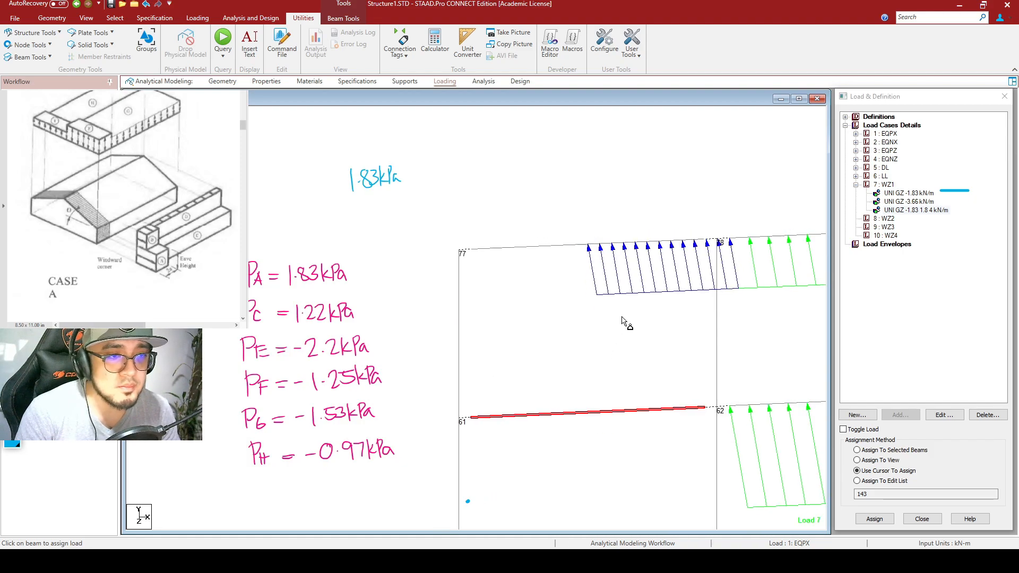
left_click(923, 211)
double_click(920, 211)
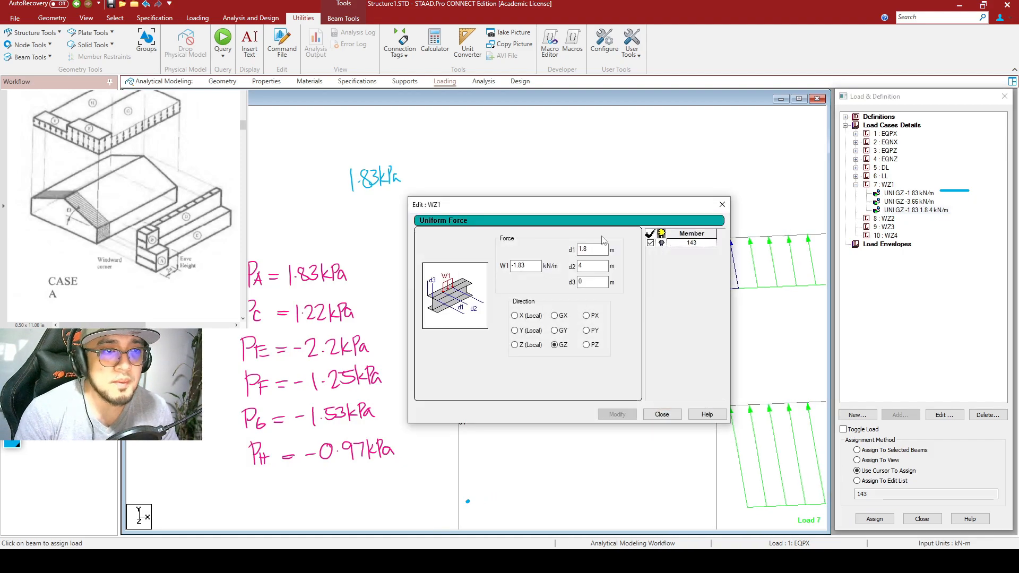
double_click(597, 248)
left_click(596, 247)
left_click(597, 248)
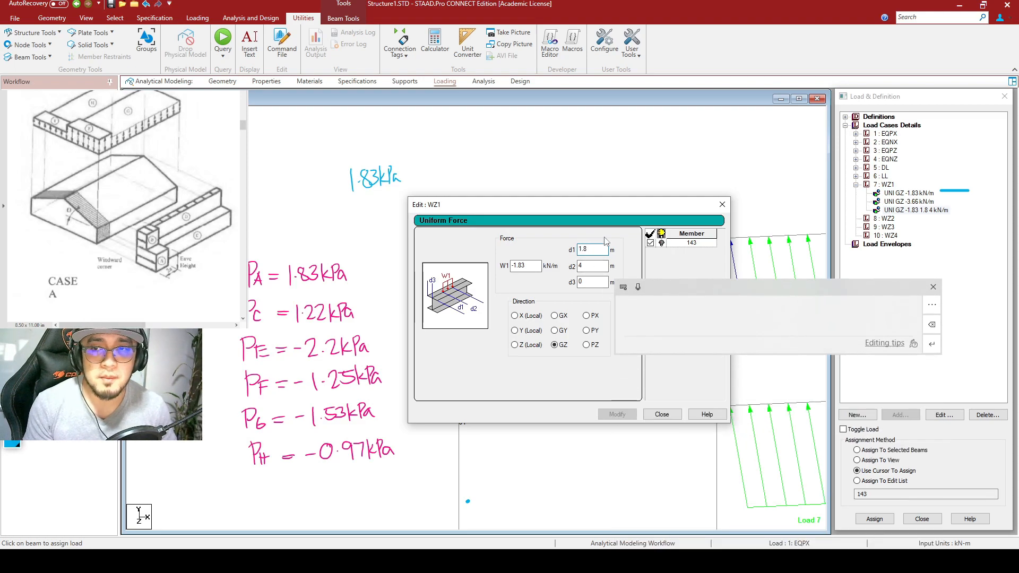
left_click(932, 287)
left_click(662, 414)
scroll(482, 250, "up", 1)
mouse_move(439, 227)
left_mouse_down()
mouse_move(426, 233)
mouse_move(447, 240)
mouse_move(442, 227)
mouse_move(430, 230)
left_mouse_up()
key("ctrl+shift+6")
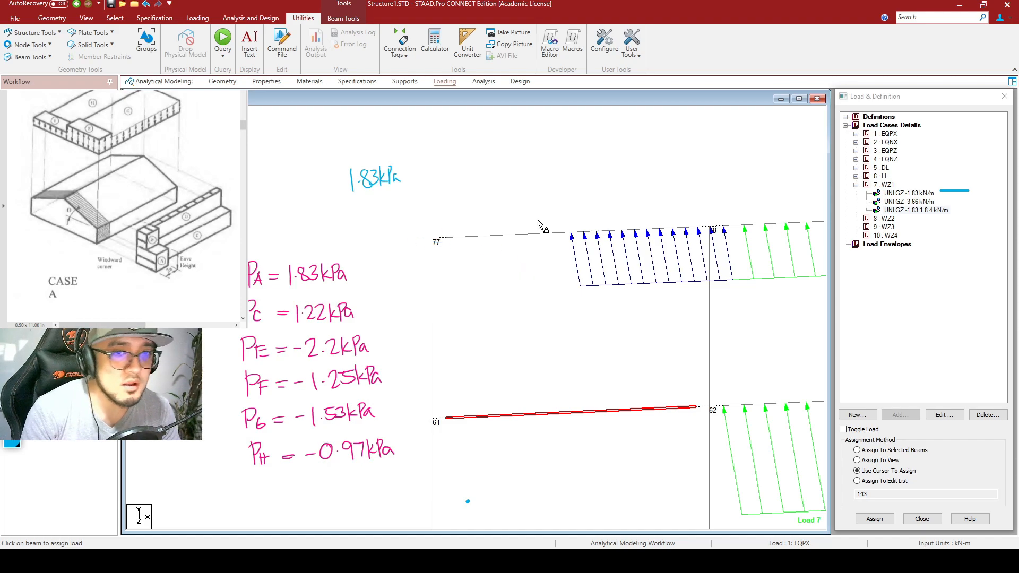
double_click(896, 210)
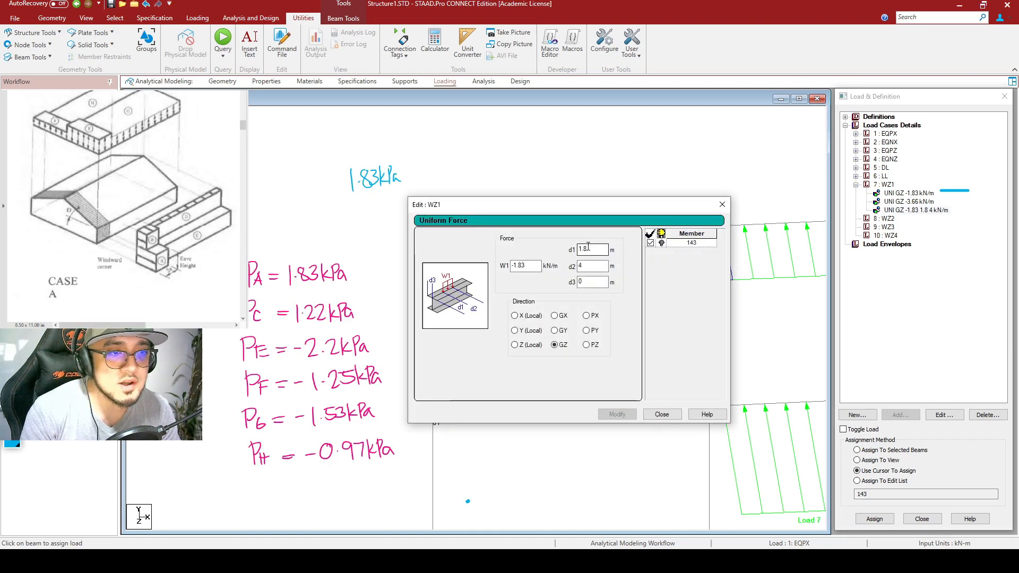
left_click(662, 414)
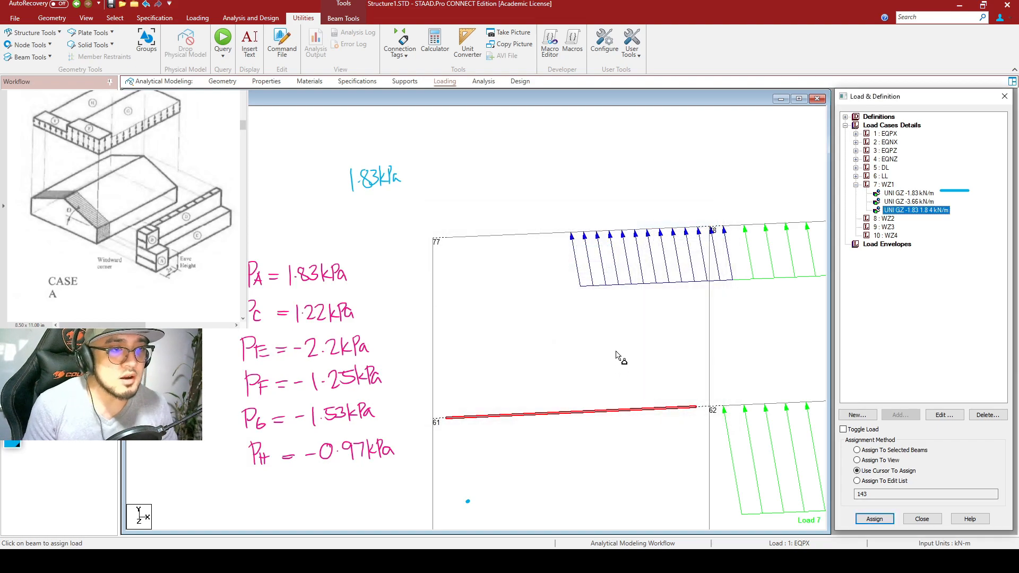
Step: Mark the 1.8m offset from node 77 to the load's start in blue and draw a line across the bay labelled 4m
left_click(450, 241)
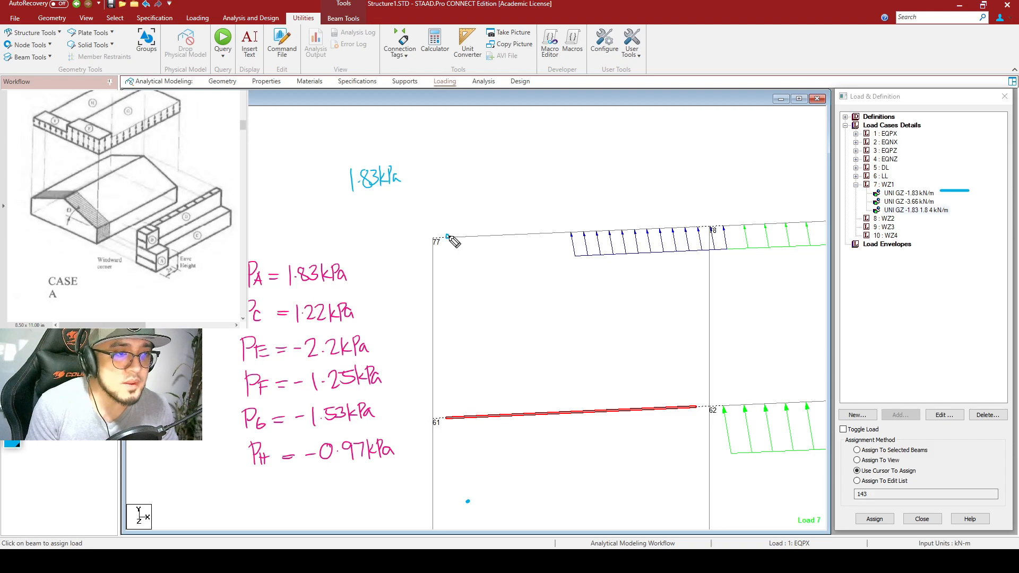
mouse_move(450, 218)
left_mouse_down()
mouse_move(570, 216)
mouse_move(515, 209)
mouse_move(527, 197)
mouse_move(566, 234)
left_mouse_up()
left_click(522, 205)
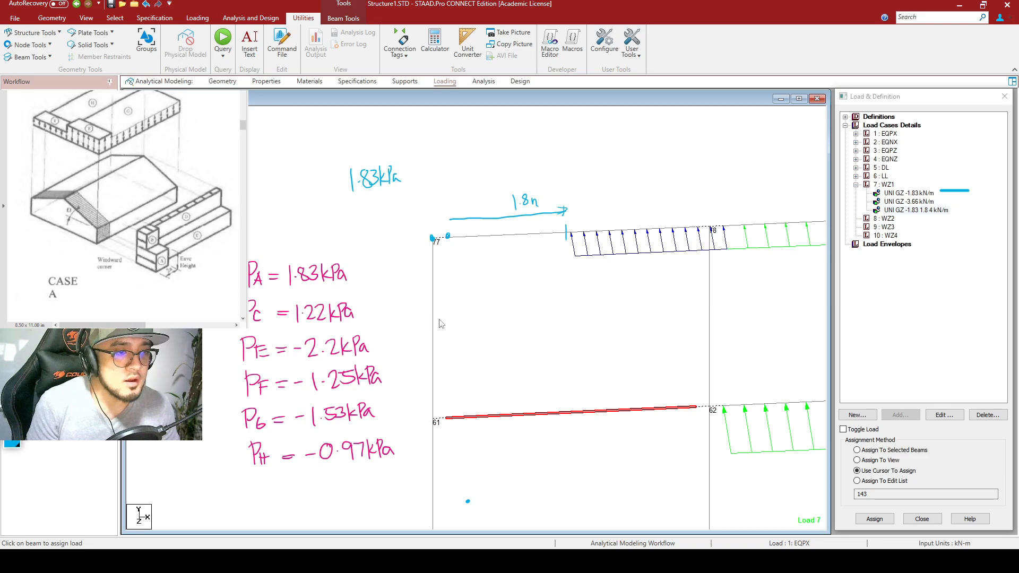
left_click_drag(434, 306, 709, 296)
mouse_move(526, 318)
left_mouse_down()
mouse_move(534, 337)
mouse_move(553, 337)
left_mouse_up()
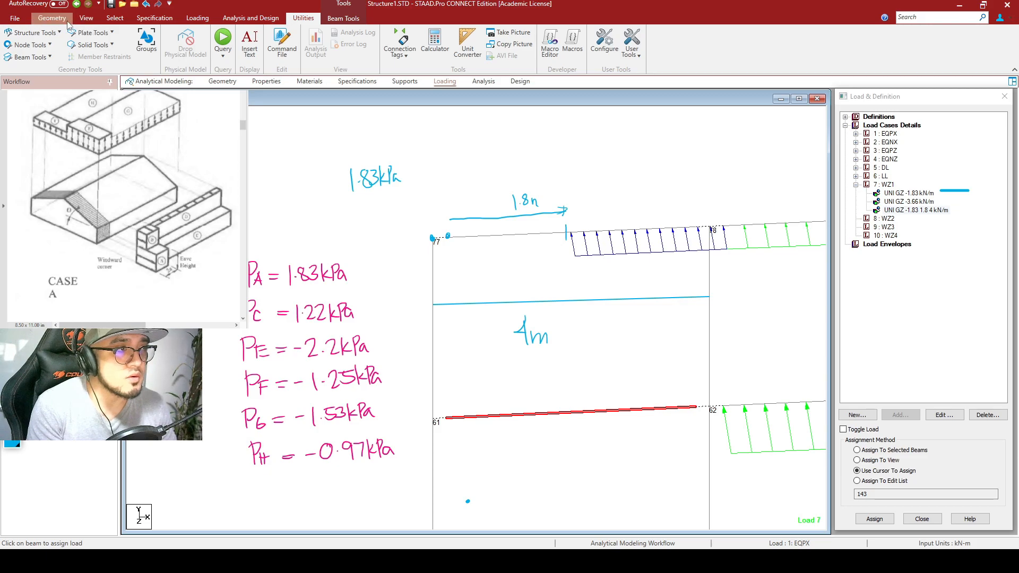
Step: Check the length and node coordinates of the beam between nodes 77 and 78
left_click(51, 18)
left_click(104, 21)
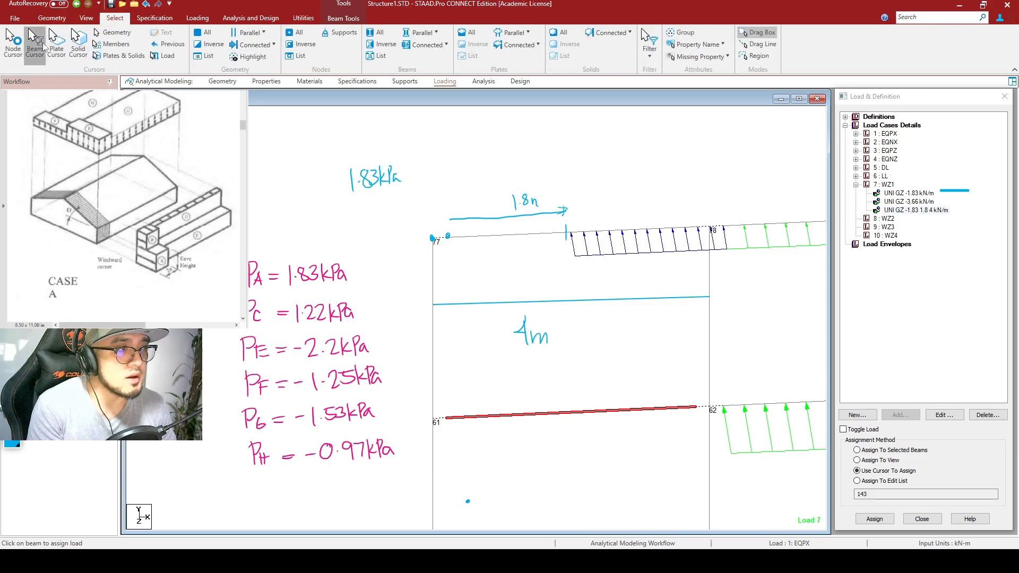
double_click(506, 237)
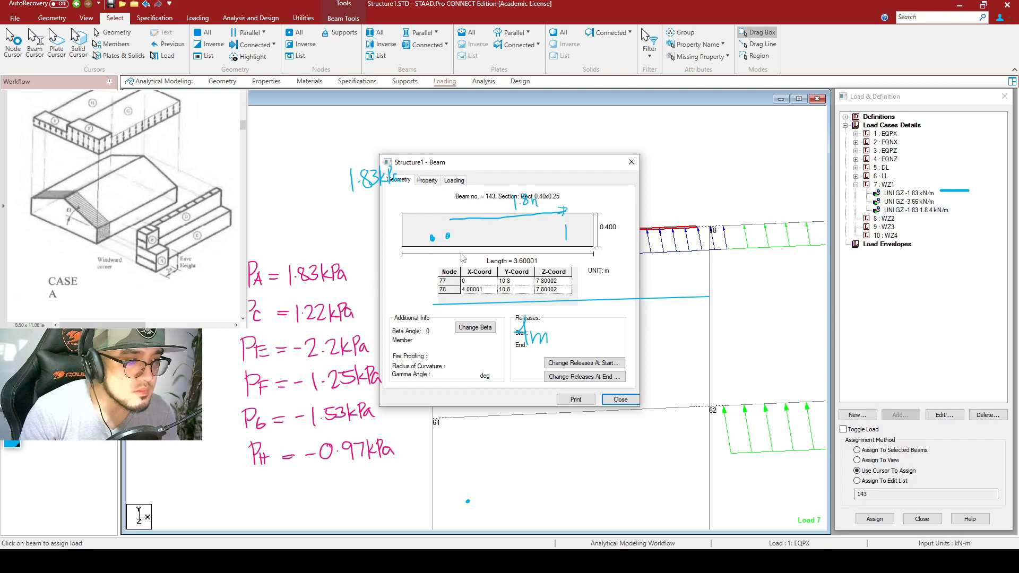
left_click_drag(543, 168, 738, 77)
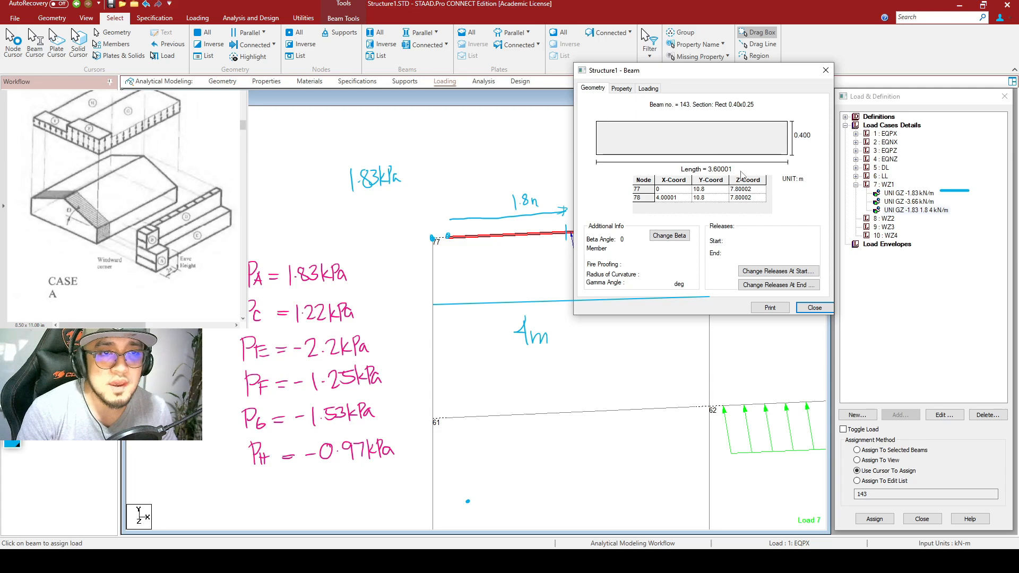
left_click(802, 310)
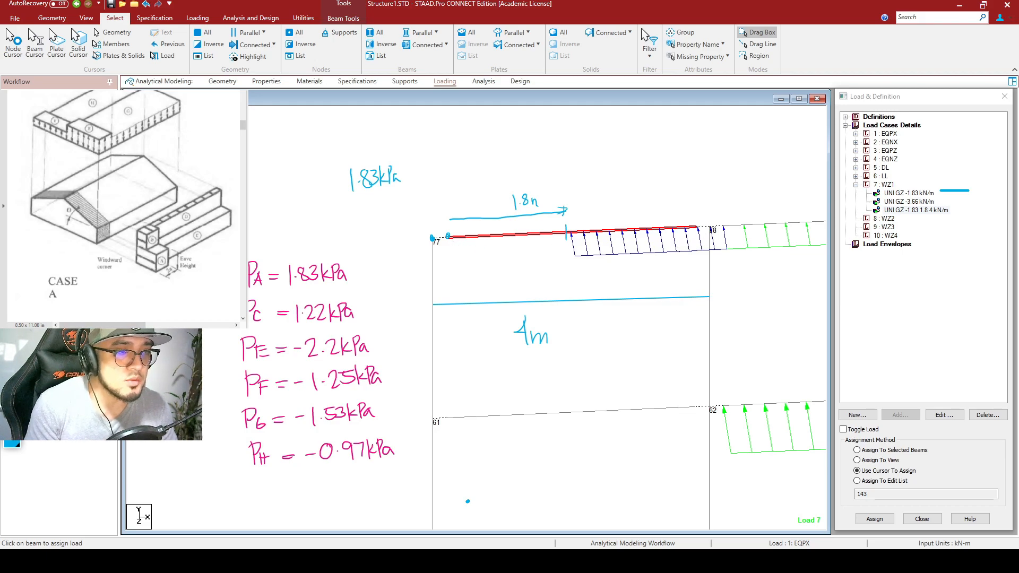
Step: Annotate the 0.2 offsets at both ends of the beam between nodes 77 and 78 and its 3.6m clear length in blue
mouse_move(434, 249)
left_mouse_down()
mouse_move(425, 259)
mouse_move(431, 271)
mouse_move(477, 287)
left_mouse_up()
left_click(459, 285)
mouse_move(705, 228)
left_mouse_down()
mouse_move(686, 270)
mouse_move(671, 272)
mouse_move(679, 276)
left_mouse_up()
left_click_drag(604, 270, 641, 285)
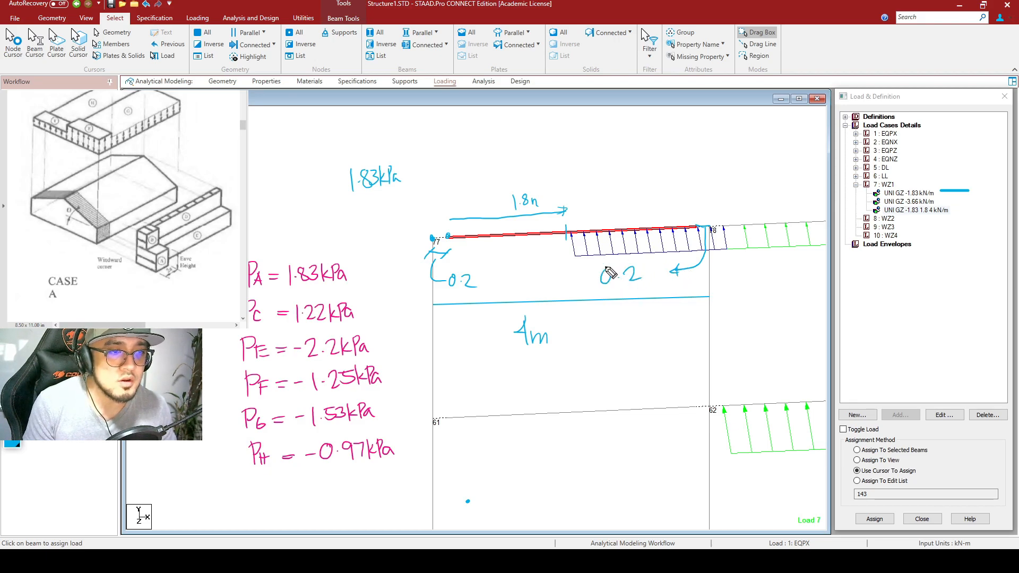
mouse_move(588, 231)
left_mouse_down()
mouse_move(563, 158)
mouse_move(616, 151)
mouse_move(606, 163)
mouse_move(625, 162)
left_mouse_up()
mouse_move(640, 146)
left_mouse_down()
mouse_move(635, 162)
mouse_move(654, 163)
left_mouse_up()
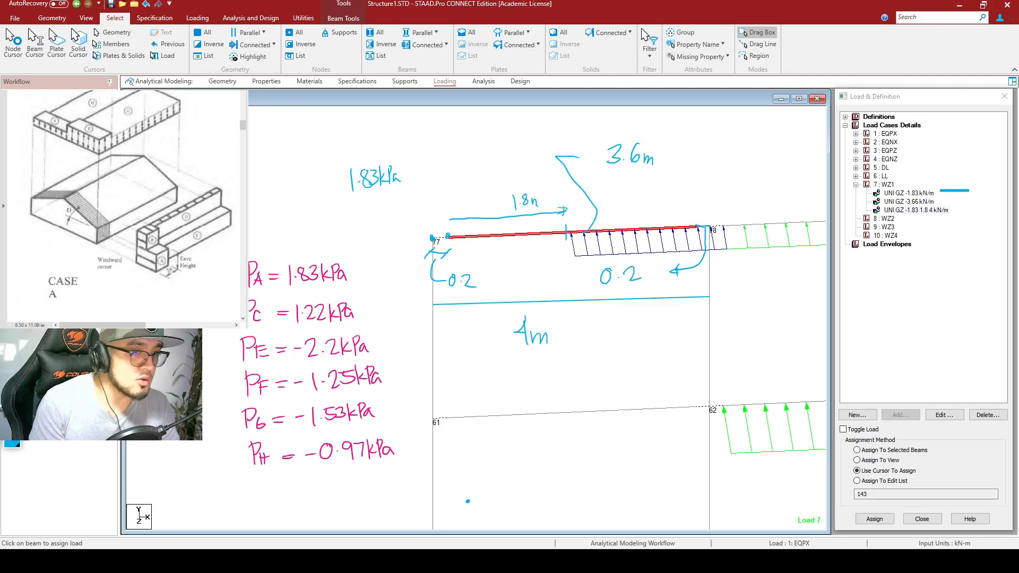
mouse_move(685, 152)
left_mouse_down()
mouse_move(516, 212)
mouse_move(694, 264)
mouse_move(704, 229)
left_mouse_up()
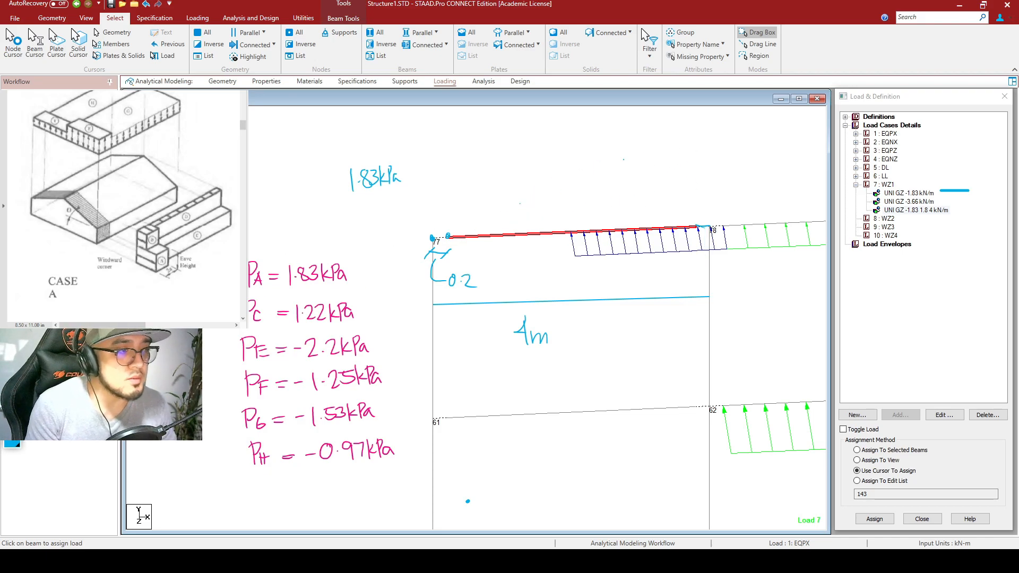
Step: Review the distances of the -1.83 kN/m partial load in WZ1 and erase the blue 0.2 and 4m markings below the beam
double_click(901, 210)
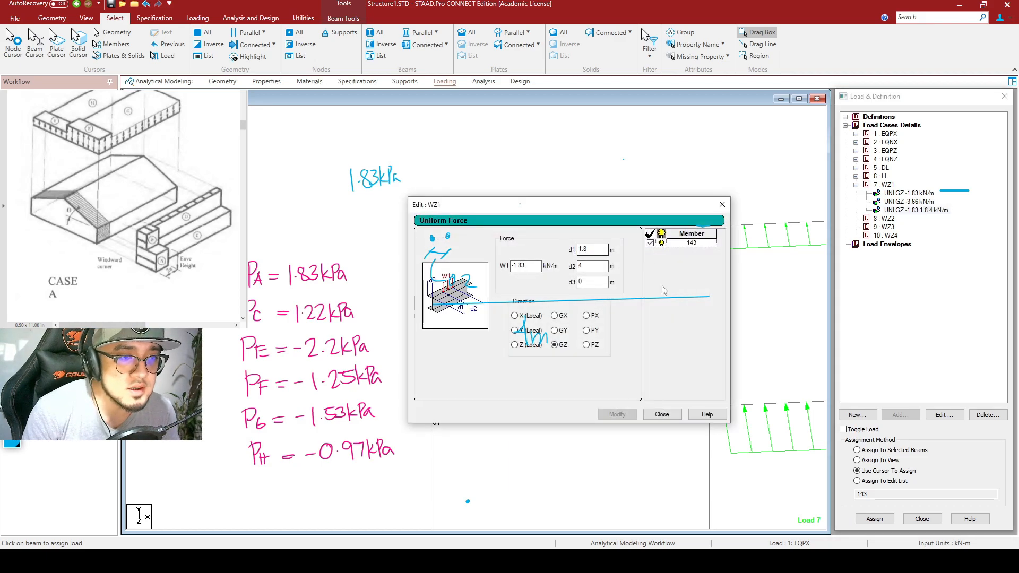
left_click(662, 414)
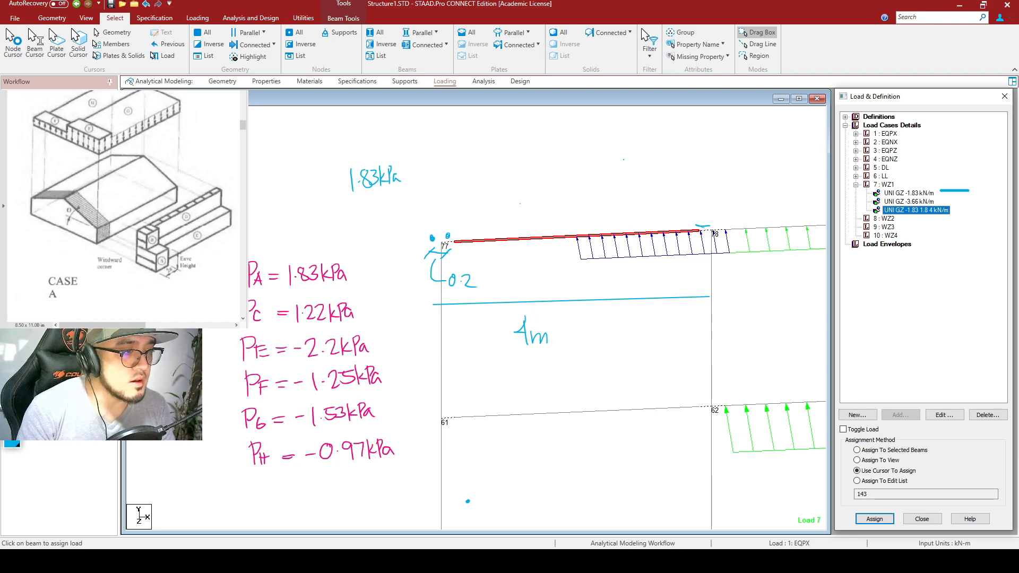
mouse_move(562, 258)
left_mouse_down()
mouse_move(438, 268)
mouse_move(441, 332)
mouse_move(524, 337)
mouse_move(655, 370)
left_mouse_up()
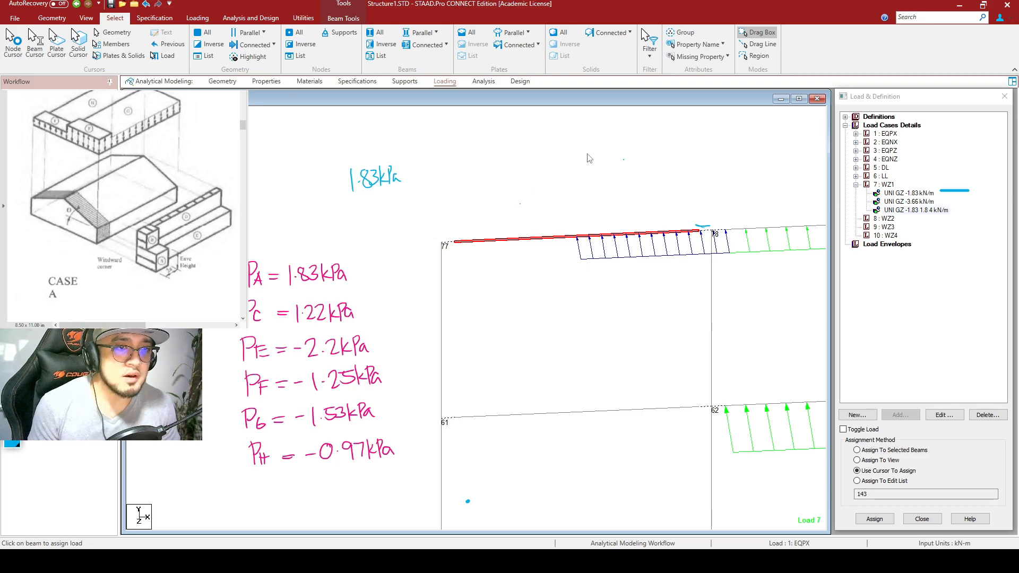
Step: Sketch a 3.6m line and a longer 4m line above the frame in blue, marking the 1.8m portion on the 4m line
left_click_drag(492, 168, 680, 165)
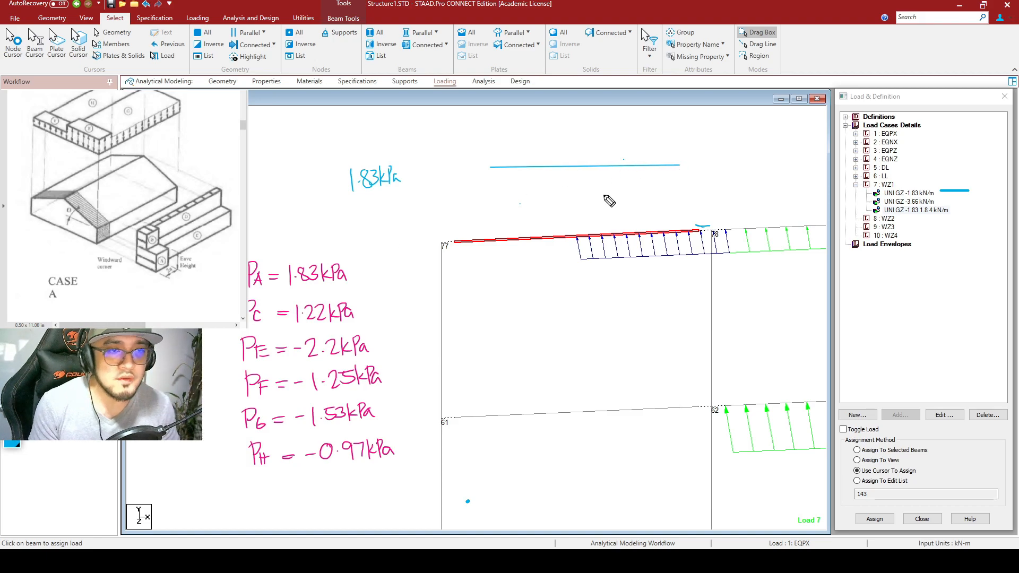
mouse_move(545, 177)
left_mouse_down()
mouse_move(545, 190)
mouse_move(585, 192)
left_mouse_up()
left_click(554, 189)
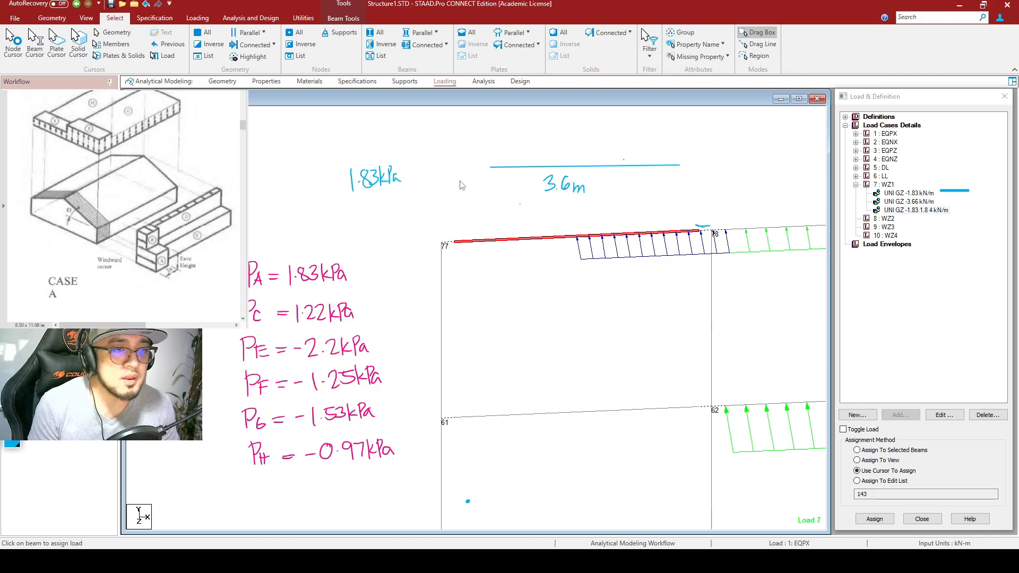
left_click_drag(469, 146, 698, 144)
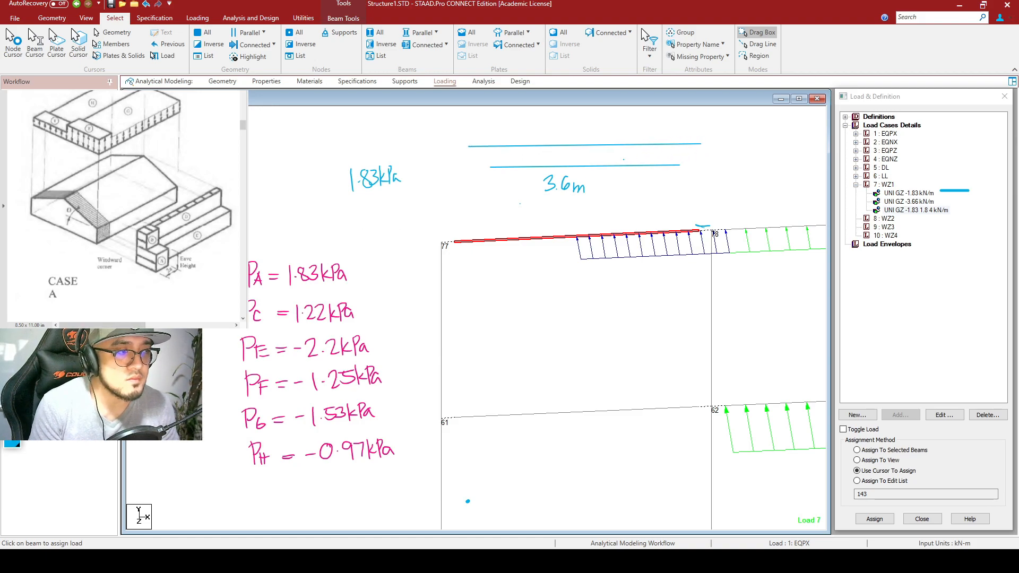
mouse_move(566, 114)
left_mouse_down()
mouse_move(568, 129)
mouse_move(585, 128)
left_mouse_up()
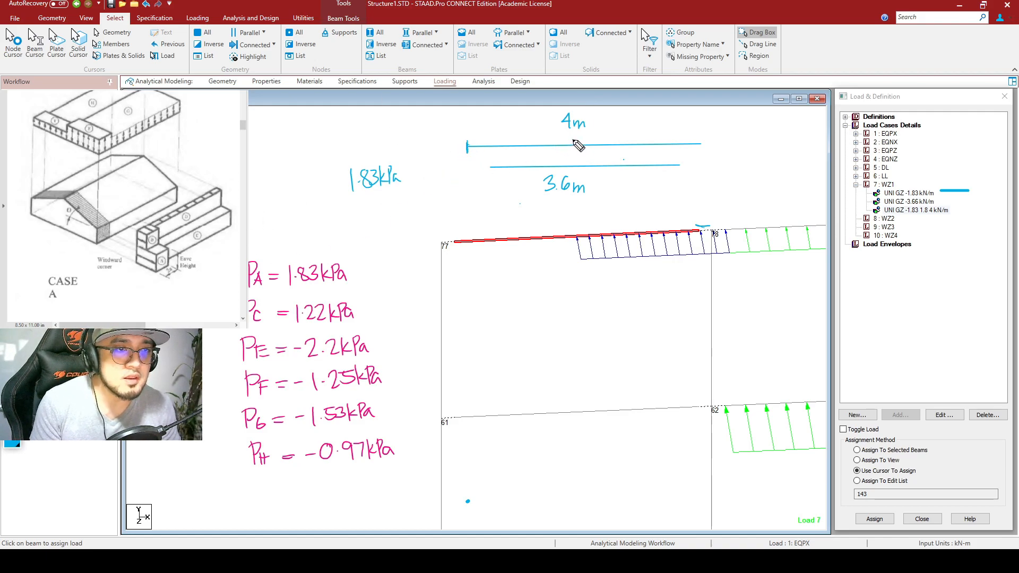
mouse_move(503, 124)
left_mouse_down()
mouse_move(505, 139)
mouse_move(519, 125)
mouse_move(533, 137)
left_mouse_up()
left_click(509, 137)
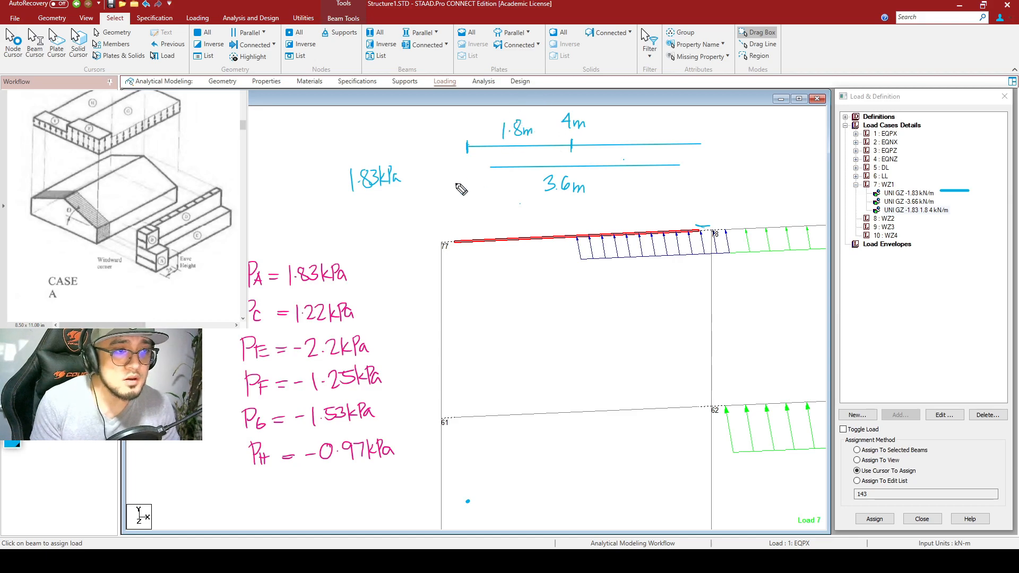
Step: Mark the 0.2m end offset on the sketch and split the 3.6m line into a circled 1.6m part and a 2m part
mouse_move(488, 167)
left_mouse_down()
mouse_move(467, 169)
mouse_move(487, 175)
mouse_move(470, 206)
mouse_move(492, 214)
left_mouse_up()
left_click_drag(488, 159, 487, 176)
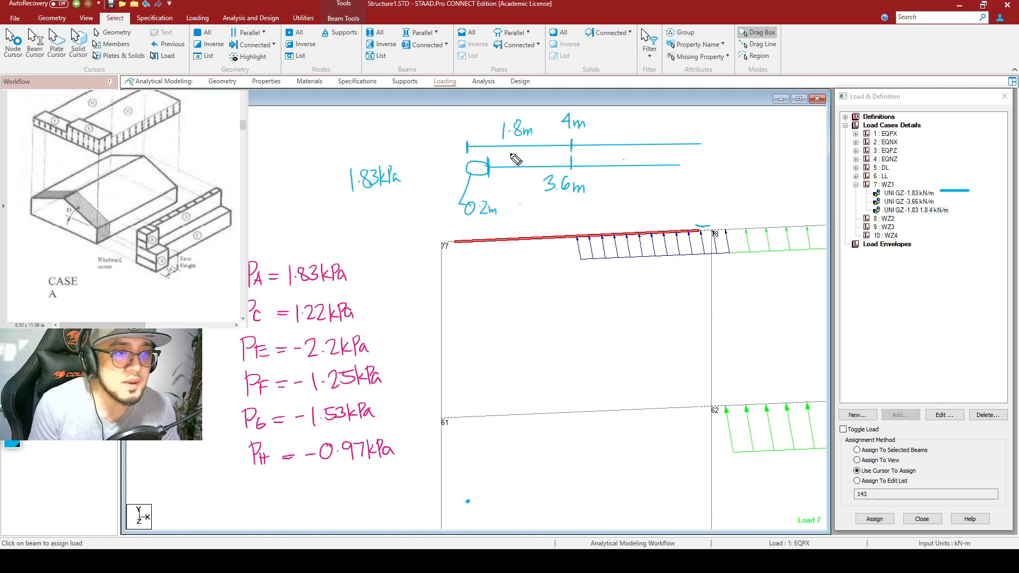
left_click_drag(511, 151, 540, 158)
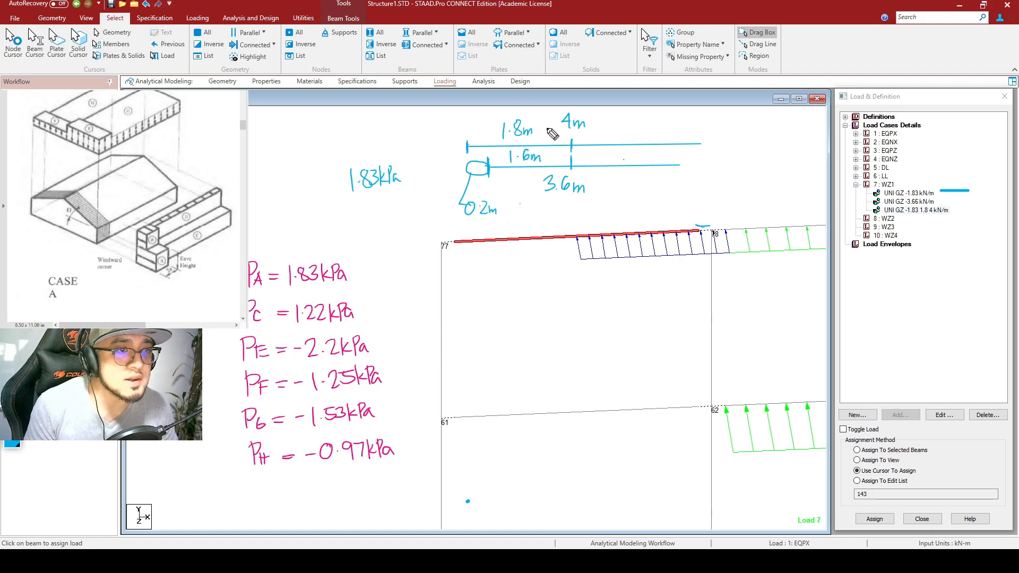
mouse_move(535, 148)
left_mouse_down()
mouse_move(505, 159)
mouse_move(546, 167)
mouse_move(553, 147)
left_mouse_up()
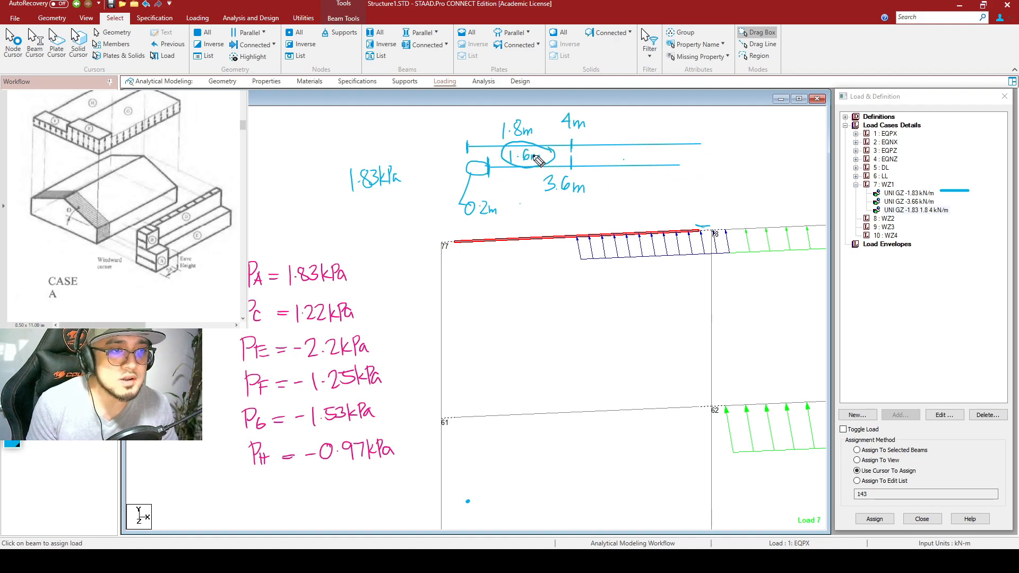
left_click_drag(680, 158, 681, 169)
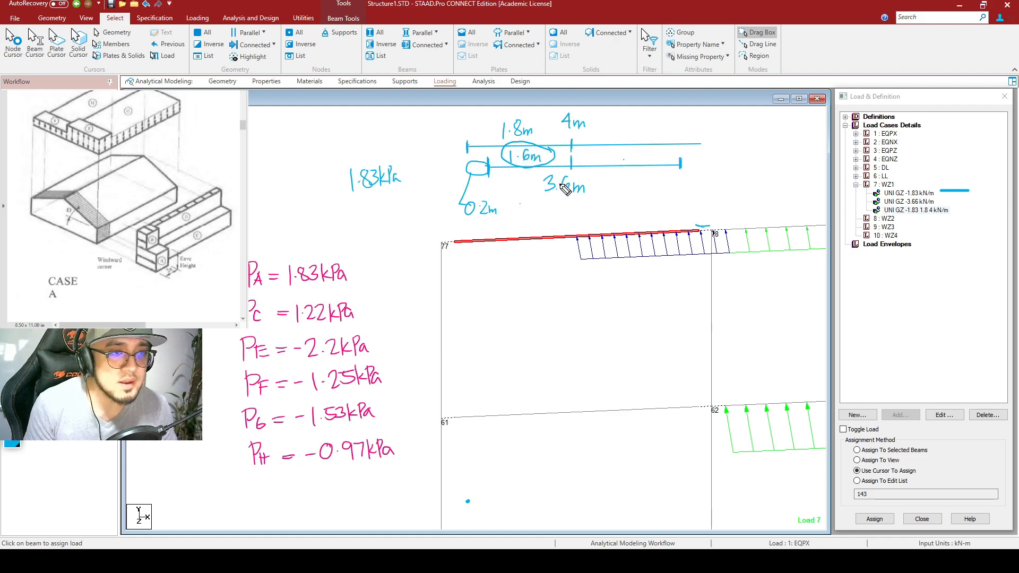
mouse_move(600, 152)
left_mouse_down()
mouse_move(610, 163)
mouse_move(629, 153)
left_mouse_up()
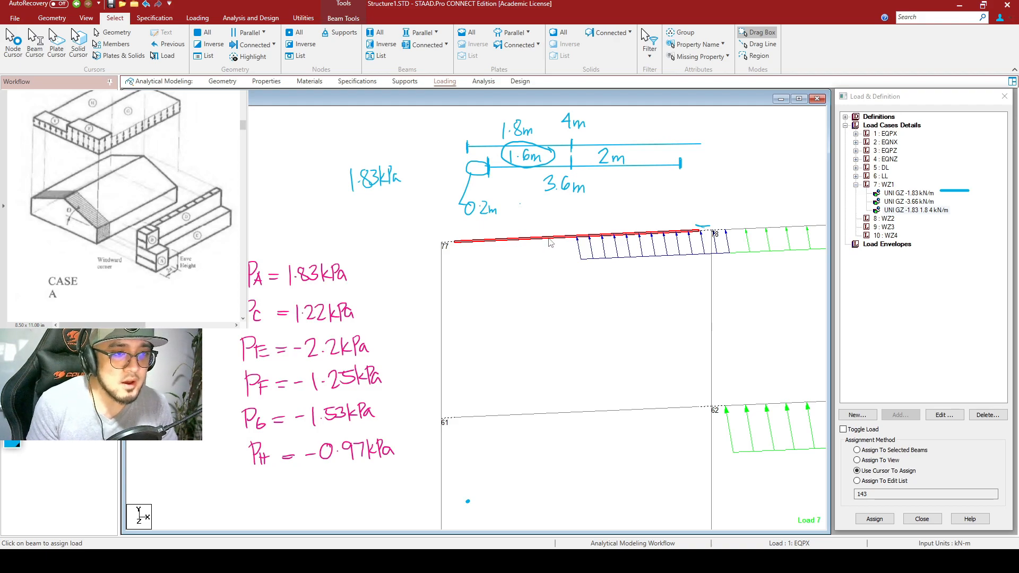
Step: Modify the -1.83 kN/m partial load in WZ1 so that d1 is 1.6 m and d2 is 3.6 m
double_click(919, 211)
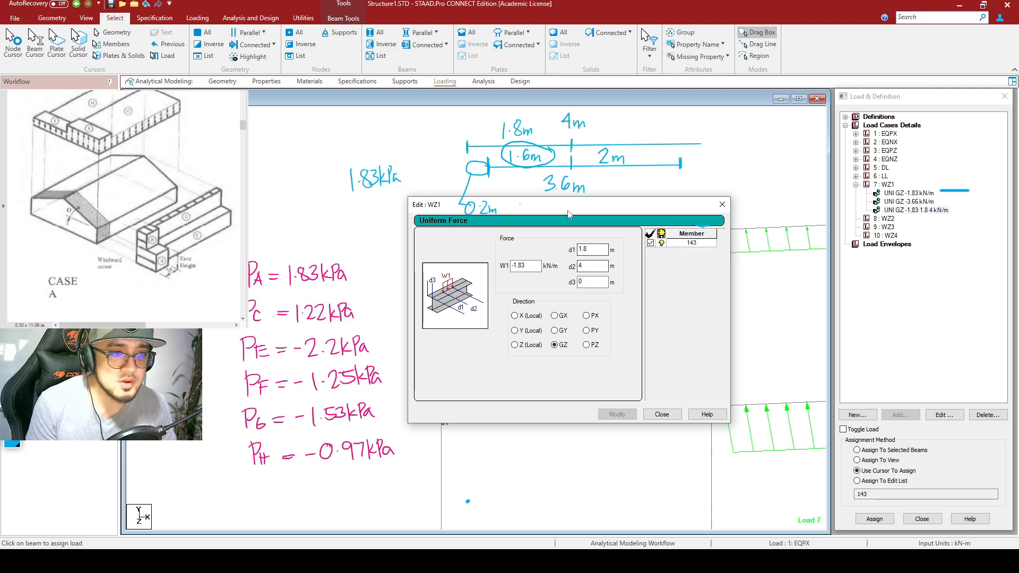
left_click_drag(530, 205, 547, 253)
double_click(617, 299)
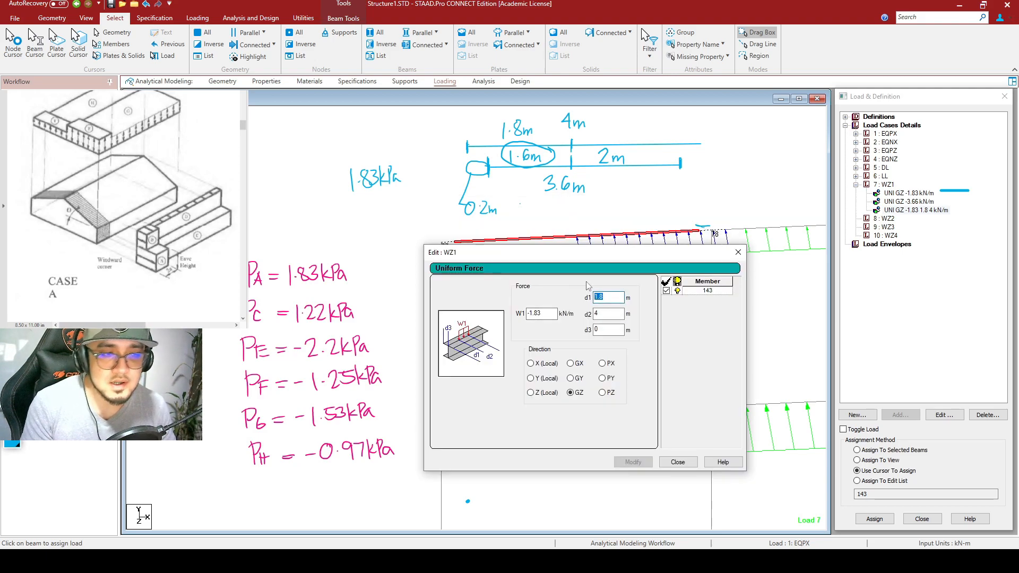
type("1.")
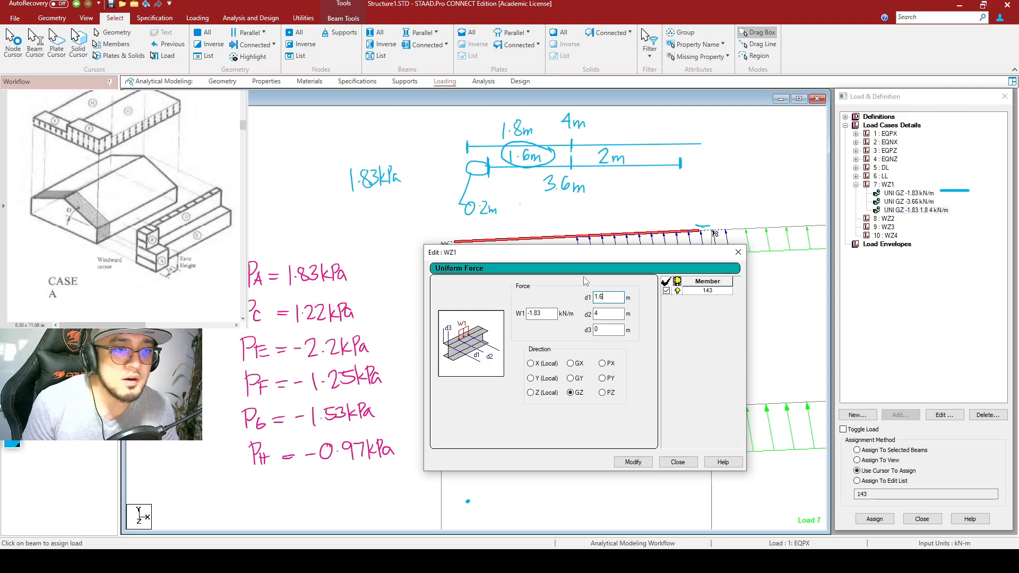
left_click(574, 169)
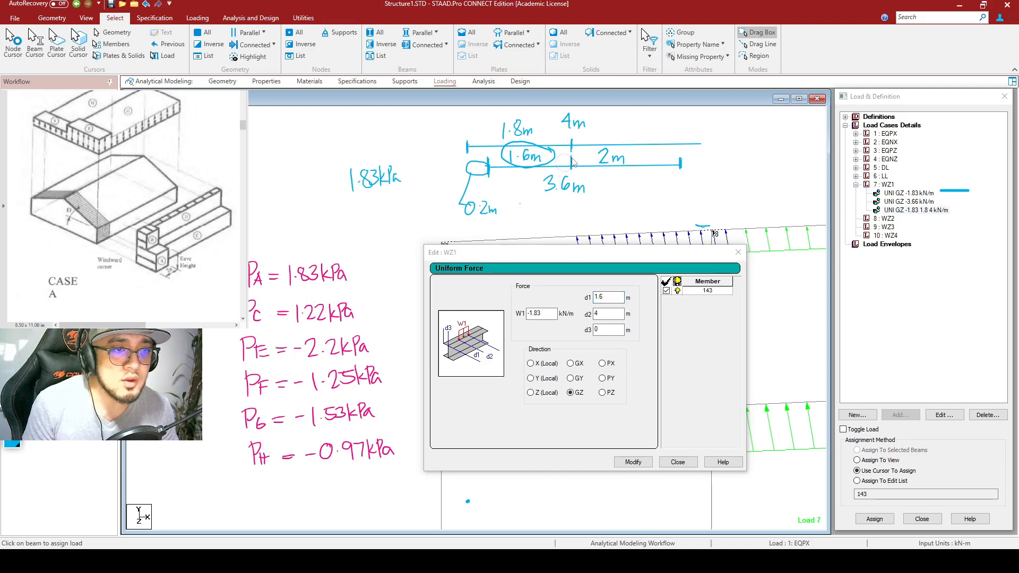
left_click_drag(602, 312, 583, 307)
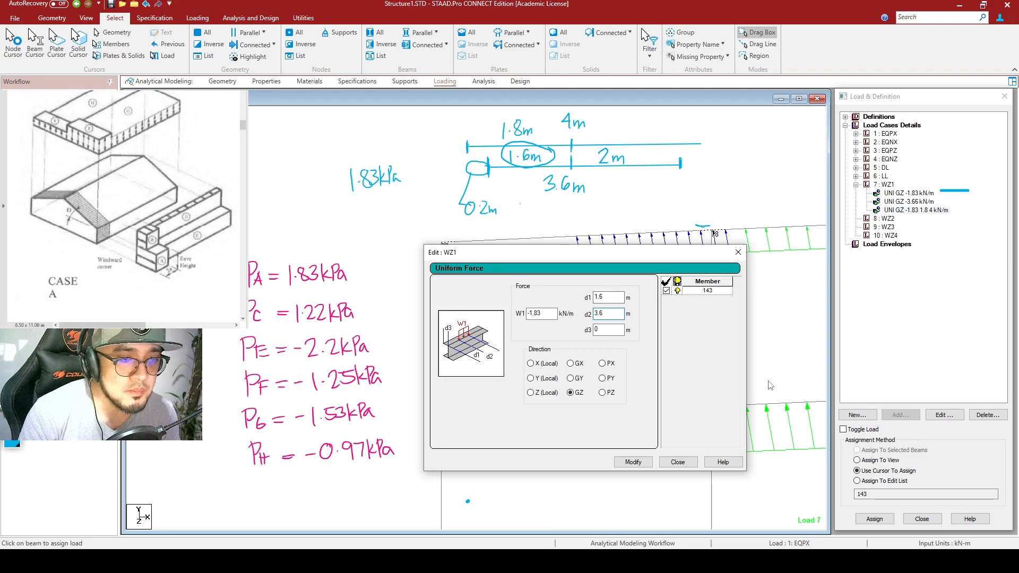
left_click(648, 462)
left_click(680, 463)
Step: Assign the -1.83 kN/m partial load to the beam between nodes 29 and 30 using Assign To Selected Beams
scroll(719, 223, "up", 1)
middle_click_drag(729, 282, 730, 301)
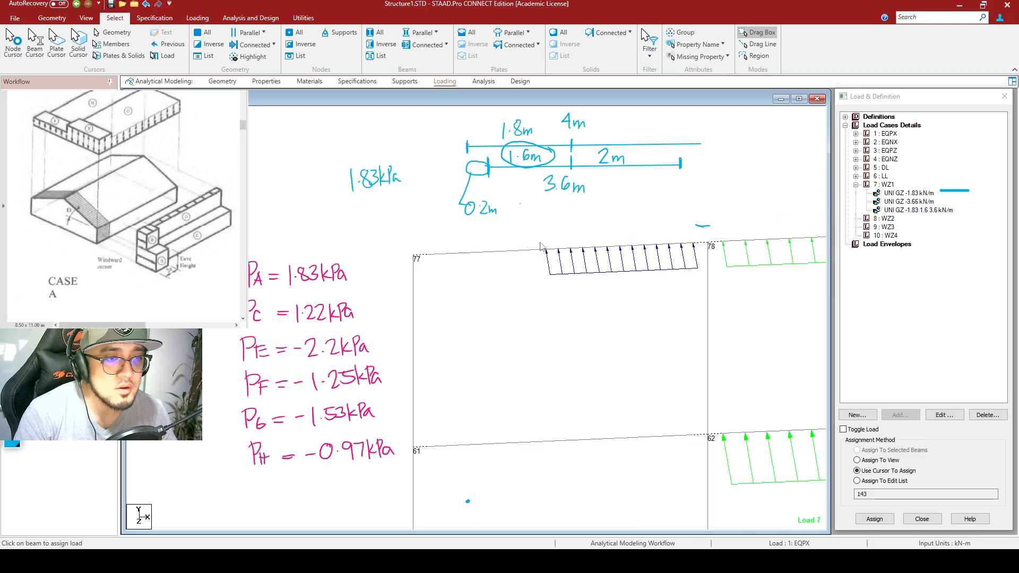
middle_click_drag(684, 237, 694, 249)
scroll(694, 250, "down", 1)
middle_click_drag(652, 321, 658, 291)
scroll(658, 292, "down", 1)
middle_click_drag(712, 434, 681, 347)
scroll(640, 345, "down", 5)
mouse_move(681, 206)
middle_mouse_down()
mouse_move(679, 231)
mouse_move(666, 216)
middle_mouse_up()
scroll(669, 228, "down", 1)
middle_click_drag(692, 457, 654, 399)
middle_click_drag(663, 223, 660, 276)
left_click(623, 470)
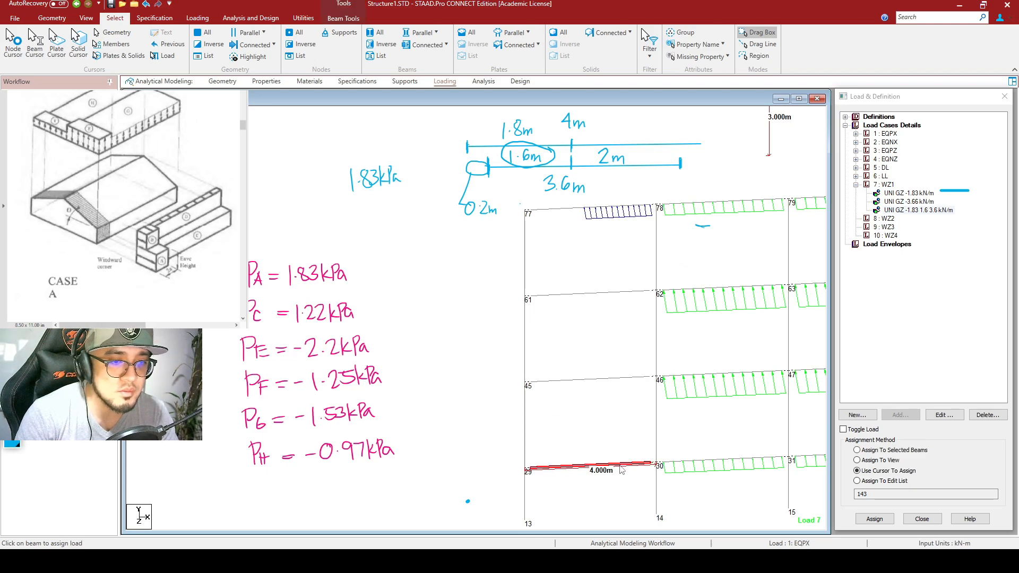
left_click(909, 211)
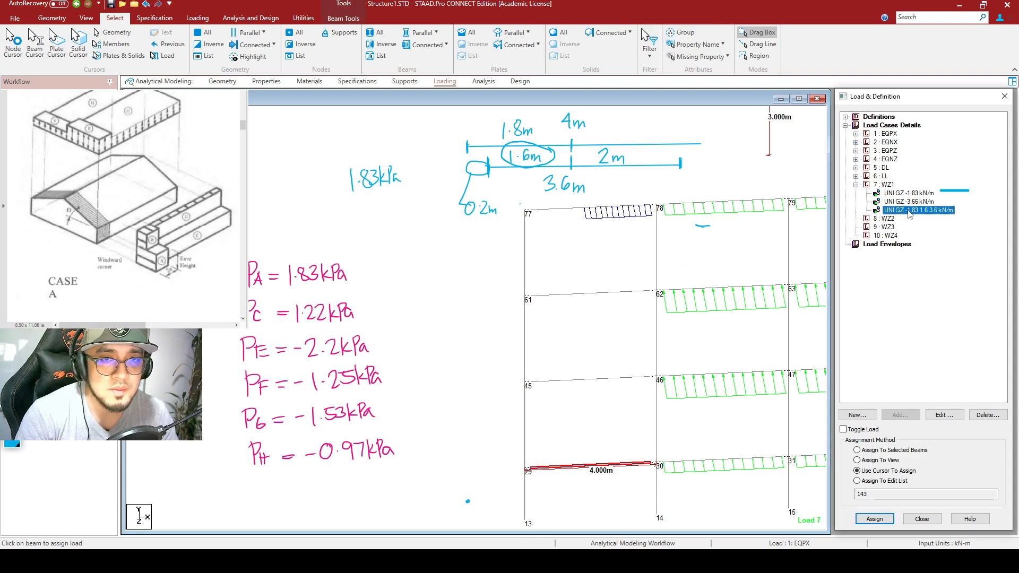
left_click(883, 450)
left_click(875, 519)
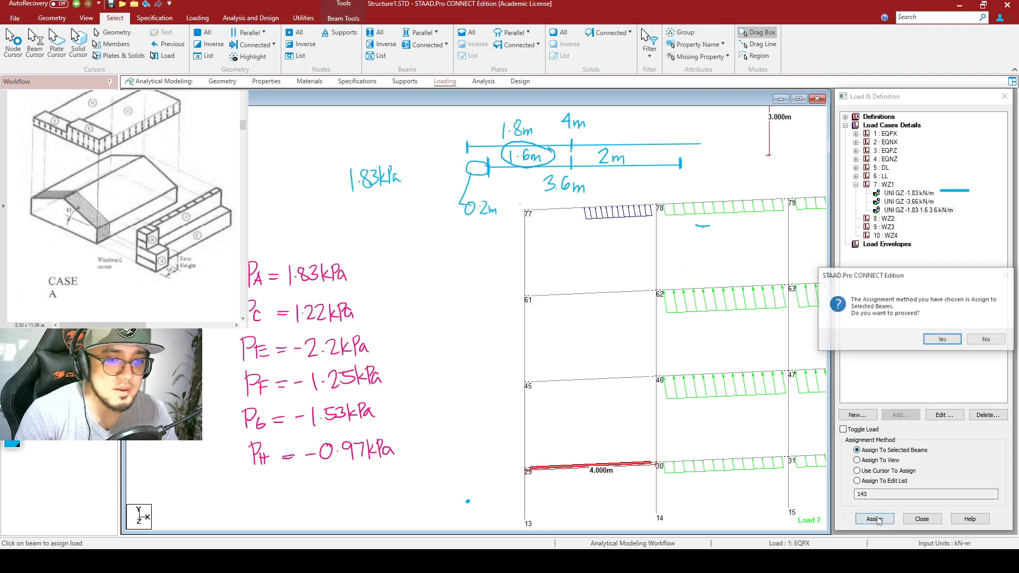
left_click(942, 339)
Step: Select the first-bay beams between nodes 61 and 62 and between nodes 45 and 46
left_click(719, 350)
middle_click_drag(756, 356, 712, 357)
left_click_drag(557, 432, 558, 432)
left_click(869, 324)
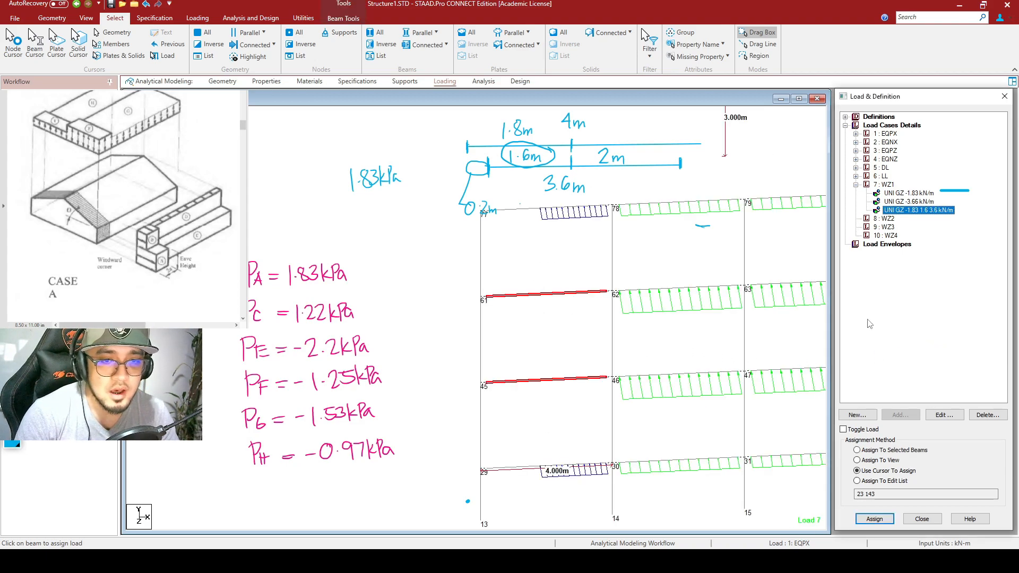
Step: Add a uniform member load of -3.66 kN/m in the GZ direction to WZ1, with d1 1.6 m and d2 3.6 m
left_click(885, 186)
left_click(893, 416)
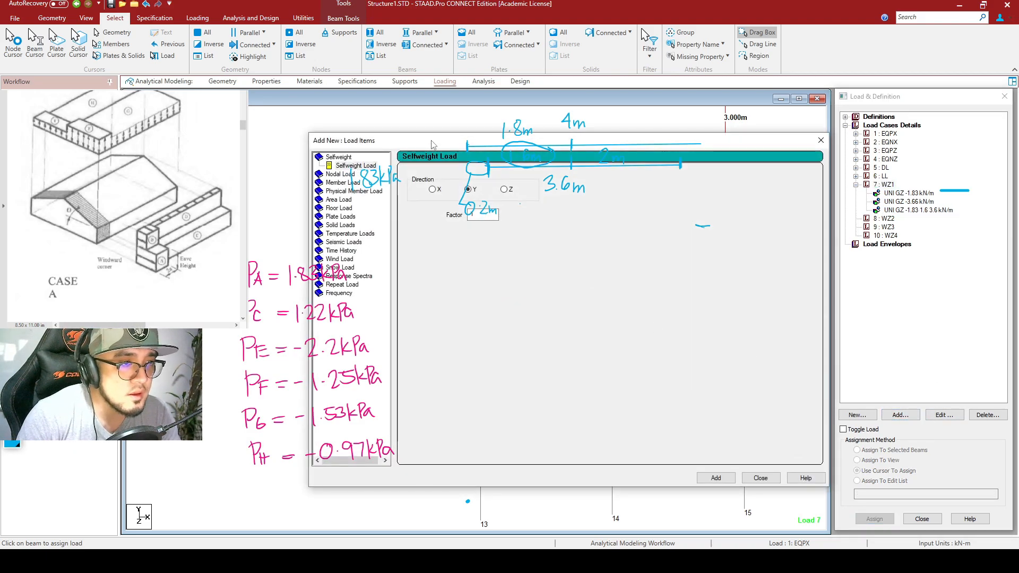
left_click_drag(432, 145, 658, 275)
left_click(572, 315)
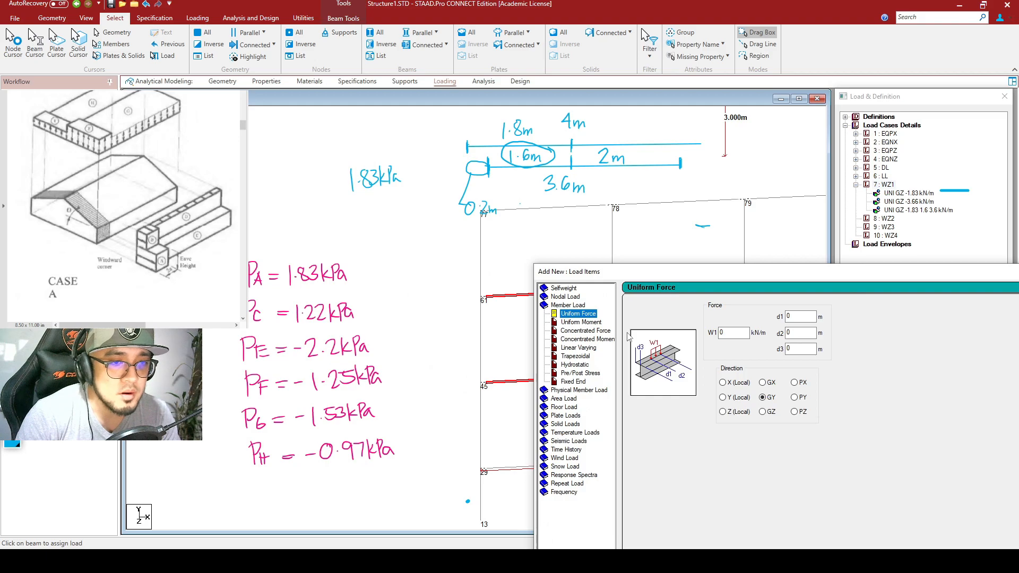
left_click(722, 333)
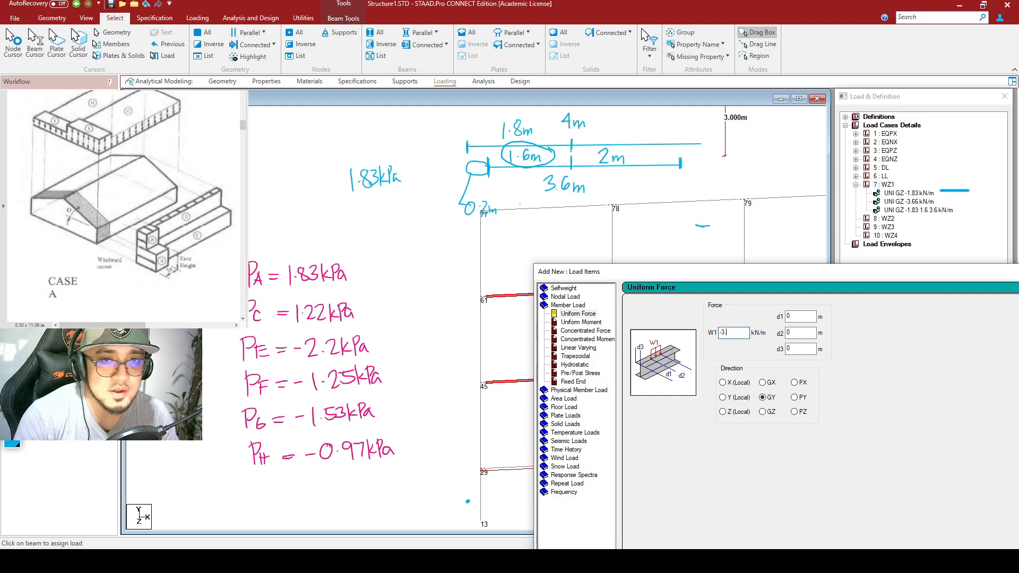
left_click_drag(766, 276, 756, 267)
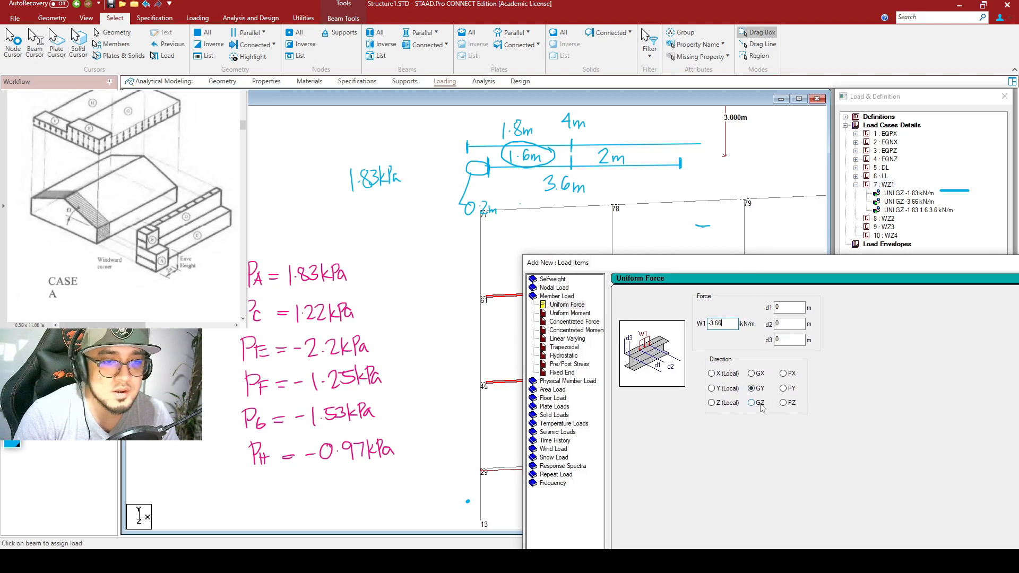
key("shift+Tab")
key("shift+Tab")
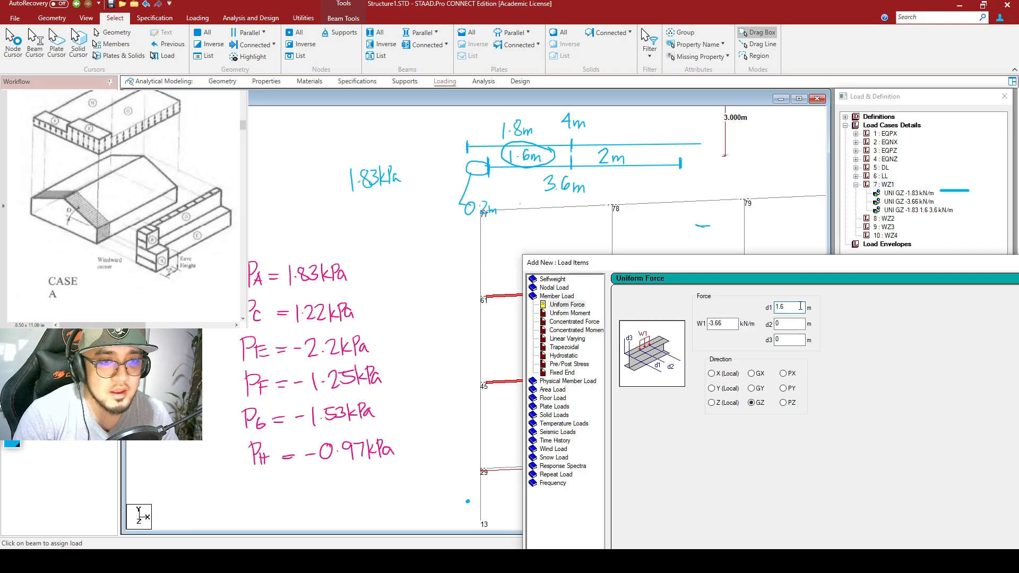
key("Tab")
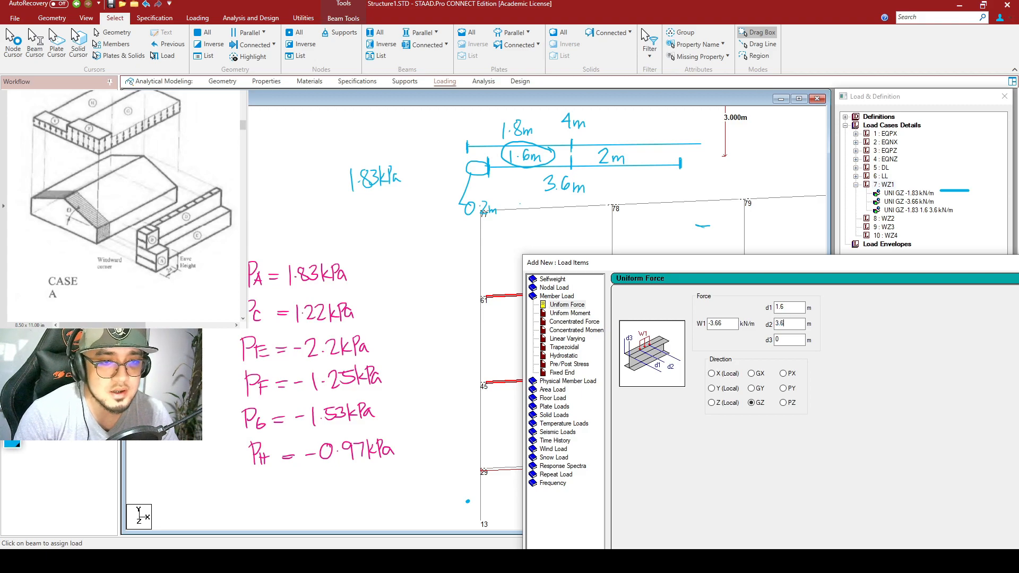
left_click_drag(838, 269, 763, 182)
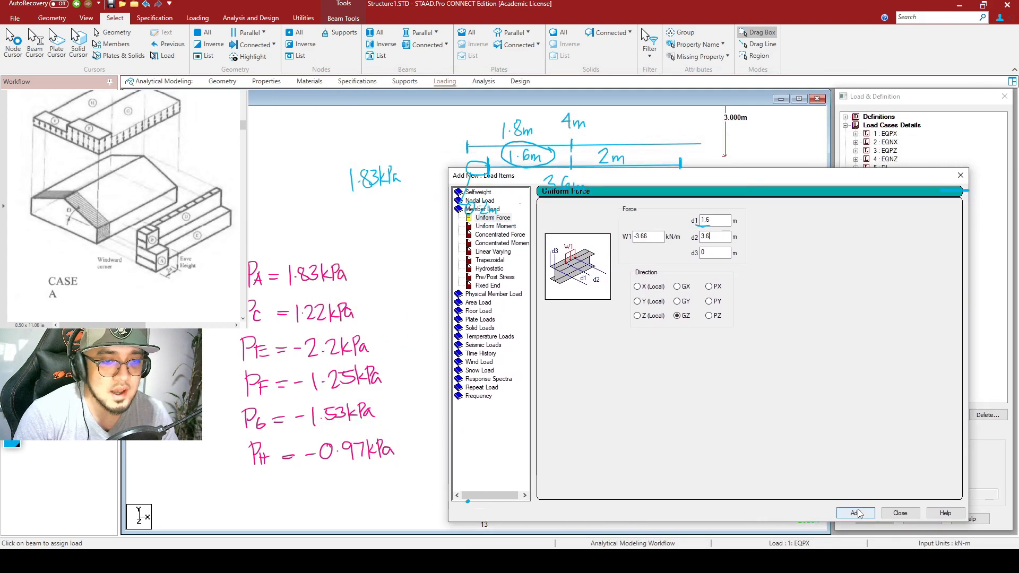
left_click(901, 514)
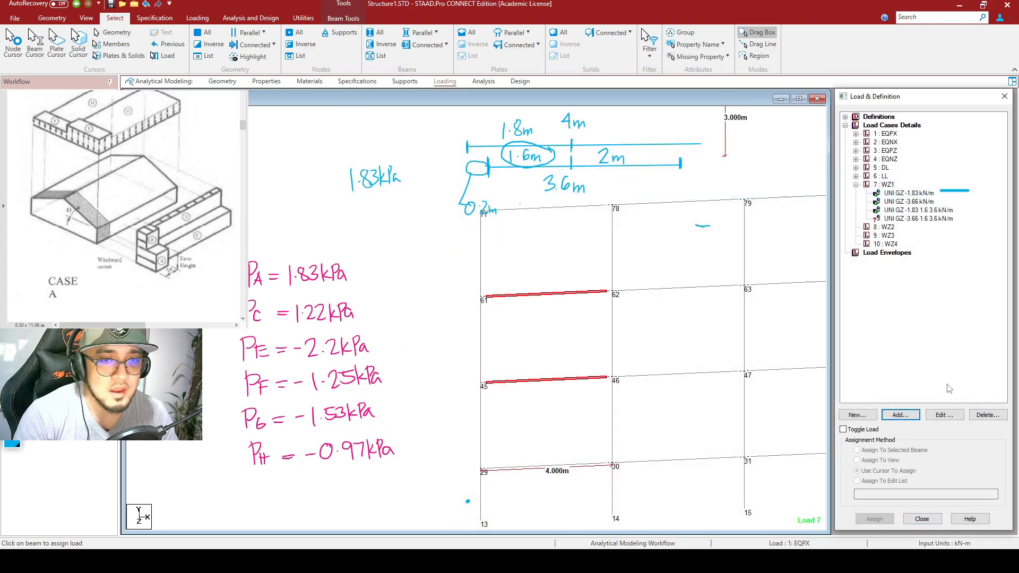
Step: Assign the -3.66 kN/m partial load to the selected first-bay beams using Assign To Selected Beams, then clear the selection
left_click(901, 220)
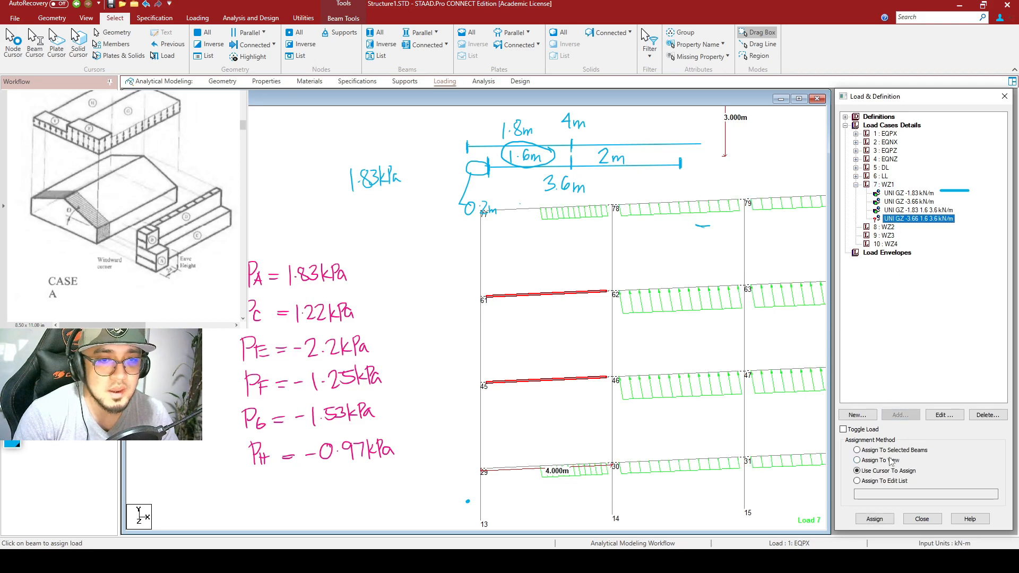
left_click(892, 450)
left_click(874, 519)
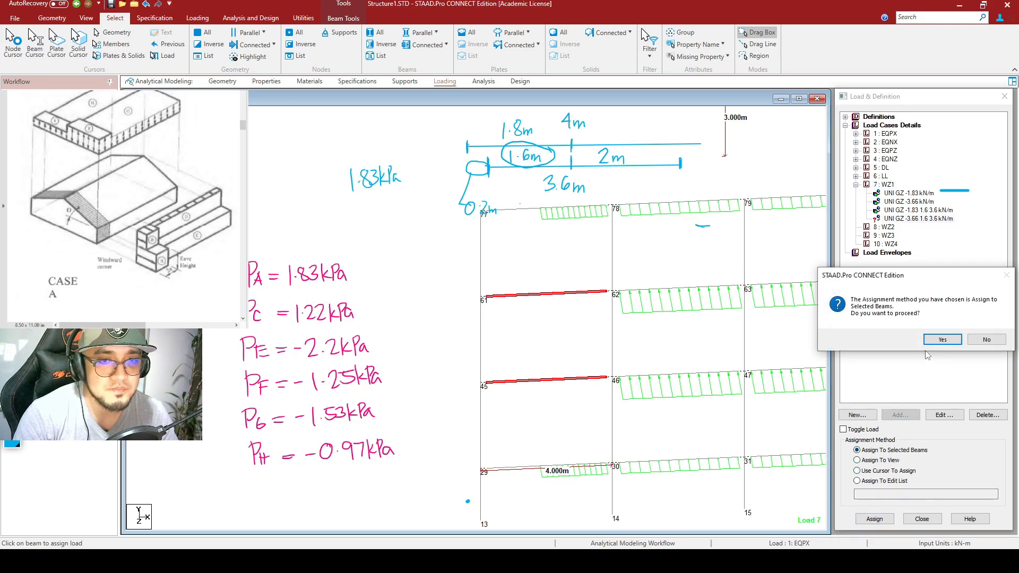
left_click(932, 342)
left_click(657, 348)
Step: Examine the direction and extent of the WZ1 member loads on the frame's beams from a rotated view
key("Right")
key("Right")
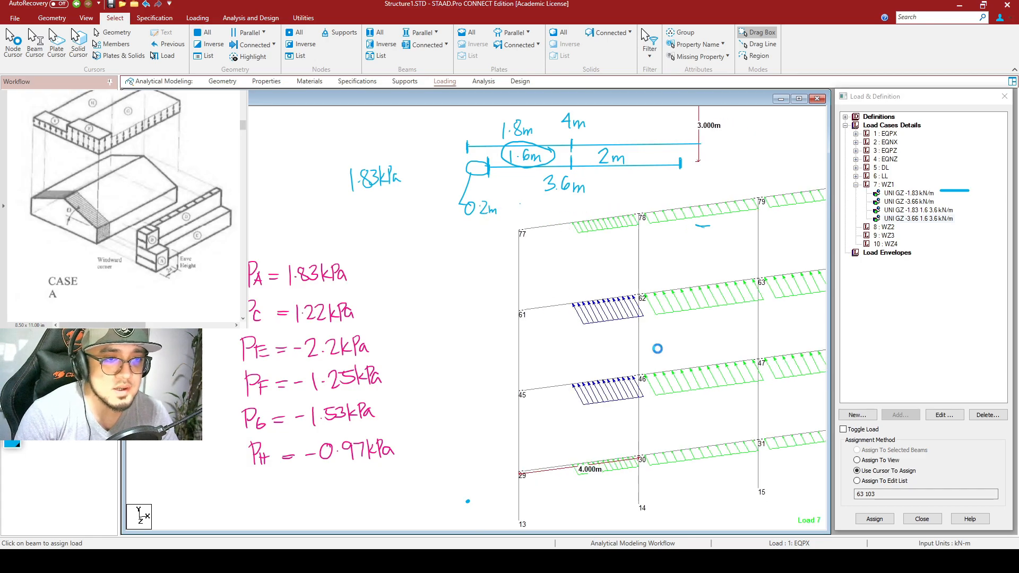
key("Right")
key("Right")
key("Right")
middle_click_drag(785, 351, 652, 378)
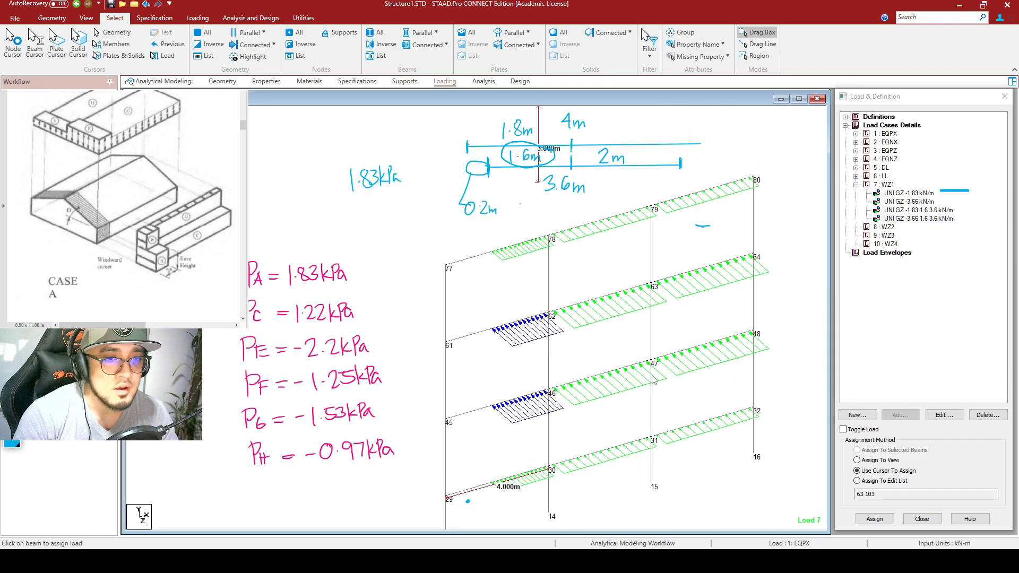
scroll(652, 376, "down", 1)
middle_click_drag(625, 336, 642, 339)
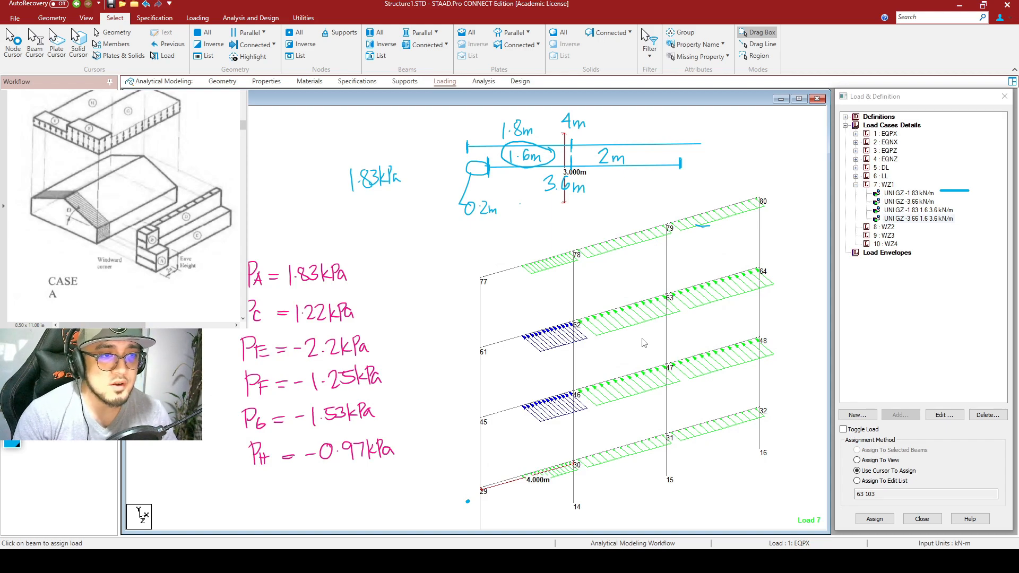
scroll(642, 339, "up", 2)
middle_click_drag(648, 323, 652, 313)
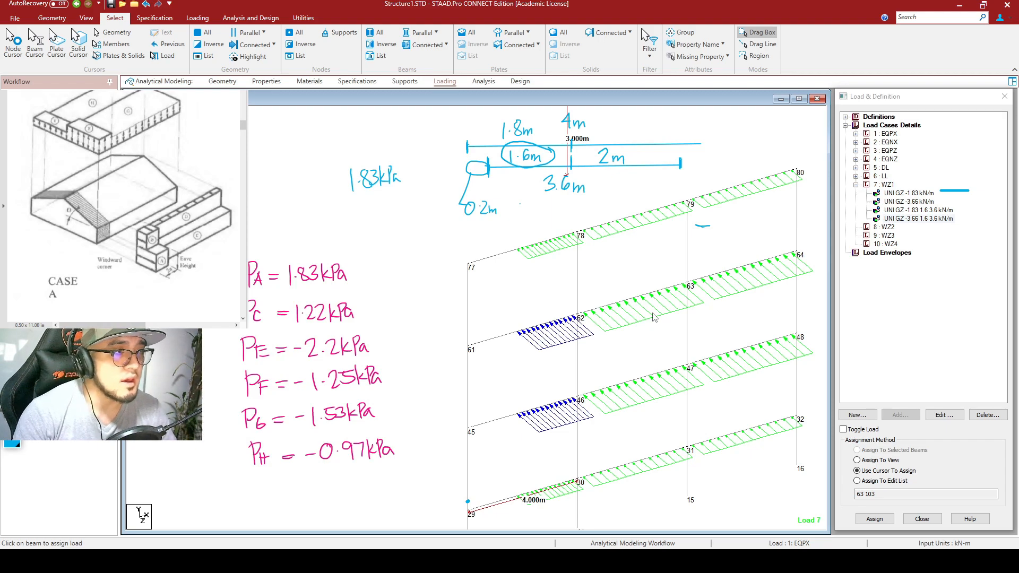
Step: Show the frame in front view, erase the old dimension notes and outline the zone A strip in the first bay between nodes 77 and 29
left_click(87, 18)
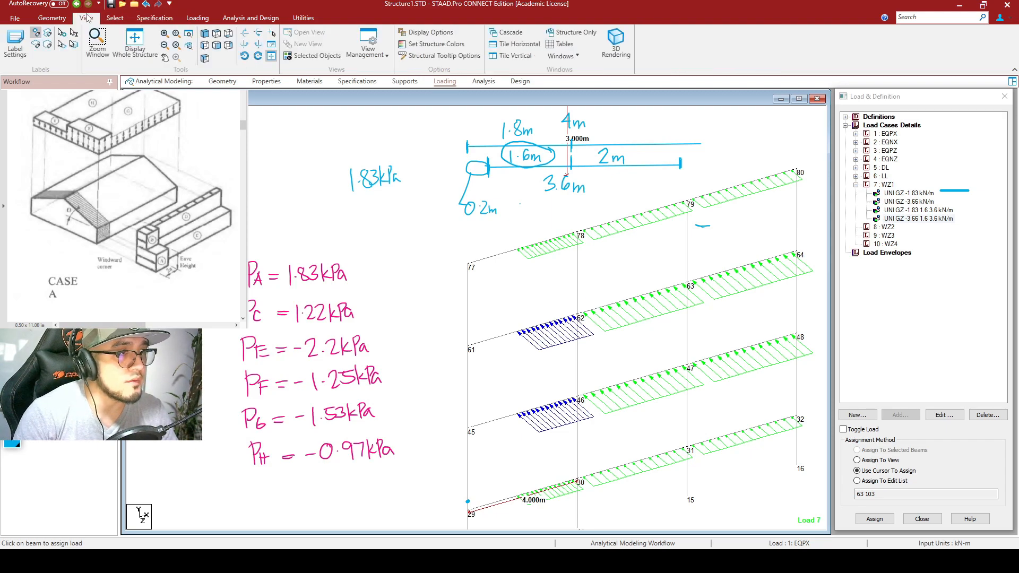
left_click(217, 33)
scroll(548, 310, "down", 3)
mouse_move(545, 195)
left_mouse_down()
mouse_move(512, 193)
mouse_move(526, 117)
mouse_move(619, 198)
mouse_move(532, 200)
mouse_move(555, 176)
mouse_move(537, 129)
mouse_move(674, 180)
mouse_move(735, 180)
mouse_move(366, 172)
mouse_move(412, 175)
left_mouse_up()
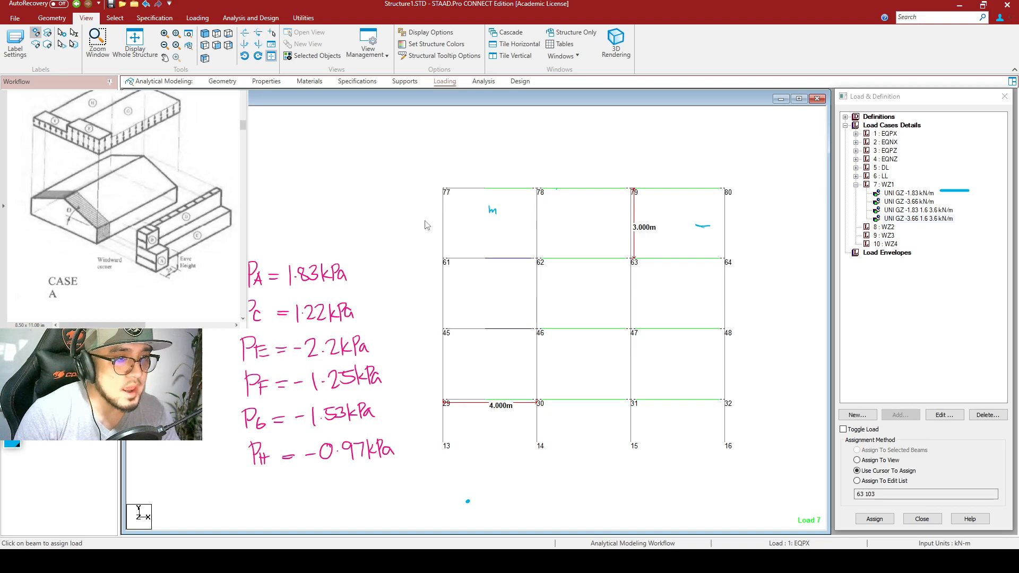
left_click_drag(445, 189, 487, 403)
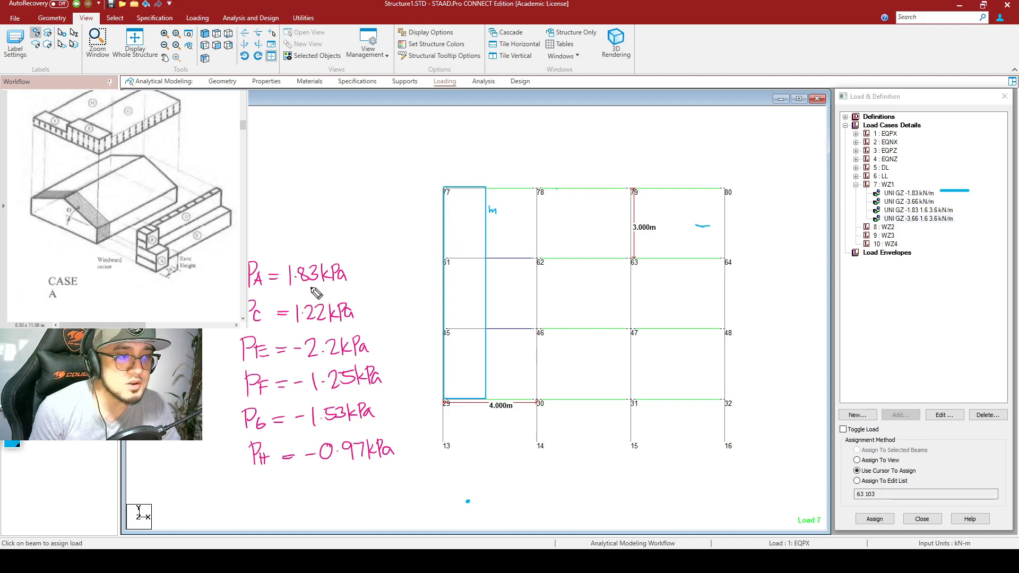
Step: Mark the 1.83 kPa pressure of PA and circle the beam portions at nodes 61 and 45 inside the zone A strip
mouse_move(296, 293)
left_mouse_down()
mouse_move(363, 270)
mouse_move(346, 289)
left_mouse_up()
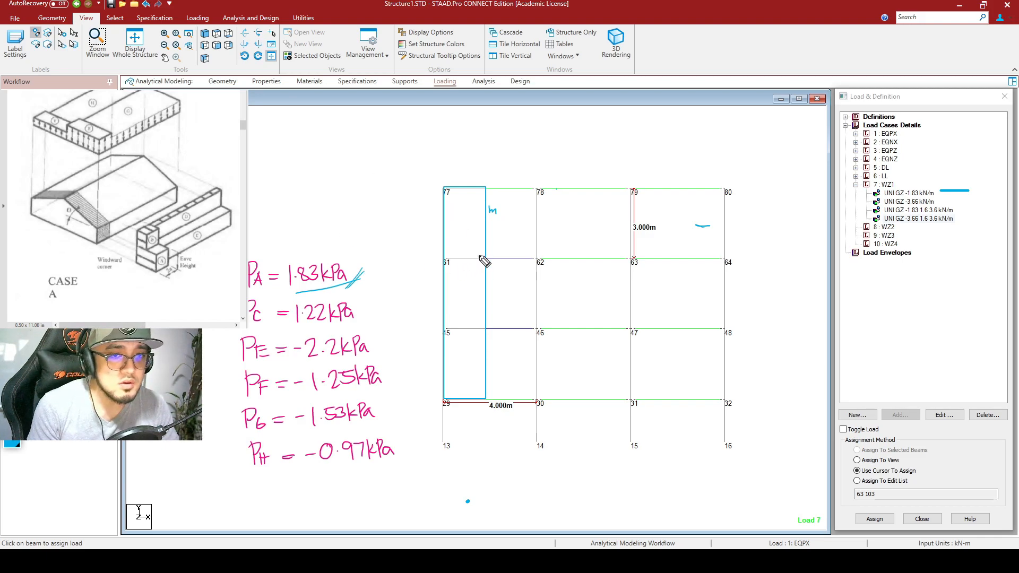
mouse_move(483, 257)
left_mouse_down()
mouse_move(448, 257)
mouse_move(467, 267)
mouse_move(482, 258)
left_mouse_up()
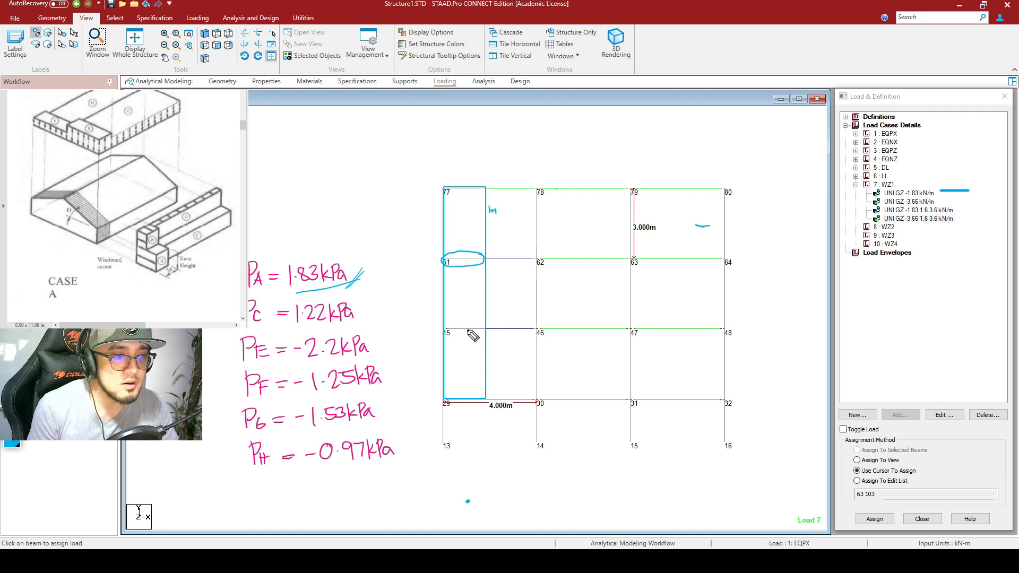
mouse_move(488, 327)
left_mouse_down()
mouse_move(448, 329)
mouse_move(483, 333)
left_mouse_up()
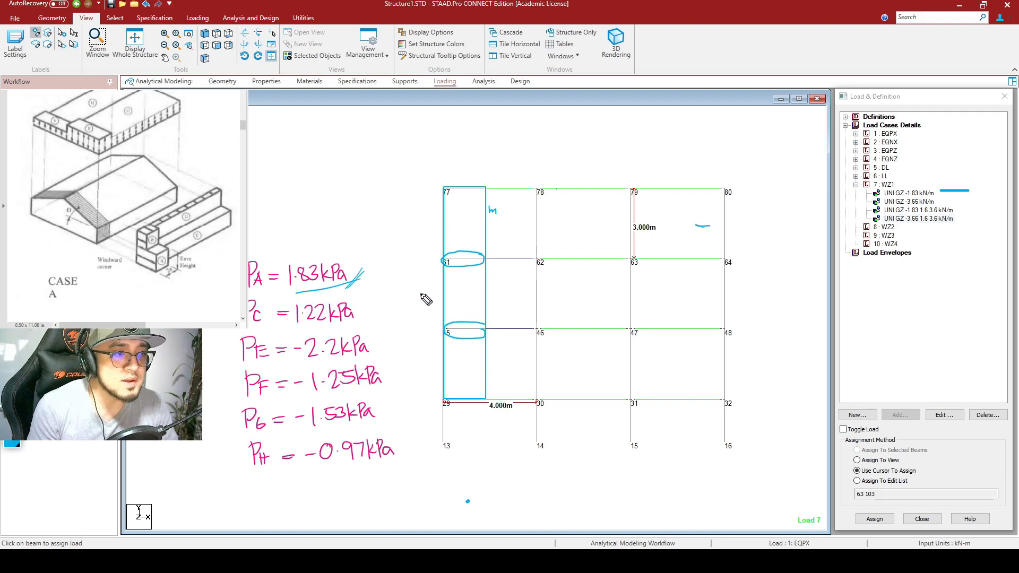
mouse_move(342, 261)
left_mouse_down()
mouse_move(289, 289)
mouse_move(343, 245)
left_mouse_up()
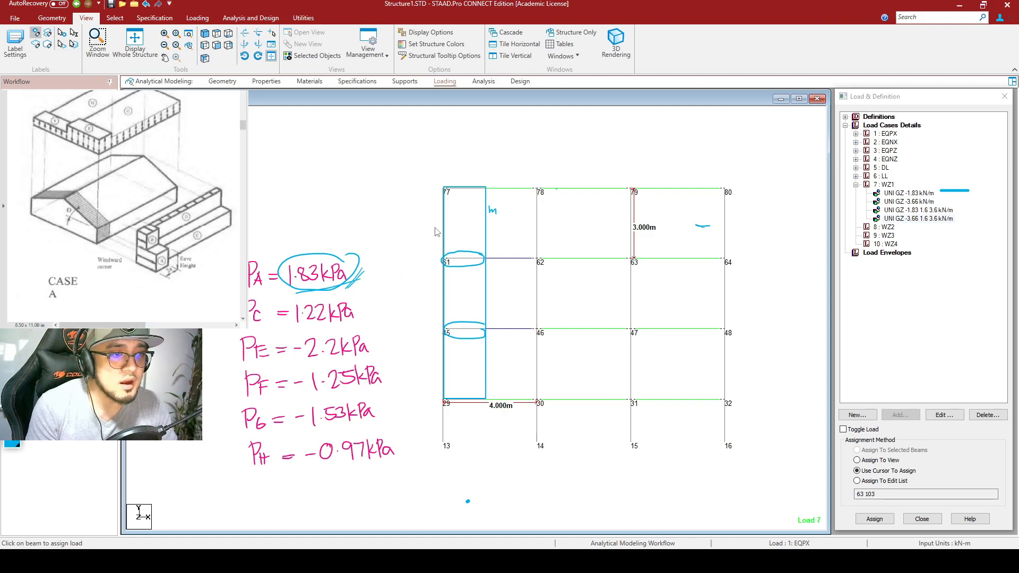
Step: Annotate the tributary heights of 1.5 above and below the beams at nodes 61 and 45
left_click_drag(437, 238, 435, 285)
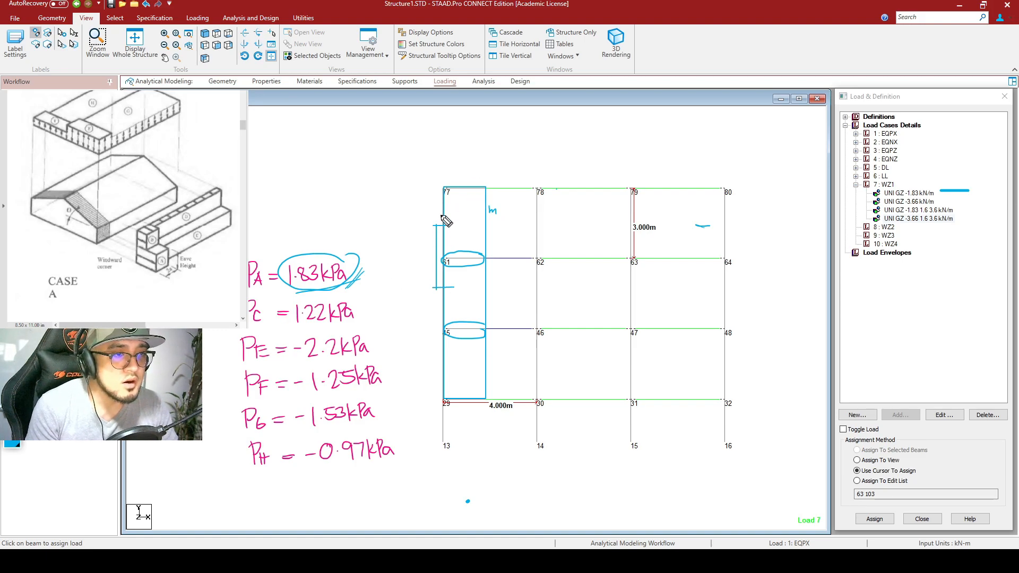
left_click_drag(408, 230, 413, 244)
mouse_move(414, 231)
left_mouse_down()
mouse_move(423, 231)
mouse_move(407, 276)
mouse_move(421, 261)
mouse_move(434, 361)
mouse_move(441, 330)
left_mouse_up()
left_click(411, 274)
left_click(410, 310)
left_click_drag(406, 300, 413, 310)
left_click_drag(415, 299, 425, 298)
left_click(408, 343)
left_click_drag(403, 334, 411, 345)
left_click_drag(412, 335, 420, 333)
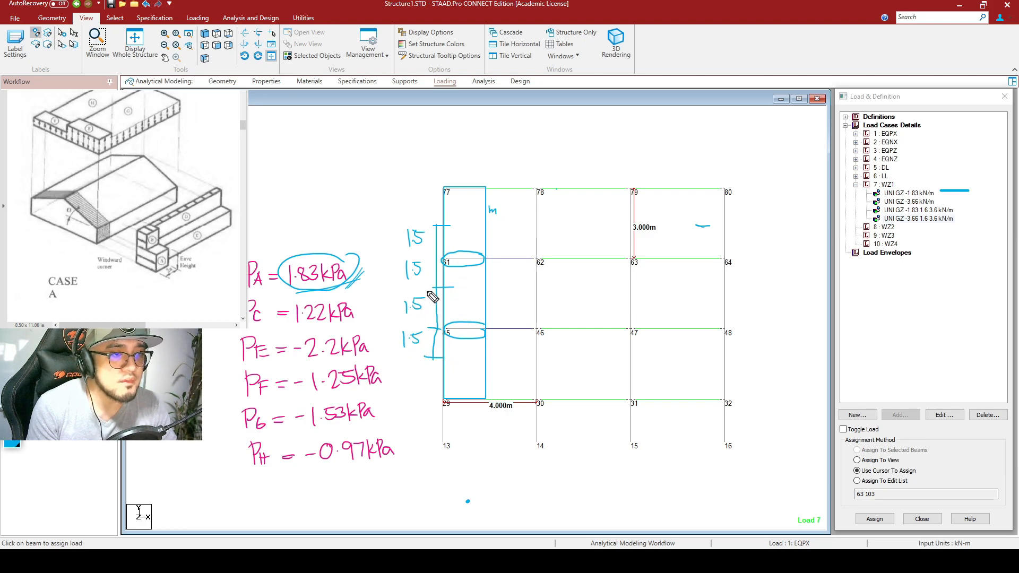
Step: Write the 1.5 tributary heights for the edge beams at nodes 77 and 29
mouse_move(402, 194)
left_mouse_down()
mouse_move(402, 209)
mouse_move(428, 199)
left_mouse_up()
left_click(408, 208)
mouse_move(413, 374)
left_mouse_down()
mouse_move(412, 387)
mouse_move(421, 386)
left_mouse_up()
left_click(418, 385)
left_click_drag(424, 374, 430, 374)
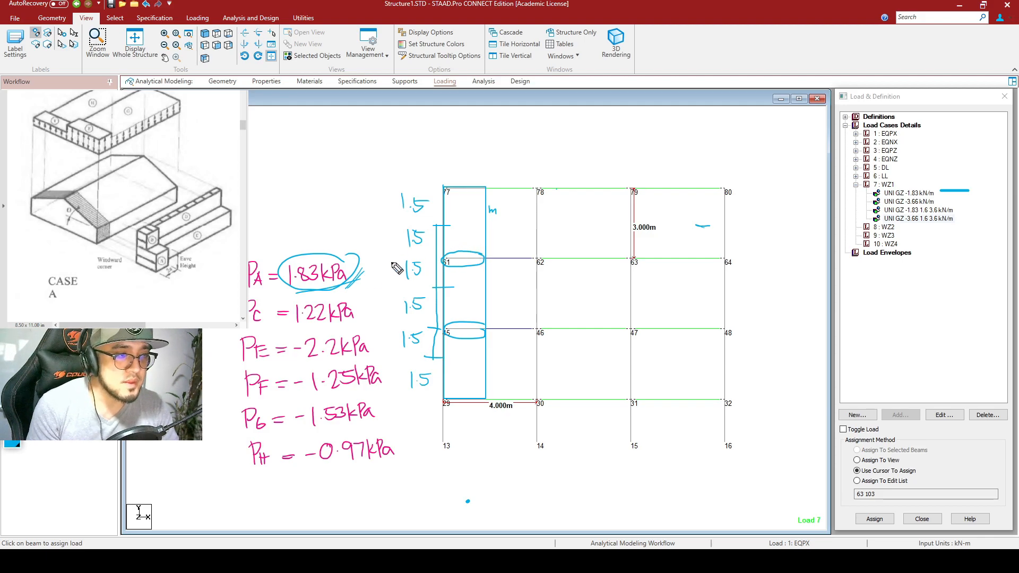
Step: Draw a leader from the beam portion at node 61 and write the expression 1.83 kPa x 3 m beside it
mouse_move(476, 262)
left_mouse_down()
mouse_move(483, 276)
mouse_move(513, 276)
left_mouse_up()
mouse_move(505, 283)
left_mouse_down()
mouse_move(525, 294)
mouse_move(565, 283)
left_mouse_up()
left_click(531, 290)
left_click_drag(574, 282, 590, 288)
mouse_move(590, 279)
left_mouse_down()
mouse_move(580, 289)
mouse_move(639, 280)
left_mouse_up()
left_click_drag(627, 286, 640, 284)
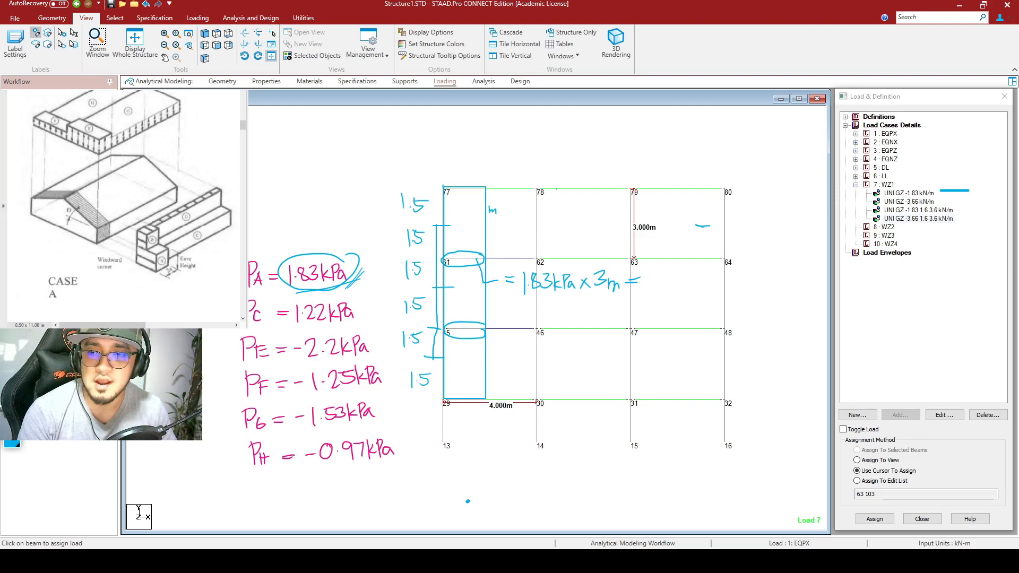
Step: Switch to the calculator, compute 1.83 × 3 and convert the answer to decimal form
key("alt+Tab")
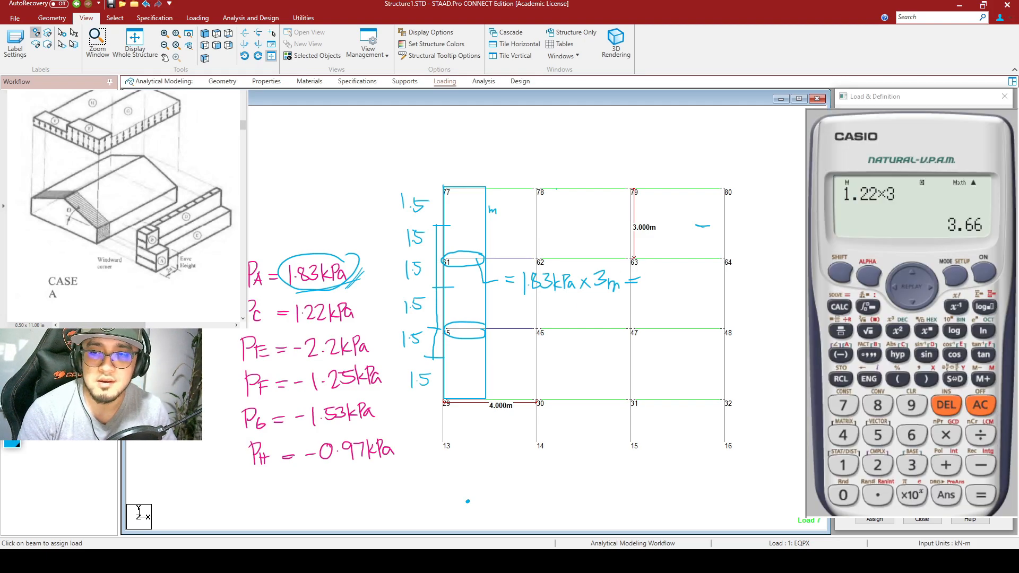
left_click(981, 408)
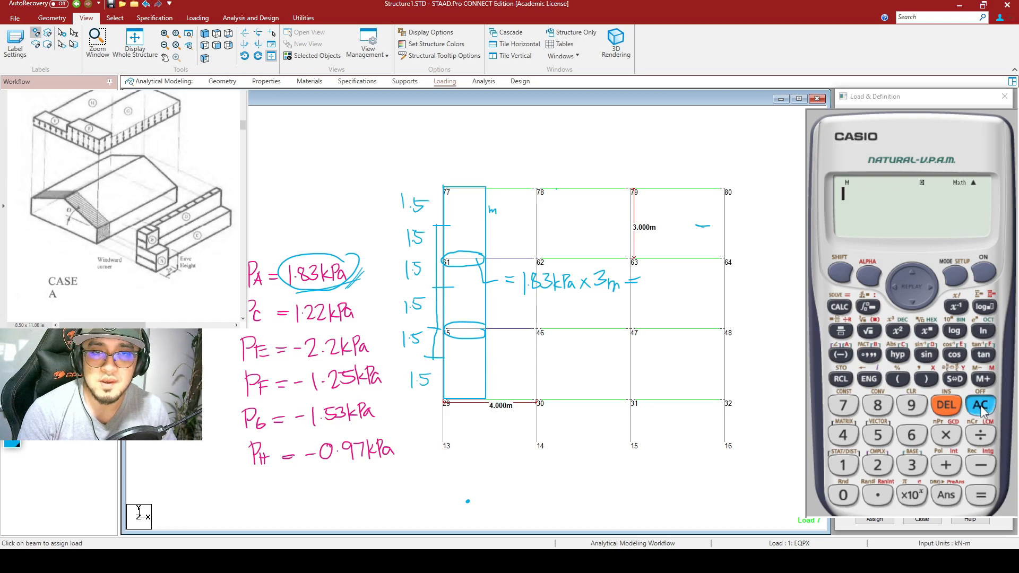
type("1.83")
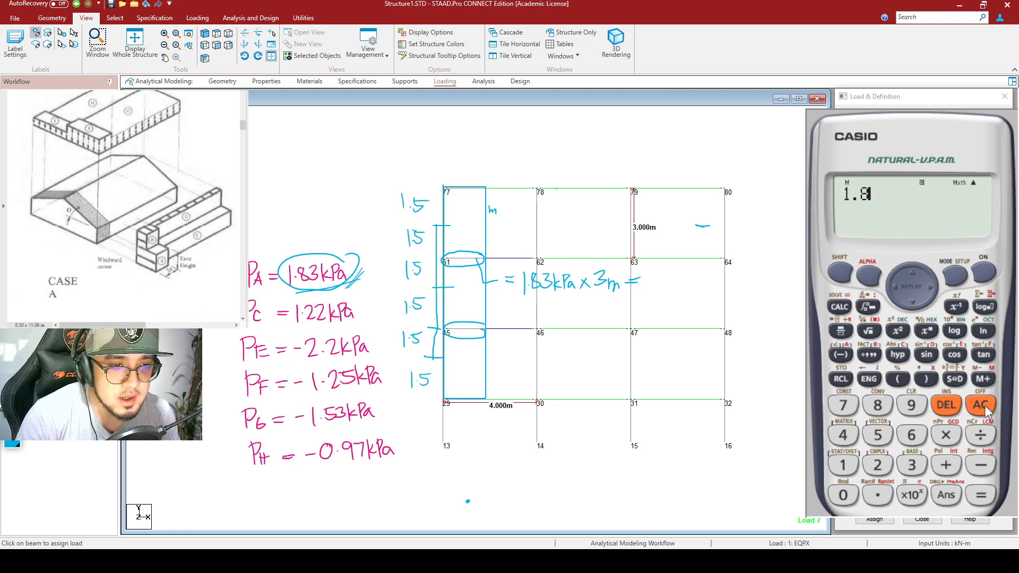
type("*3")
key("Return")
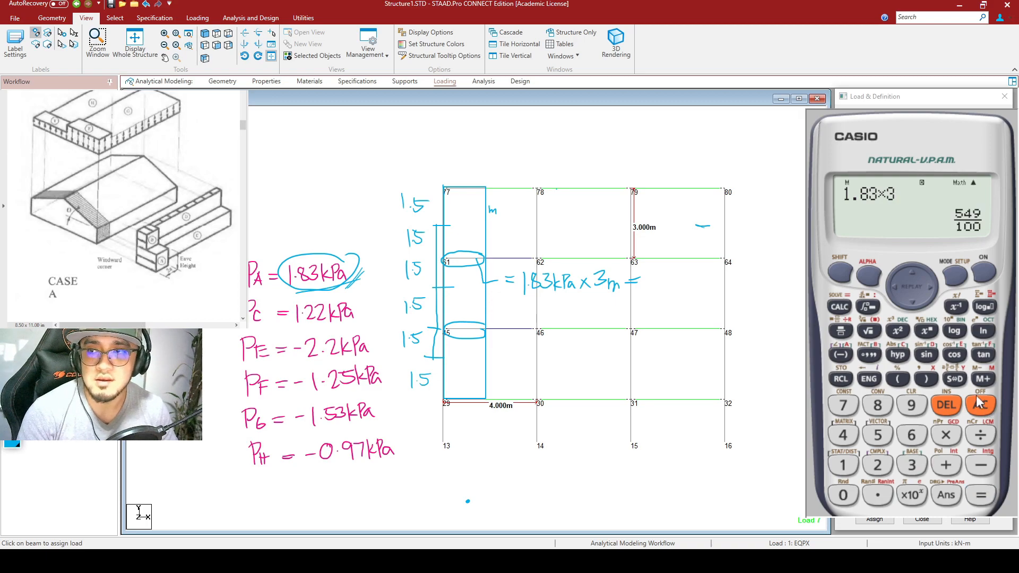
left_click(964, 379)
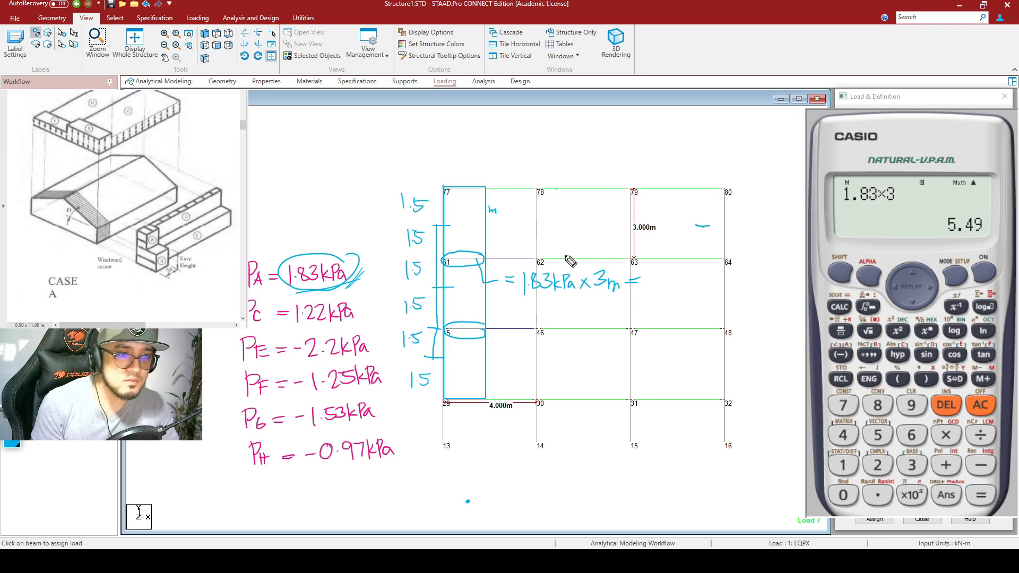
Step: Write 5.49 kN/m as the load result and link it to the beam portions at nodes 61 and 45
mouse_move(658, 272)
left_mouse_down()
mouse_move(654, 286)
mouse_move(733, 274)
mouse_move(723, 290)
mouse_move(741, 285)
left_mouse_up()
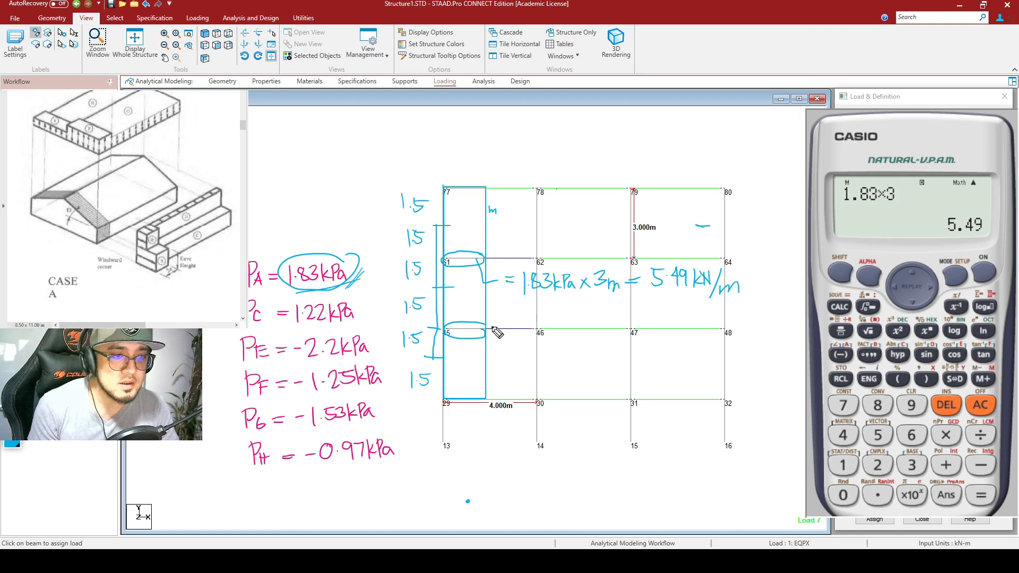
left_click_drag(489, 329, 504, 327)
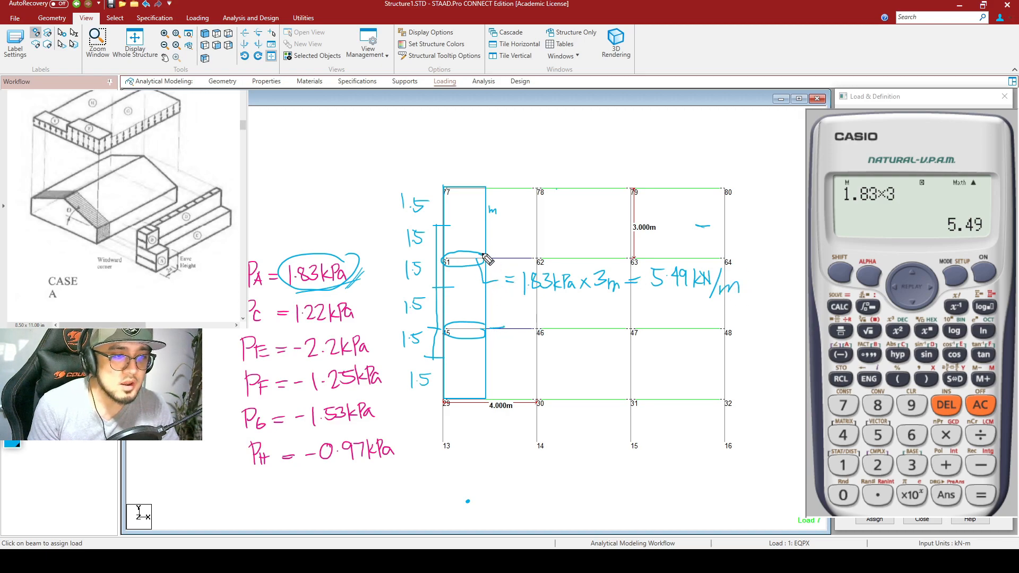
left_click_drag(493, 253, 491, 251)
mouse_move(500, 322)
left_mouse_down()
mouse_move(533, 320)
mouse_move(547, 307)
left_mouse_up()
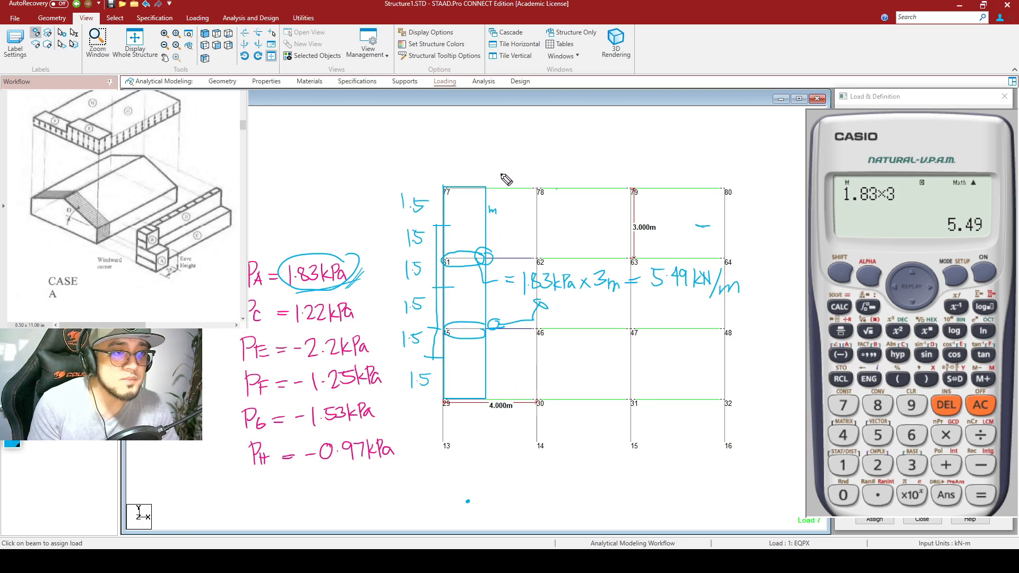
Step: Hatch the zone A strip below node 77 and write the expression 1.83 kPa (1.5 m) for its edge beam
left_click_drag(443, 226, 531, 224)
left_click_drag(447, 185, 435, 211)
mouse_move(477, 189)
left_mouse_down()
mouse_move(452, 212)
mouse_move(456, 228)
mouse_move(462, 159)
mouse_move(509, 167)
left_mouse_up()
mouse_move(525, 146)
left_mouse_down()
mouse_move(532, 166)
mouse_move(546, 166)
left_mouse_up()
left_click_drag(554, 151, 556, 166)
mouse_move(558, 149)
left_mouse_down()
mouse_move(578, 167)
mouse_move(634, 165)
mouse_move(665, 150)
left_mouse_up()
left_click_drag(649, 158, 667, 157)
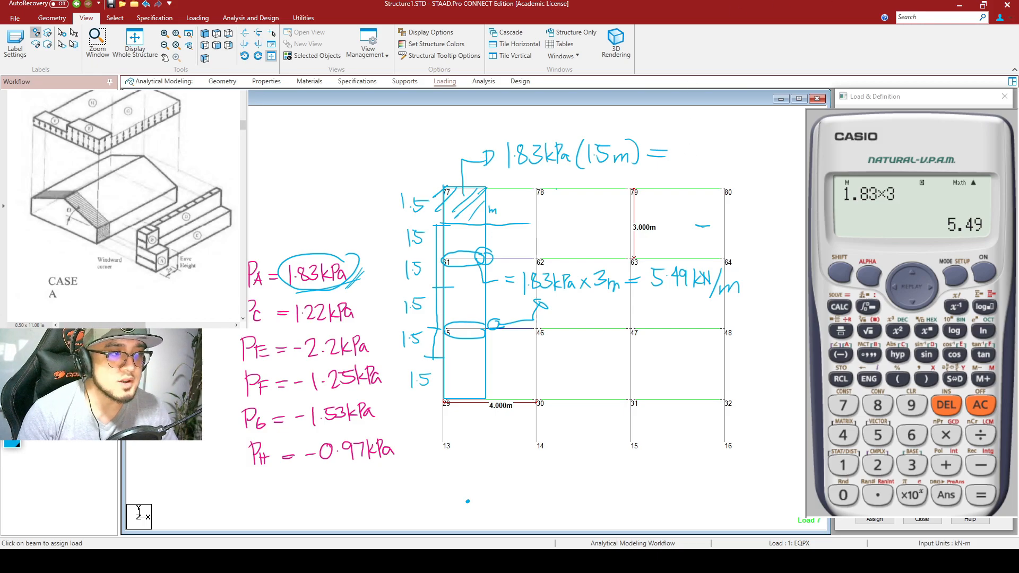
Step: Compute 1.83 × 1.5 on the calculator and write 2.745 kN/m as the edge beam load
left_click(978, 406)
type("1.83")
type("*1.5")
key("Return")
left_click(951, 378)
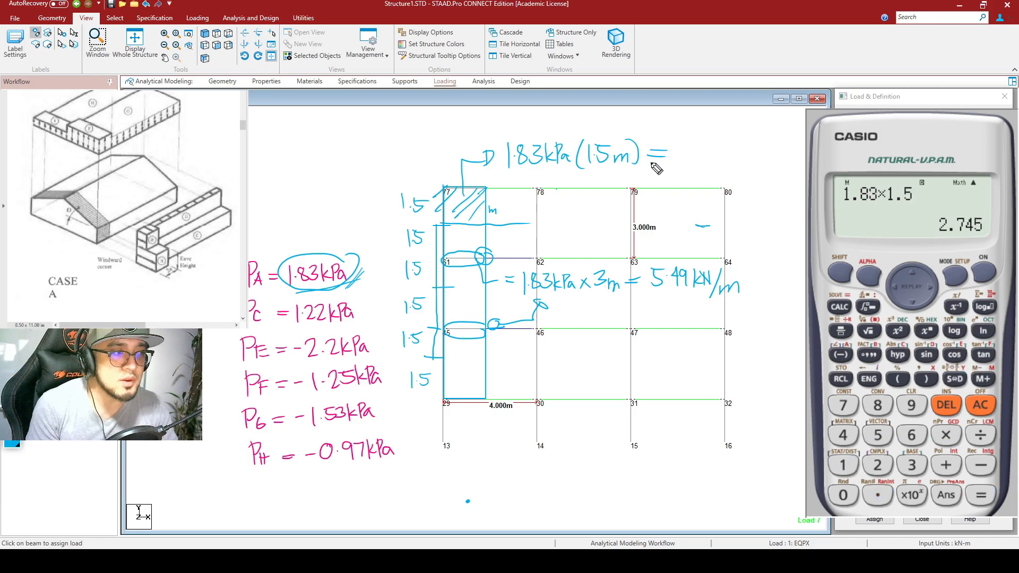
mouse_move(676, 145)
left_mouse_down()
mouse_move(689, 160)
mouse_move(724, 145)
mouse_move(743, 158)
mouse_move(749, 149)
mouse_move(769, 168)
left_mouse_up()
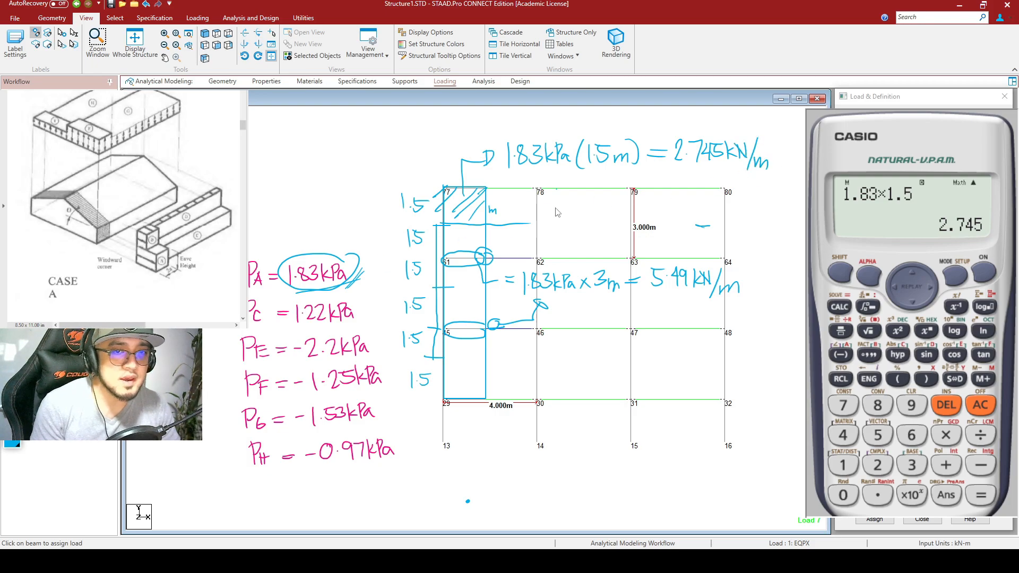
Step: Start a new uniform force member load in WZ1 with W1 of -2.745 kN/m in the GZ direction
left_click(902, 276)
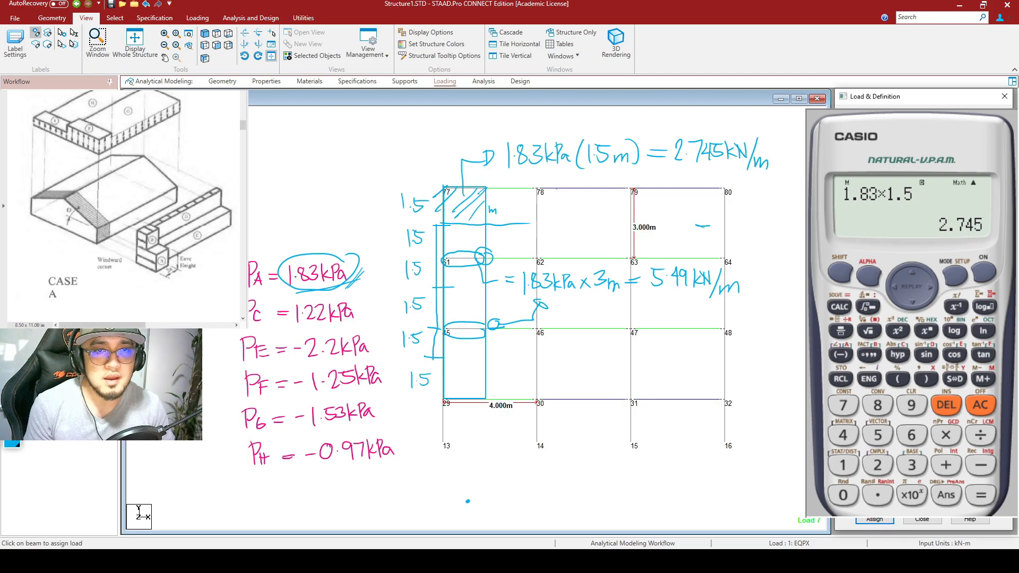
left_click(902, 276)
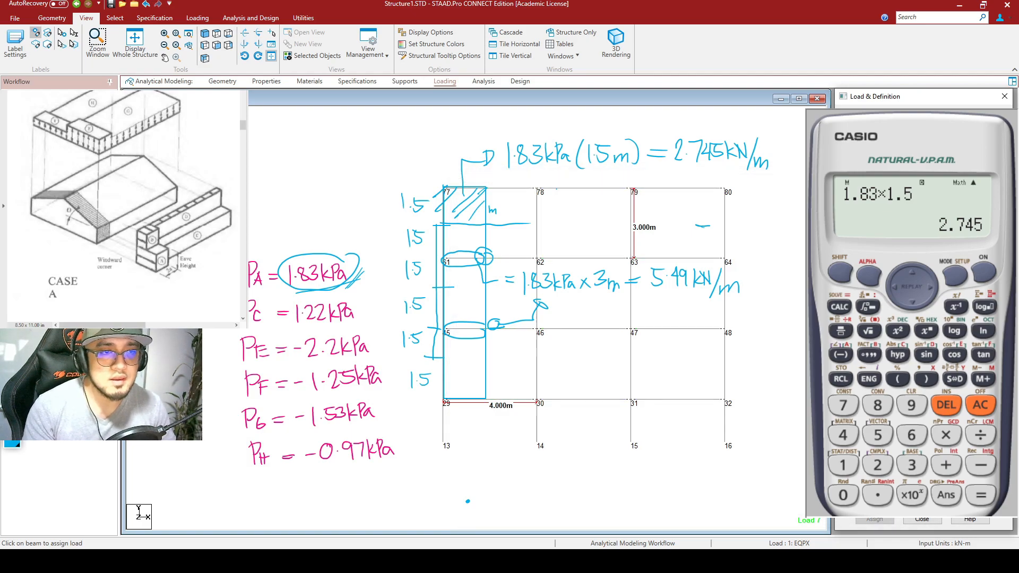
left_click(902, 425)
left_click_drag(467, 150, 707, 319)
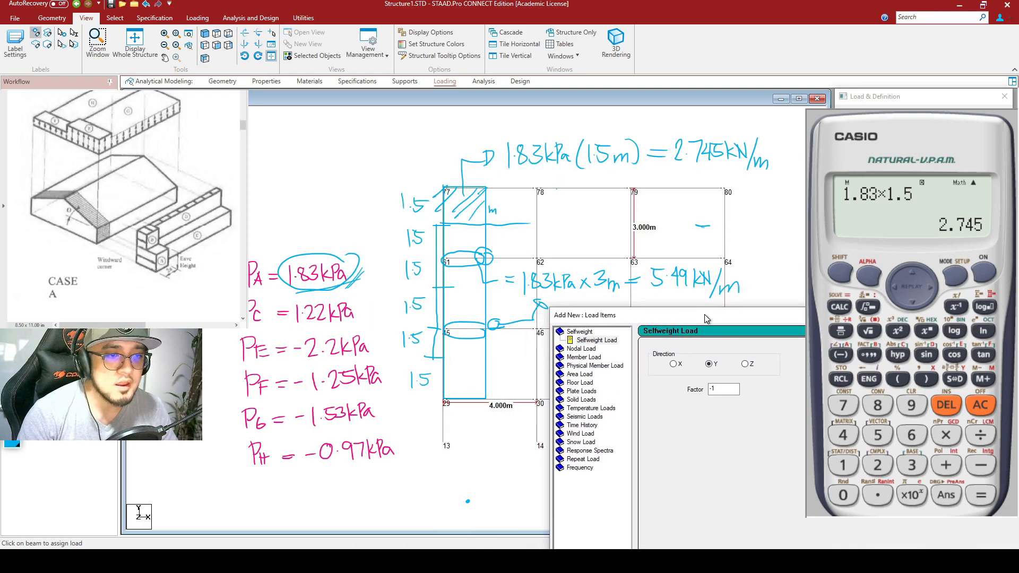
left_click(590, 356)
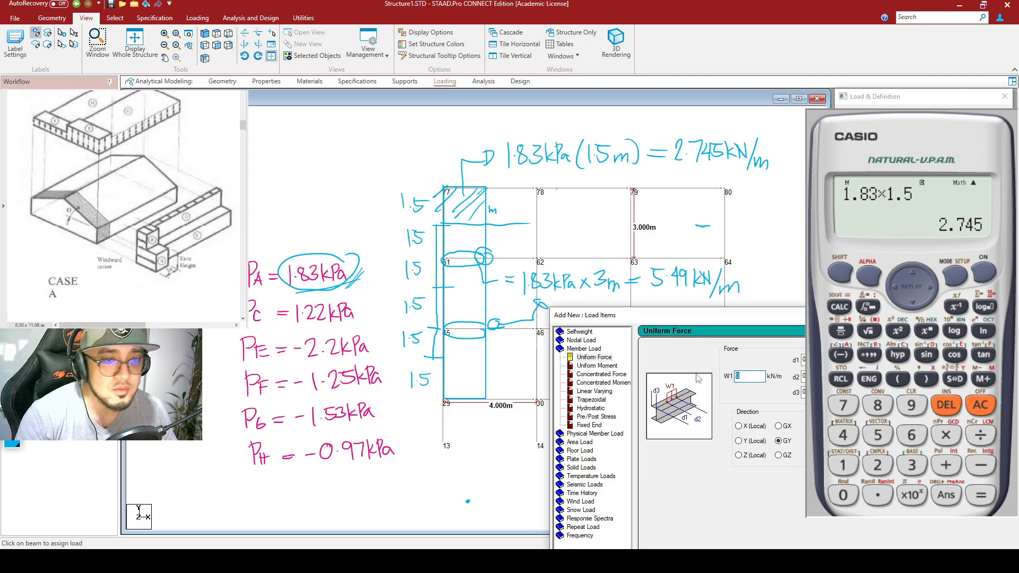
type("-2.745")
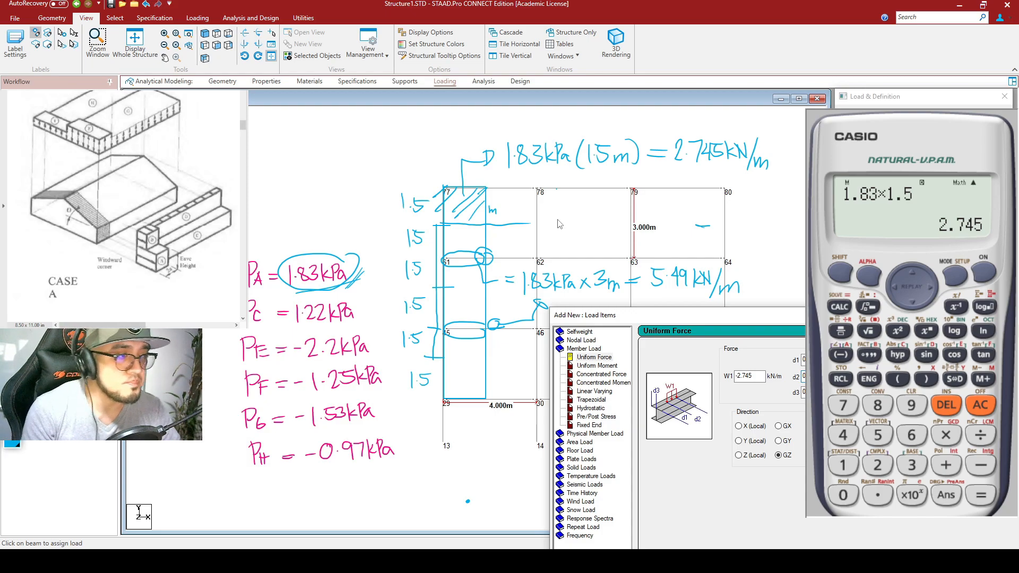
Step: Erase the zone A outline and edge beam notes, then draw a 3.6 dimension line above the beam between nodes 77 and 78
left_click(12, 390)
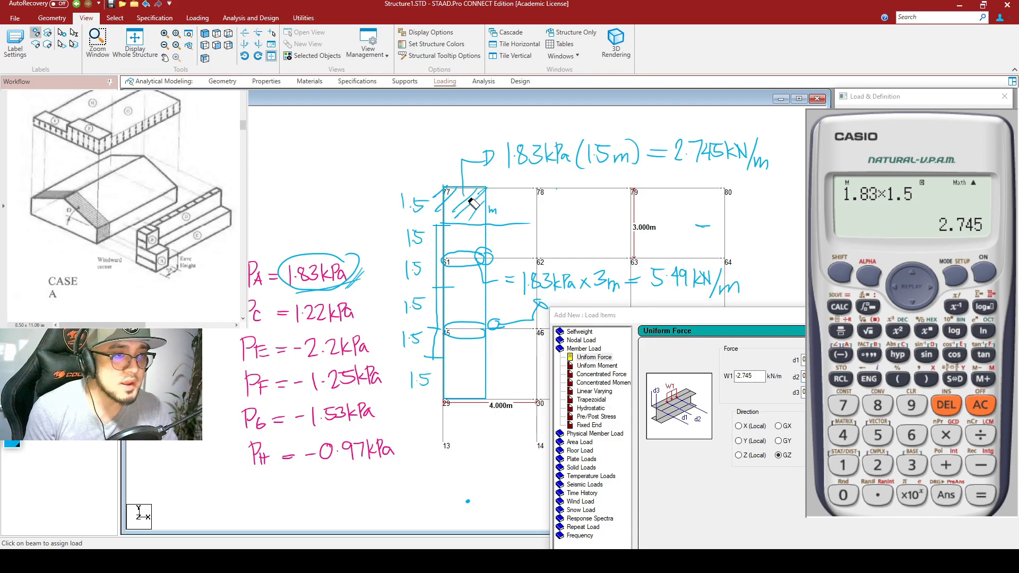
mouse_move(471, 208)
left_mouse_down()
mouse_move(455, 197)
mouse_move(478, 196)
mouse_move(528, 157)
mouse_move(754, 159)
mouse_move(654, 159)
left_mouse_up()
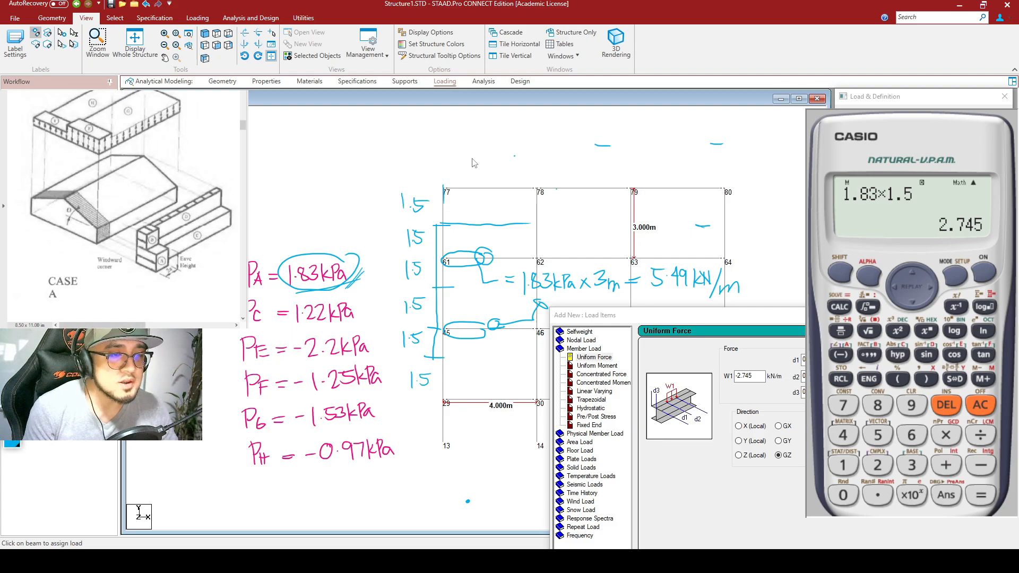
left_click_drag(450, 166, 533, 163)
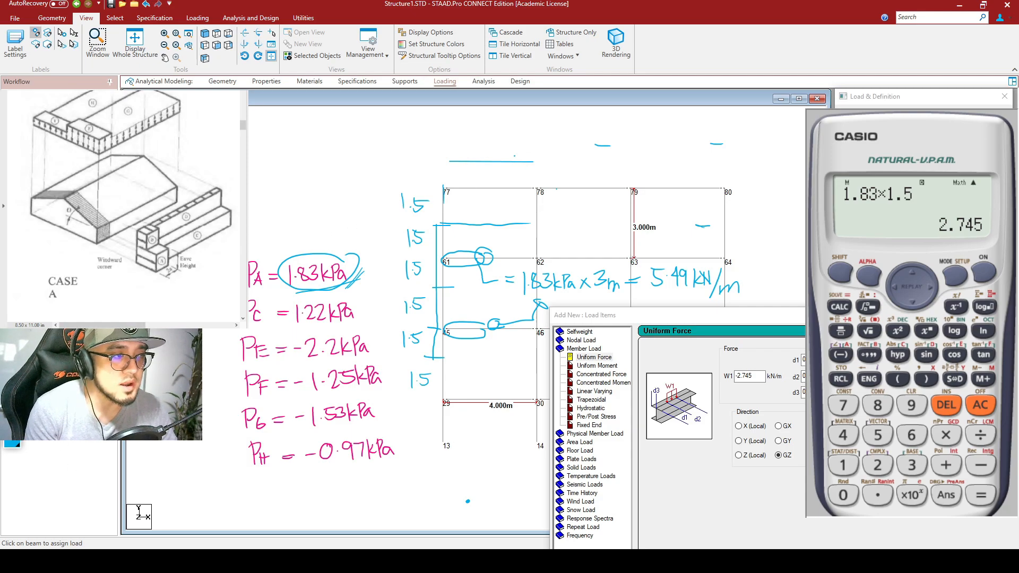
left_click_drag(468, 169, 485, 174)
left_click(477, 173)
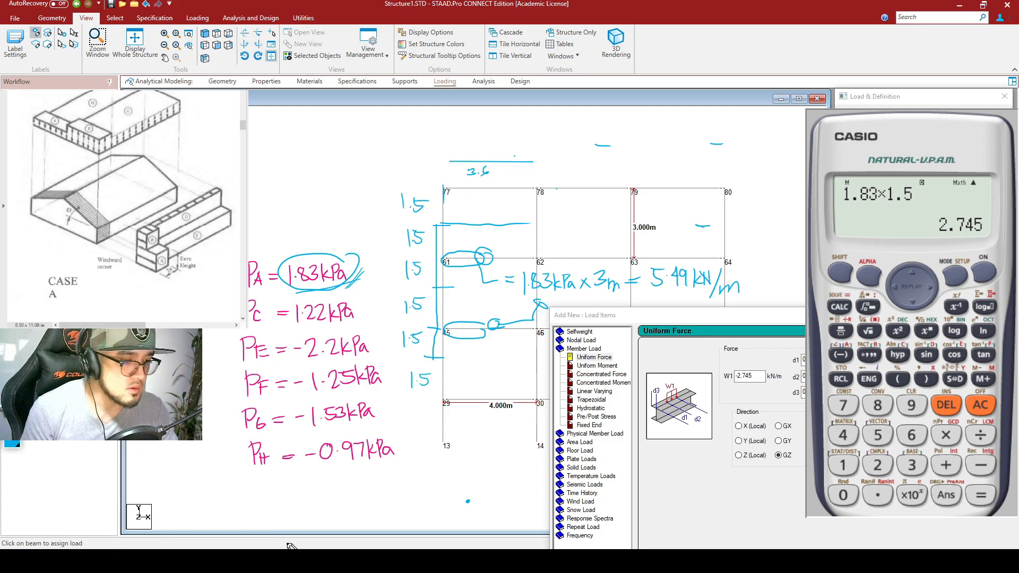
Step: Erase the old pen marks above the frame and sketch a thick horizontal beam line labelled 3.6 m in their place
mouse_move(638, 135)
left_mouse_down()
mouse_move(605, 160)
mouse_move(628, 144)
left_mouse_up()
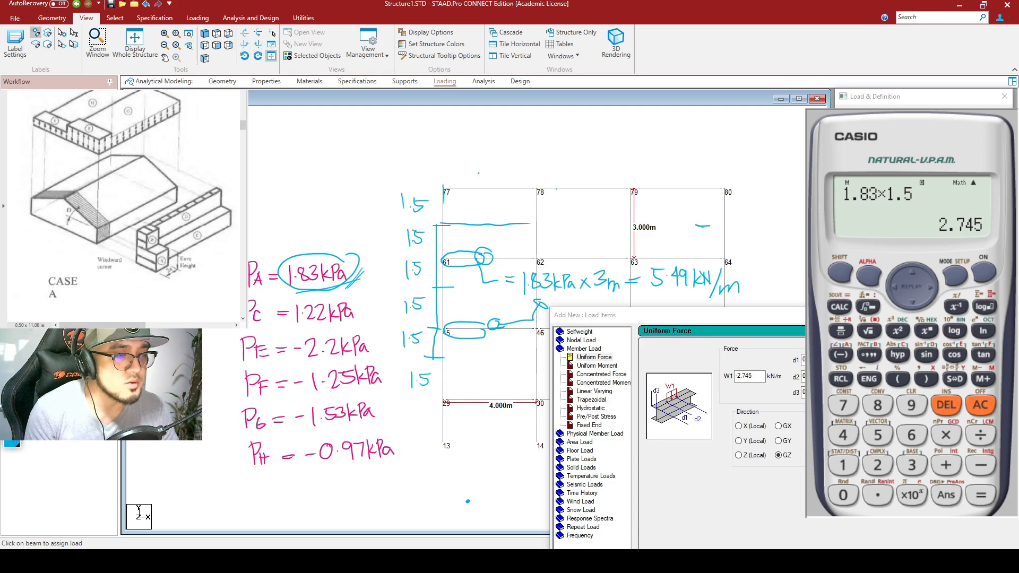
left_click_drag(492, 158, 662, 157)
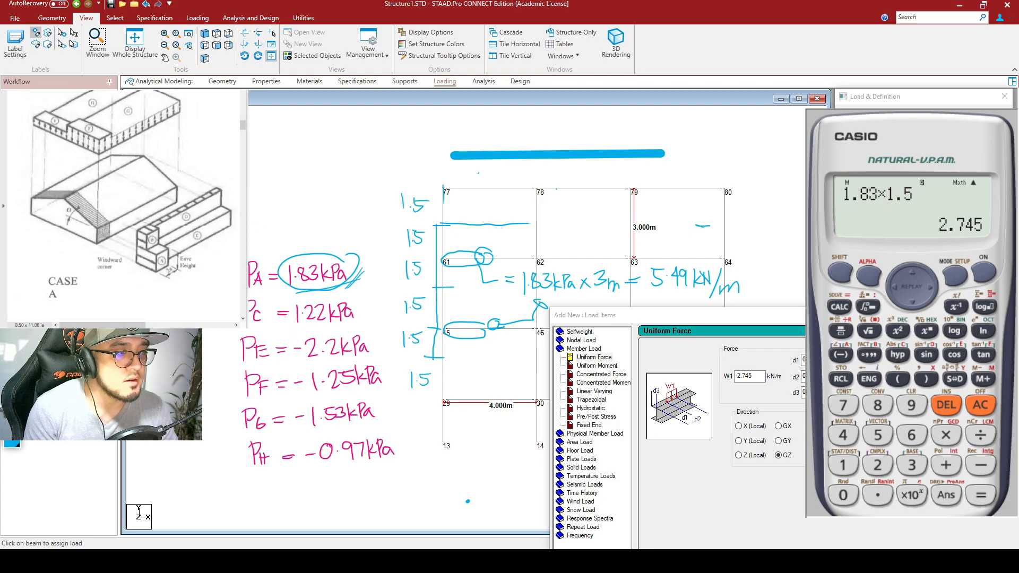
mouse_move(515, 163)
left_mouse_down()
mouse_move(515, 173)
mouse_move(555, 173)
left_mouse_up()
left_click(528, 169)
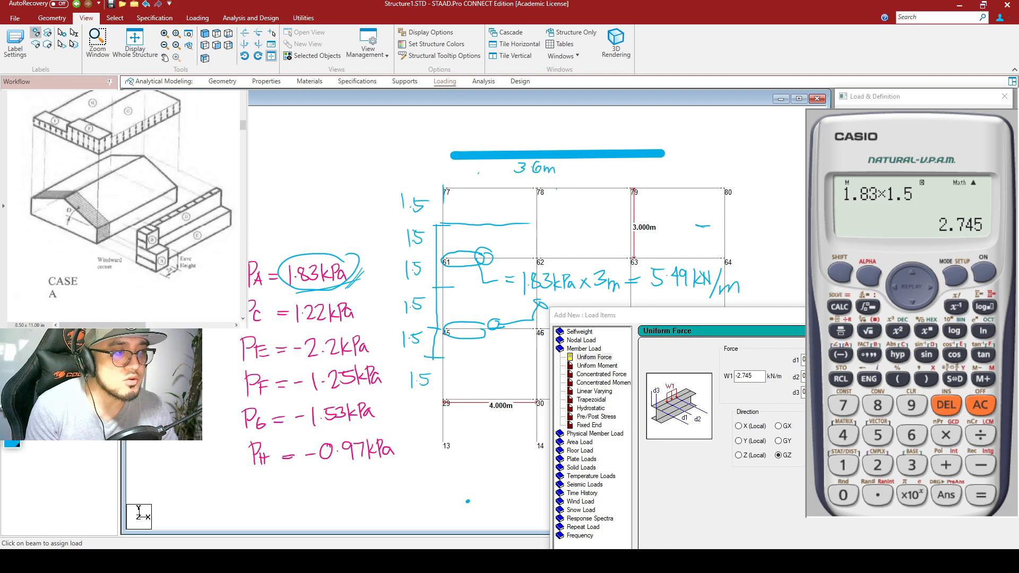
Step: Sketch a thin dimension line above the thick beam, label it 4m, and mark its start and the point above node 78
left_click_drag(424, 131, 689, 130)
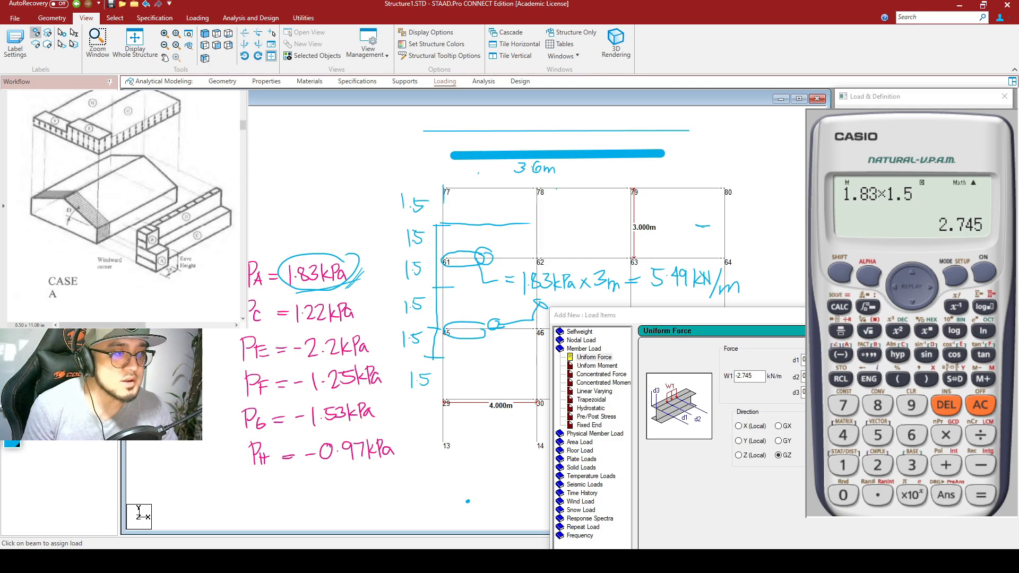
mouse_move(508, 109)
left_mouse_down()
mouse_move(513, 123)
mouse_move(526, 122)
left_mouse_up()
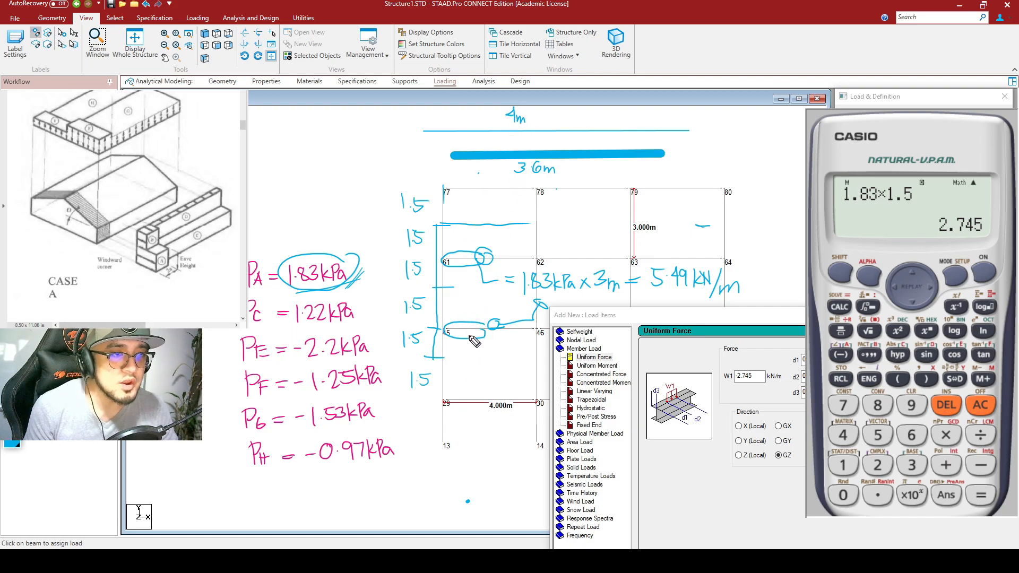
left_click_drag(423, 121, 423, 134)
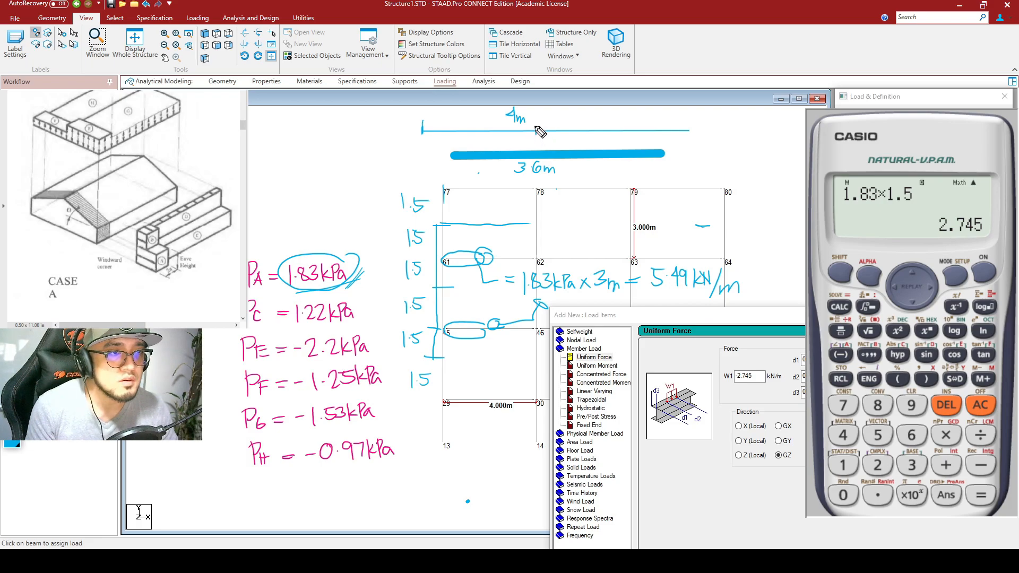
left_click_drag(536, 126, 536, 134)
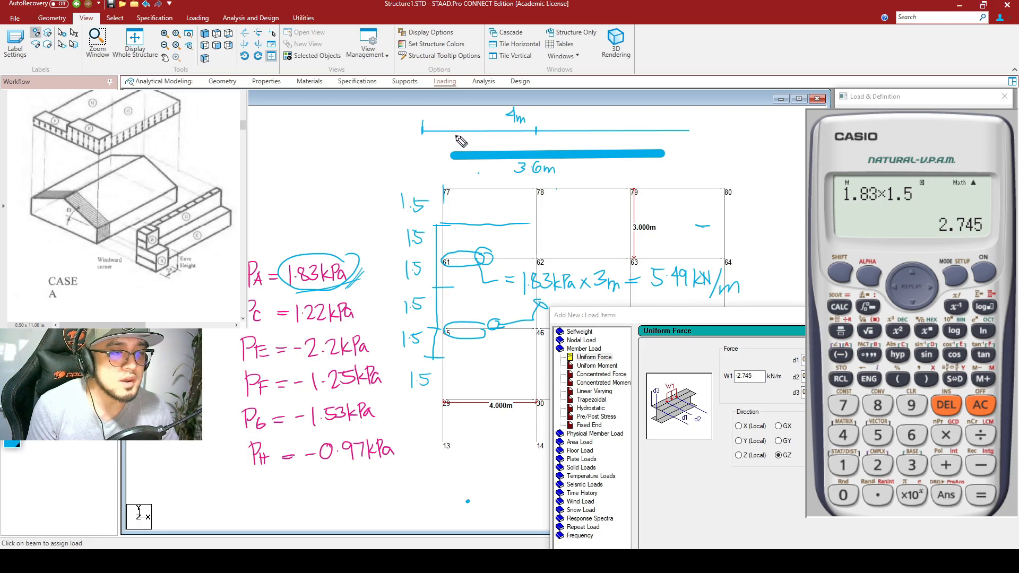
Step: Annotate the beam sketch with the segment lengths 1.8m, 0.2, 1.6m and 2m
mouse_move(456, 133)
left_mouse_down()
mouse_move(457, 145)
mouse_move(536, 133)
left_mouse_up()
left_click(462, 142)
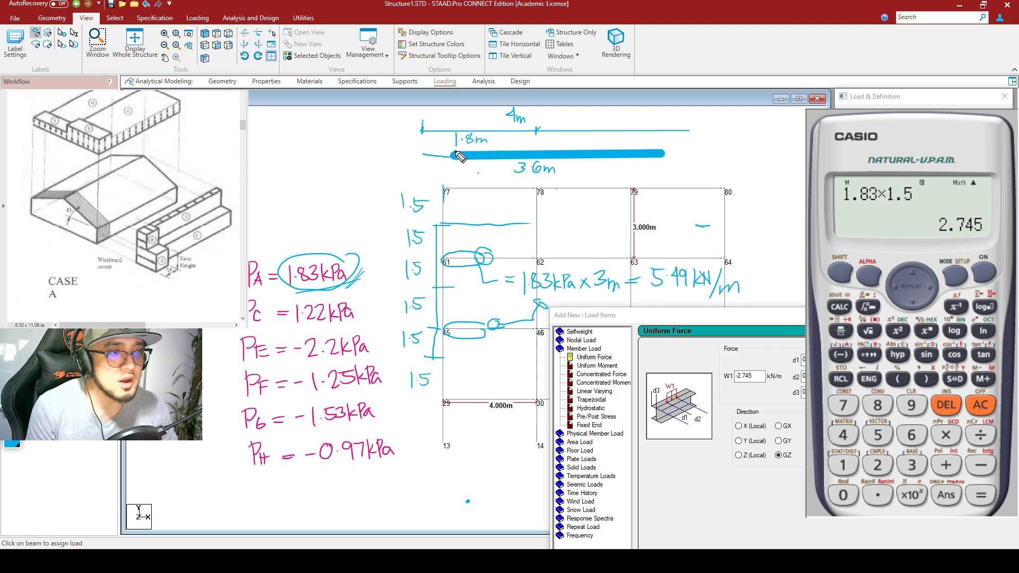
mouse_move(423, 150)
left_mouse_down()
mouse_move(415, 160)
mouse_move(452, 166)
left_mouse_up()
key("ctrl+z")
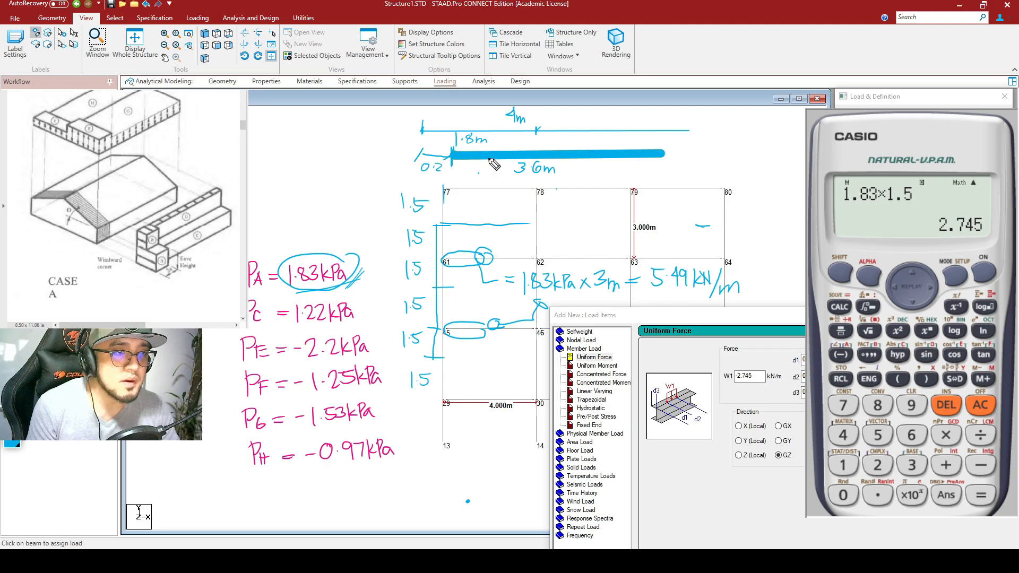
mouse_move(536, 140)
left_mouse_down()
mouse_move(535, 150)
mouse_move(494, 148)
mouse_move(603, 147)
left_mouse_up()
left_click(499, 144)
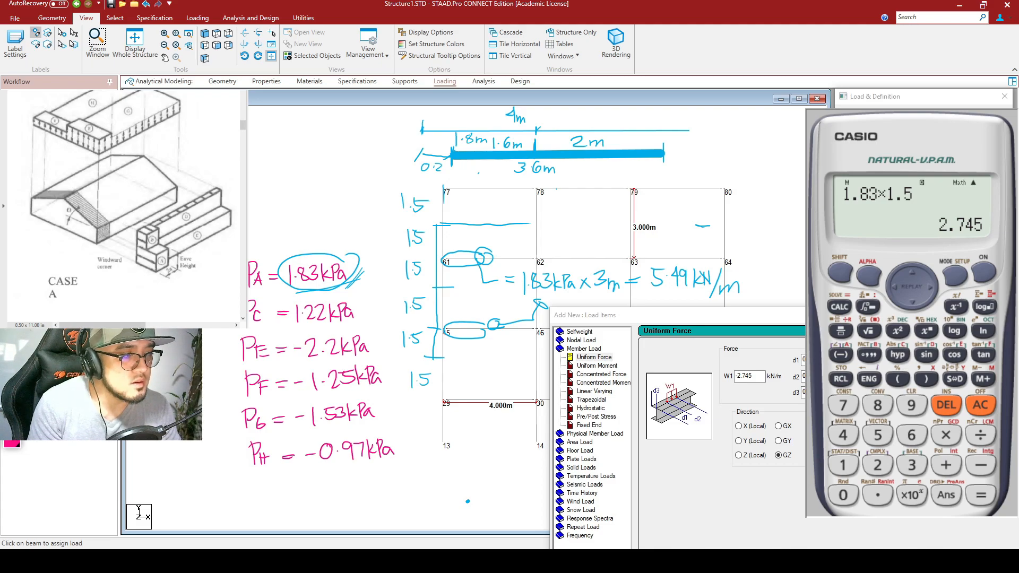
Step: Sketch pink load arrows under the beam's 1.6m segment and circle the arrow at that segment's end
mouse_move(452, 188)
left_mouse_down()
mouse_move(452, 162)
mouse_move(456, 172)
mouse_move(472, 162)
left_mouse_up()
mouse_move(468, 173)
left_mouse_down()
mouse_move(498, 163)
mouse_move(525, 173)
mouse_move(534, 162)
left_mouse_up()
left_click_drag(529, 173, 540, 173)
left_click_drag(537, 154, 541, 155)
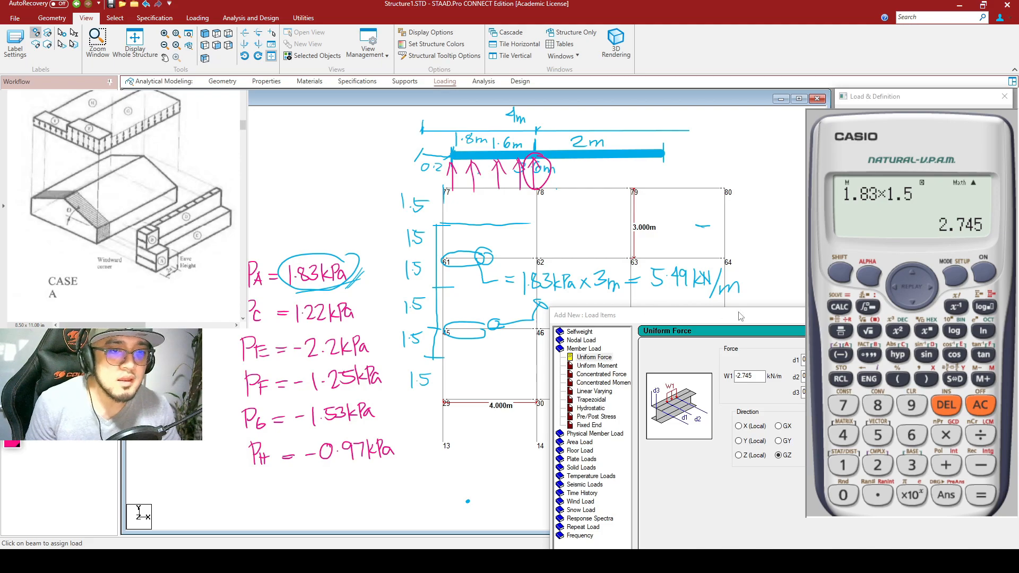
Step: Add uniform GZ member loads of -2.745 and -5.49 kN/m to load case WZ1, each with d1 0 and d2 1.6 m
left_click(804, 360)
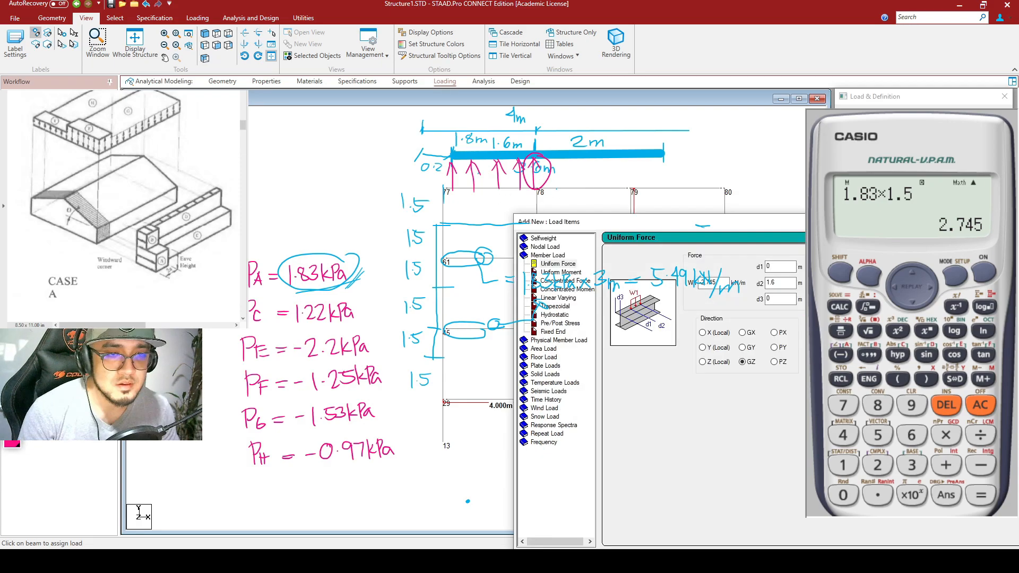
left_click_drag(584, 221, 599, 323)
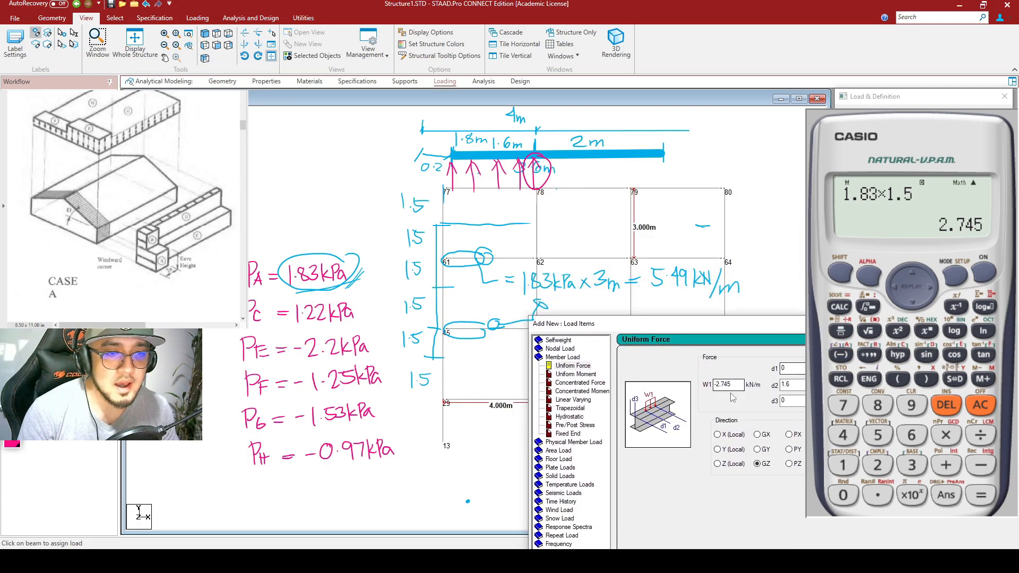
left_click_drag(734, 386, 727, 385)
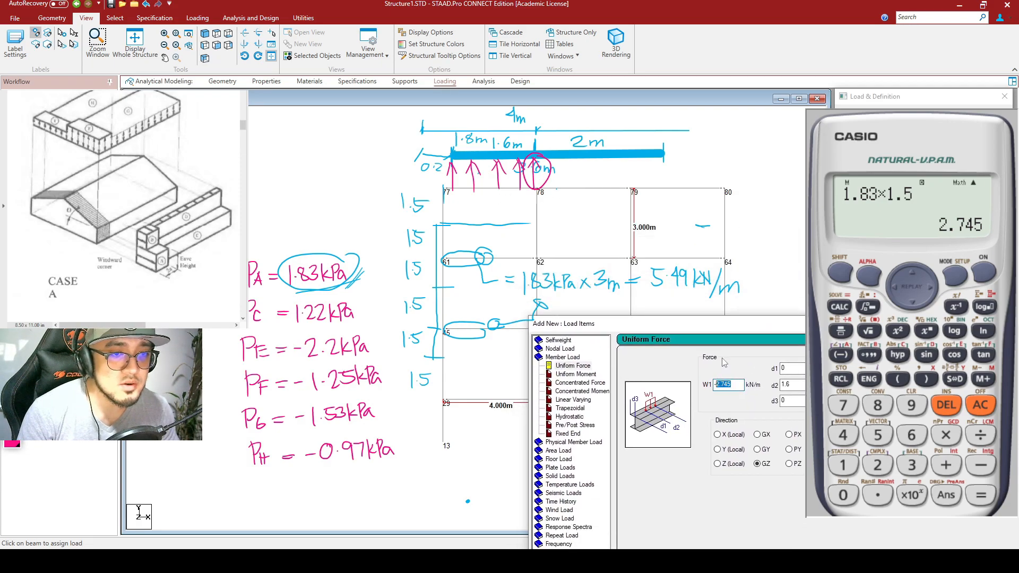
left_click_drag(728, 335, 732, 344)
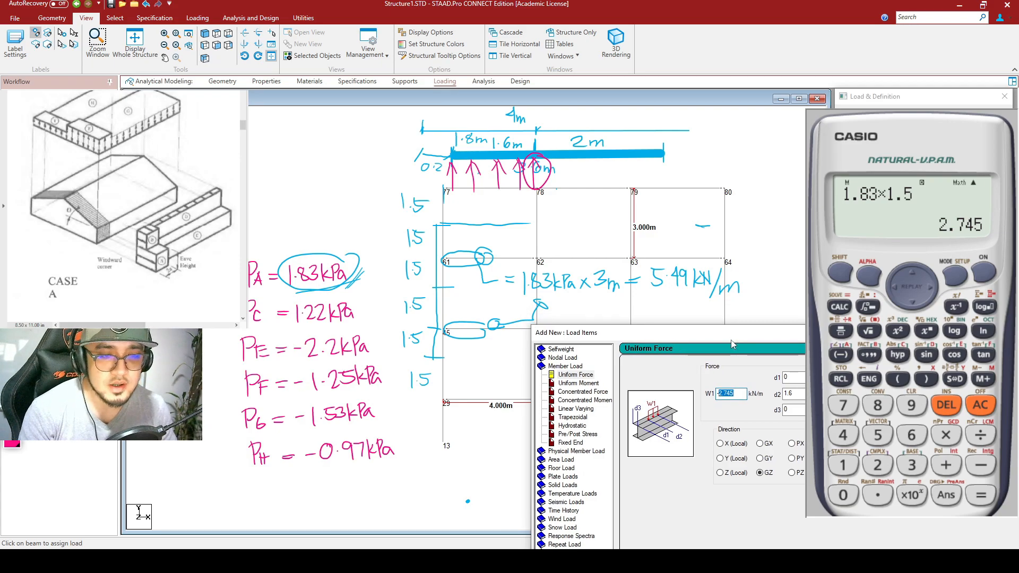
type("5.")
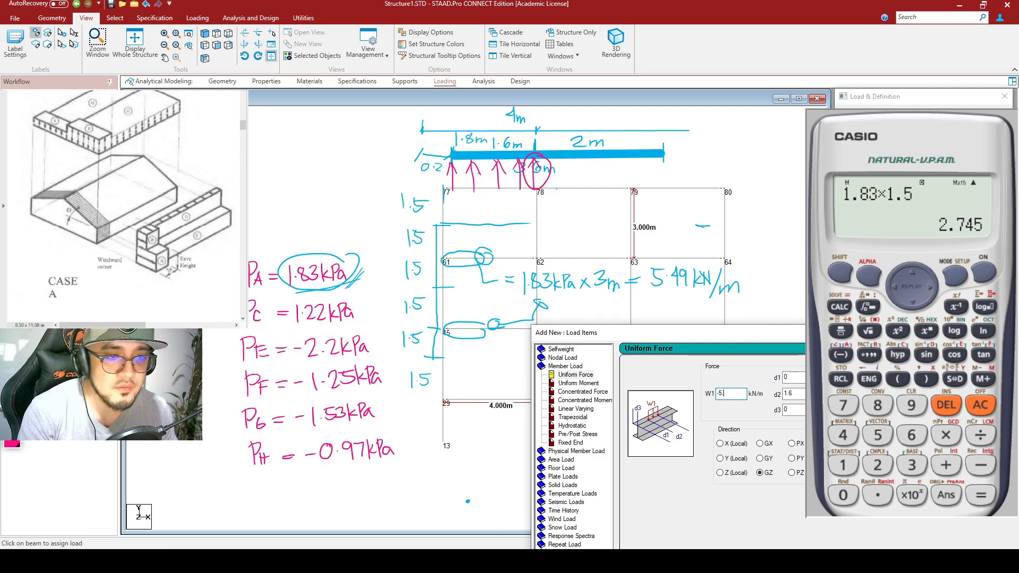
left_click_drag(795, 332, 724, 160)
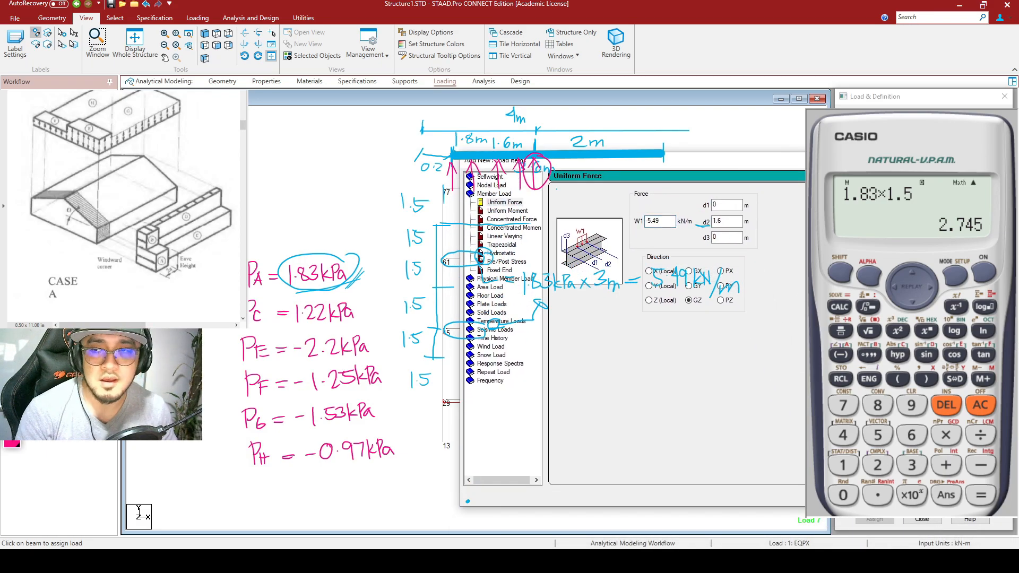
key("Escape")
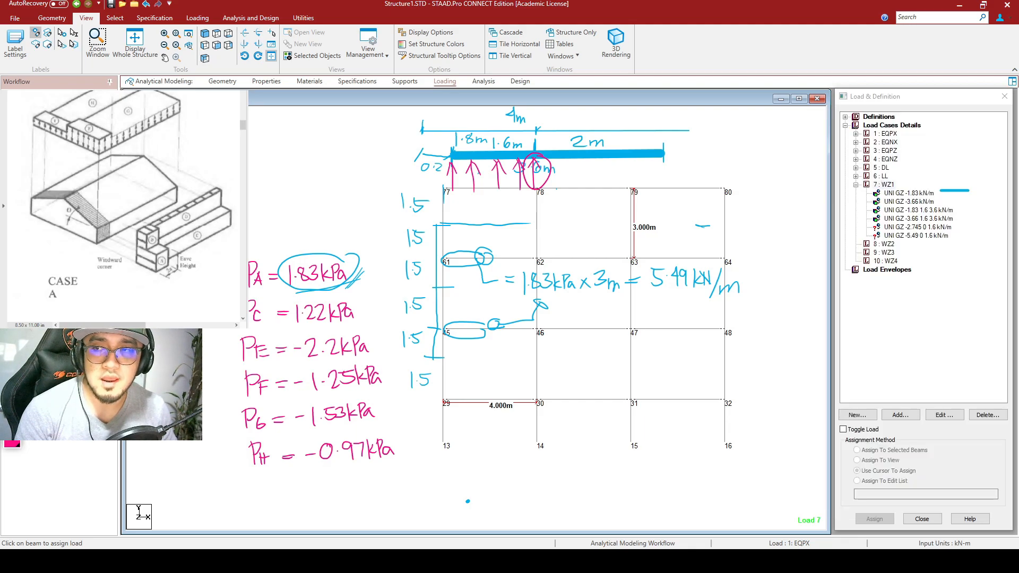
Step: Erase the beam sketch and dimension notes, and assign the -2.745 kN/m partial load to the beams between nodes 77-78 and 29-30
mouse_move(536, 159)
left_mouse_down()
mouse_move(488, 352)
mouse_move(427, 186)
left_mouse_up()
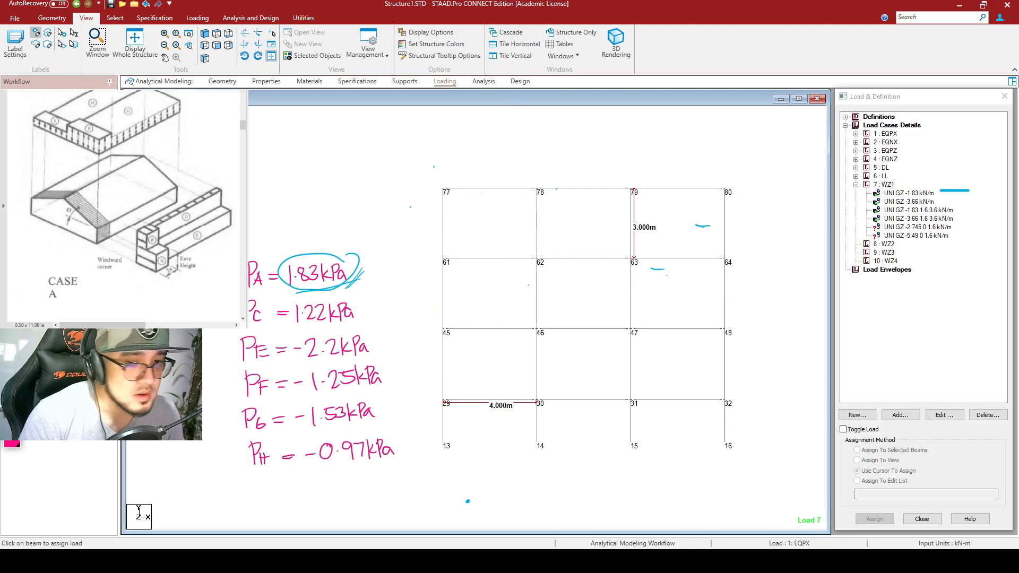
left_click(908, 228)
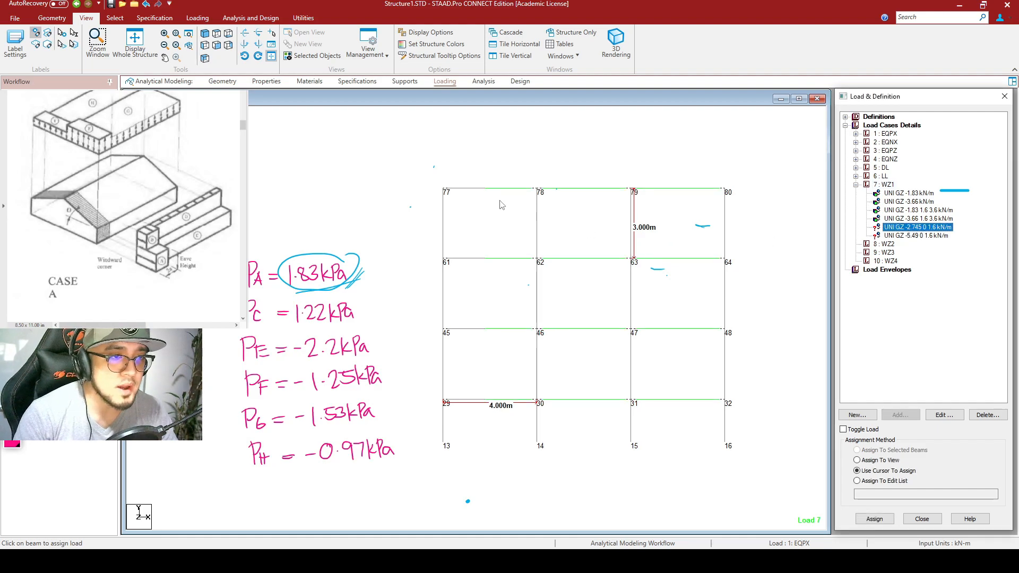
left_click(479, 189)
left_click(483, 401)
left_click(878, 451)
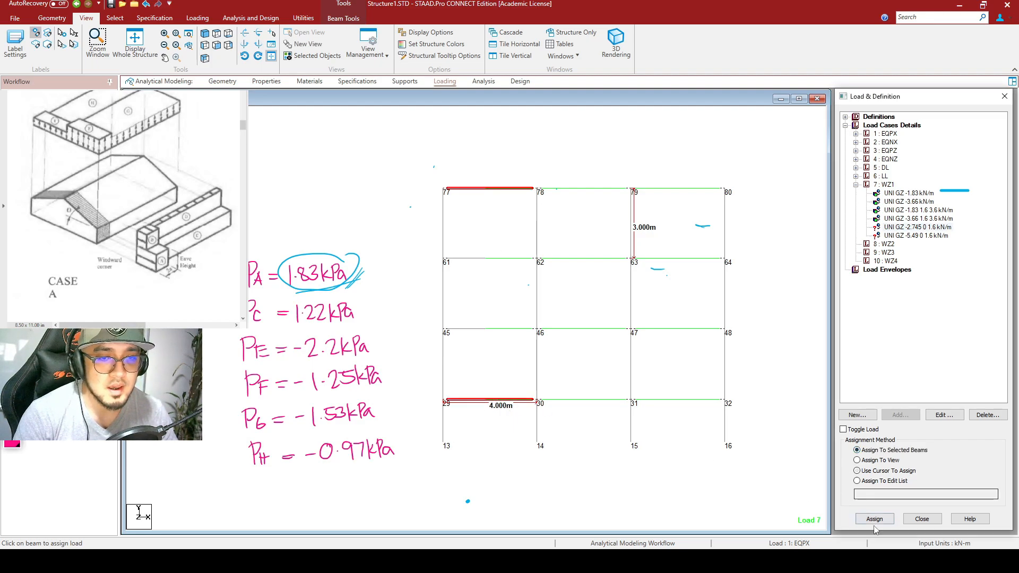
left_click(875, 519)
left_click(938, 344)
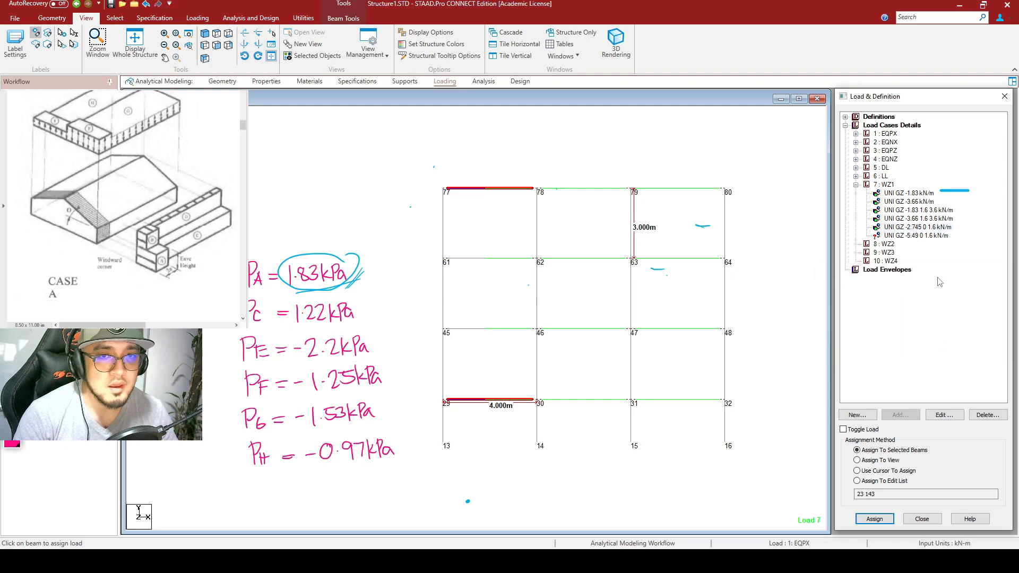
Step: Assign the -5.49 kN/m partial load to the selected beams between nodes 61-62 and 45-46
left_click(937, 239)
left_click_drag(510, 364, 462, 246)
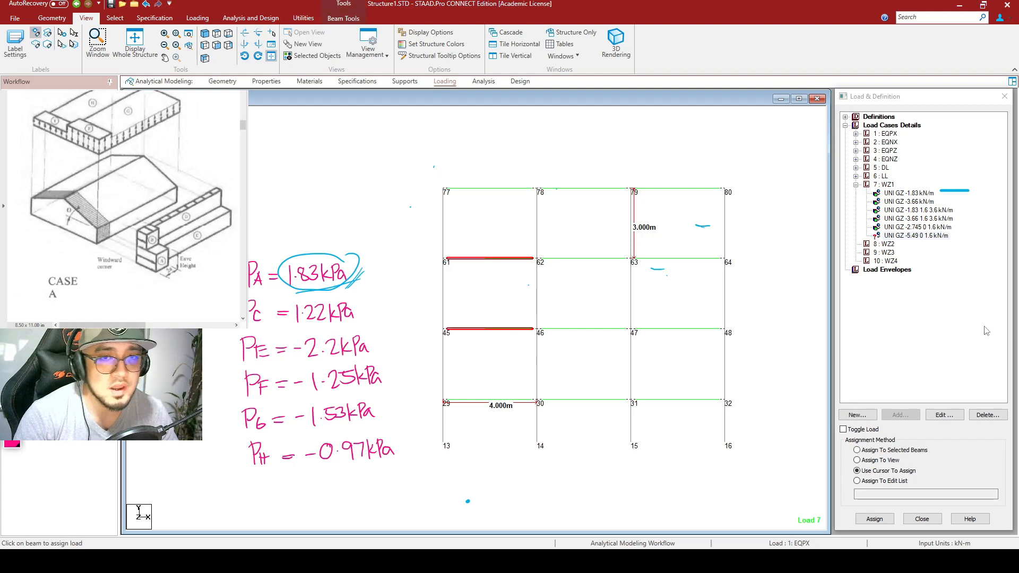
left_click(912, 239)
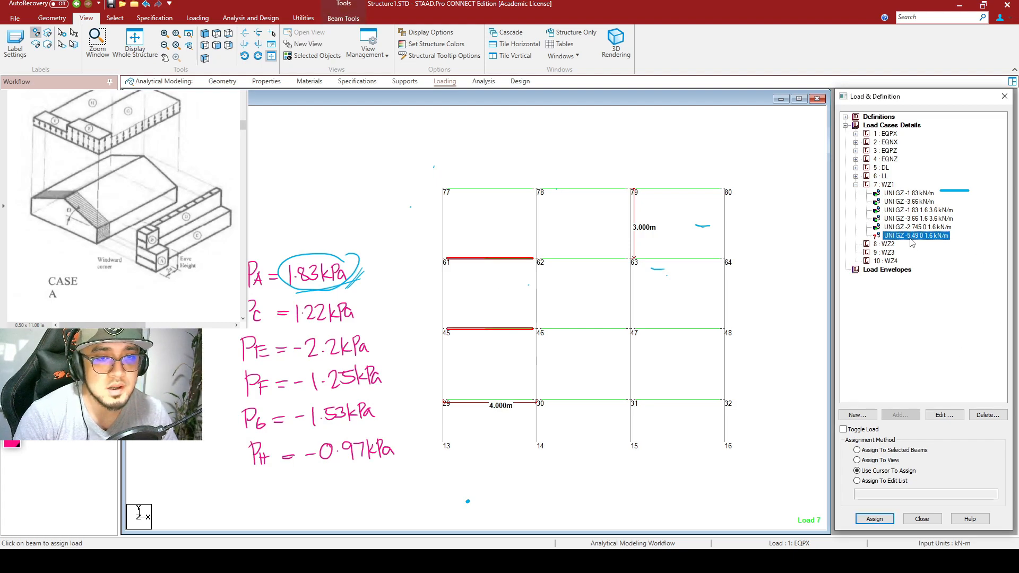
left_click(857, 450)
left_click(875, 519)
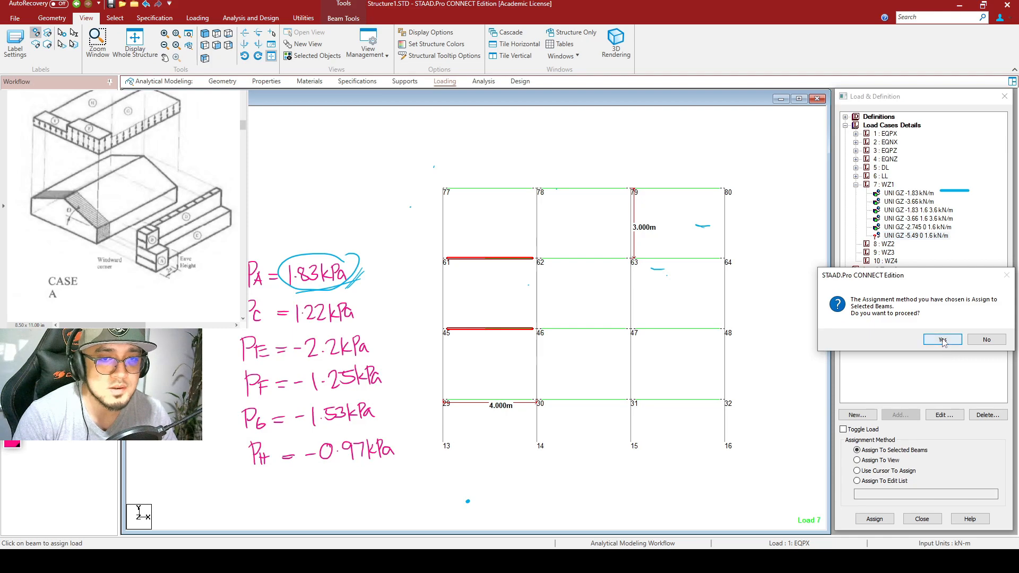
left_click(942, 341)
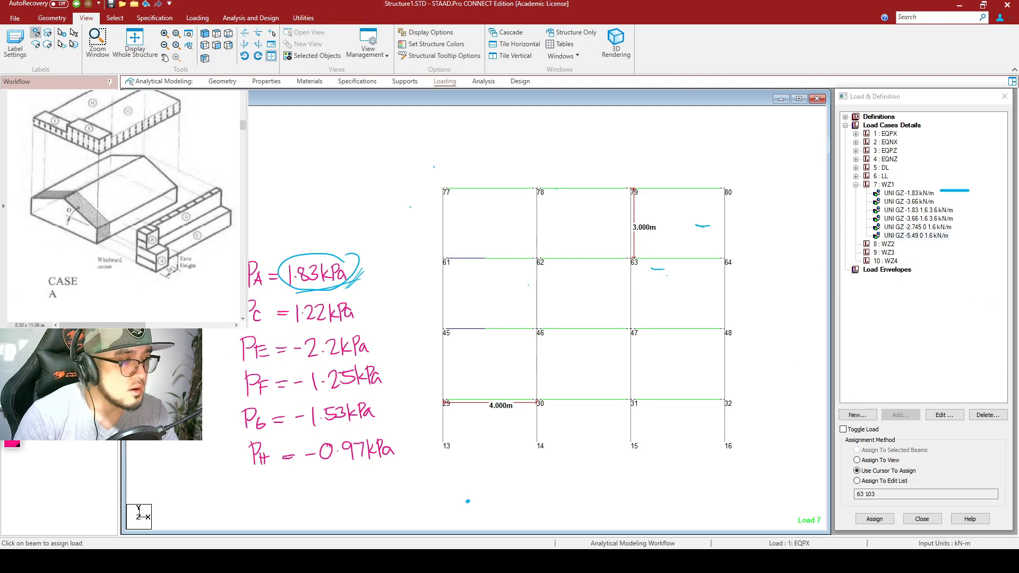
Step: Display the whole structure in isometric view and examine how the WZ1 loads are distributed on the windward beams
left_click(139, 40)
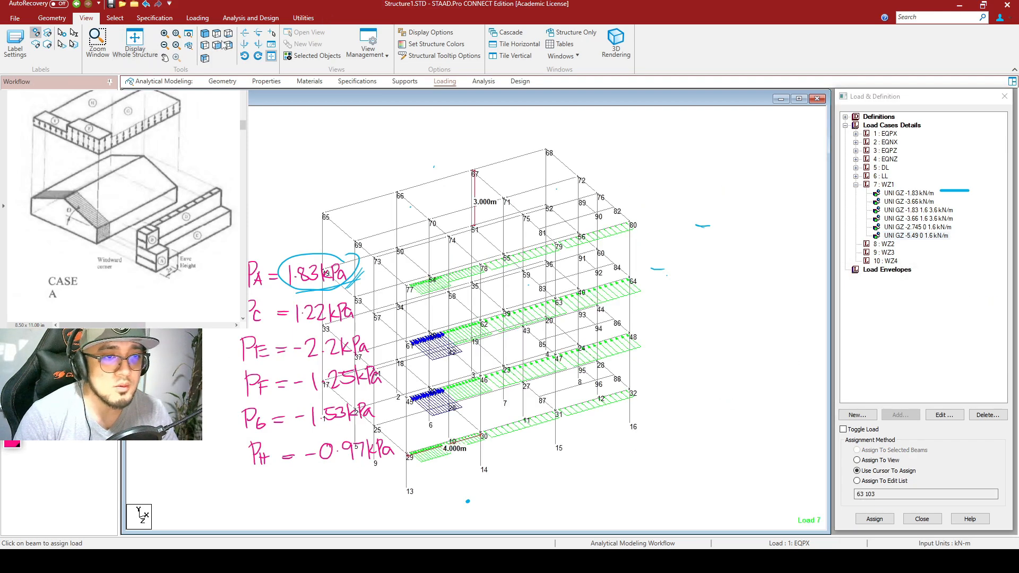
scroll(552, 378, "up", 3)
scroll(561, 368, "up", 5)
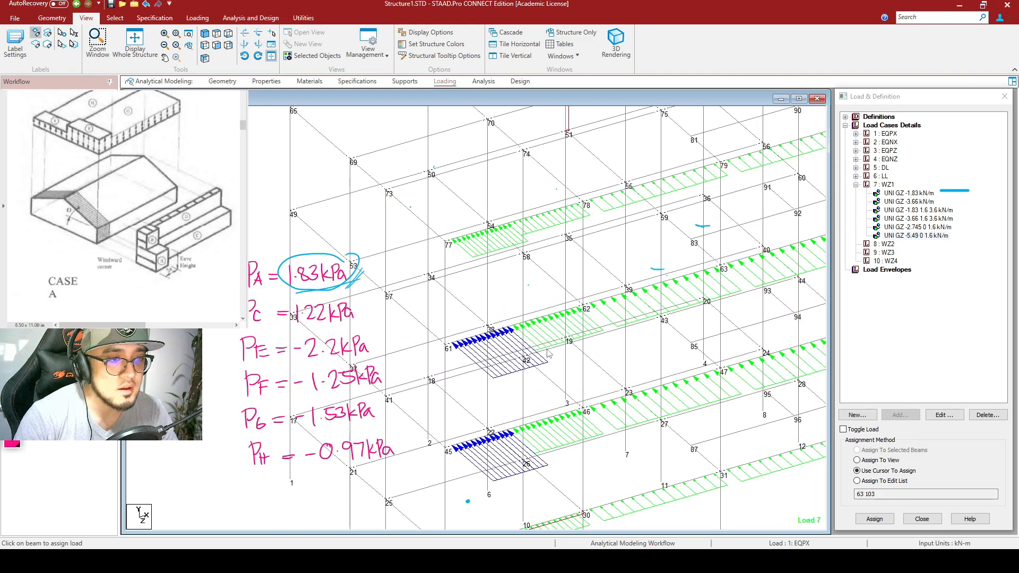
scroll(549, 355, "down", 5)
middle_click_drag(659, 512, 699, 452)
left_click(930, 237)
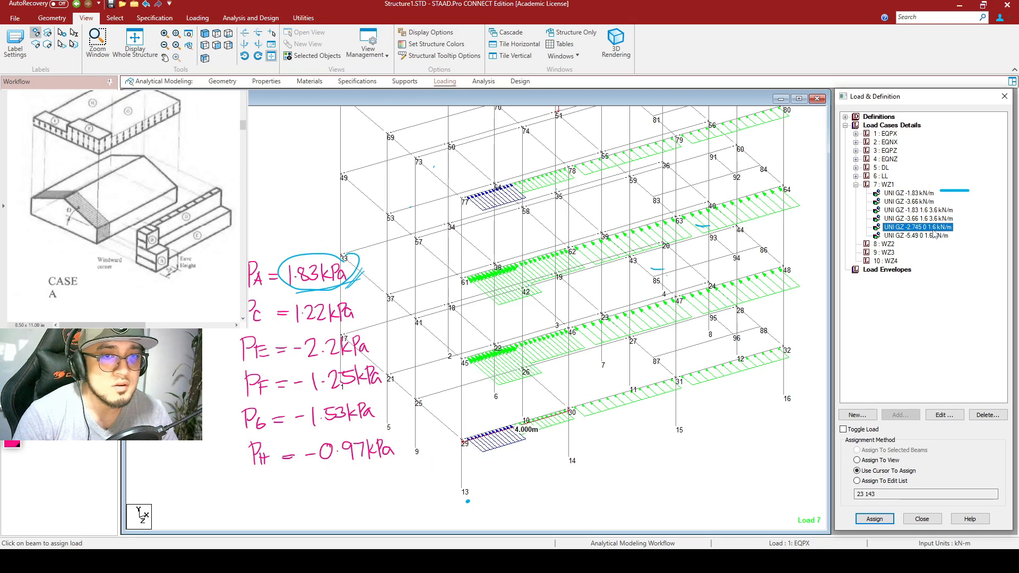
left_click(917, 227)
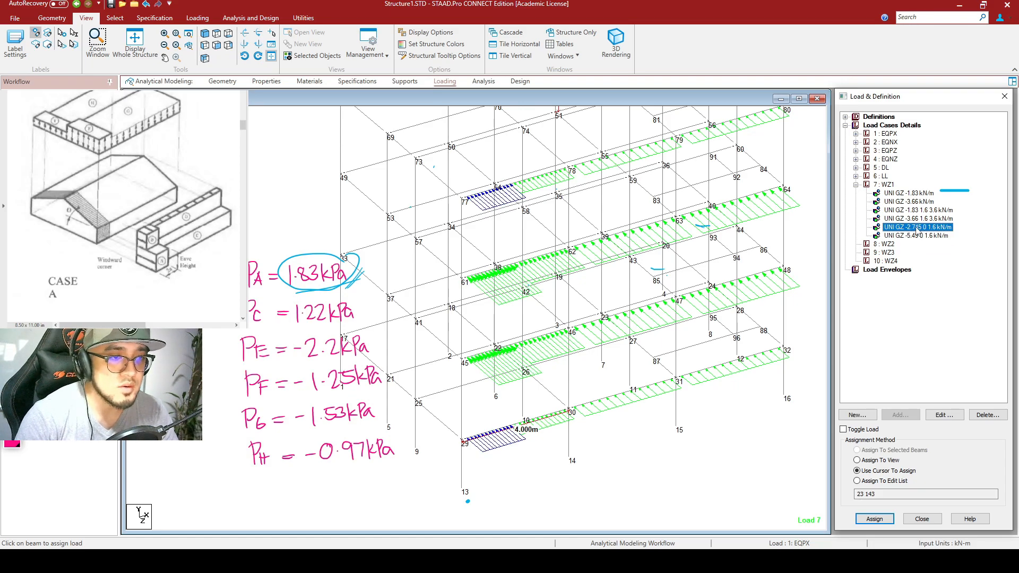
key("Up")
key("Up")
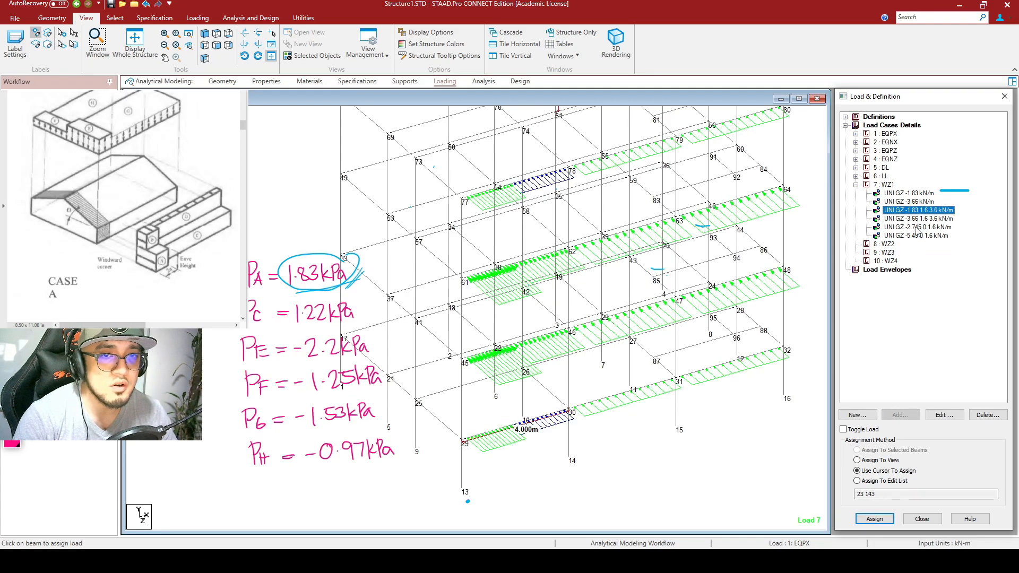
left_click(917, 228)
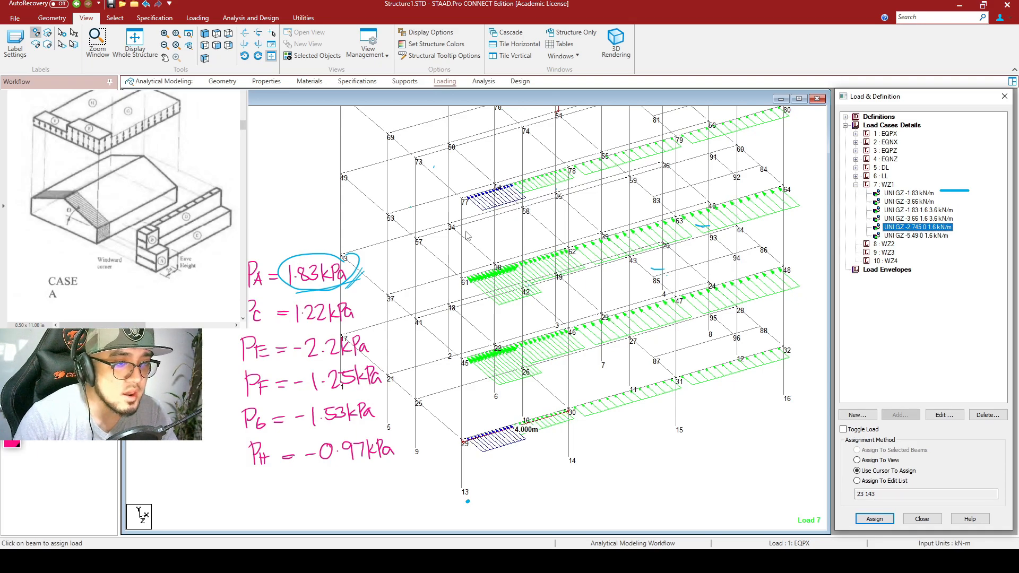
middle_click_drag(618, 232, 622, 242)
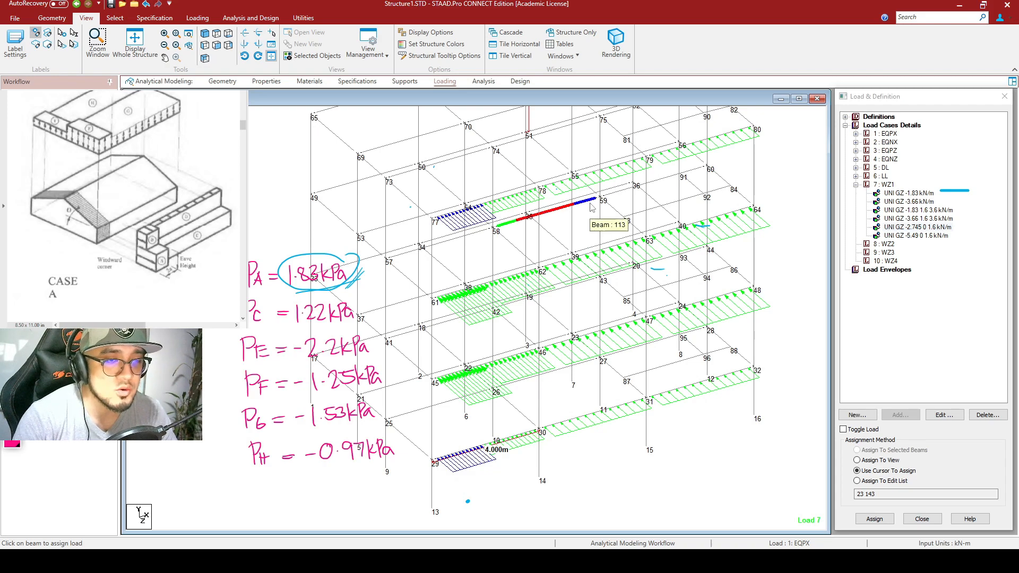
scroll(708, 279, "down", 1)
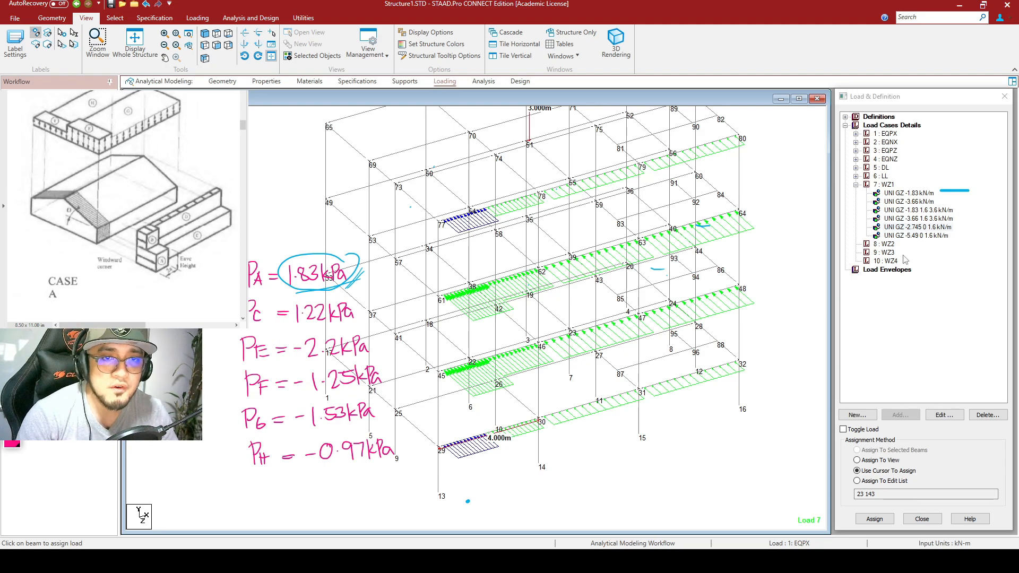
Step: Make load case WZ2 active and display the frame in front view
left_click(885, 247)
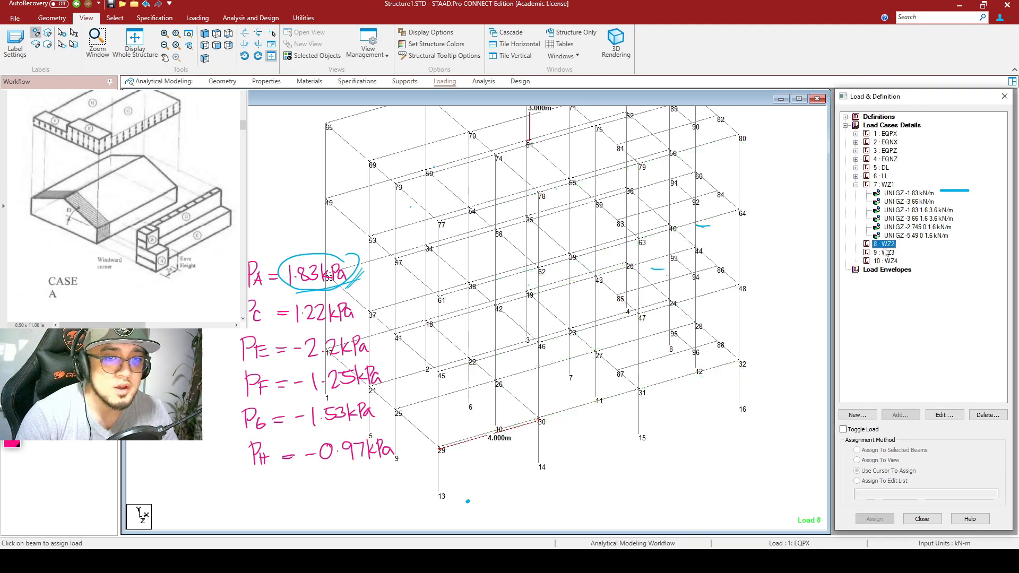
middle_click_drag(579, 372, 605, 397)
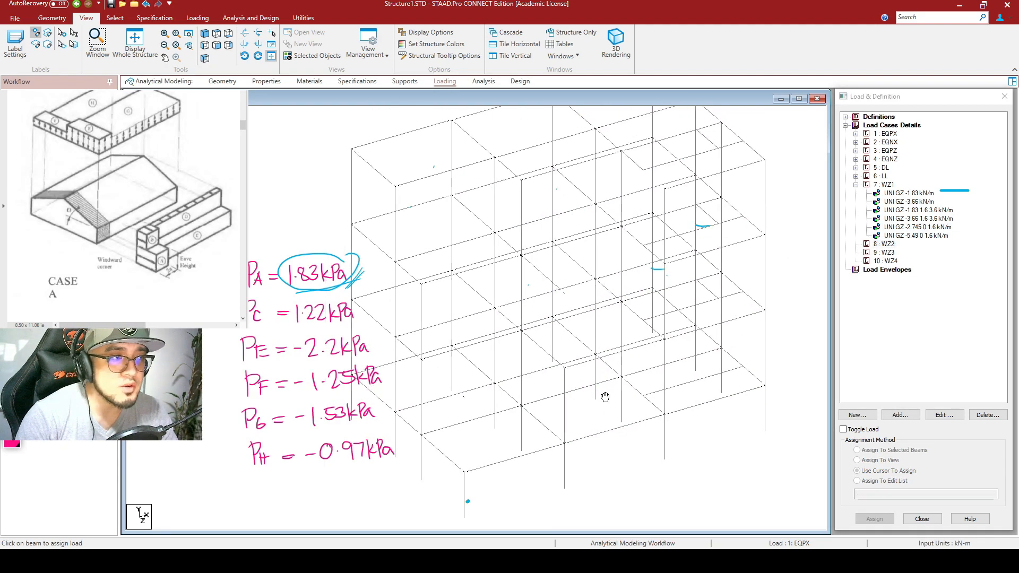
left_click(217, 50)
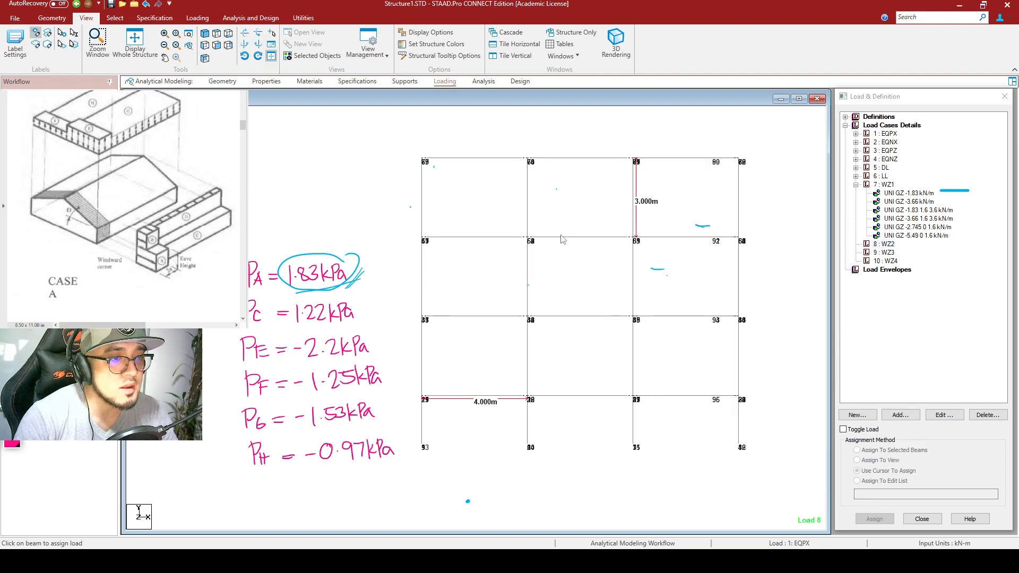
Step: Outline the narrow end zone and the wide remaining zone on the front elevation for both corner arrangements, undoing each pair of rectangles
left_click_drag(423, 160, 471, 395)
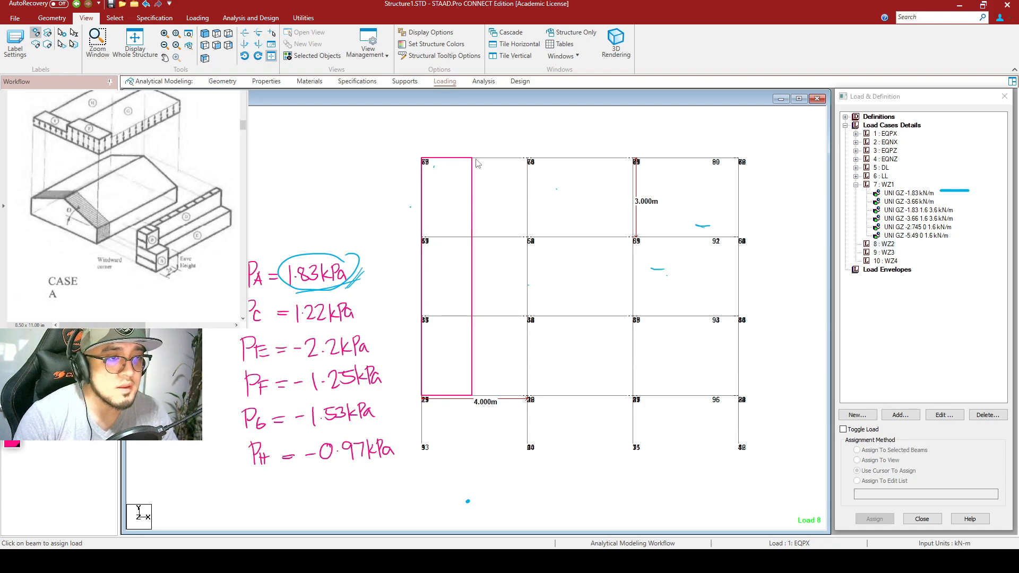
mouse_move(473, 158)
left_mouse_down()
mouse_move(614, 280)
mouse_move(702, 379)
mouse_move(740, 399)
left_mouse_up()
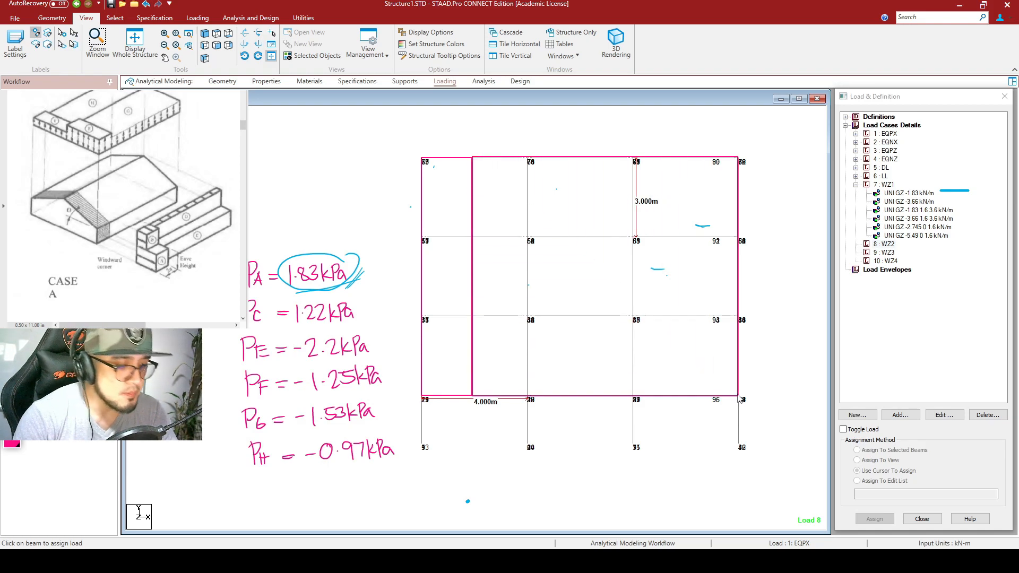
key("ctrl+z")
key("ctrl+z")
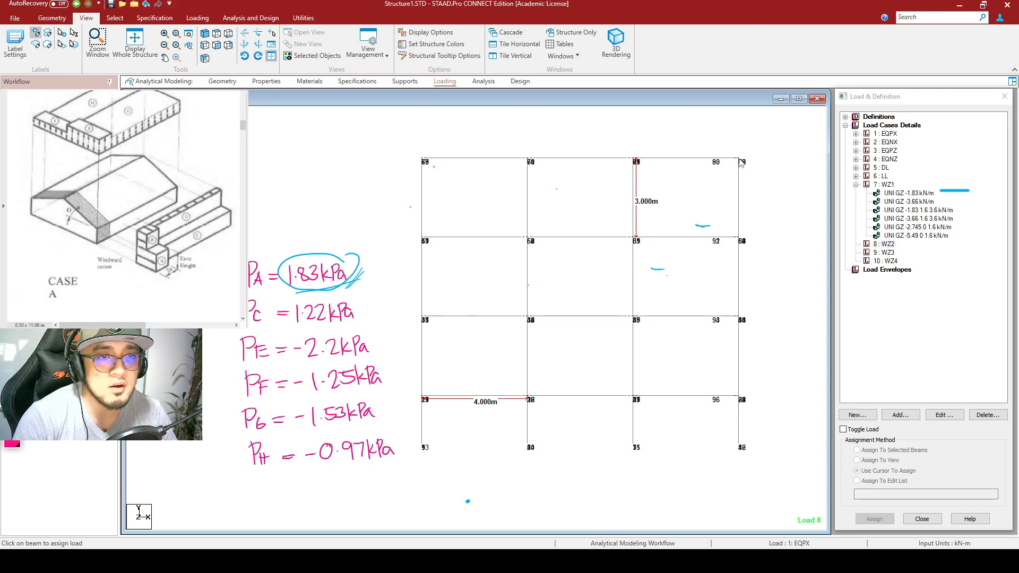
mouse_move(740, 158)
left_mouse_down()
mouse_move(716, 204)
mouse_move(685, 402)
left_mouse_up()
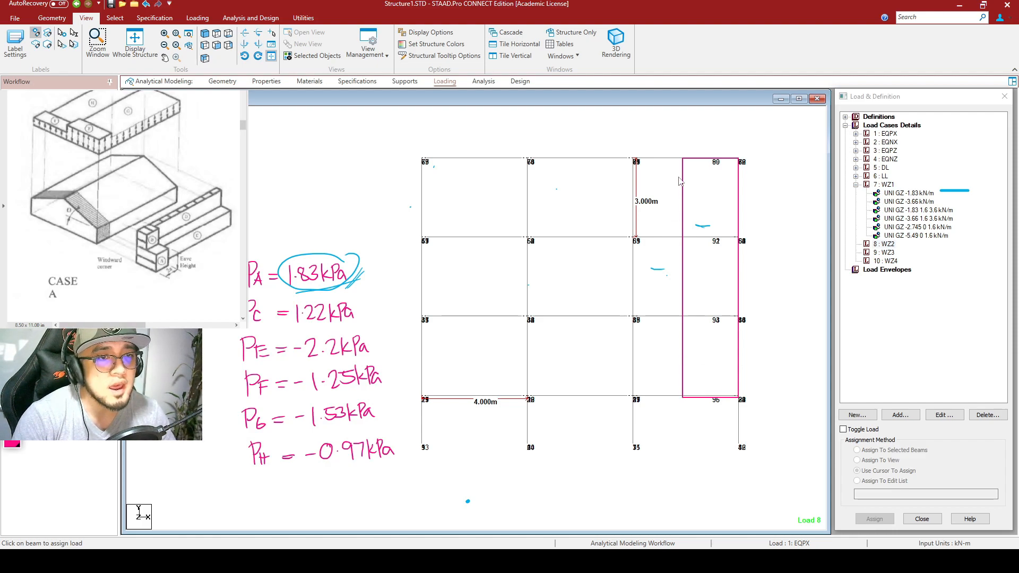
mouse_move(423, 160)
left_mouse_down()
mouse_move(508, 269)
mouse_move(685, 404)
left_mouse_up()
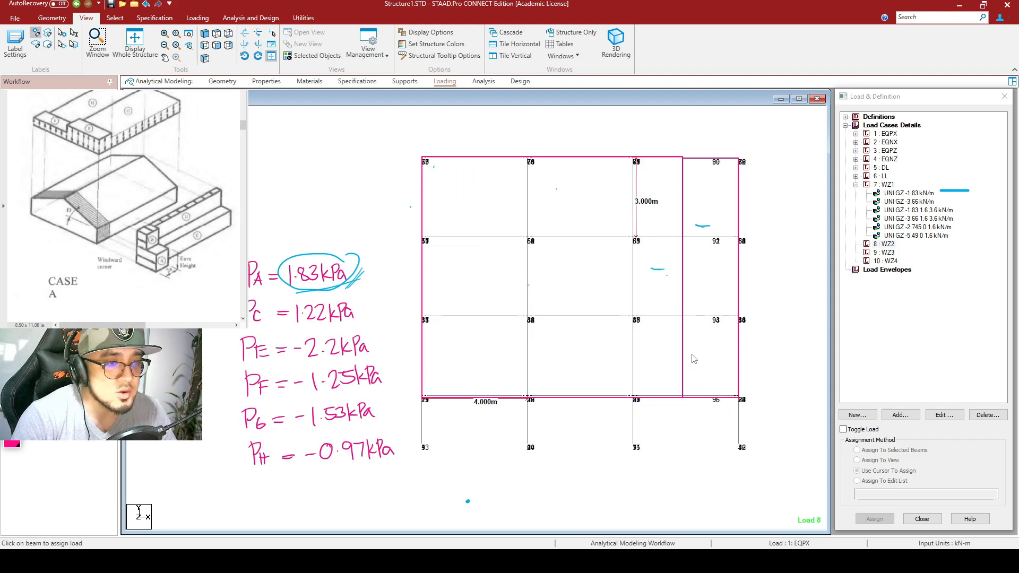
key("ctrl+z")
key("ctrl+z")
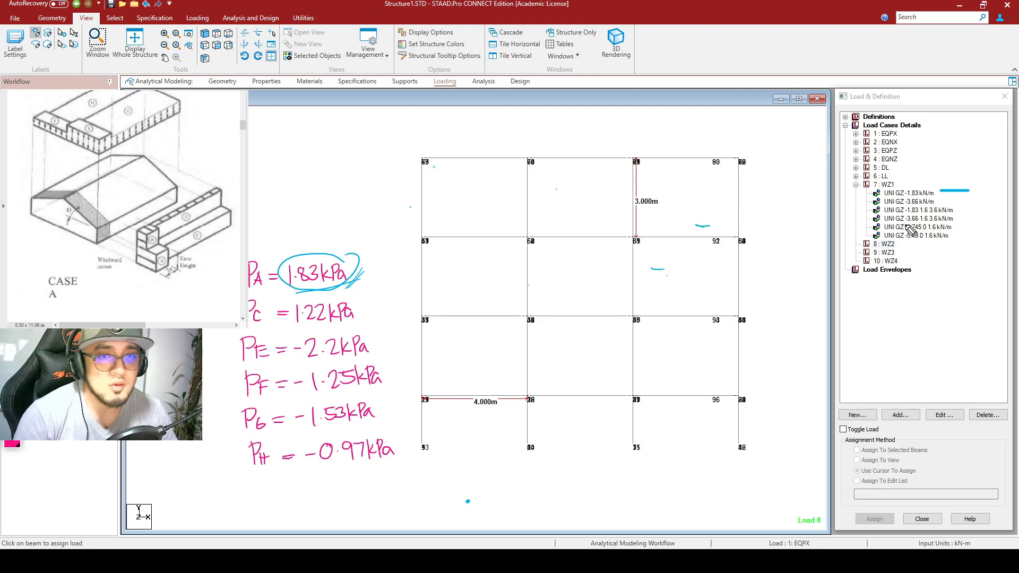
Step: Circle the WZ1 load items and the WZ2 load case, and undo both marks
mouse_move(954, 183)
left_mouse_down()
mouse_move(897, 182)
mouse_move(901, 243)
mouse_move(973, 205)
mouse_move(937, 179)
left_mouse_up()
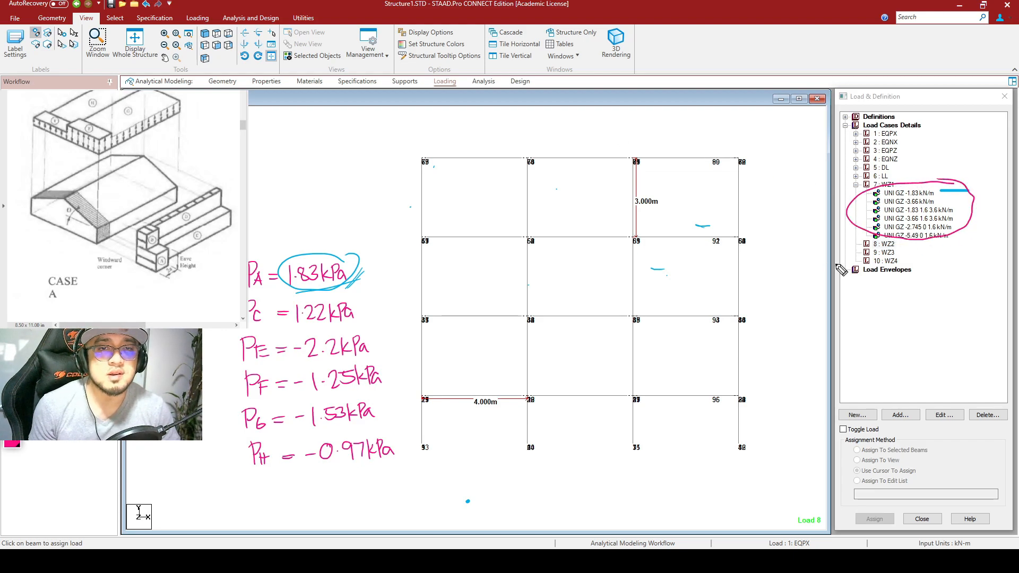
mouse_move(908, 244)
left_mouse_down()
mouse_move(877, 247)
mouse_move(902, 248)
mouse_move(888, 235)
left_mouse_up()
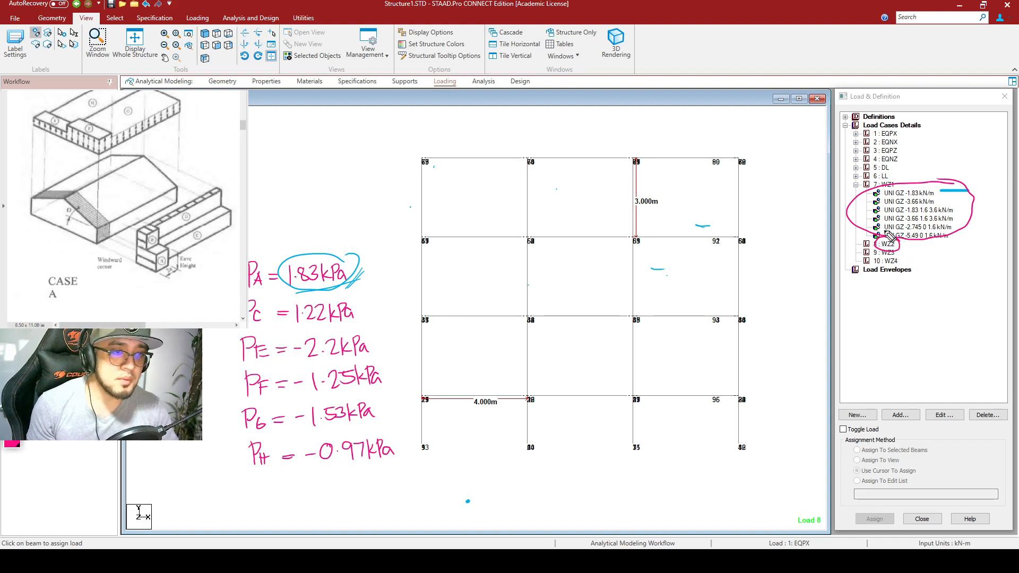
key("ctrl+z")
key("ctrl+z")
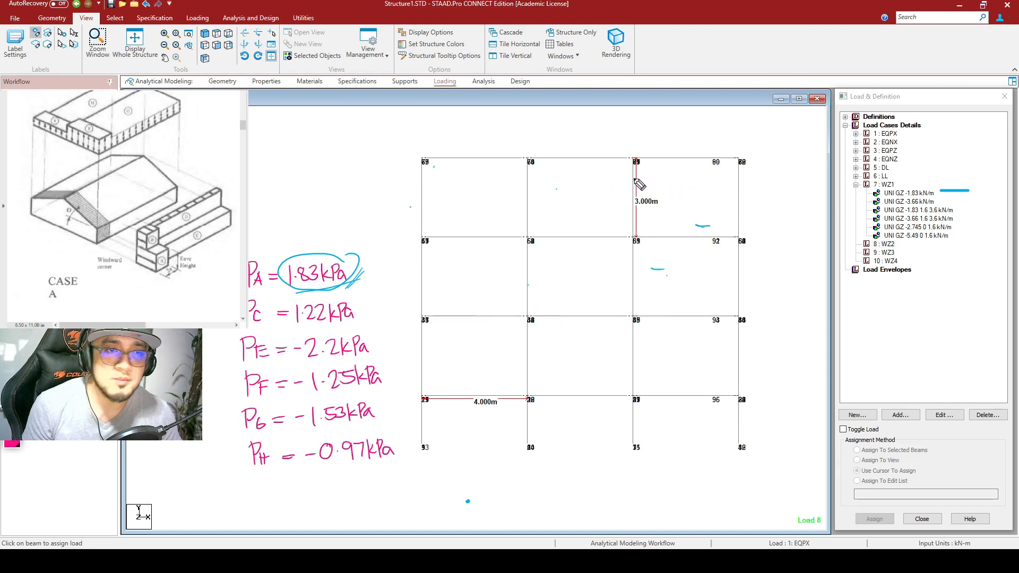
Step: Circle the two pressure zones on the front elevation and label the wide area ZONE C and the end strip ZONE A
mouse_move(683, 166)
left_mouse_down()
mouse_move(460, 144)
mouse_move(428, 409)
mouse_move(676, 371)
mouse_move(678, 145)
left_mouse_up()
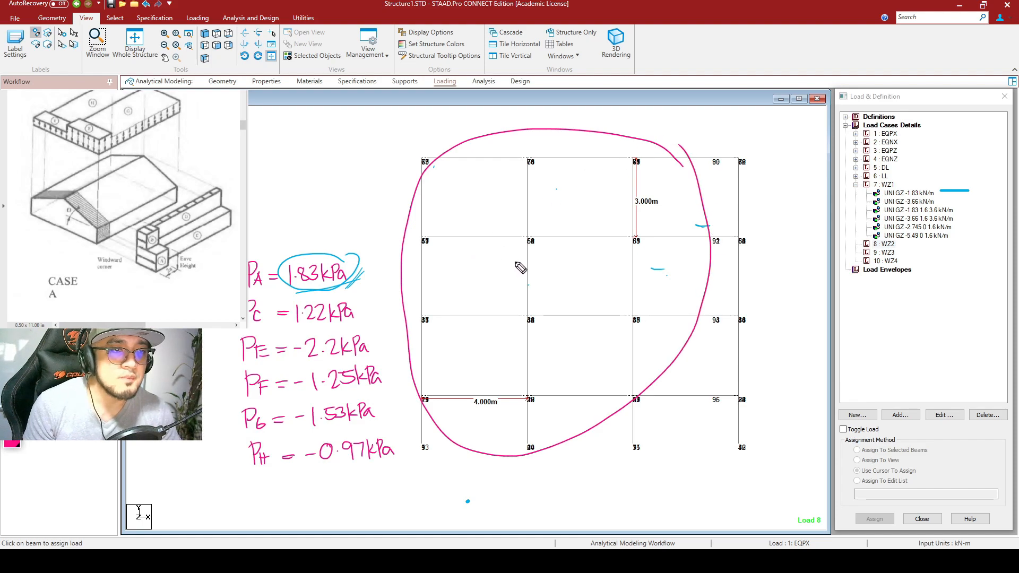
mouse_move(490, 256)
left_mouse_down()
mouse_move(513, 275)
mouse_move(546, 271)
mouse_move(548, 302)
left_mouse_up()
mouse_move(761, 182)
left_mouse_down()
mouse_move(743, 146)
mouse_move(648, 352)
mouse_move(793, 265)
mouse_move(762, 152)
left_mouse_up()
mouse_move(690, 387)
left_mouse_down()
mouse_move(688, 455)
mouse_move(714, 472)
mouse_move(754, 452)
mouse_move(751, 461)
left_mouse_up()
mouse_move(743, 472)
left_mouse_down()
mouse_move(752, 470)
mouse_move(763, 496)
left_mouse_up()
left_click_drag(747, 490, 758, 489)
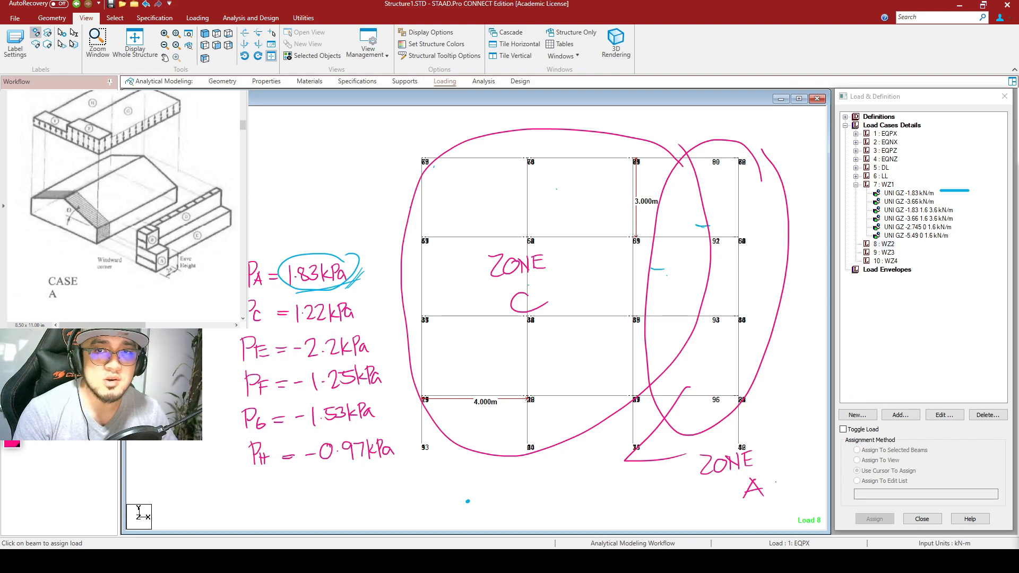
Step: Erase the oval outlines around Zone C and Zone A on the elevation
scroll(602, 316, "down", 1)
middle_click_drag(601, 241, 600, 284)
scroll(543, 327, "down", 1)
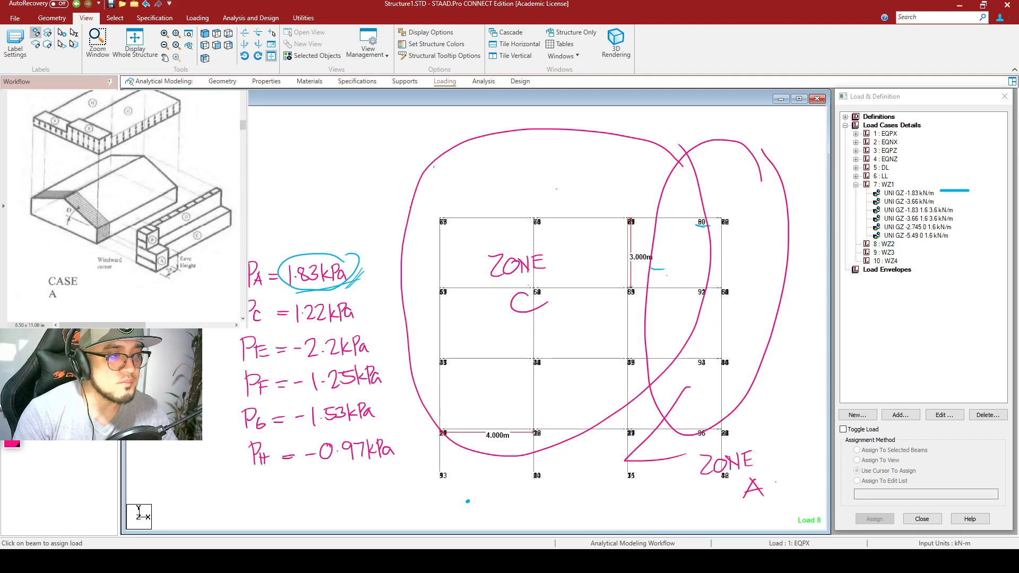
left_click_drag(819, 253, 643, 244)
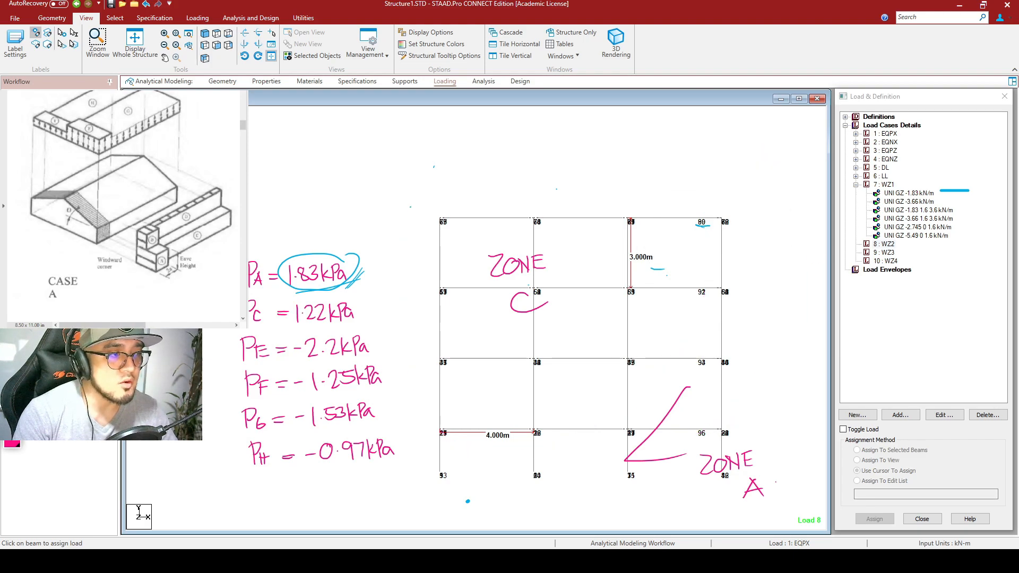
Step: Sketch a short and a long rectangle above the top beams and label them PB and PD
mouse_move(432, 170)
left_mouse_down()
mouse_move(531, 215)
mouse_move(620, 218)
mouse_move(483, 216)
mouse_move(496, 221)
left_mouse_up()
left_click_drag(497, 170, 722, 222)
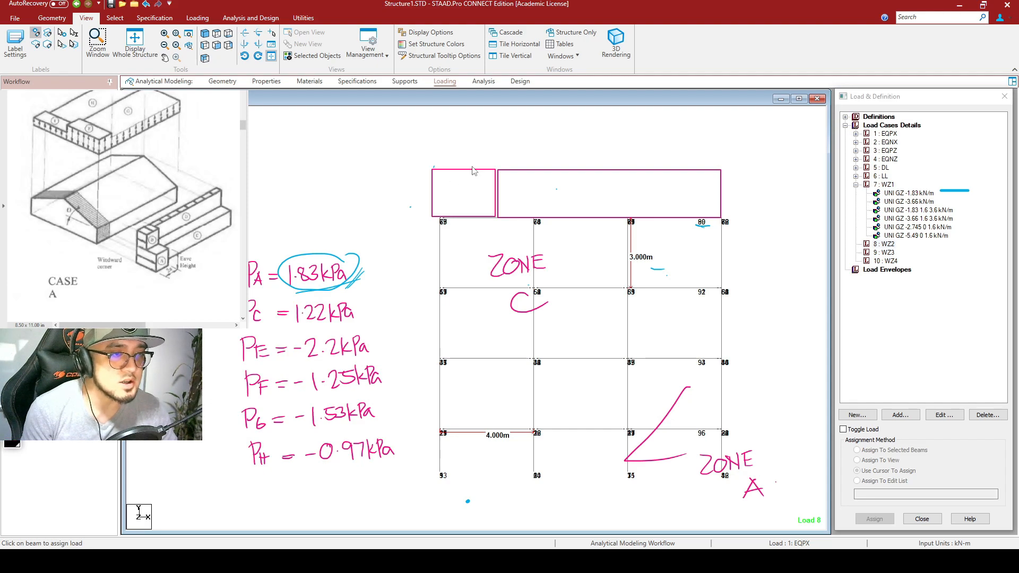
left_click_drag(436, 198, 719, 193)
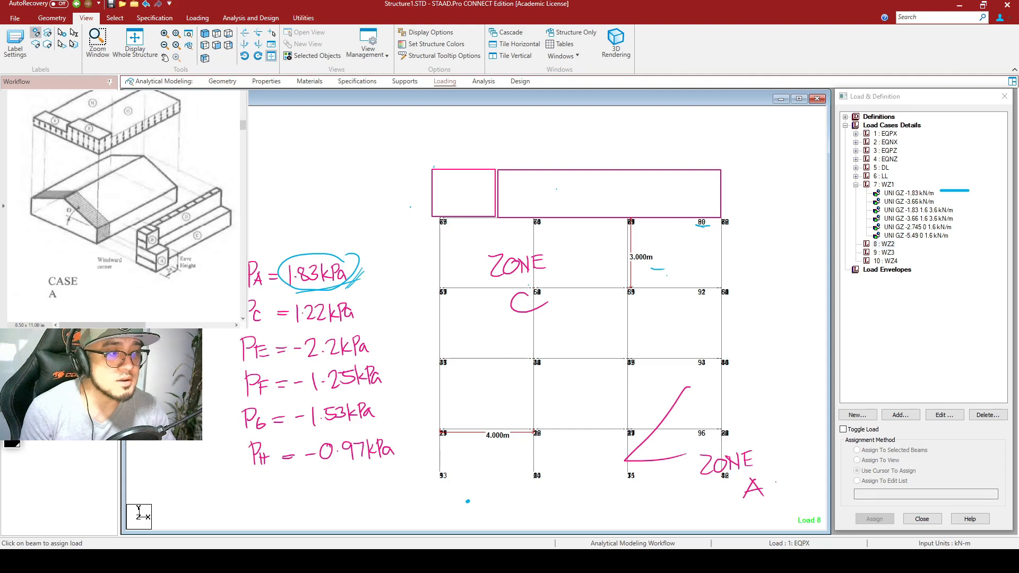
left_click_drag(453, 178, 453, 202)
left_click_drag(447, 181, 466, 202)
left_click_drag(588, 178, 588, 206)
left_click_drag(584, 181, 596, 205)
left_click_drag(595, 192, 596, 205)
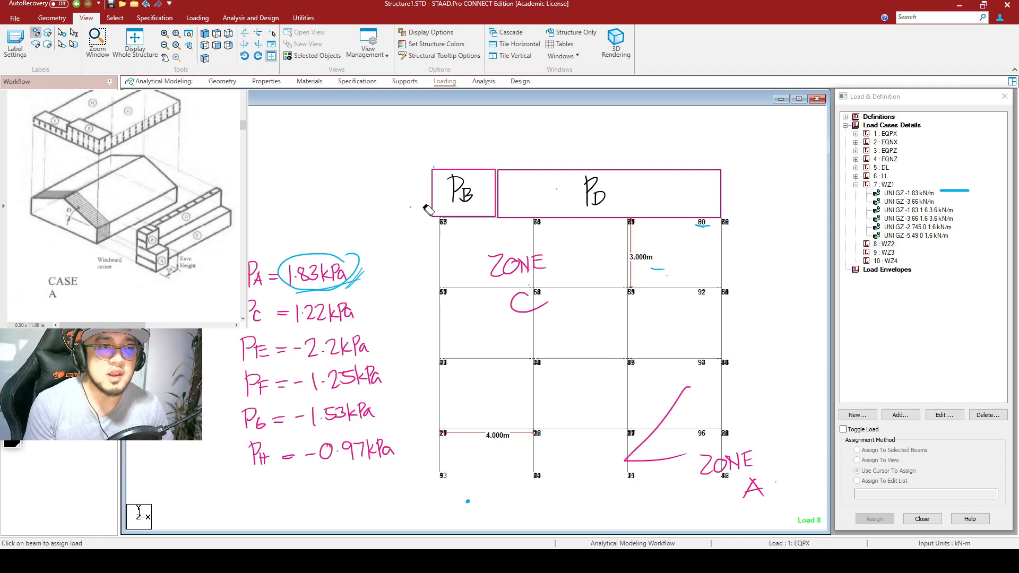
Step: Erase the PB and PD sketch, the zone labels and the blue underline beside the WZ1 loads
mouse_move(751, 197)
left_mouse_down()
mouse_move(494, 196)
mouse_move(477, 186)
left_mouse_up()
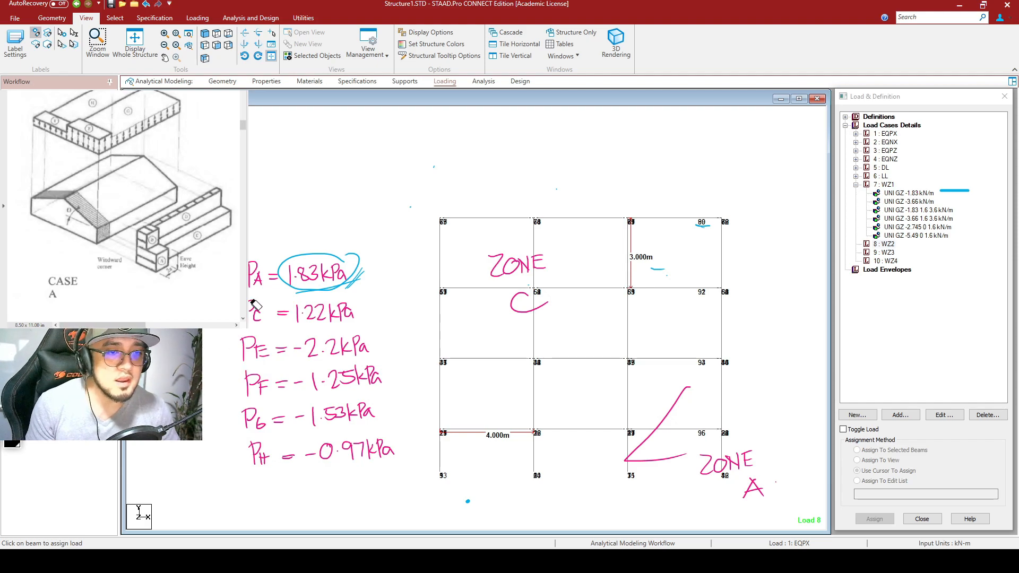
left_click_drag(677, 408, 682, 446)
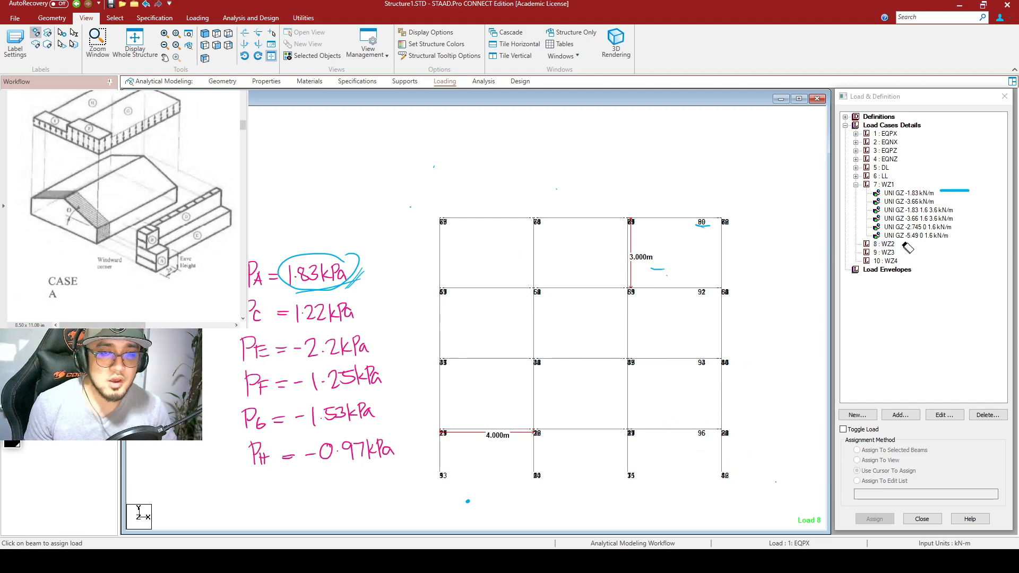
left_click_drag(952, 201, 870, 185)
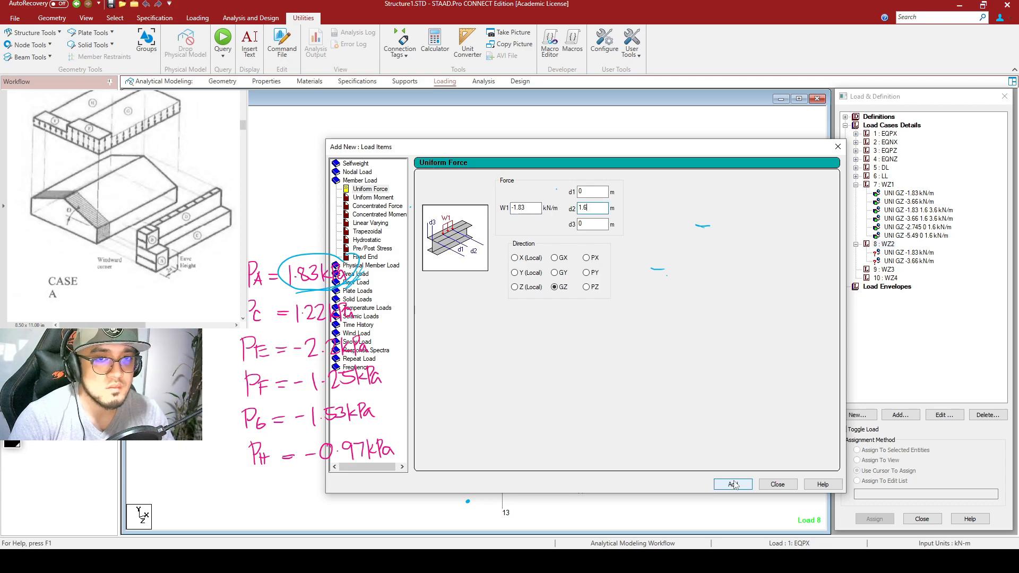
Step: Assign the WZ2 load of -3.66 kN/m to the selected beams between nodes 61-63 and 45-47
left_click(777, 484)
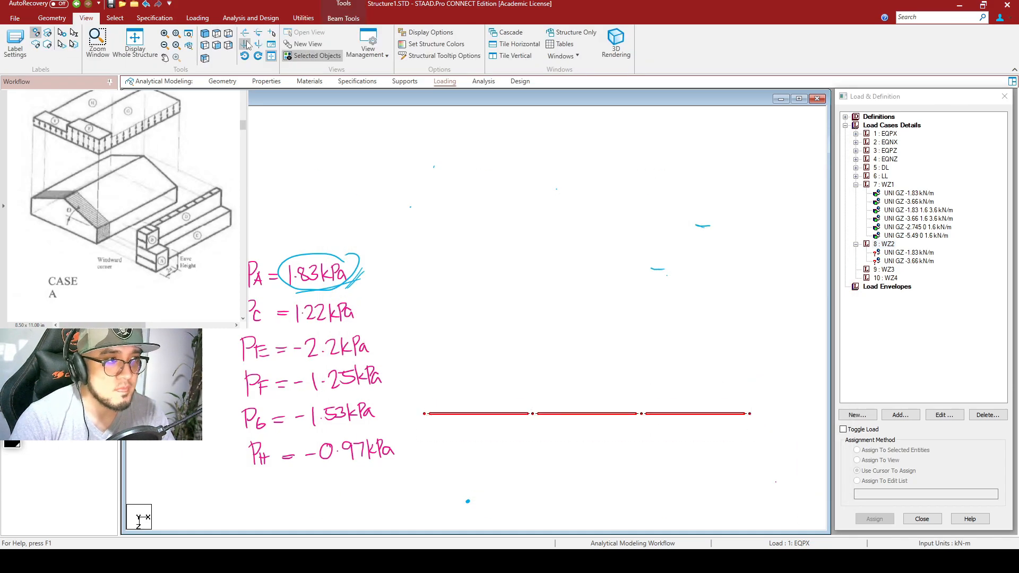
left_click(205, 33)
left_click(582, 265)
left_click(581, 338, "ctrl")
left_click(908, 261)
left_click(857, 450)
left_click(874, 519)
Step: Assign the WZ2 load of -1.83 kN/m to the selected beams between nodes 77-79 and 29-31
left_click(941, 339)
left_click(483, 191)
left_click(857, 451)
left_click(857, 415)
left_click(762, 487)
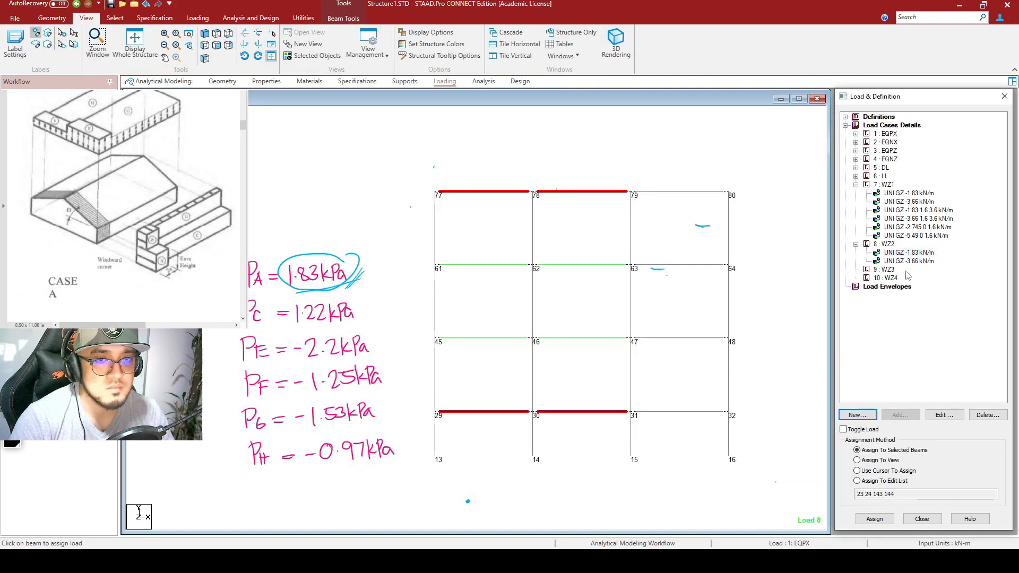
left_click(884, 244)
left_click(900, 415)
left_click(343, 182)
double_click(504, 202)
type("-1.83")
left_click(760, 478)
left_click(908, 253)
Step: Examine the WZ2 loads in isometric view, highlighting the loaded bay at nodes 77-78 and the end bay at nodes 79-80
left_click(205, 58)
left_click(689, 465)
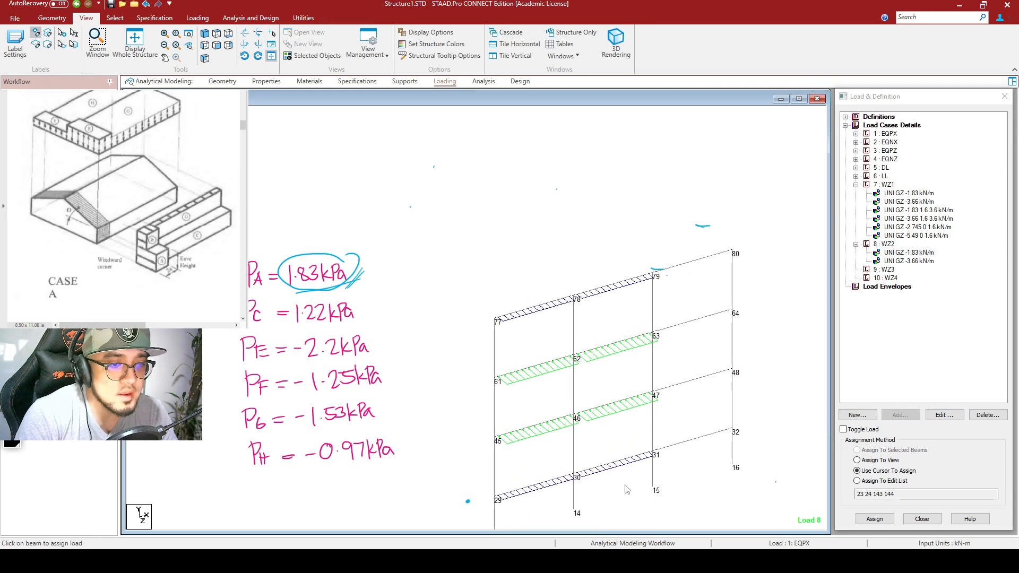
left_click_drag(566, 504, 526, 264)
middle_click_drag(744, 419, 685, 375)
scroll(689, 348, "up", 2)
middle_click_drag(739, 344, 737, 348)
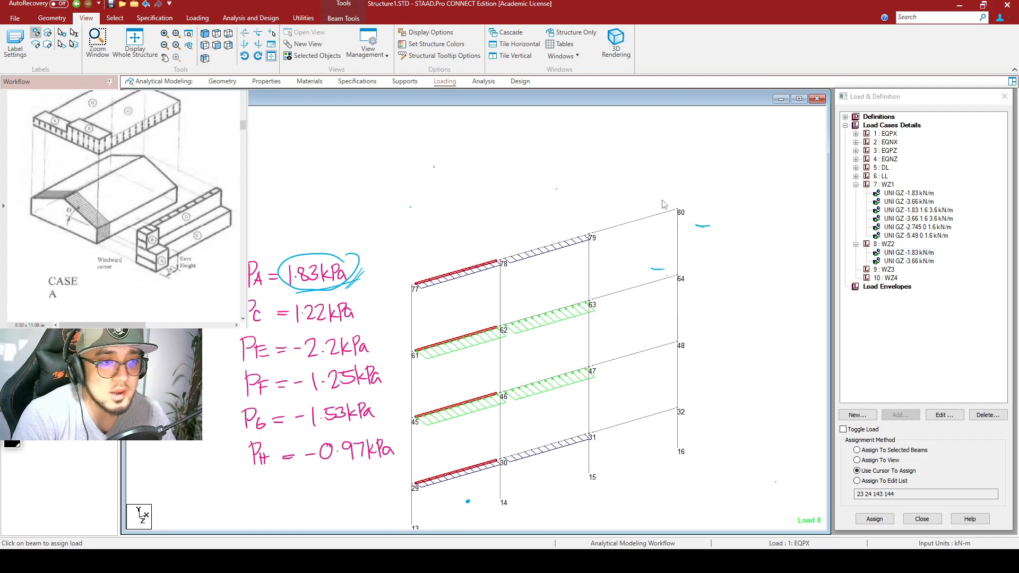
left_click(630, 223)
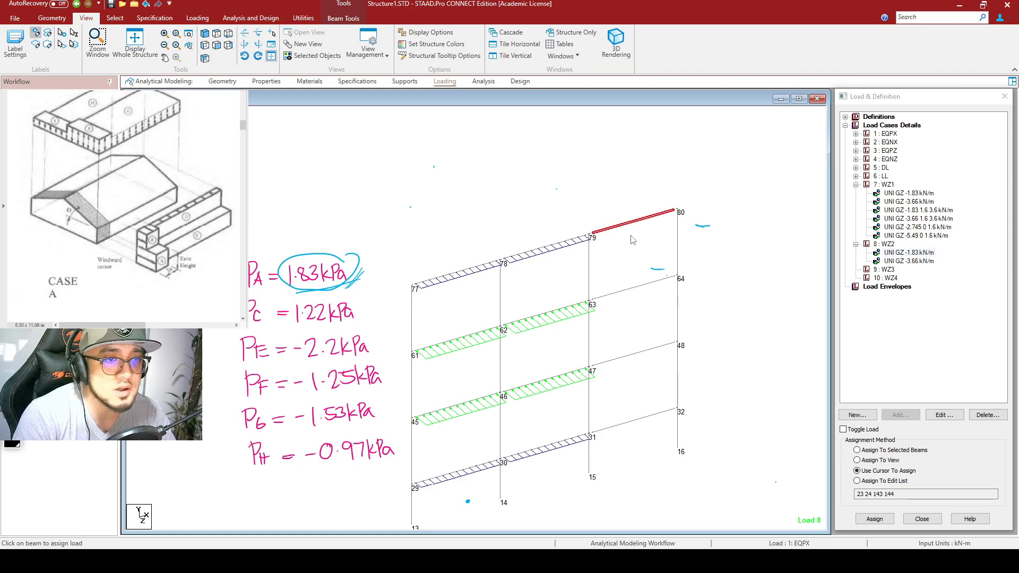
left_click(633, 291, "ctrl")
left_click(637, 354, "ctrl")
left_click(719, 412)
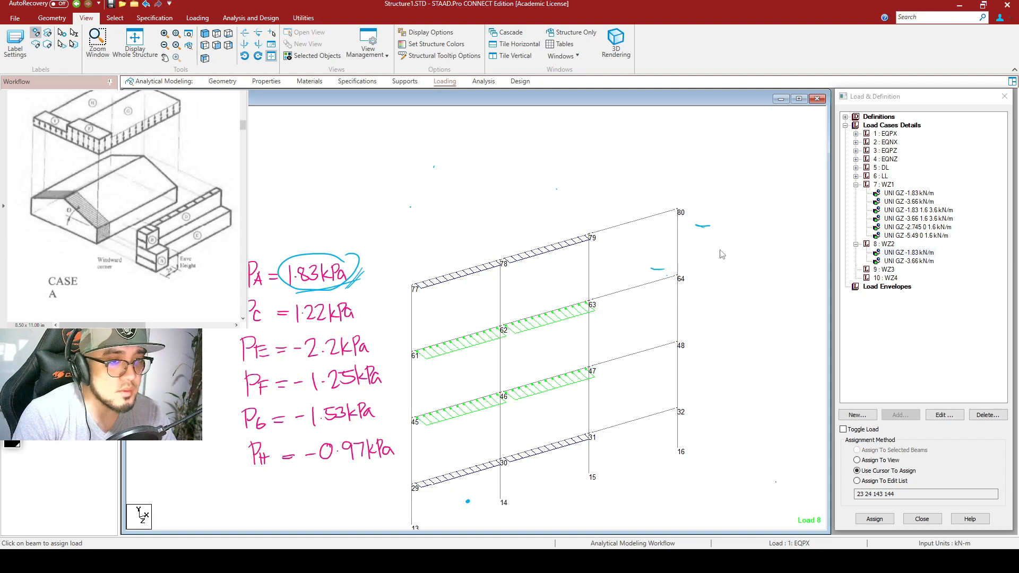
Step: Sketch two parallel lines with a 4m note above the beam between nodes 79 and 80, and erase them
left_click_drag(590, 208, 677, 185)
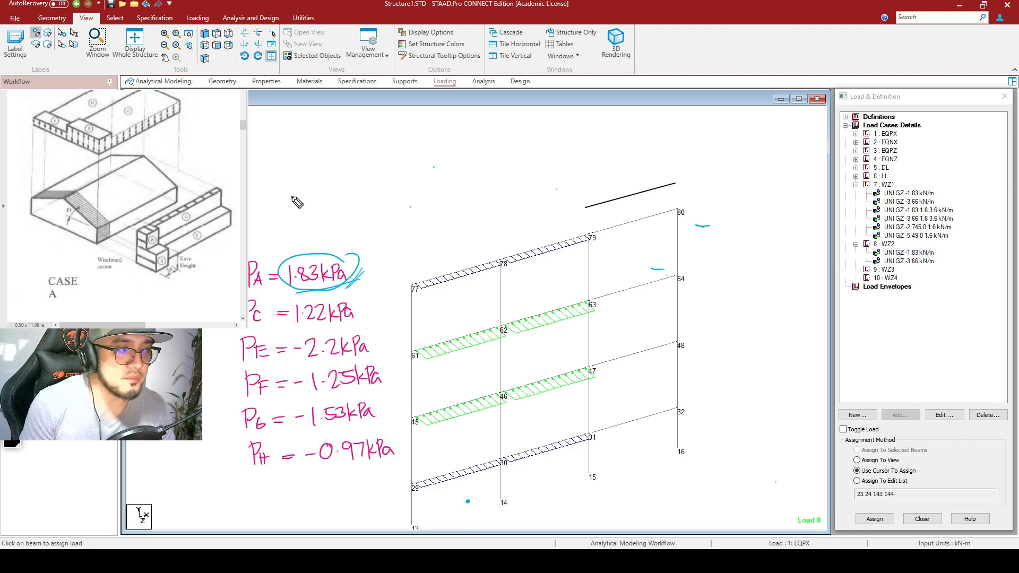
left_click_drag(621, 174, 632, 180)
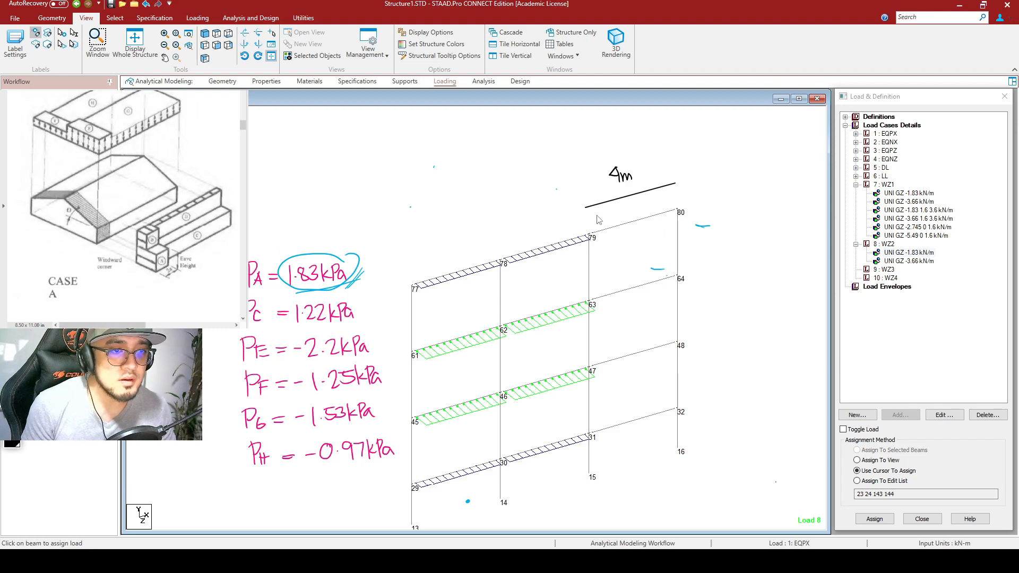
left_click_drag(610, 218, 670, 196)
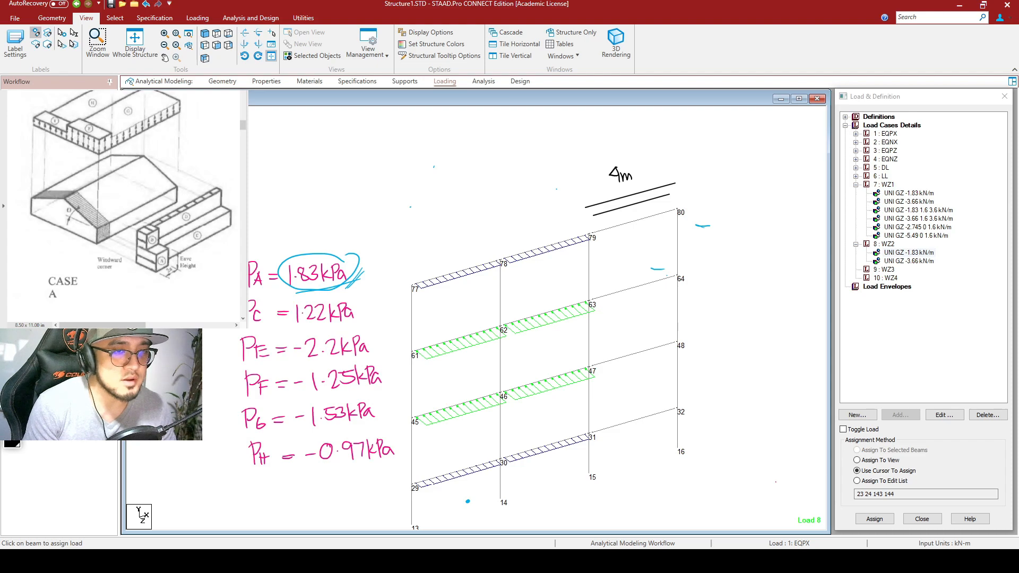
left_click_drag(609, 183, 642, 201)
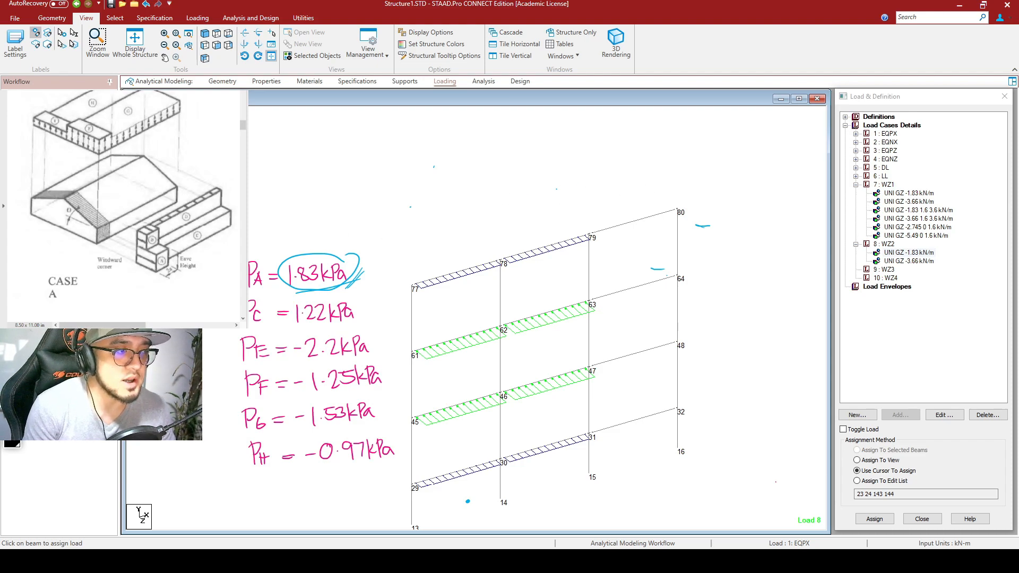
Step: Sketch a long horizontal beam line labelled 4 m with a shorter parallel line labelled 3.6m below it
left_click_drag(407, 155, 675, 153)
left_click_drag(432, 180, 639, 179)
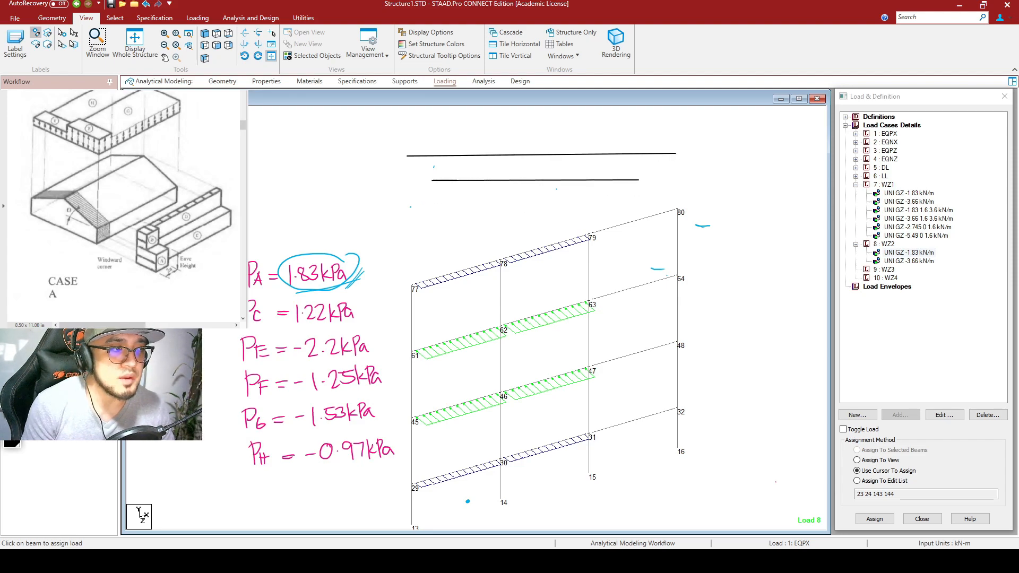
left_click_drag(522, 117, 528, 129)
mouse_move(525, 119)
left_mouse_down()
mouse_move(526, 136)
mouse_move(546, 137)
left_mouse_up()
left_click(525, 208)
mouse_move(518, 197)
left_mouse_down()
mouse_move(519, 209)
mouse_move(550, 210)
left_mouse_up()
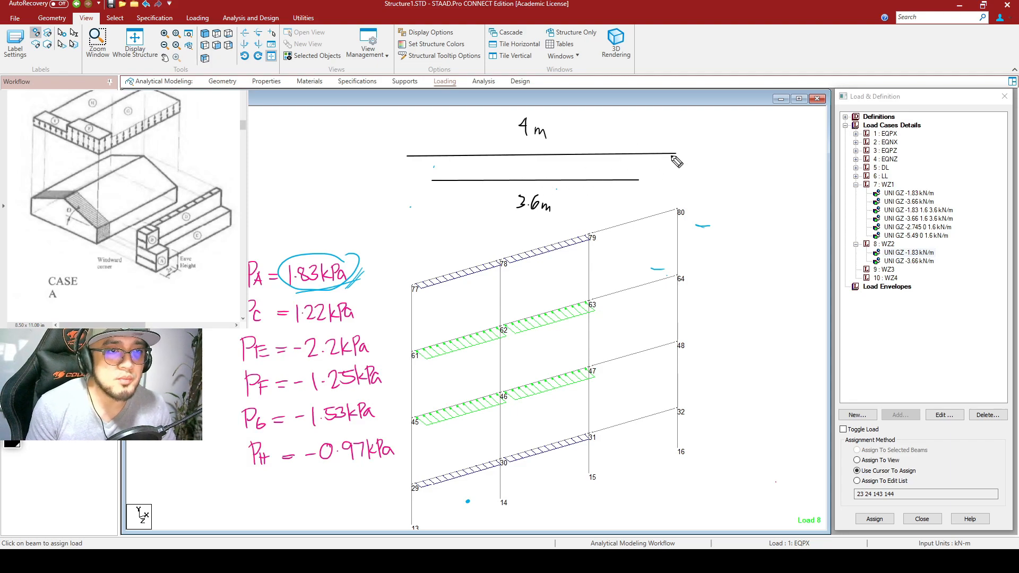
Step: Mark a point at the far end and one near the middle of the 4 m line, and label the distance 1.8m
left_click_drag(677, 150, 676, 153)
mouse_move(576, 150)
left_mouse_down()
mouse_move(628, 143)
mouse_move(631, 131)
mouse_move(644, 141)
left_mouse_up()
left_click(619, 141)
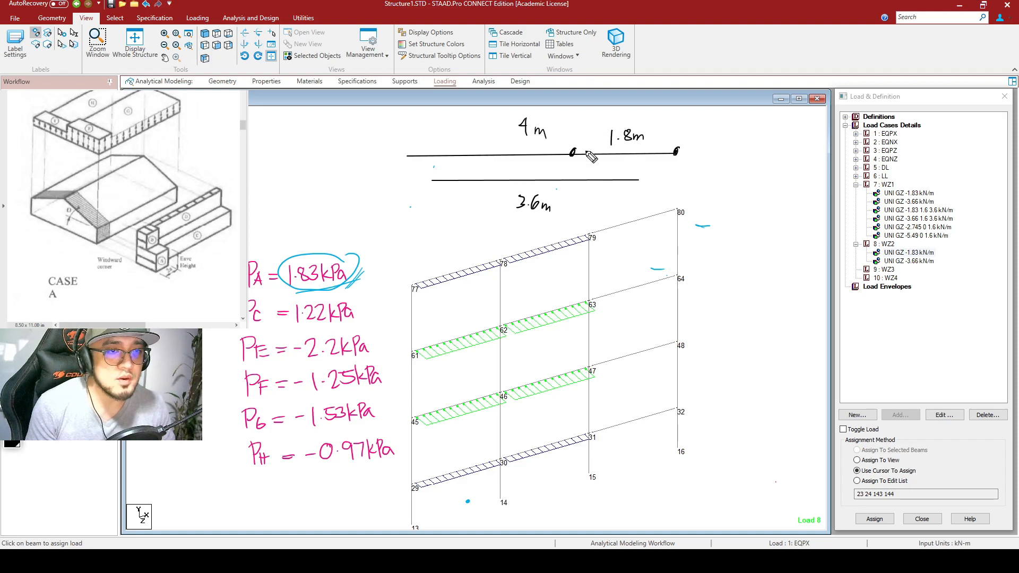
Step: Annotate the 3.6m line sketch with a 0.2m end offset, a circled 1.6m length, a 2m length and marked segment points
mouse_move(641, 177)
left_mouse_down()
mouse_move(641, 186)
mouse_move(677, 187)
left_mouse_up()
mouse_move(572, 174)
left_mouse_down()
mouse_move(572, 189)
mouse_move(619, 173)
mouse_move(598, 158)
mouse_move(629, 178)
mouse_move(630, 164)
left_mouse_up()
left_click(596, 172)
mouse_move(479, 165)
left_mouse_down()
mouse_move(481, 175)
mouse_move(508, 174)
left_mouse_up()
mouse_move(436, 178)
left_mouse_down()
mouse_move(433, 187)
mouse_move(431, 179)
left_mouse_up()
left_click_drag(573, 176, 578, 181)
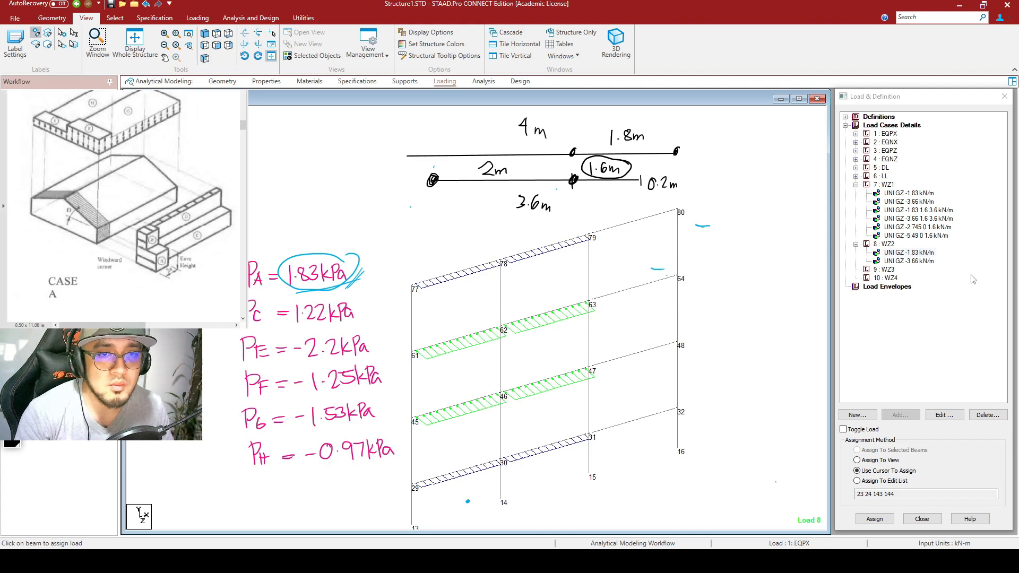
Step: Add a uniform member force of -1.83 kN/m in GY to load case WZ2, with d1 0 and d2 2 m
left_click(888, 244)
left_click(900, 415)
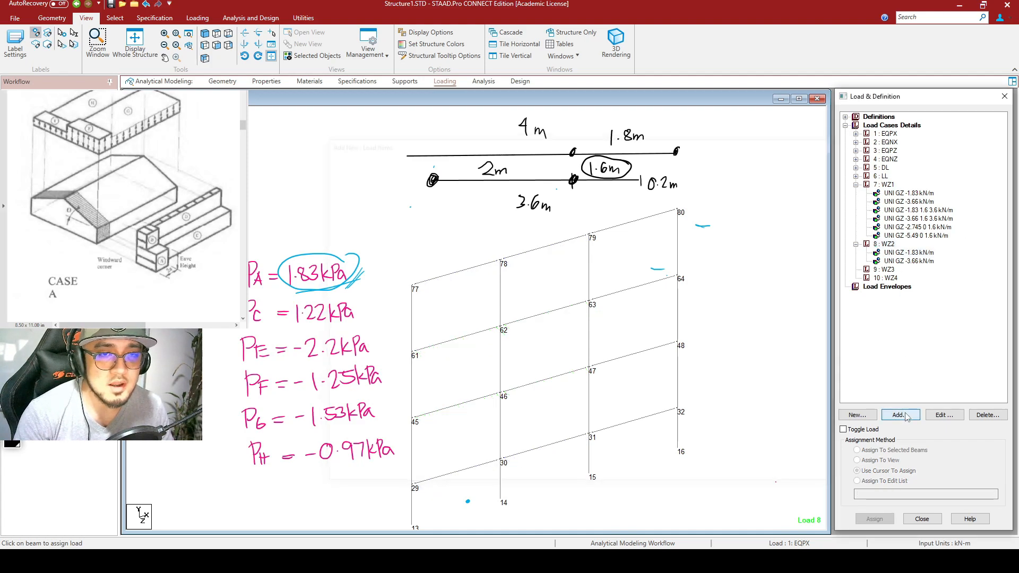
left_click_drag(571, 142, 678, 297)
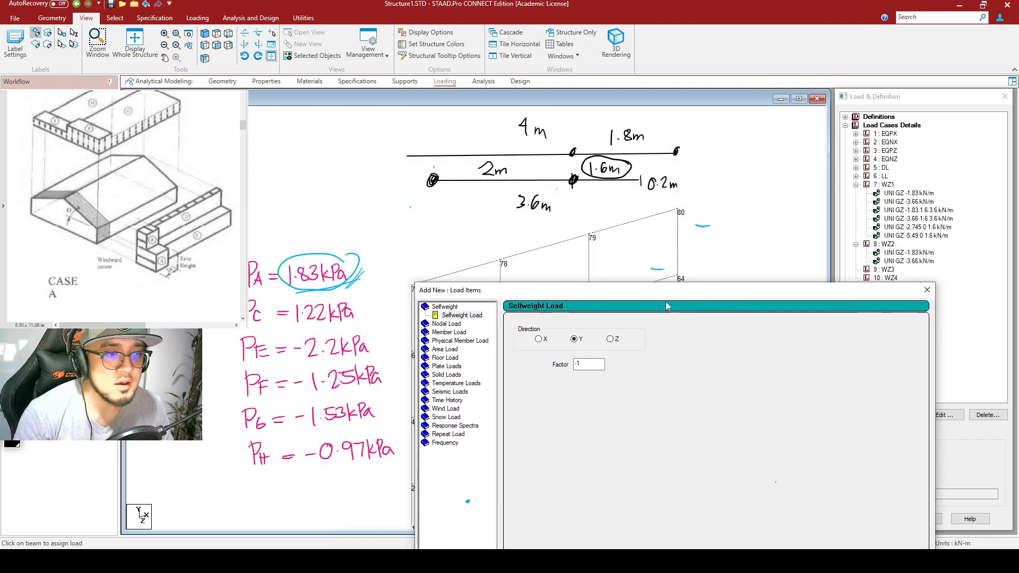
left_click(462, 333)
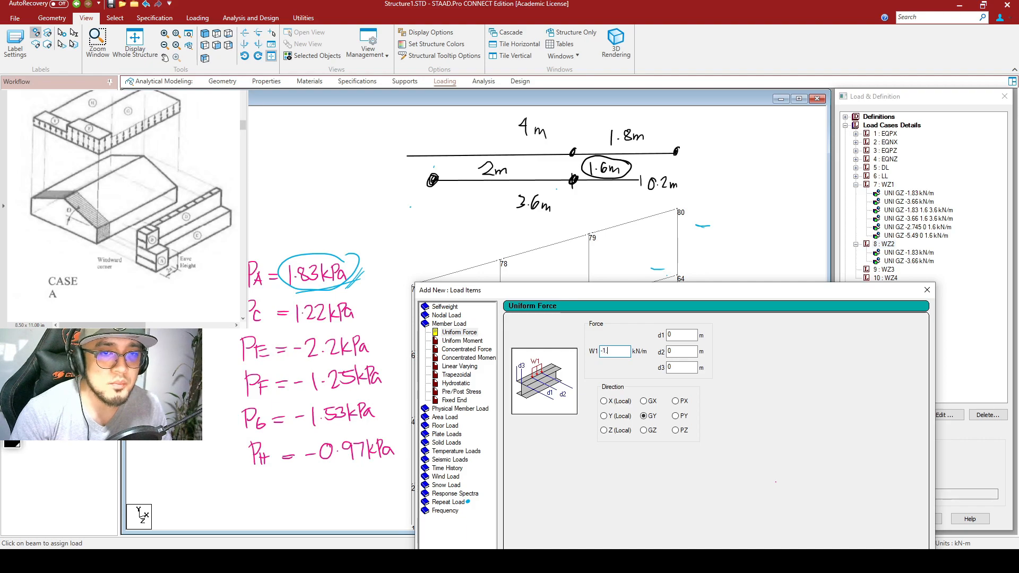
left_click(674, 367)
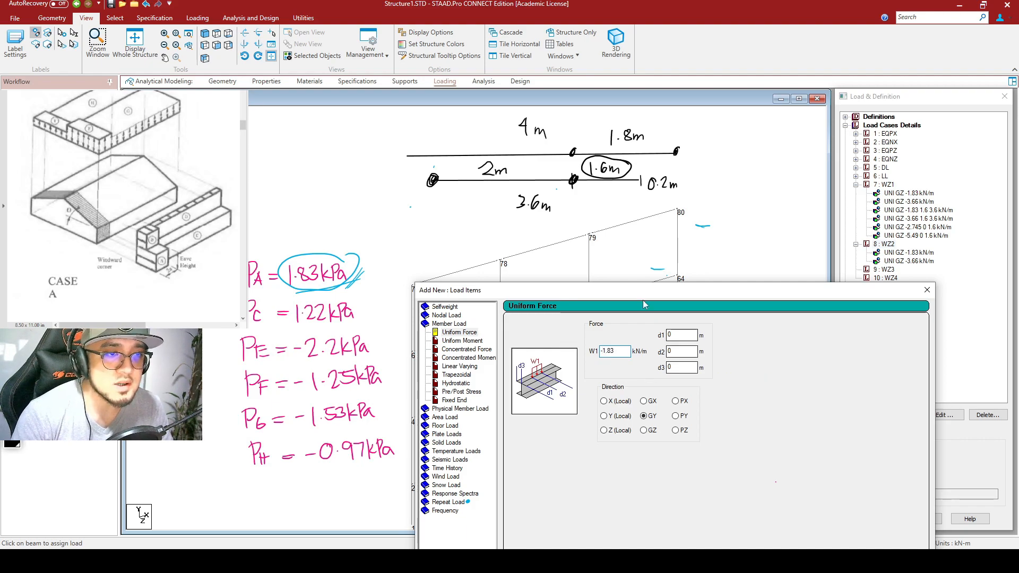
double_click(682, 334)
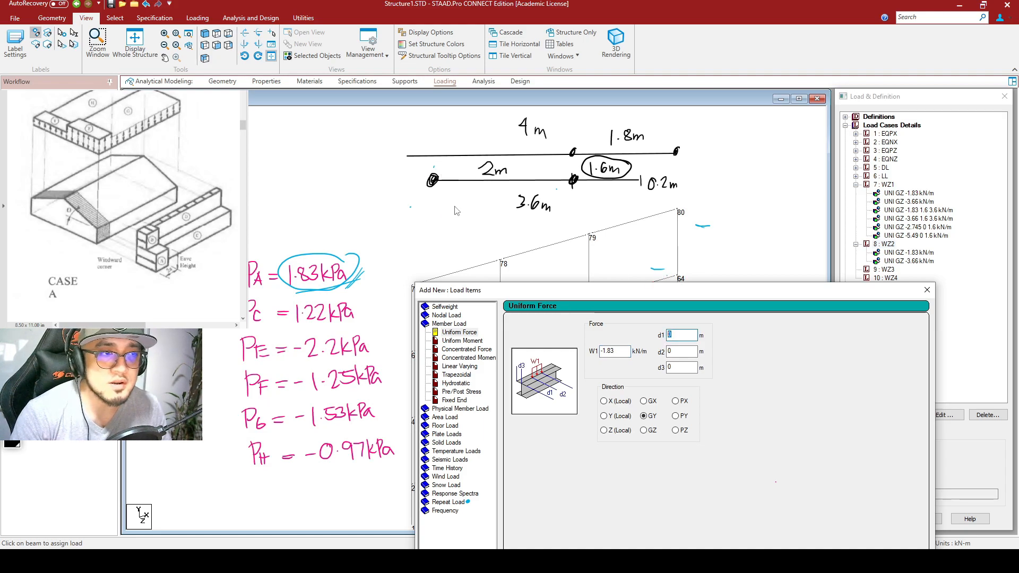
double_click(676, 351)
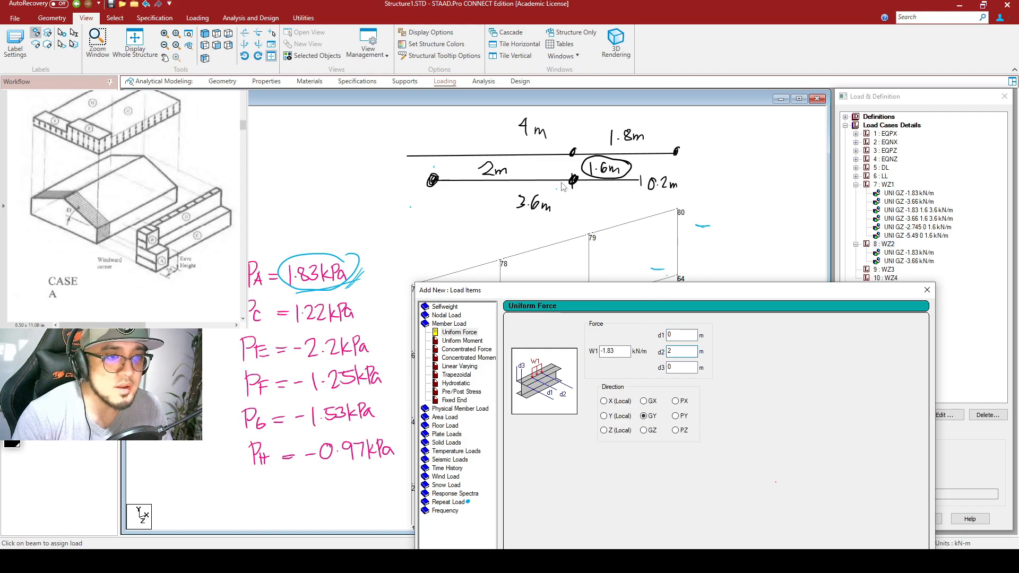
left_click_drag(697, 291, 698, 168)
left_click(828, 506)
Step: Add a second WZ2 uniform force of -3.66 kN/m in GY over the same 0 to 2 m range, and finish adding loads
left_click_drag(664, 355, 643, 356)
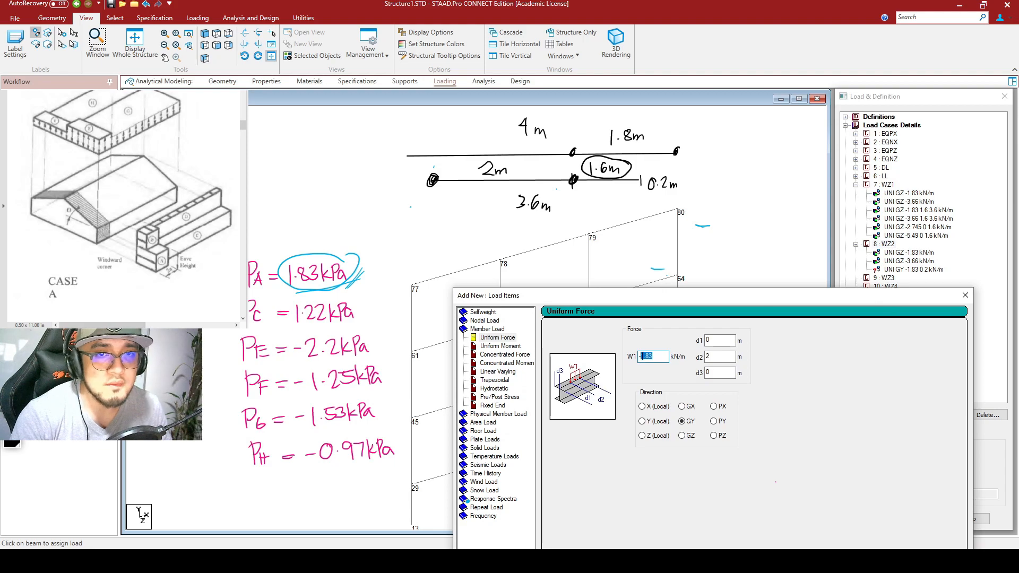
left_click_drag(736, 295, 723, 163)
left_click(847, 500)
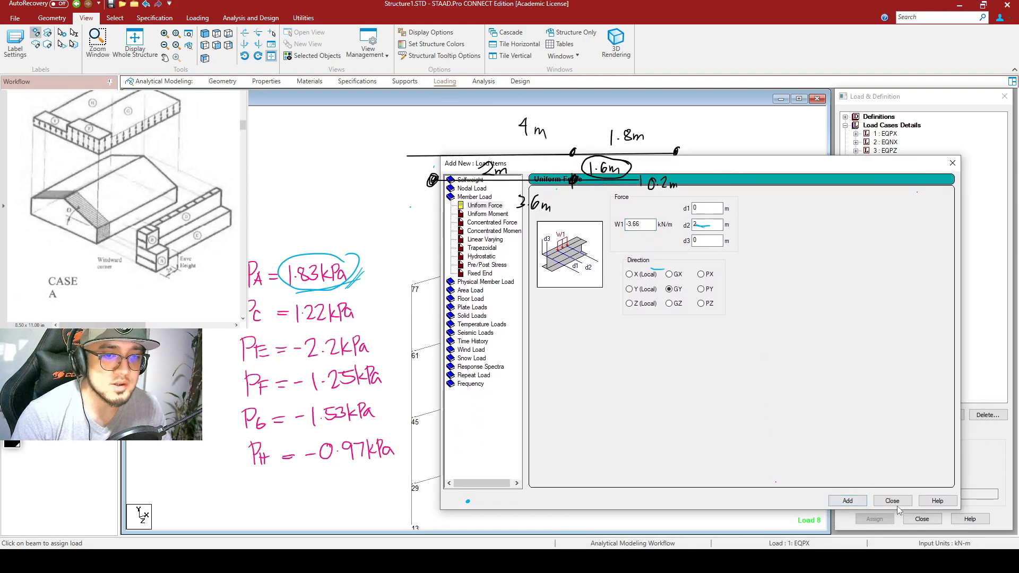
left_click(897, 502)
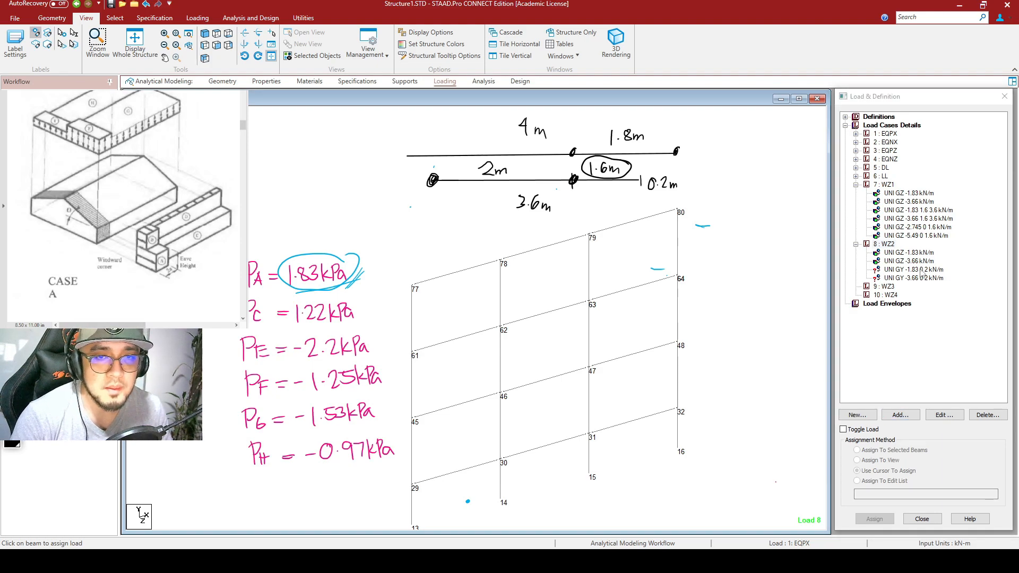
Step: Assign the partial -1.83 kN/m load to the beams between nodes 79-80 and 31-32
left_click(626, 225)
left_click(649, 417)
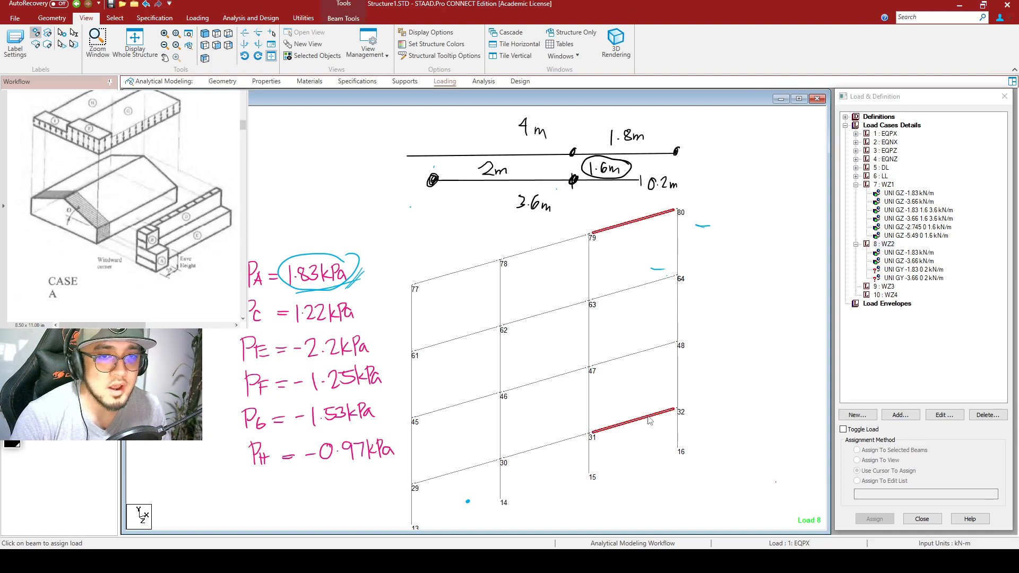
left_click(923, 269)
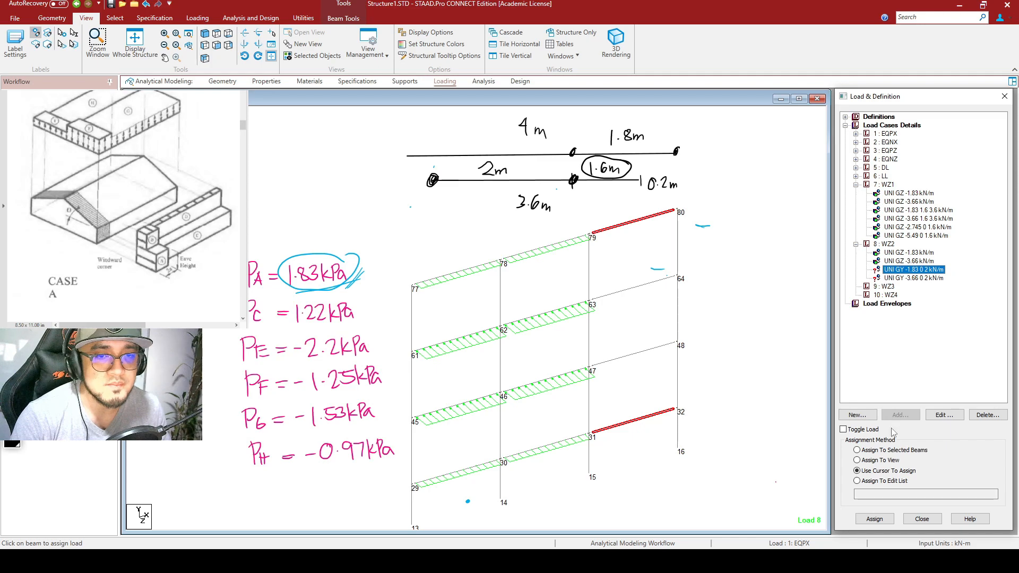
left_click(875, 451)
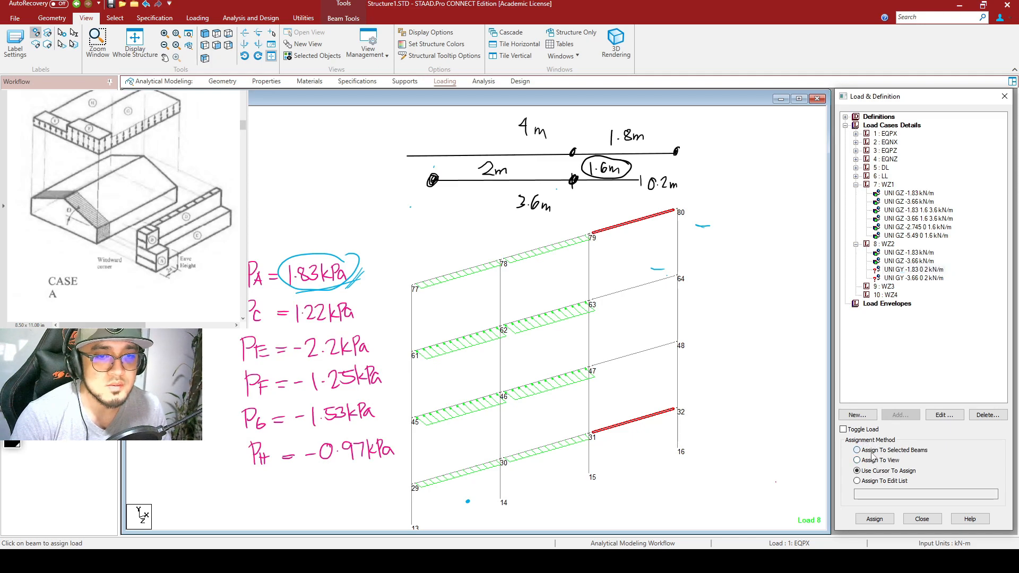
left_click(875, 519)
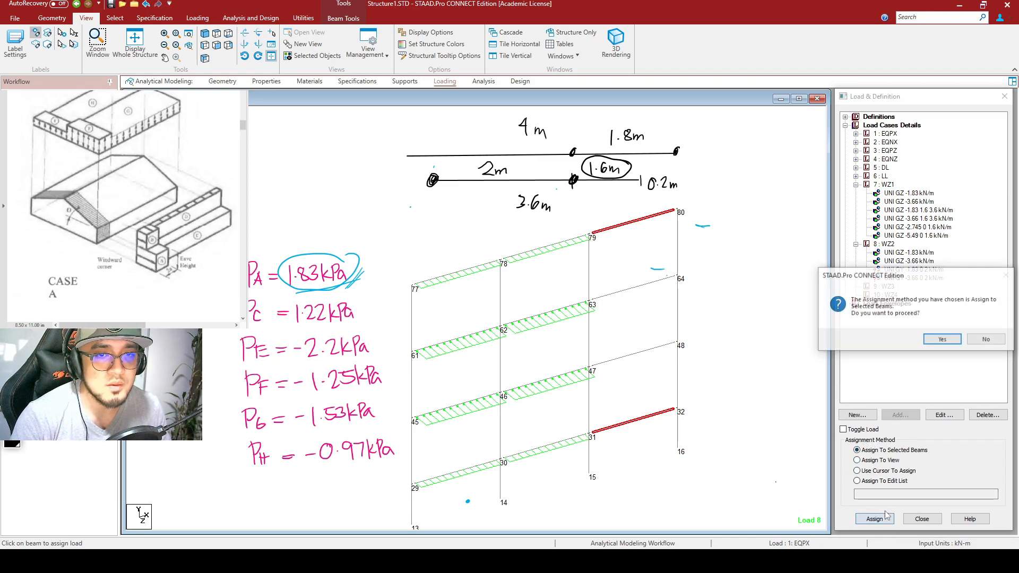
left_click(942, 340)
double_click(932, 271)
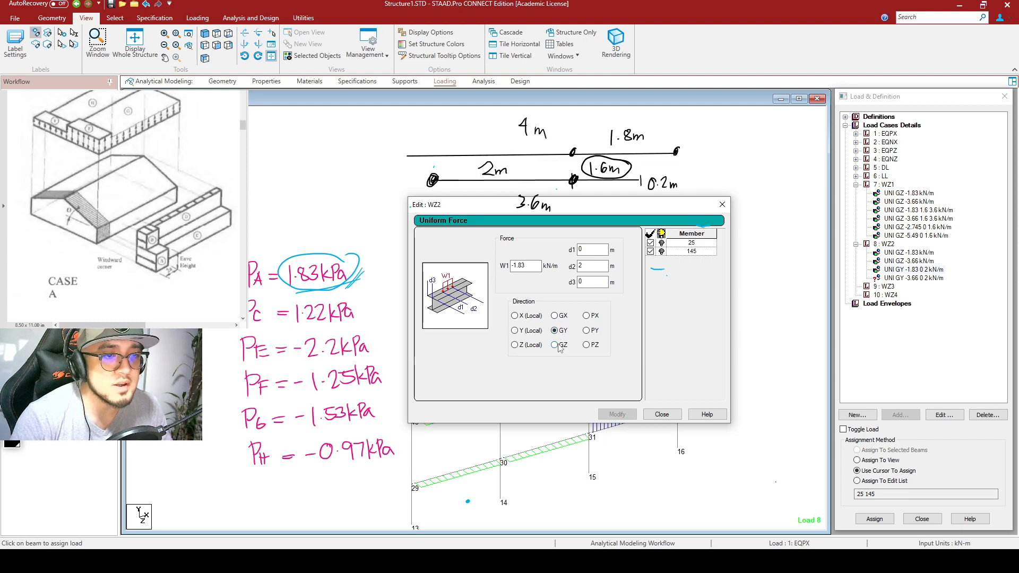
left_click(662, 414)
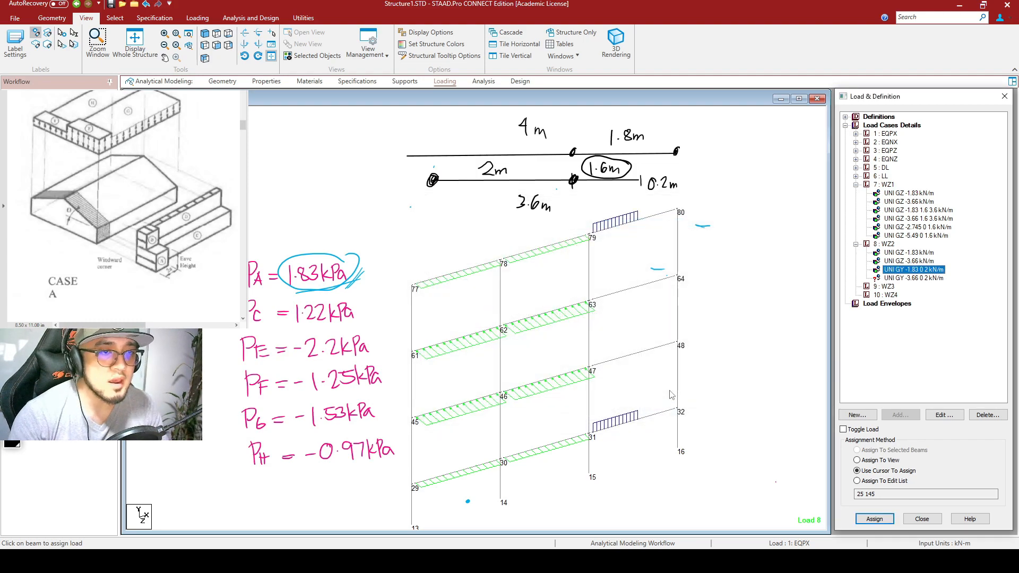
left_click(630, 218)
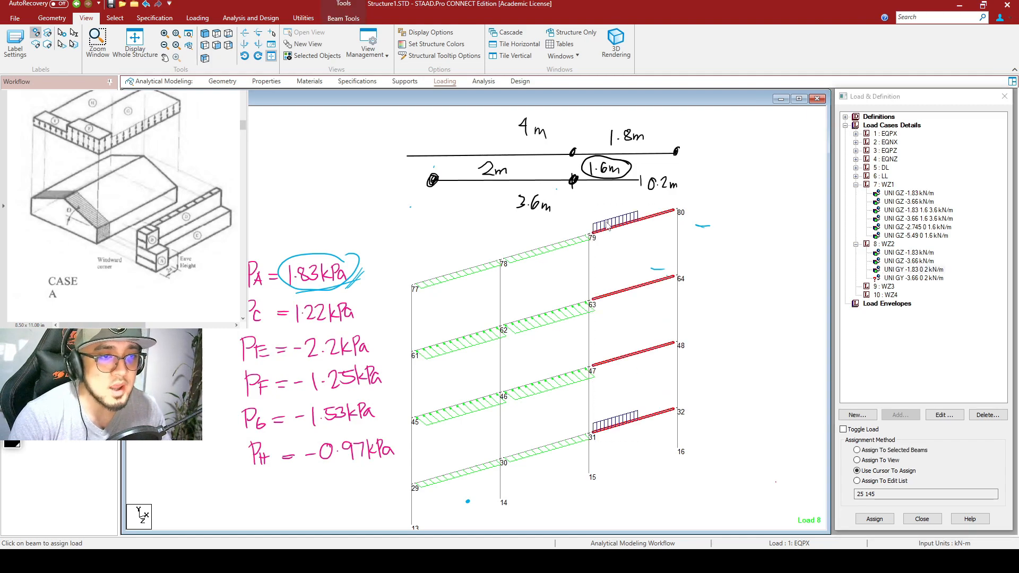
left_click(651, 241)
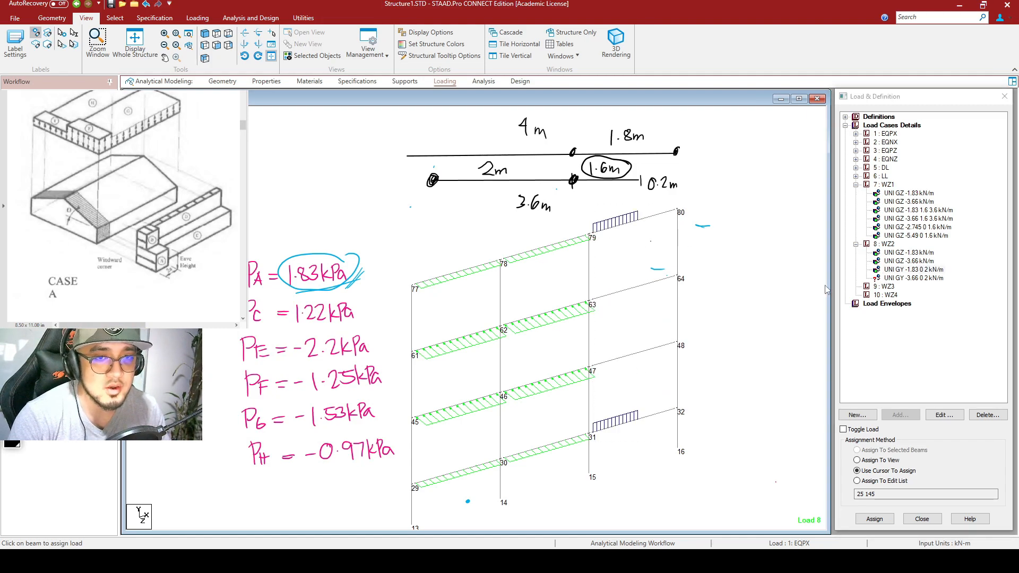
Step: Change the direction of both partial WZ2 loads, -1.83 kN/m and -3.66 kN/m, to GZ
double_click(914, 270)
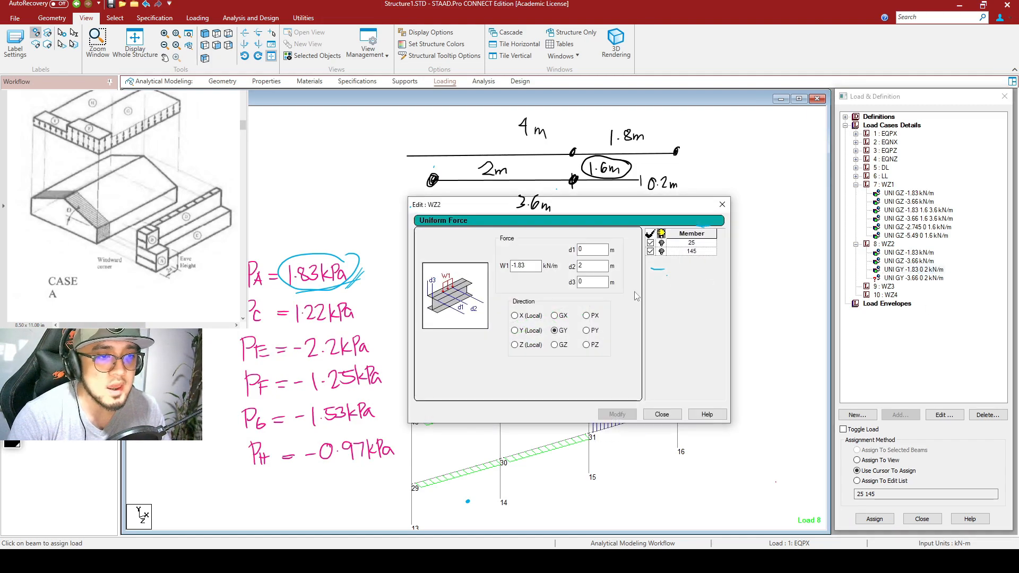
left_click(555, 346)
left_click(619, 415)
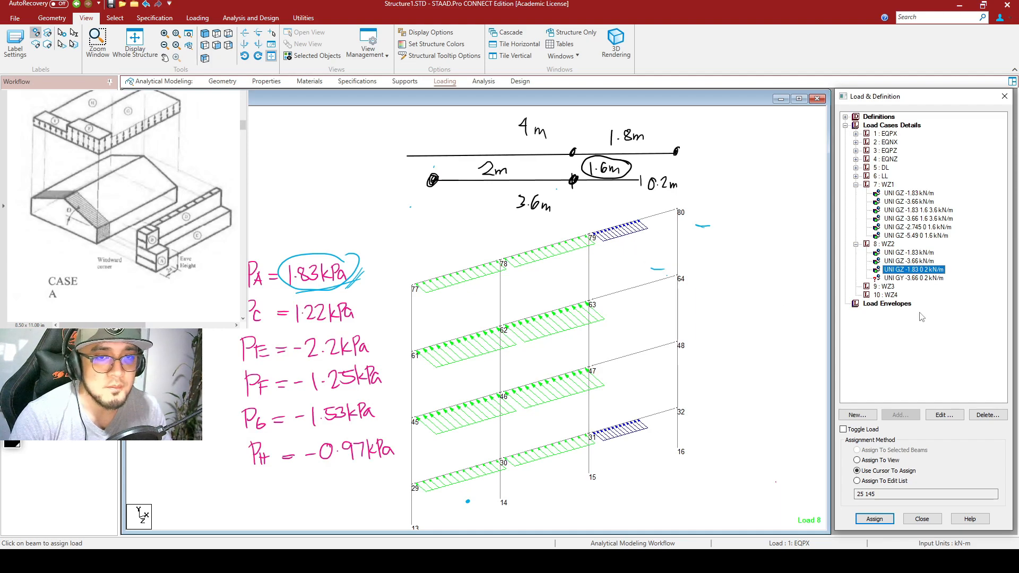
double_click(923, 278)
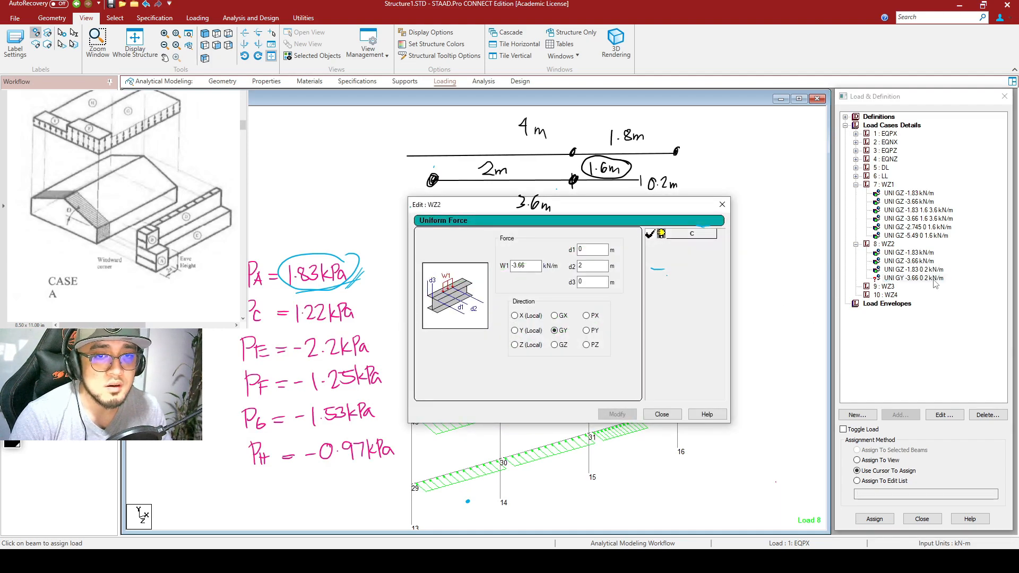
left_click(555, 345)
left_click(618, 415)
Step: Assign the partial -3.66 kN/m load to the beams between nodes 47-48 and 63-64
left_click(637, 358)
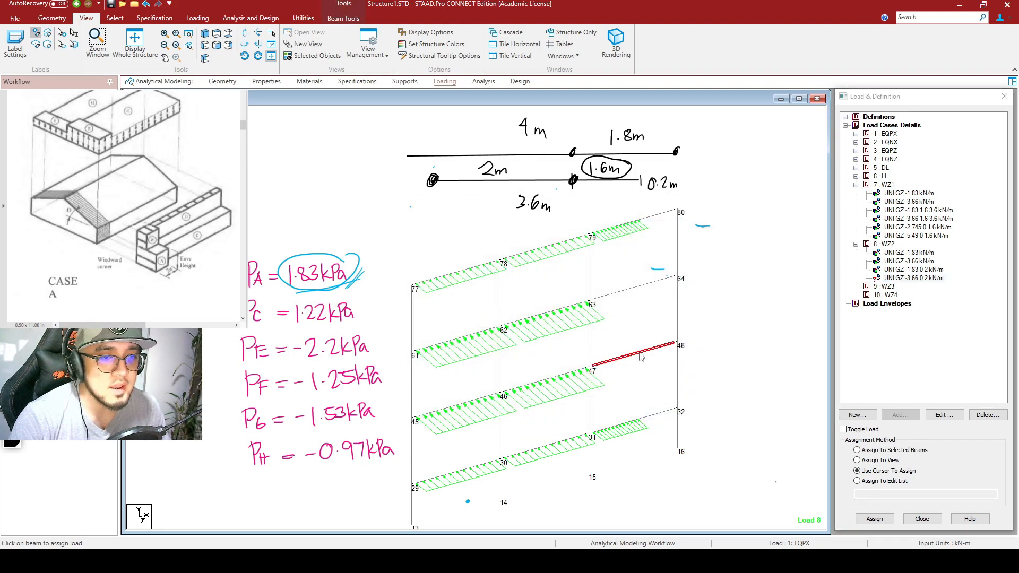
left_click(634, 287)
left_click(881, 450)
left_click(874, 519)
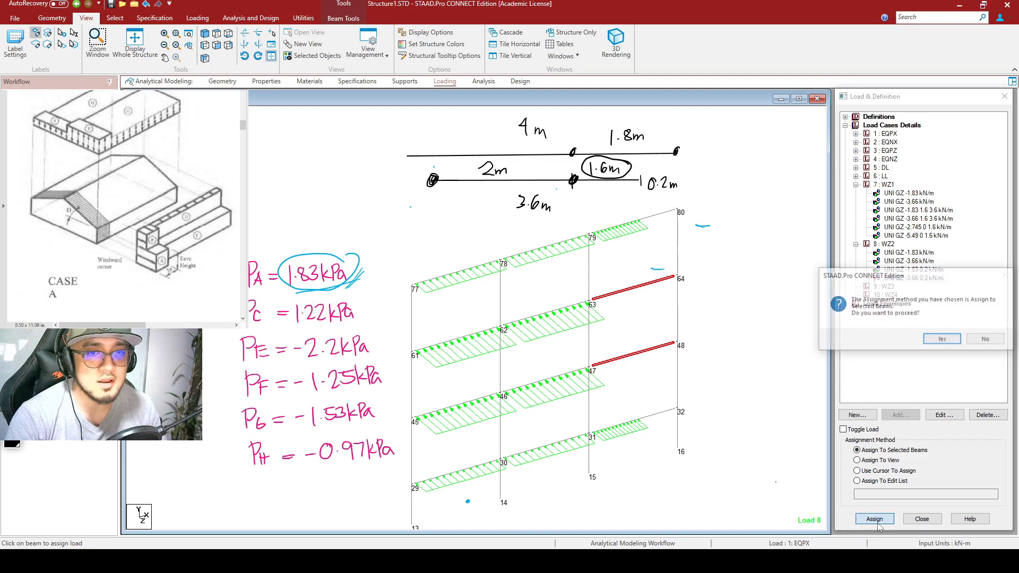
left_click(942, 339)
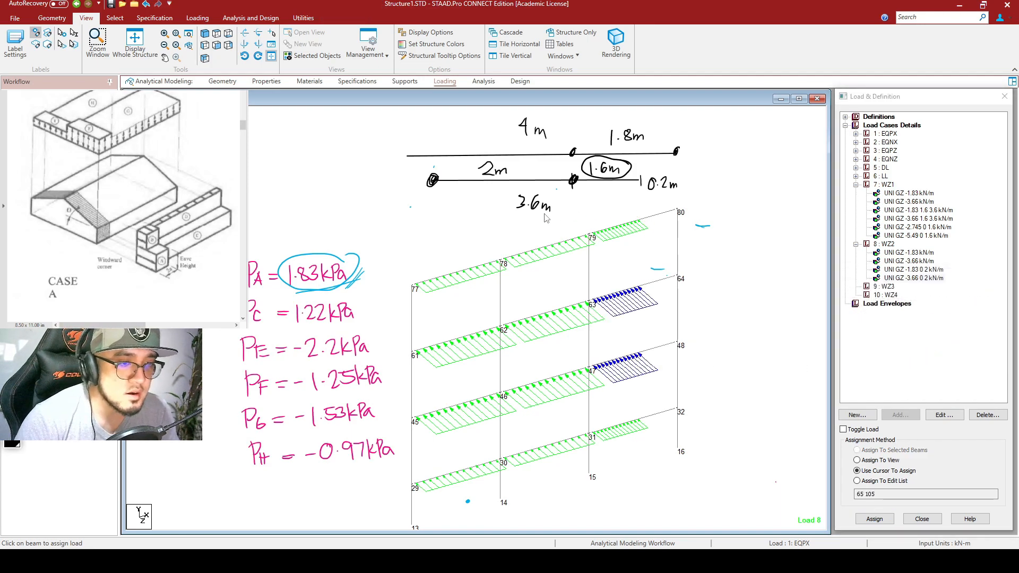
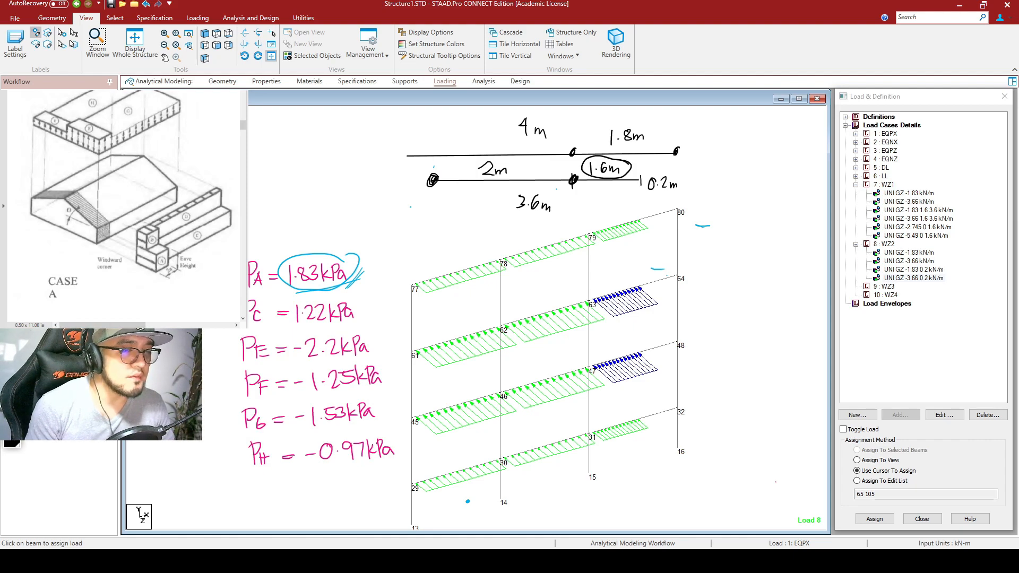
Step: Bracket the 1.6m segment of the sketch with the label A, and circle the 2m length and the segment's end points
mouse_move(573, 180)
left_mouse_down()
mouse_move(587, 201)
mouse_move(611, 201)
mouse_move(636, 182)
left_mouse_up()
mouse_move(577, 225)
left_mouse_down()
mouse_move(586, 210)
mouse_move(588, 226)
left_mouse_up()
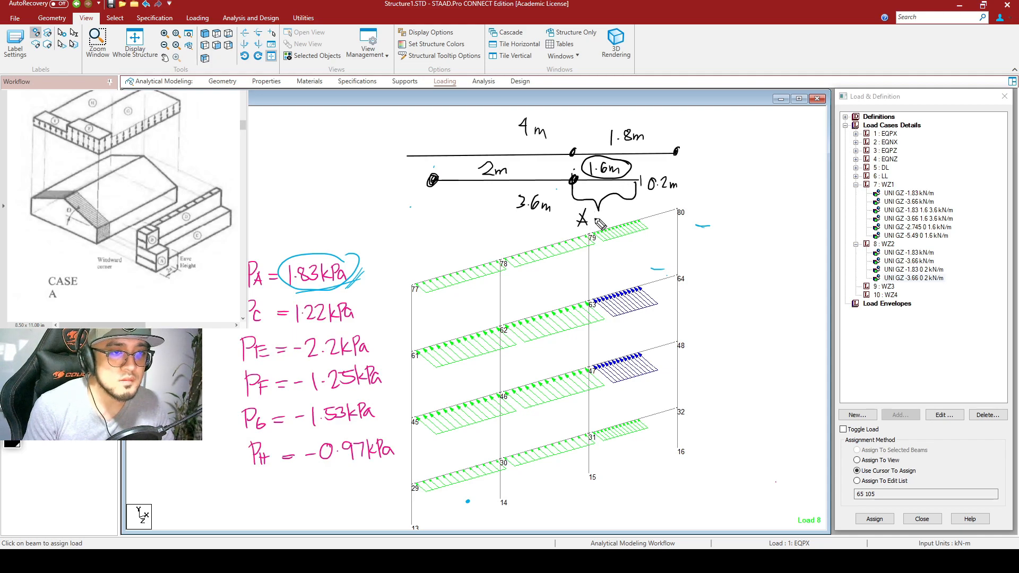
left_click_drag(510, 159, 509, 158)
mouse_move(586, 174)
left_mouse_down()
mouse_move(566, 172)
mouse_move(577, 190)
mouse_move(642, 174)
left_mouse_up()
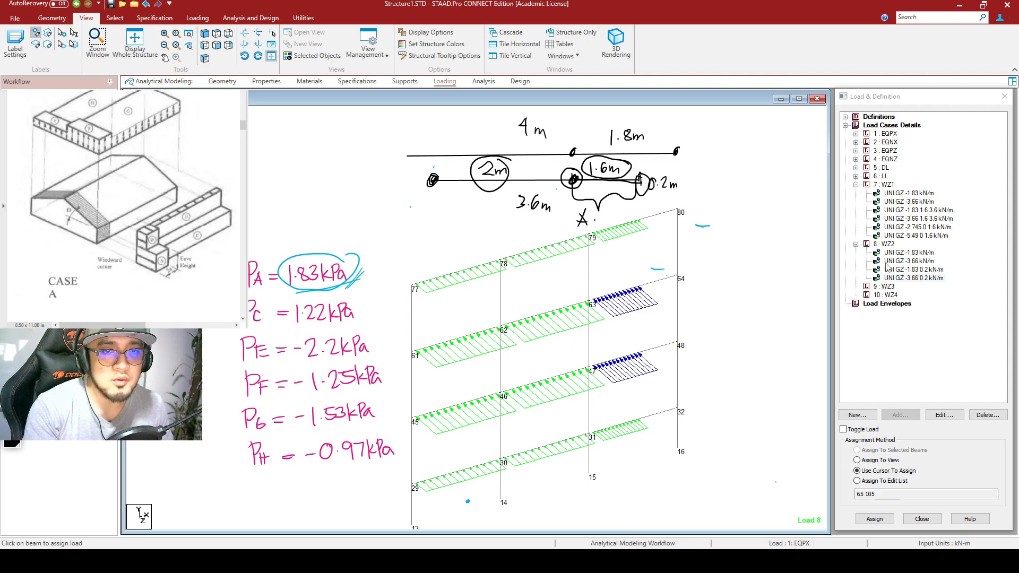
Step: Add a partial uniform load of -2.745 kN/m in direction GZ to load case WZ2, with d1 2 m and d2 3.6 m
left_click(891, 244)
left_click(904, 415)
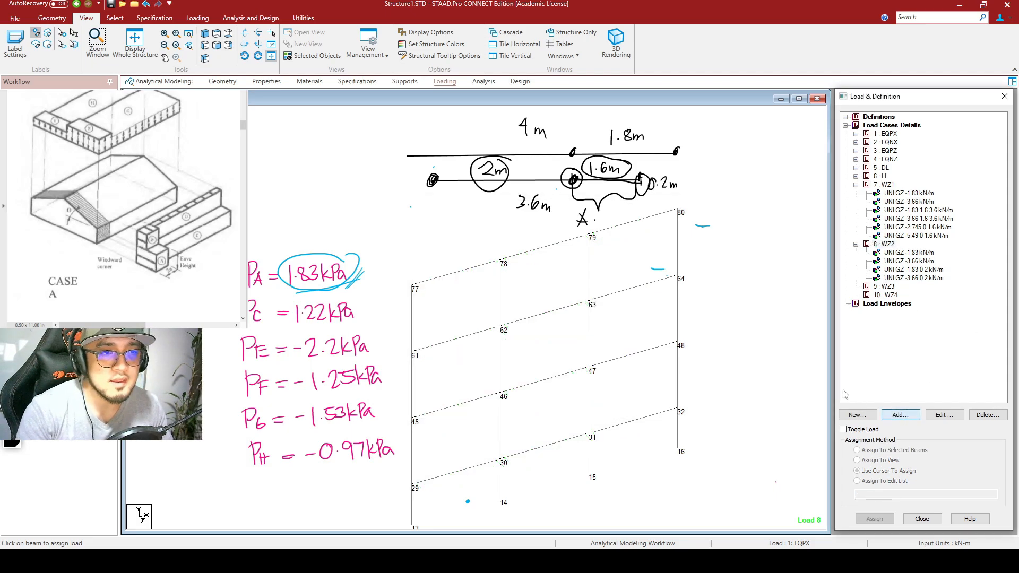
left_click_drag(492, 137, 612, 254)
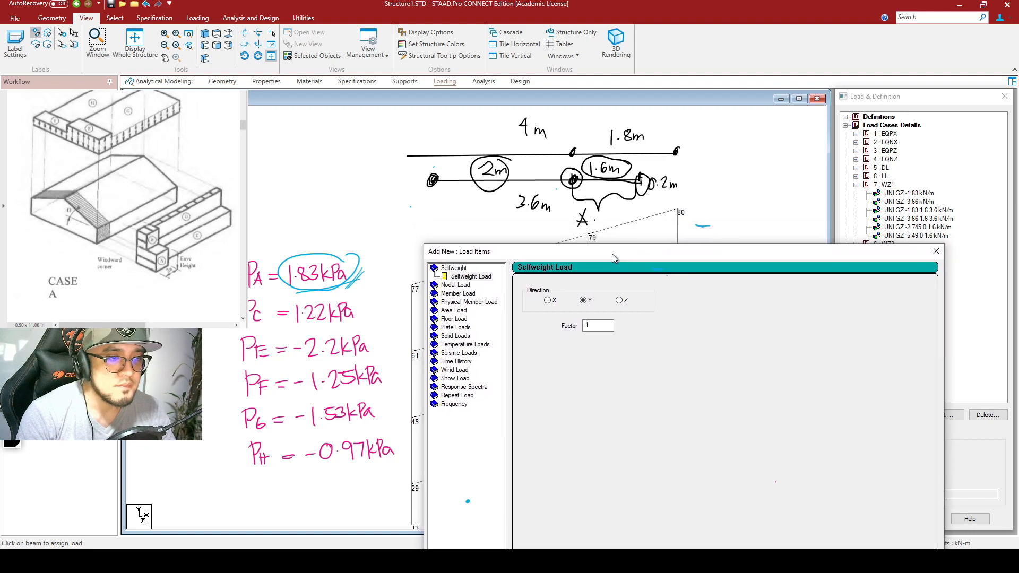
left_click(458, 295)
double_click(633, 316)
left_click_drag(652, 260, 620, 314)
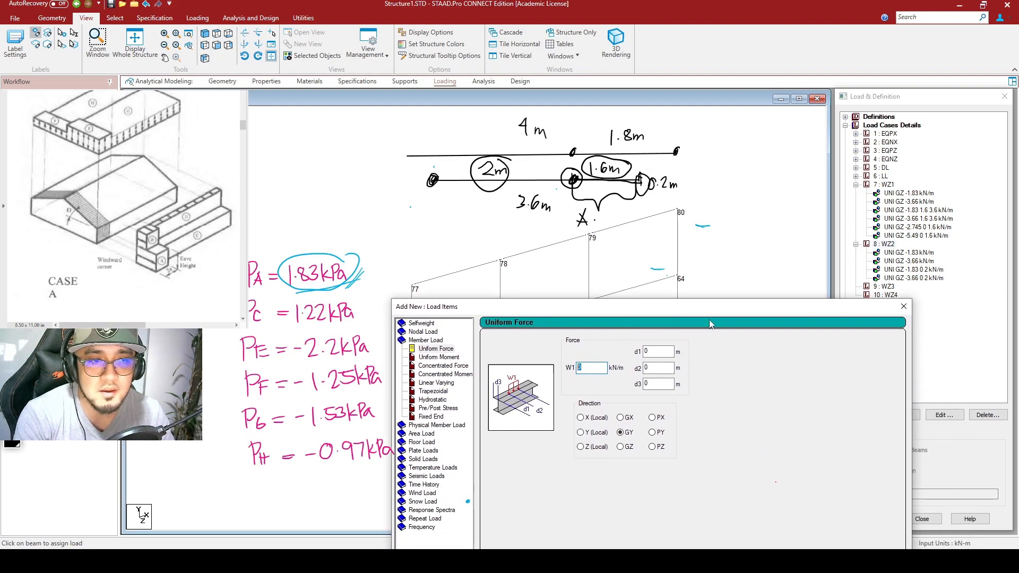
type("-2.745")
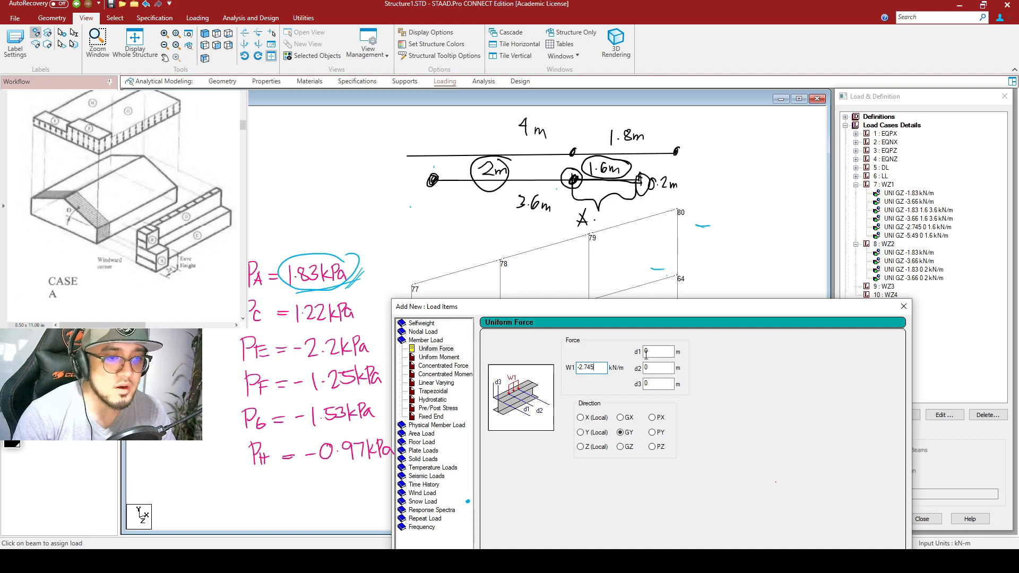
left_click(620, 447)
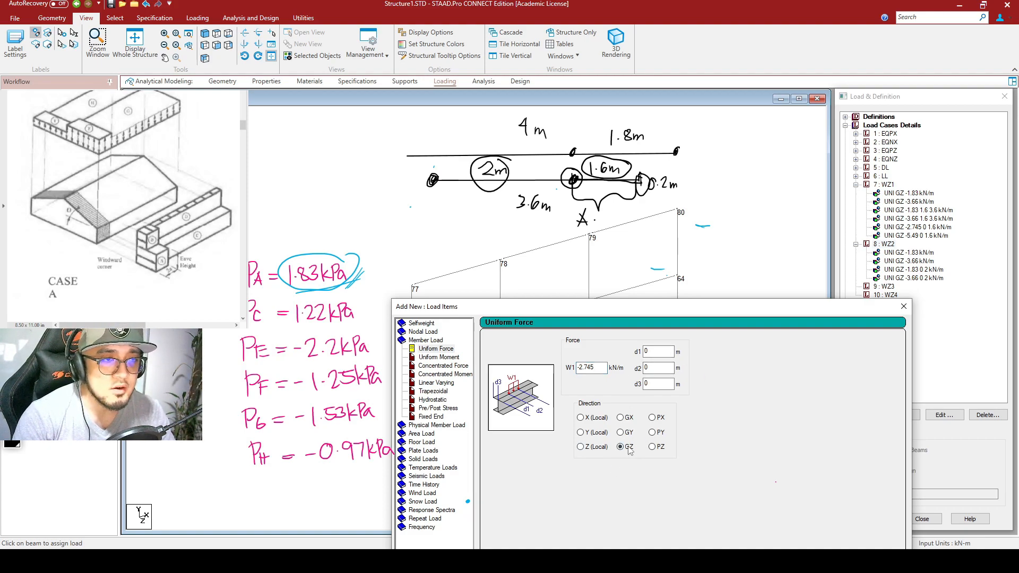
double_click(658, 351)
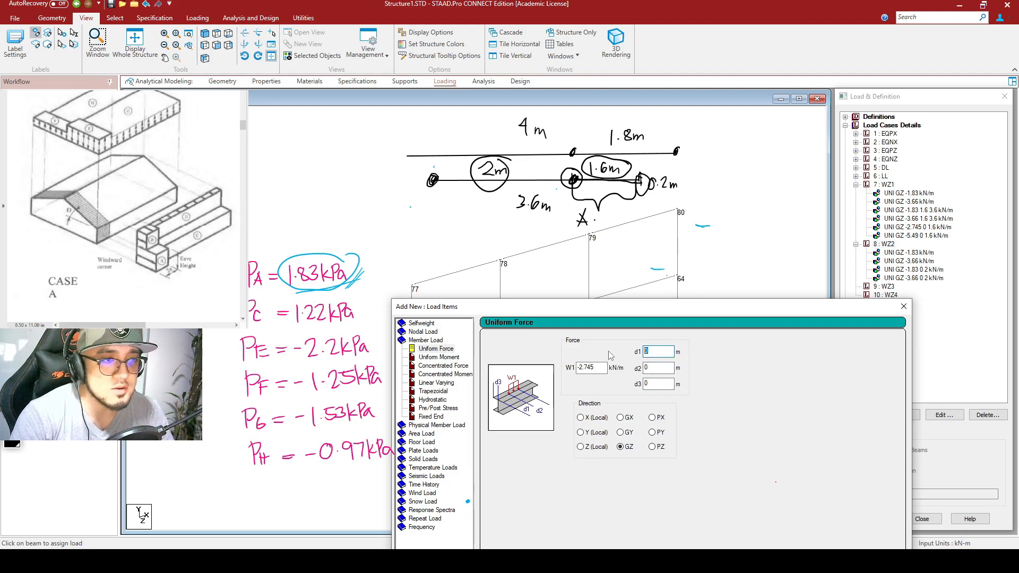
type("2")
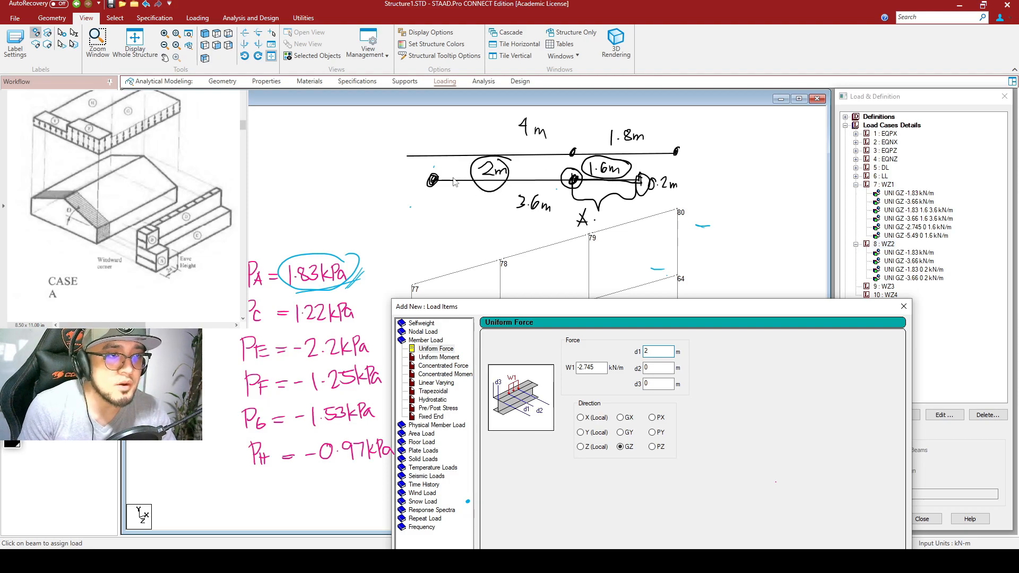
left_click(658, 367)
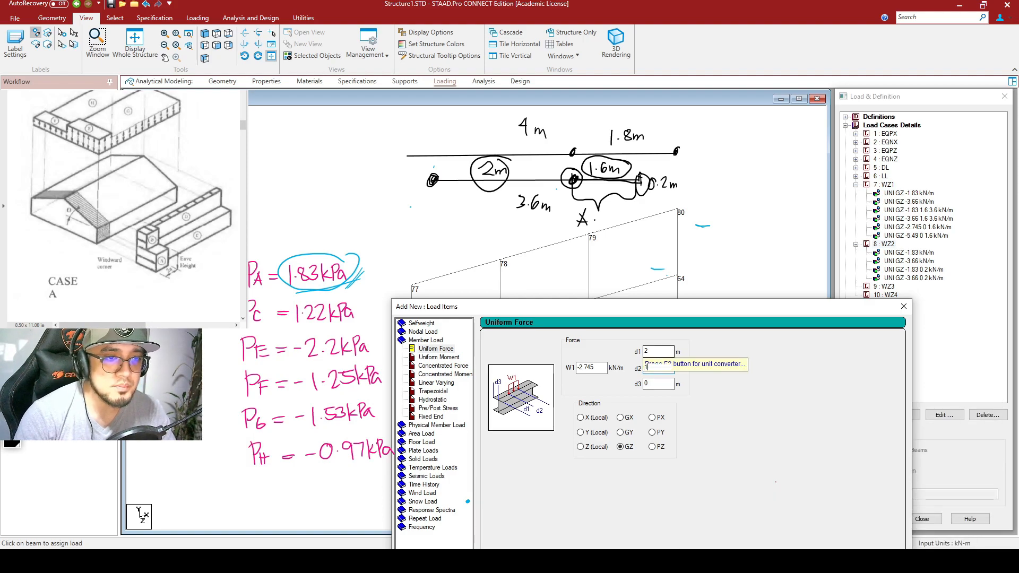
type("3.6")
left_click_drag(703, 307, 770, 340)
left_click(788, 536)
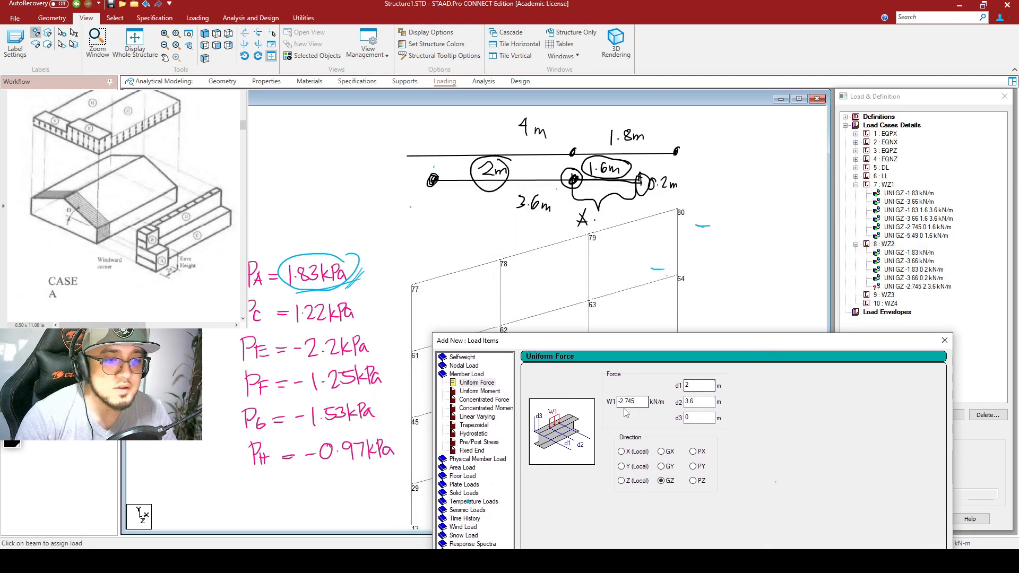
Step: Add a second partial uniform load of -5.49 kN/m to WZ2 with the same distances and GZ direction, and close the load definition
double_click(621, 404)
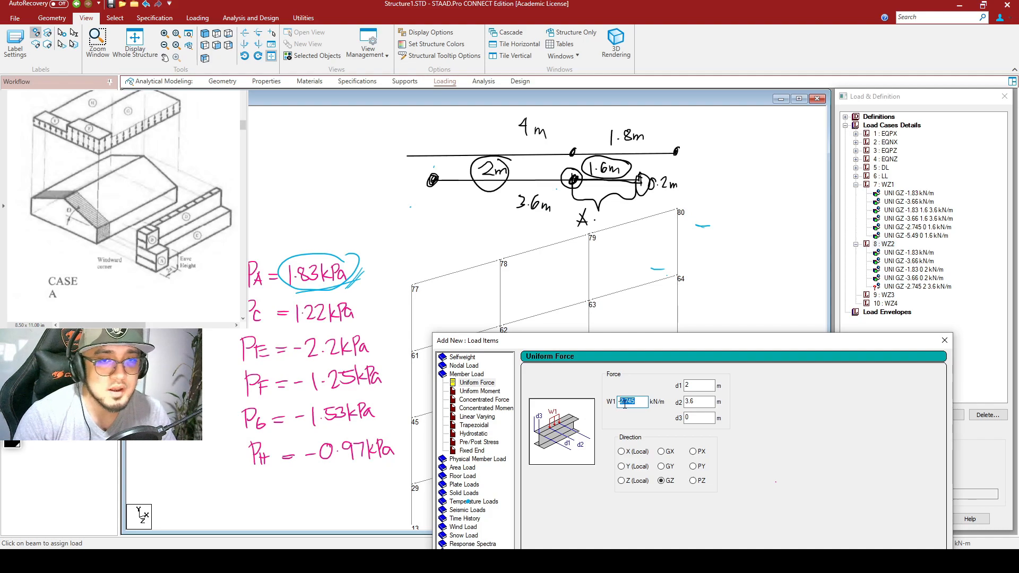
type("-5.")
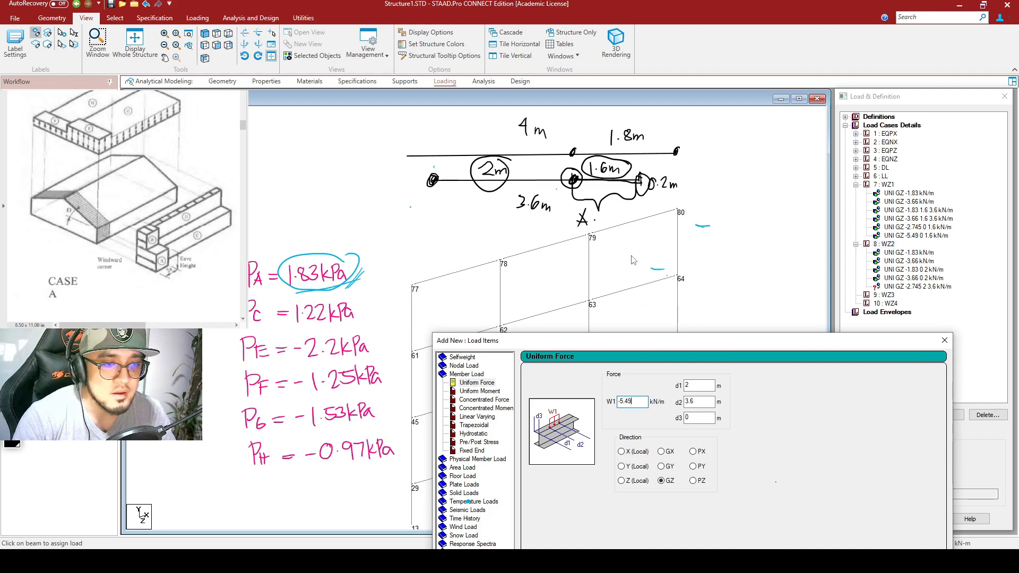
left_click_drag(693, 342, 631, 211)
left_click(778, 545)
left_click(822, 545)
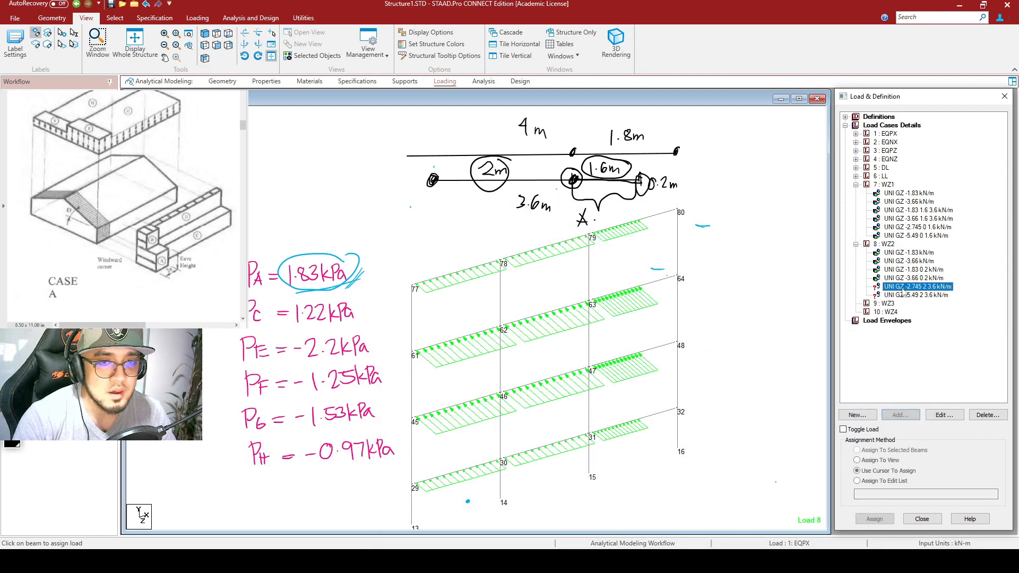
Step: Assign the partial -5.49 kN/m load to the selected beams between nodes 63-64 and 47-48
left_click(625, 299)
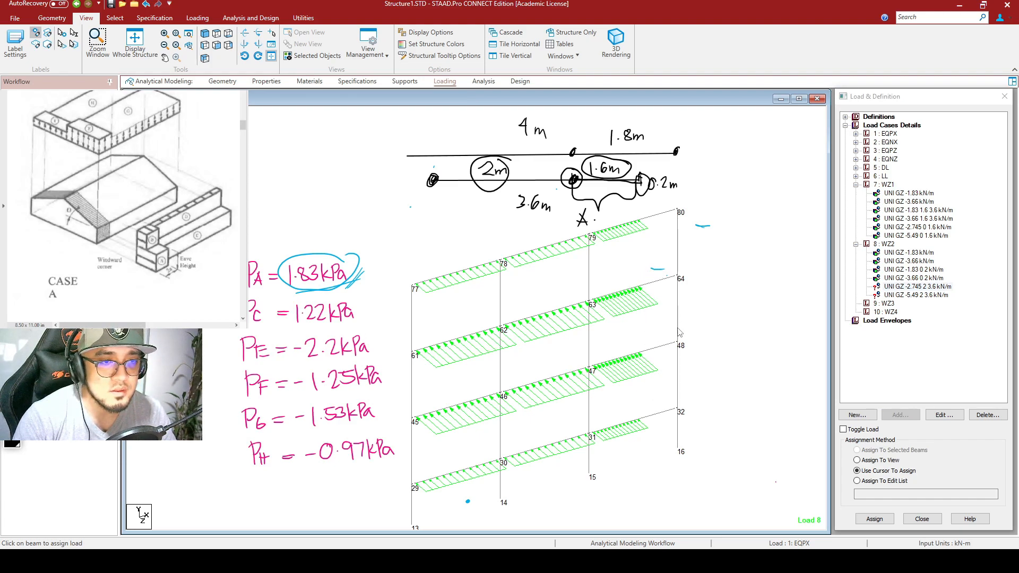
left_click(637, 284)
left_click(660, 348)
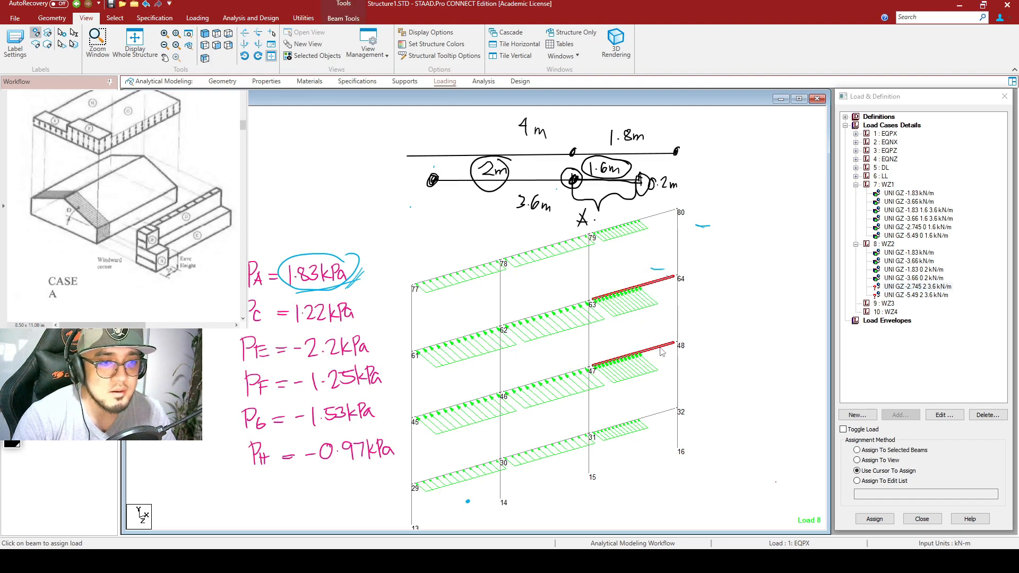
left_click(927, 288)
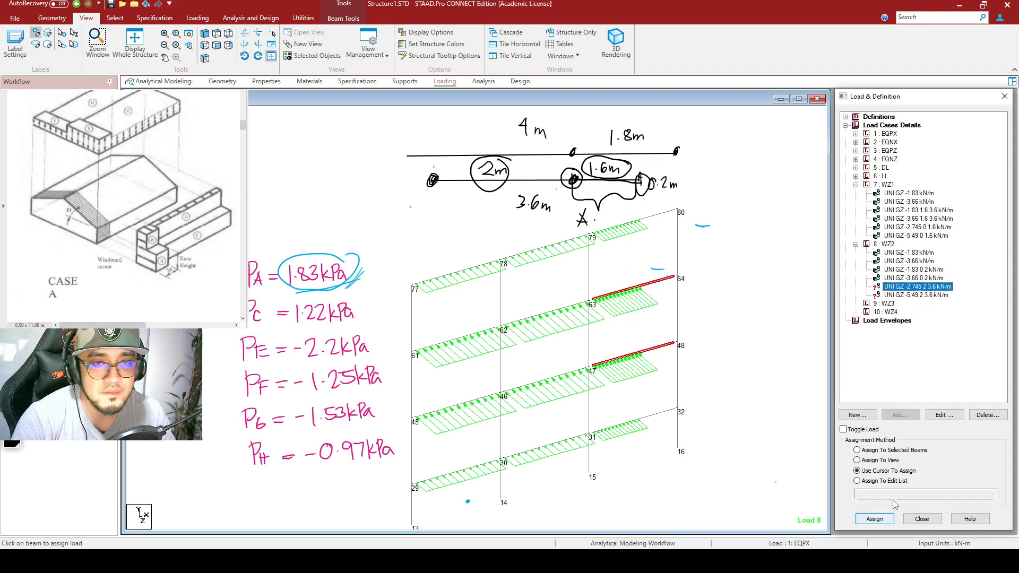
left_click(875, 519)
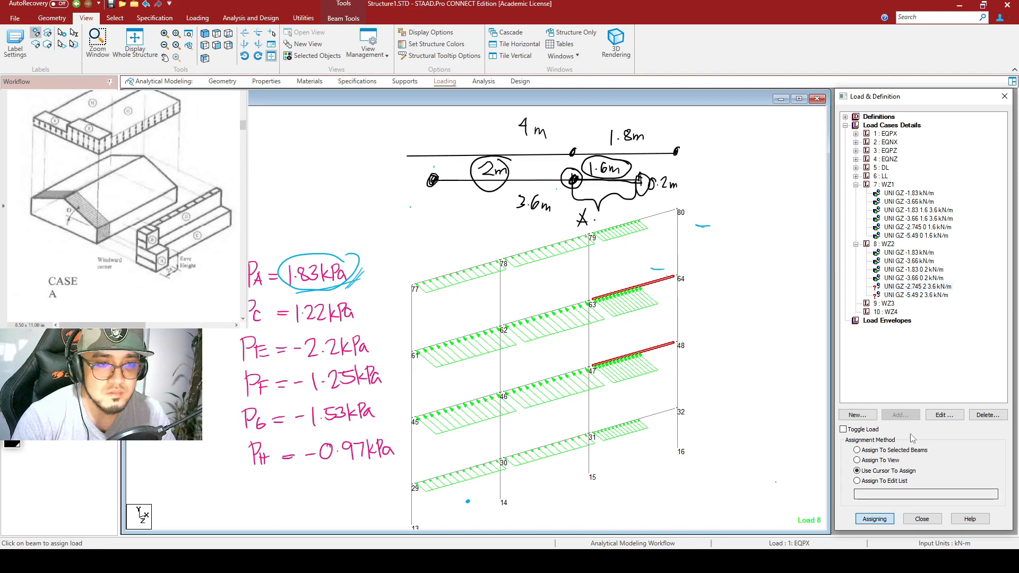
left_click(879, 450)
left_click(923, 296)
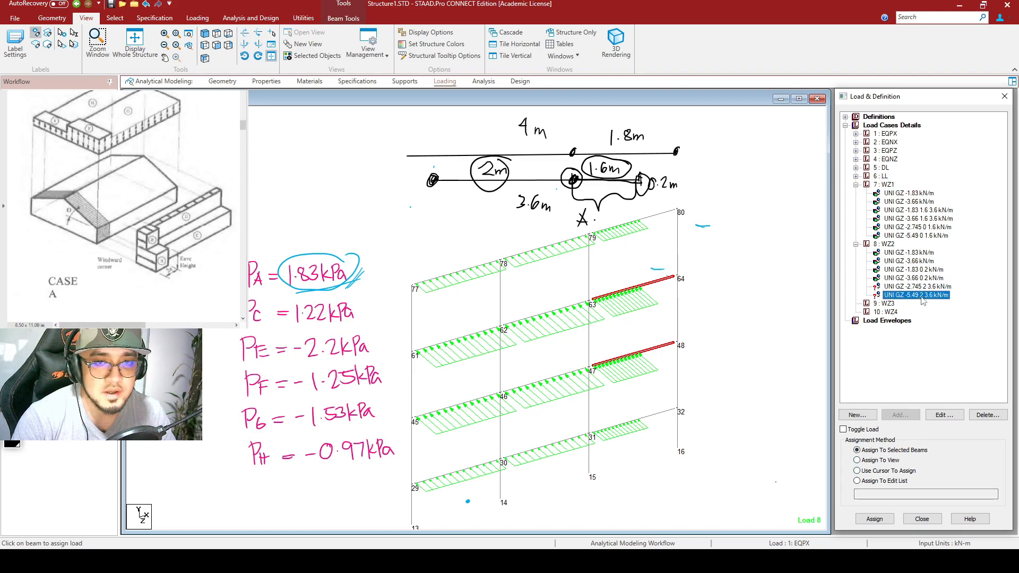
left_click(877, 520)
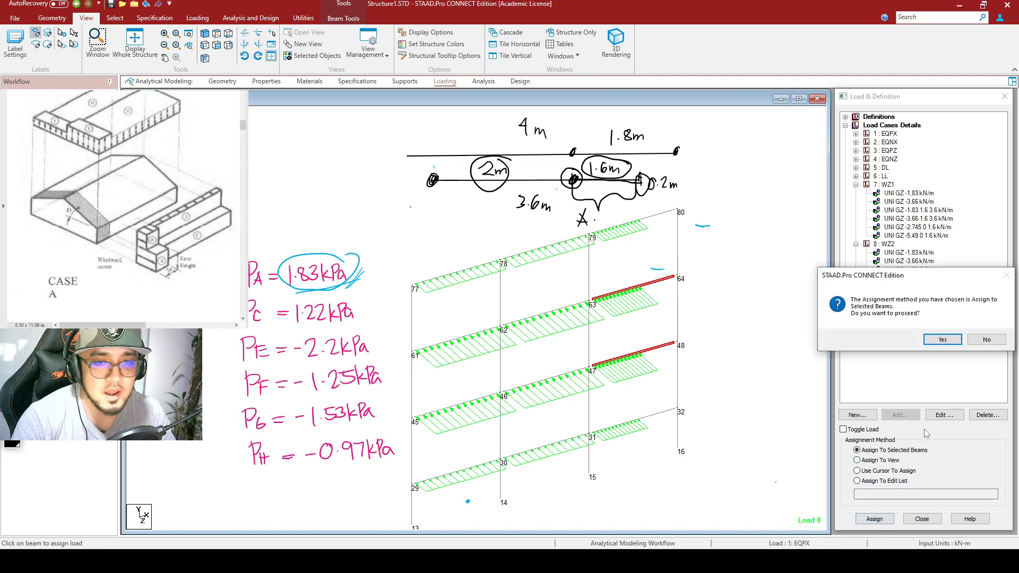
left_click(943, 340)
Step: Assign the partial -2.745 kN/m load to the selected beams between nodes 79-80 and 31-32
left_click(644, 220)
left_click(655, 415, "ctrl")
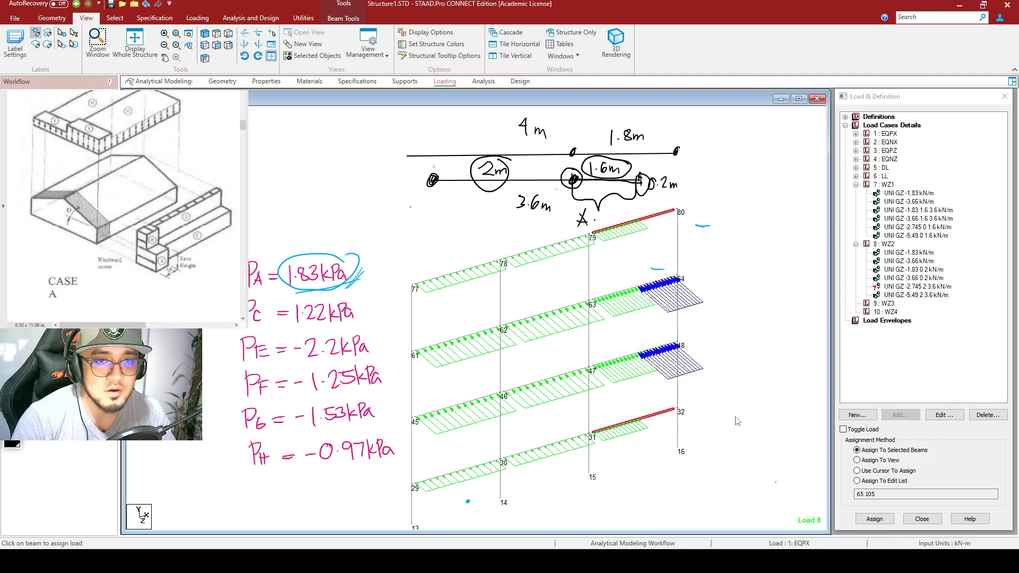
left_click(923, 286)
left_click(876, 519)
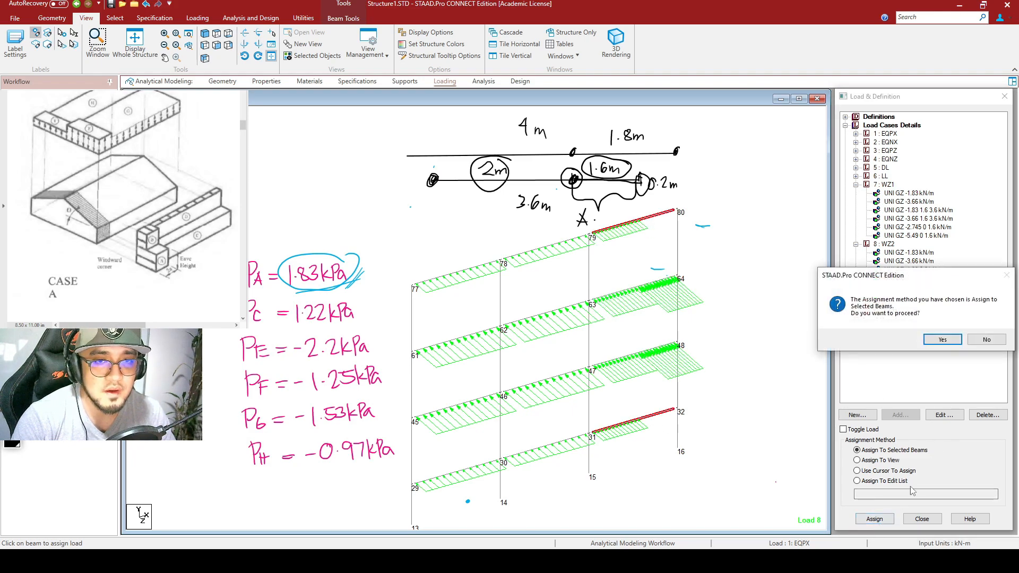
left_click(944, 340)
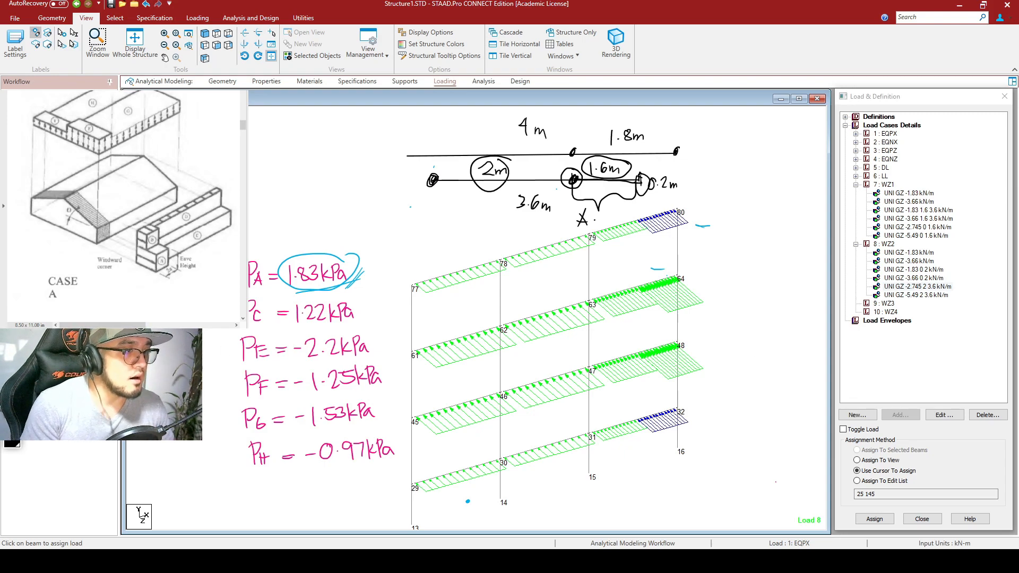
Step: Circle the end-strip loads and the remaining wall loads on the elevation, and undo both circles
mouse_move(688, 219)
left_mouse_down()
mouse_move(657, 224)
mouse_move(669, 419)
mouse_move(680, 202)
left_mouse_up()
mouse_move(644, 237)
left_mouse_down()
mouse_move(528, 231)
mouse_move(494, 500)
mouse_move(608, 237)
left_mouse_up()
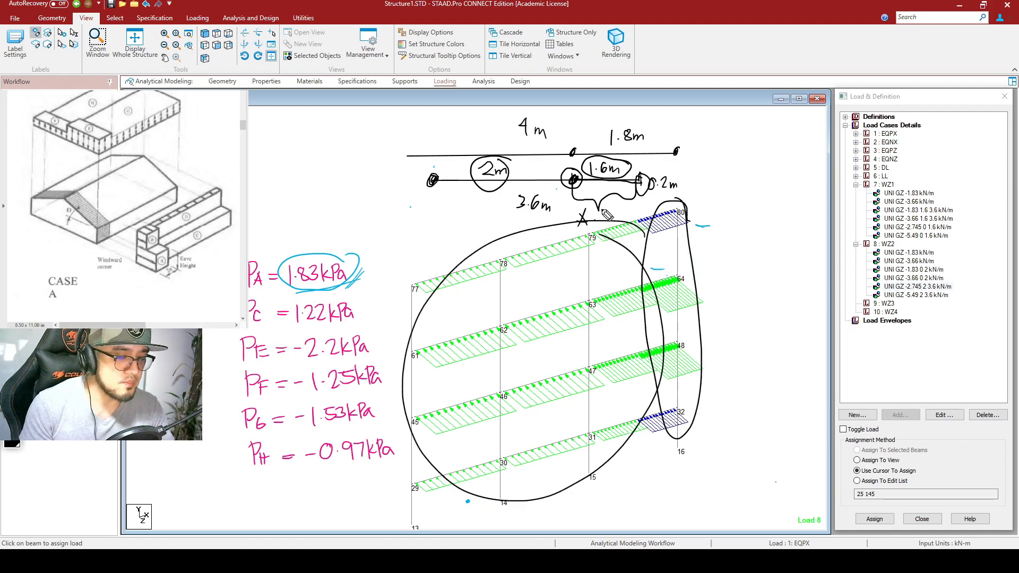
key("ctrl+z")
key("ctrl+z")
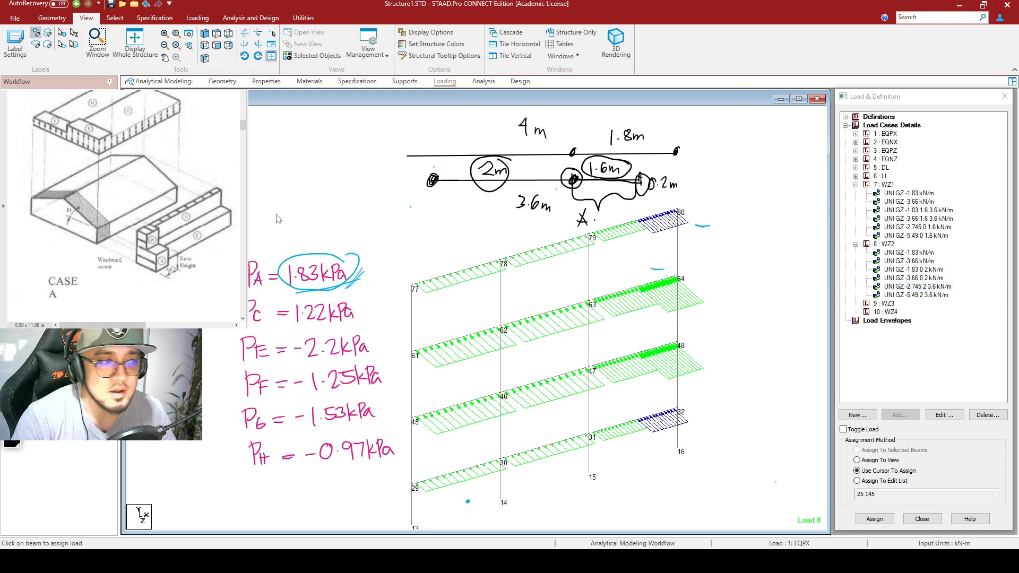
Step: Compare where the WZ1 full and partial loads act with the -1.83 kN/m partial load of WZ2
left_click(900, 202)
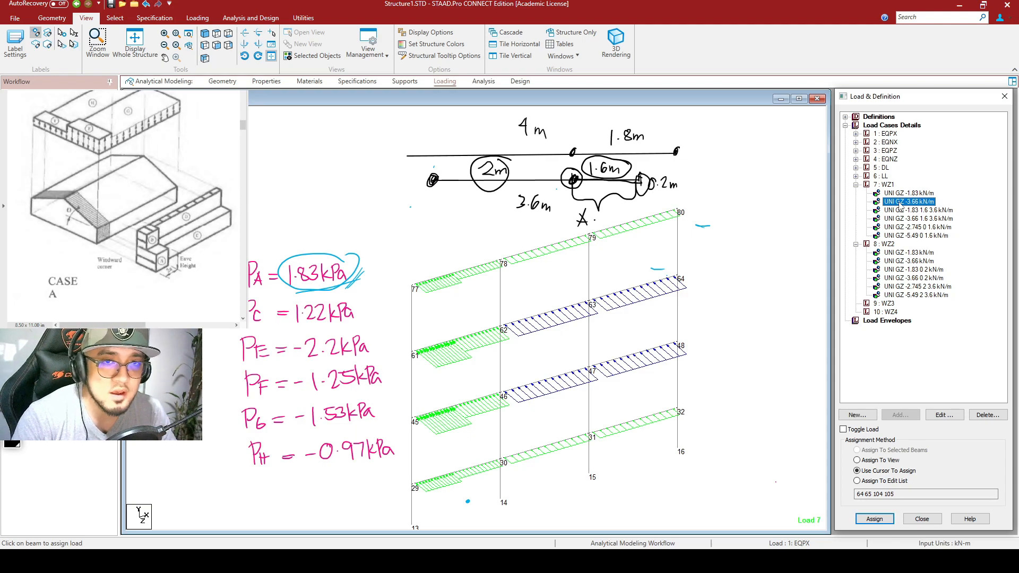
left_click(925, 219)
left_click(927, 227)
left_click(930, 235)
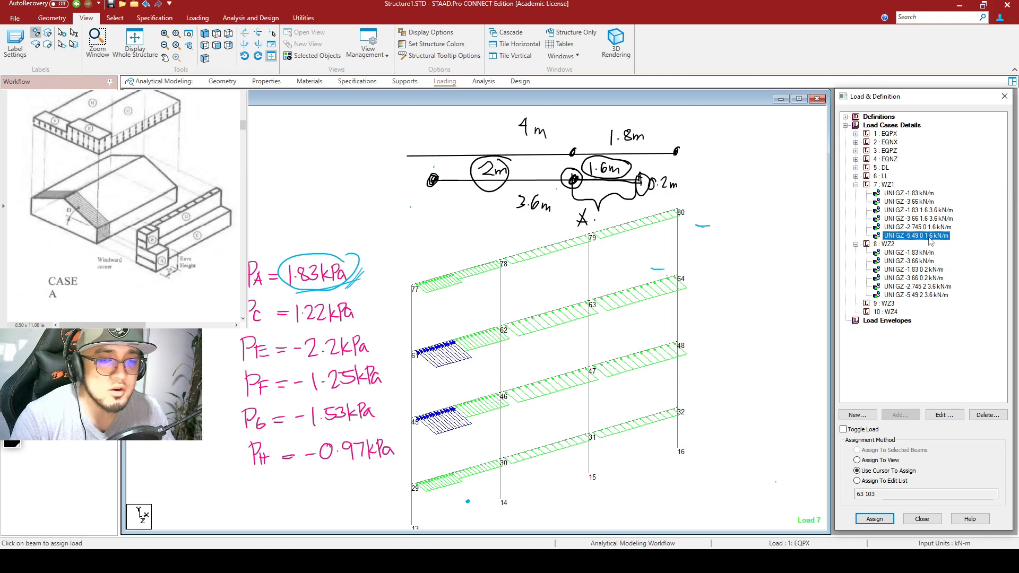
left_click(909, 270)
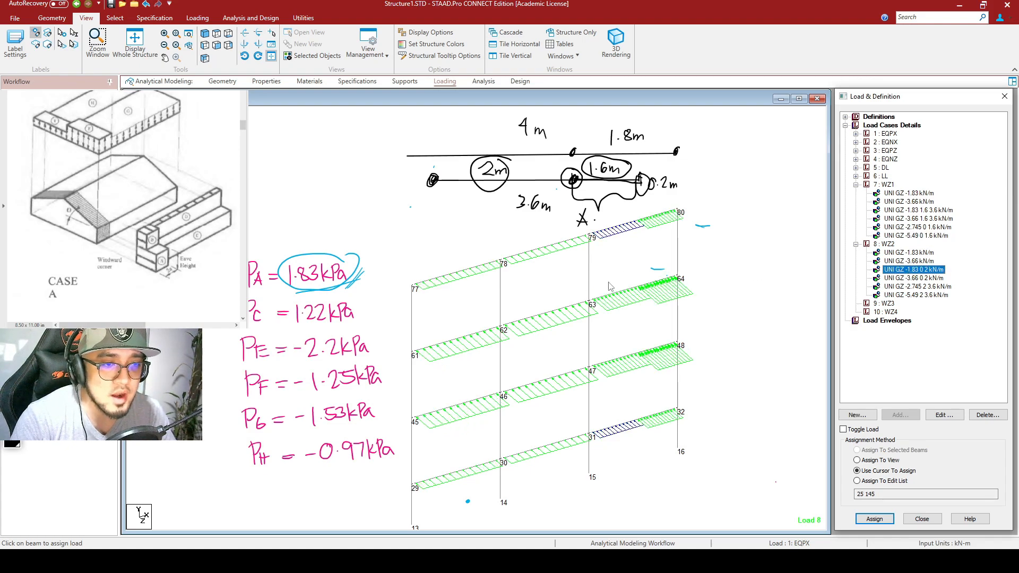
left_click(748, 286)
Step: Display the whole structure again and examine the partial -3.66 and -2.745 kN/m loads of WZ2 on it
scroll(746, 292, "down", 2)
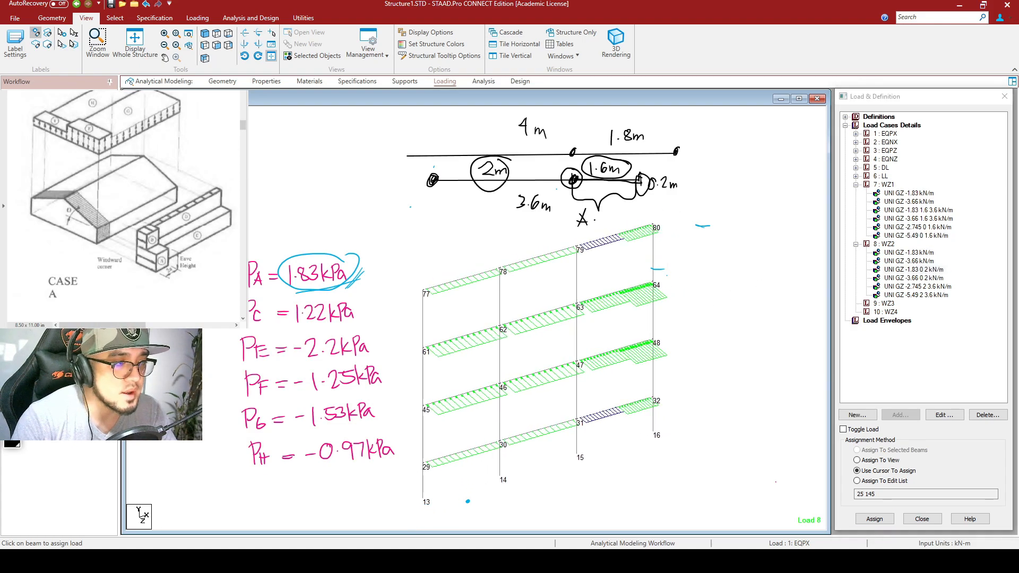
left_click(887, 312)
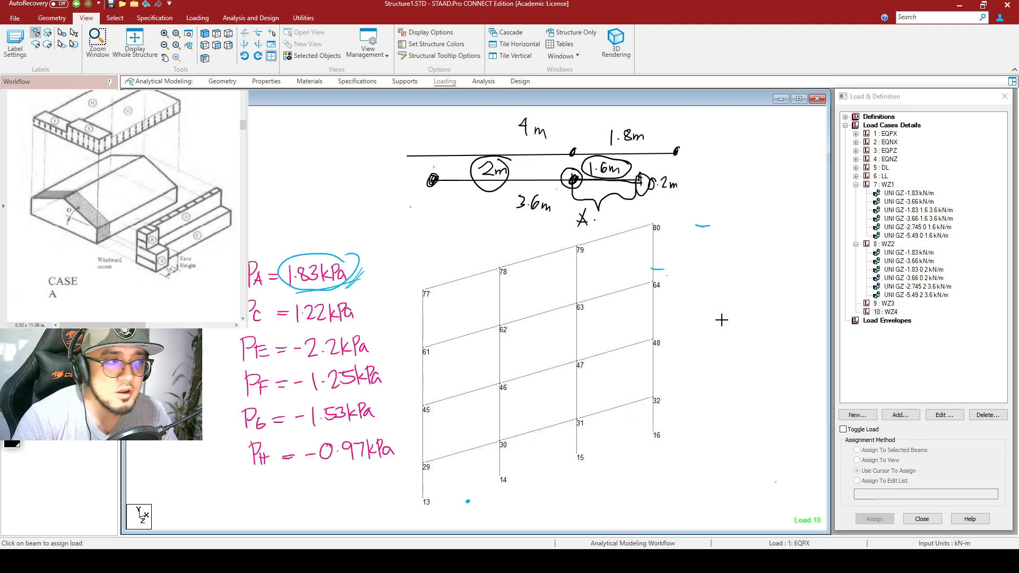
left_click_drag(408, 237, 705, 480)
left_click(147, 46)
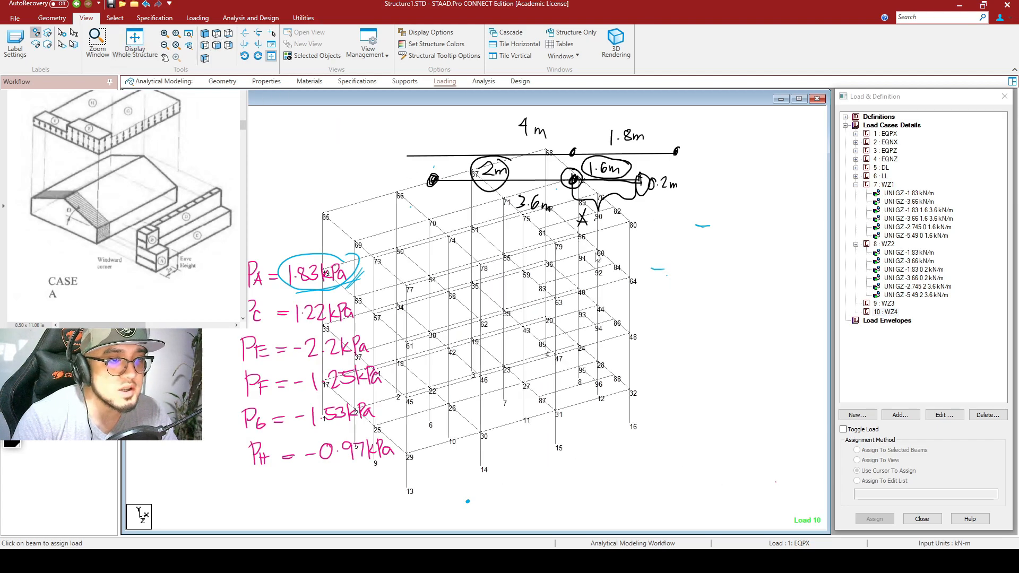
left_click(884, 278)
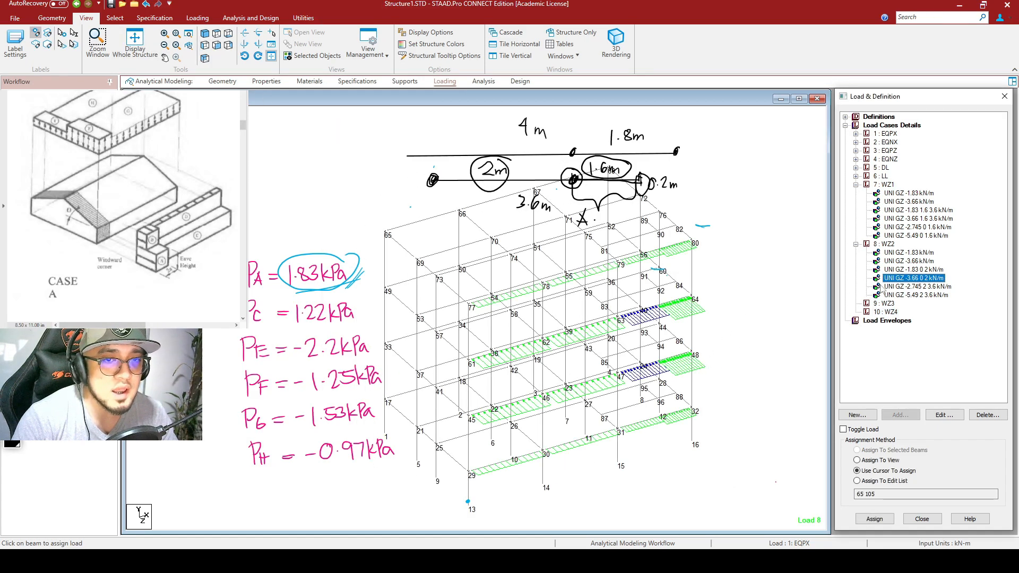
left_click(895, 286)
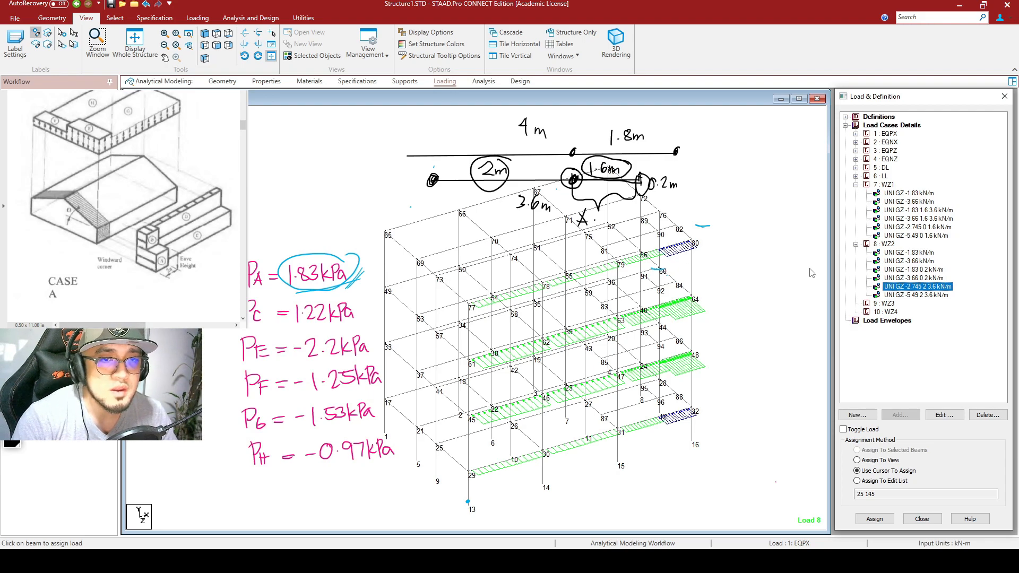
middle_click_drag(719, 290, 745, 303)
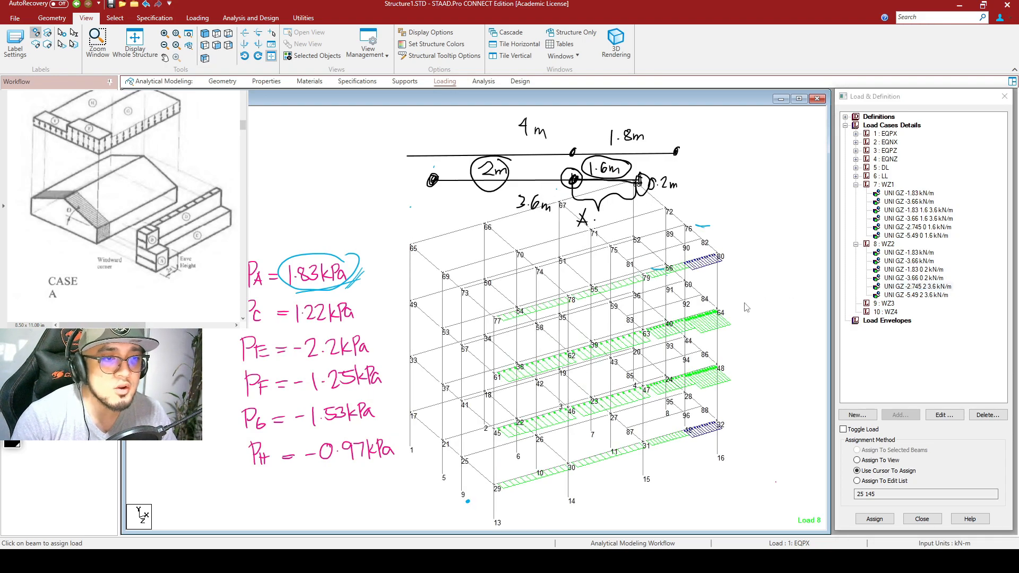
scroll(746, 307, "down", 2)
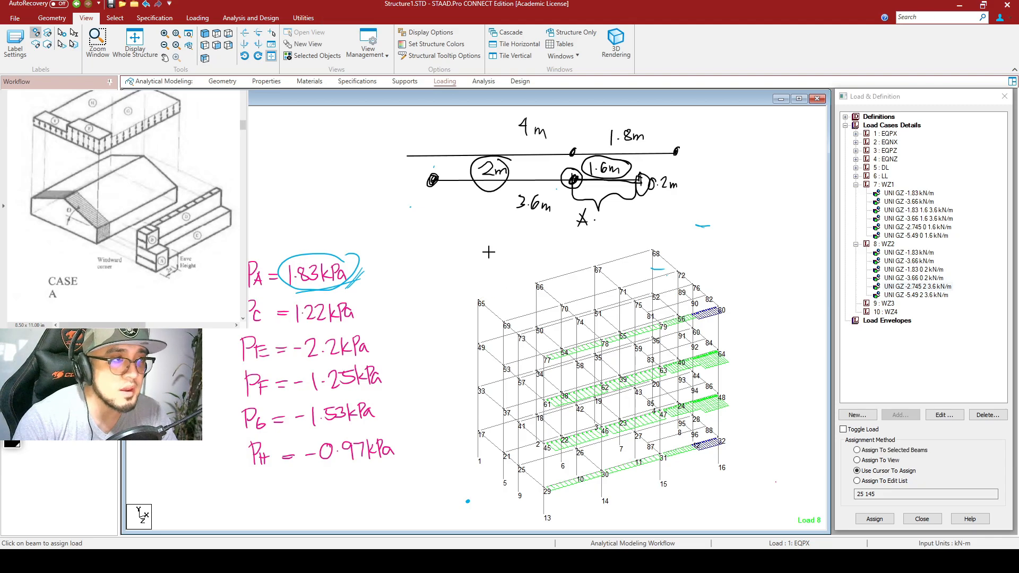
left_click(217, 33)
left_click(205, 58)
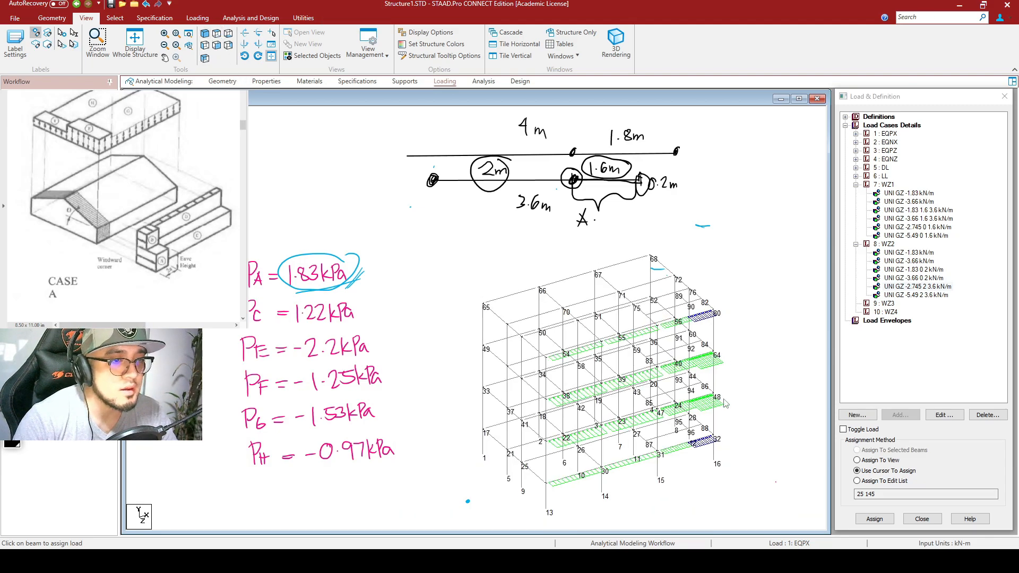
Step: Measure node-to-node distances on the frame and view the structure from above
left_click(303, 18)
left_click(29, 44)
left_click(53, 81)
left_click(459, 393)
double_click(535, 458)
left_click(536, 306)
left_click(86, 18)
left_click(217, 33)
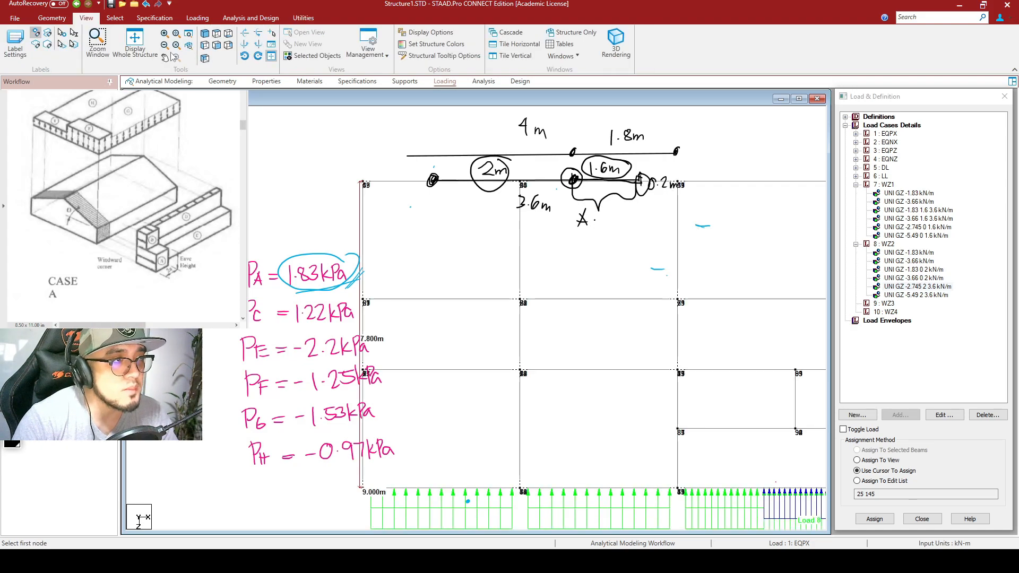
Step: Isolate the outer wall frame running from nodes 1–4 up to nodes 65–68 and show it in isometric view
left_click(115, 18)
left_click_drag(398, 210, 807, 226)
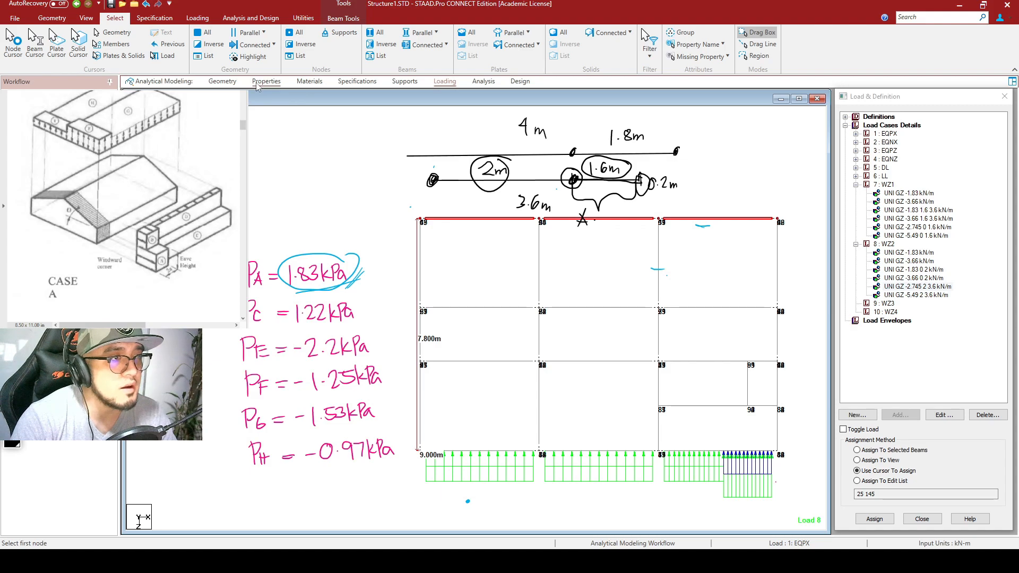
left_click(87, 18)
left_click(319, 57)
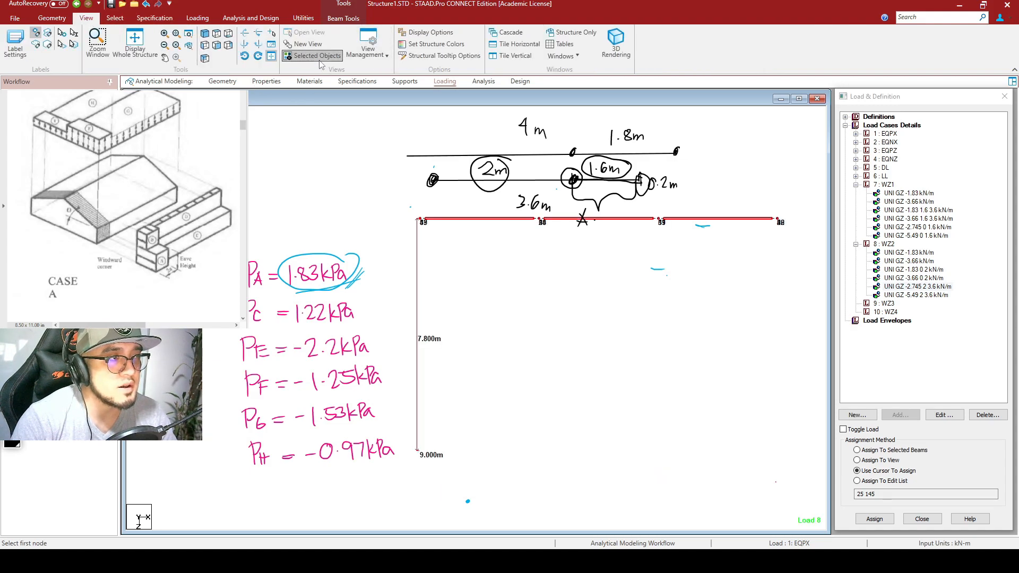
left_click(216, 46)
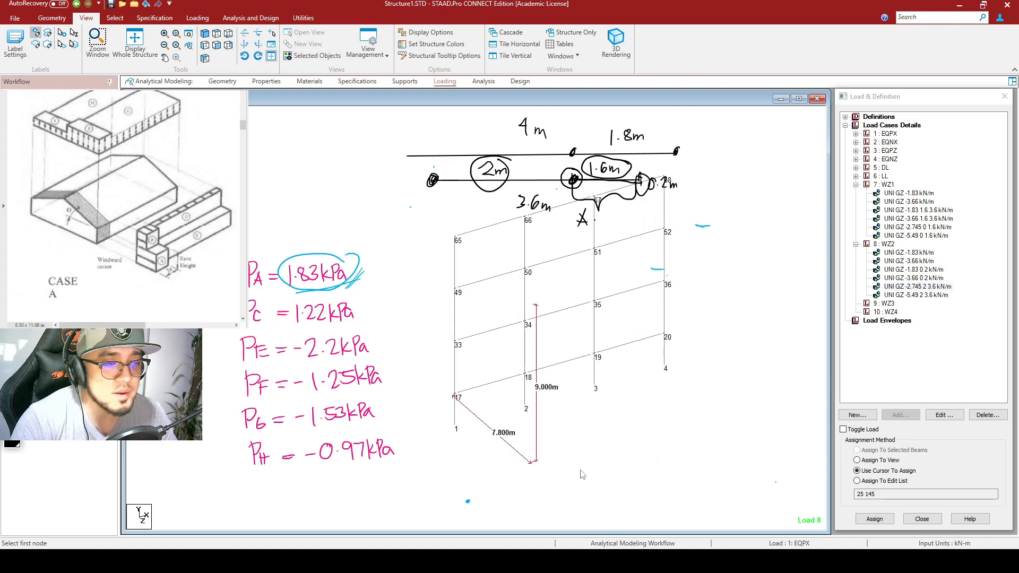
scroll(627, 287, "up", 2)
scroll(760, 380, "down", 1)
middle_click_drag(644, 383, 655, 411)
scroll(658, 413, "down", 2)
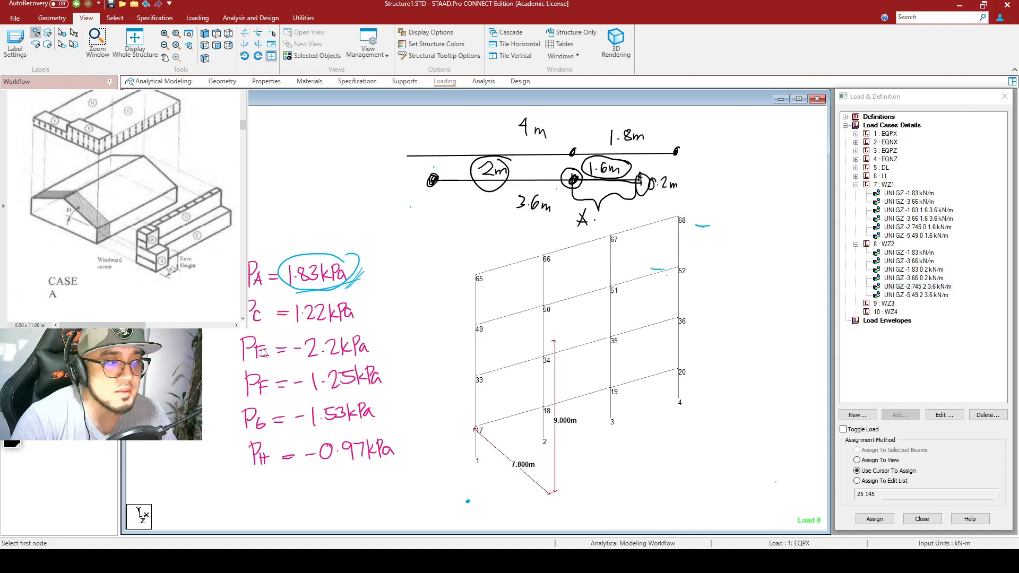
Step: Erase the hand-drawn span sketch above the frame and review the load items of WZ1 and WZ2
mouse_move(552, 177)
left_mouse_down()
mouse_move(600, 170)
mouse_move(531, 202)
mouse_move(595, 200)
mouse_move(566, 154)
mouse_move(643, 158)
mouse_move(499, 205)
mouse_move(659, 202)
left_mouse_up()
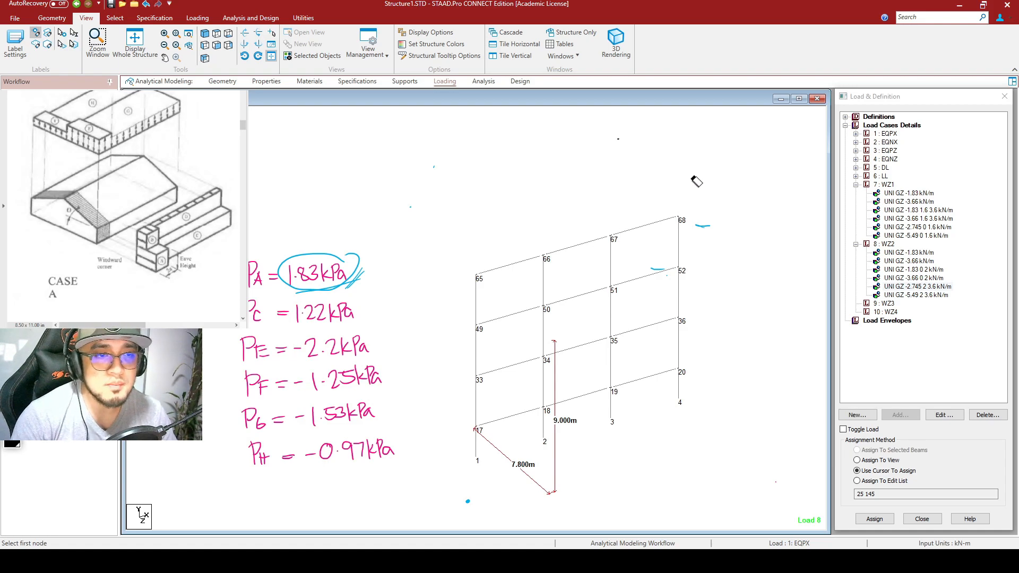
left_click(923, 202)
left_click(926, 218)
left_click(923, 261)
left_click(923, 278)
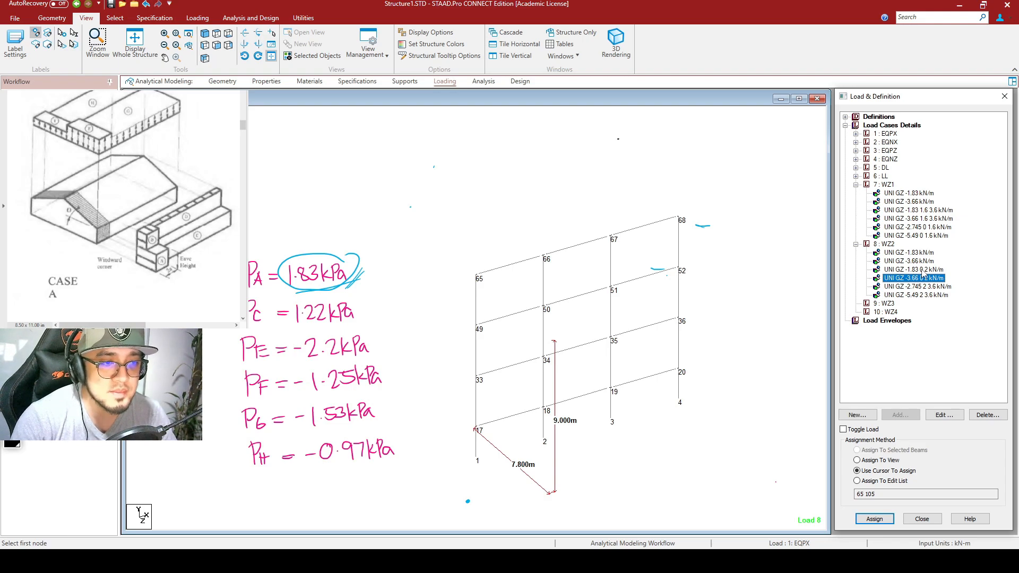
Step: Add full-length uniform member forces of -1.83 and -3.66 kN/m in the GZ direction to load case WZ3
left_click(887, 304)
left_click(900, 415)
left_click(343, 183)
type("-1.83")
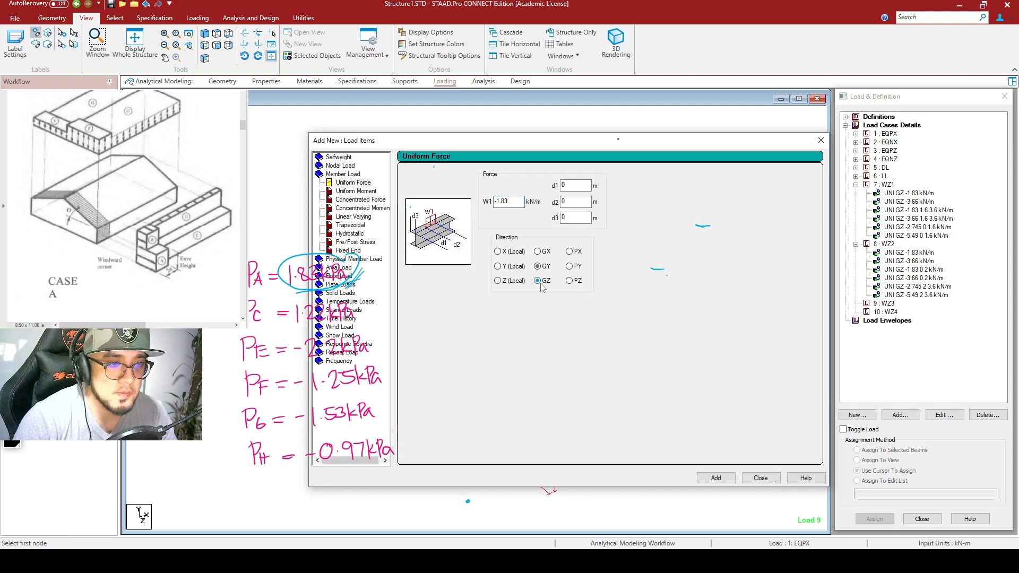
left_click(538, 280)
left_click(716, 478)
type("-3.66")
left_click(716, 478)
Step: Add partial GZ forces to WZ3: -1.83 and -3.66 kN/m from 0 to 2 m, -2.745 and -5.49 kN/m from 2 to 3.6 m
left_click(715, 478)
type("-3.66")
left_click(716, 478)
type("-2.745")
key("Tab")
type("23.6")
left_click(716, 479)
type("-5.49")
left_click(716, 478)
left_click(761, 478)
Step: Change the WZ3 forces to positive values: 1.83, 3.66, 2.745 and 5.49 kN/m
double_click(908, 312)
type("1.83")
left_click(618, 414)
double_click(908, 321)
type("3.66")
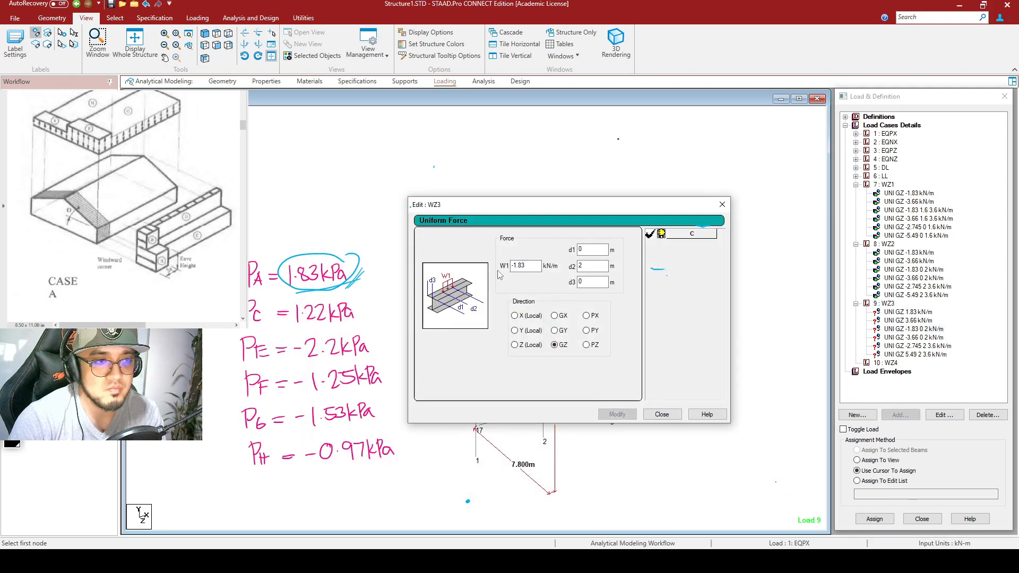
Step: Assign WZ3's 2 to 3.6 m partial loads in bay 67–68: 5.49 kN/m to the two middle beams, 2.745 kN/m to the top and bottom beams
middle_click_drag(731, 424, 663, 410)
left_click_drag(584, 334, 565, 259)
left_click(871, 451)
left_click(874, 519)
left_click(916, 346)
left_click(874, 520)
Step: Assign WZ3's full-length loads to the other two bays: 3.66 kN/m to the middle beams, 1.83 kN/m to the top and bottom beams
left_click_drag(517, 348, 496, 266)
left_click(870, 452)
left_click(874, 519)
left_click(909, 312)
left_click(875, 519)
Step: Assign WZ3's 0 to 2 m partial loads in bay 67–68: 3.66 kN/m to the middle beams, 1.83 kN/m to the top and bottom beams
left_click_drag(584, 334, 564, 259)
left_click(916, 338)
left_click(870, 451)
left_click(874, 519)
left_click(910, 329)
left_click(874, 519)
Step: Add full-length uniform member forces of 1.83 and 3.66 kN/m in the GZ direction to load case WZ4
left_click(886, 363)
left_click(901, 415)
left_click(342, 182)
type("1.83")
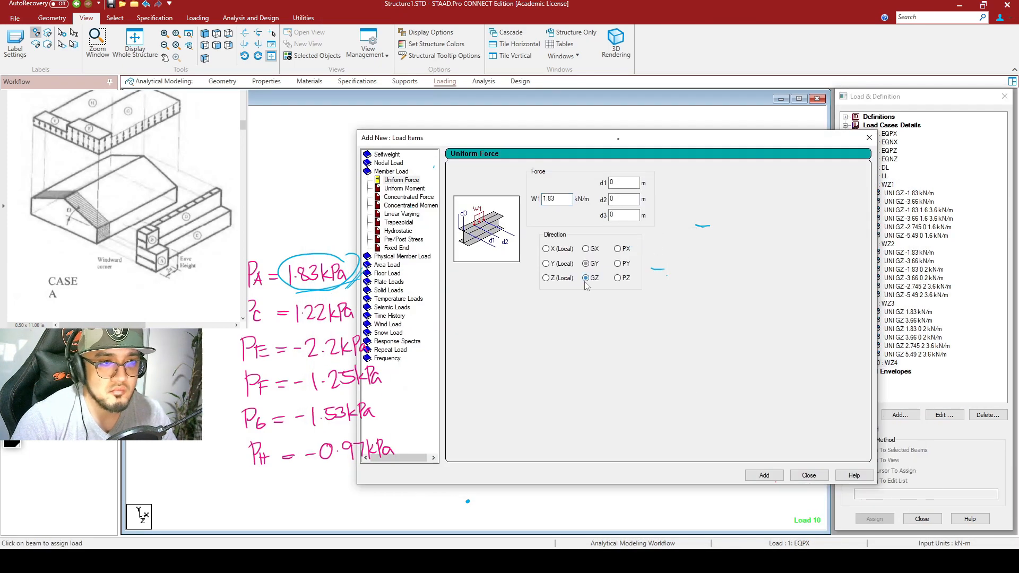
left_click(586, 278)
left_click(764, 475)
Step: Add partial GZ forces to WZ4: 1.83 and 3.66 kN/m from 1.6 to 3.6 m, 2.745 and 5.49 kN/m from 0 to 1.6 m
type("1.6")
left_click(764, 475)
left_click_drag(558, 199, 532, 196)
type("3.66")
left_click(764, 475)
type("2.7451.6")
left_click(765, 476)
left_click(809, 476)
Step: Assign WZ4's full-length loads between nodes 66 and 68: 3.66 kN/m to the middle beams, 1.83 kN/m to the top and bottom beams
left_click(598, 321, "ctrl")
left_click(908, 354)
left_click(875, 519)
left_click(908, 346)
left_click(875, 520)
Step: Assign WZ4's 1.6 to 3.6 m partial loads in bay 65–66: 3.66 kN/m to the middle beams, 1.83 kN/m to the top and bottom beams
left_click(917, 363)
left_click(917, 372)
left_click(875, 519)
left_click(467, 407, "ctrl")
left_click(917, 363)
left_click(875, 519)
Step: Assign WZ4's 0 to 1.6 m partial loads in bay 65–66: 5.49 kN/m to the middle beams, 2.745 kN/m to the top and bottom beams
left_click(917, 380)
left_click(467, 358)
left_click(915, 388)
left_click(874, 519)
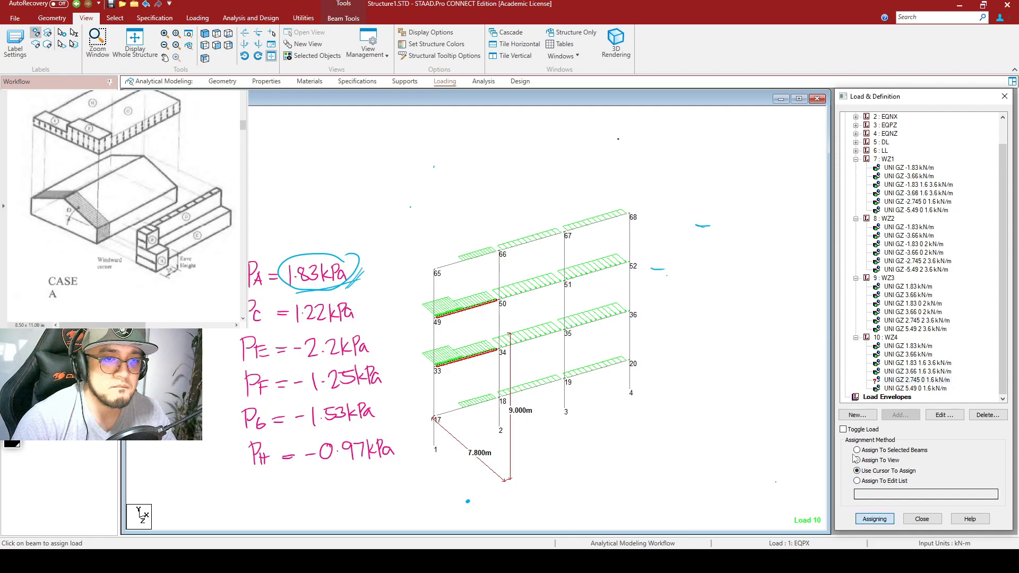
left_click(917, 380)
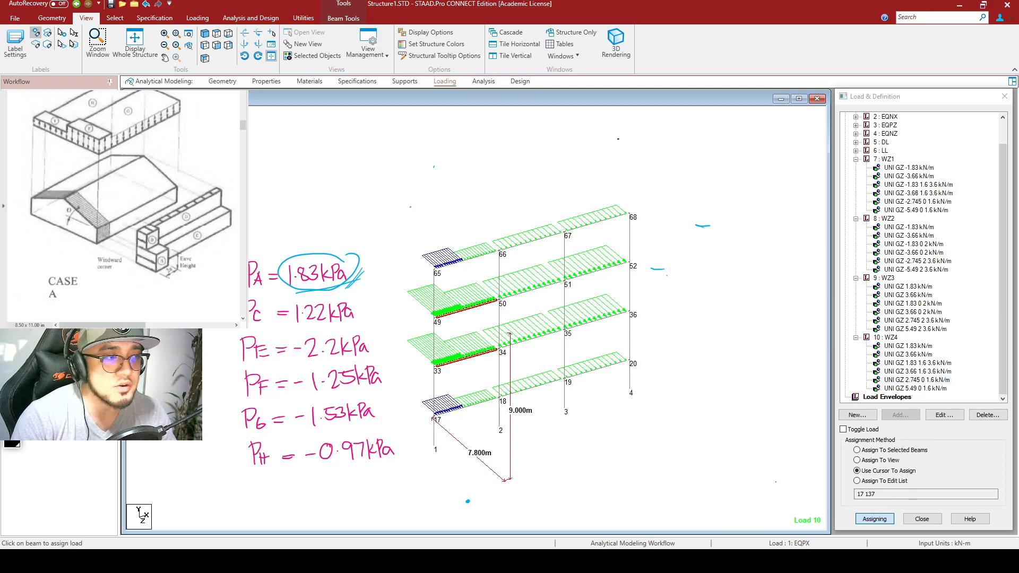
Step: Display the whole structure and examine where the partial loads of WZ1, WZ2, WZ3 and WZ4 act on it
left_click(155, 57)
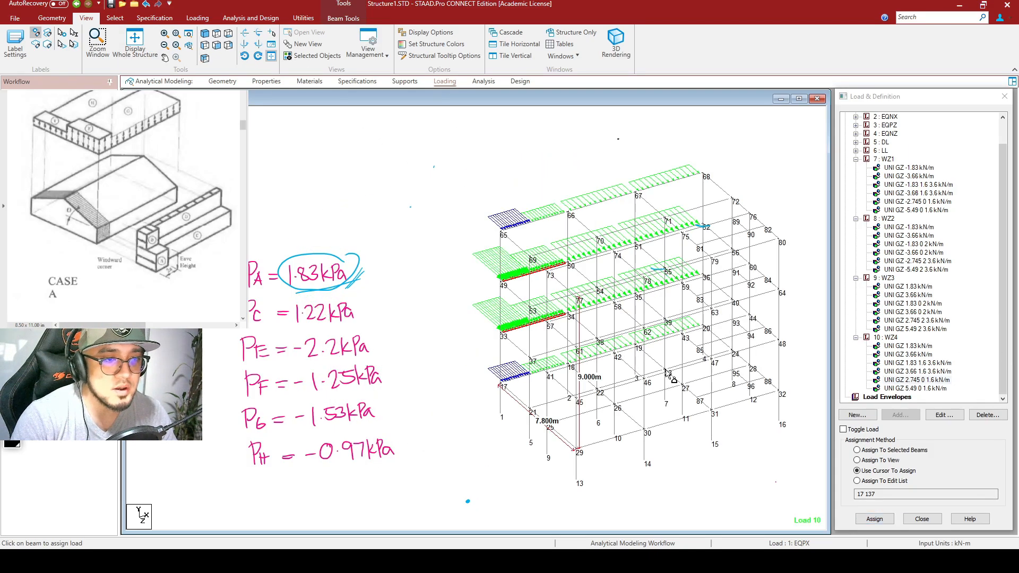
left_click(920, 213)
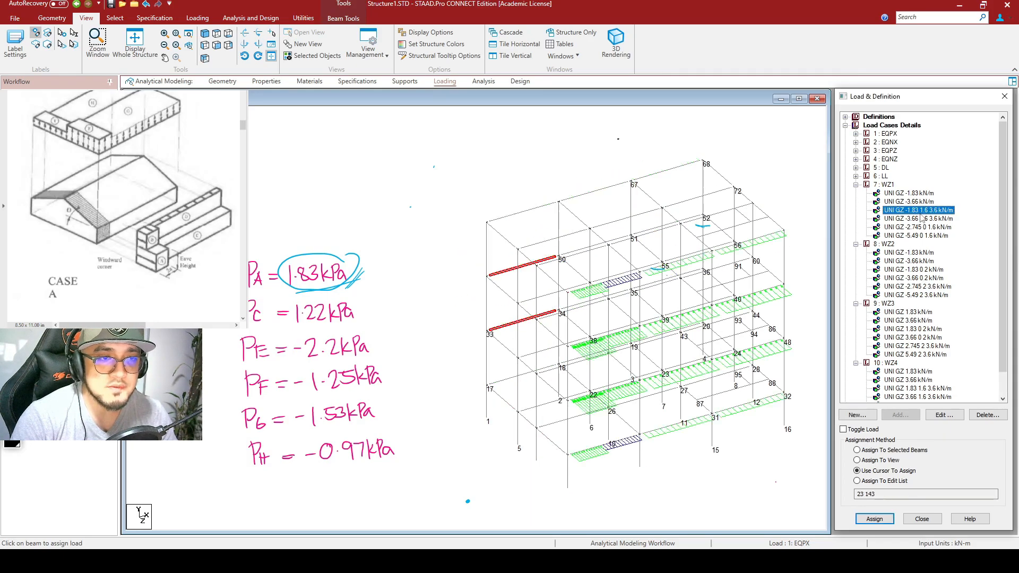
middle_click_drag(749, 473, 689, 451)
scroll(578, 354, "up", 3)
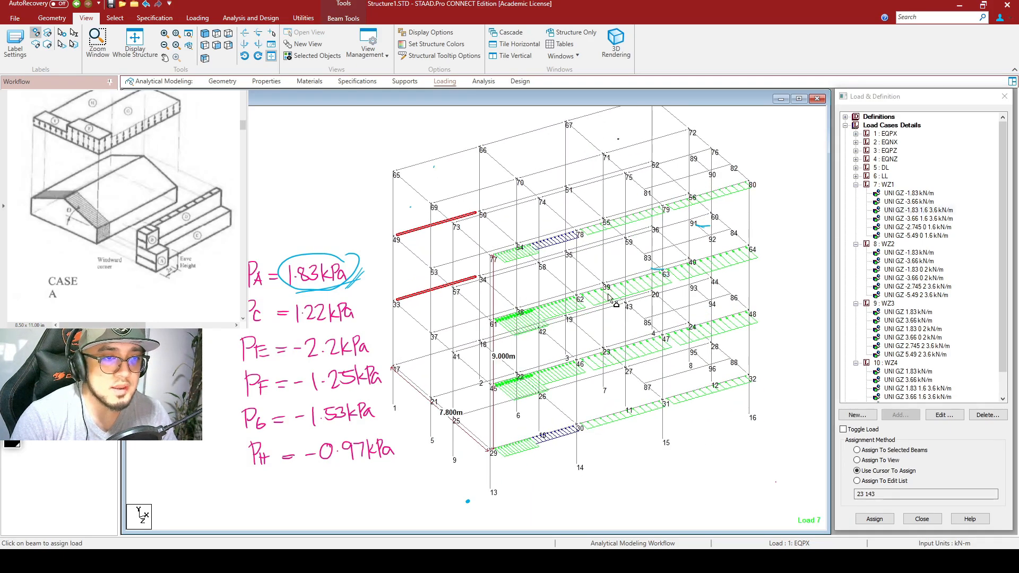
middle_click_drag(609, 287, 626, 280)
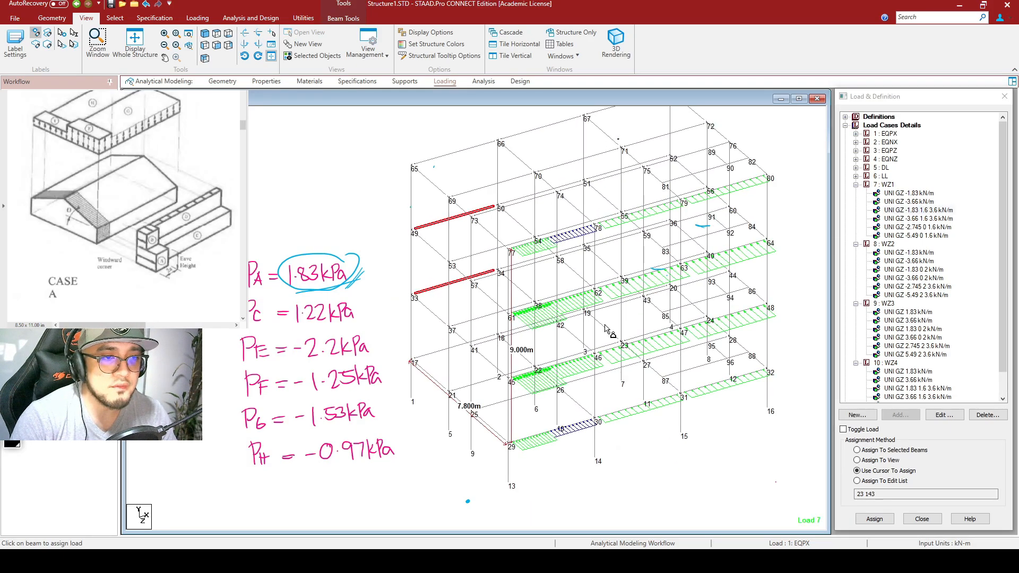
left_click(905, 271)
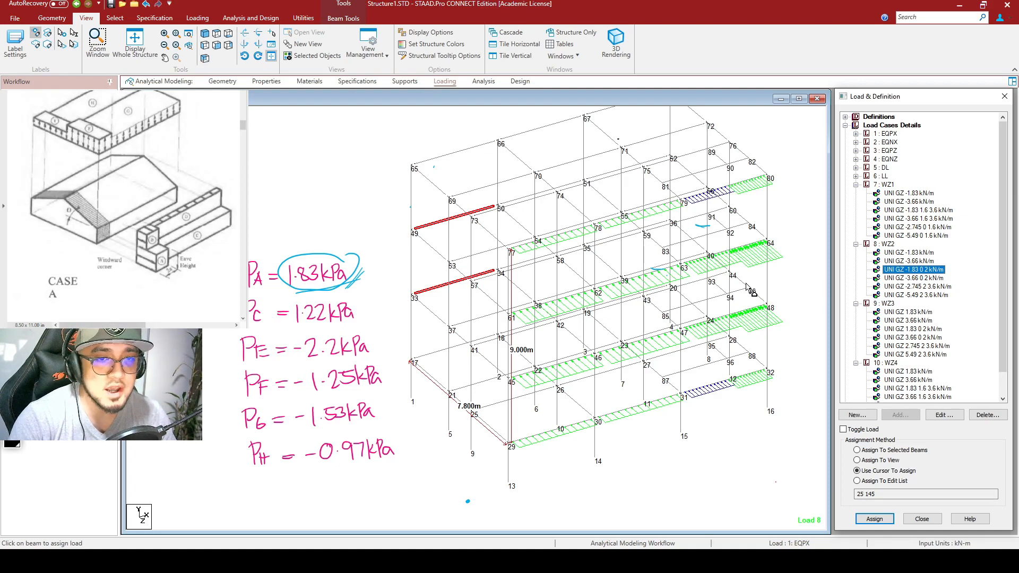
left_click(910, 329)
scroll(916, 325, "down", 1)
middle_click_drag(723, 267, 740, 305)
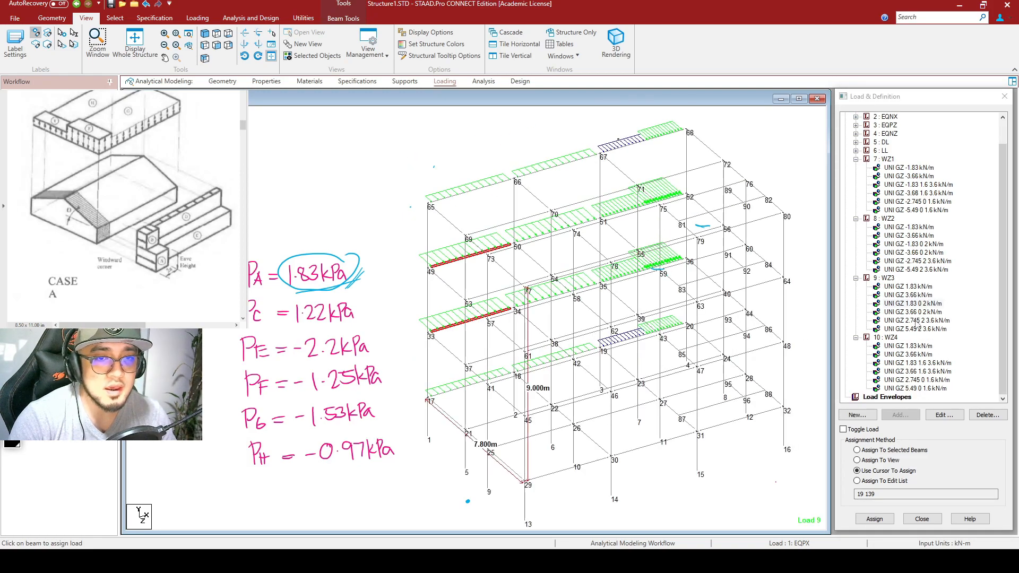
left_click(914, 363)
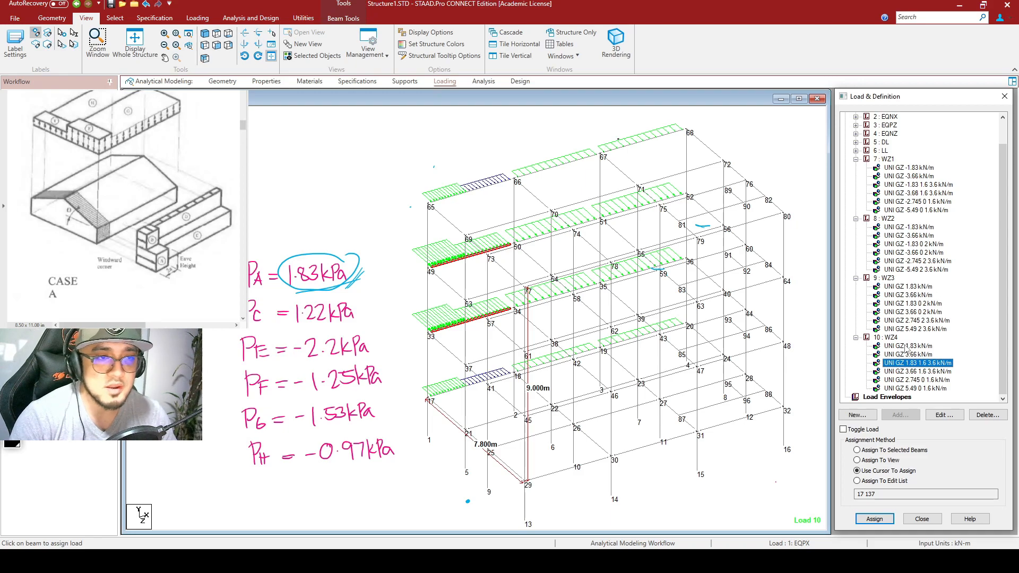
left_click(762, 418)
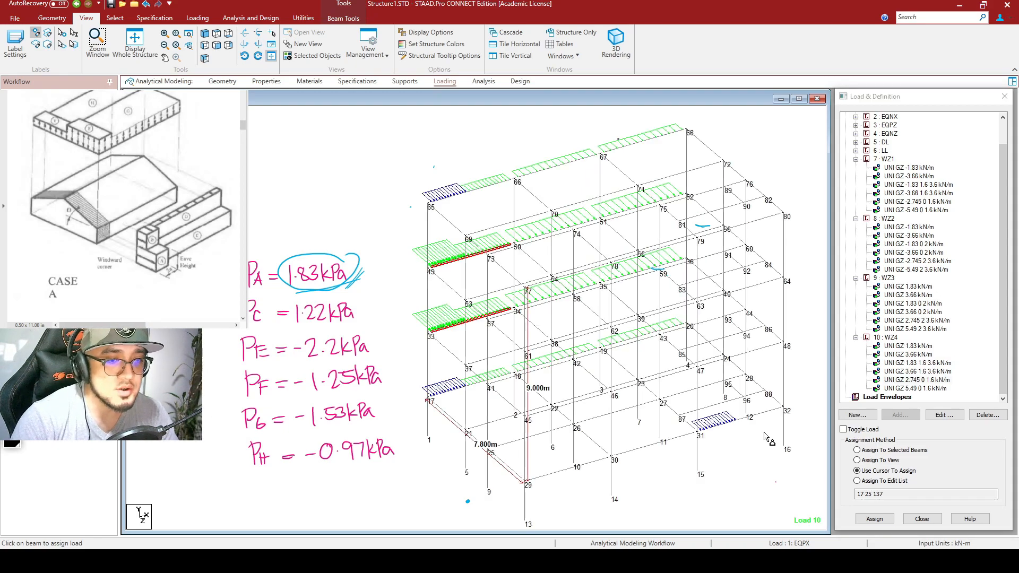
Step: Check the partial loads of WZ4 to find which one acts on the stray beam between nodes 31 and 32
left_click(910, 383)
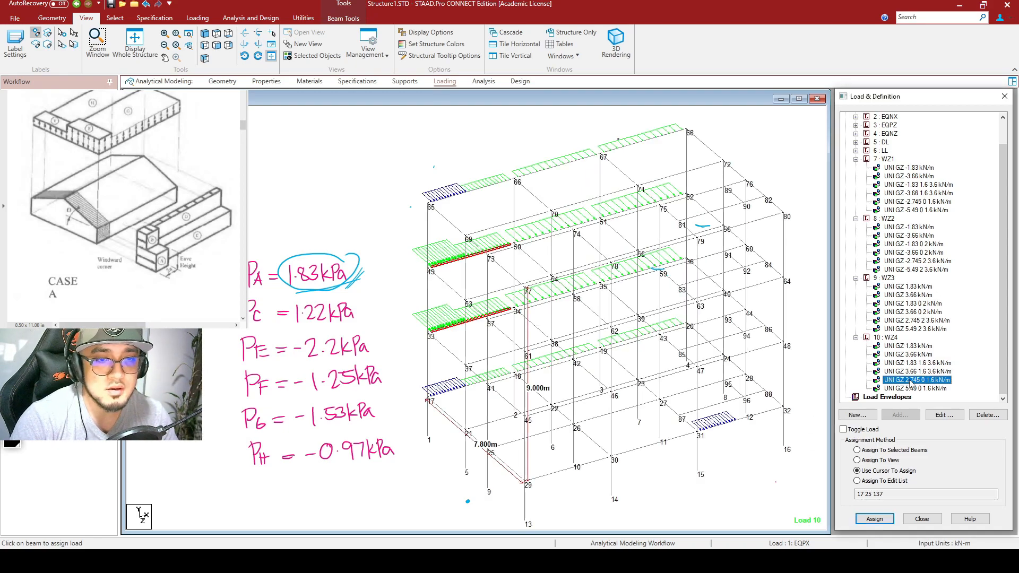
left_click(922, 373)
left_click(918, 363)
left_click(923, 372)
left_click(927, 379)
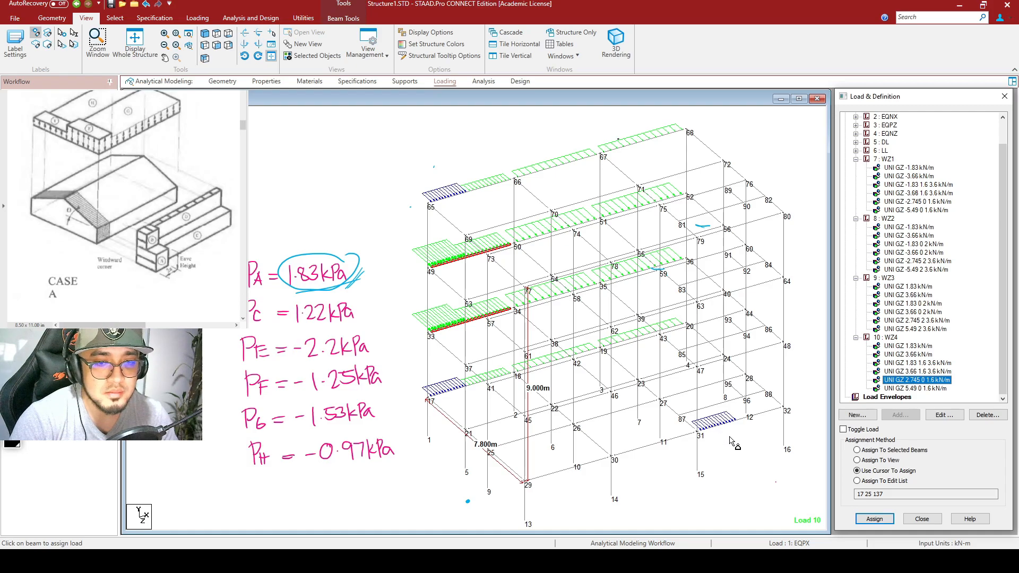
middle_click_drag(742, 427, 719, 424)
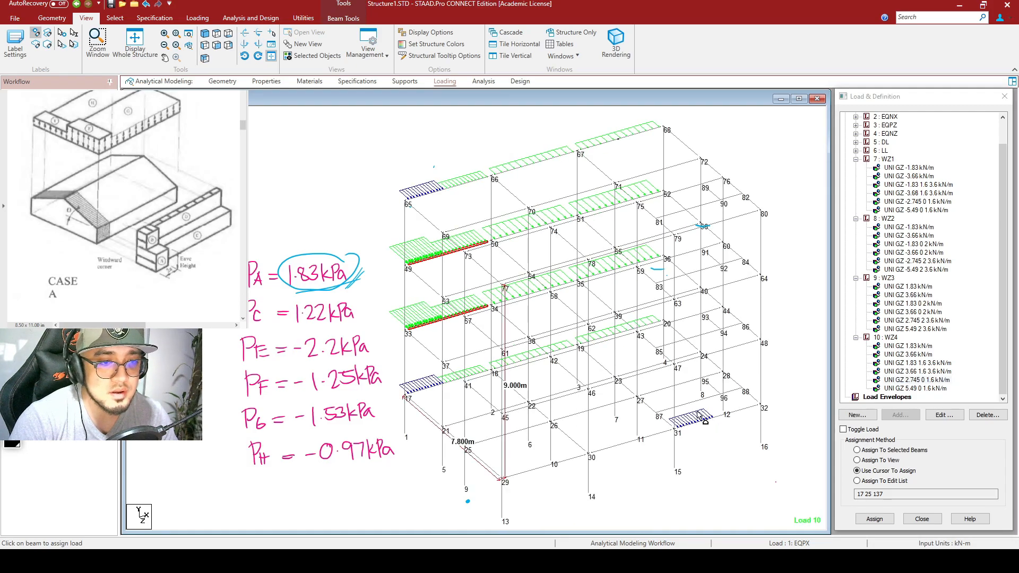
Step: Remove beam 25 from the assignment list of WZ4's 2.745 kN/m partial load, leaving beams 17 and 137
left_click(719, 417)
left_click(882, 482)
double_click(869, 494)
key("BackSpace")
left_click(875, 519)
left_click(731, 478)
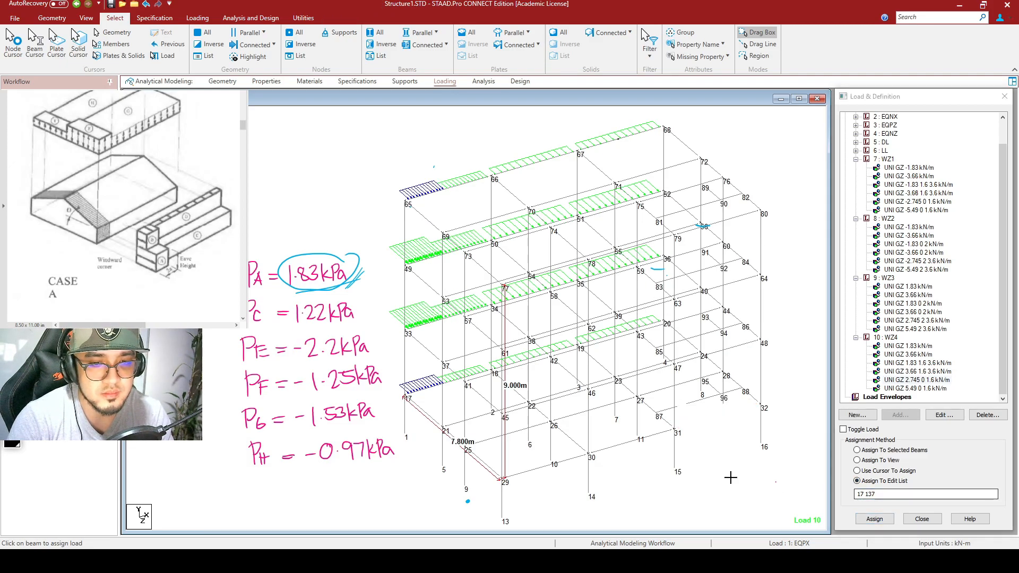
Step: Show the roof zones in the Case A reference figure and draw a box around the roof pressures PE to PH
scroll(731, 474, "down", 1)
middle_click_drag(720, 458, 729, 461)
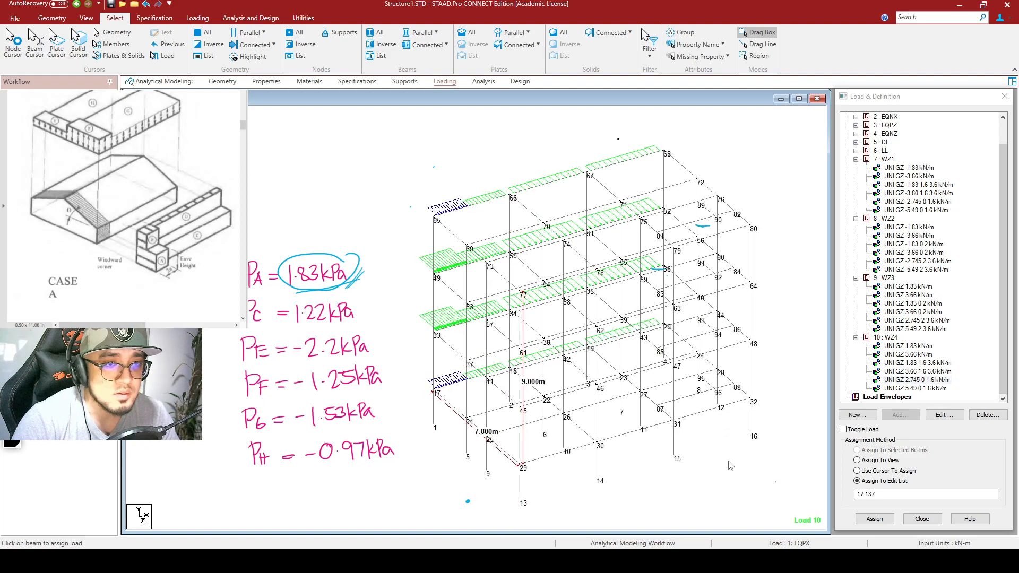
scroll(733, 459, "down", 1)
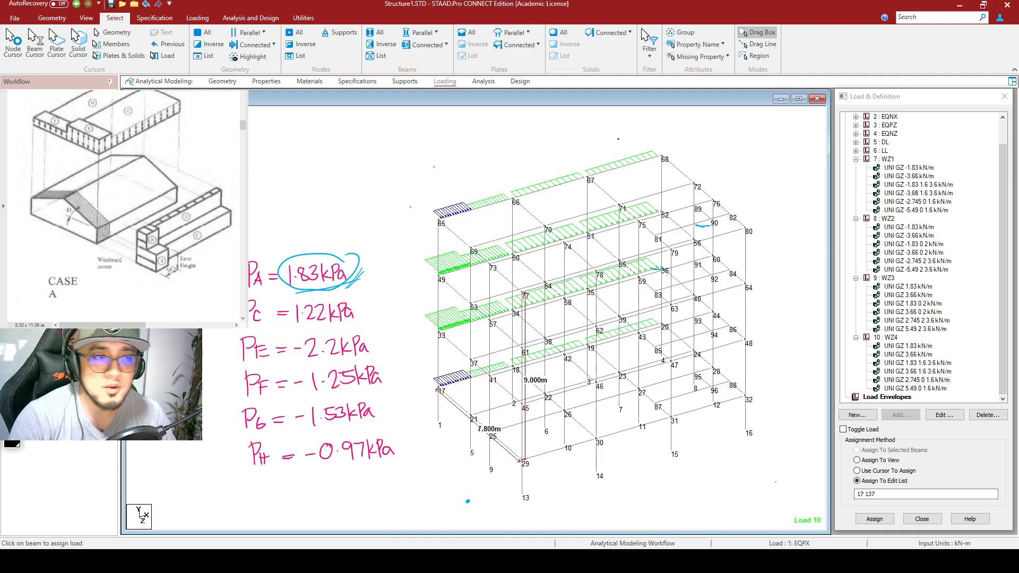
scroll(191, 171, "up", 1)
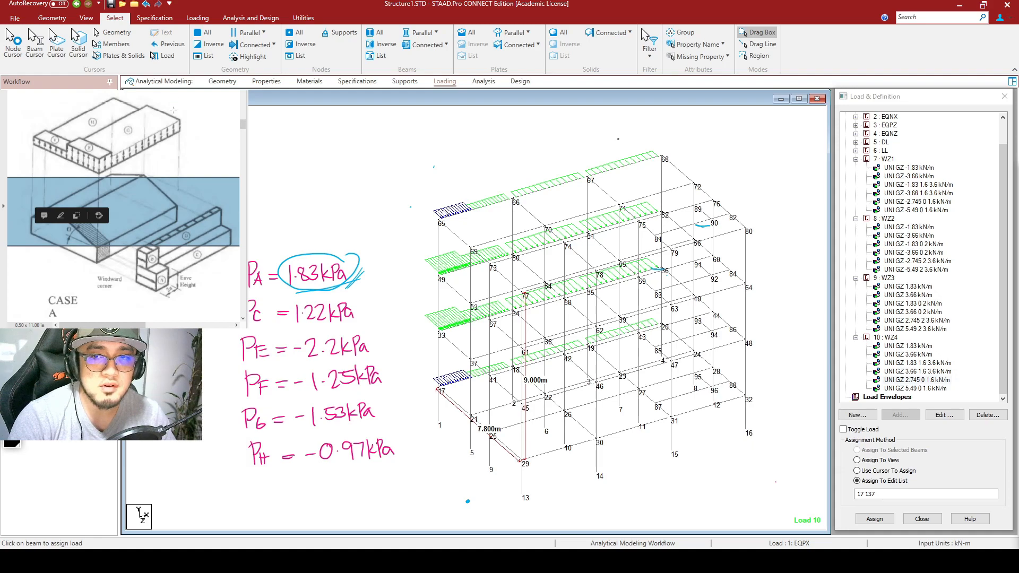
scroll(81, 176, "up", 2)
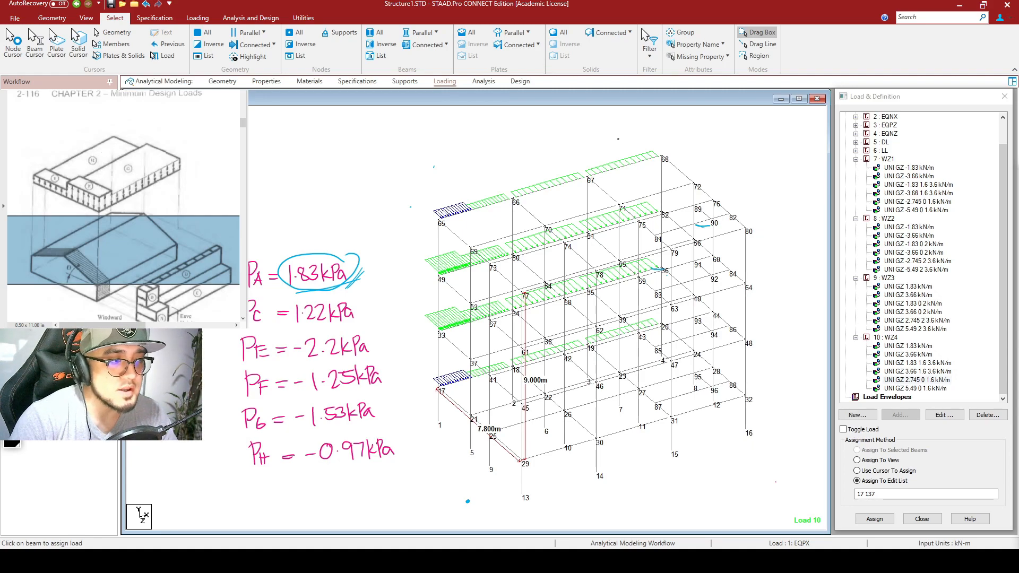
left_click_drag(210, 325, 401, 479)
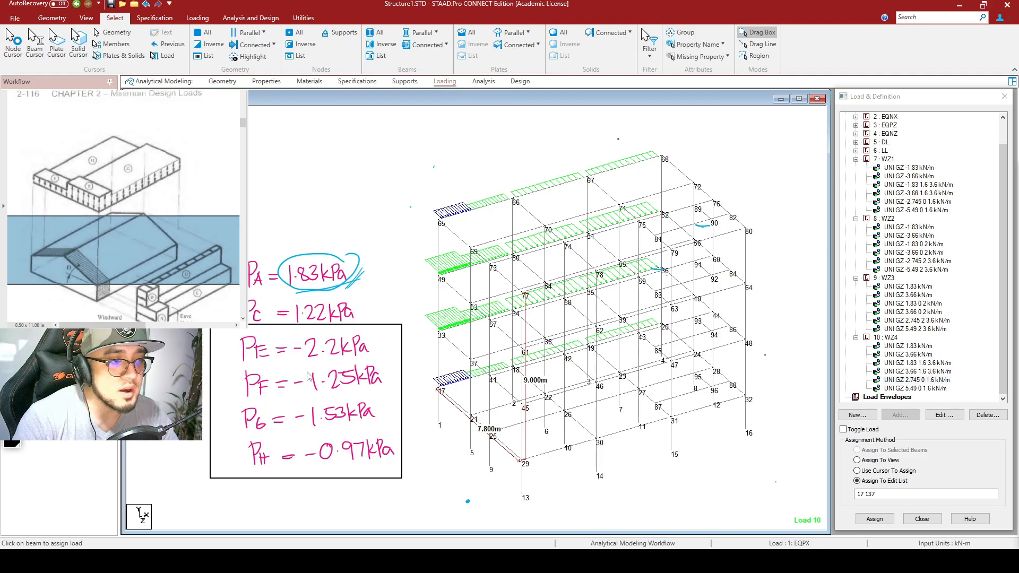
Step: Isolate the roof-level beams of the structure and show them in plan view
left_click(892, 345)
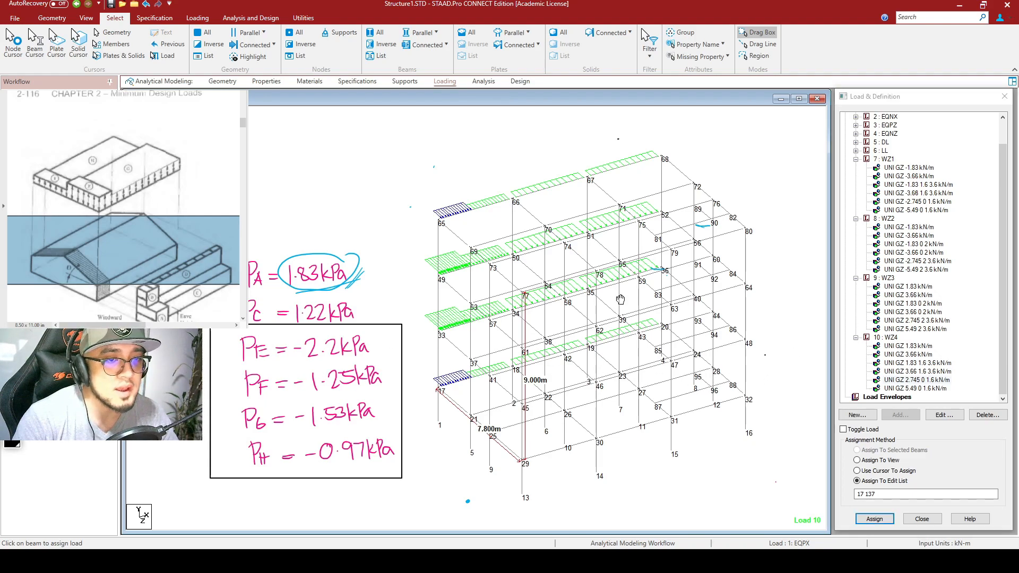
middle_click_drag(613, 291, 635, 313)
left_click(84, 18)
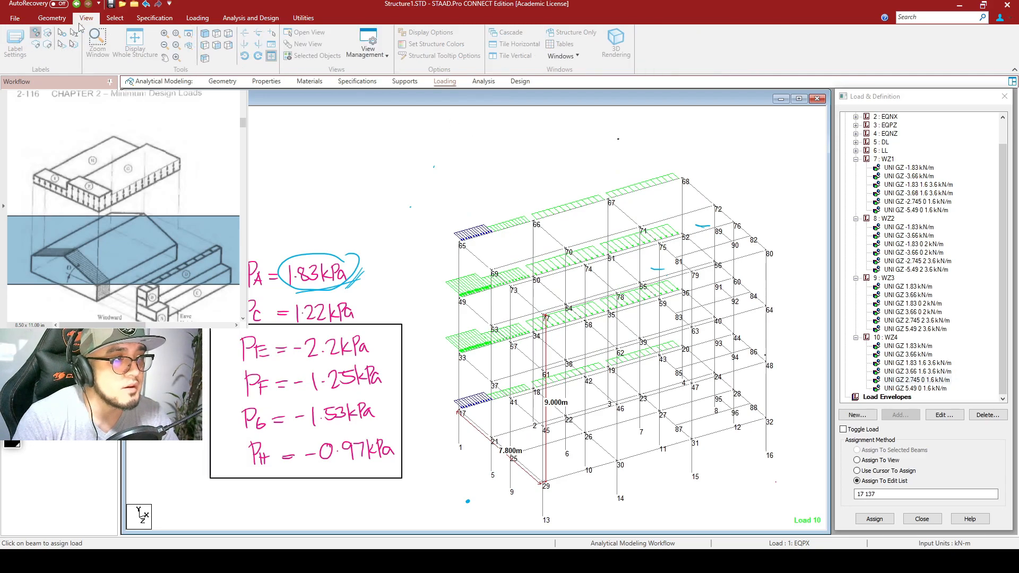
left_click(216, 34)
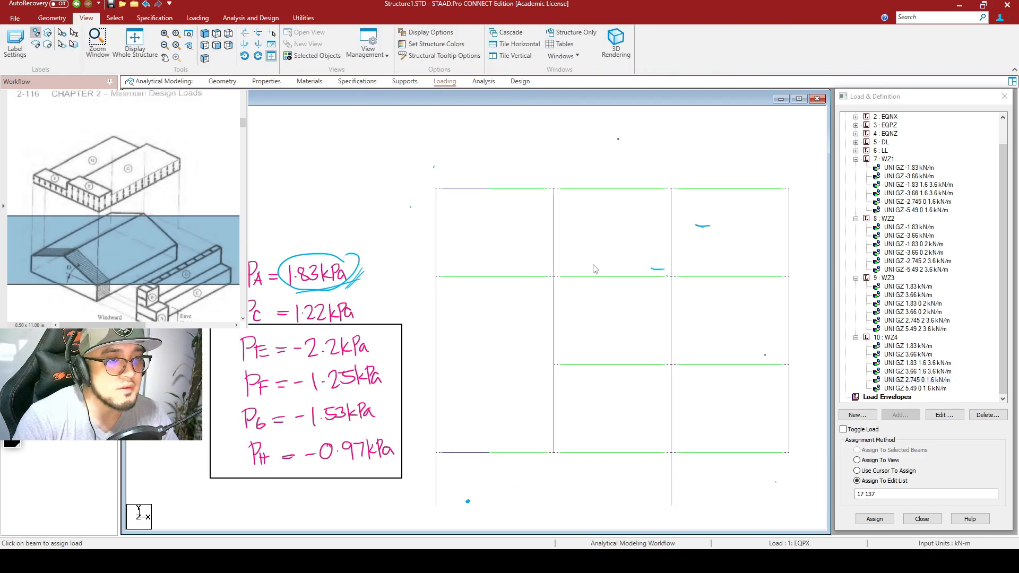
left_click_drag(431, 196, 785, 232)
left_click(317, 56)
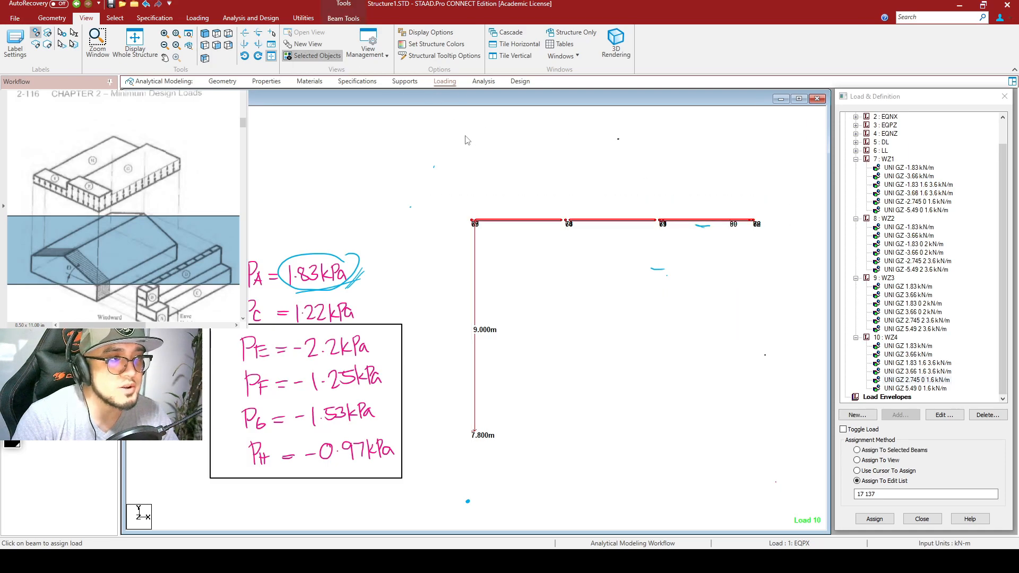
left_click(217, 37)
scroll(770, 400, "down", 2)
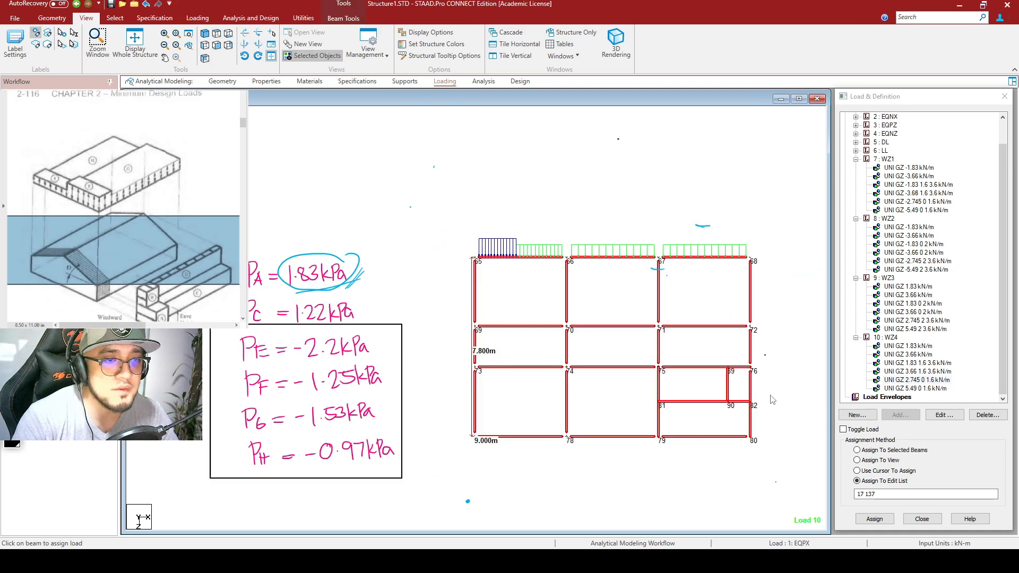
middle_click_drag(769, 399, 733, 392)
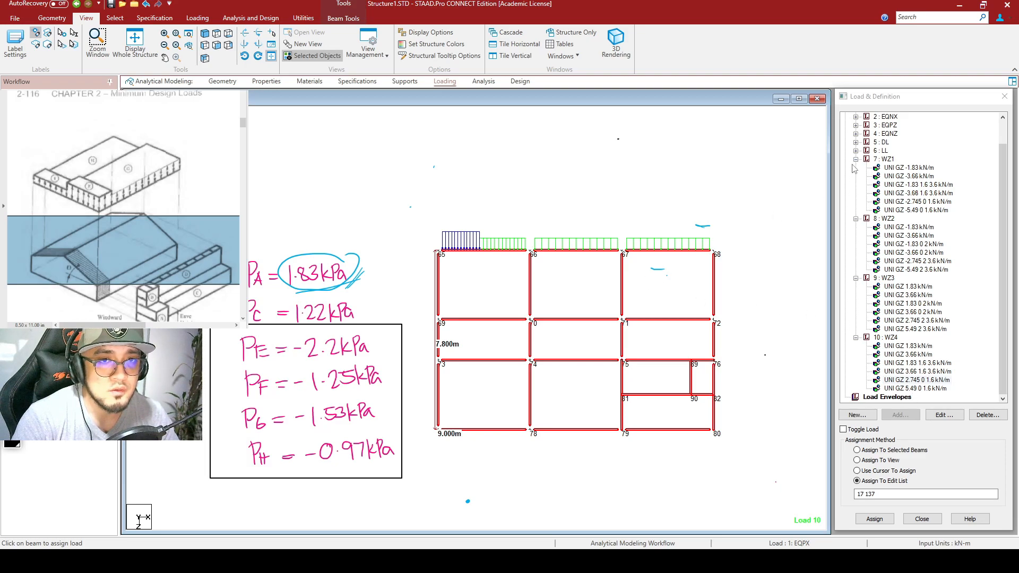
Step: Switch the displayed load case to 6 : LL and clear the beam selection on the roof plan
left_click(879, 152)
left_click(573, 224)
scroll(566, 319, "up", 2)
middle_click_drag(564, 340, 588, 333)
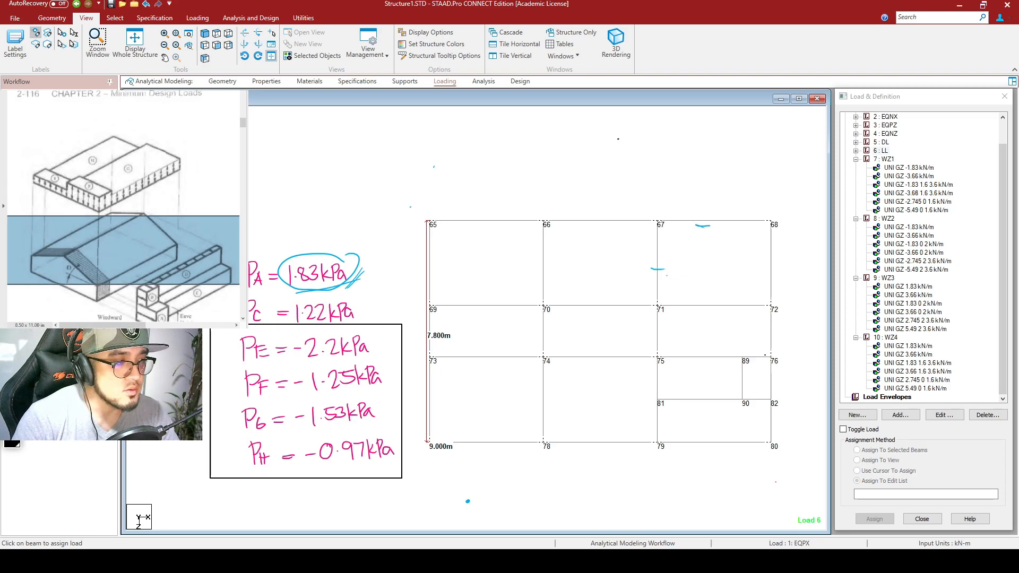
Step: Outline the four roof pressure zones on the plan with coloured rectangles, divided at mid-depth and between nodes 65 and 66
left_click_drag(428, 221, 496, 332)
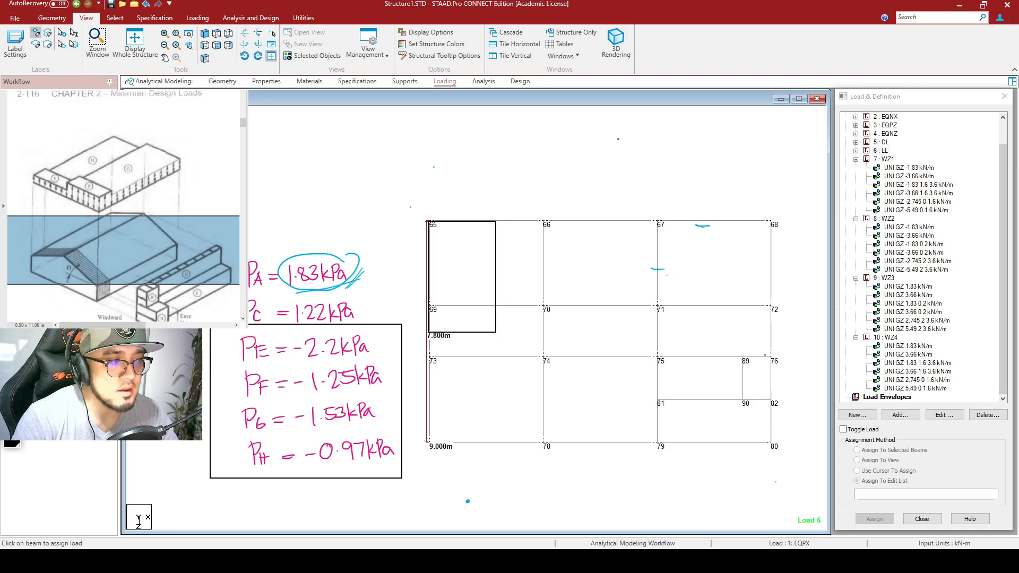
left_click_drag(429, 334, 498, 443)
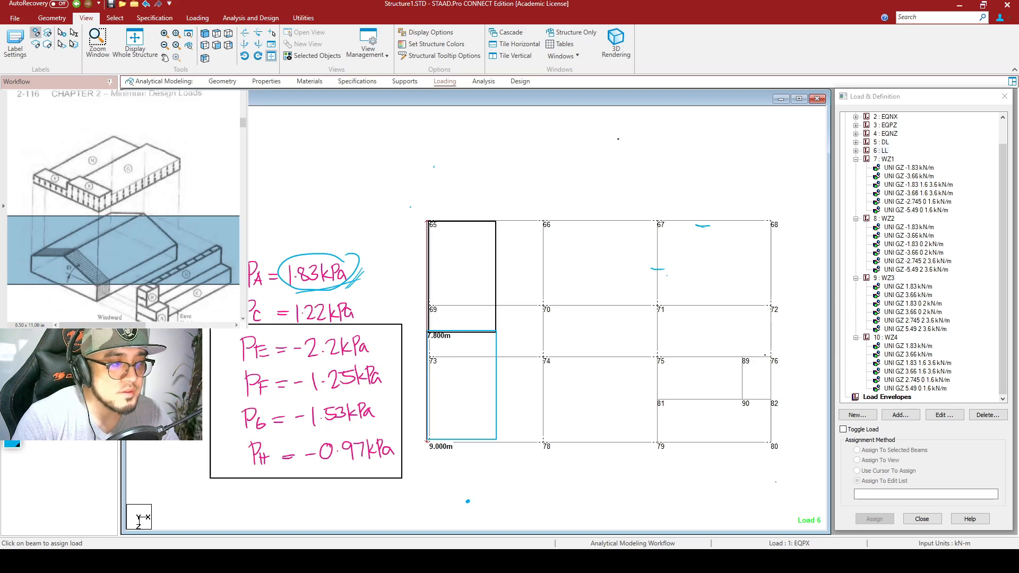
left_click(13, 423)
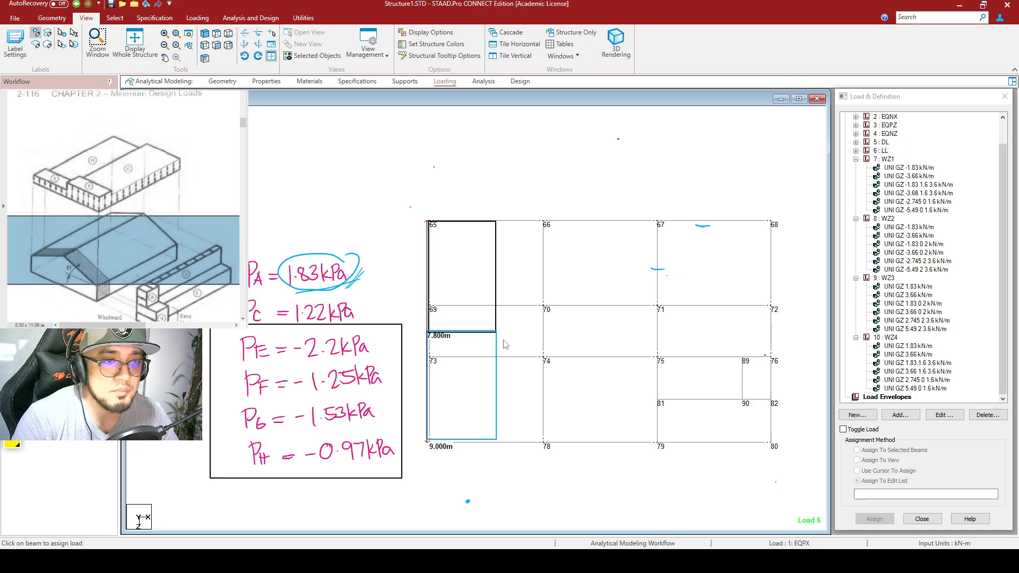
mouse_move(497, 333)
left_mouse_down()
mouse_move(658, 413)
mouse_move(774, 448)
left_mouse_up()
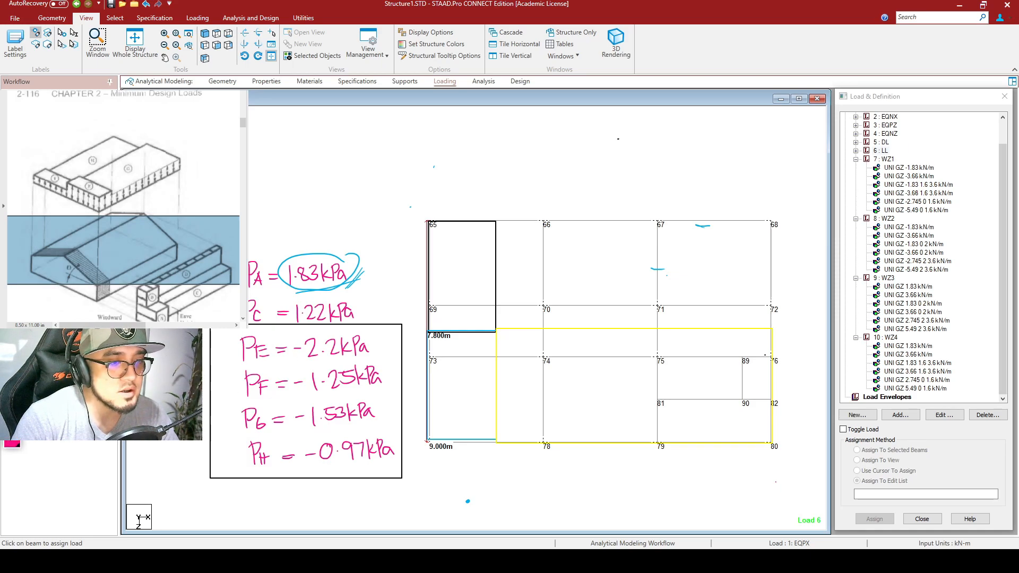
left_click_drag(495, 221, 773, 335)
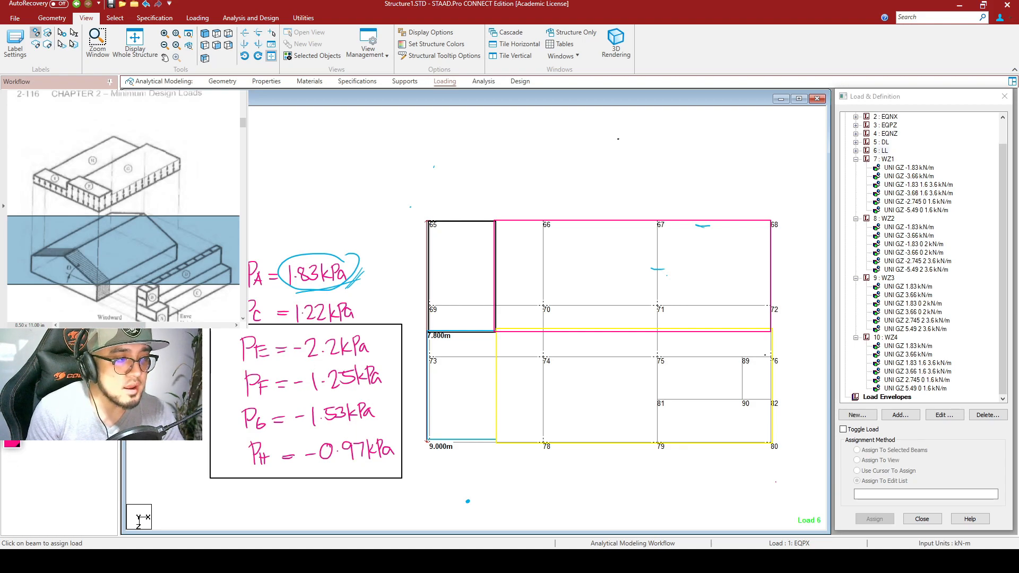
mouse_move(427, 331)
left_mouse_down()
mouse_move(654, 322)
mouse_move(774, 332)
left_mouse_up()
mouse_move(424, 222)
left_mouse_down()
mouse_move(425, 440)
mouse_move(773, 441)
mouse_move(773, 224)
mouse_move(438, 229)
mouse_move(496, 302)
mouse_move(489, 426)
left_mouse_up()
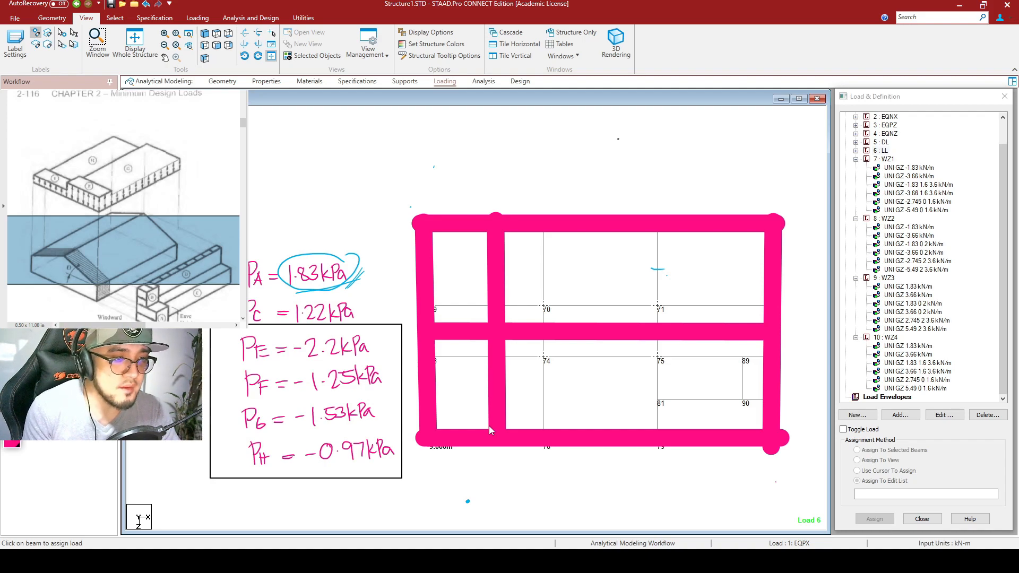
key("ctrl+z")
key("ctrl+z")
key("ctrl+z")
key("ctrl+z")
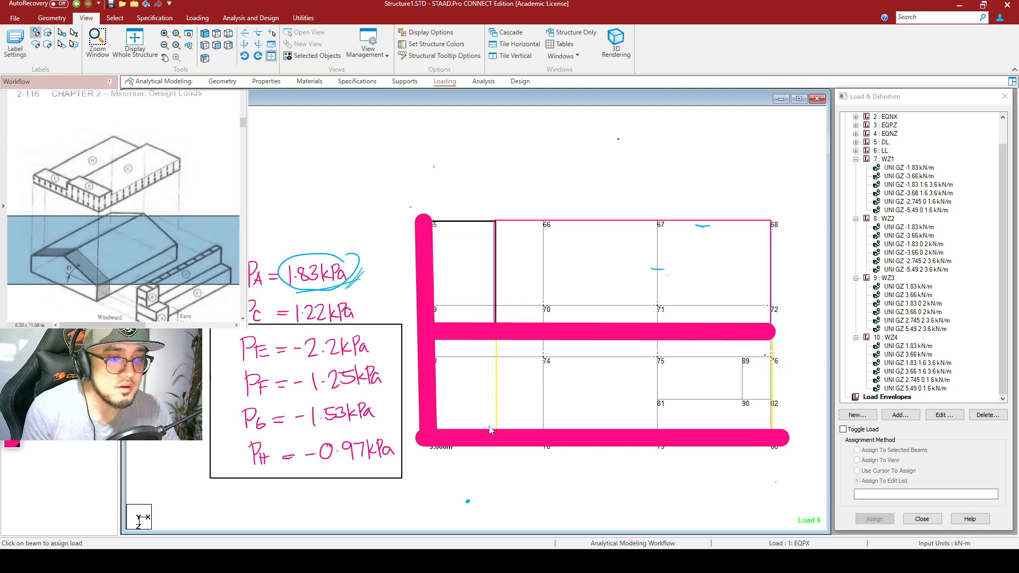
key("ctrl+z")
key("ctrl+z")
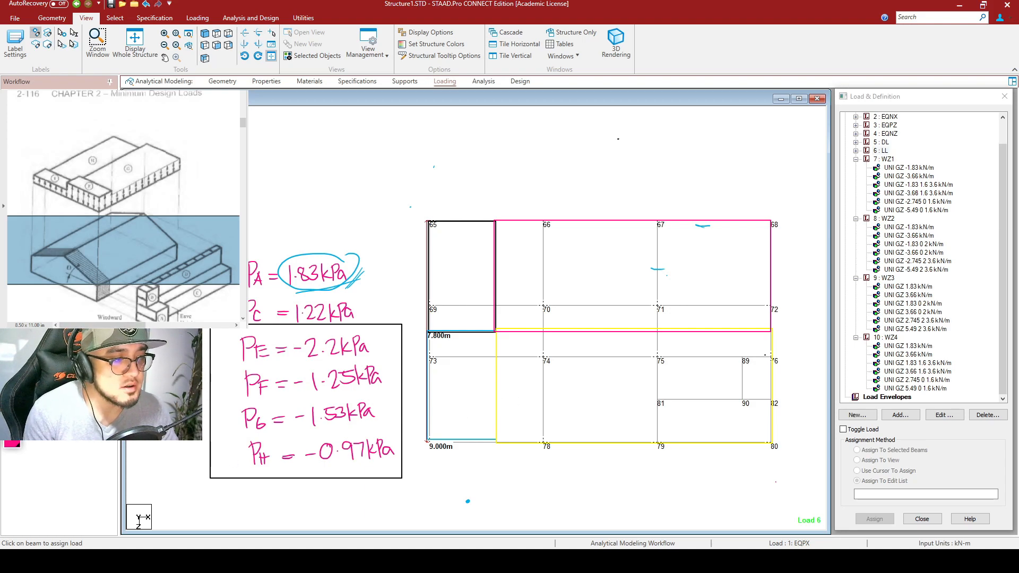
Step: Trace the four horizontal roof beam lines ending at nodes 76, 80, 72 and 68 in magenta
left_click_drag(427, 356, 771, 358)
left_click_drag(428, 440, 779, 441)
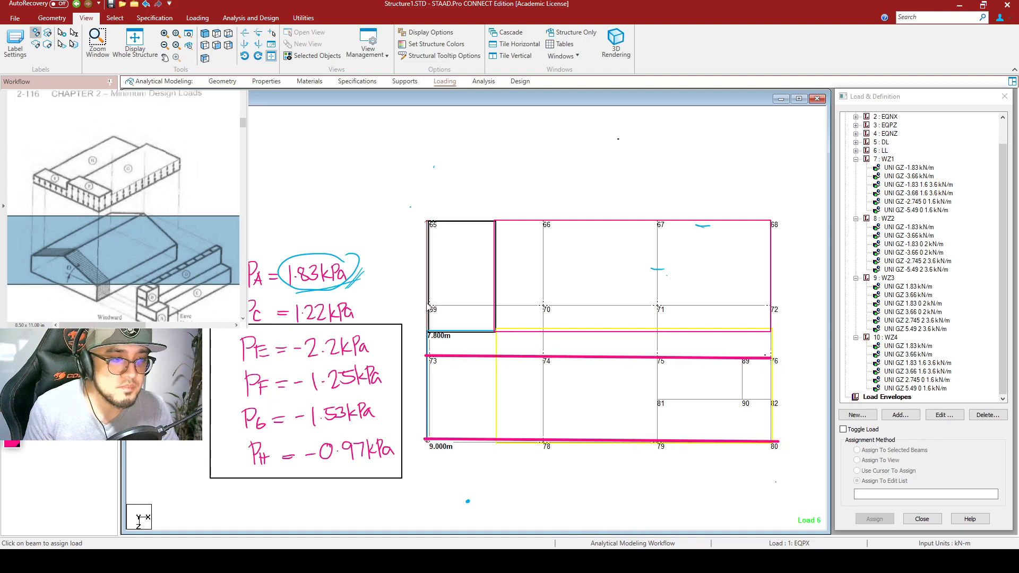
left_click_drag(428, 307, 775, 307)
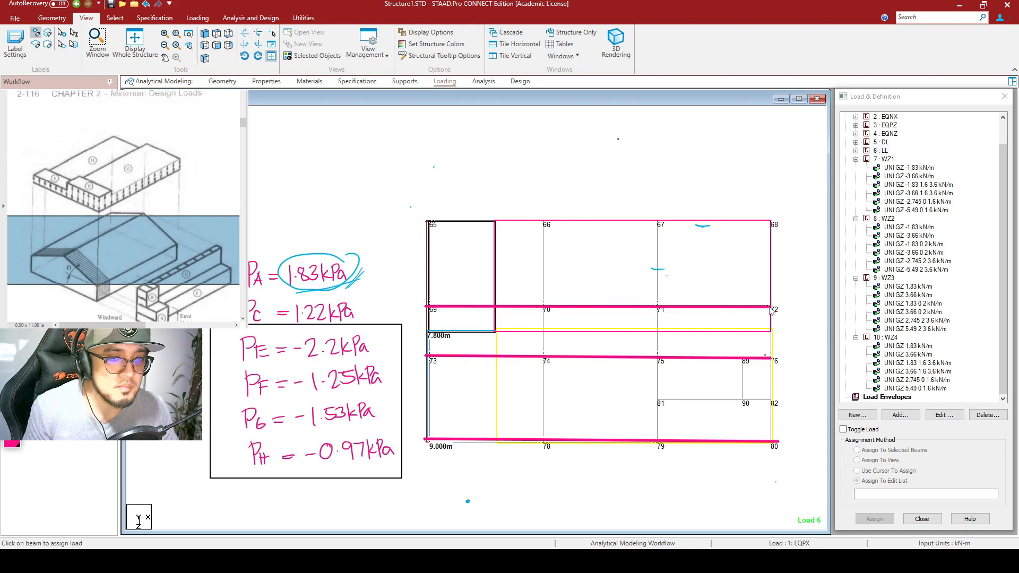
left_click_drag(426, 222, 768, 226)
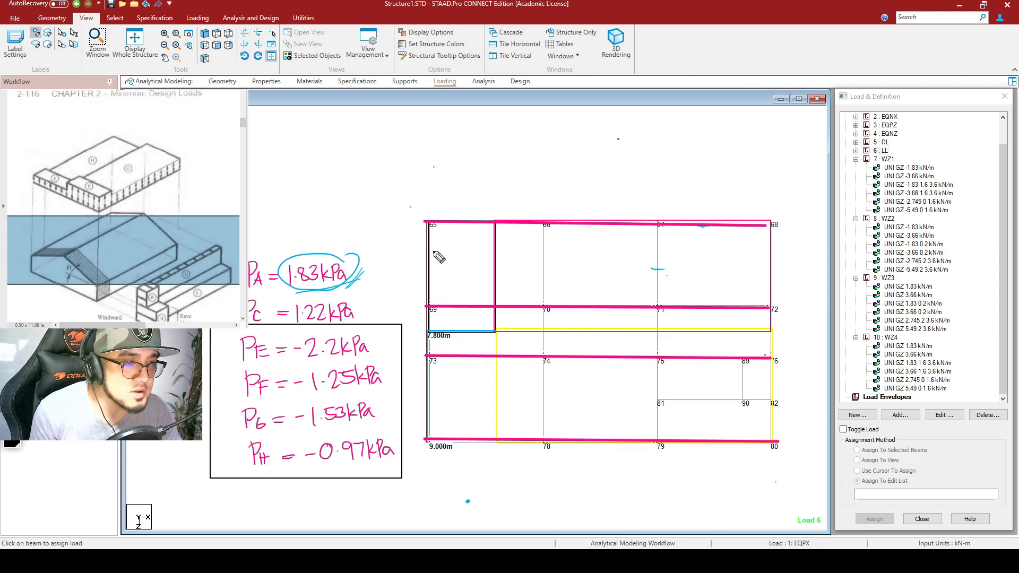
Step: Label the roof zones with pressures -1.25 and -2.2 in the narrow zones and -0.97 and -1.53 in the wide zones
left_click_drag(434, 276, 476, 266)
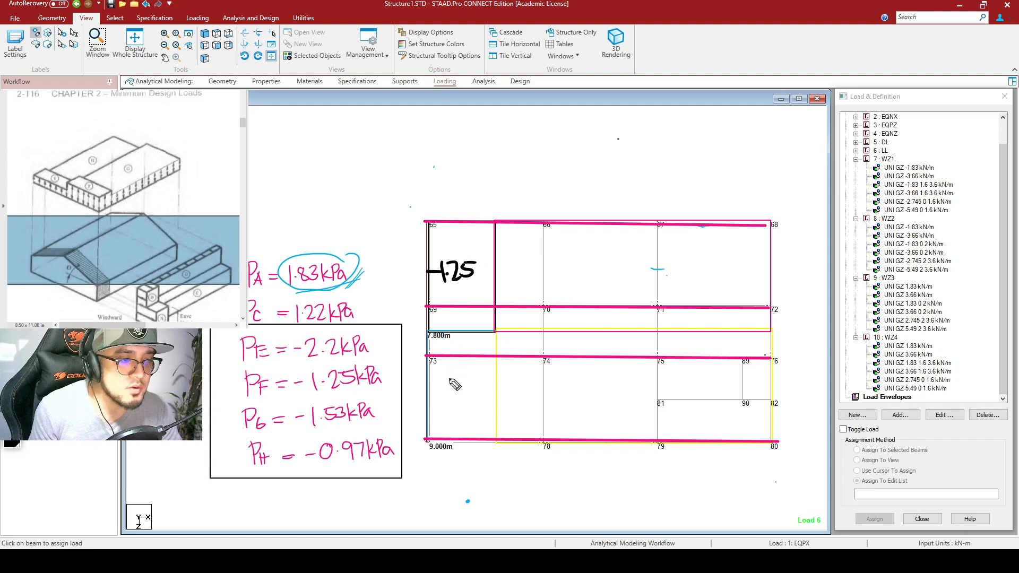
left_click_drag(428, 386, 484, 391)
left_click(462, 390)
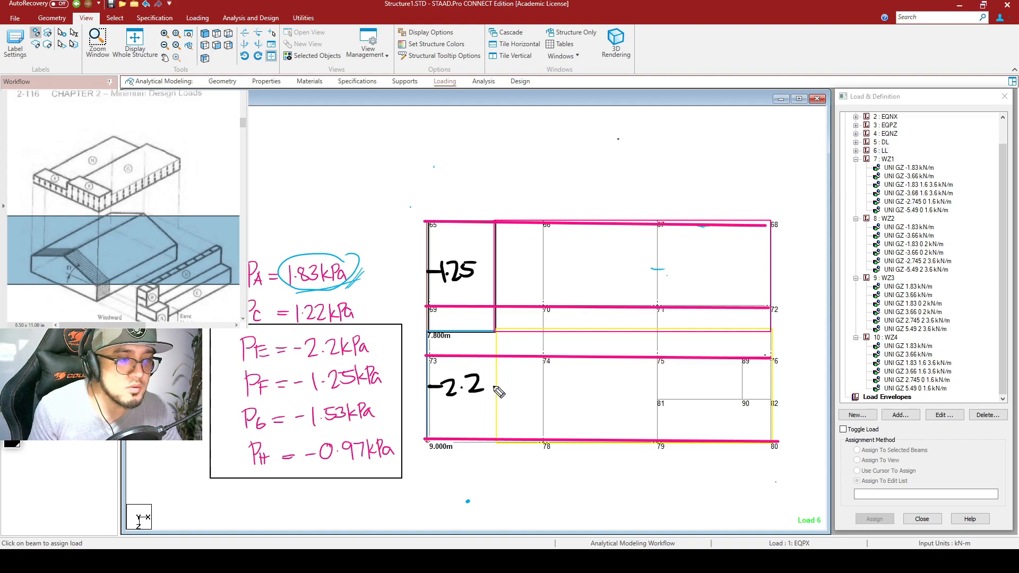
left_click_drag(554, 391, 572, 390)
mouse_move(577, 384)
left_mouse_down()
mouse_move(579, 404)
mouse_move(615, 405)
left_mouse_up()
left_click_drag(554, 266, 571, 266)
left_click_drag(594, 259, 622, 277)
left_click(607, 267)
mouse_move(629, 259)
left_mouse_down()
mouse_move(639, 278)
mouse_move(647, 260)
left_mouse_up()
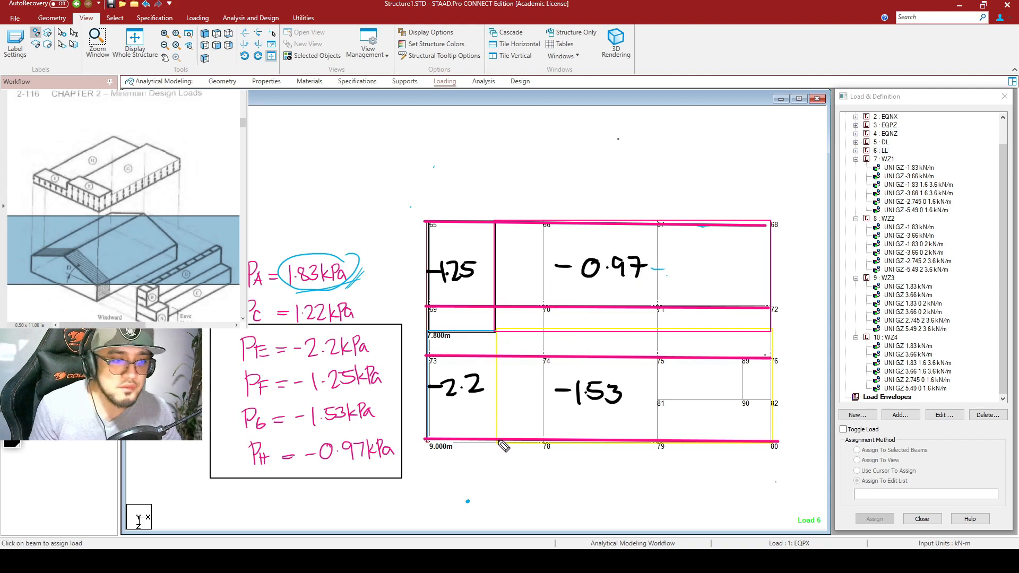
Step: Bracket the beam line through nodes 78 and 79 with an arrow beneath it, and draw the centreline of the adjacent bay
left_click_drag(502, 433, 508, 458)
left_click_drag(767, 433, 763, 456)
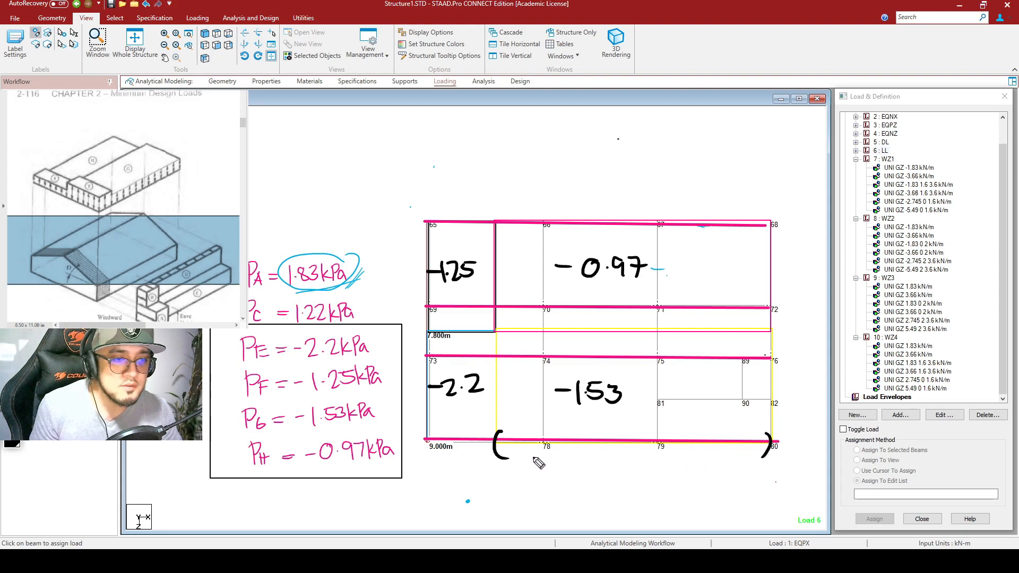
mouse_move(538, 460)
left_mouse_down()
mouse_move(513, 500)
mouse_move(550, 496)
left_mouse_up()
mouse_move(537, 487)
left_mouse_down()
mouse_move(535, 505)
mouse_move(549, 495)
left_mouse_up()
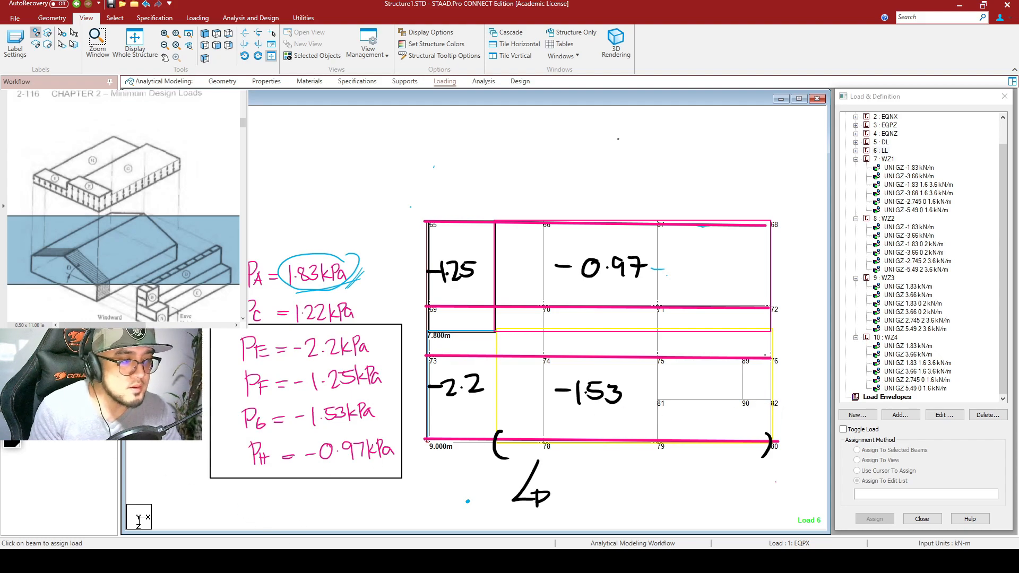
left_click_drag(427, 394, 774, 402)
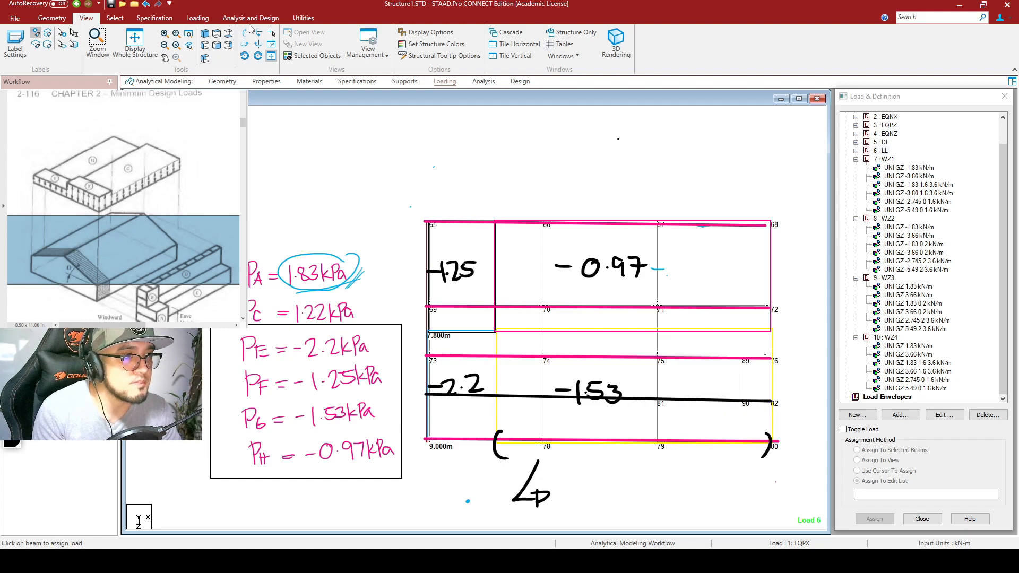
Step: Measure the node-to-node distances between nodes 78, 74, 70 and 66
left_click(303, 18)
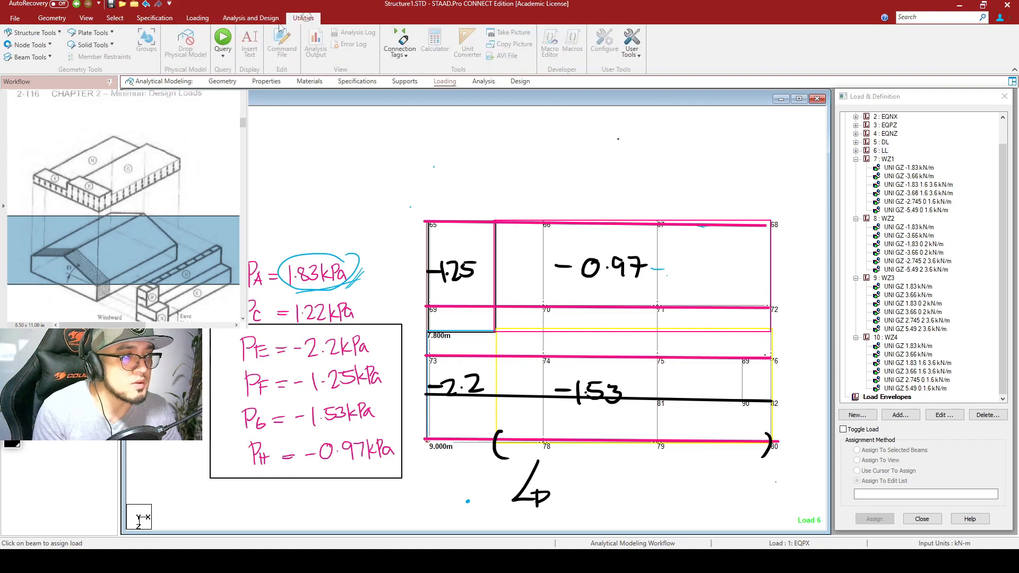
left_click(31, 46)
left_click(37, 85)
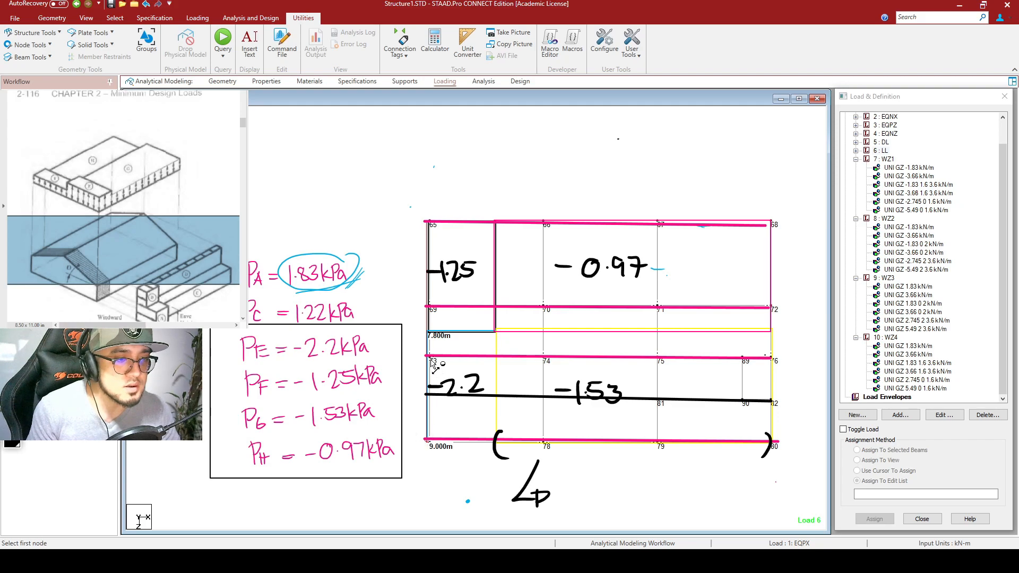
left_click(543, 441)
left_click(543, 357)
left_click(544, 357)
left_click(543, 306)
left_click(544, 307)
left_click(543, 222)
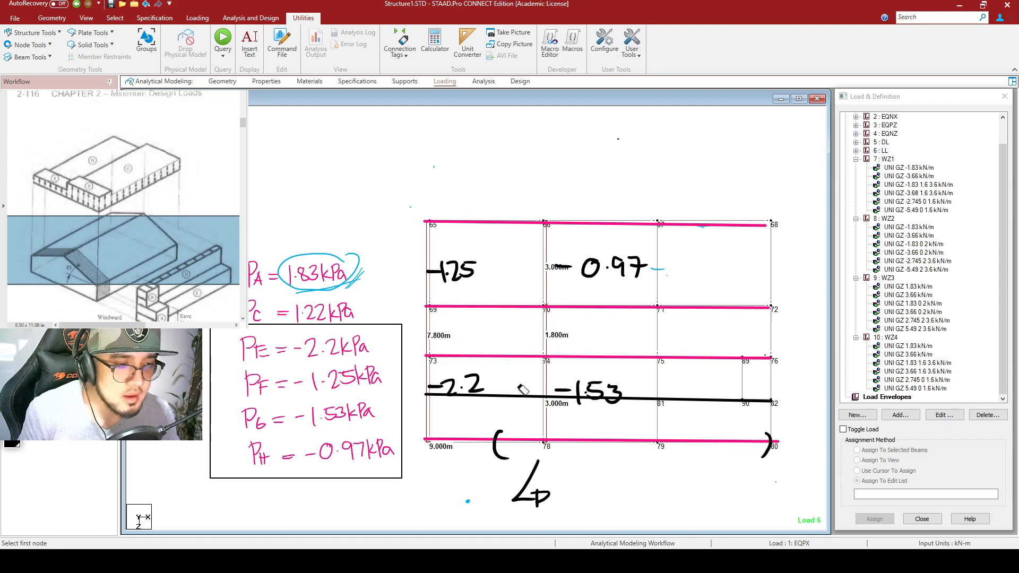
Step: Draw the blue zone boundary across the plan between nodes 65 and 66 and mark the edge strip as 1.8m wide
left_click_drag(492, 226, 497, 445)
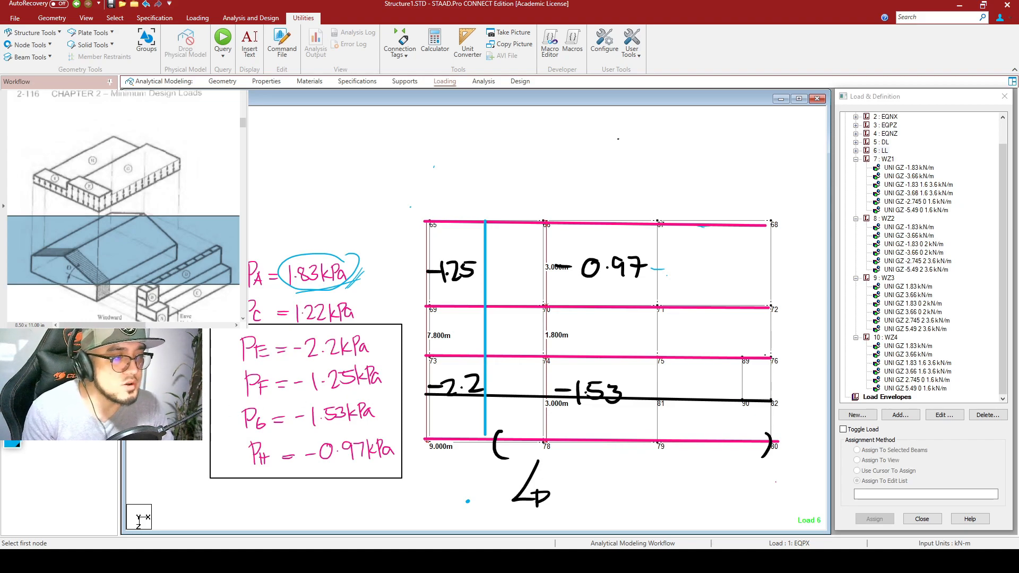
mouse_move(424, 209)
left_mouse_down()
mouse_move(455, 190)
mouse_move(487, 207)
left_mouse_up()
mouse_move(432, 152)
left_mouse_down()
mouse_move(432, 178)
mouse_move(447, 167)
mouse_move(470, 173)
left_mouse_up()
left_click(438, 170)
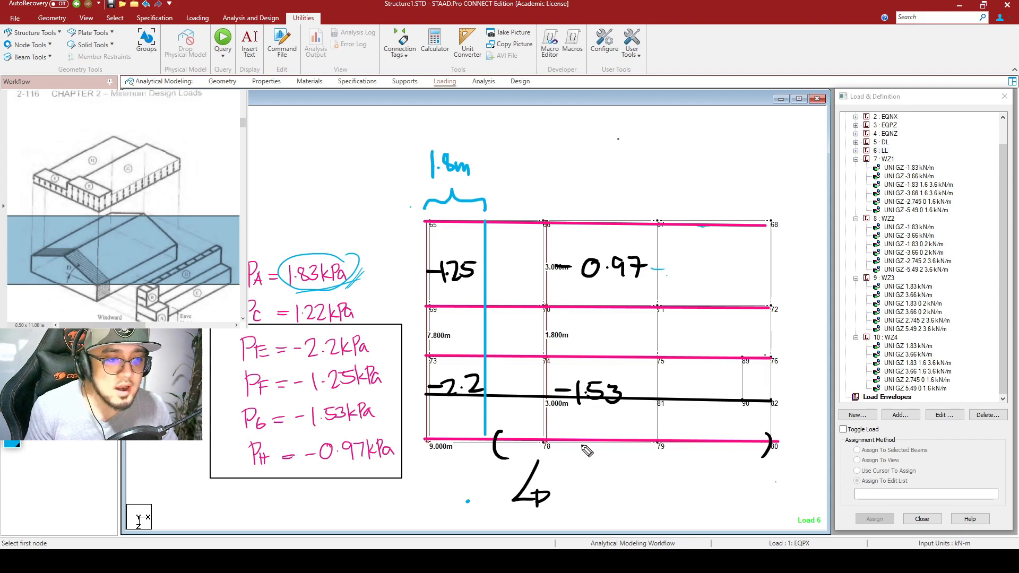
Step: Mark tributary widths of 1.5 m twice in the bay between nodes 79 and 75, and 0.9 twice between nodes 75 and 71
left_click_drag(597, 431, 603, 437)
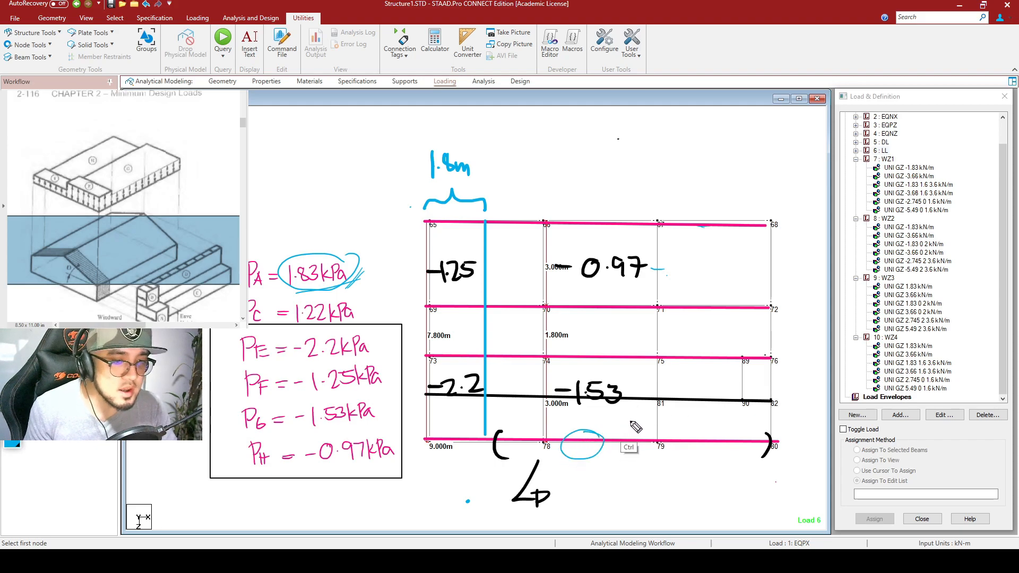
key("ctrl+z")
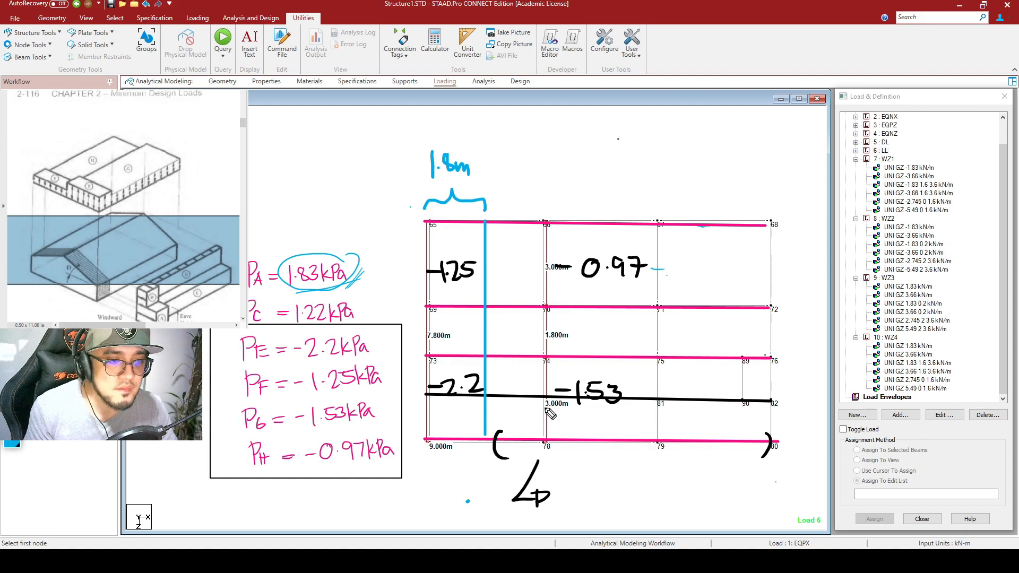
left_click_drag(640, 398, 633, 441)
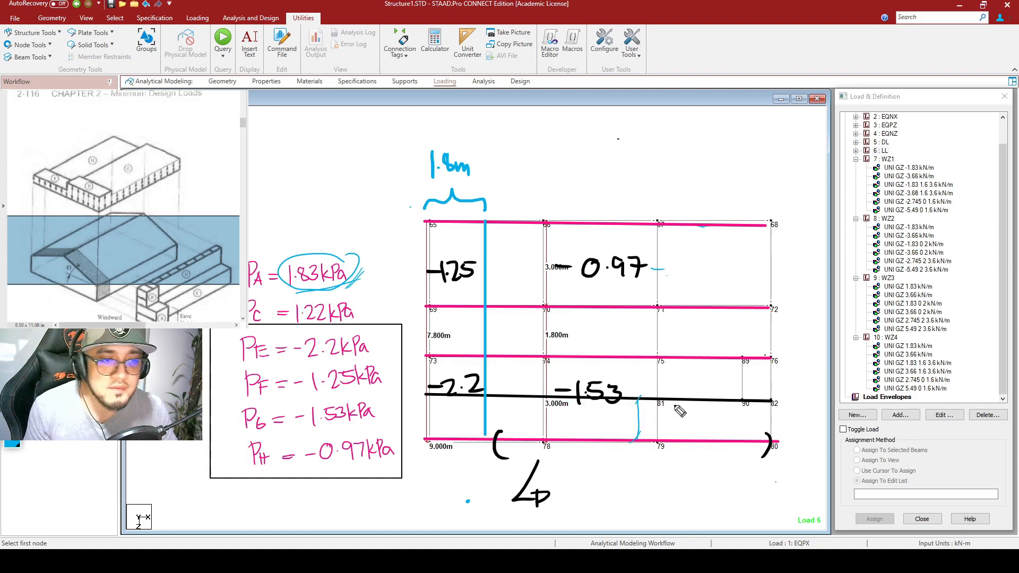
mouse_move(649, 410)
left_mouse_down()
mouse_move(649, 426)
mouse_move(683, 425)
left_mouse_up()
left_click(655, 422)
mouse_move(632, 356)
left_mouse_down()
mouse_move(633, 401)
mouse_move(626, 371)
mouse_move(648, 393)
mouse_move(674, 378)
left_mouse_up()
left_click(656, 390)
mouse_move(578, 335)
left_mouse_down()
mouse_move(542, 330)
mouse_move(581, 330)
left_mouse_up()
mouse_move(632, 306)
left_mouse_down()
mouse_move(631, 357)
mouse_move(645, 332)
mouse_move(659, 351)
mouse_move(647, 316)
mouse_move(664, 326)
left_mouse_up()
left_click(651, 348)
Step: Draw a dimension line across the bay between nodes 67 and 71 and mark two tributary widths of 1.5
left_click_drag(636, 225, 627, 307)
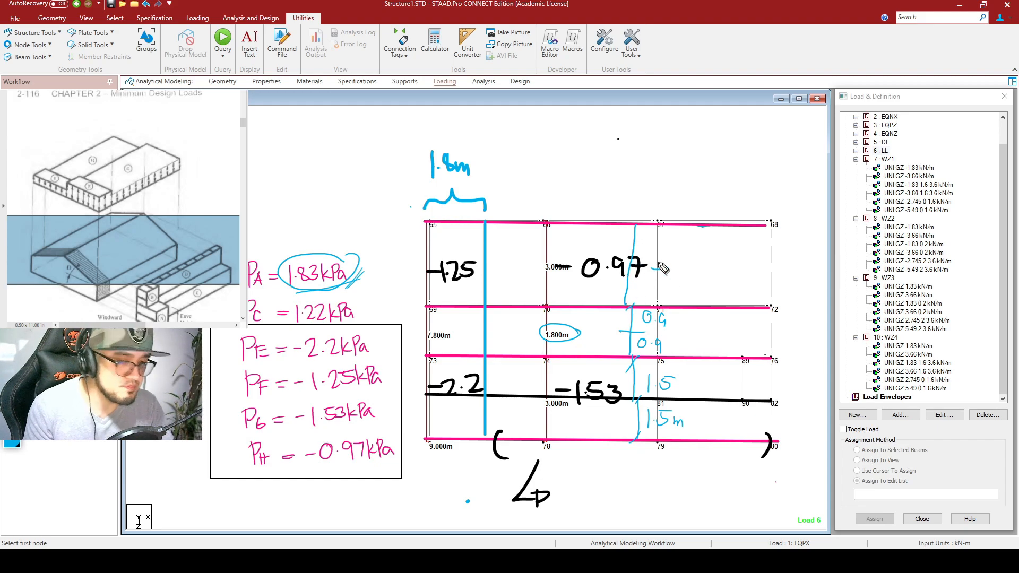
key("ctrl+z")
left_click_drag(687, 228, 683, 308)
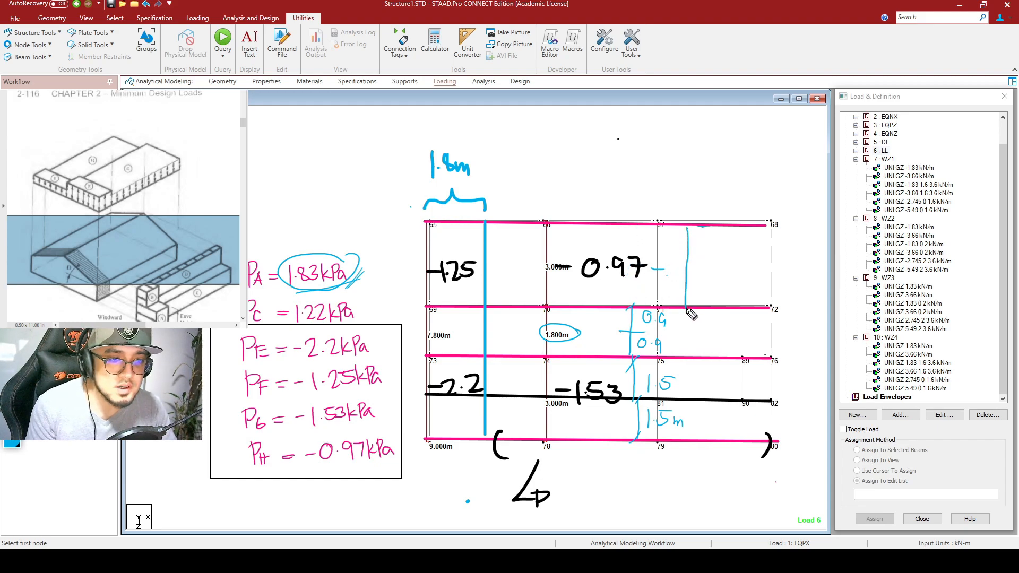
mouse_move(687, 228)
left_mouse_down()
mouse_move(698, 218)
mouse_move(704, 247)
left_mouse_up()
left_click(701, 246)
left_click_drag(705, 237, 714, 237)
left_click(696, 287)
mouse_move(691, 275)
left_mouse_down()
mouse_move(690, 289)
mouse_move(704, 288)
left_mouse_up()
left_click_drag(707, 276, 715, 275)
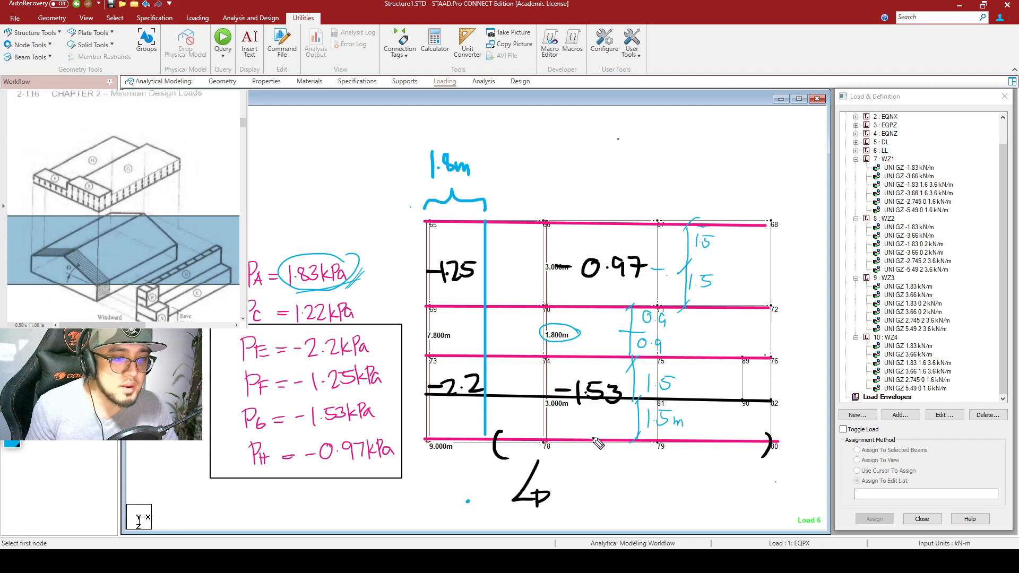
Step: Write the edge beam load calculation -1.53(1.5) beside the arrow under the beam line through nodes 78 and 79
mouse_move(606, 435)
left_mouse_down()
mouse_move(538, 442)
mouse_move(583, 428)
left_mouse_up()
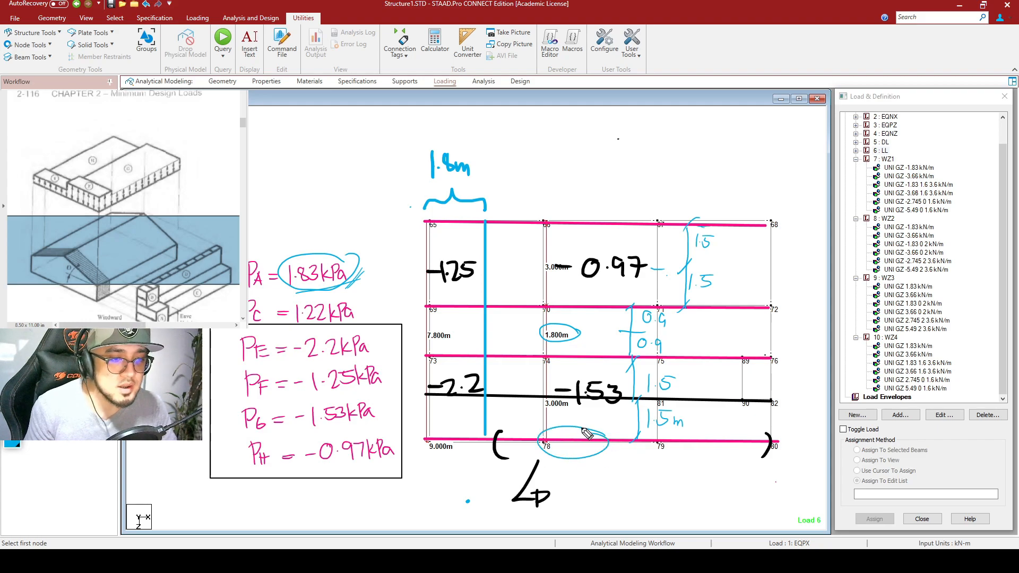
key("ctrl+z")
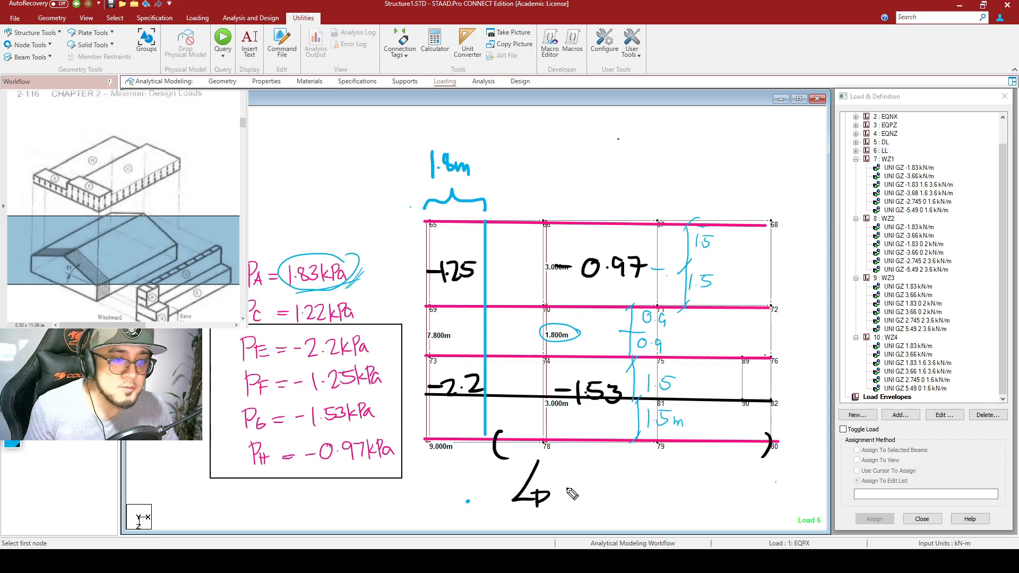
mouse_move(564, 488)
left_mouse_down()
mouse_move(581, 497)
mouse_move(662, 495)
left_mouse_up()
left_click(588, 494)
left_click(642, 492)
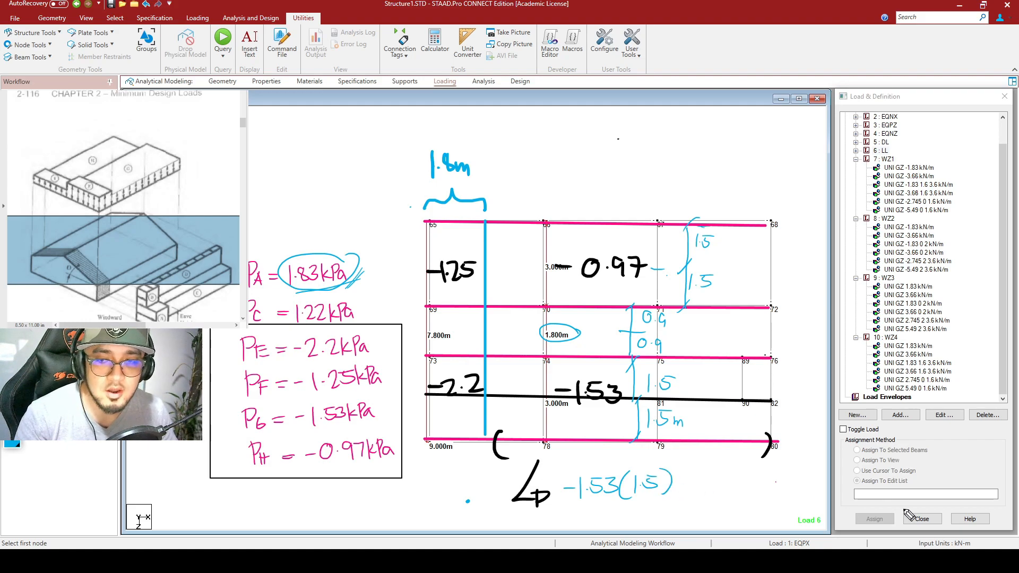
Step: Calculate -1.53×1.5 in the Casio calculator
left_click(371, 561)
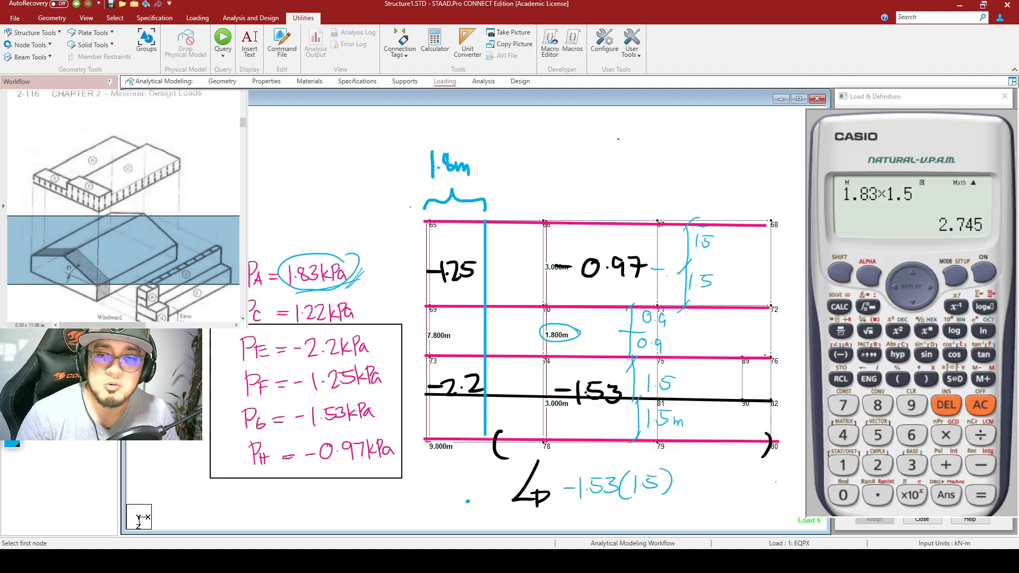
left_click(979, 405)
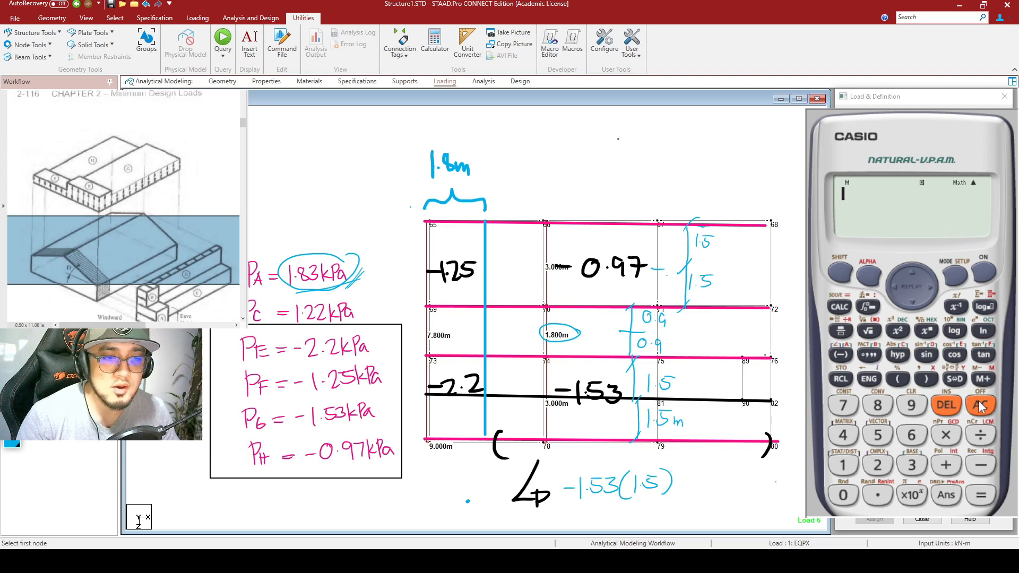
type("-1.53*1.5")
key("Return")
left_click(954, 378)
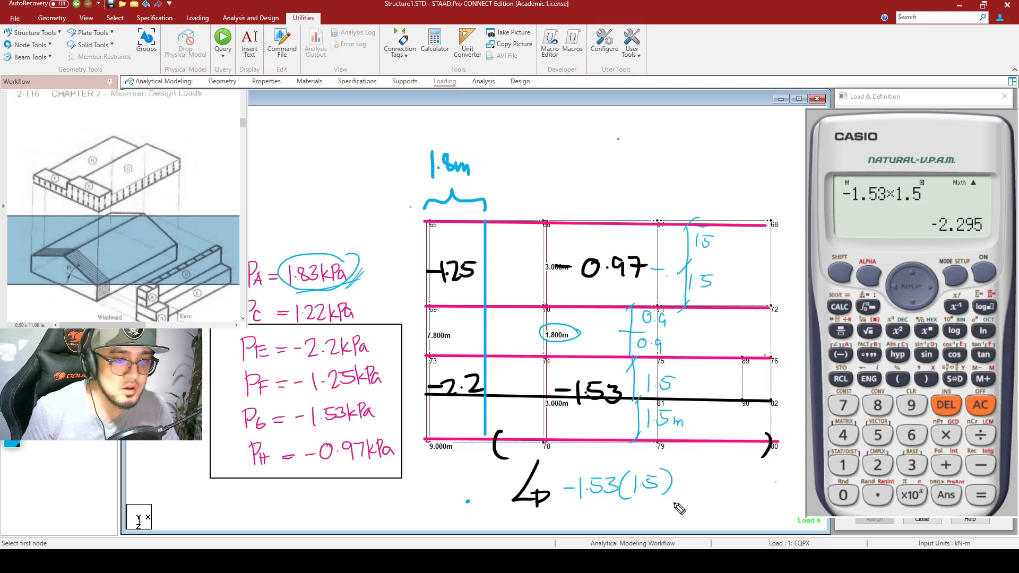
Step: Complete the handwritten calculation with = -2.295 and circle the edge beam line near node 78
left_click_drag(680, 477, 741, 491)
left_click(726, 491)
left_click_drag(747, 480, 759, 492)
left_click_drag(762, 479, 771, 478)
mouse_move(564, 442)
left_mouse_down()
mouse_move(522, 445)
mouse_move(591, 433)
left_mouse_up()
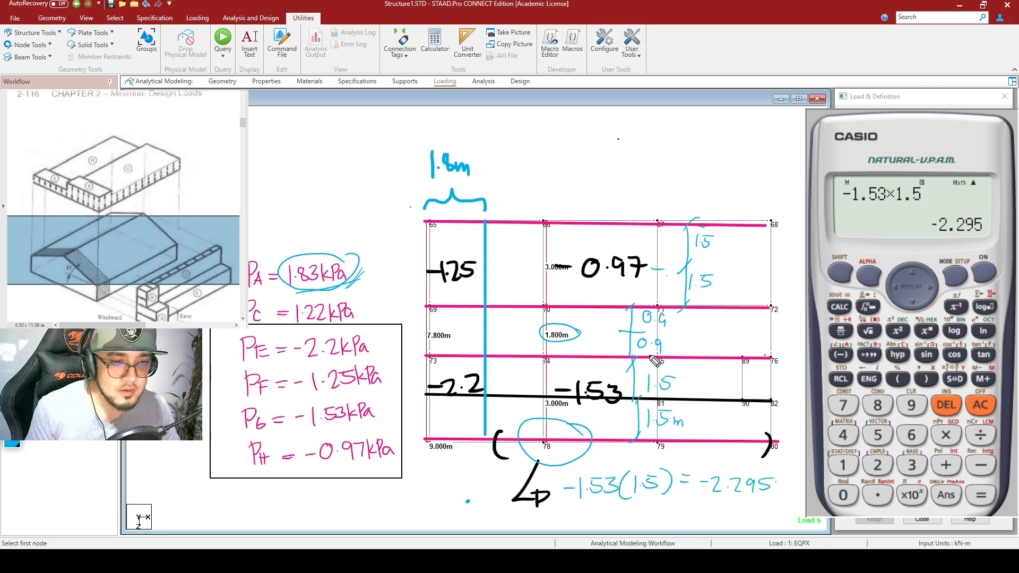
Step: Circle the beam line between nodes 74 and 75, draw the 1.800 m bay's midline, and circle the adjacent 0.9 and 1.5 widths
mouse_move(629, 365)
left_mouse_down()
mouse_move(637, 351)
mouse_move(597, 345)
mouse_move(586, 376)
mouse_move(637, 372)
mouse_move(639, 353)
left_mouse_up()
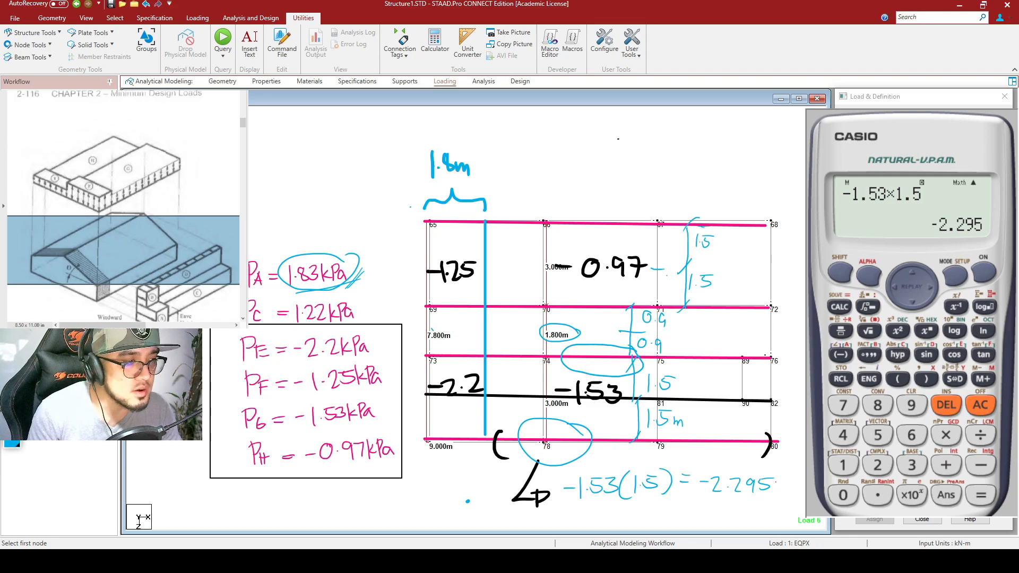
left_click_drag(426, 324, 773, 328)
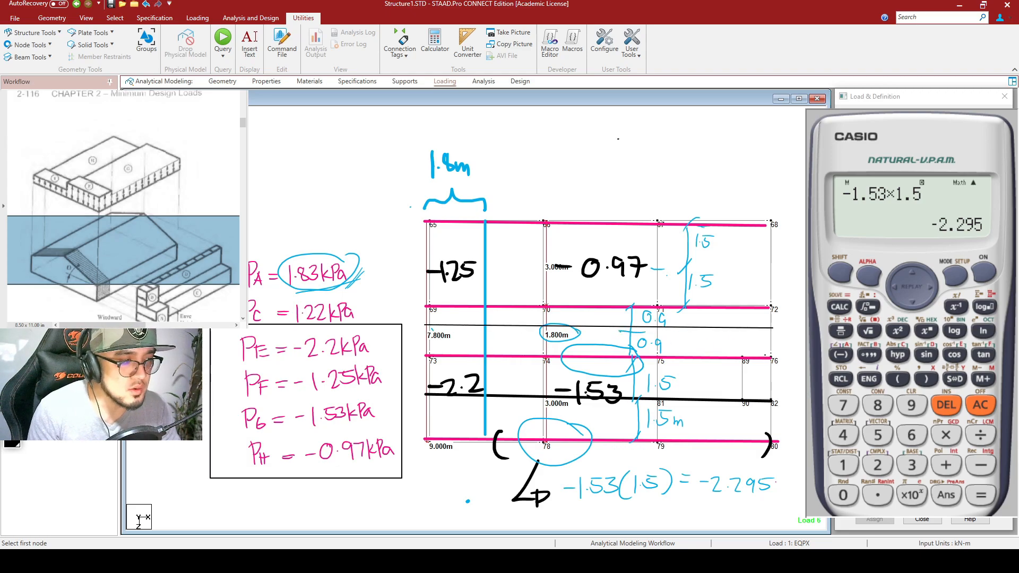
left_click(609, 358)
mouse_move(668, 369)
left_mouse_down()
mouse_move(643, 402)
mouse_move(681, 383)
left_mouse_up()
mouse_move(656, 332)
left_mouse_down()
mouse_move(644, 354)
mouse_move(666, 336)
left_mouse_up()
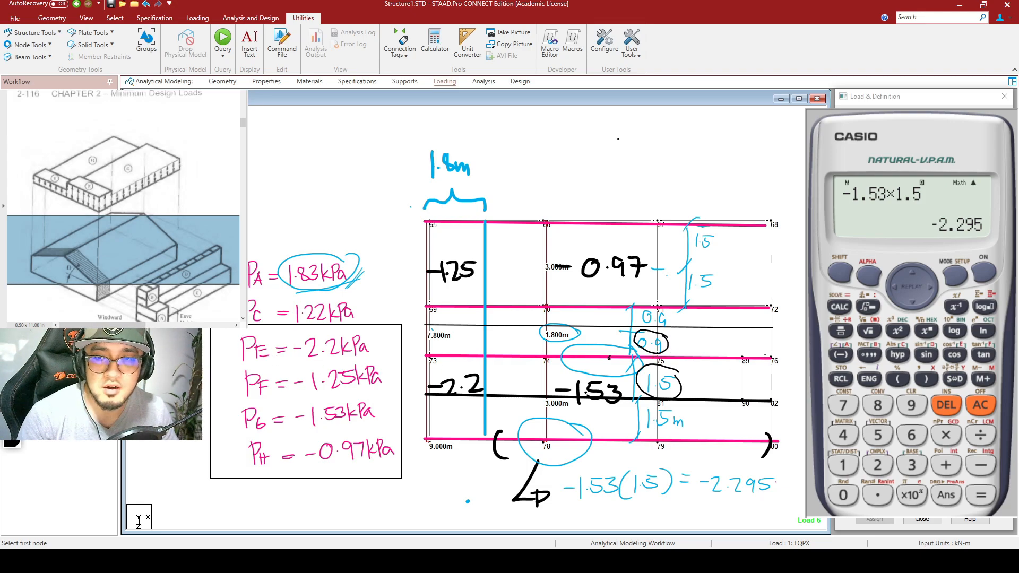
Step: Calculate 1.5+.9 in the Casio calculator and multiply the answer by -1.53
left_click(979, 406)
type("1.5+.9")
key("Return")
left_click(945, 378)
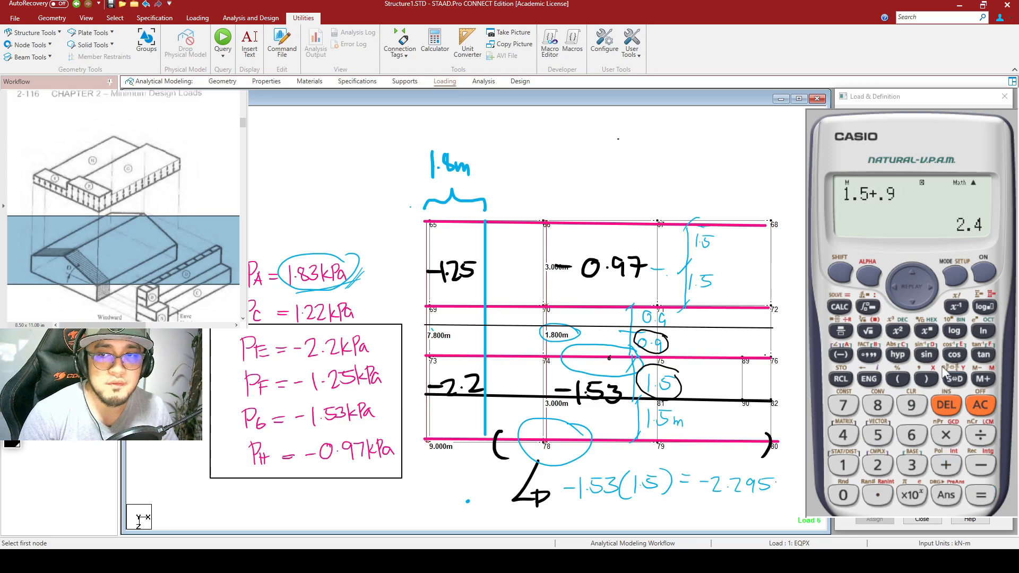
left_click(946, 436)
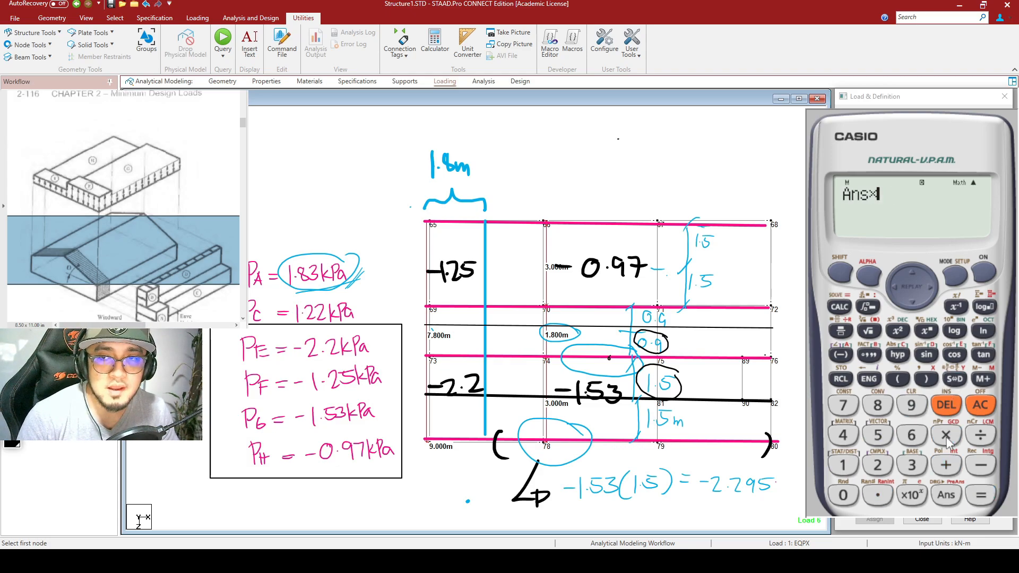
type("-1.53")
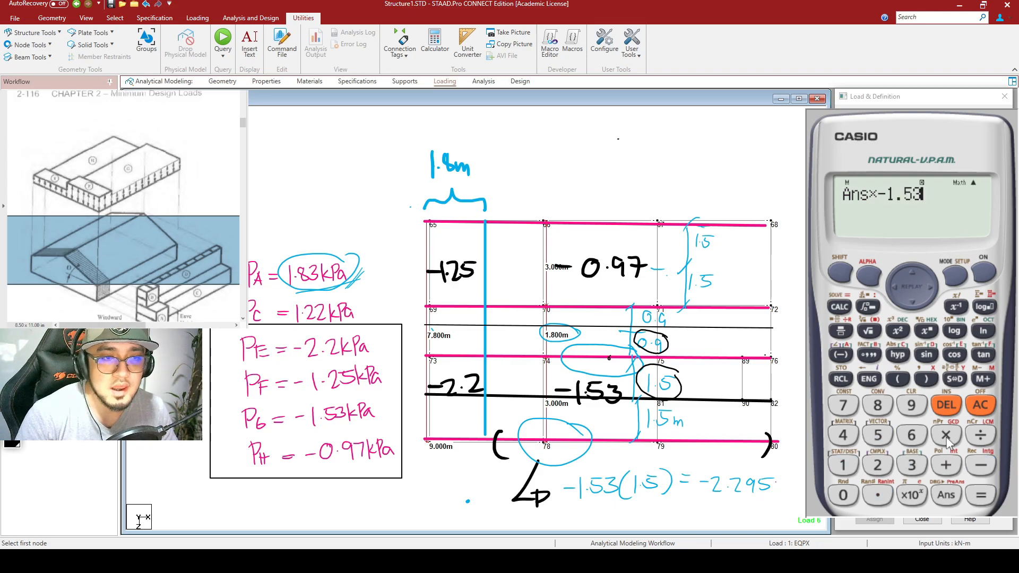
key("Return")
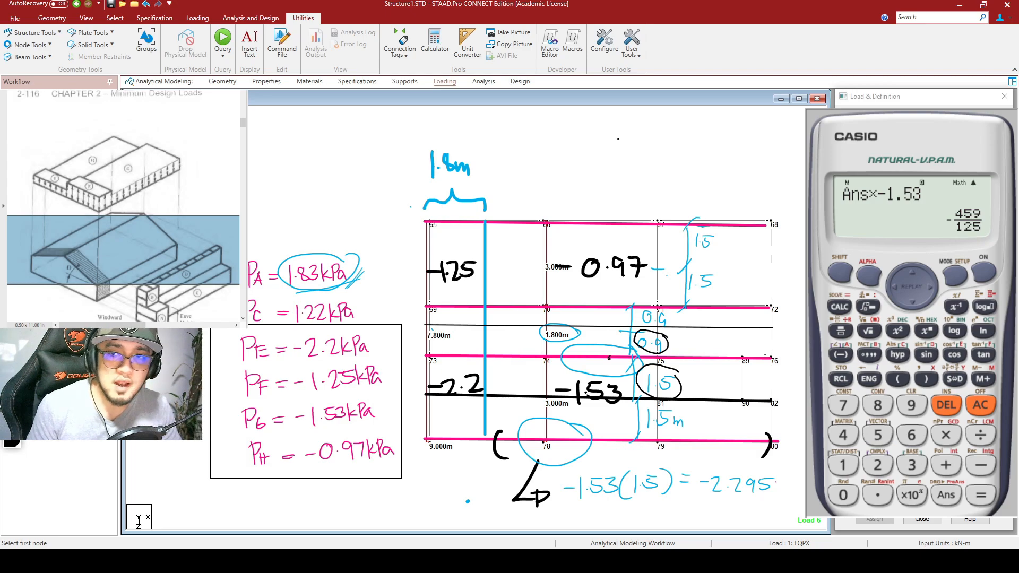
Step: Convert the calculator result to a decimal and label the beam line between nodes 75 and 76 with -3.672 kN/m
left_click_drag(701, 356, 725, 346)
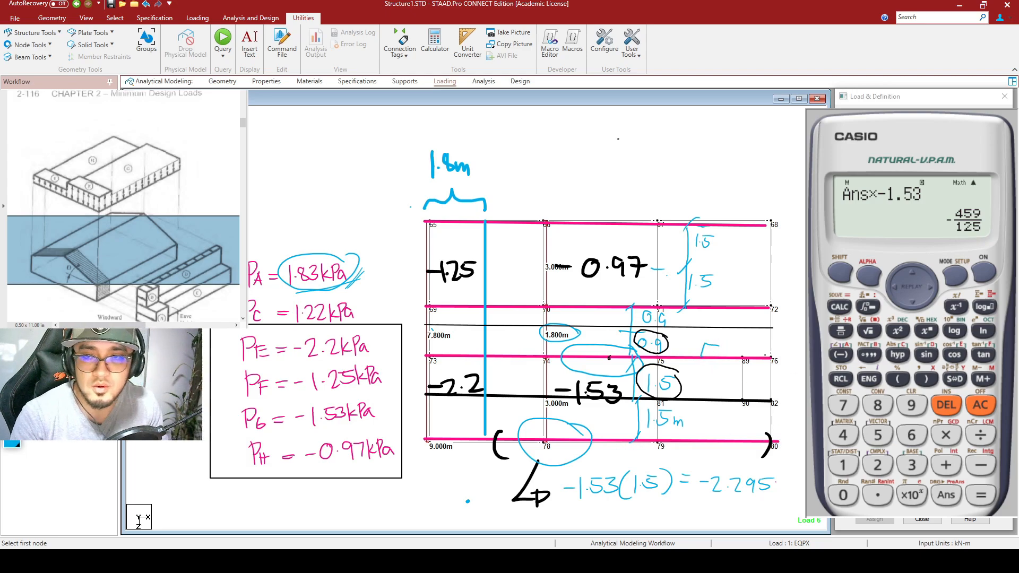
left_click(954, 379)
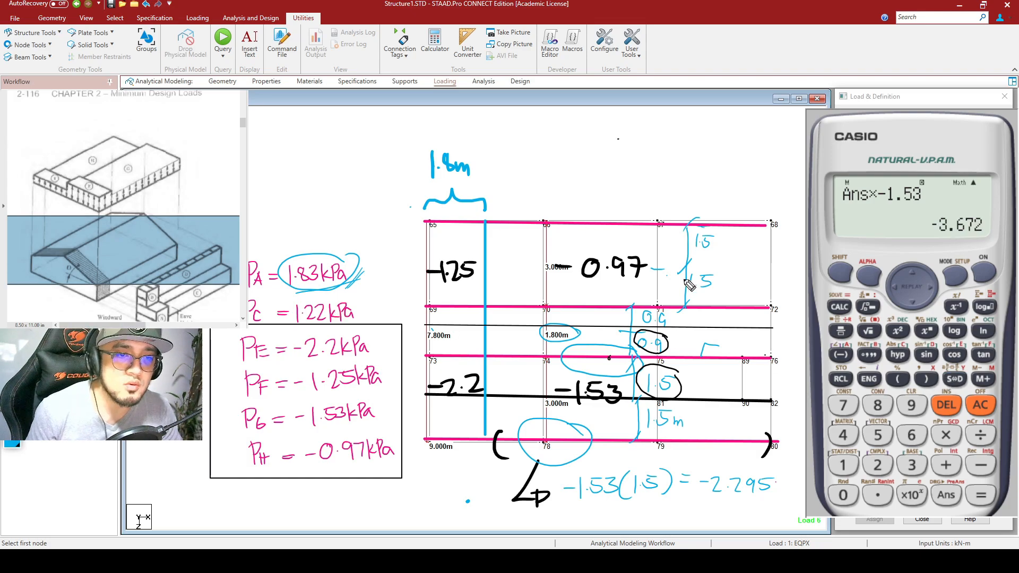
mouse_move(724, 344)
left_mouse_down()
mouse_move(760, 351)
mouse_move(799, 342)
mouse_move(803, 357)
left_mouse_up()
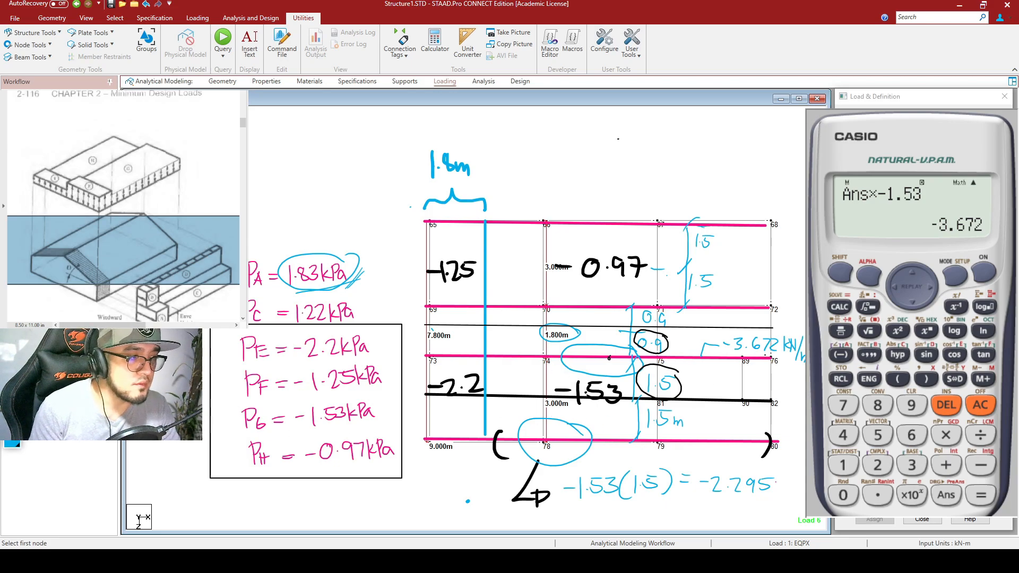
Step: Erase the finished tributary markings and the pink line through nodes 73 to 76
mouse_move(606, 416)
left_mouse_down()
mouse_move(656, 355)
mouse_move(621, 388)
mouse_move(645, 396)
mouse_move(650, 331)
mouse_move(663, 345)
mouse_move(639, 367)
mouse_move(661, 421)
mouse_move(678, 412)
mouse_move(613, 379)
mouse_move(630, 379)
left_mouse_up()
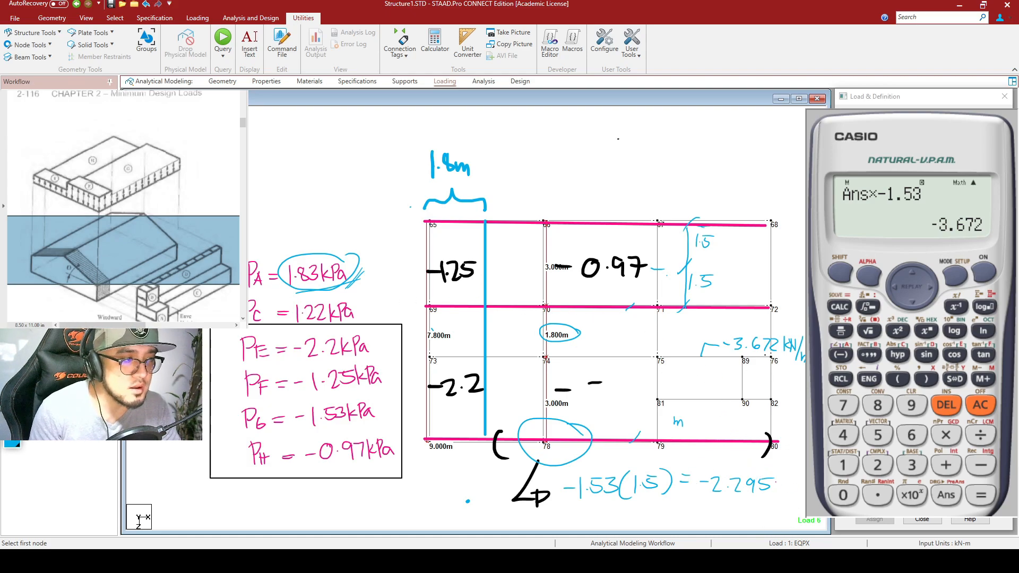
left_click_drag(616, 299, 618, 303)
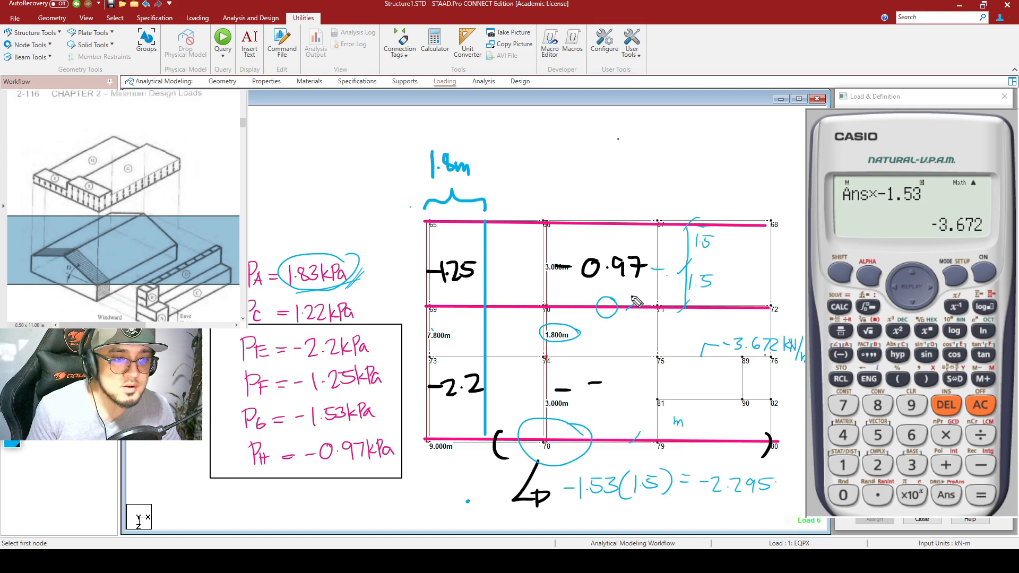
key("ctrl+z")
Step: Circle the 1.5 width and the 3.000 m and 1.800 m bay dimensions, and mark a 0.9 width below node 71's beam line
left_click_drag(716, 271, 709, 270)
mouse_move(566, 263)
left_mouse_down()
mouse_move(541, 258)
mouse_move(552, 268)
left_mouse_up()
left_click_drag(573, 334, 560, 351)
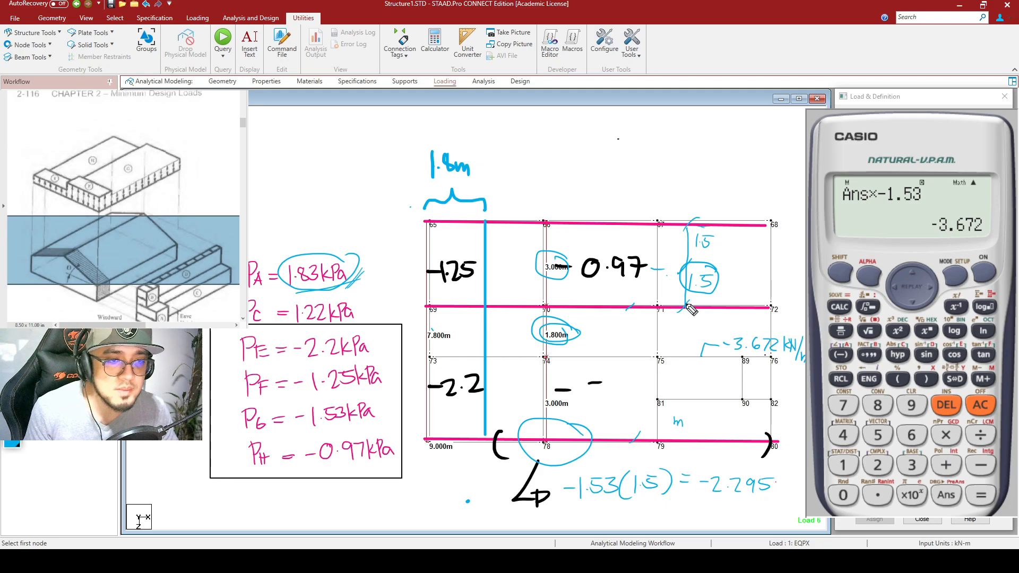
left_click_drag(690, 314, 709, 320)
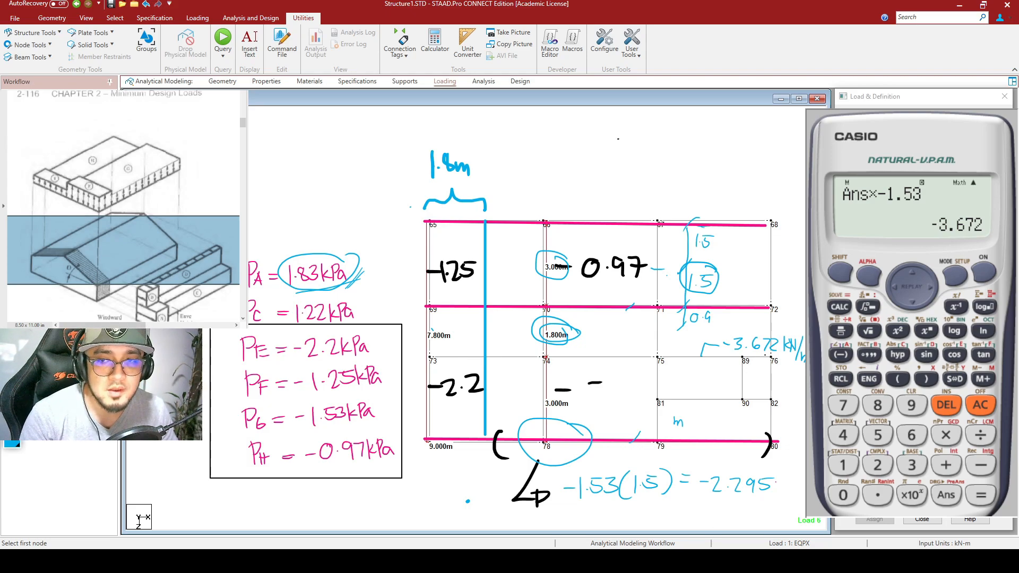
Step: Calculate 2.4×-.97 and label the beam line between nodes 71 and 72 with -2.328 kN/m
left_click(990, 402)
type("2.4×")
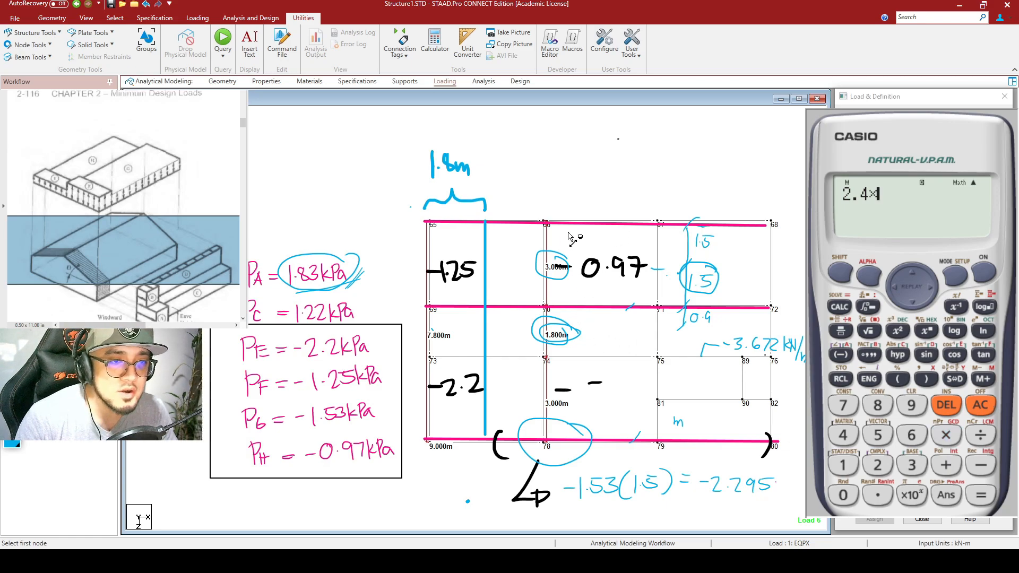
type("-.97")
key("Return")
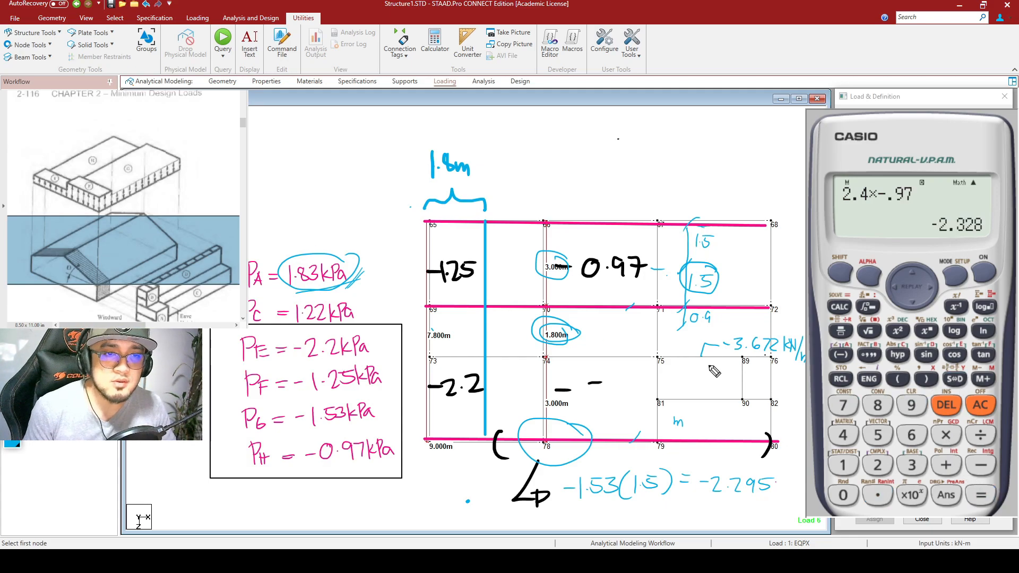
mouse_move(720, 306)
left_mouse_down()
mouse_move(723, 293)
mouse_move(753, 277)
mouse_move(803, 270)
left_mouse_up()
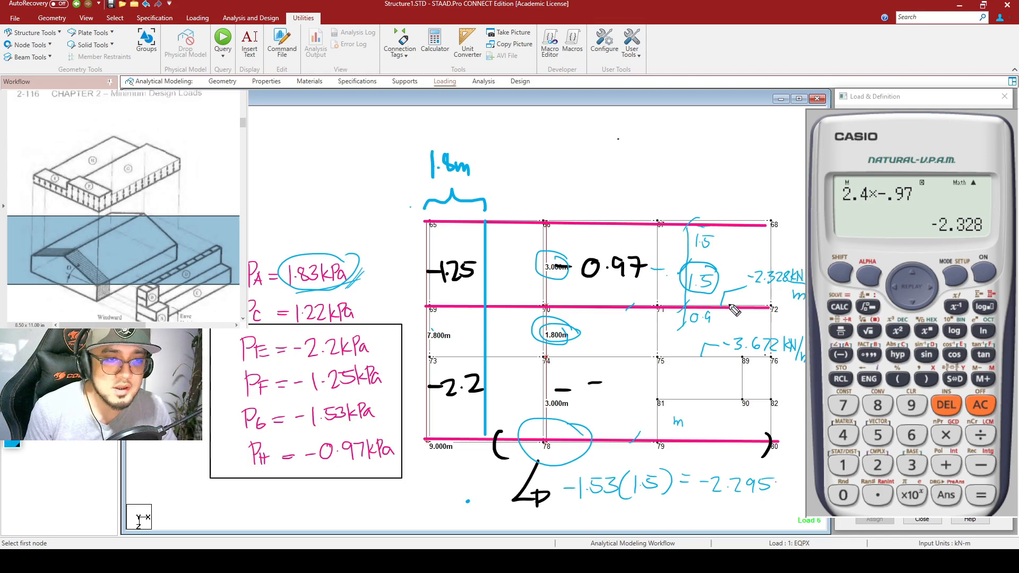
Step: Draw an arrow from the beam line between nodes 66 and 67 and write 0.97(1.5) = beside it
mouse_move(586, 221)
left_mouse_down()
mouse_move(611, 175)
mouse_move(625, 181)
mouse_move(666, 159)
mouse_move(679, 177)
mouse_move(727, 167)
left_mouse_up()
left_click_drag(649, 194, 666, 193)
left_click_drag(648, 200, 666, 199)
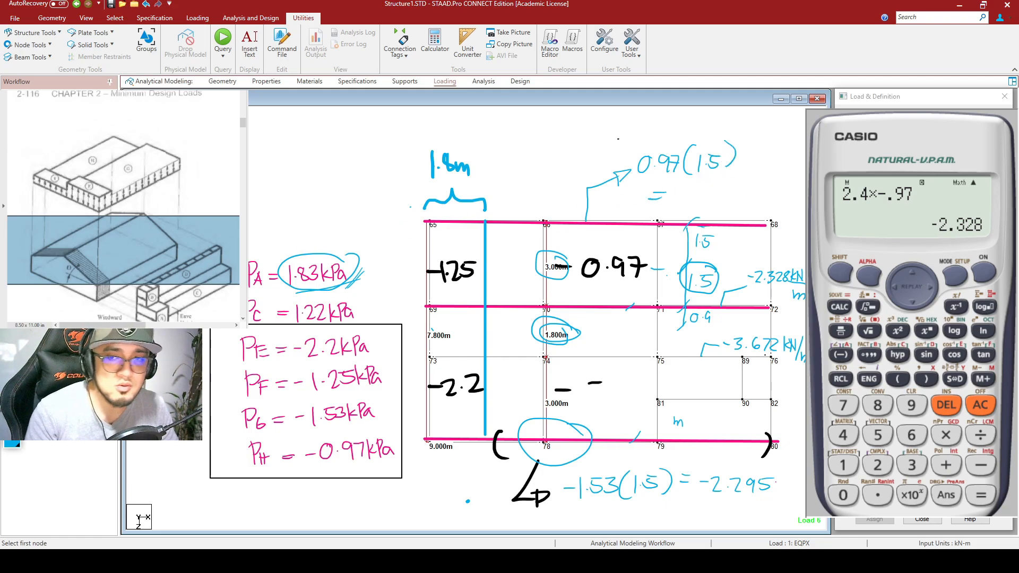
Step: Calculate .97×1.5 as a decimal and complete the handwritten line load with -1.455 kN/m
left_click(979, 406)
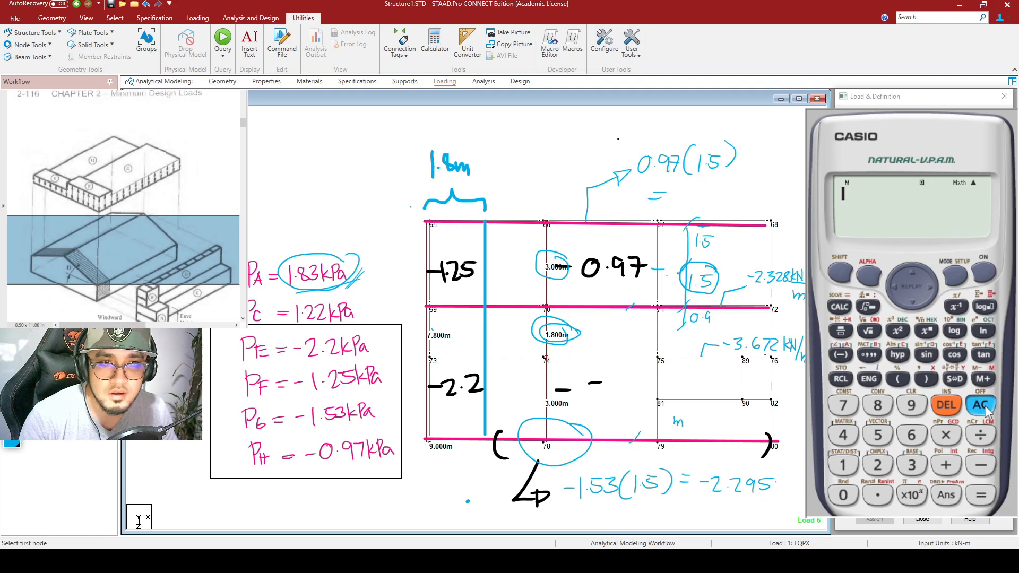
type(".97*1.5")
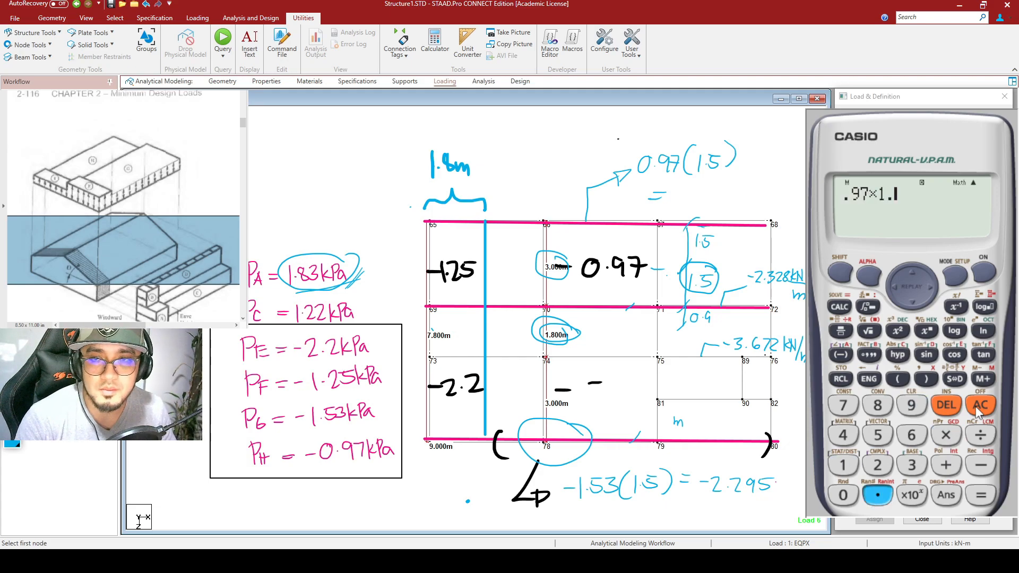
key("Return")
left_click(955, 380)
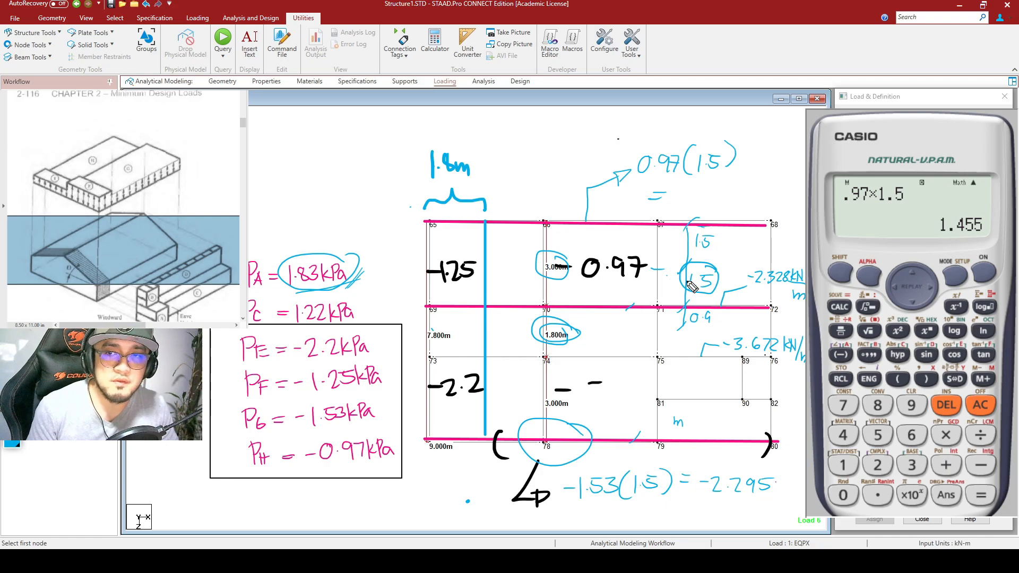
mouse_move(684, 186)
left_mouse_down()
mouse_move(681, 203)
mouse_move(706, 201)
mouse_move(714, 187)
mouse_move(717, 201)
mouse_move(725, 187)
mouse_move(678, 194)
mouse_move(737, 199)
left_mouse_up()
left_click(686, 195)
mouse_move(740, 184)
left_mouse_down()
mouse_move(739, 198)
mouse_move(750, 180)
mouse_move(748, 199)
mouse_move(768, 198)
left_mouse_up()
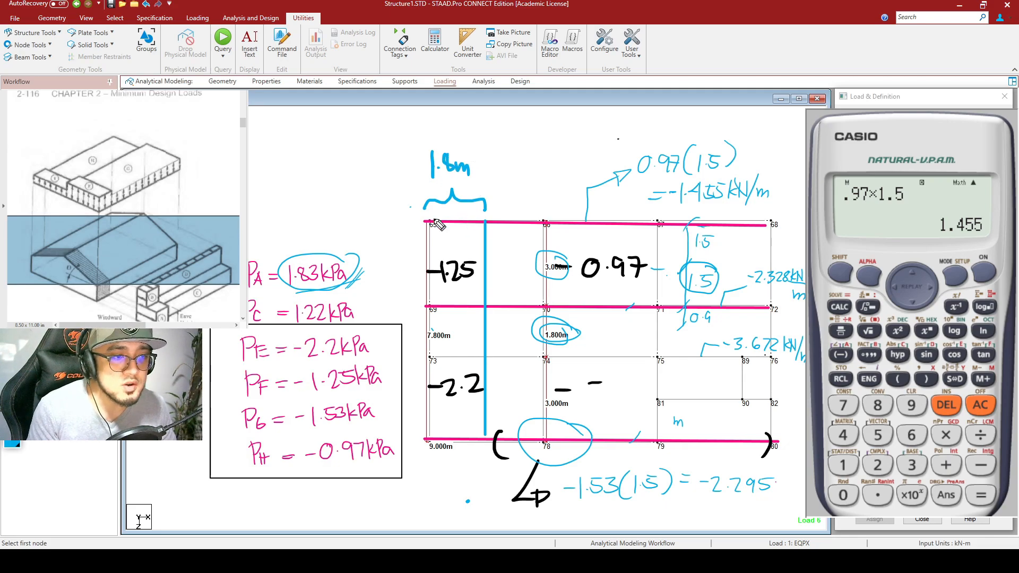
Step: Circle the -1.25 and -2.2 zones and mark the extents of zone A and zone C along the beam line through node 78
mouse_move(470, 275)
left_mouse_down()
mouse_move(492, 263)
mouse_move(410, 286)
mouse_move(441, 425)
mouse_move(488, 275)
left_mouse_up()
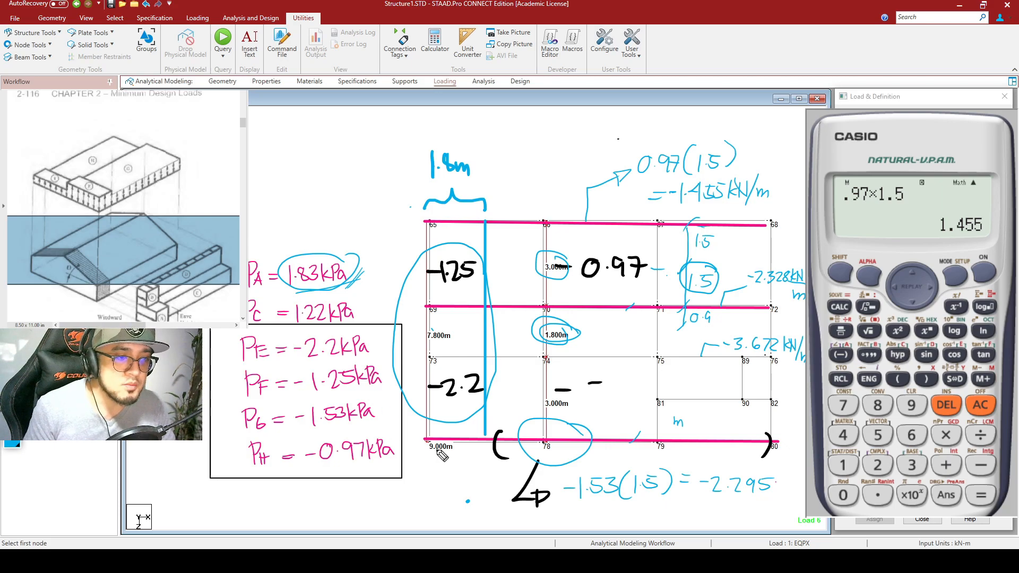
mouse_move(470, 445)
left_mouse_down()
mouse_move(430, 461)
mouse_move(494, 488)
mouse_move(492, 451)
left_mouse_up()
mouse_move(424, 456)
left_mouse_down()
mouse_move(431, 449)
mouse_move(443, 475)
mouse_move(458, 477)
left_mouse_up()
left_click_drag(444, 470, 457, 469)
mouse_move(493, 462)
left_mouse_down()
mouse_move(717, 477)
mouse_move(764, 454)
left_mouse_up()
mouse_move(607, 448)
left_mouse_down()
mouse_move(605, 466)
mouse_move(604, 456)
mouse_move(634, 463)
mouse_move(704, 453)
left_mouse_up()
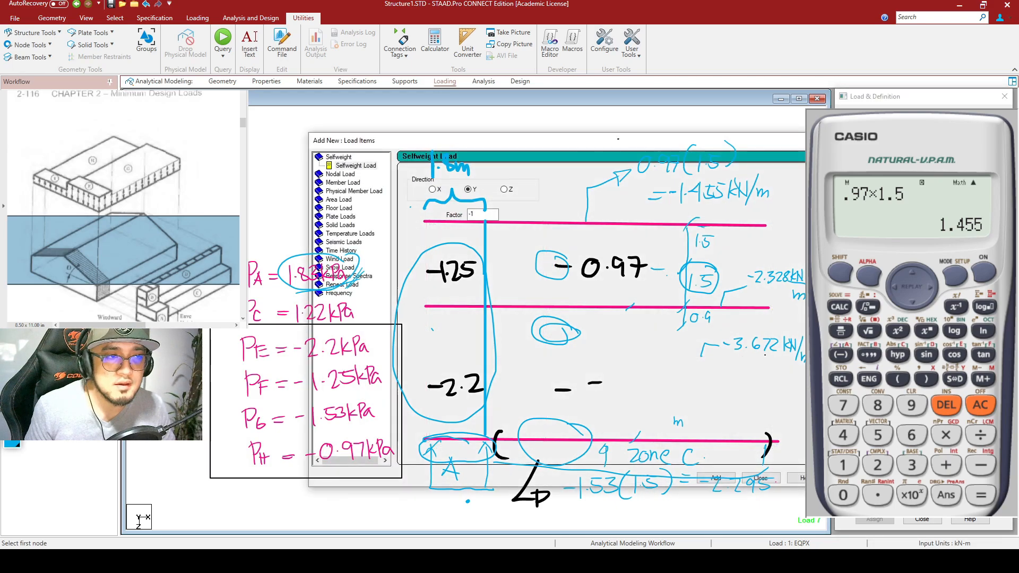
Step: Add a uniform force member load of 2.295 kN/m in the GY direction to load case WZ1
left_click_drag(569, 139, 596, 20)
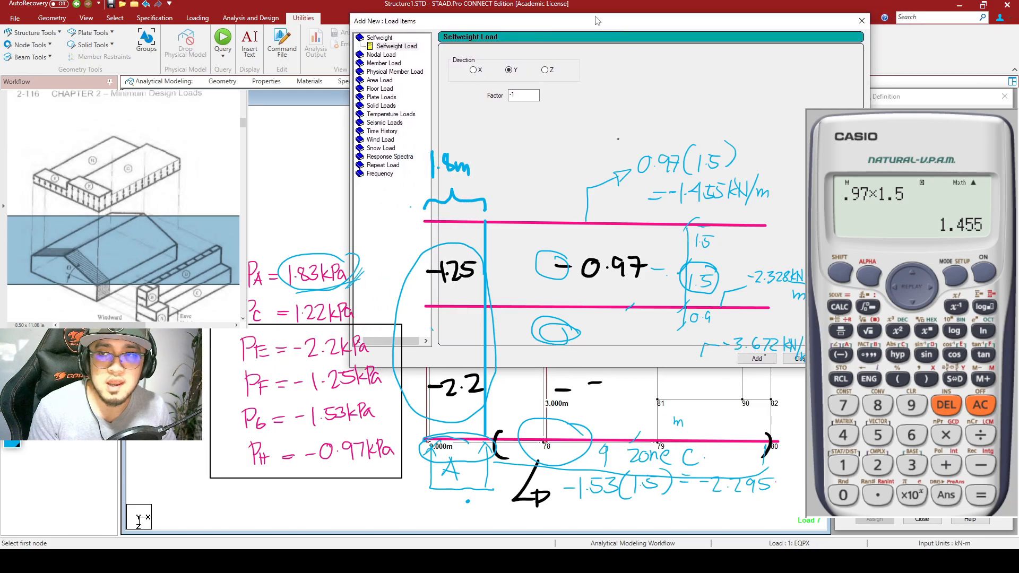
left_click(390, 64)
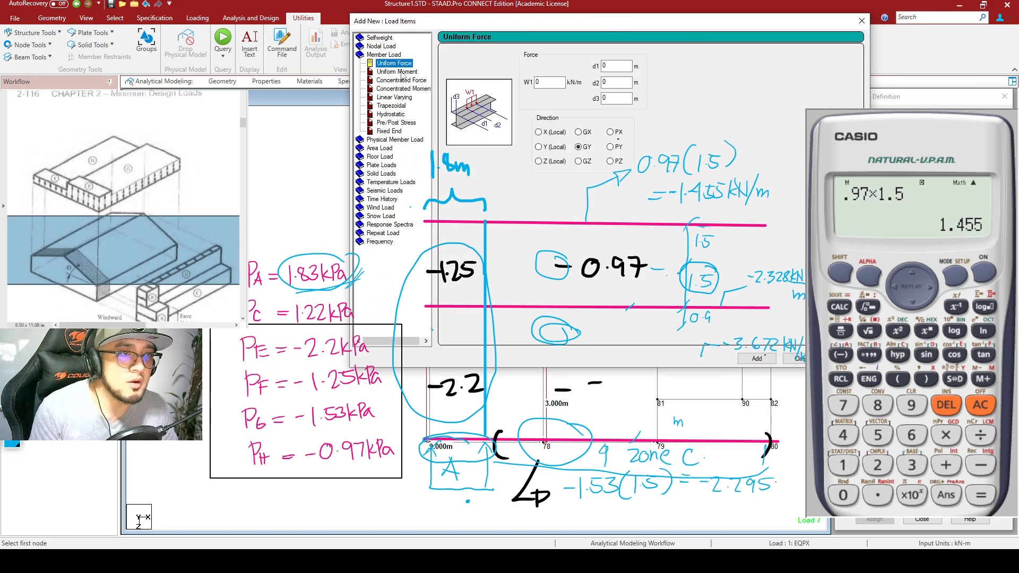
double_click(562, 83)
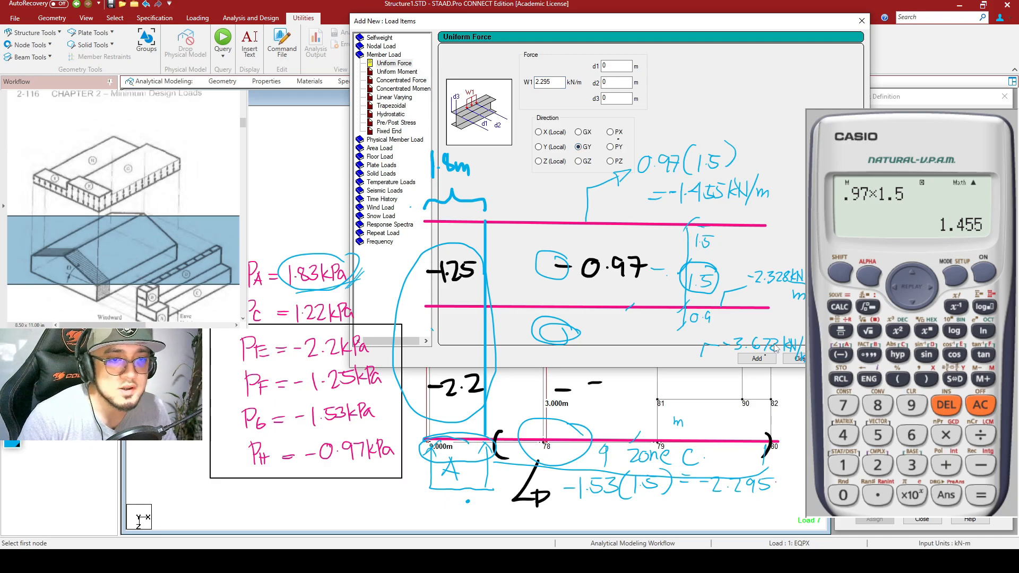
left_click(756, 359)
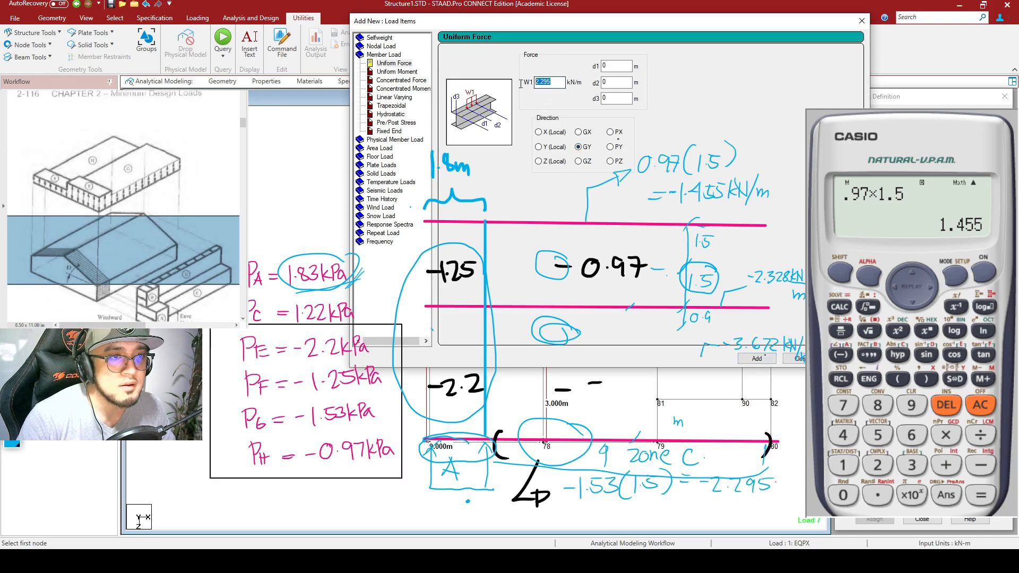
Step: Add GY uniform forces of 3.672, 2.328 and 1.455 kN/m to load case WZ1
left_click_drag(565, 26, 379, 118)
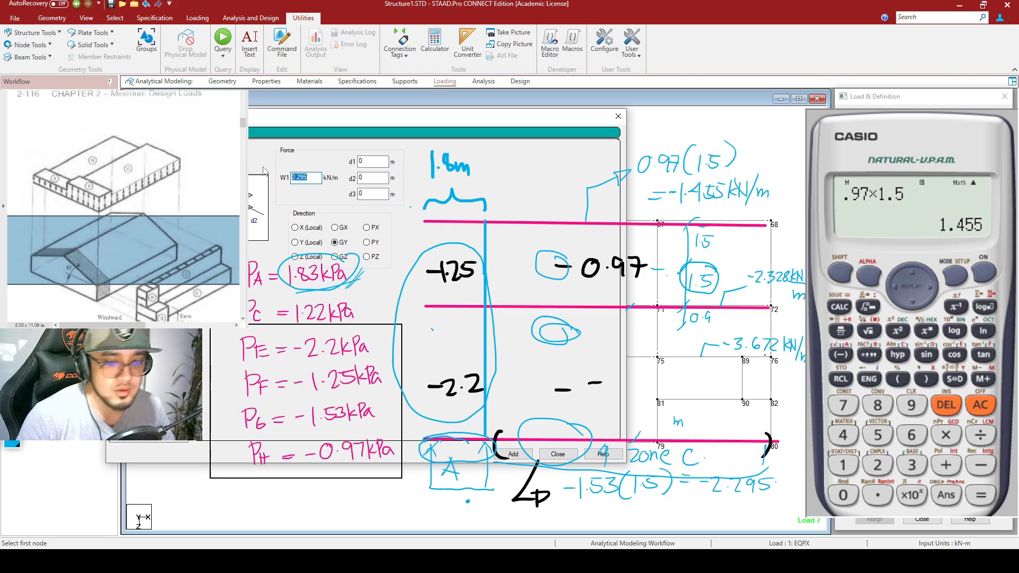
type("3.672")
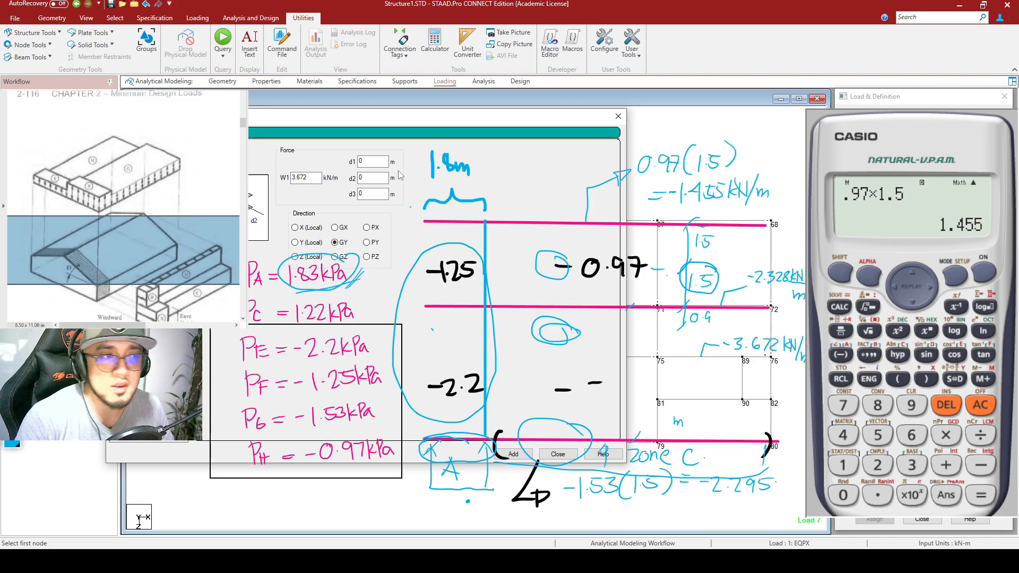
double_click(301, 178)
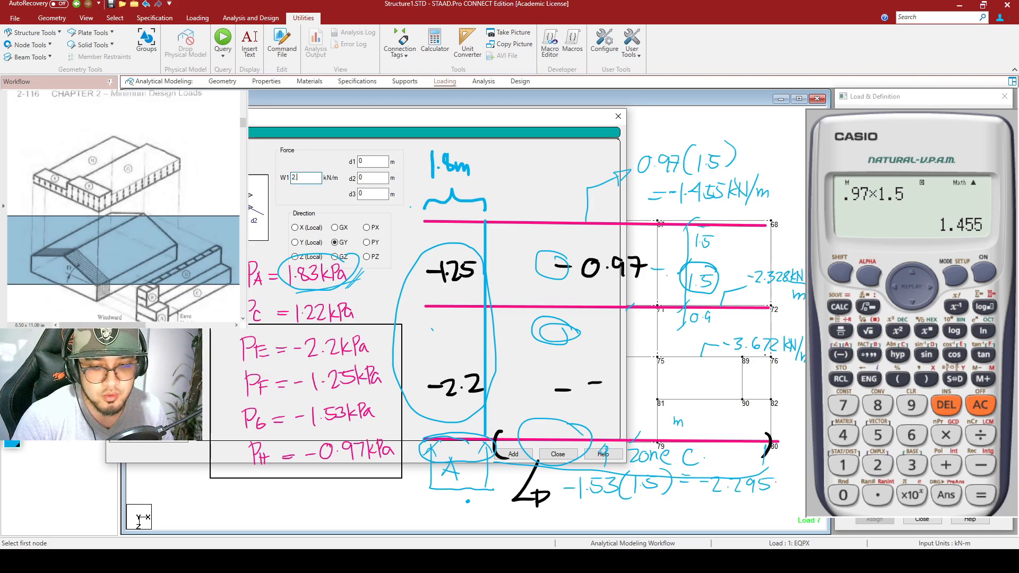
left_click(513, 454)
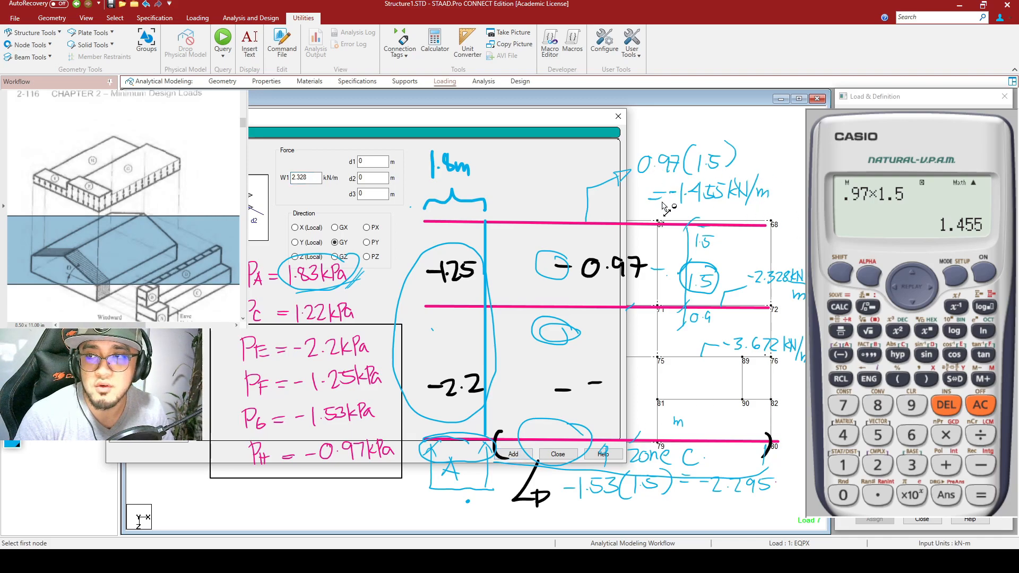
left_click(320, 177)
double_click(319, 177)
type("1.455")
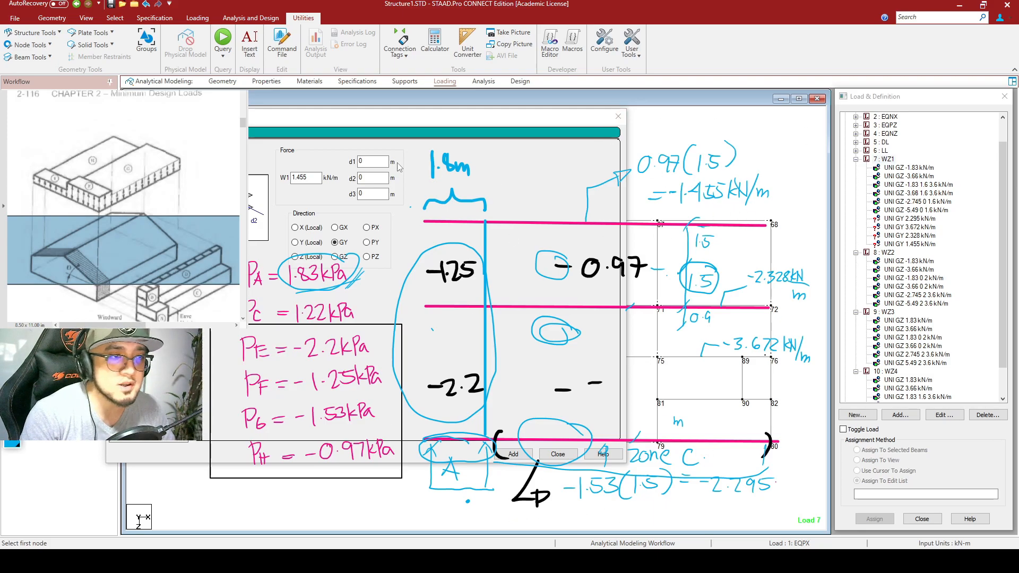
Step: Reposition the load items dialog and erase the handwritten line loads and beam markings for the -0.97 and -1.53 zones
left_click_drag(399, 121, 394, 66)
left_click(12, 382)
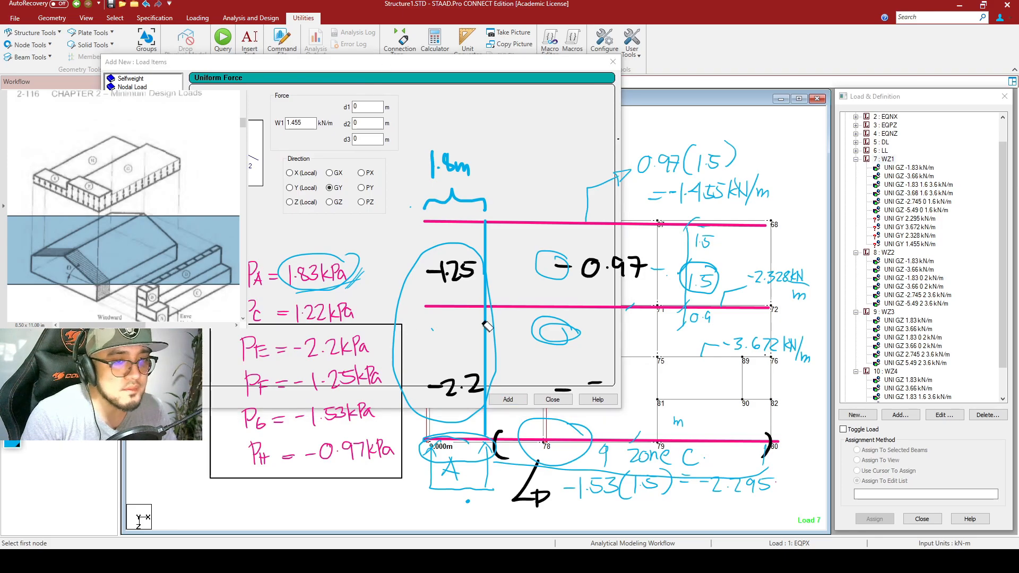
mouse_move(763, 160)
left_mouse_down()
mouse_move(553, 326)
mouse_move(690, 275)
mouse_move(738, 191)
mouse_move(842, 347)
left_mouse_up()
left_click_drag(402, 65, 510, 75)
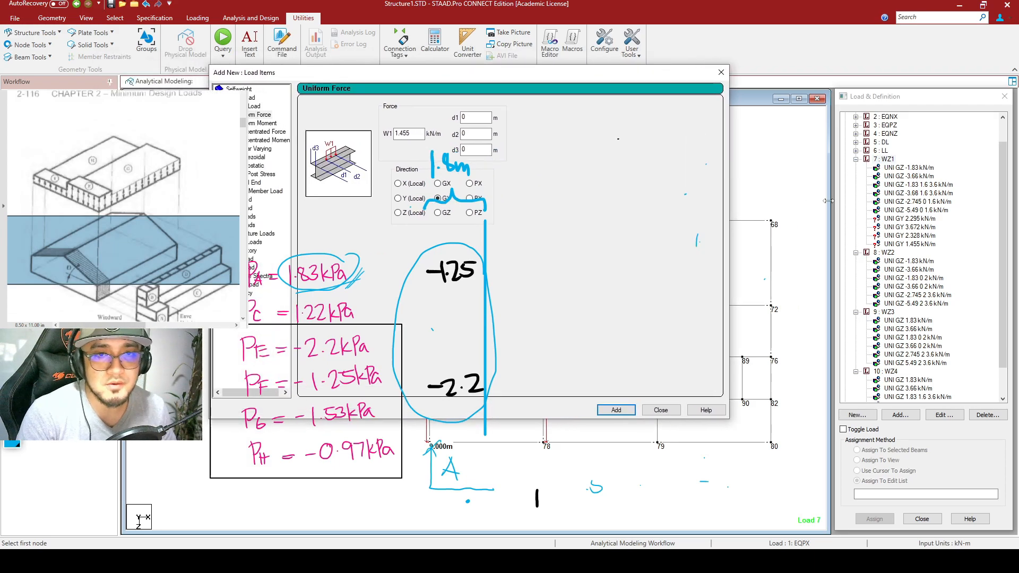
Step: Assign the GY 2.295 kN/m uniform load of WZ1 to the beams between nodes 78, 79 and 80
left_click(922, 223)
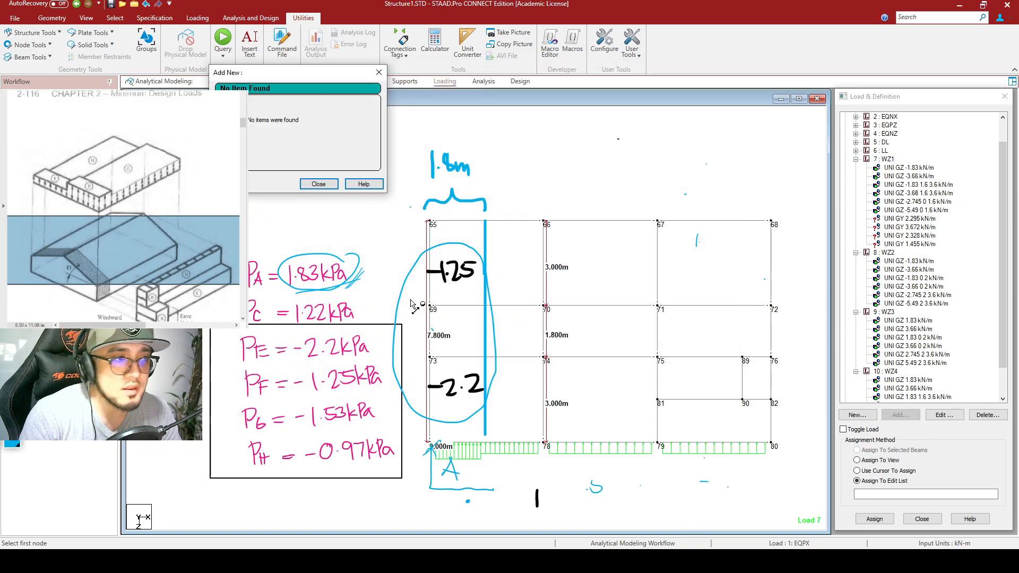
left_click(379, 72)
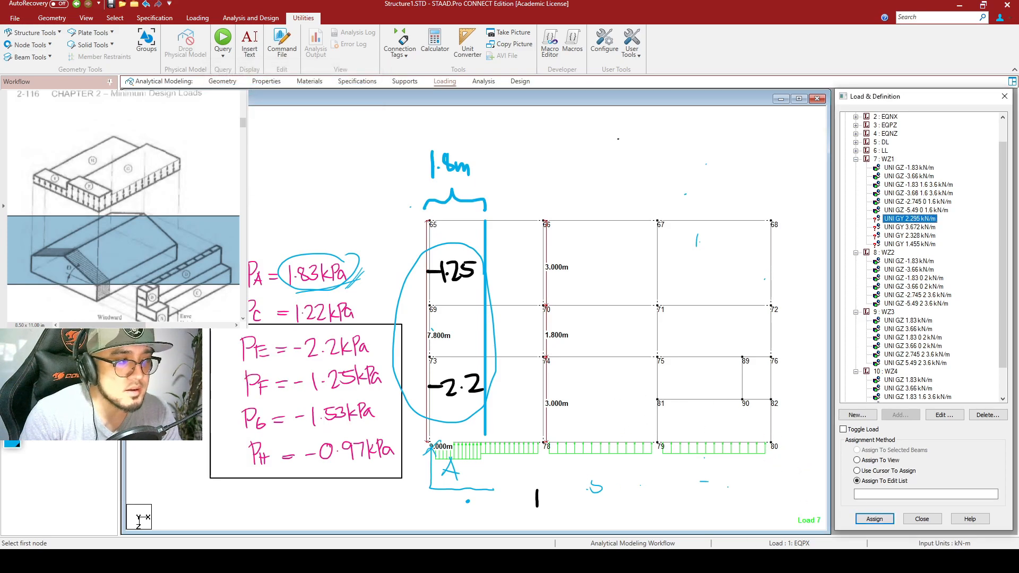
left_click(694, 311)
left_click(911, 220)
left_click(888, 471)
left_click(874, 519)
left_click(702, 448)
left_click(620, 446)
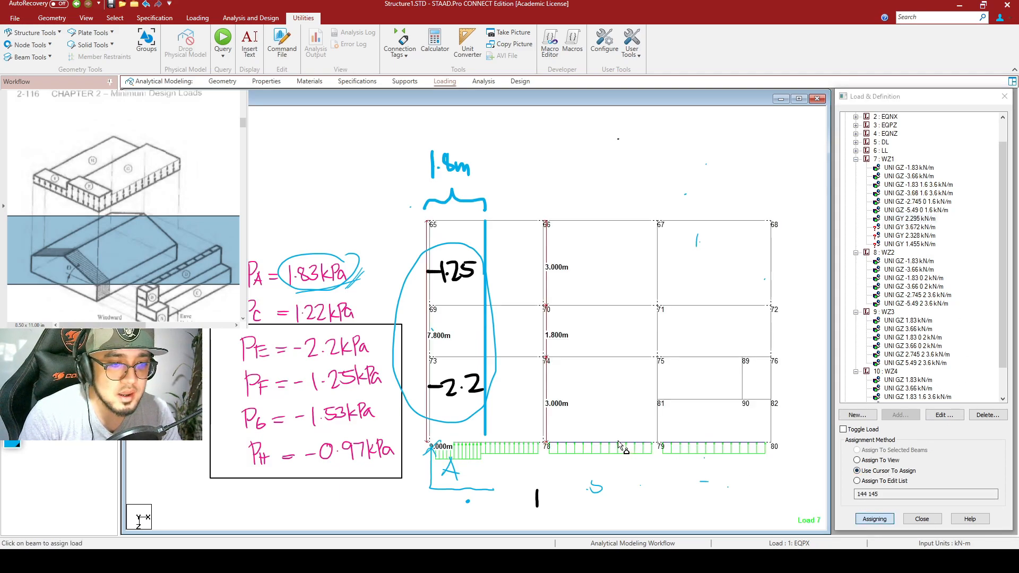
Step: Assign the GY 3.672 kN/m uniform load to the beams along the line from node 74 to node 76
left_click(909, 228)
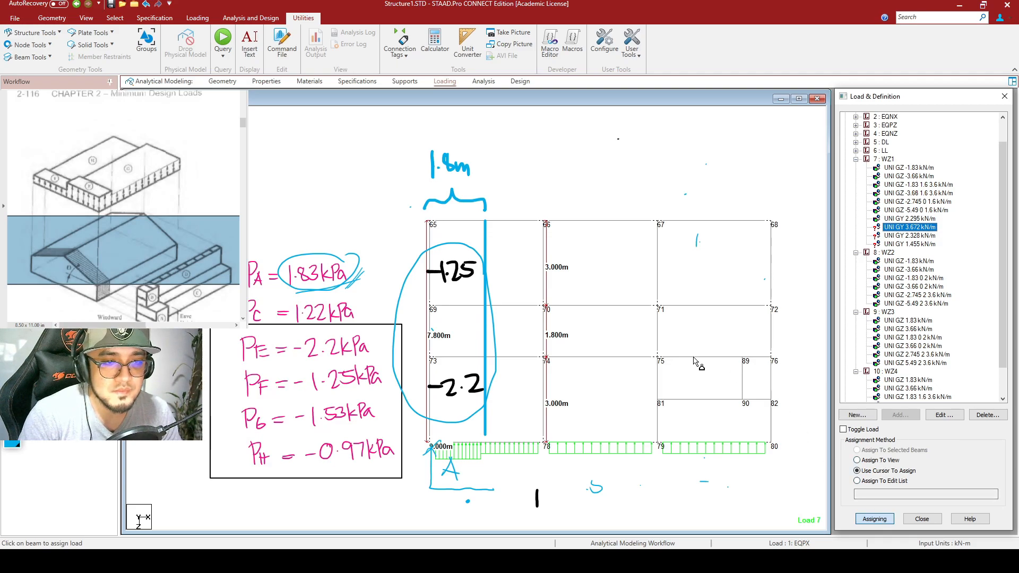
left_click(756, 357)
left_click(706, 356)
left_click(628, 356)
Step: Assign the GY 2.328 kN/m load to the beams from node 70 to 72 and 1.455 kN/m to those from 66 to 68
left_click(909, 236)
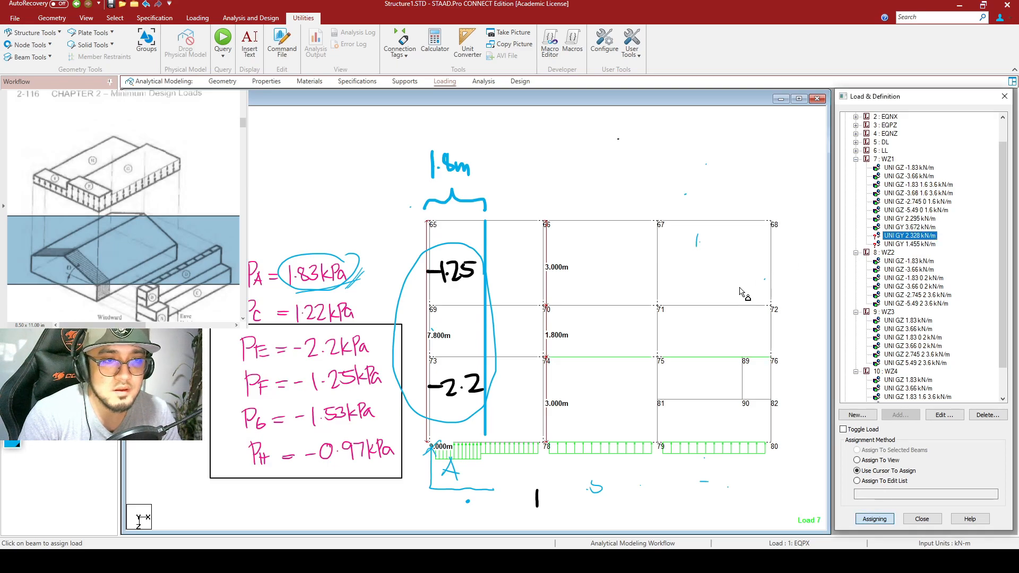
left_click(713, 305)
left_click(641, 305)
left_click(919, 246)
left_click(701, 222)
left_click(614, 225)
mouse_move(570, 298)
middle_mouse_down()
mouse_move(584, 299)
mouse_move(574, 297)
middle_mouse_up()
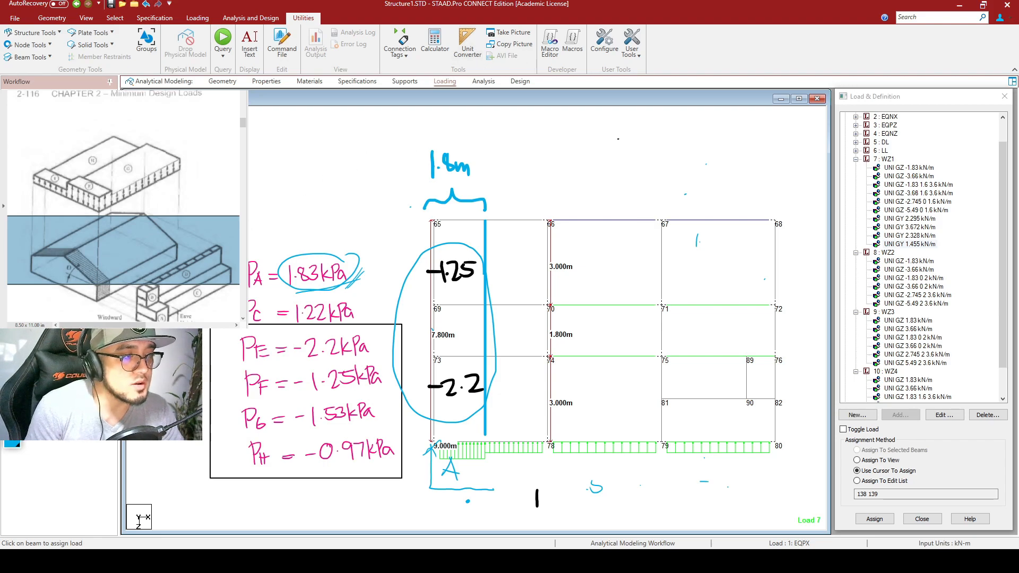
Step: Circle the beam portions between the 1.8 m zone line and nodes 66 and 78
mouse_move(554, 212)
left_mouse_down()
mouse_move(518, 202)
mouse_move(507, 239)
mouse_move(553, 217)
left_mouse_up()
mouse_move(554, 422)
left_mouse_down()
mouse_move(531, 421)
mouse_move(525, 462)
mouse_move(557, 430)
left_mouse_up()
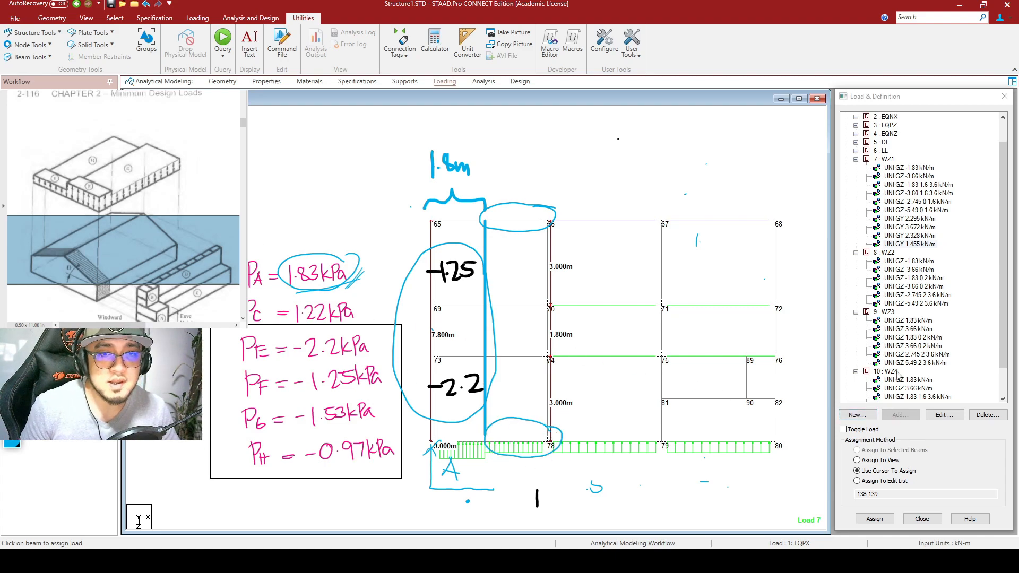
left_click(919, 220)
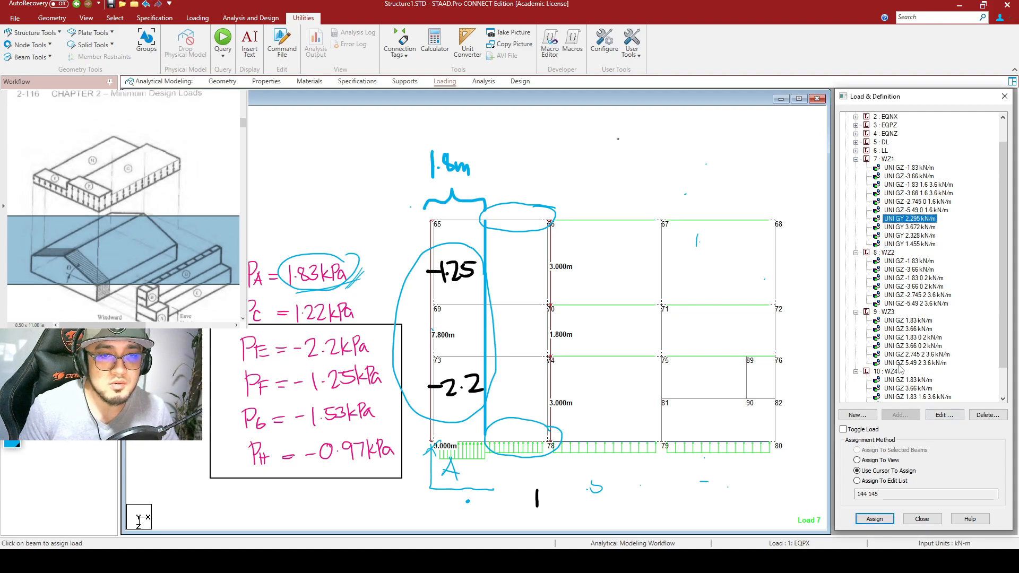
Step: Add a GY uniform force of 2.295 kN/m with d1 1.6 m and d2 3.6 m to load case WZ1
left_click(881, 159)
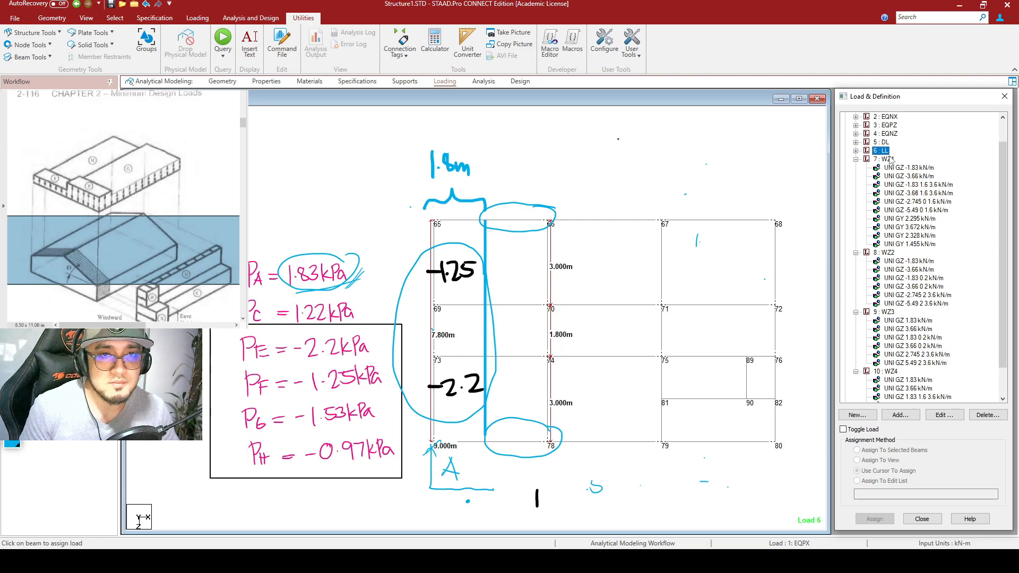
left_click(901, 415)
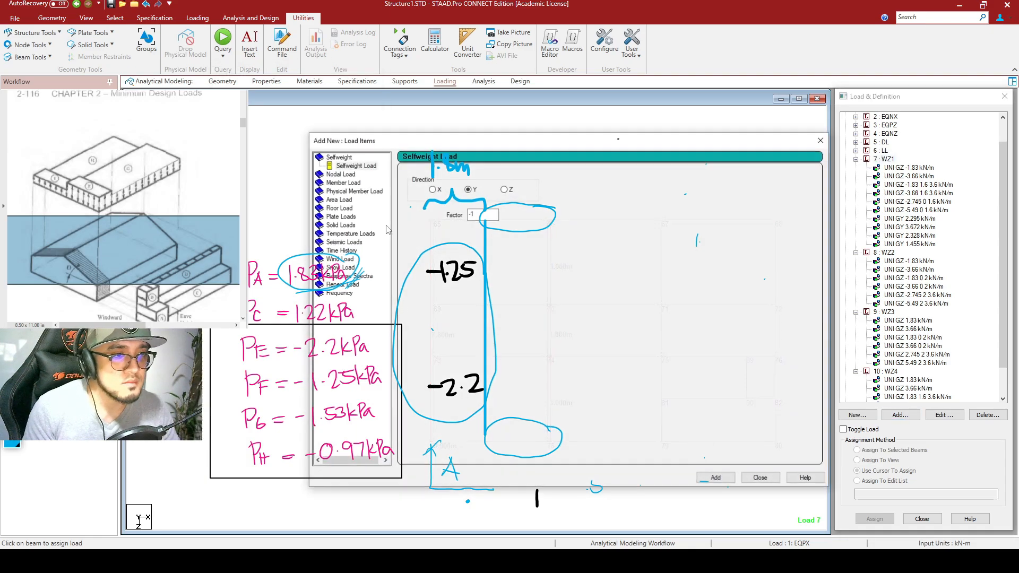
left_click(356, 186)
left_click_drag(478, 140, 363, 81)
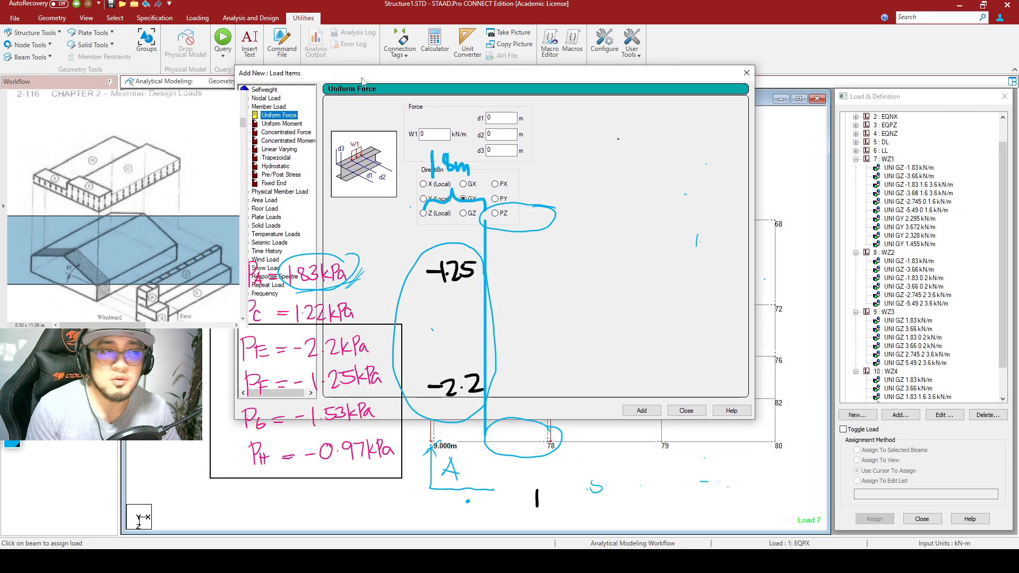
left_click(284, 109)
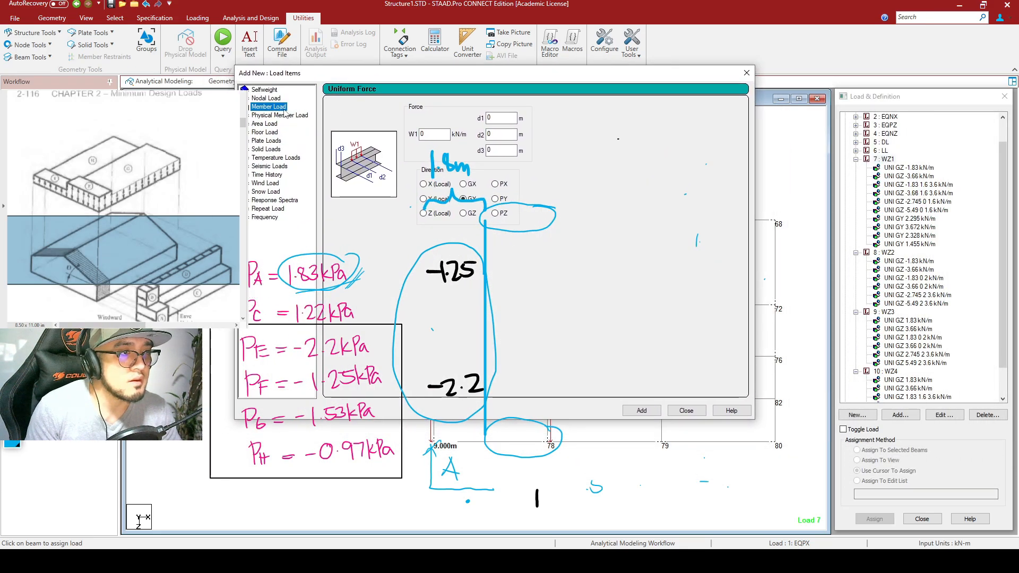
left_click_drag(406, 73, 387, 61)
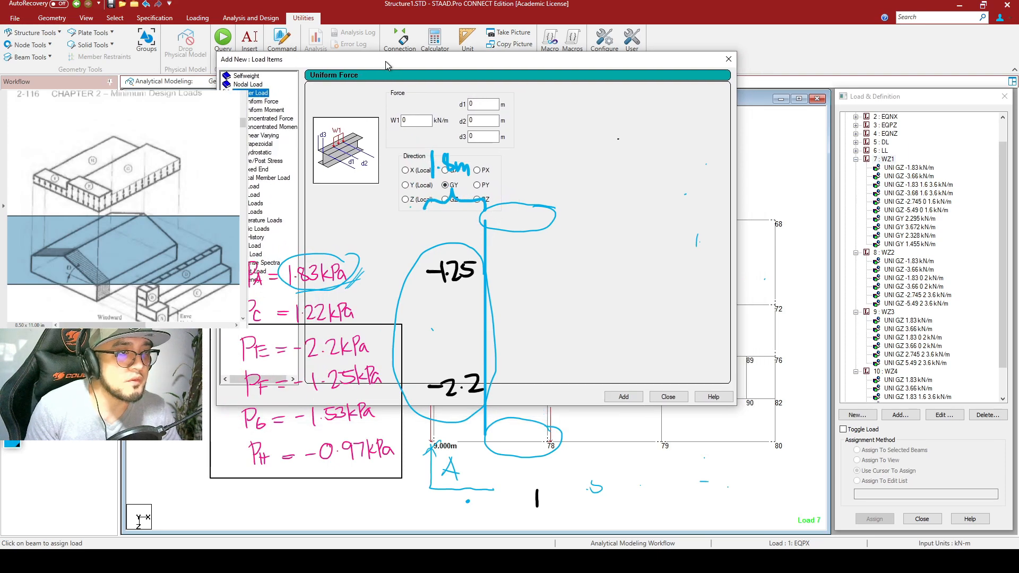
double_click(427, 122)
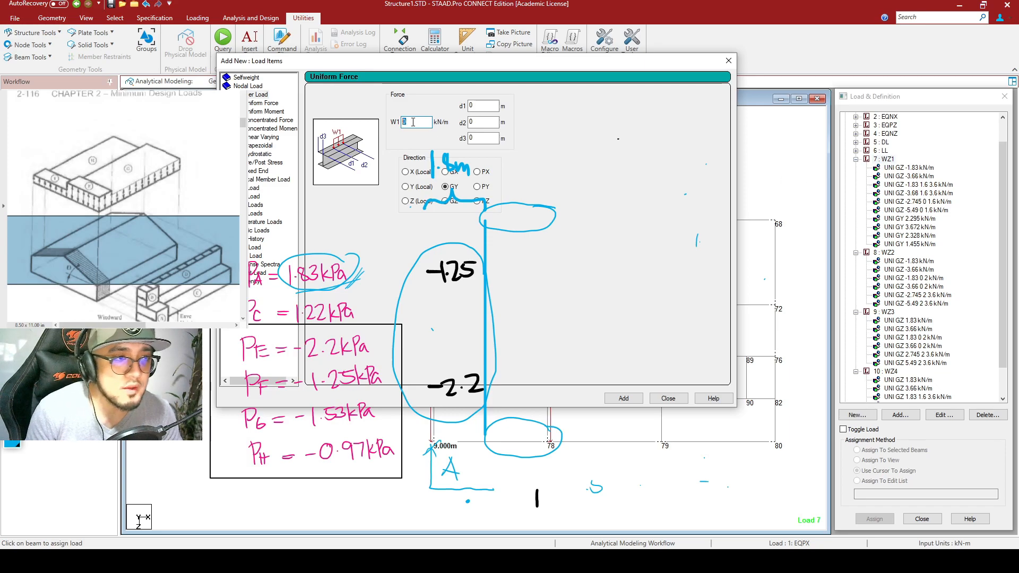
type("2.295")
key("Tab")
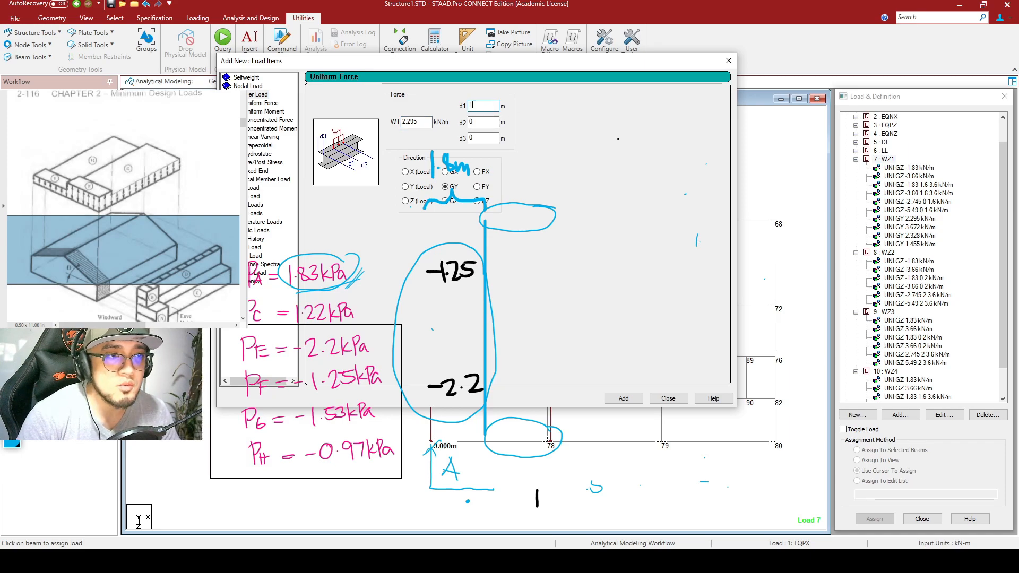
key("Tab")
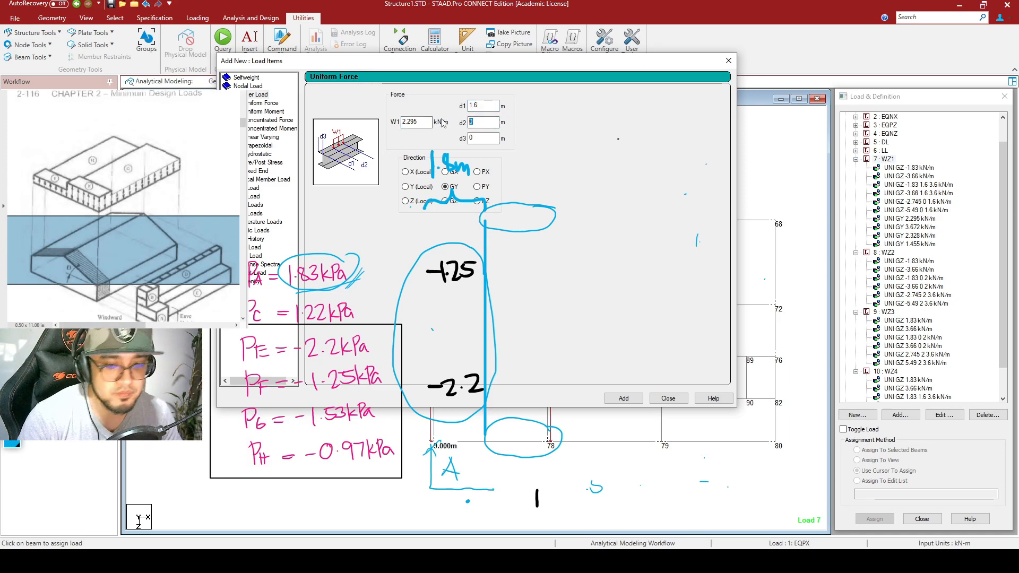
left_click(624, 398)
Step: Erase the circle near node 66 and sketch the 1.6 and 3.6 load distances along the beam between nodes 65 and 66
mouse_move(499, 68)
left_mouse_down()
mouse_move(545, 203)
mouse_move(626, 323)
mouse_move(646, 327)
left_mouse_up()
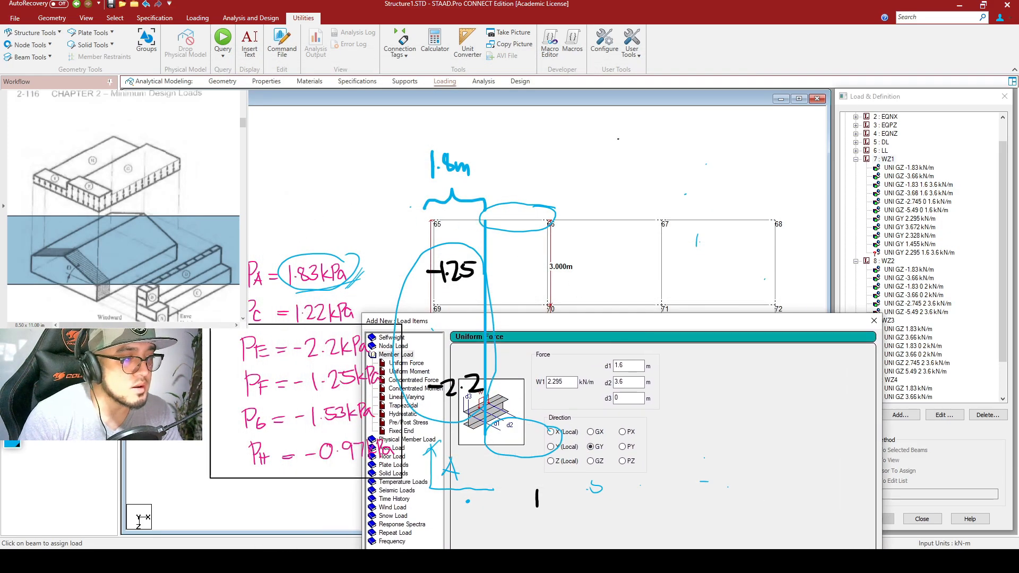
left_click_drag(480, 162, 523, 227)
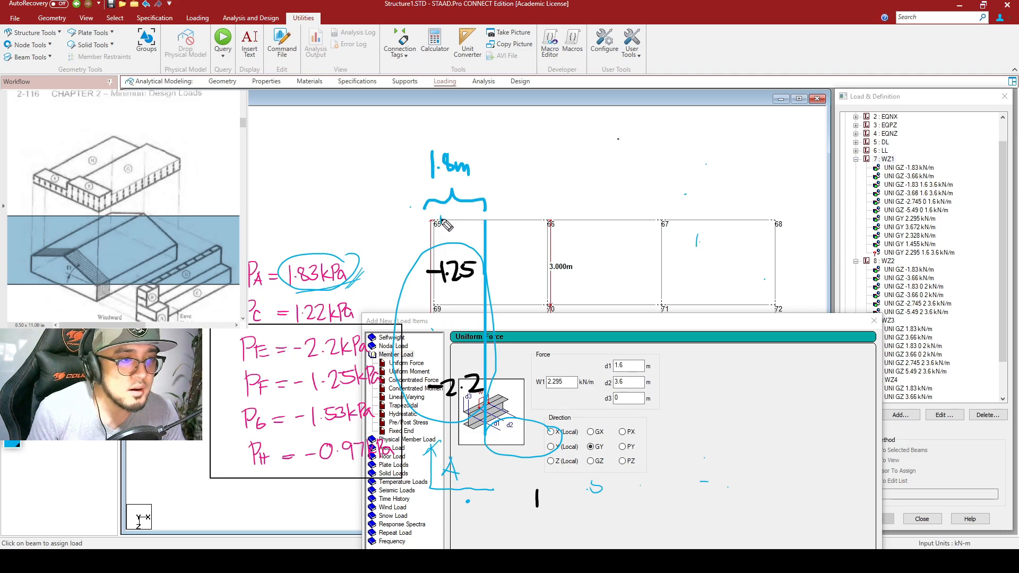
mouse_move(475, 219)
left_mouse_down()
mouse_move(484, 219)
mouse_move(454, 213)
mouse_move(464, 210)
mouse_move(443, 227)
mouse_move(557, 225)
left_mouse_up()
left_click(459, 209)
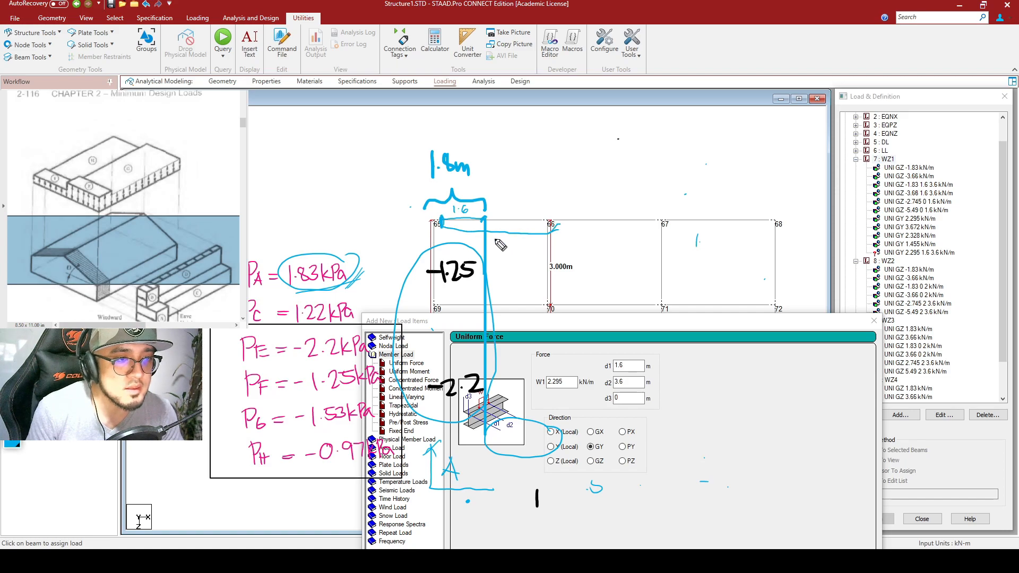
left_click_drag(492, 240, 510, 245)
left_click(502, 244)
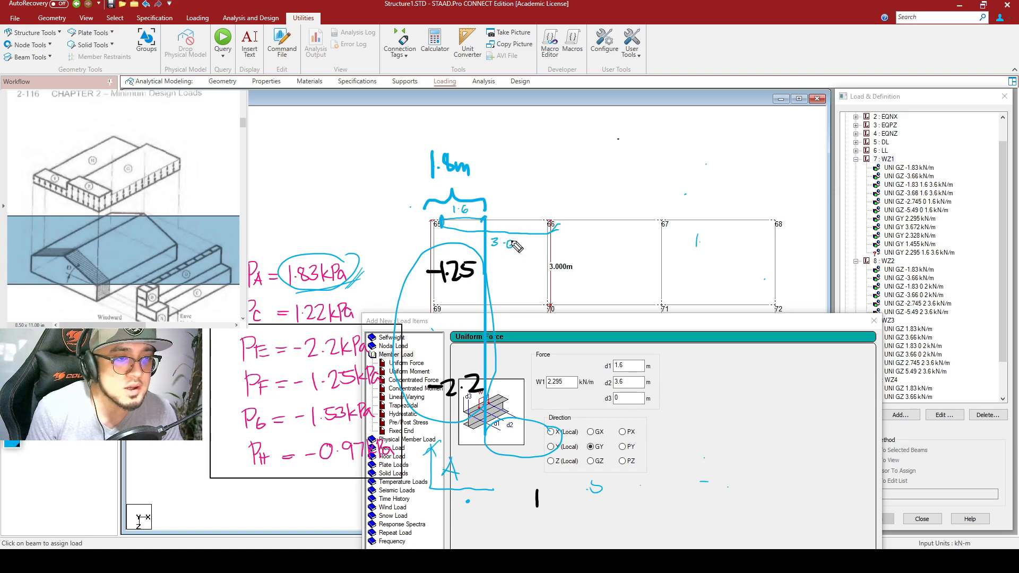
left_click_drag(539, 214, 537, 229)
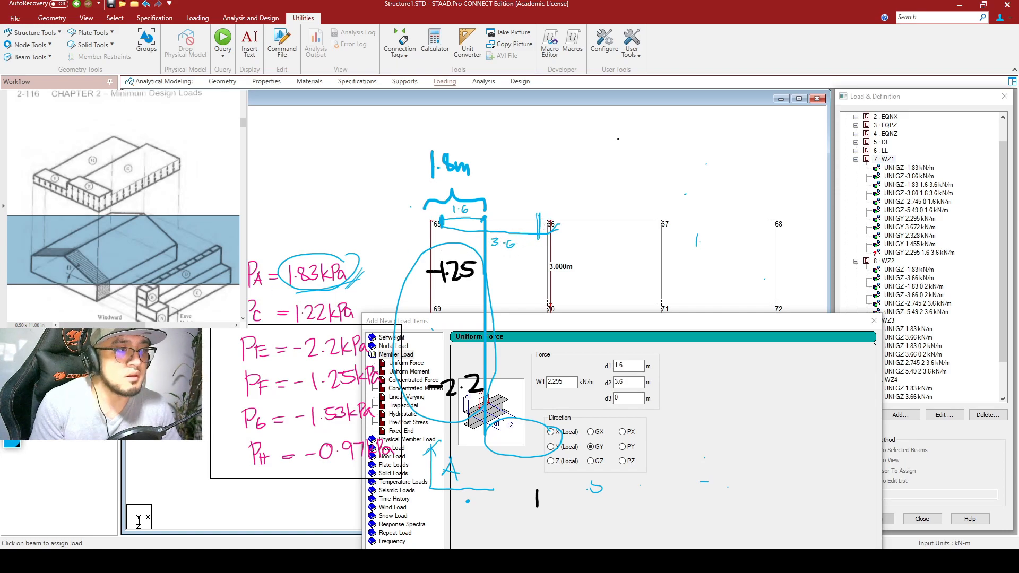
Step: Add GY uniform forces of 3.672, 2.328 and 1.455 kN/m to WZ1, each with d1 1.6 m and d2 3.6 m
left_click_drag(621, 329, 605, 128)
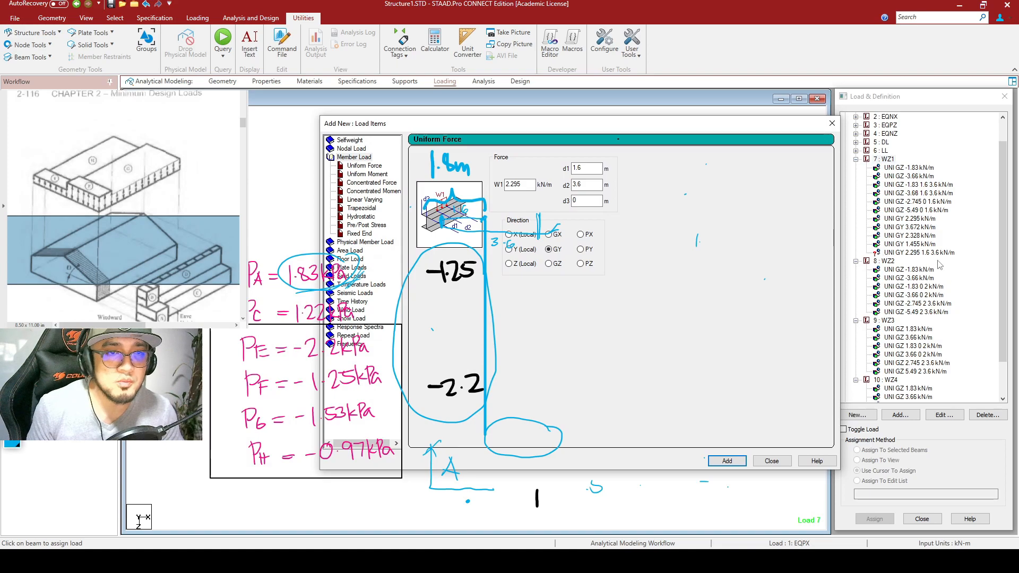
double_click(526, 185)
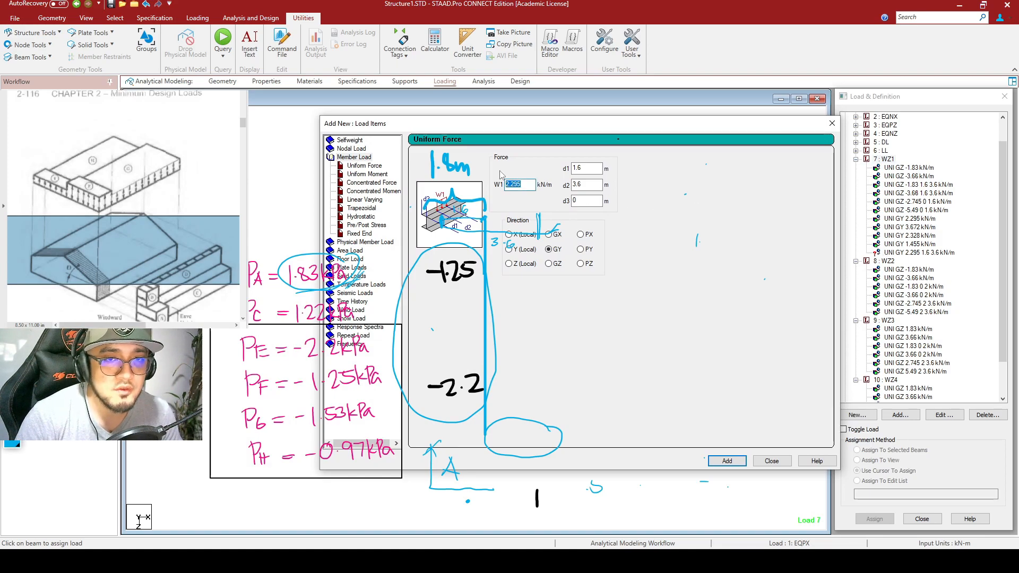
type("3.672")
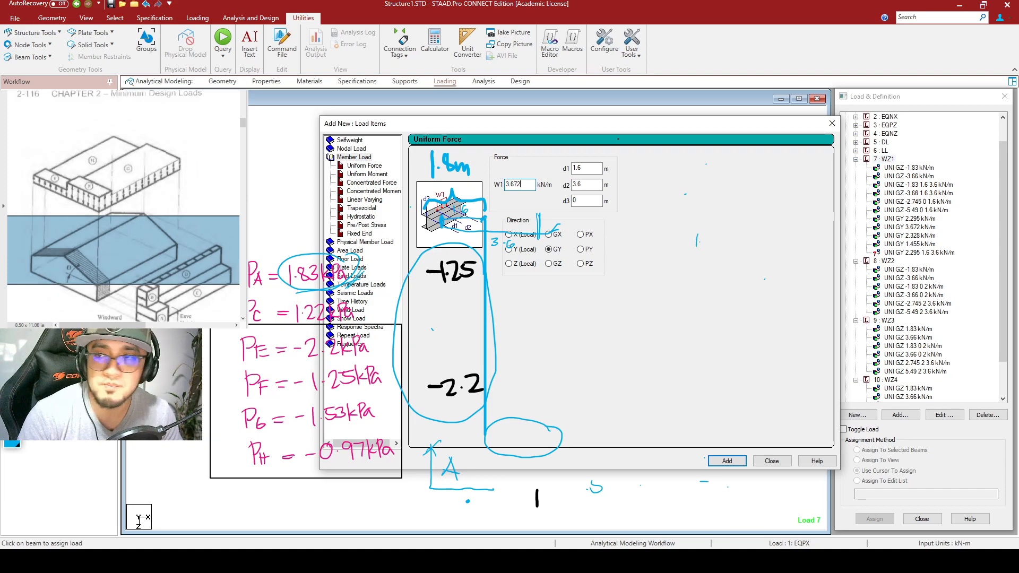
key("Return")
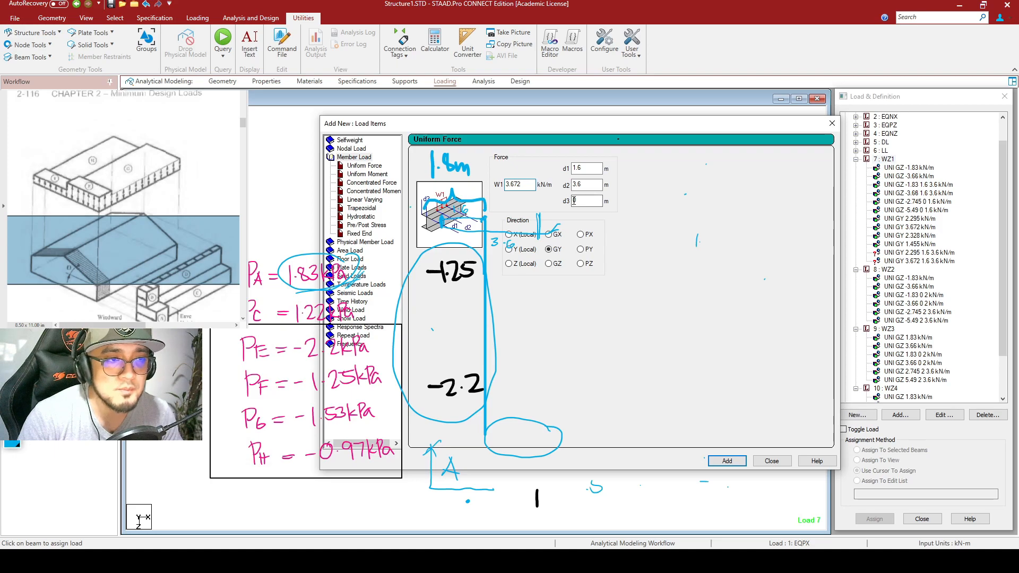
double_click(514, 184)
type("2.328")
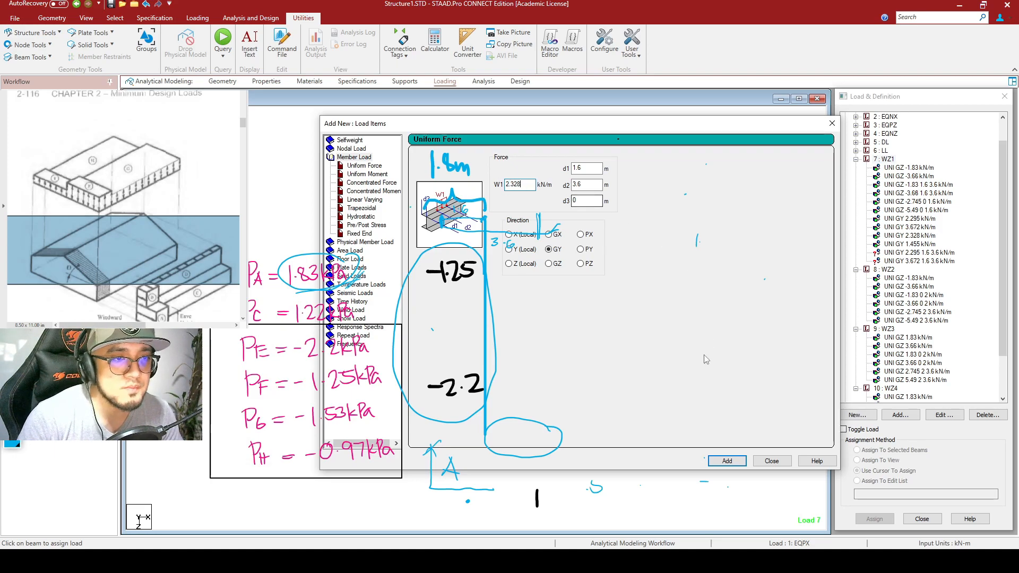
left_click(726, 462)
double_click(514, 184)
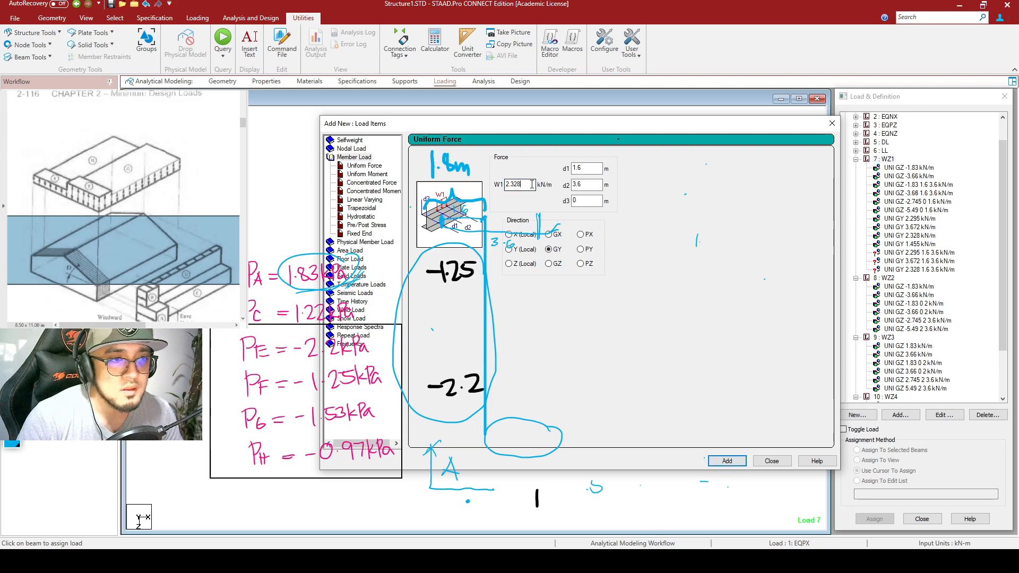
type("1.455")
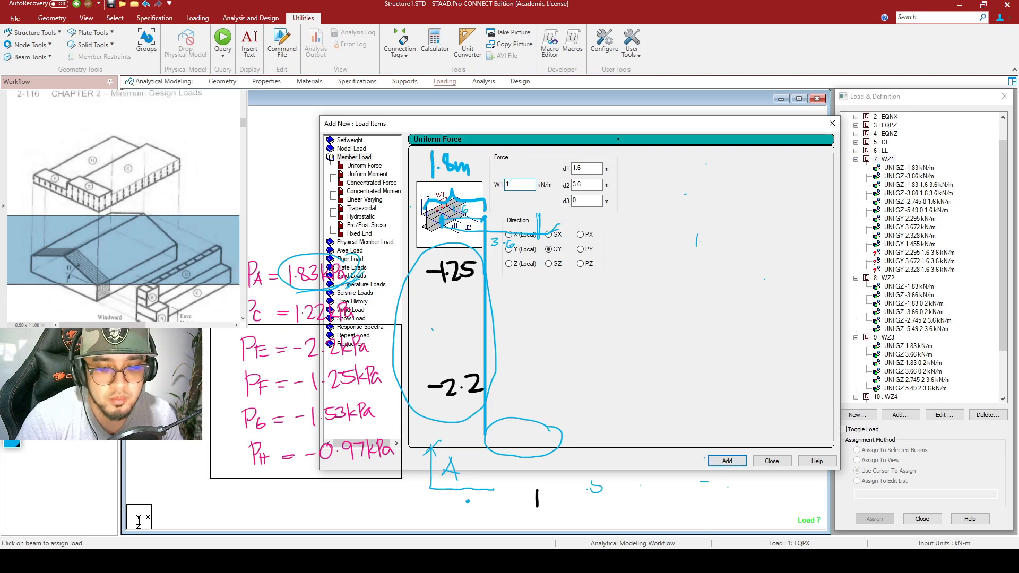
left_click(727, 462)
left_click(771, 461)
Step: Erase the handwritten zone pressures, distances and circles drawn over the roof plan
left_click(12, 345)
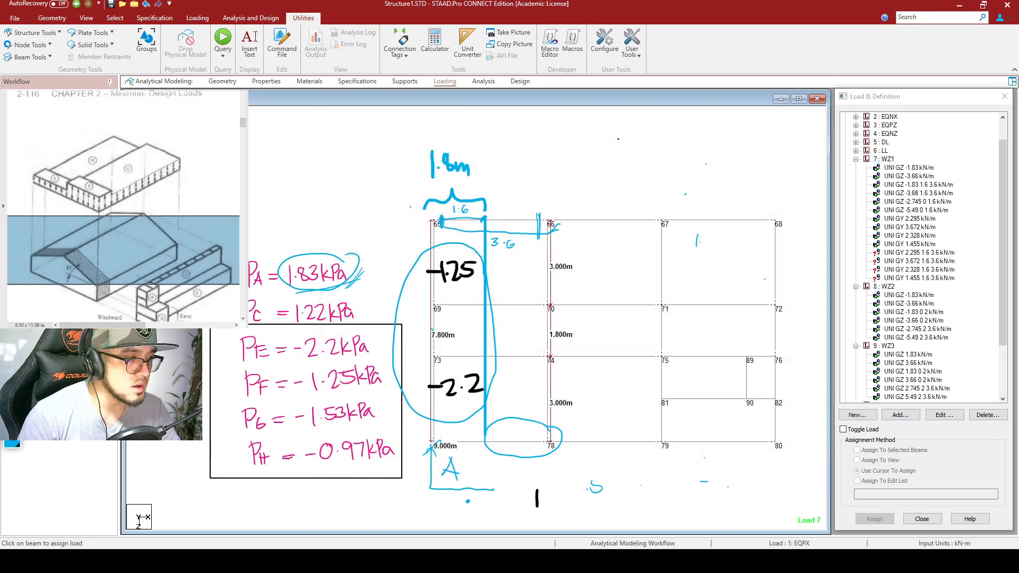
mouse_move(476, 134)
left_mouse_down()
mouse_move(519, 324)
mouse_move(553, 211)
mouse_move(441, 271)
mouse_move(412, 223)
mouse_move(505, 229)
mouse_move(471, 234)
mouse_move(458, 495)
mouse_move(443, 424)
mouse_move(629, 501)
mouse_move(708, 492)
left_mouse_up()
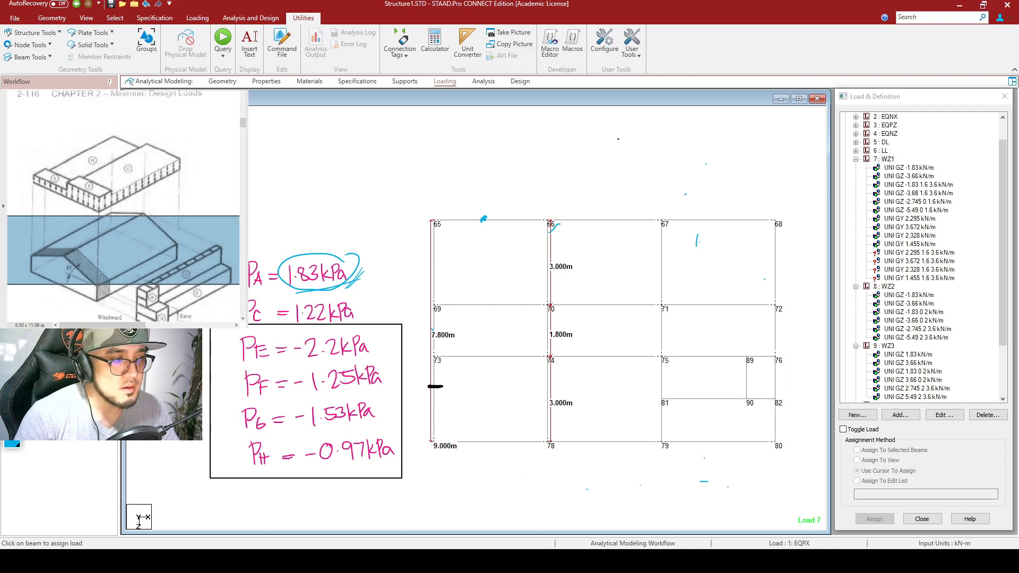
Step: Assign the GY 2.295 kN/m load acting from 1.6 to 3.6 m to beam 143 ending at node 78
left_click(934, 253)
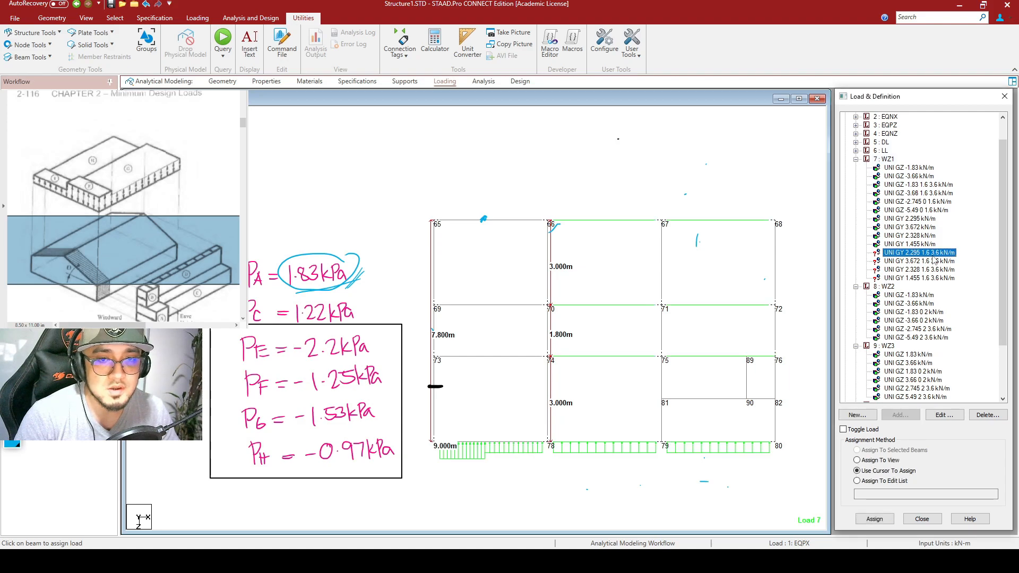
left_click(874, 519)
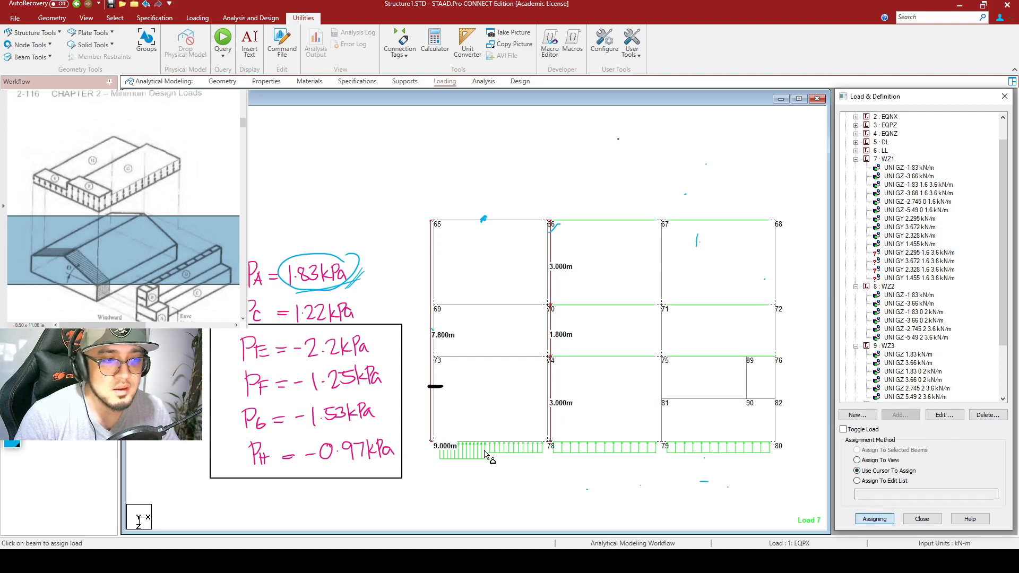
left_click(510, 449)
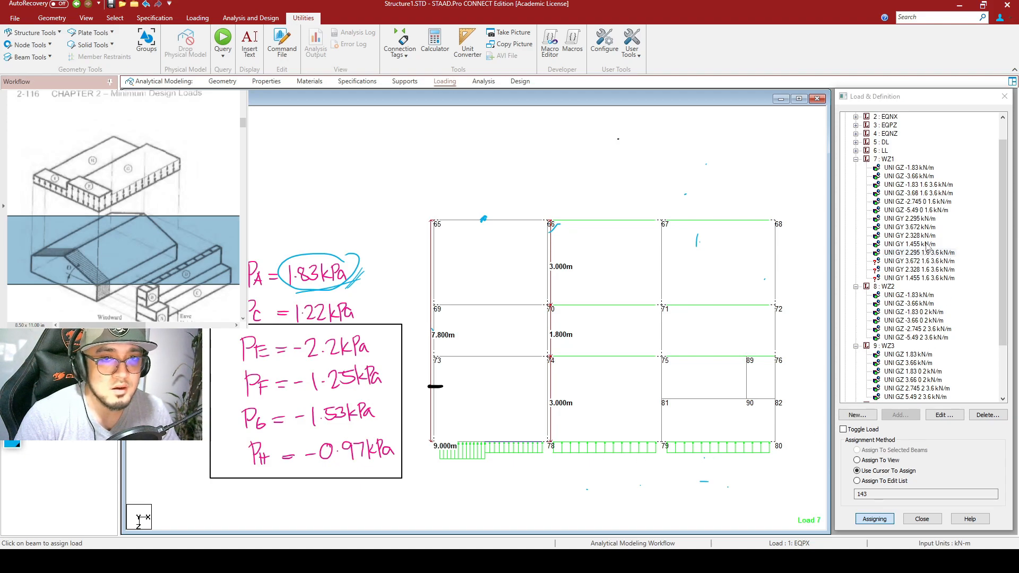
Step: Assign GY 1.455 kN/m to the beam between nodes 73 and 74, and GY 3.672 kN/m (1.6 to 3.6 m) to the beam between nodes 69 and 70
left_click(520, 356)
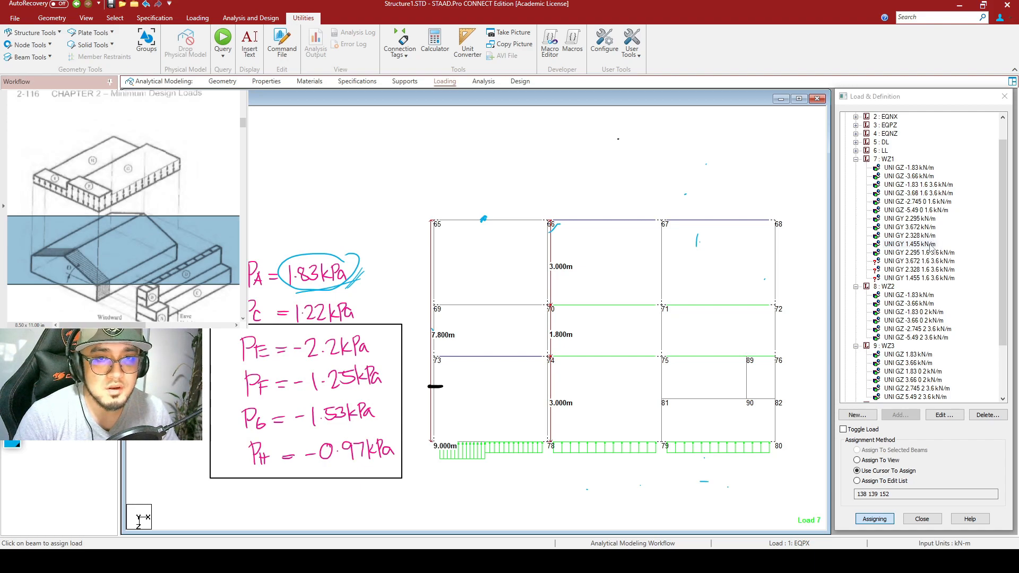
left_click(924, 263)
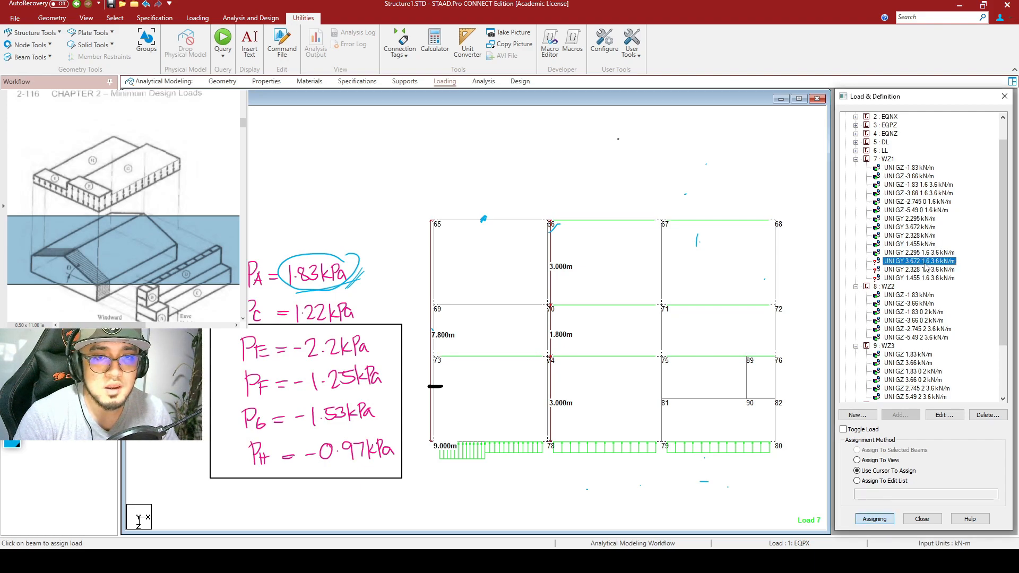
left_click(515, 310)
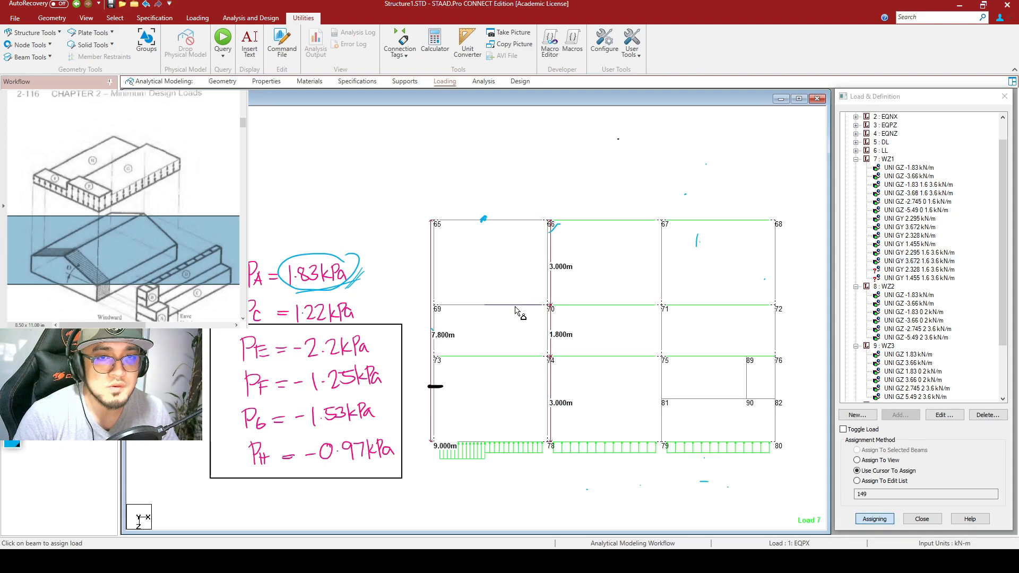
Step: Assign GY 1.455 kN/m (1.6 to 3.6 m) to the beam between nodes 65 and 66 and show the whole structure in isometric view
left_click(930, 278)
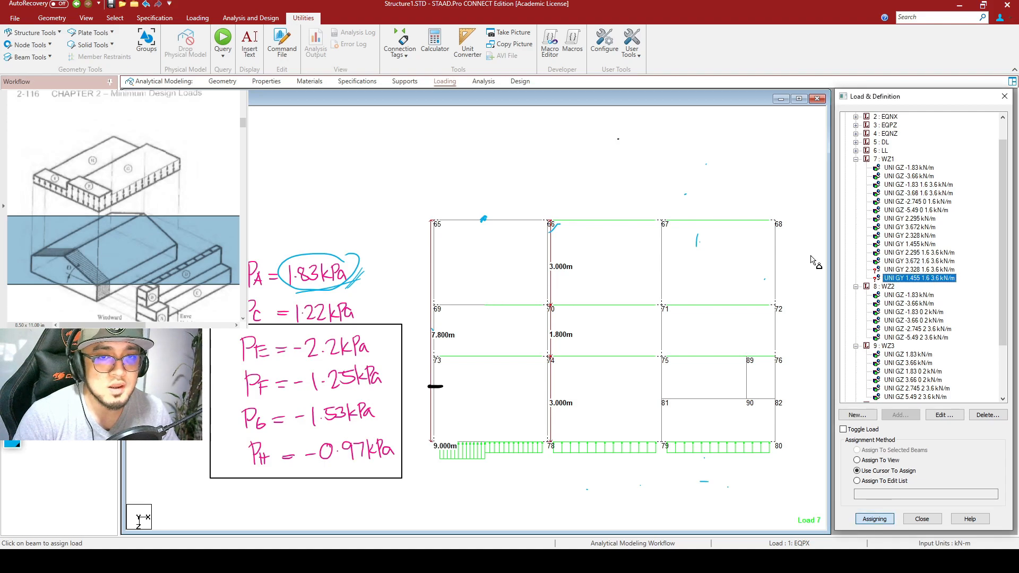
left_click(508, 223)
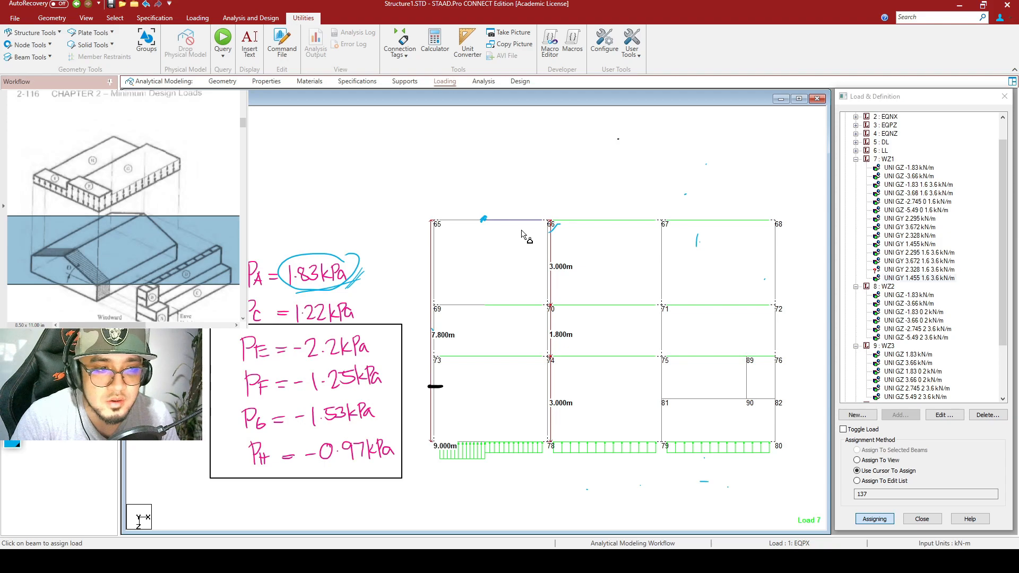
left_click(86, 17)
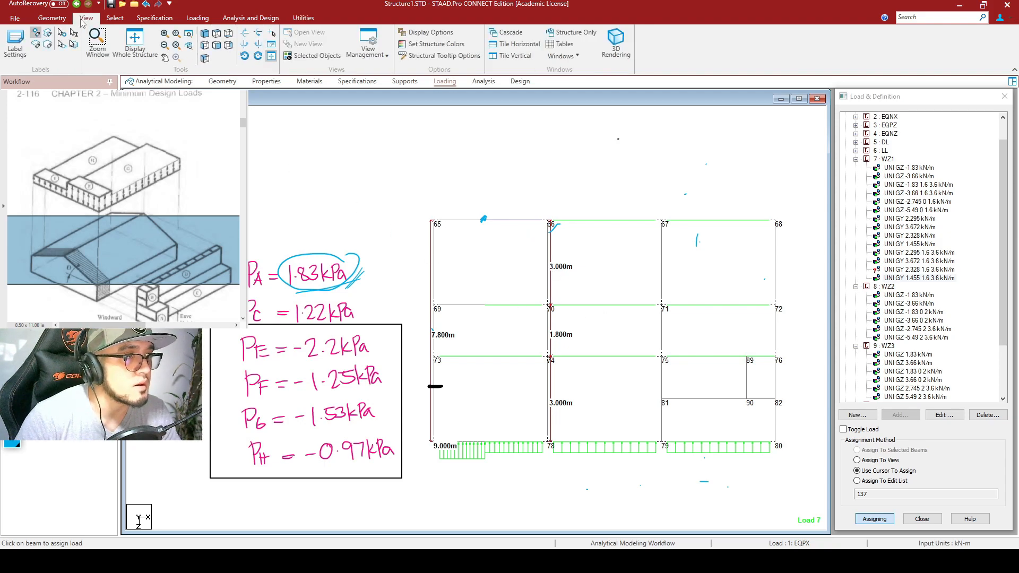
left_click(228, 33)
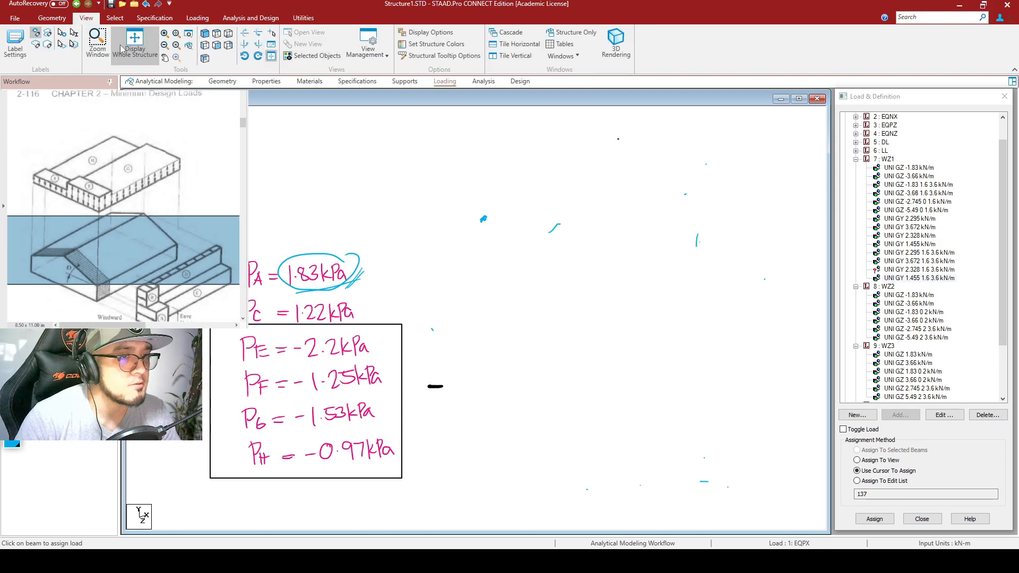
scroll(575, 252, "up", 5)
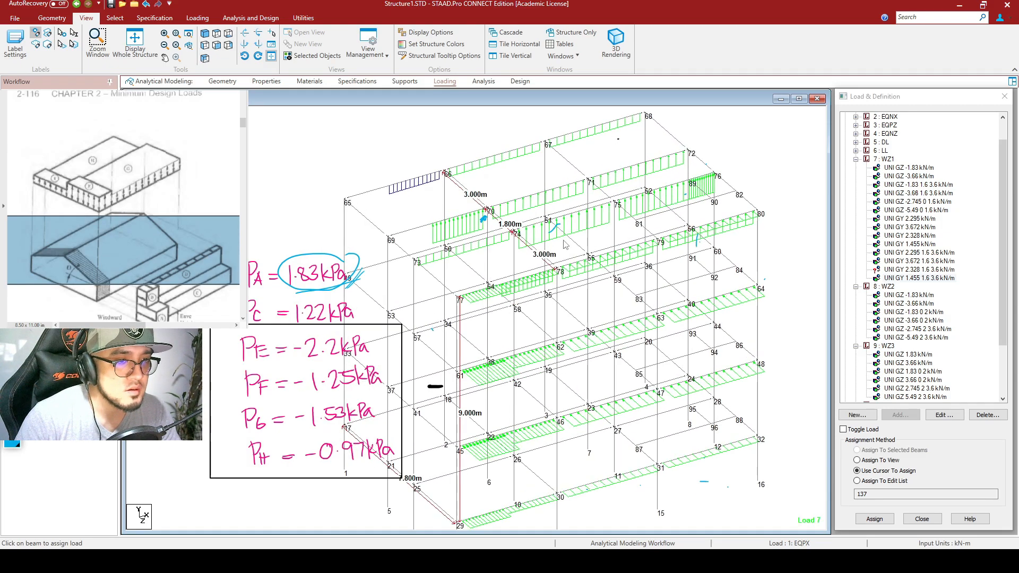
scroll(542, 290, "down", 3)
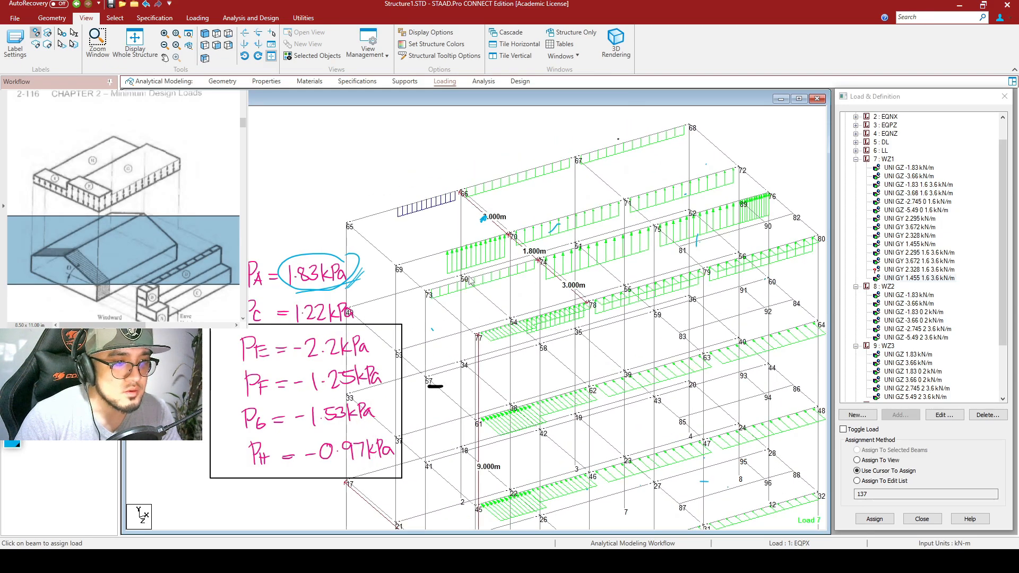
Step: Assign the GY 3.672 kN/m load acting from 1.6 to 3.6 m to beam 152 between nodes 73 and 74
left_click(921, 270)
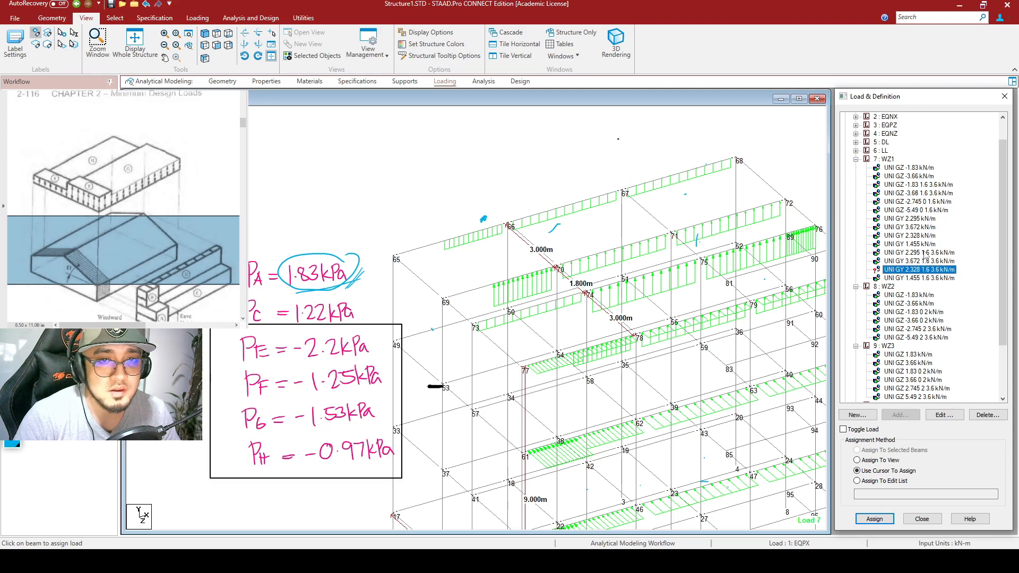
left_click(926, 253)
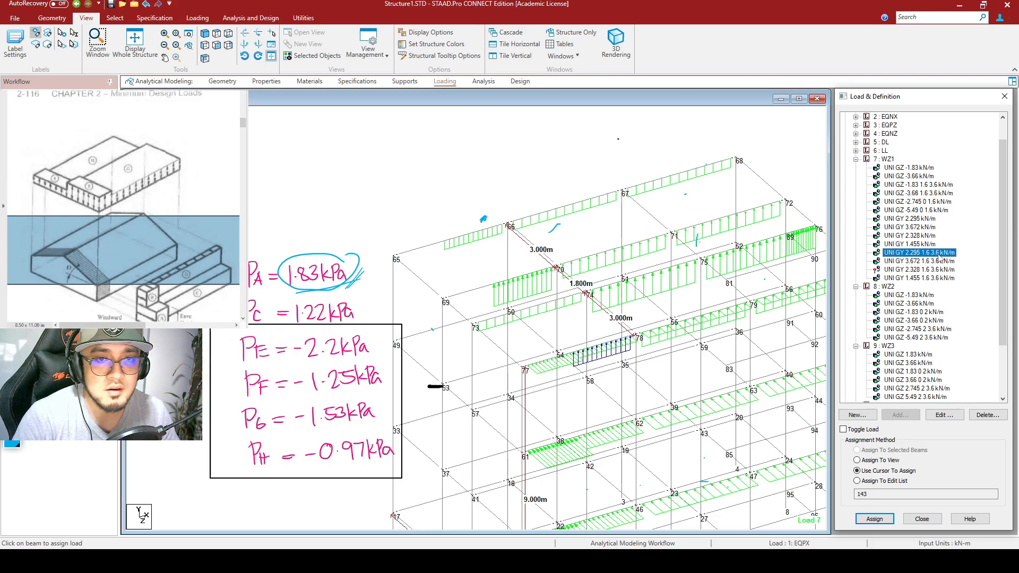
left_click(936, 262)
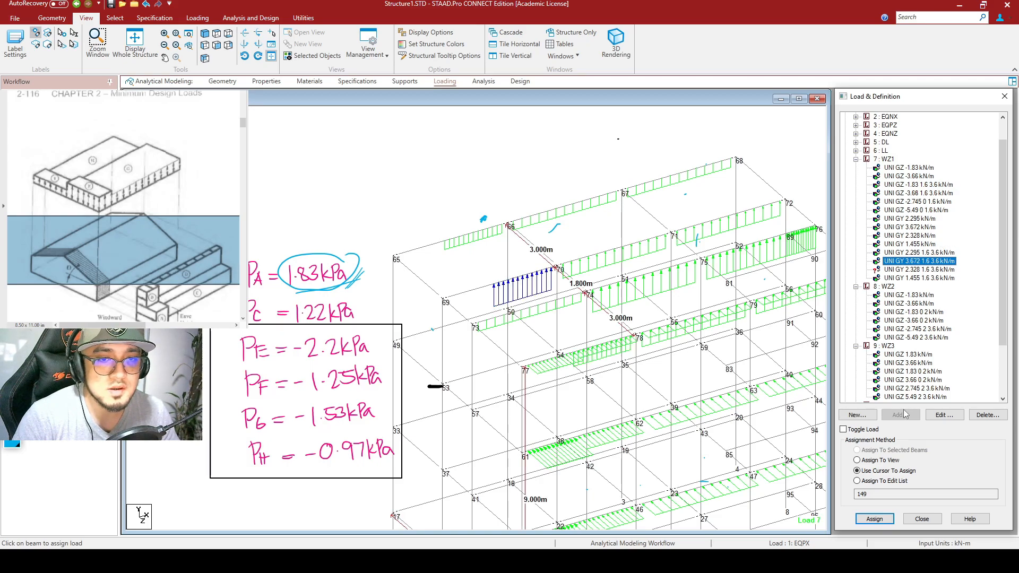
left_click(874, 519)
left_click(873, 471)
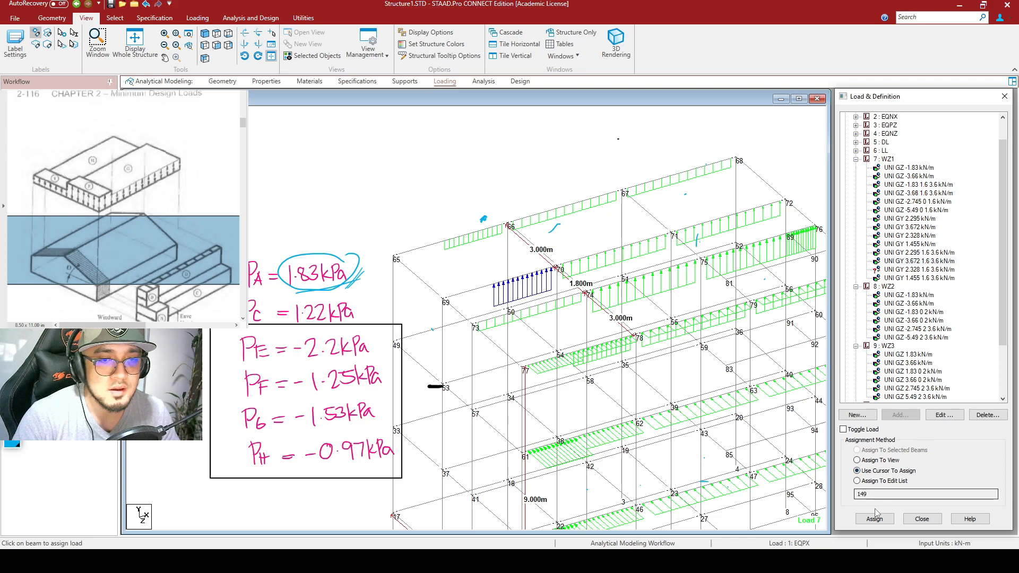
double_click(863, 492)
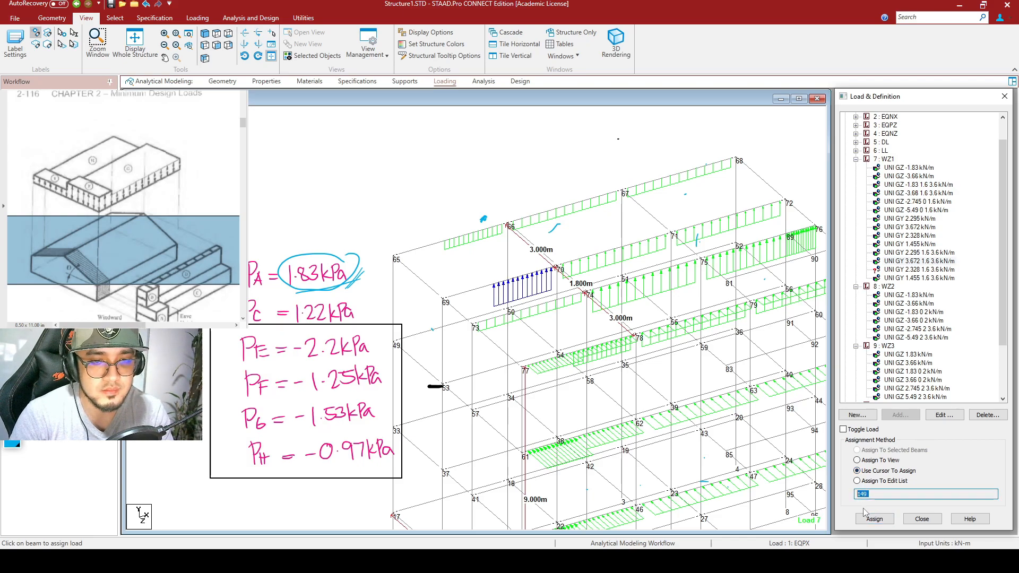
left_click(867, 522)
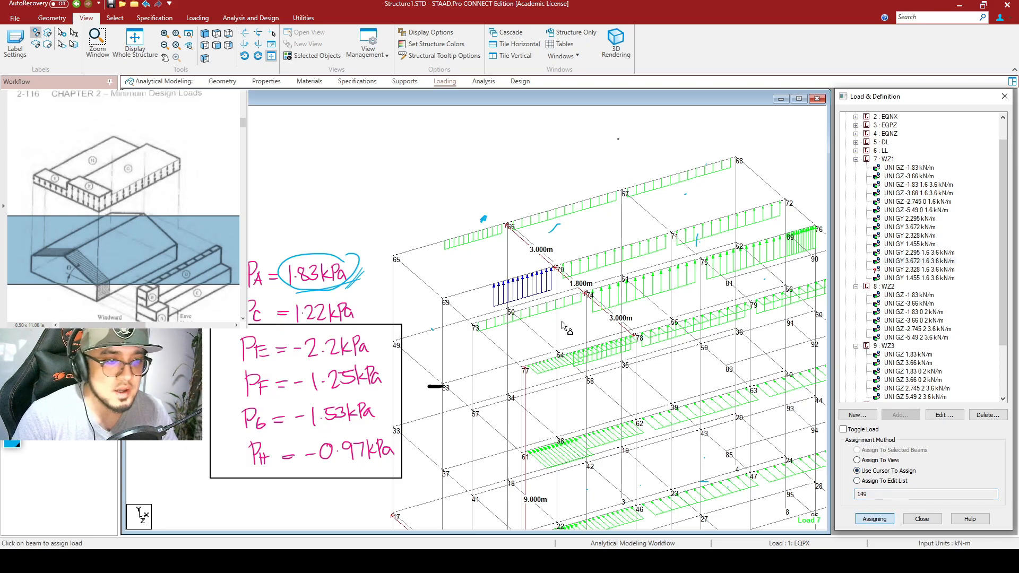
left_click(547, 308)
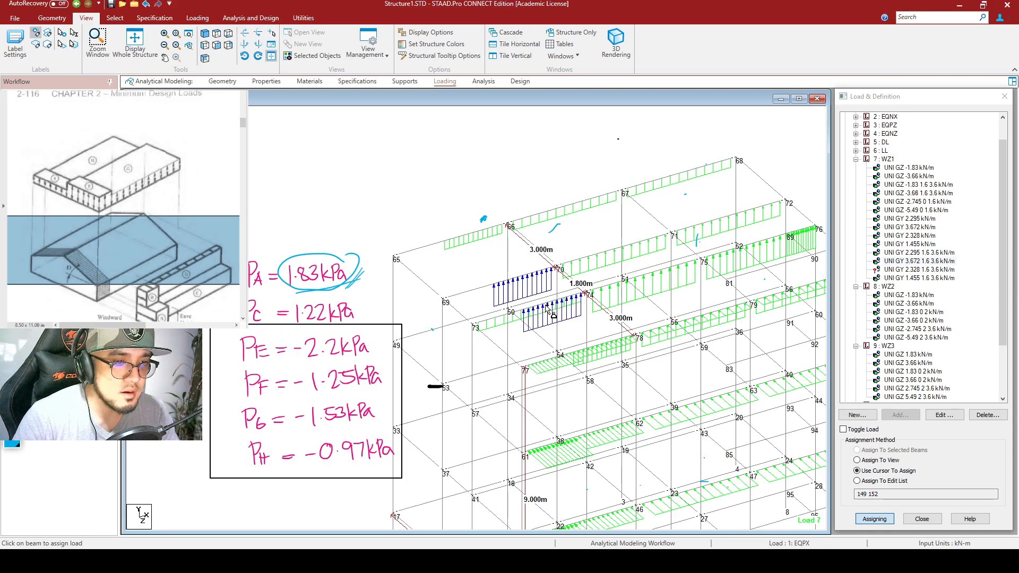
Step: Assign the GY 2.328 kN/m load acting from 1.6 to 3.6 m to beam 149 and check its definition
left_click(915, 271)
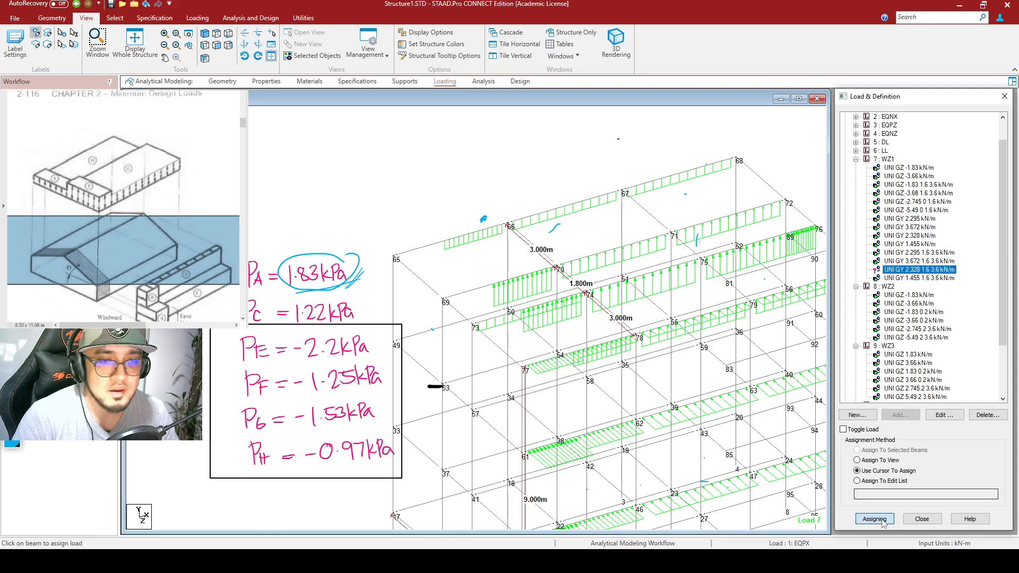
left_click(476, 293)
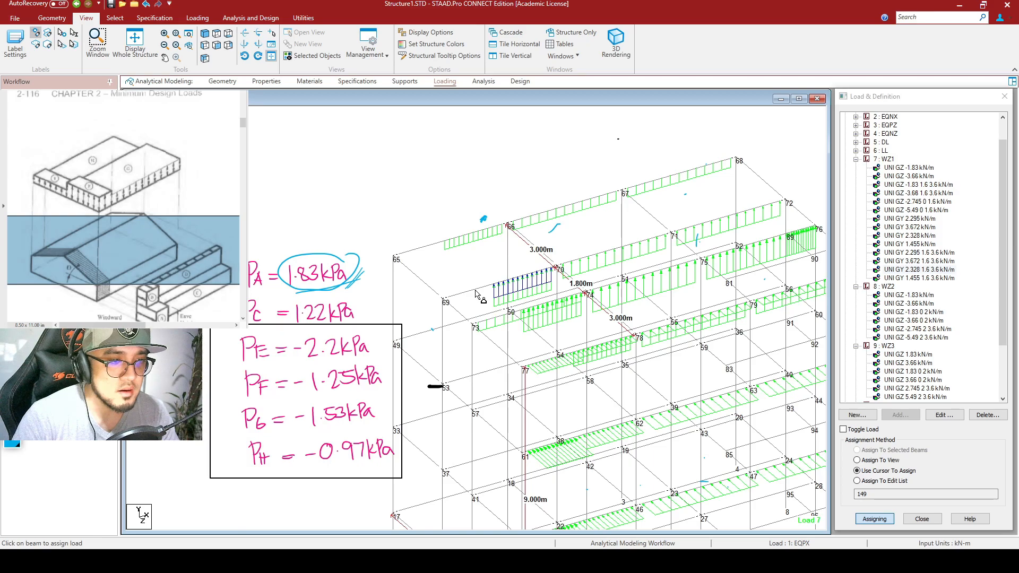
left_click(921, 278)
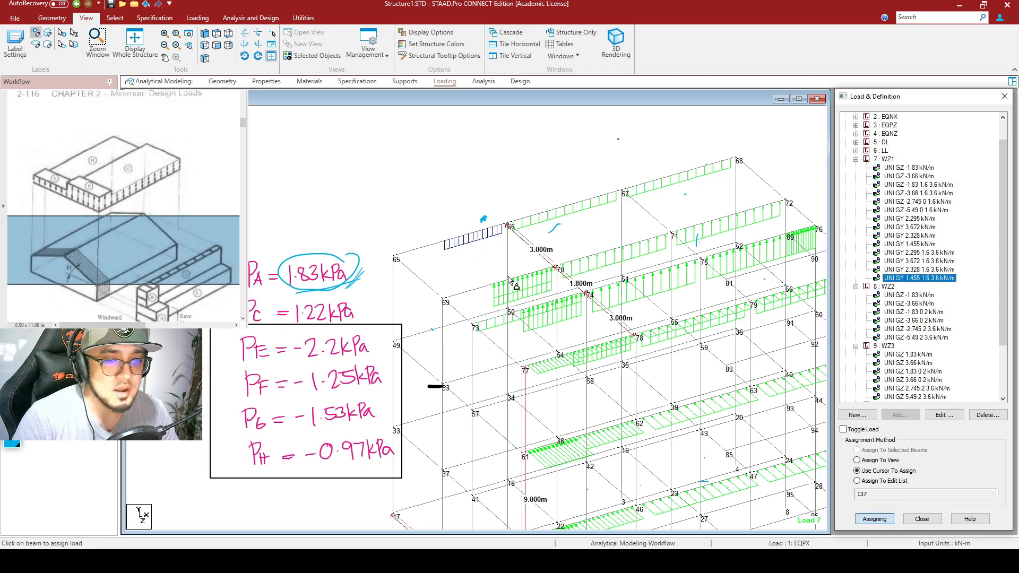
double_click(909, 270)
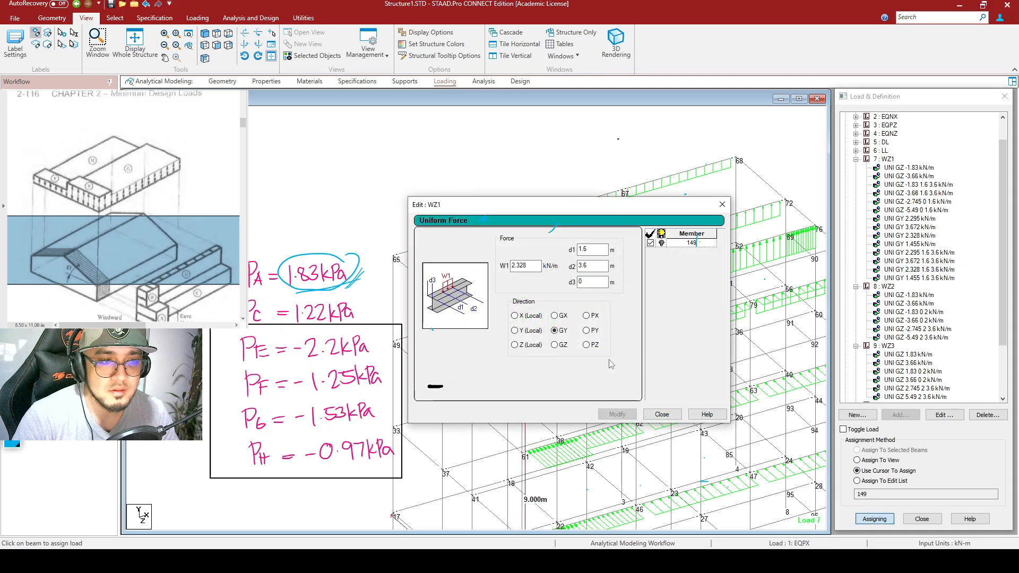
left_click(662, 414)
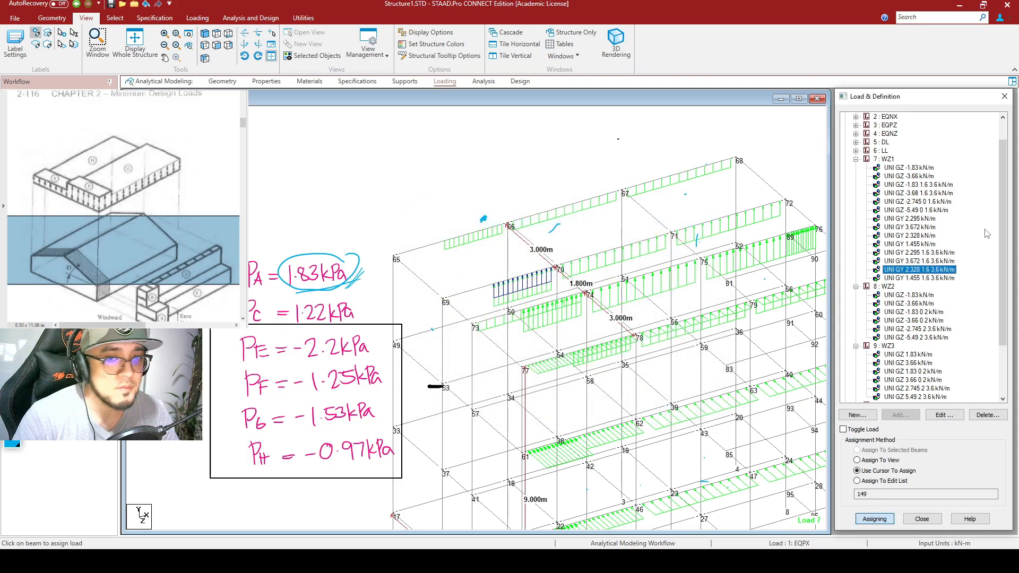
Step: Remove beam 149 from the assignment list of the GY 3.672 kN/m load acting from 1.6 to 3.6 m, keeping beam 152
left_click(928, 262)
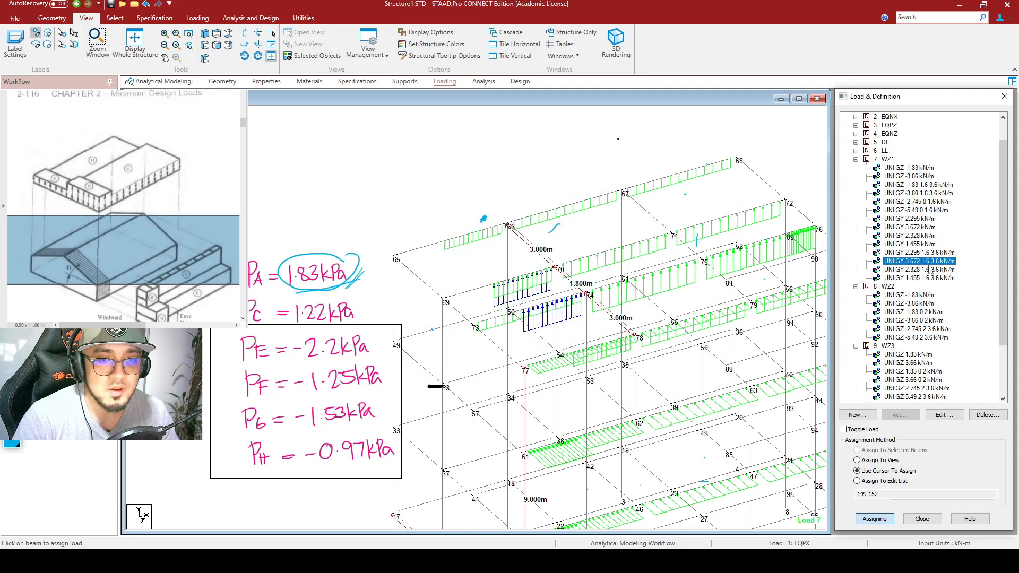
left_click(865, 481)
left_click(857, 494)
key("Delete")
key("Delete")
key("Delete")
key("Delete")
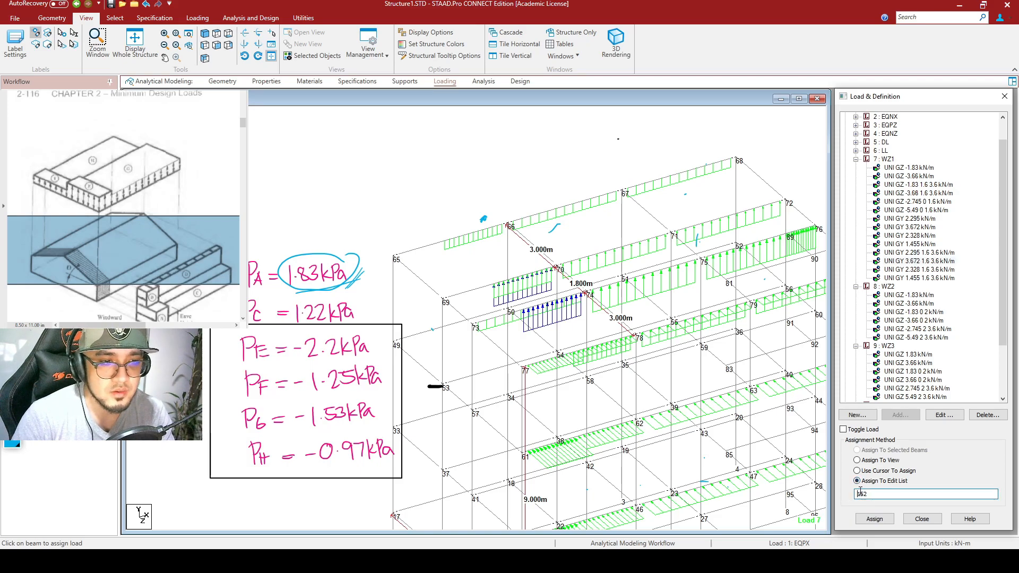
left_click(874, 519)
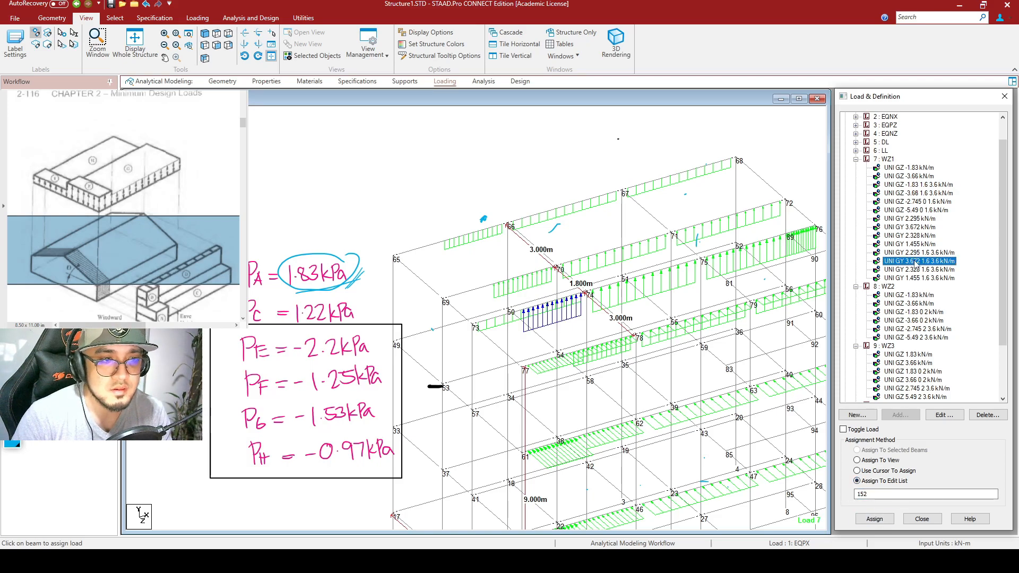
Step: Check the beam numbers and properties of the roof beams between nodes 77 and 78 and between nodes 73 and 74
left_click(916, 253)
double_click(578, 356)
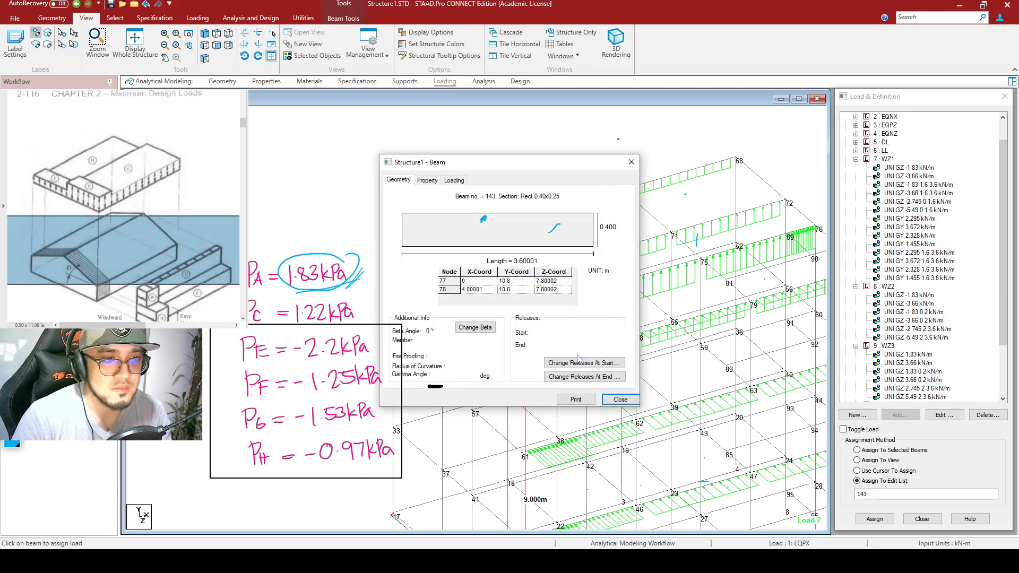
left_click(627, 400)
double_click(533, 309)
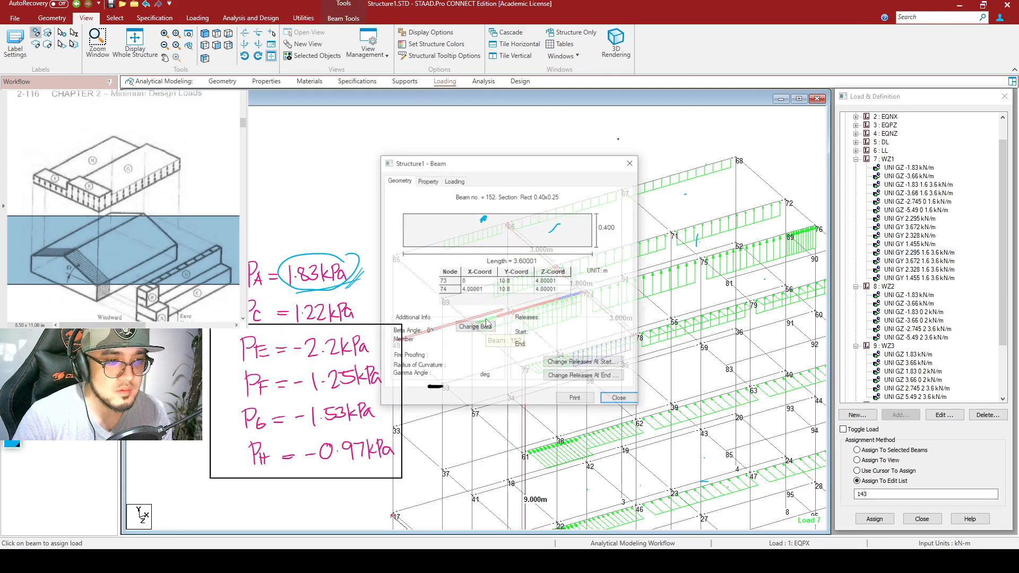
left_click(632, 402)
left_click(633, 402)
double_click(537, 307)
left_click(620, 400)
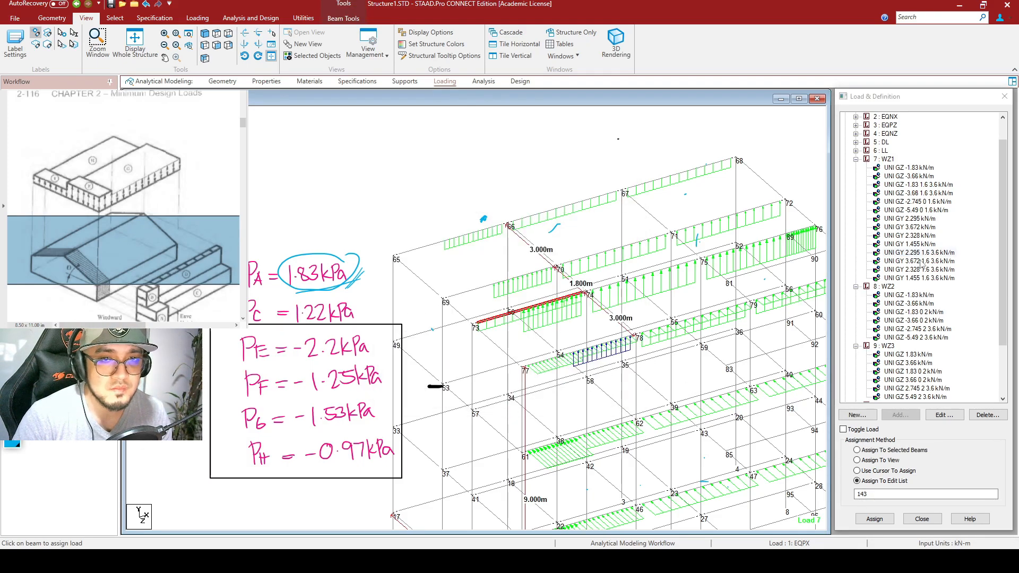
Step: Remove beam 152 from the assignment list of the full-length GY 1.455 kN/m load in WZ1, keeping beams 138 and 139
left_click(916, 245)
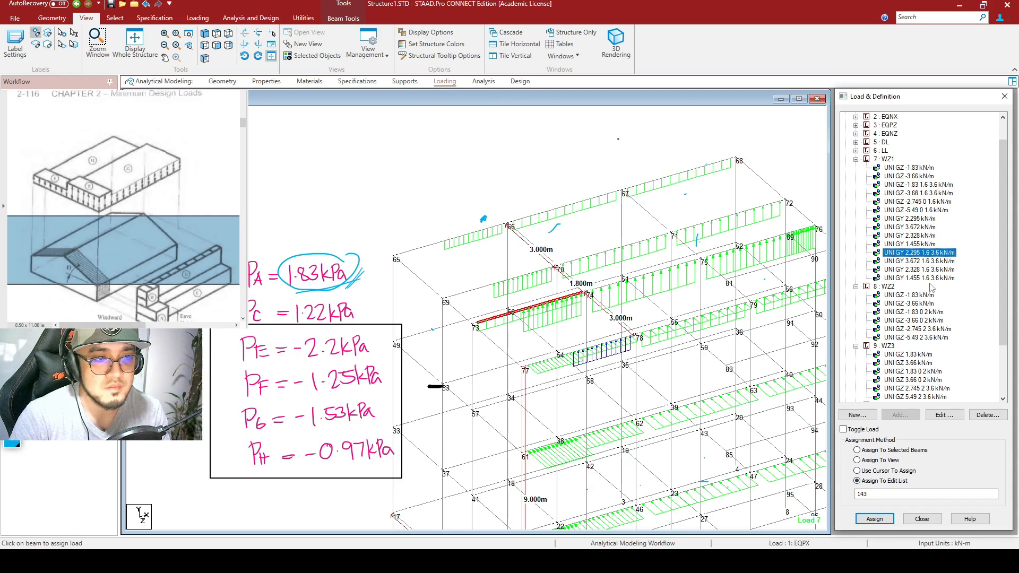
double_click(883, 495)
key("BackSpace")
left_click(882, 520)
Step: Examine the WZ1 loads assigned across the roof beams in the 3D model
left_click(539, 266)
scroll(539, 266, "down", 1)
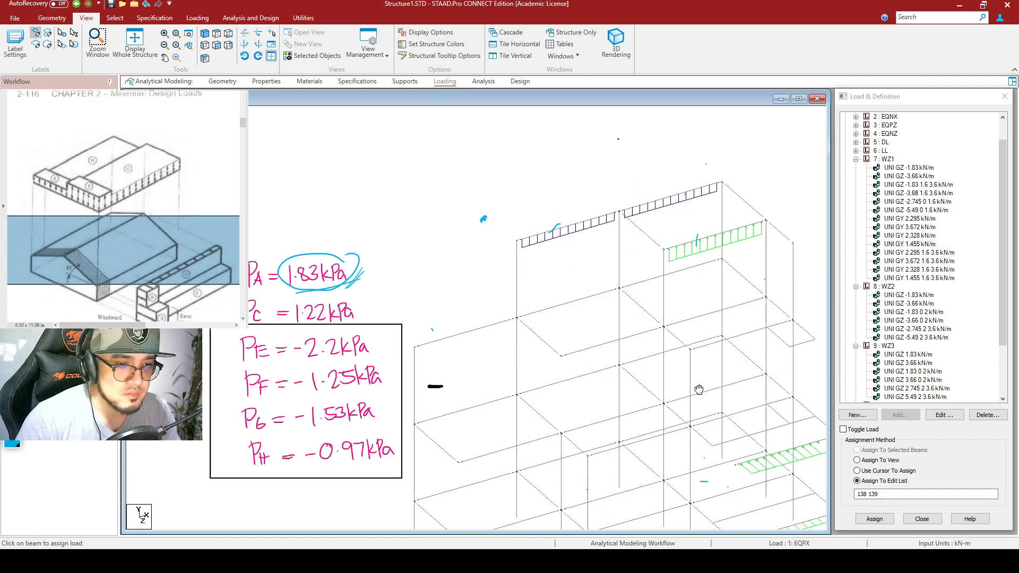
middle_click_drag(699, 389, 654, 372)
scroll(535, 294, "down", 1)
scroll(532, 292, "up", 1)
middle_click_drag(491, 313, 481, 293)
middle_click_drag(552, 250, 604, 226)
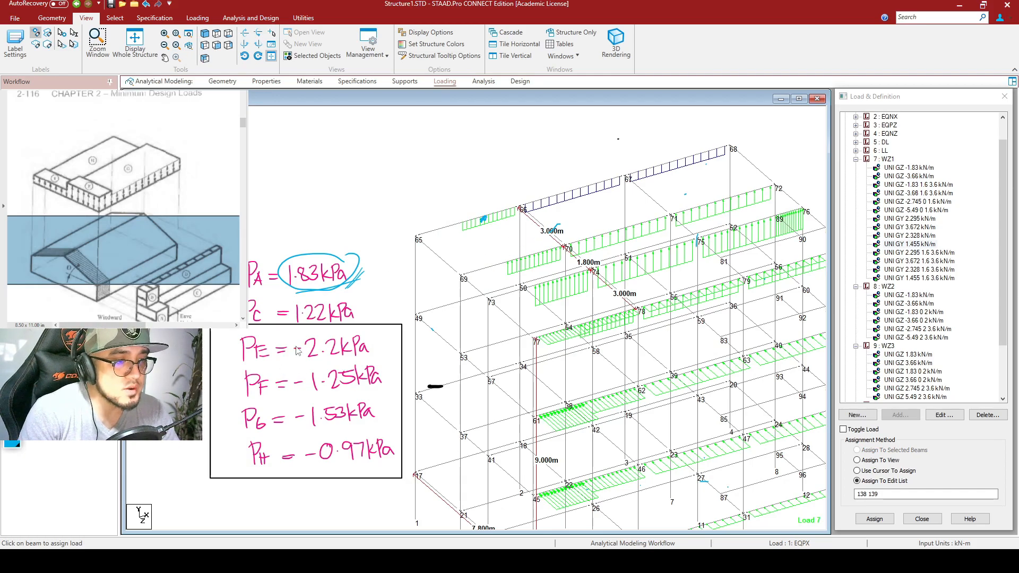
scroll(625, 382, "down", 2)
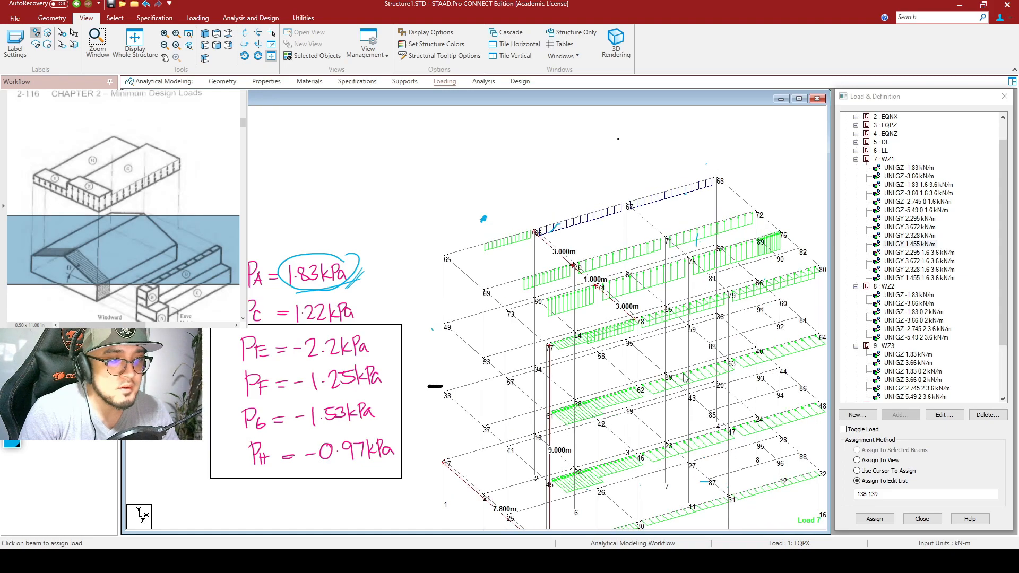
middle_click_drag(684, 379, 642, 347)
Step: Isolate the roof-level beams, display them in plan view and clear the selection
left_click(216, 44)
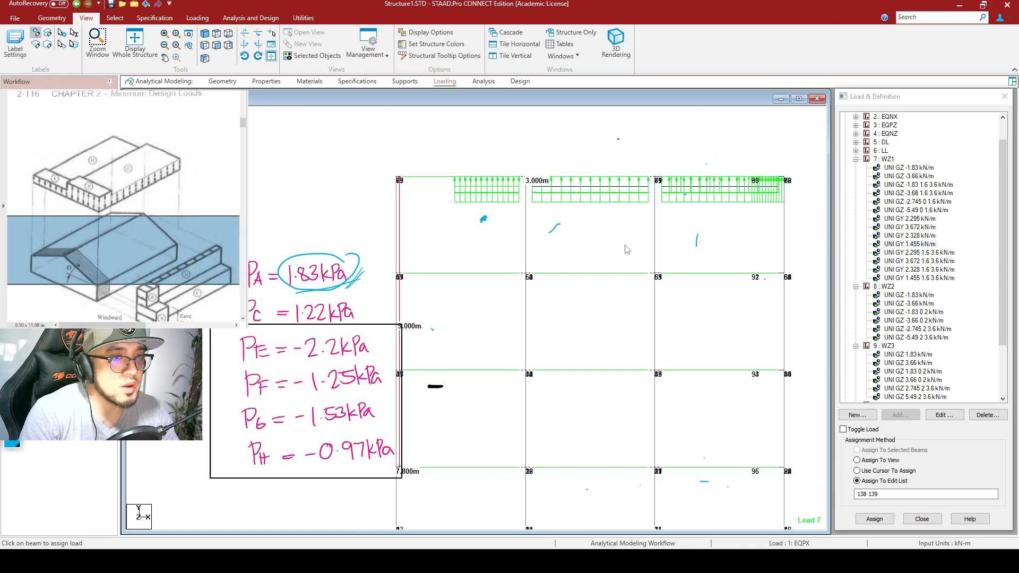
left_click_drag(791, 168, 402, 221)
left_click(313, 56)
left_click(204, 33)
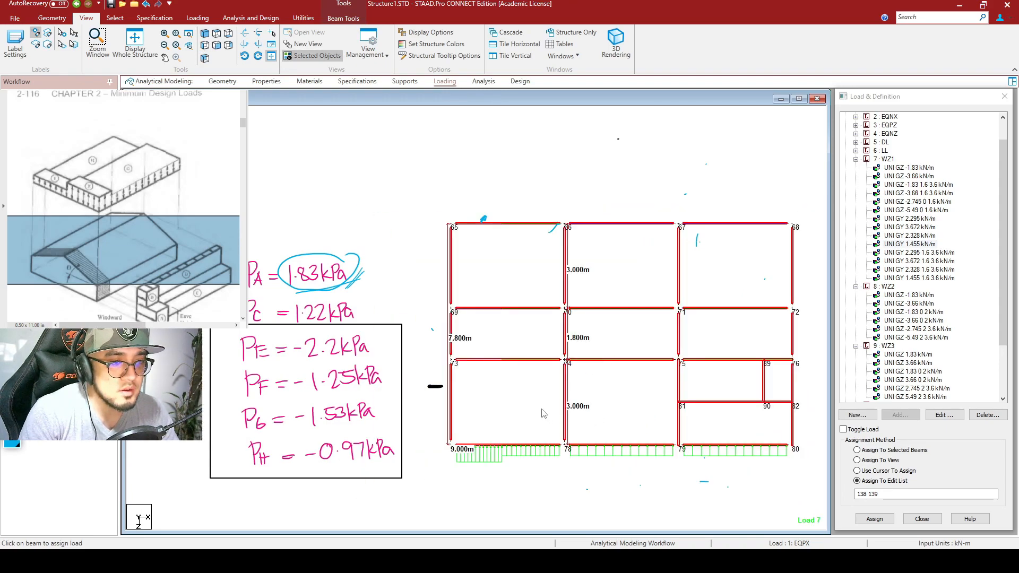
left_click(496, 247)
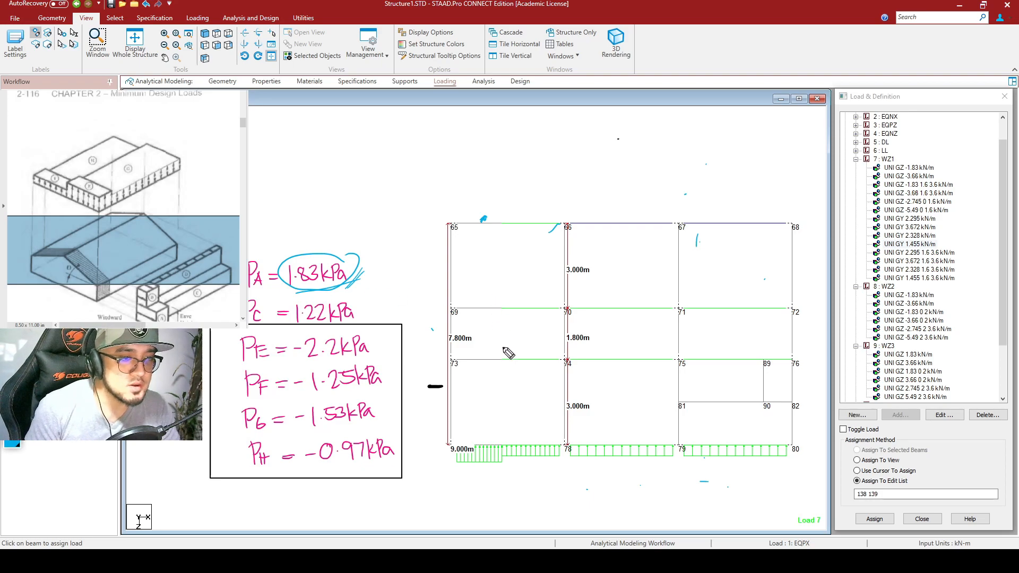
left_click_drag(497, 321, 511, 405)
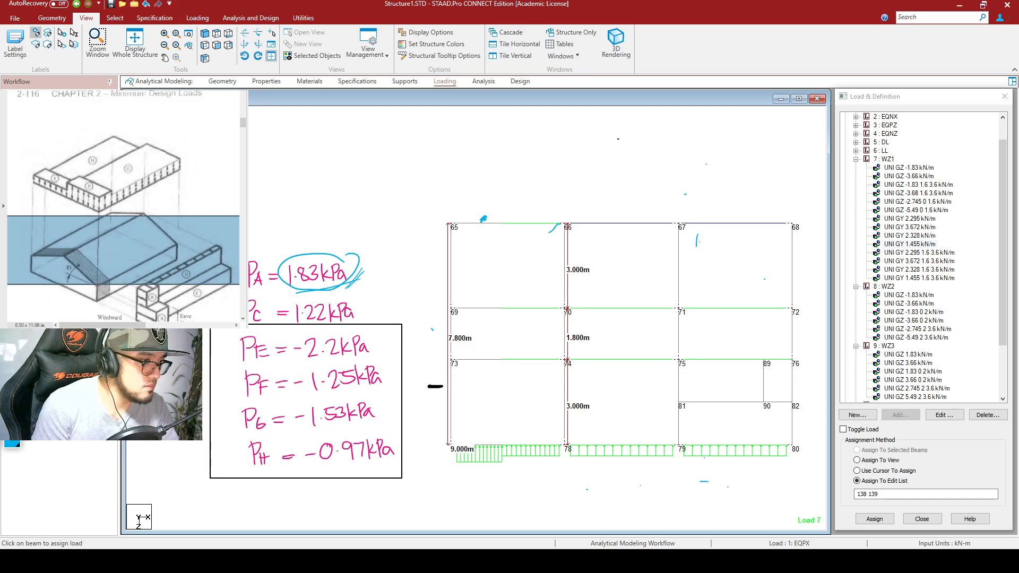
Step: Sketch the wind zone boundaries over the first roof bay and label the upper zone F and the lower zone E
mouse_move(502, 226)
left_mouse_down()
mouse_move(511, 422)
mouse_move(504, 448)
mouse_move(494, 441)
left_mouse_up()
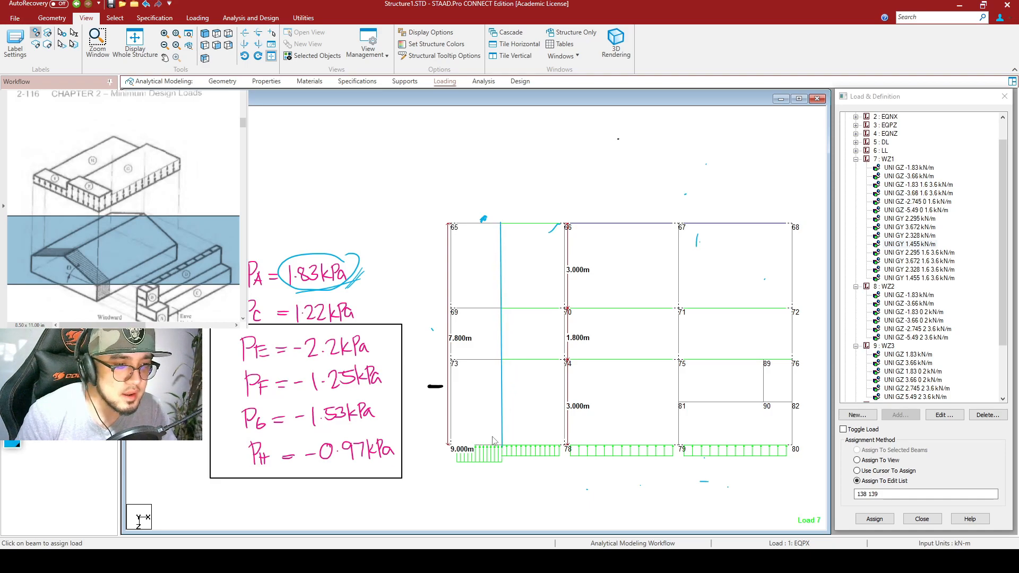
left_click_drag(500, 330, 505, 334)
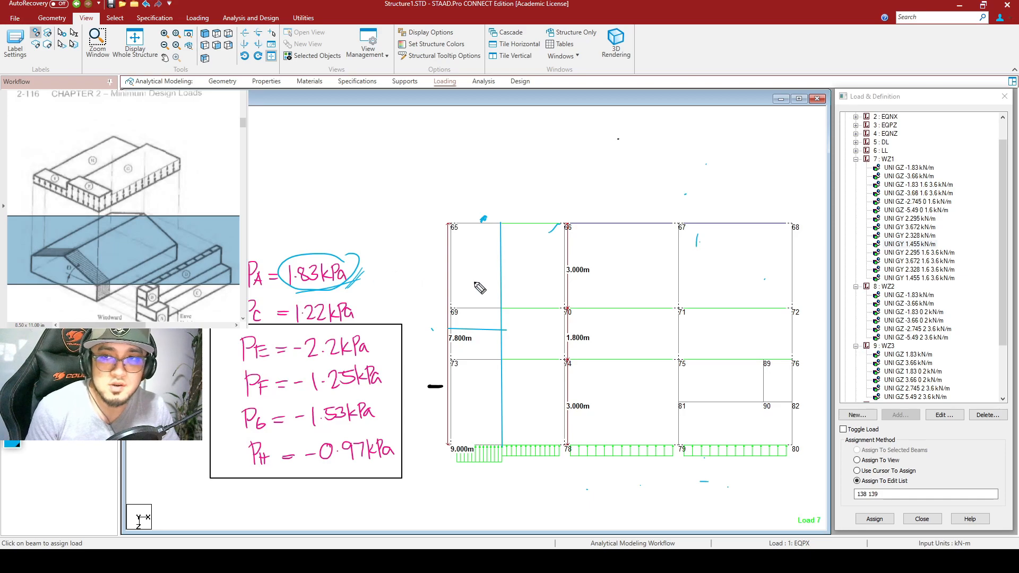
mouse_move(470, 381)
left_mouse_down()
mouse_move(471, 397)
mouse_move(467, 389)
left_mouse_up()
left_click_drag(482, 254, 466, 276)
left_click_drag(466, 264, 481, 262)
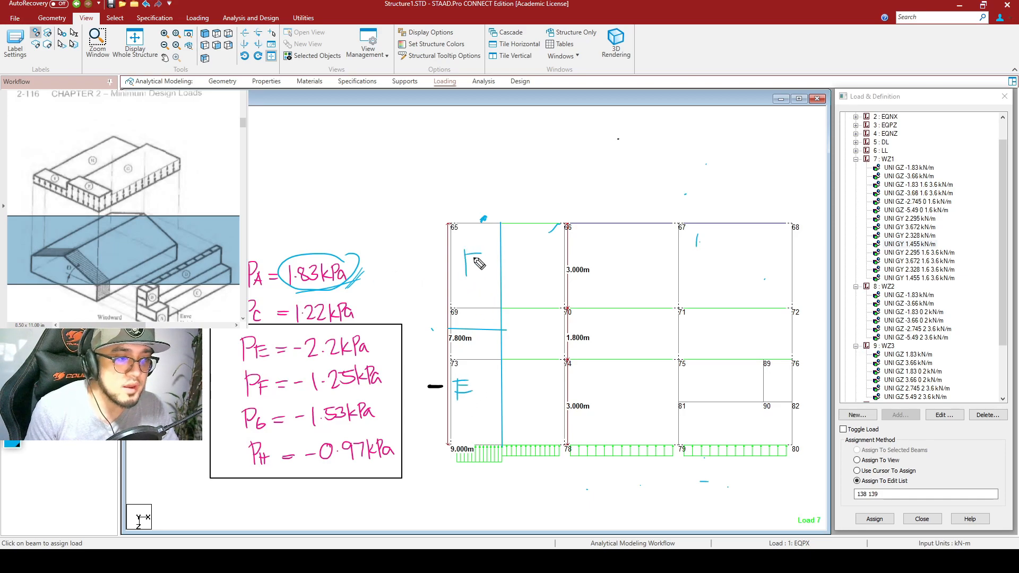
Step: Circle the PE and PF pressures and write the load expression -2.2(1.5) for the zone E edge beam beside node 78
mouse_move(378, 334)
left_mouse_down()
mouse_move(305, 372)
mouse_move(372, 404)
mouse_move(387, 362)
left_mouse_up()
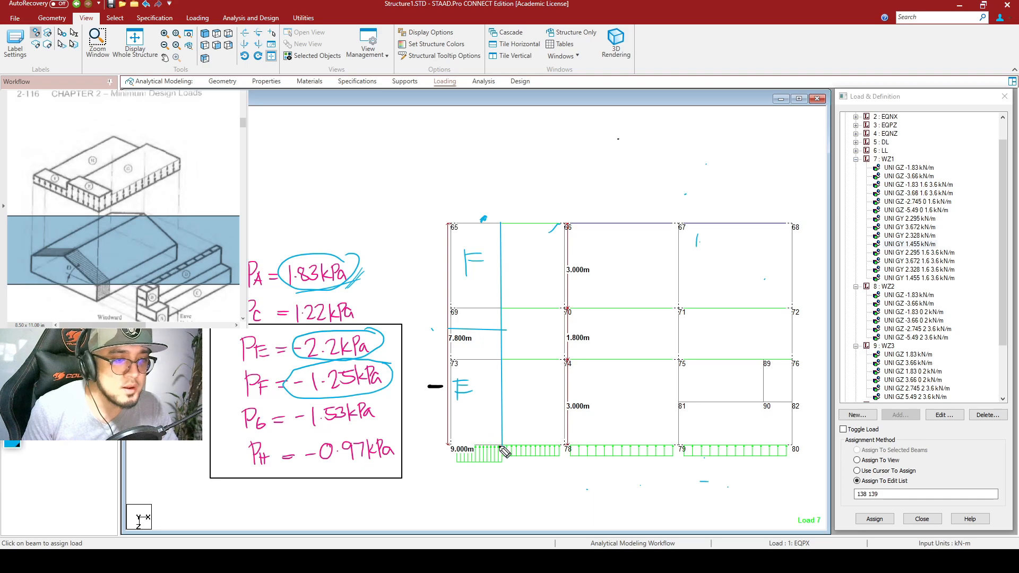
mouse_move(502, 444)
left_mouse_down()
mouse_move(447, 449)
mouse_move(498, 443)
mouse_move(489, 495)
mouse_move(509, 486)
mouse_move(565, 507)
left_mouse_up()
left_click(529, 499)
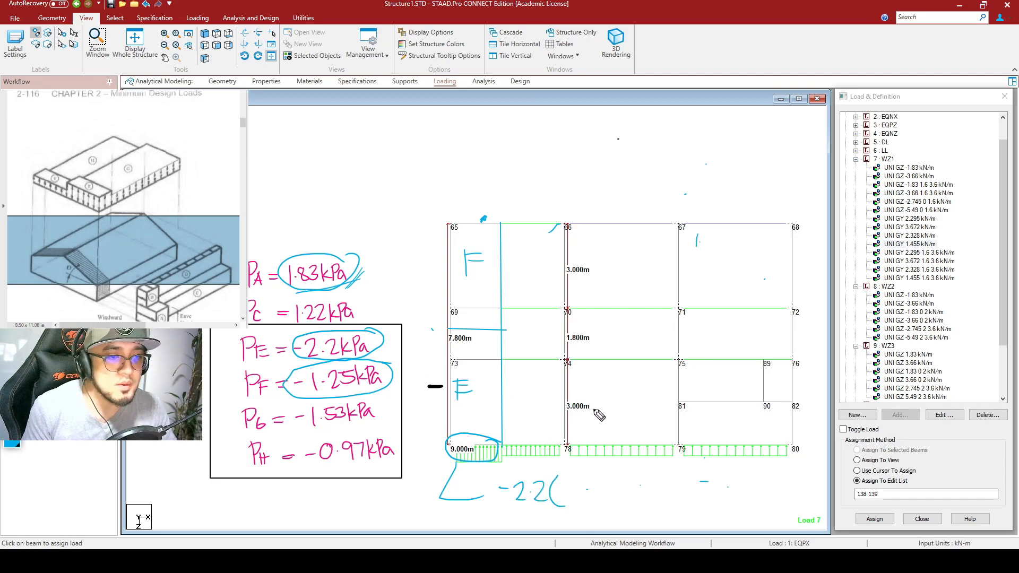
mouse_move(572, 481)
left_mouse_down()
mouse_move(570, 499)
mouse_move(592, 501)
left_mouse_up()
left_click(576, 497)
left_click_drag(584, 392, 582, 386)
Step: Mark the zone E part of the beam at node 73 and note its tributary widths 0.9 and 1.5, totalling 2.4
mouse_move(500, 360)
left_mouse_down()
mouse_move(477, 356)
mouse_move(477, 368)
mouse_move(502, 362)
left_mouse_up()
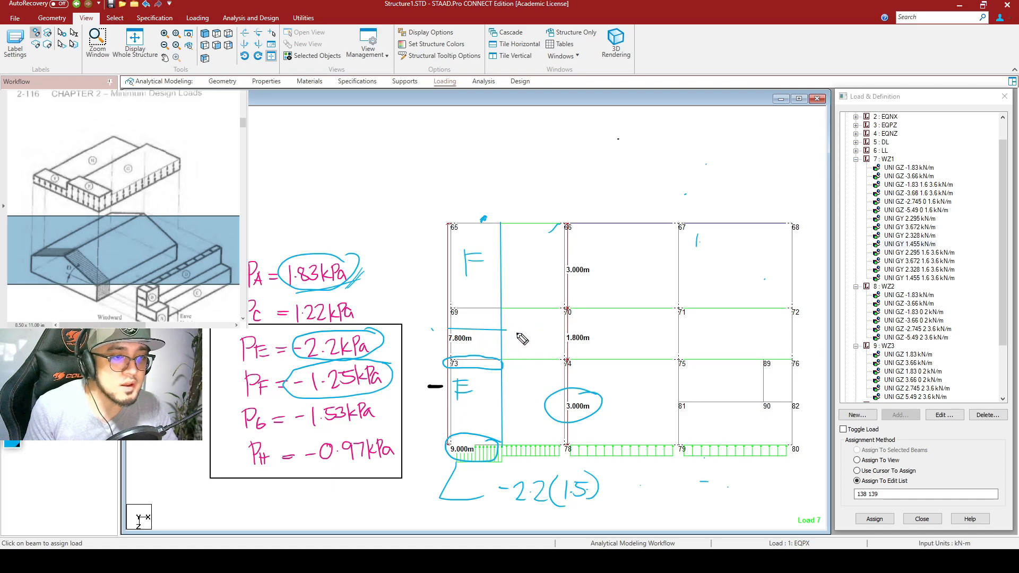
left_click_drag(596, 332, 597, 330)
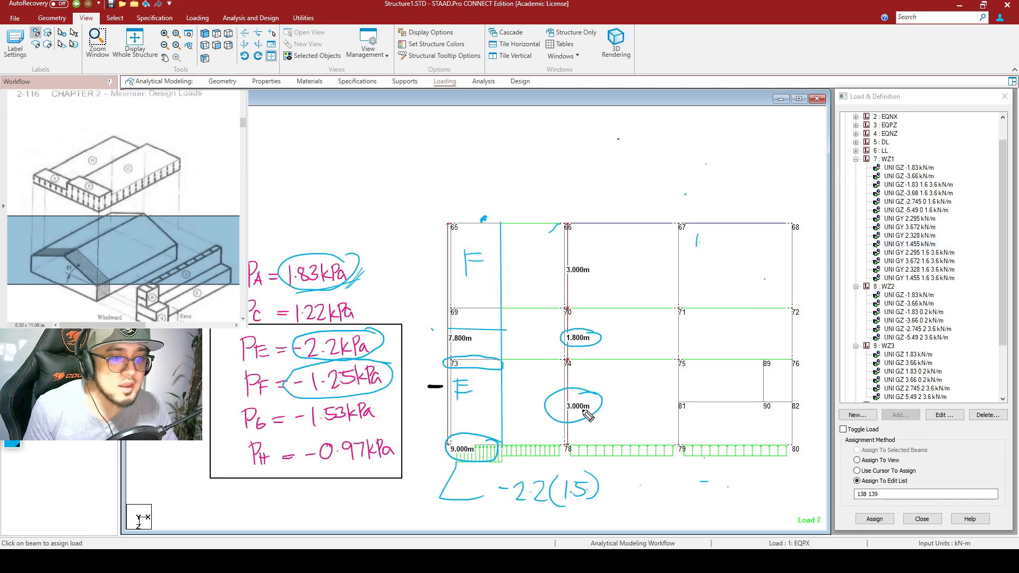
mouse_move(503, 329)
left_mouse_down()
mouse_move(503, 354)
mouse_move(515, 338)
mouse_move(530, 352)
left_mouse_up()
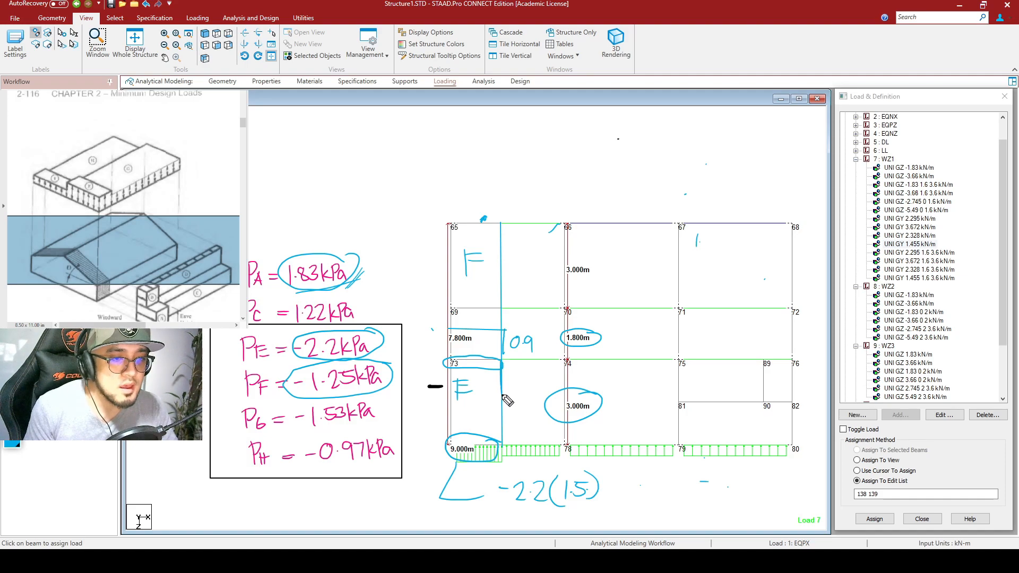
left_click_drag(508, 396, 497, 407)
mouse_move(514, 372)
left_mouse_down()
mouse_move(513, 386)
mouse_move(522, 385)
left_mouse_up()
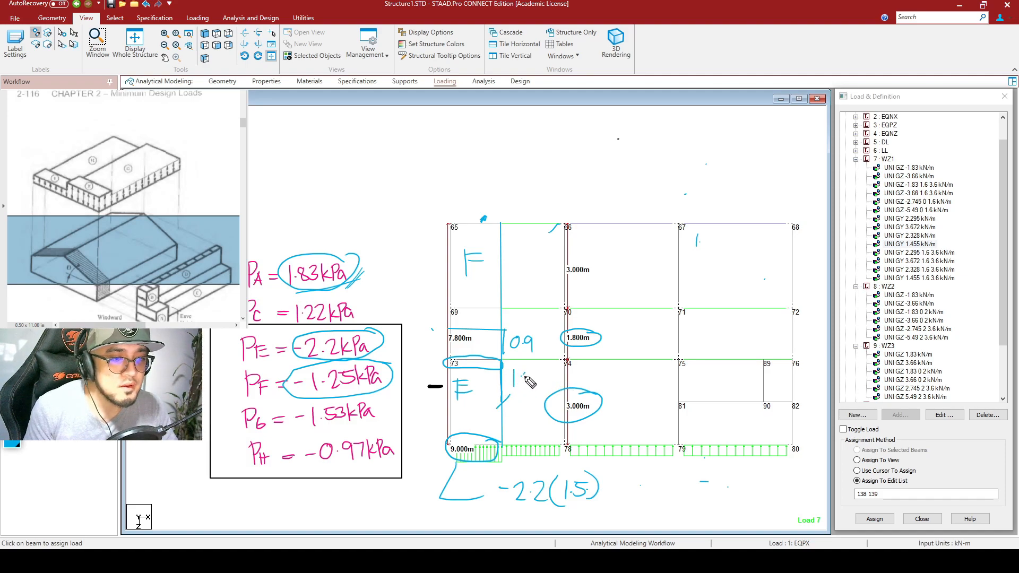
mouse_move(547, 329)
left_mouse_down()
mouse_move(504, 347)
mouse_move(546, 333)
mouse_move(642, 383)
mouse_move(661, 377)
mouse_move(658, 388)
left_mouse_up()
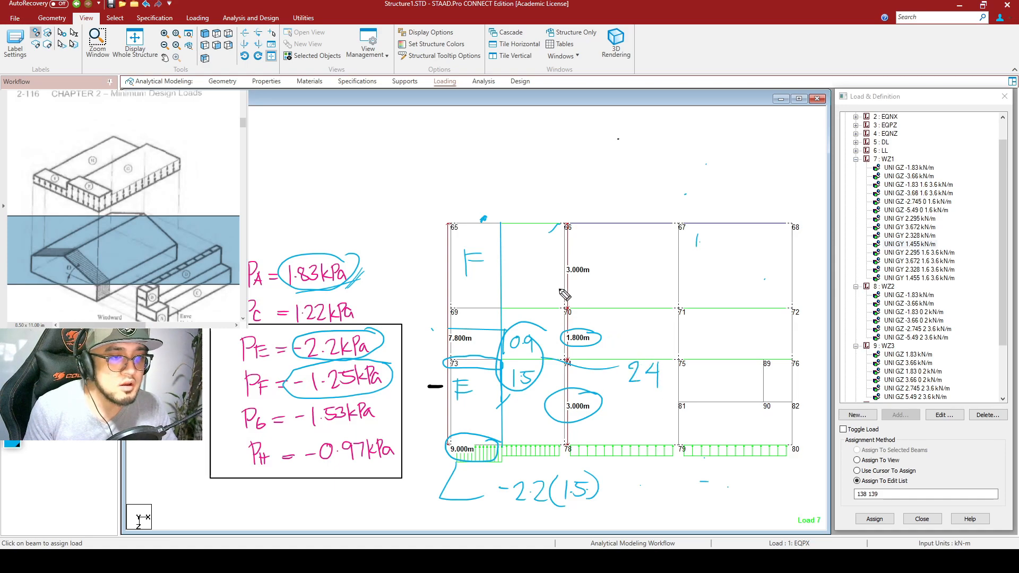
Step: Draw a line across zone F and annotate the zone with its pressure of -1.25 kPa
left_click_drag(465, 262, 752, 279)
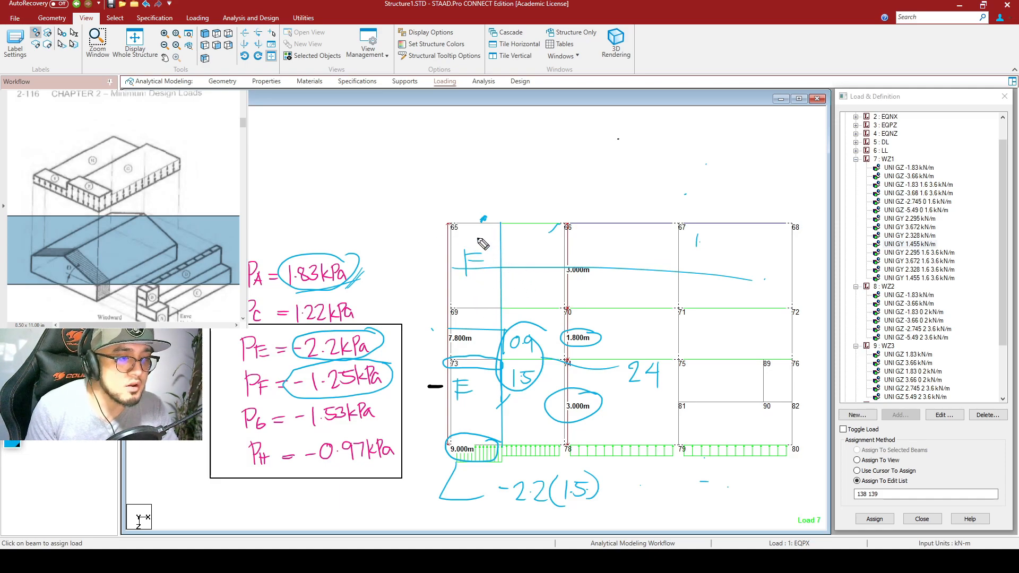
left_click_drag(470, 287, 391, 218)
mouse_move(339, 194)
left_mouse_down()
mouse_move(354, 188)
mouse_move(362, 205)
mouse_move(426, 191)
left_mouse_up()
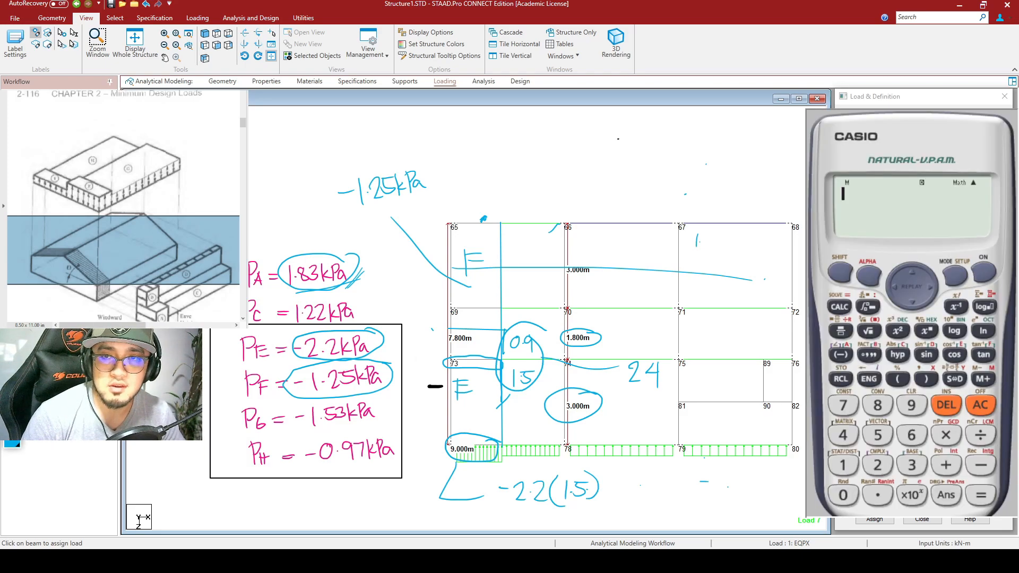
Step: Calculate -2.2×1.5 on the calculator and write -3.3 kN/m as the zone E edge beam load
left_click(988, 406)
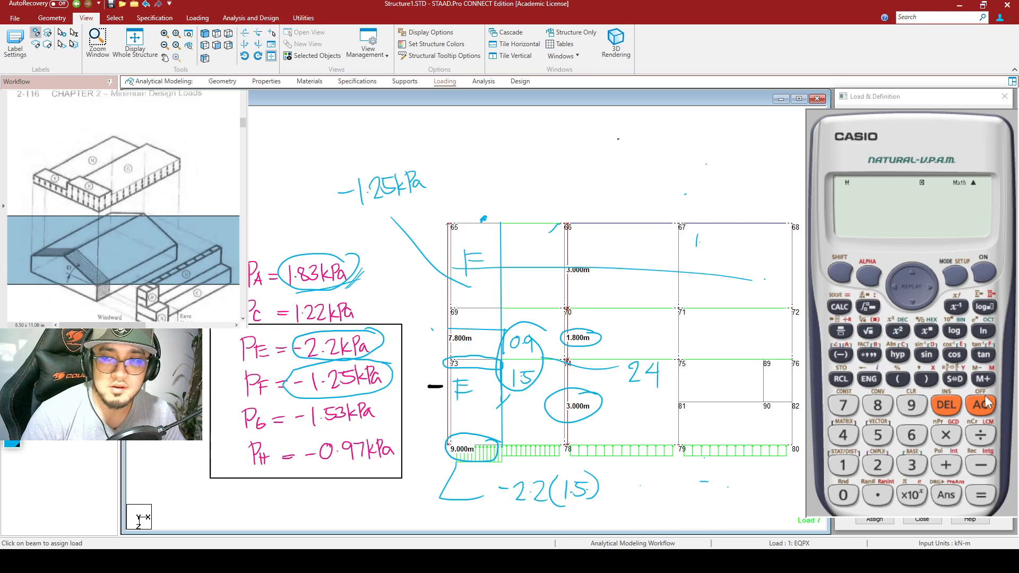
type("-2.2*1.")
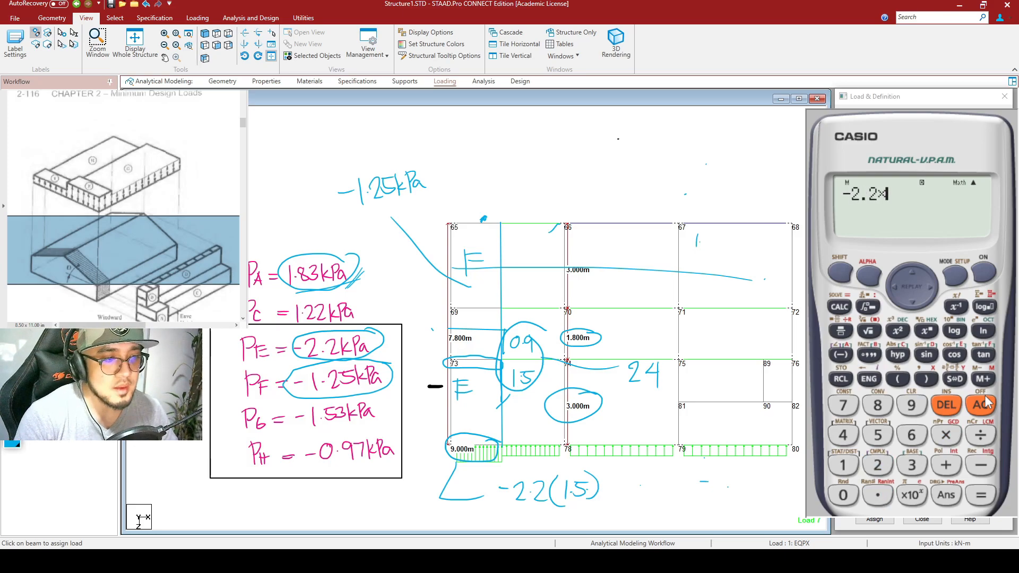
type("5")
key("Return")
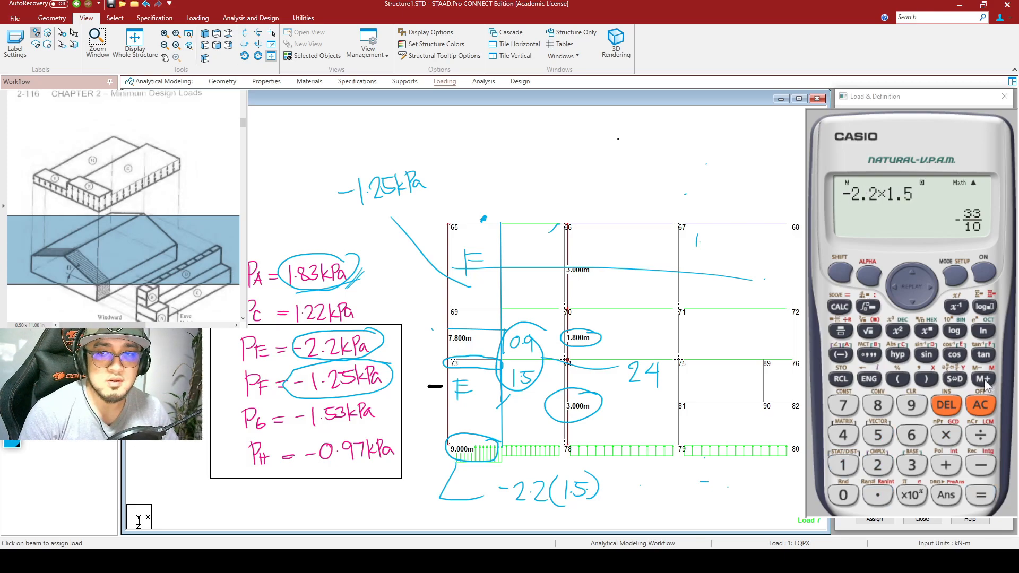
left_click(954, 379)
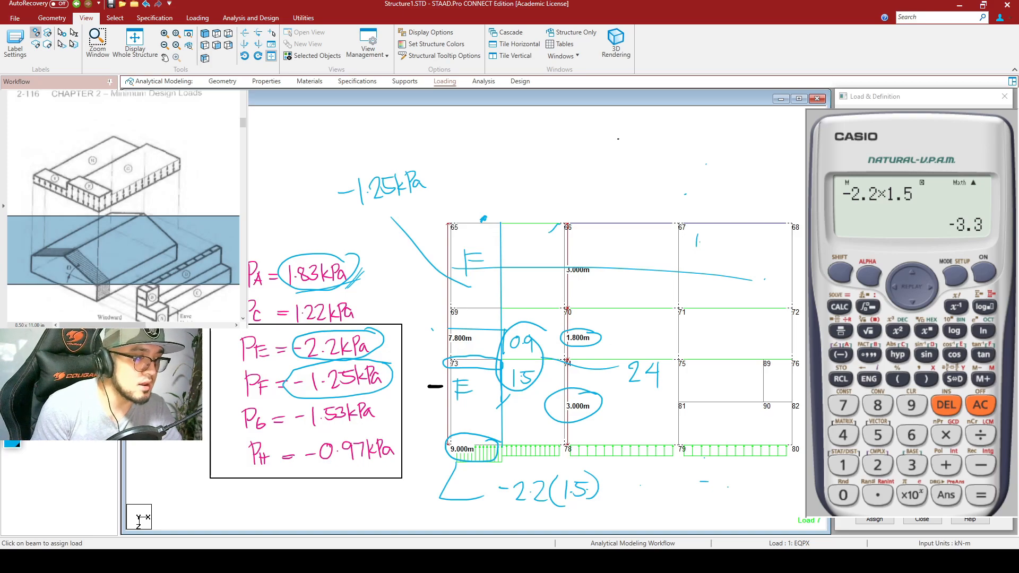
left_click_drag(606, 484, 618, 483)
left_click_drag(605, 491, 696, 489)
mouse_move(702, 494)
left_mouse_down()
mouse_move(709, 480)
mouse_move(710, 507)
left_mouse_up()
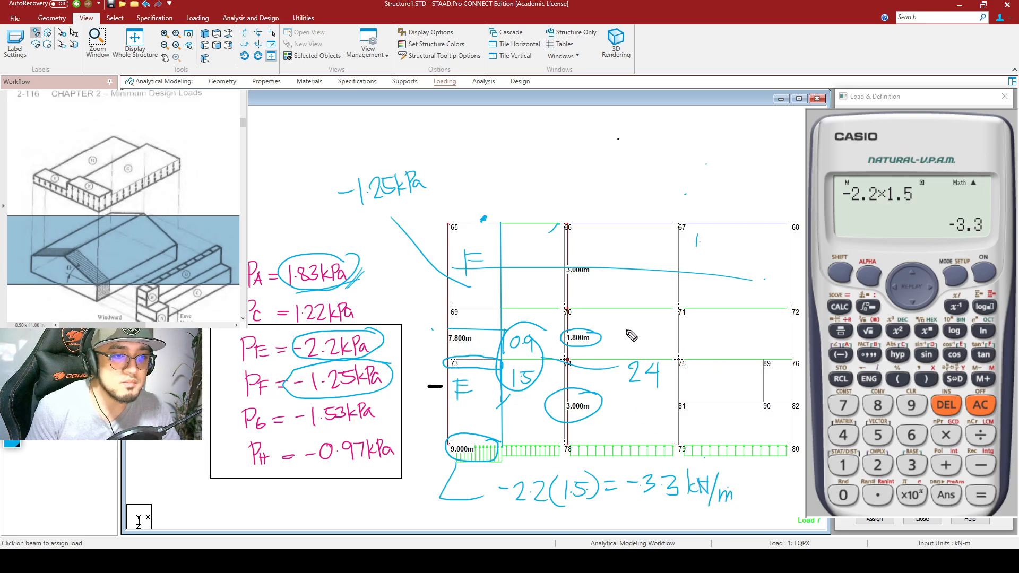
Step: Calculate 2.4×2.2 and write -5.28 kN/m as the load for the zone E part of the beam at node 73
mouse_move(464, 336)
left_mouse_down()
mouse_move(496, 355)
mouse_move(467, 348)
mouse_move(444, 371)
mouse_move(401, 313)
left_mouse_up()
left_click(974, 406)
type("2.4*")
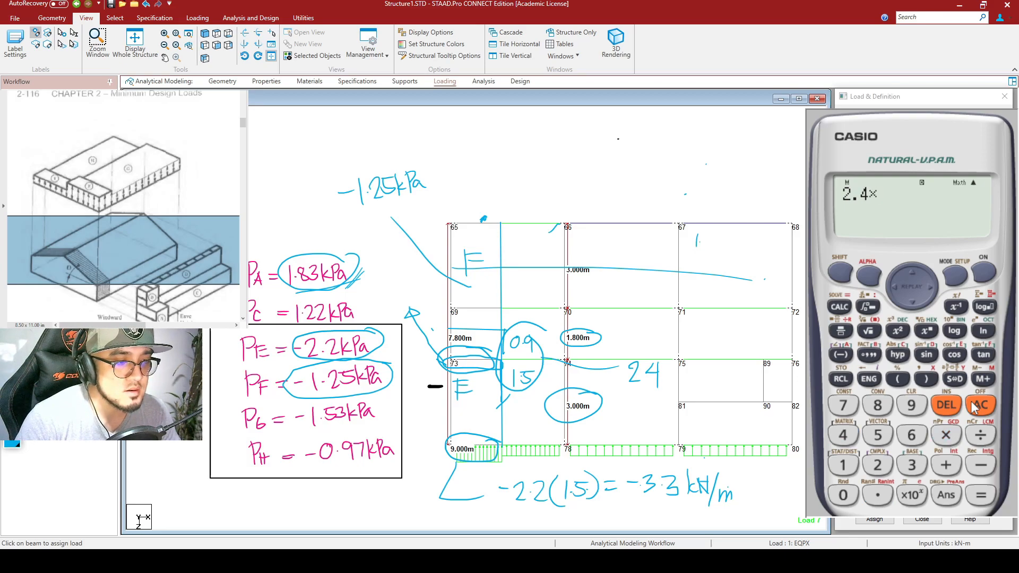
type("2.2")
key("Return")
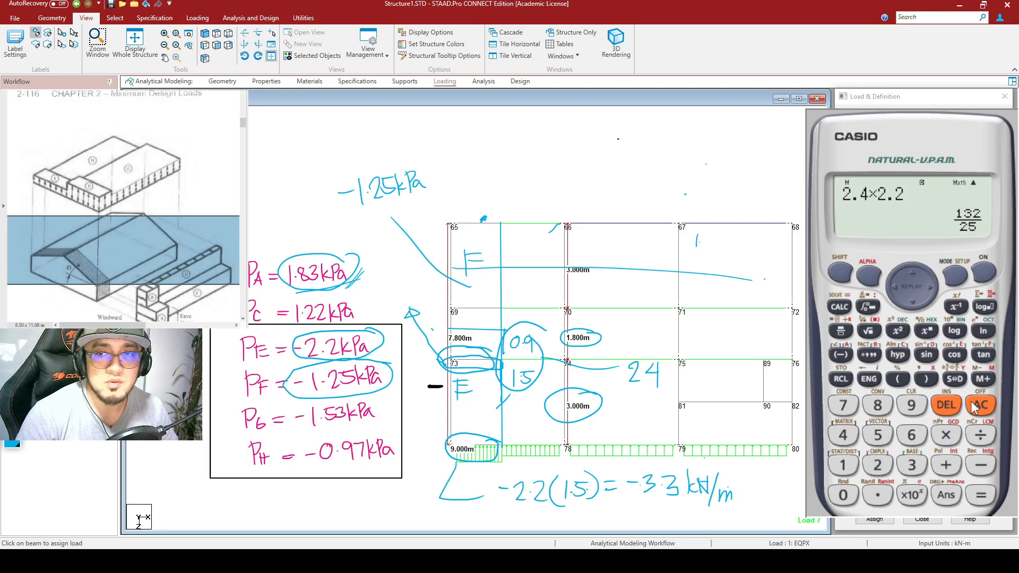
left_click(956, 380)
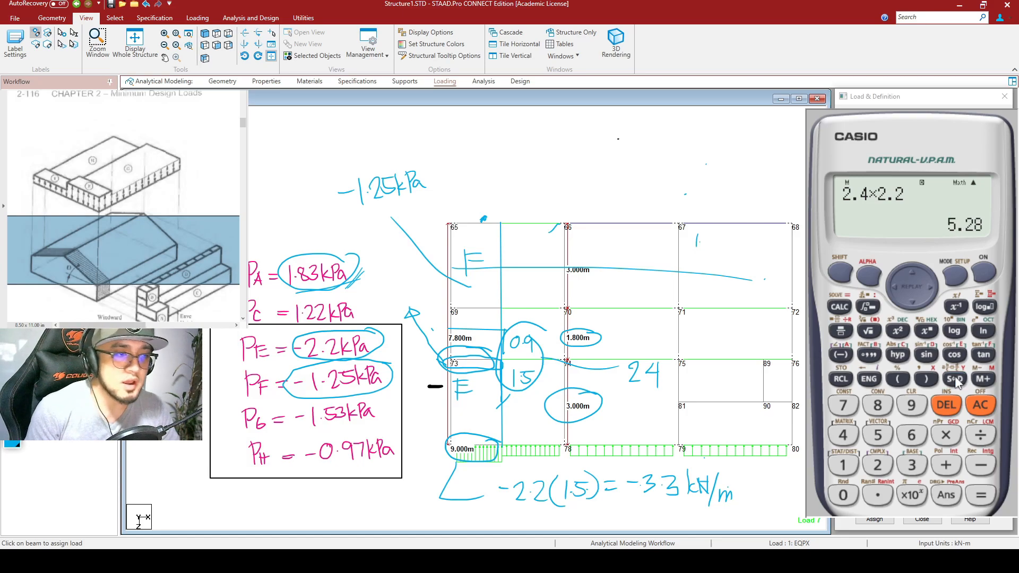
left_click_drag(369, 298, 405, 291)
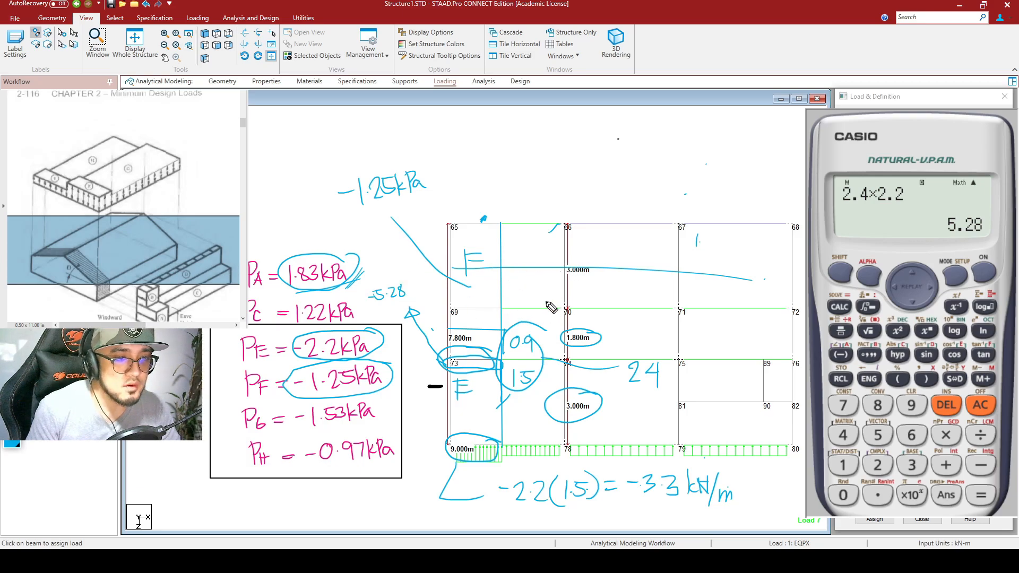
mouse_move(510, 300)
left_mouse_down()
mouse_move(479, 292)
mouse_move(449, 314)
mouse_move(510, 318)
mouse_move(511, 302)
mouse_move(557, 291)
left_mouse_up()
left_click_drag(411, 292, 427, 289)
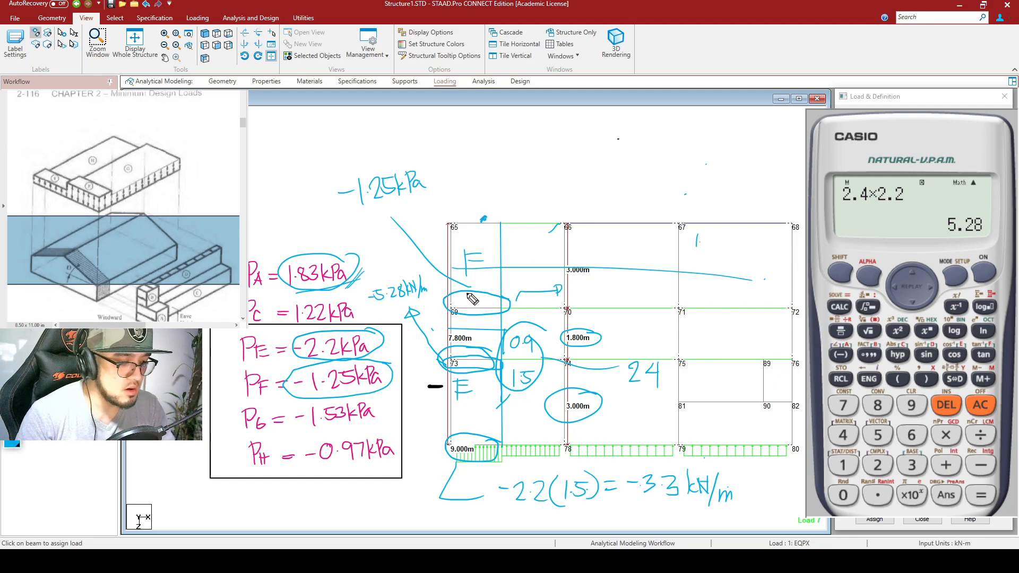
Step: Calculate 2.4×-1.25 and write -3 as the load for the zone F part of the beam at node 69
left_click(906, 285)
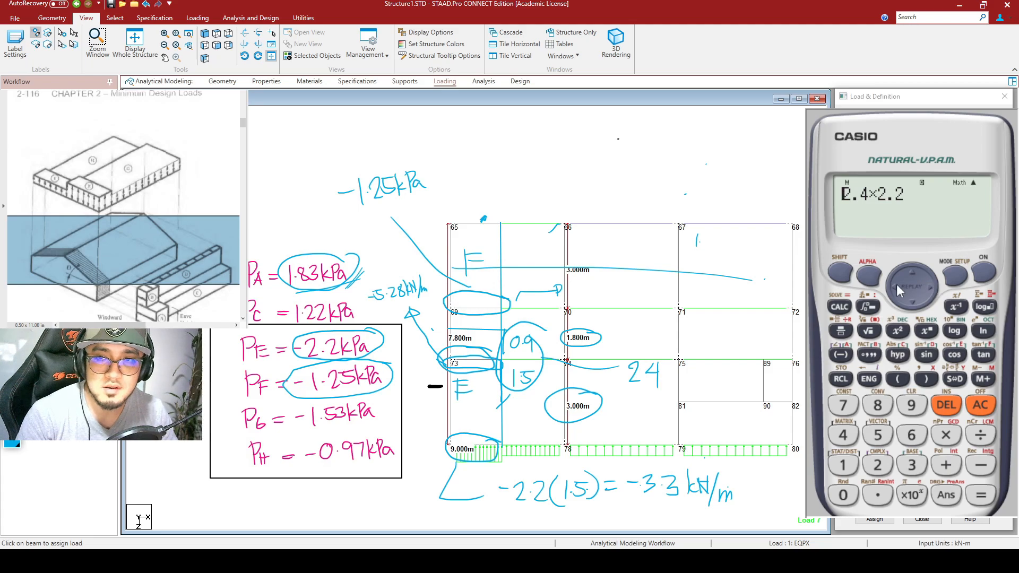
left_click(988, 402)
type("2.4×")
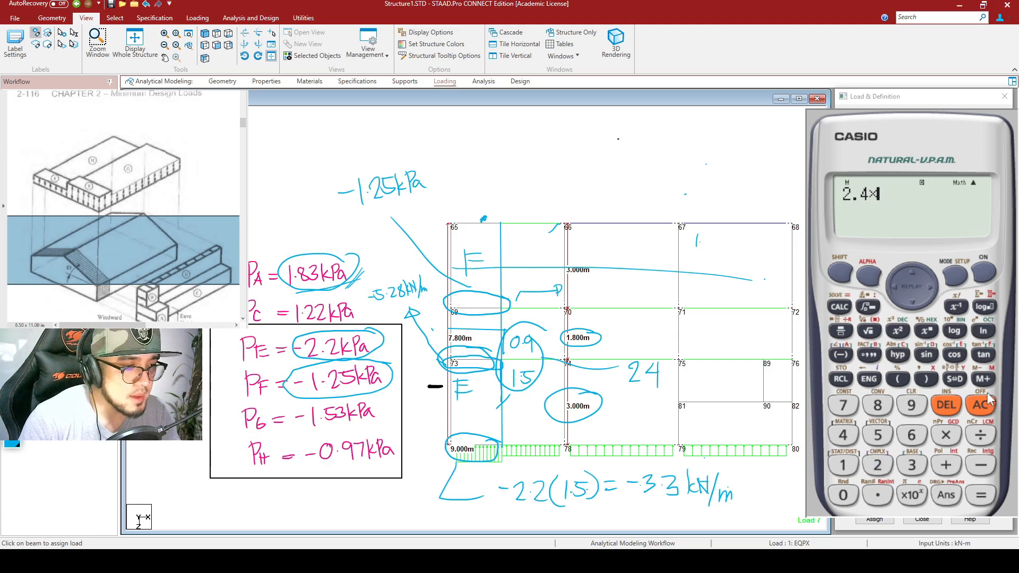
type("-1.25")
key("Return")
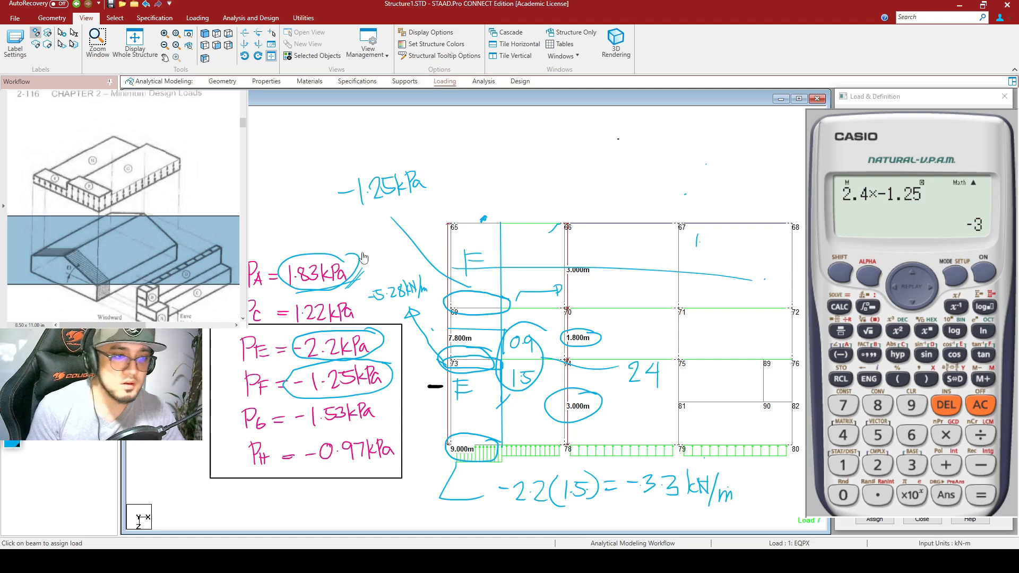
mouse_move(585, 289)
left_mouse_down()
mouse_move(614, 288)
mouse_move(601, 293)
left_mouse_up()
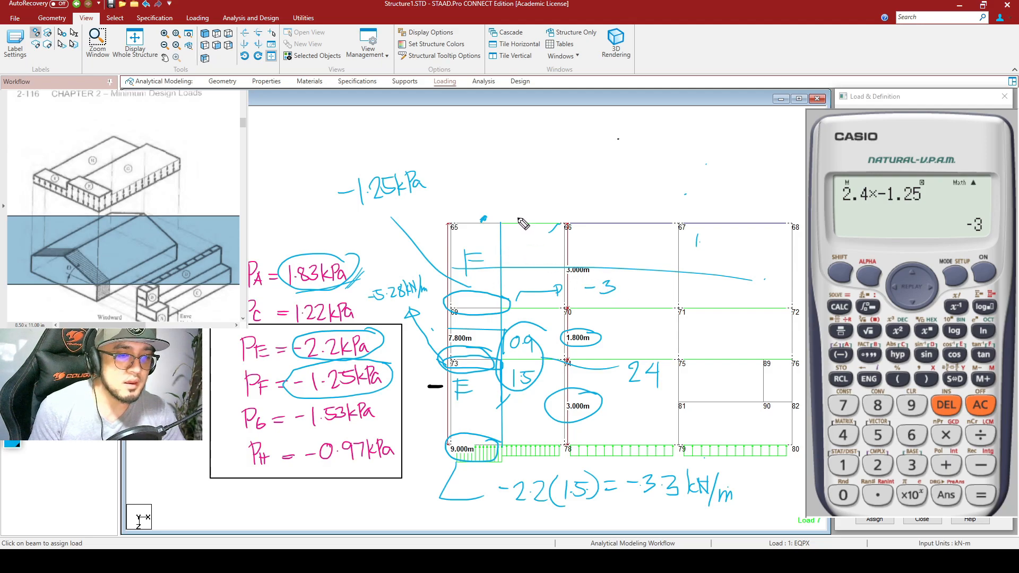
Step: Work out -1.25(1.5) for the zone F edge beam between nodes 65 and 66 and write -1.875 kN/m beside it
mouse_move(552, 212)
left_mouse_down()
mouse_move(542, 208)
mouse_move(556, 174)
mouse_move(588, 164)
left_mouse_up()
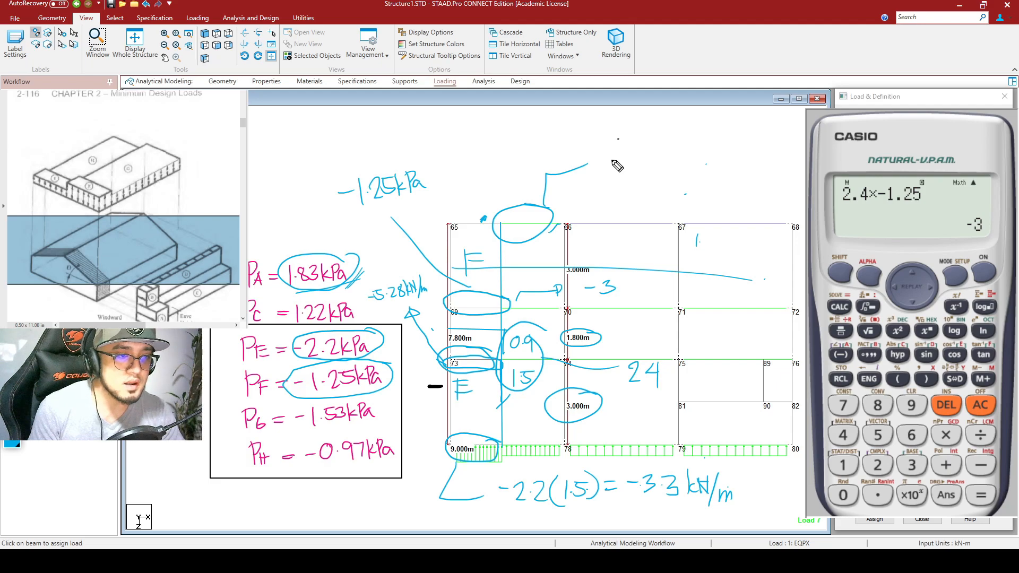
mouse_move(598, 151)
left_mouse_down()
mouse_move(617, 160)
mouse_move(696, 162)
left_mouse_up()
left_click_drag(620, 186, 637, 186)
left_click_drag(619, 193, 638, 192)
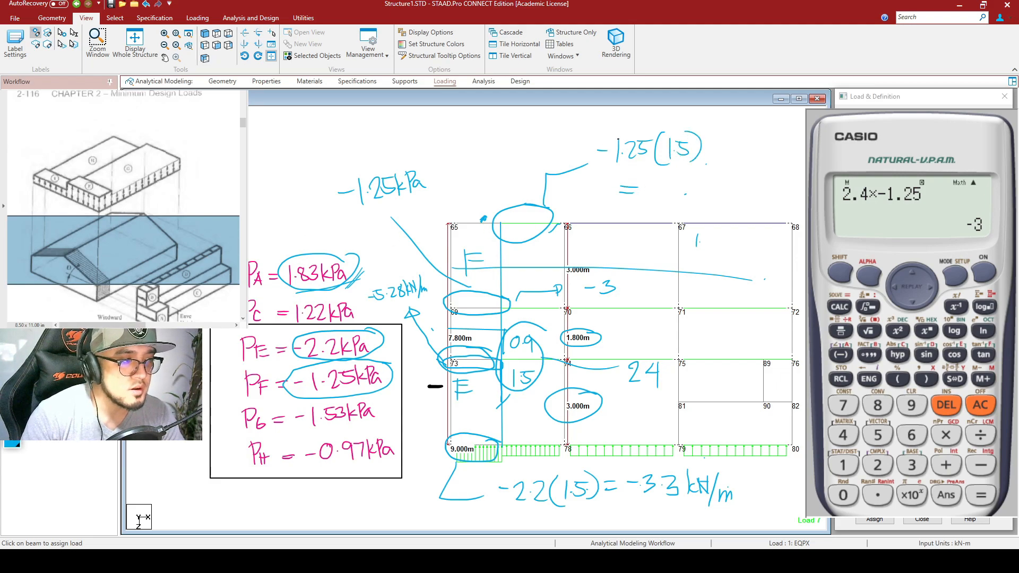
left_click(981, 401)
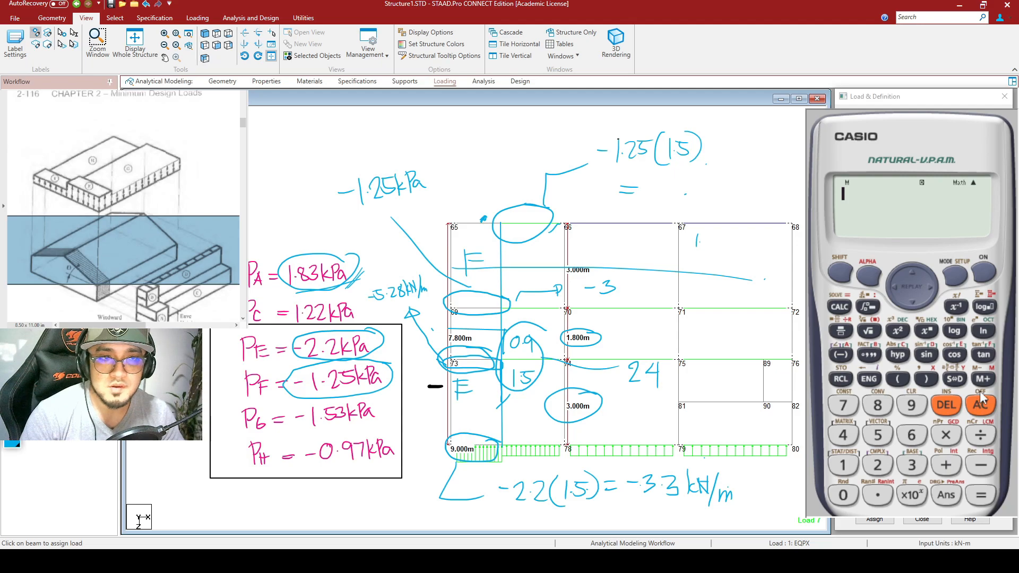
type("-1.25")
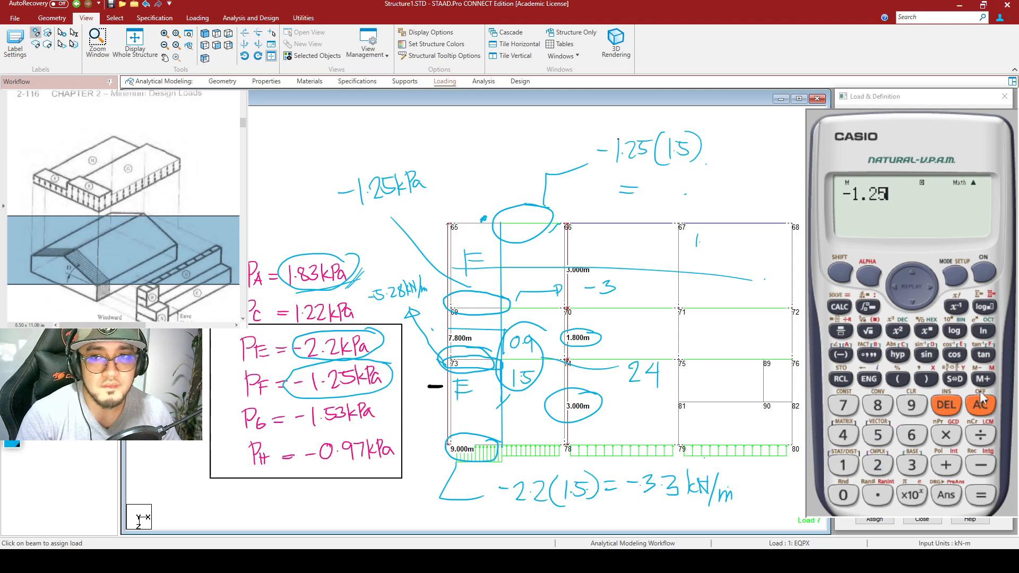
type("*1.5")
key("Return")
left_click(954, 379)
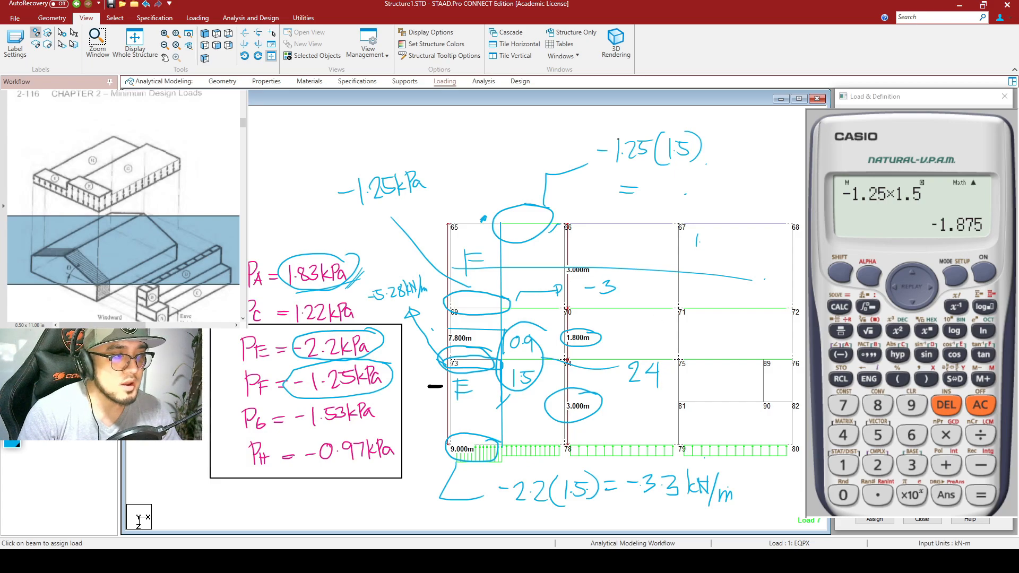
mouse_move(647, 191)
left_mouse_down()
mouse_move(717, 195)
mouse_move(732, 175)
mouse_move(736, 205)
mouse_move(755, 199)
left_mouse_up()
left_click(674, 194)
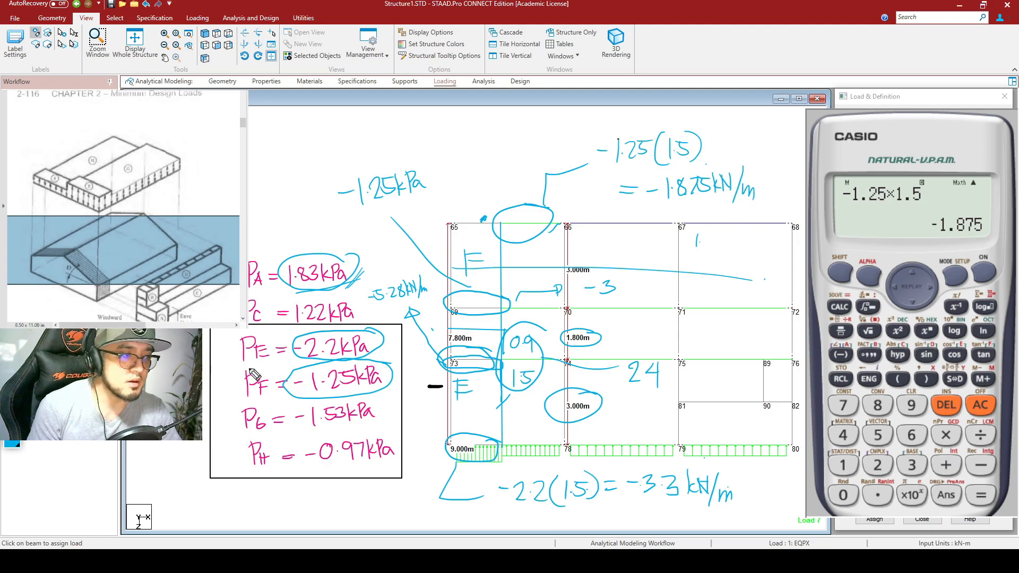
Step: Circle the four roof loads -1.875, -3, -5.28 and -3.3 kN/m in magenta and bring the WZ1 load list into view
mouse_move(775, 164)
left_mouse_down()
mouse_move(730, 159)
mouse_move(637, 207)
mouse_move(764, 170)
left_mouse_up()
mouse_move(616, 299)
left_mouse_down()
mouse_move(591, 277)
mouse_move(645, 276)
left_mouse_up()
mouse_move(438, 276)
left_mouse_down()
mouse_move(405, 276)
mouse_move(440, 279)
left_mouse_up()
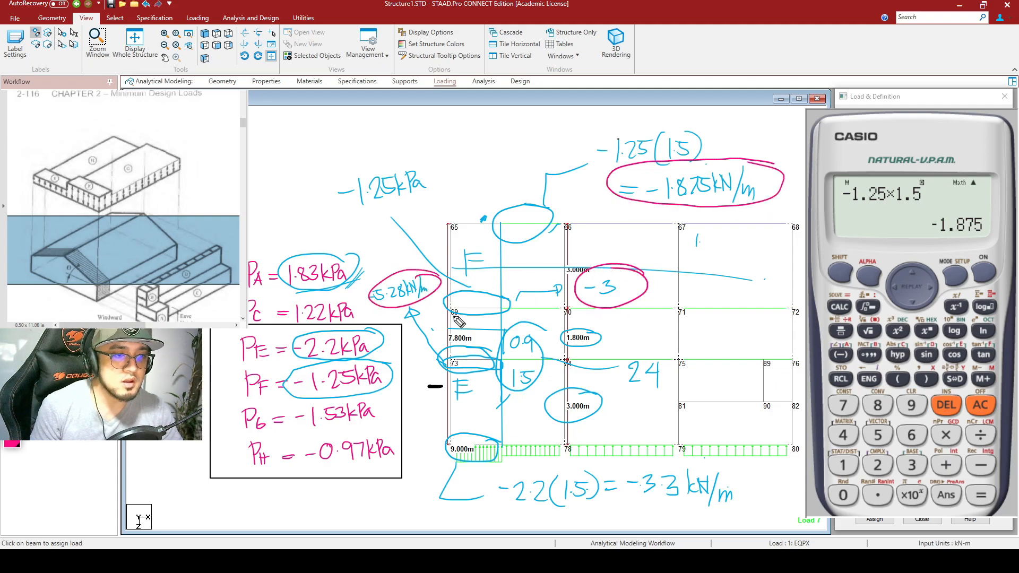
mouse_move(749, 476)
left_mouse_down()
mouse_move(707, 523)
mouse_move(766, 477)
left_mouse_up()
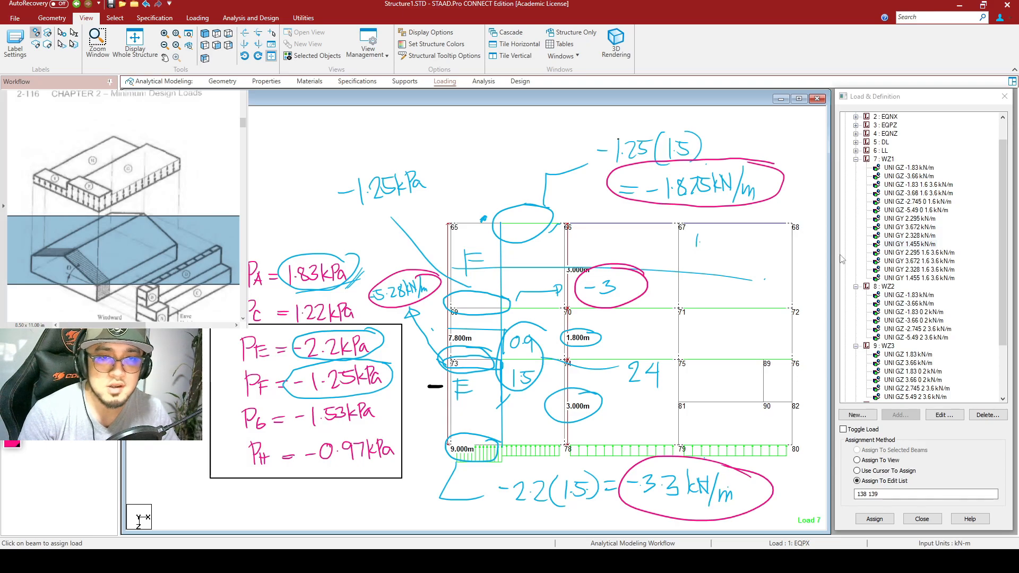
left_click_drag(1001, 286, 999, 239)
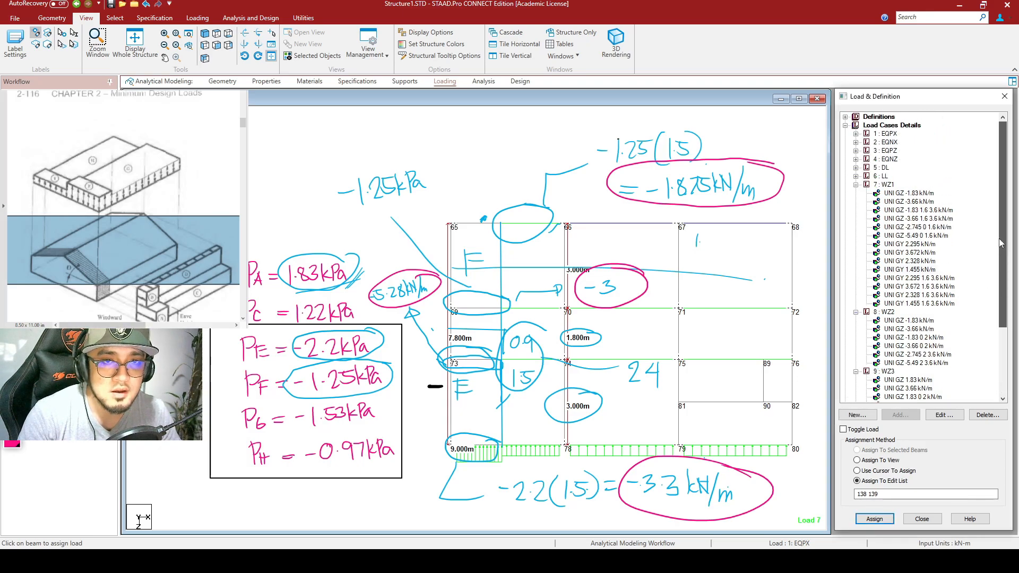
Step: Set up a new uniform member load for WZ1 with a GY force of 3.3 kN/m from d1 1.6 m to d2 3.6 m
left_click(884, 184)
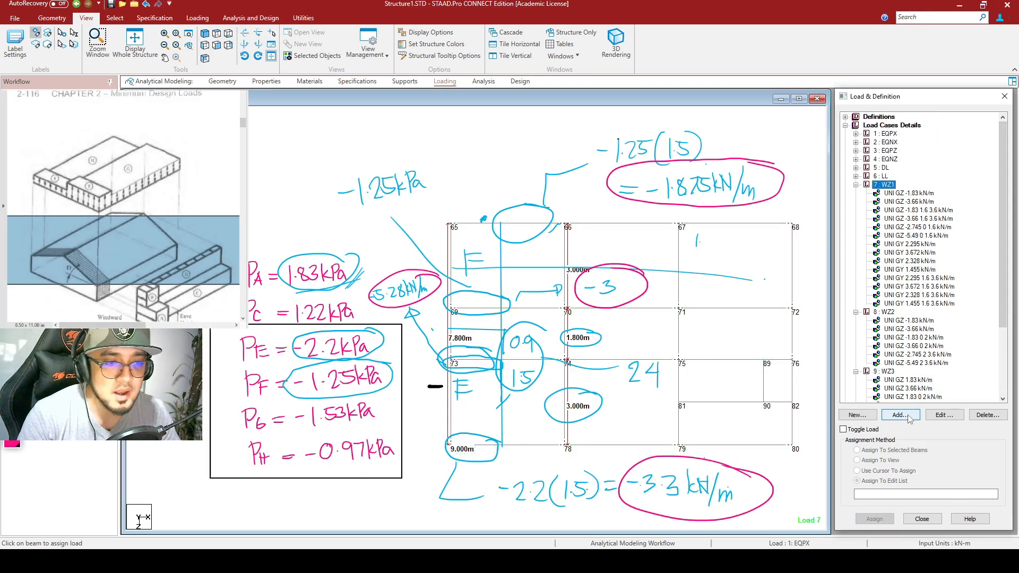
left_click(908, 417)
mouse_move(436, 145)
left_mouse_down()
mouse_move(360, 99)
mouse_move(279, 87)
mouse_move(280, 42)
mouse_move(265, 37)
left_mouse_up()
left_click(186, 125)
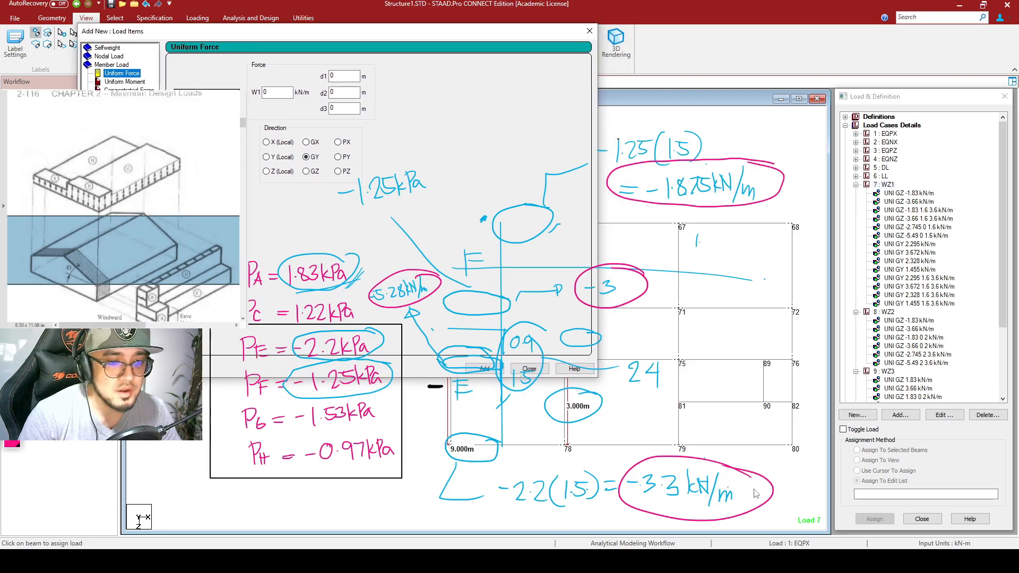
double_click(276, 92)
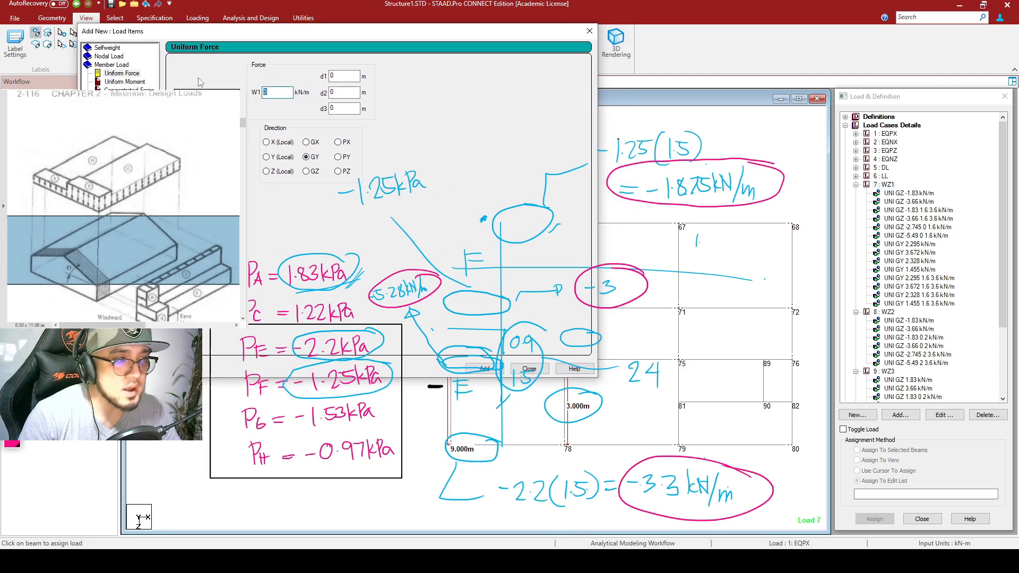
type("-")
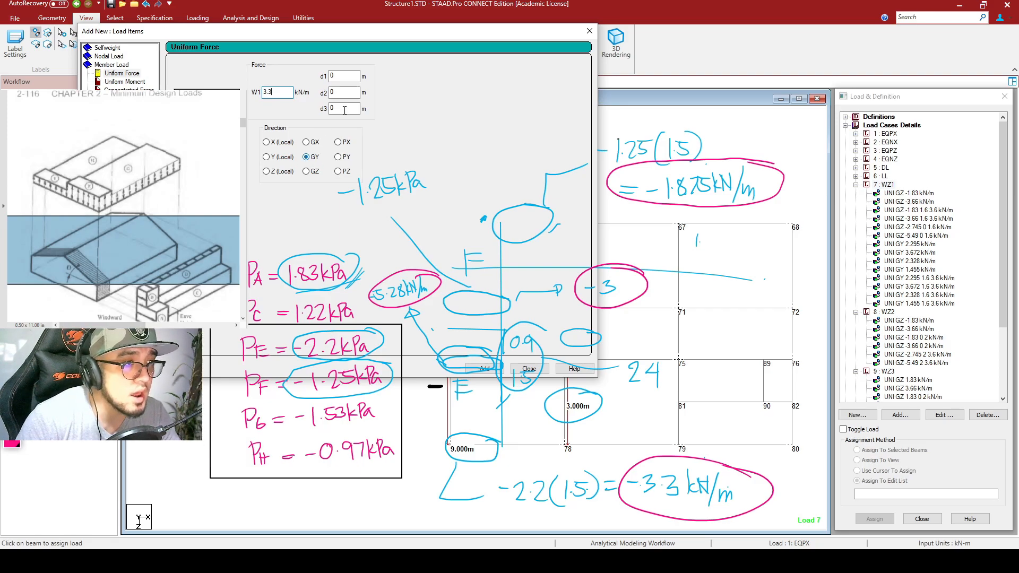
left_click(331, 76)
left_click_drag(376, 36, 268, 31)
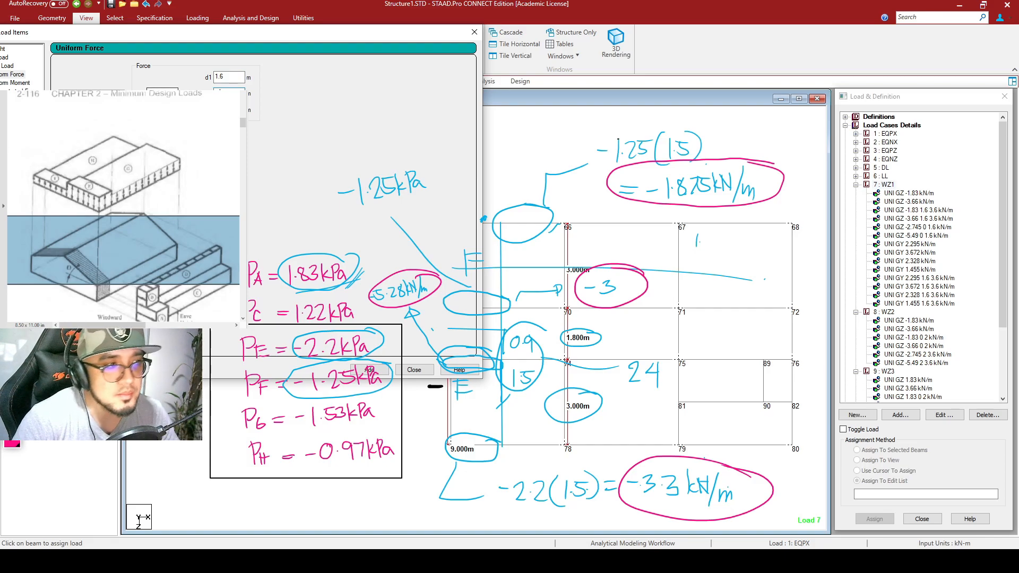
left_click_drag(275, 33, 207, 40)
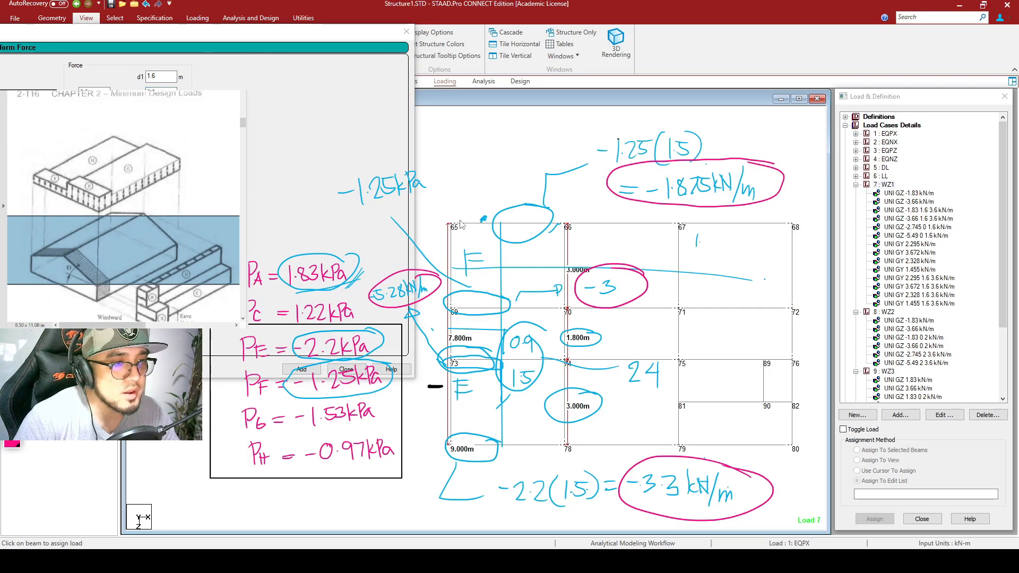
Step: Mark the two zone portions along the beam between nodes 65 and 66 with magenta lines
left_click_drag(471, 219, 499, 218)
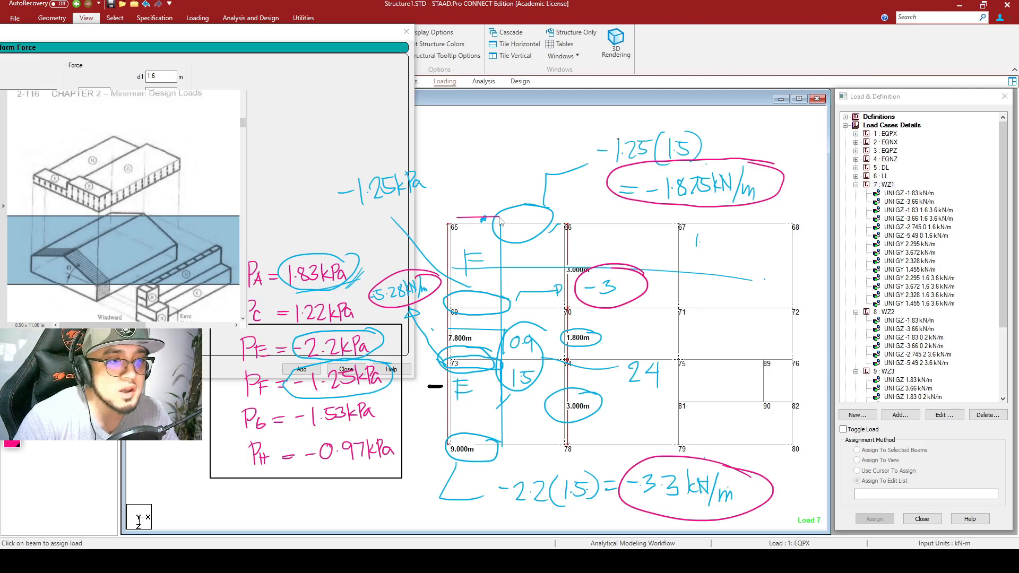
left_click_drag(502, 219, 563, 218)
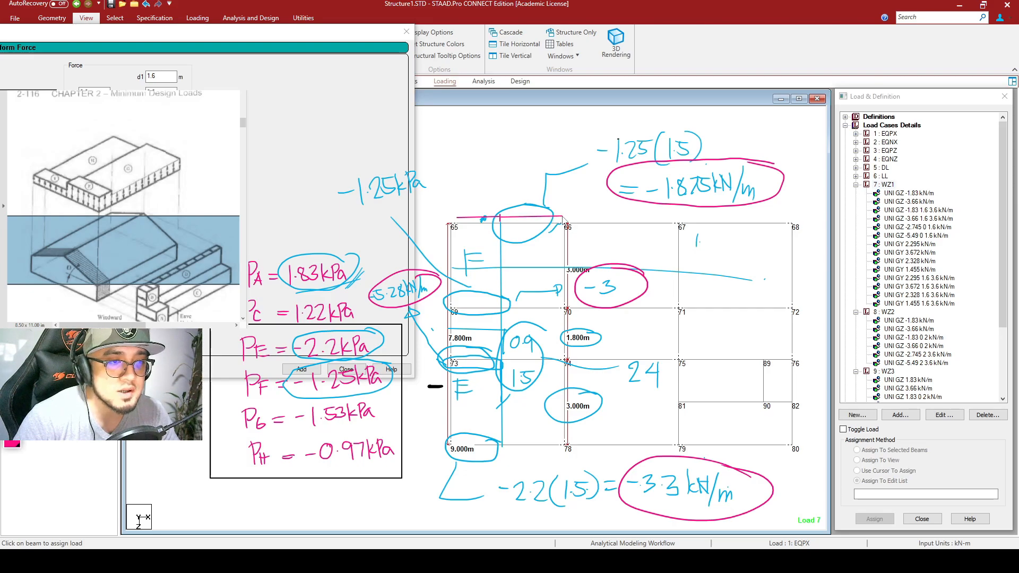
mouse_move(452, 197)
left_mouse_down()
mouse_move(455, 235)
mouse_move(533, 206)
mouse_move(564, 212)
left_mouse_up()
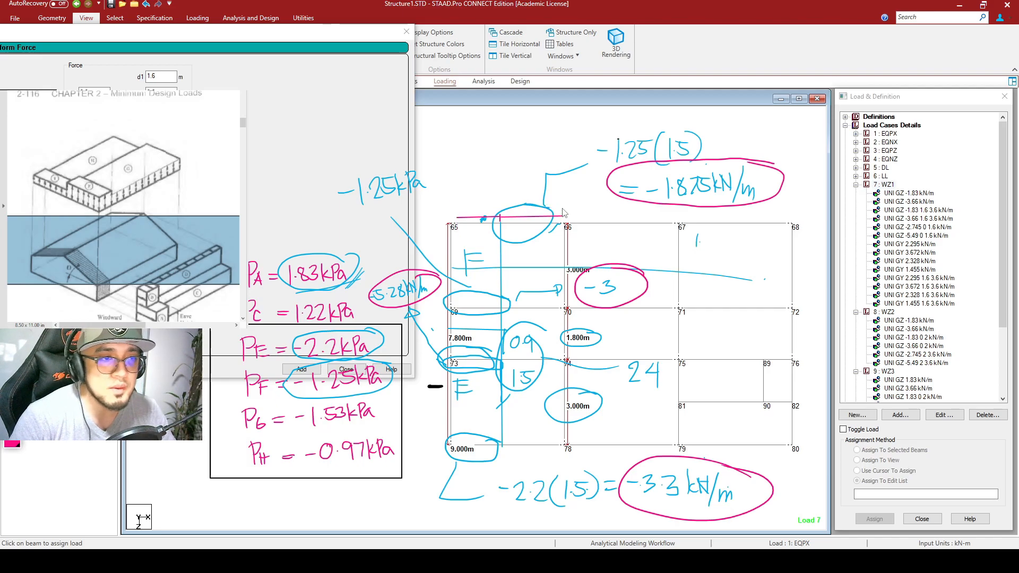
Step: Add the 3.3 kN/m load to WZ1, plus a second one of 5.28 kN/m over the same 1.6 to 3.6 m range
left_click_drag(249, 30, 554, 23)
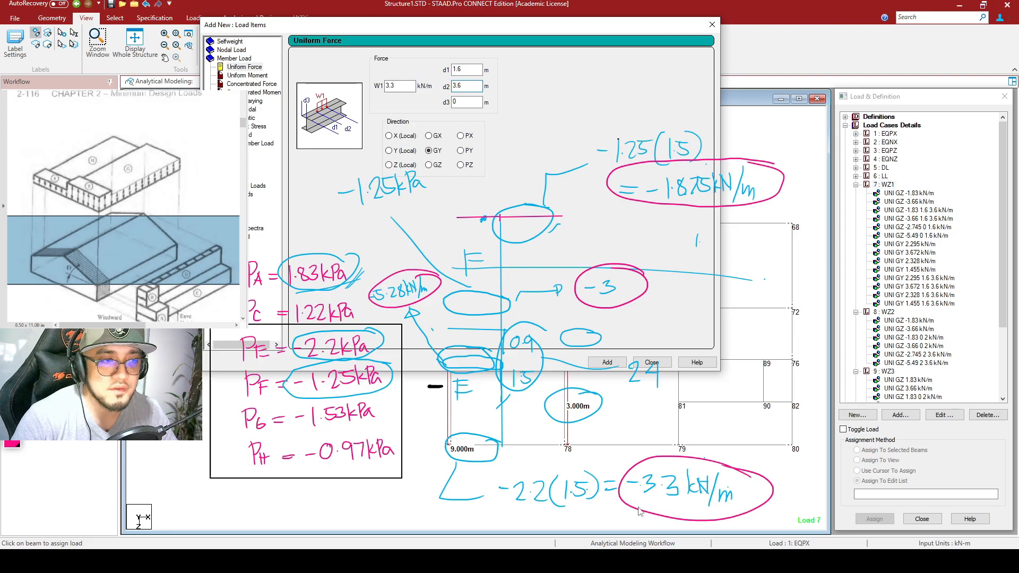
left_click(405, 88)
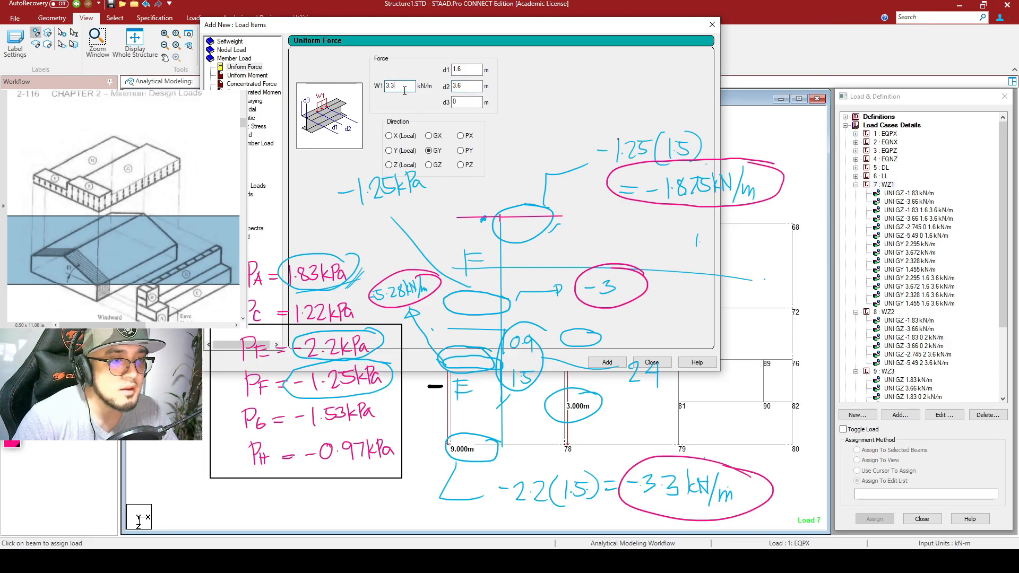
left_click(608, 363)
double_click(402, 85)
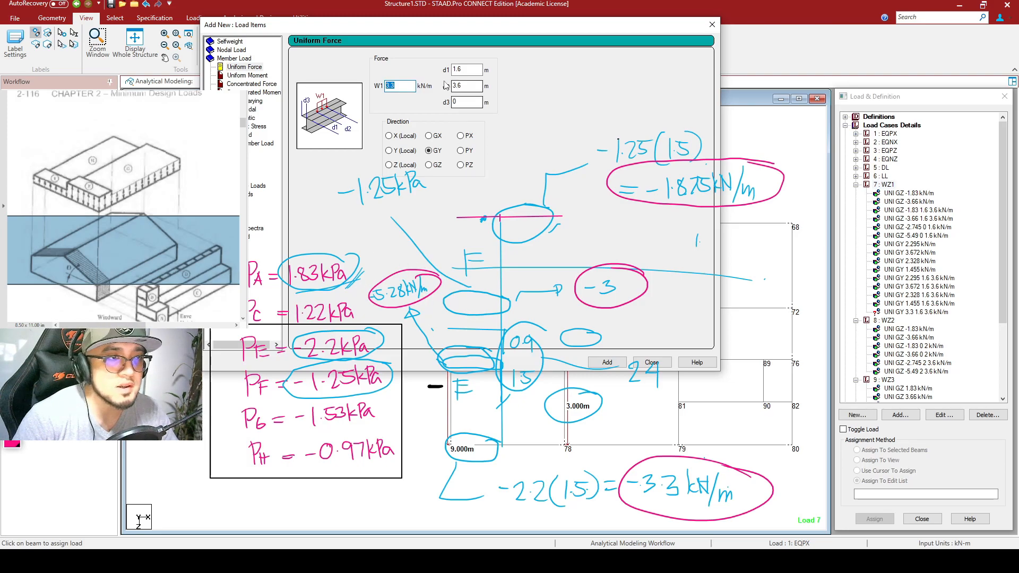
type("5.285")
key("BackSpace")
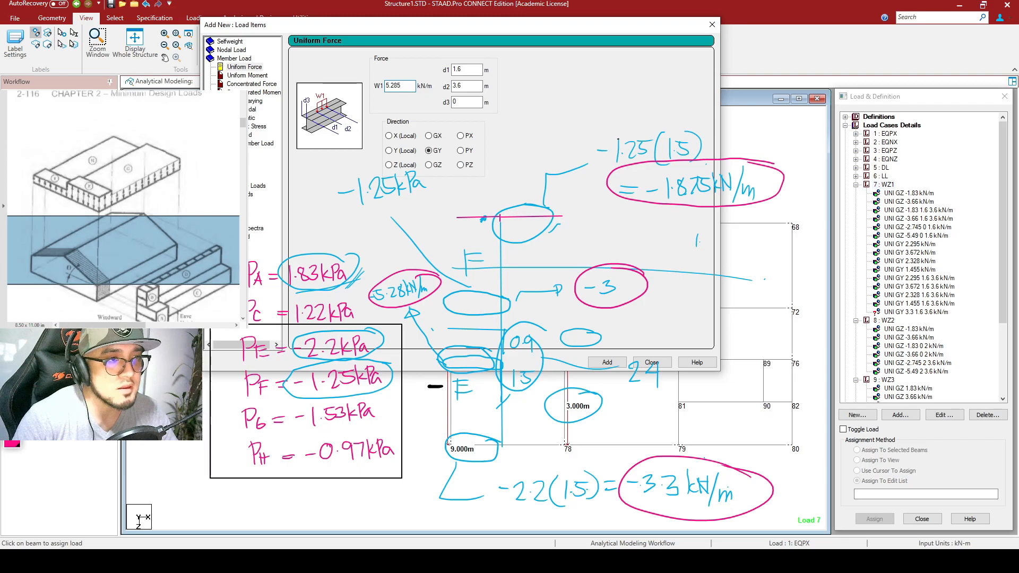
left_click(613, 362)
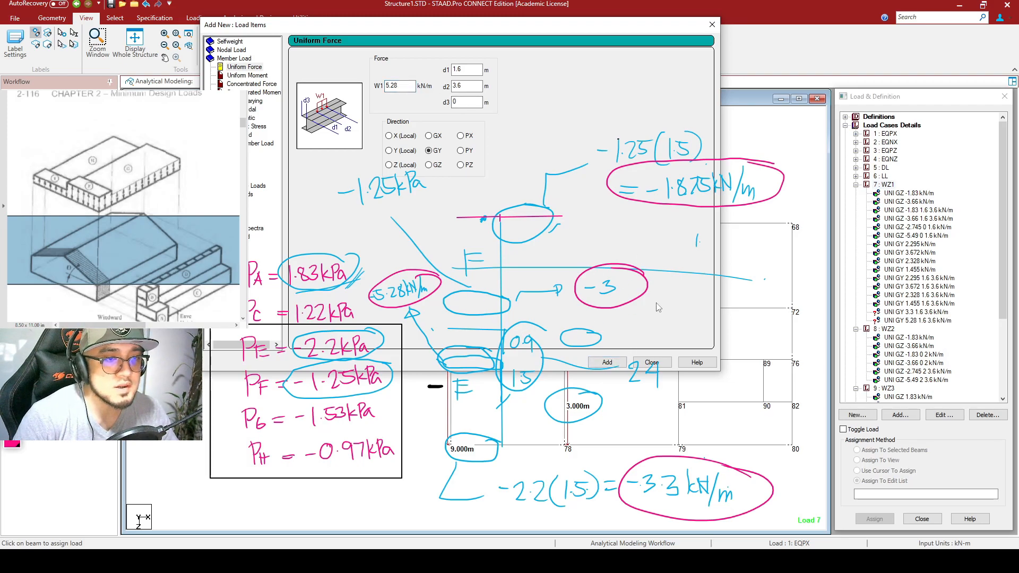
Step: Add two more WZ1 uniform GY loads of 3 and 1.875 kN/m from 1.6 to 3.6 m and finish adding loads
double_click(398, 86)
type("3")
left_click(607, 363)
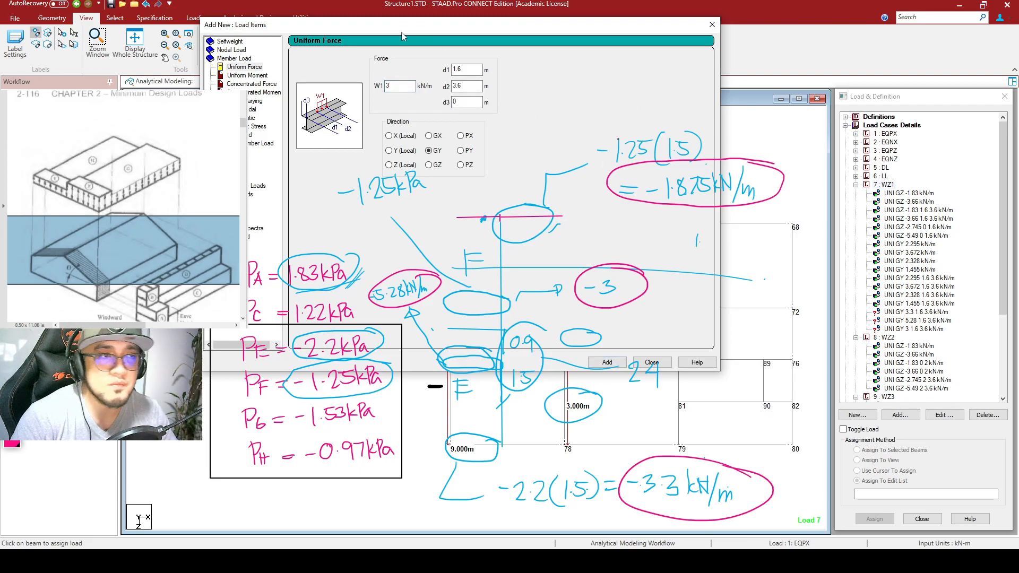
double_click(403, 87)
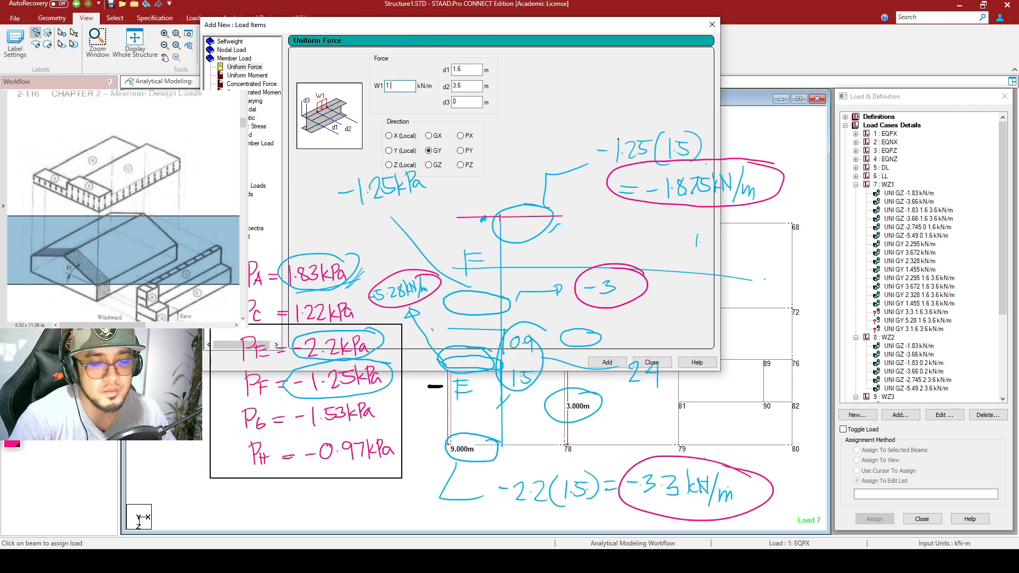
type("1.875")
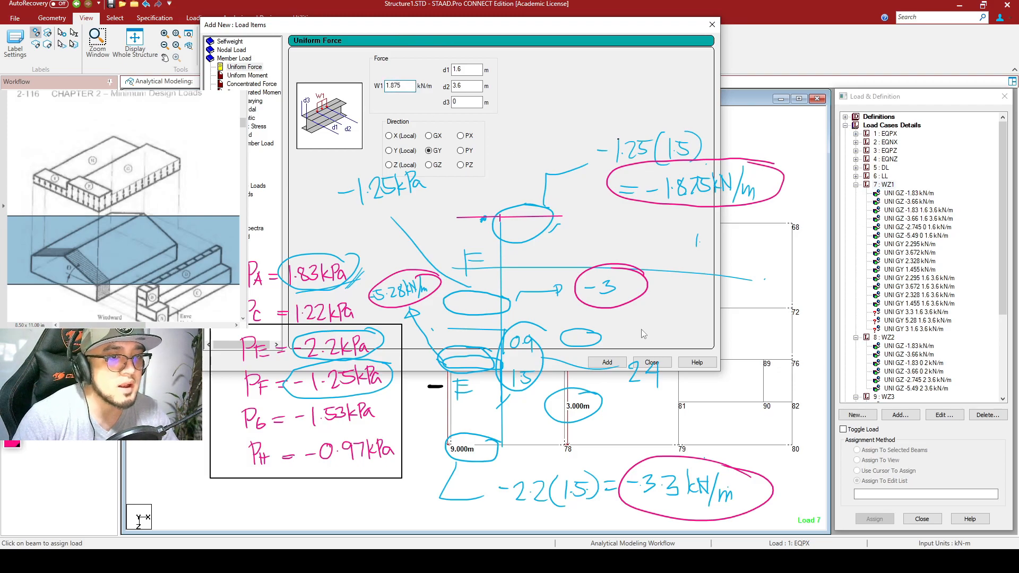
left_click(607, 363)
left_click(656, 365)
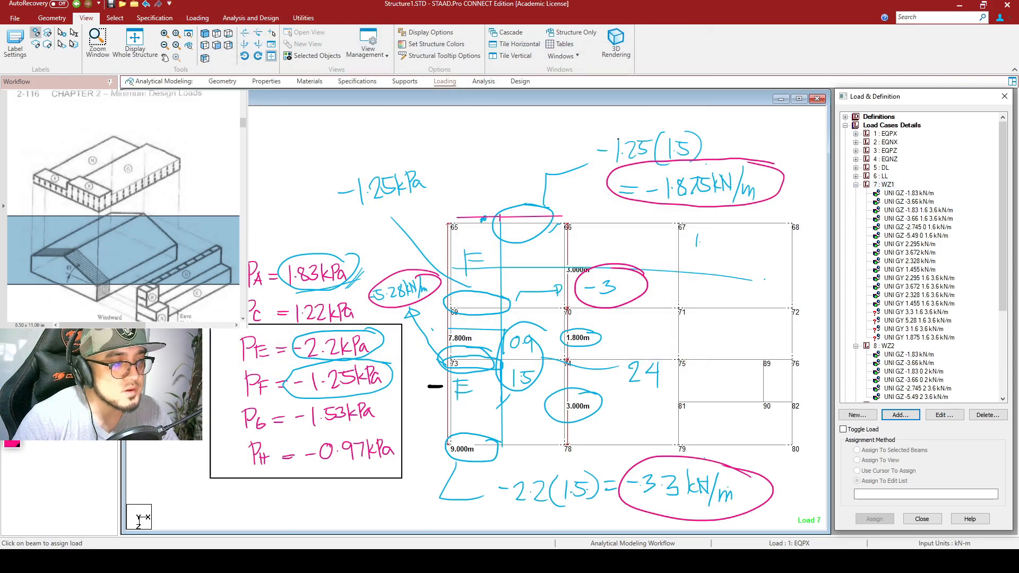
Step: Clear the drawn annotations and assign the 3.3 kN/m load with the cursor to the edge beam between nodes 77 and 78
left_click(12, 379)
middle_click_drag(662, 363, 539, 319)
scroll(589, 298, "up", 2)
scroll(519, 237, "up", 1)
middle_click_drag(496, 234, 501, 256)
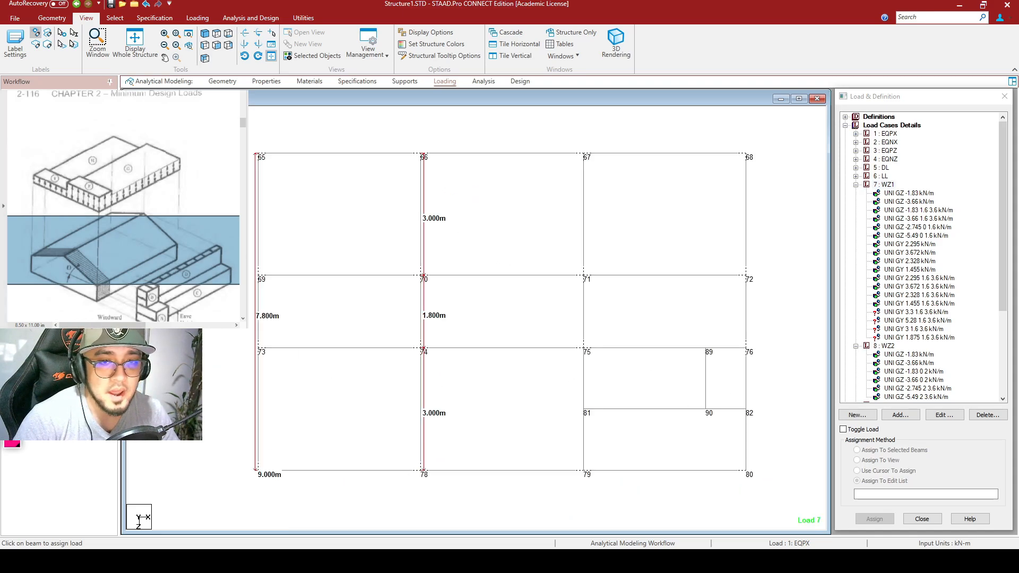
left_click(936, 313)
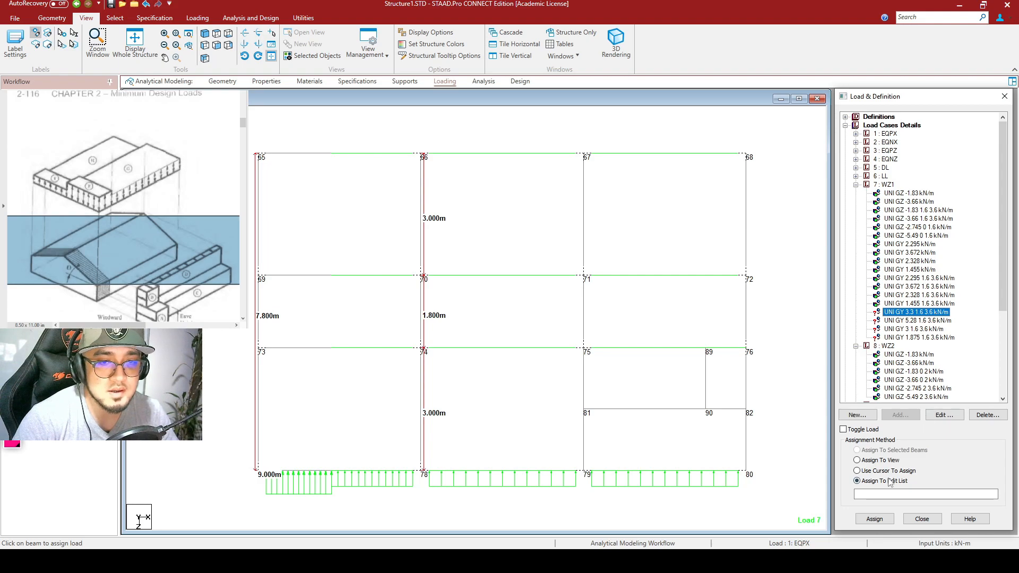
left_click(889, 474)
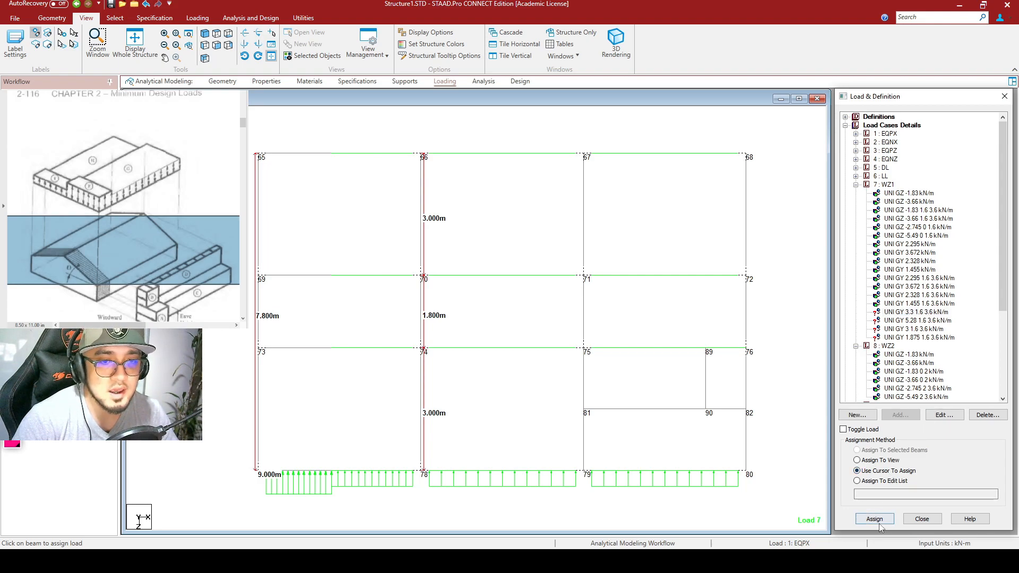
left_click(339, 474)
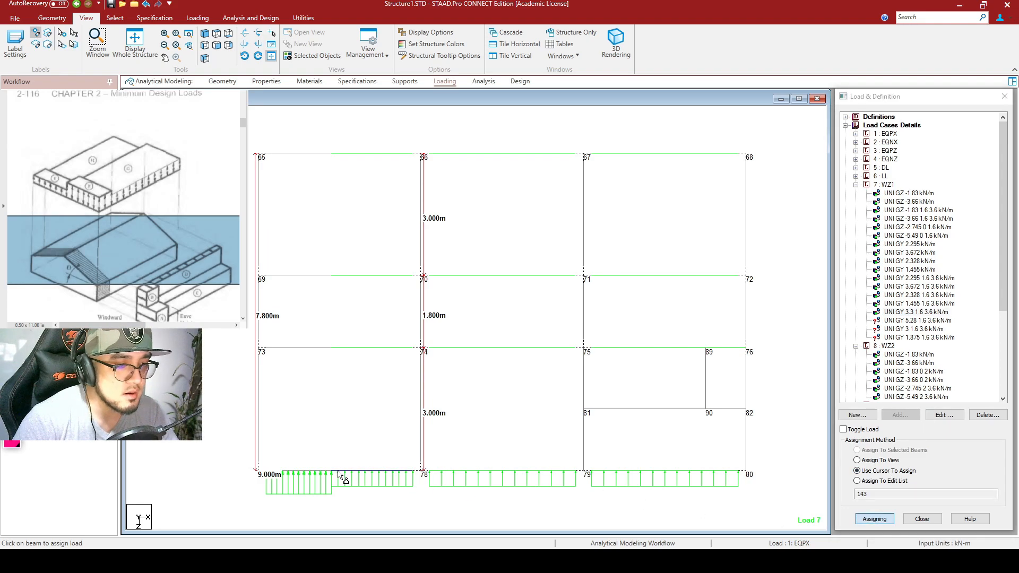
Step: Assign the 5.28, 3 and 1.875 kN/m loads to the beams between nodes 73-74, 69-70 and 65-66 respectively
left_click(924, 323)
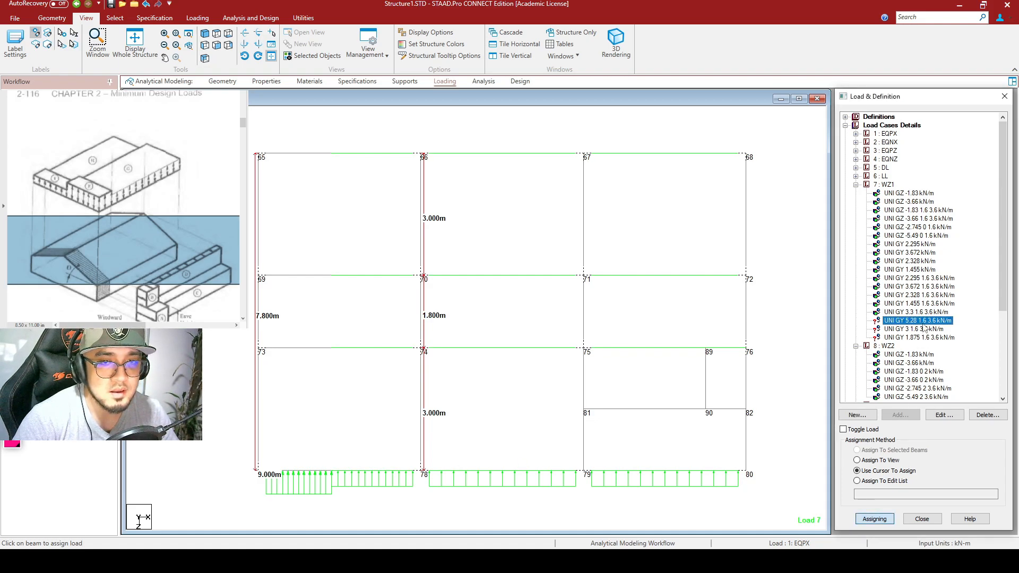
left_click(310, 349)
left_click(900, 329)
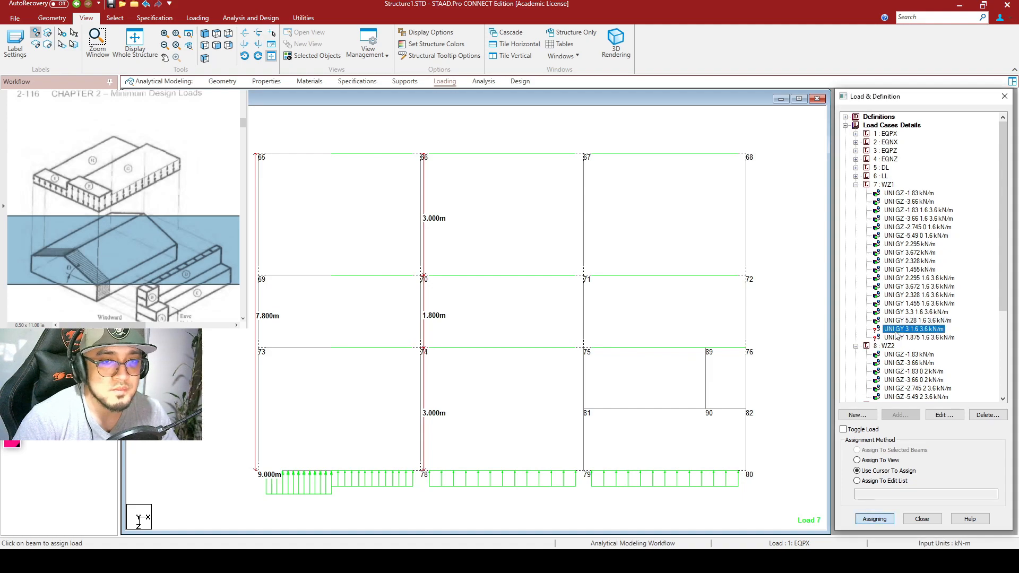
left_click(317, 276)
left_click(907, 338)
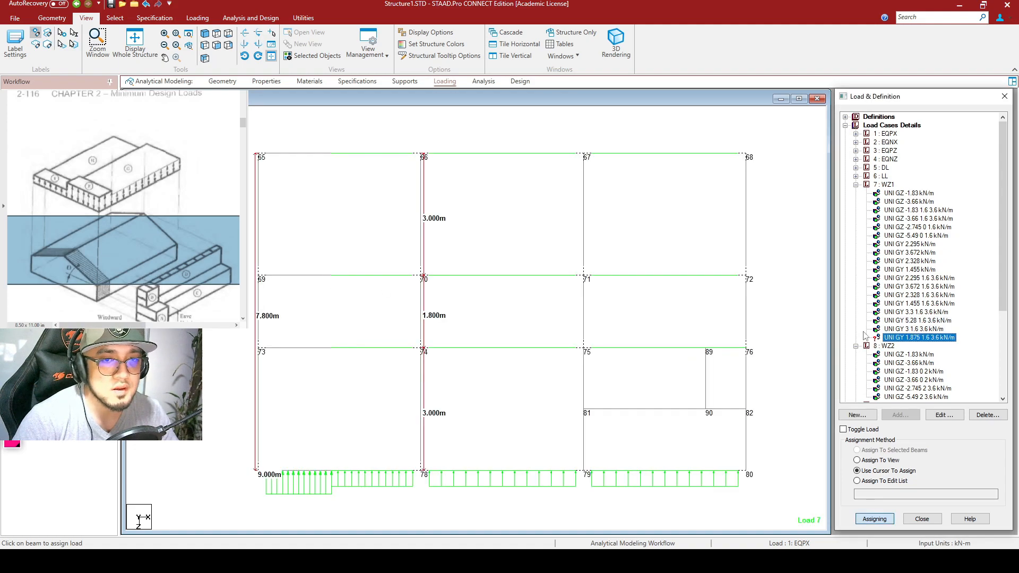
left_click(314, 154)
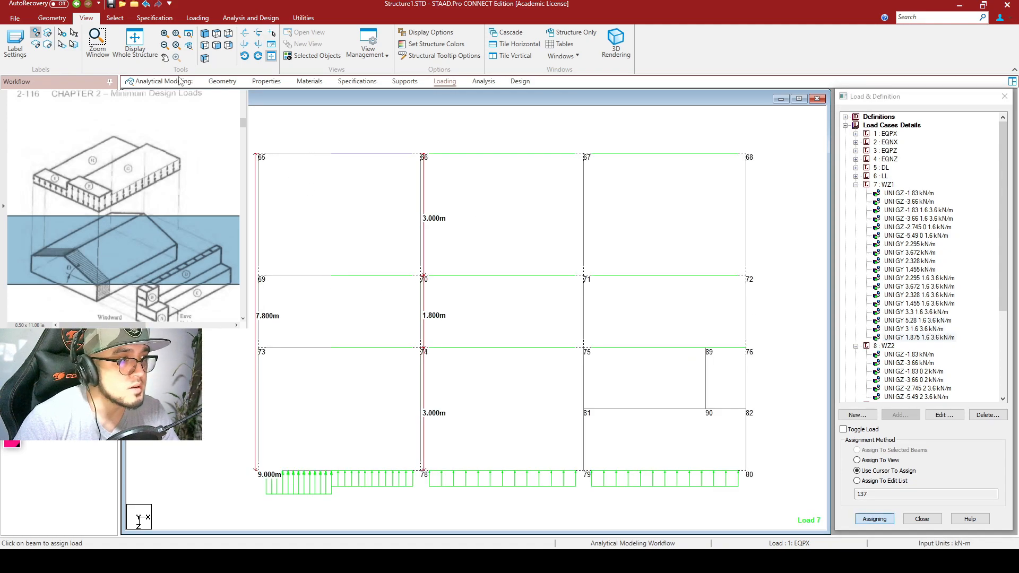
Step: Display the whole structure and modify the WZ1 3.3 kN/m load to run from d1 0 to d2 1.6 m
left_click(135, 41)
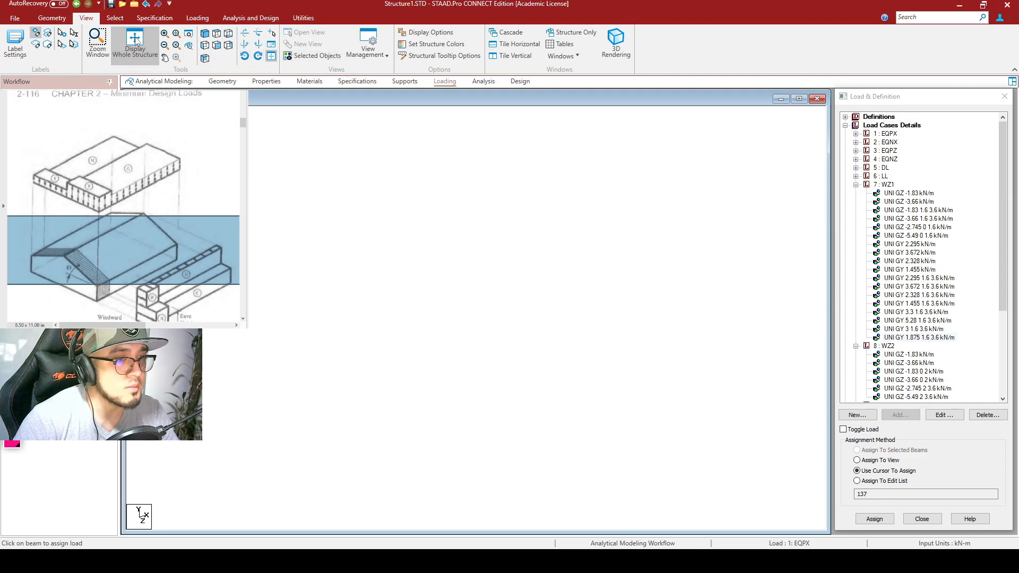
scroll(438, 217, "up", 3)
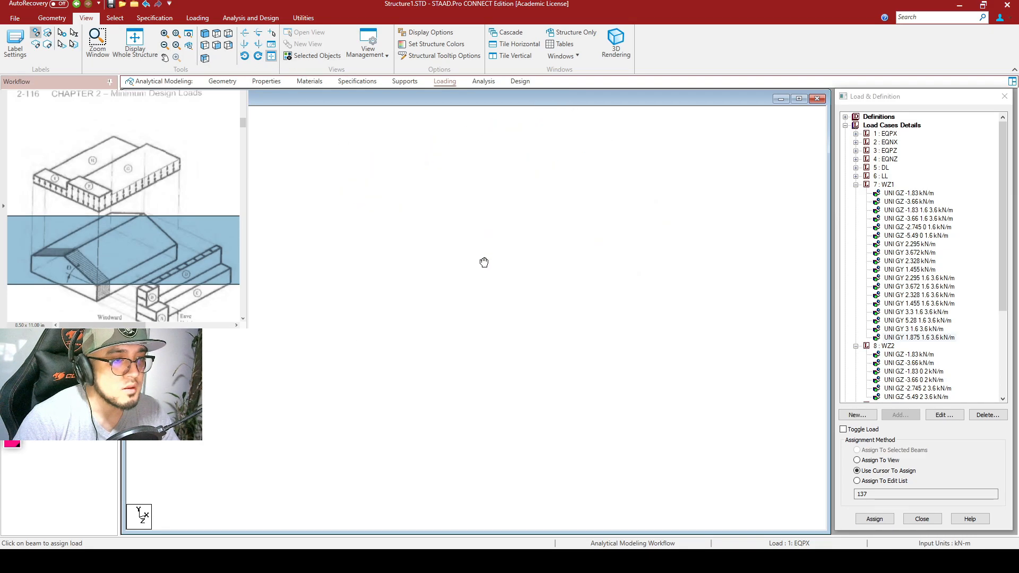
scroll(452, 275, "up", 2)
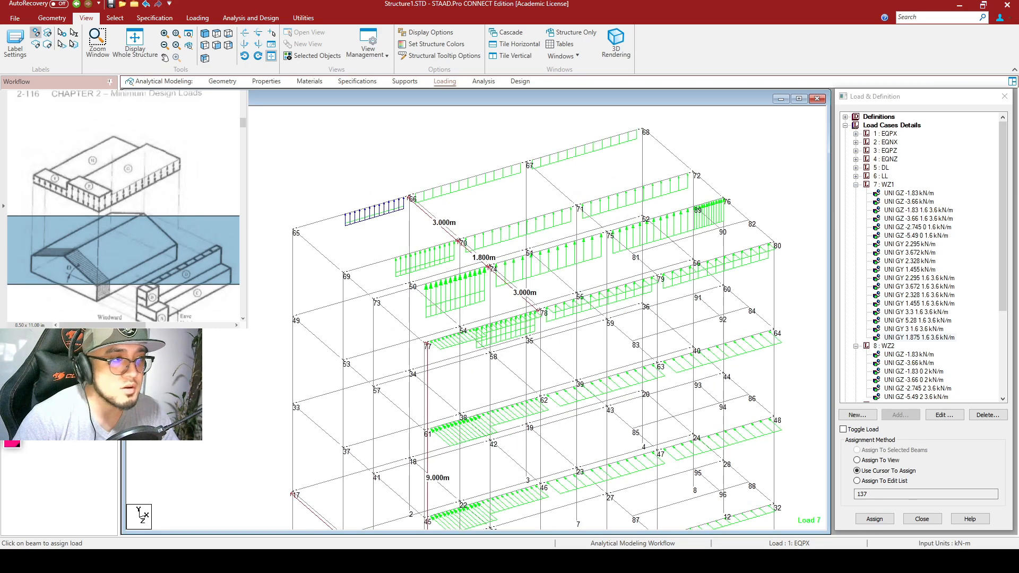
double_click(933, 314)
double_click(584, 250)
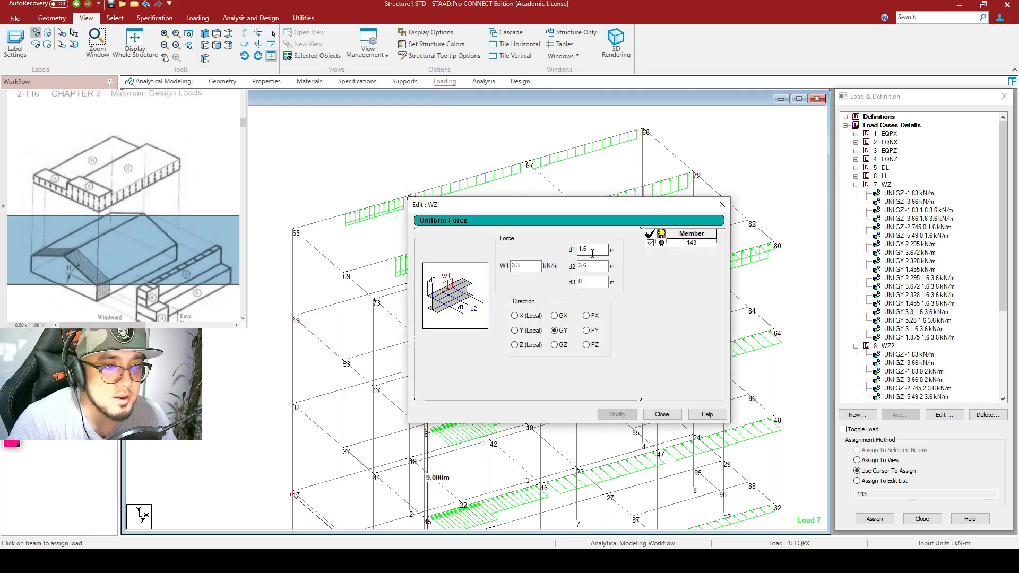
type("0")
key("Tab")
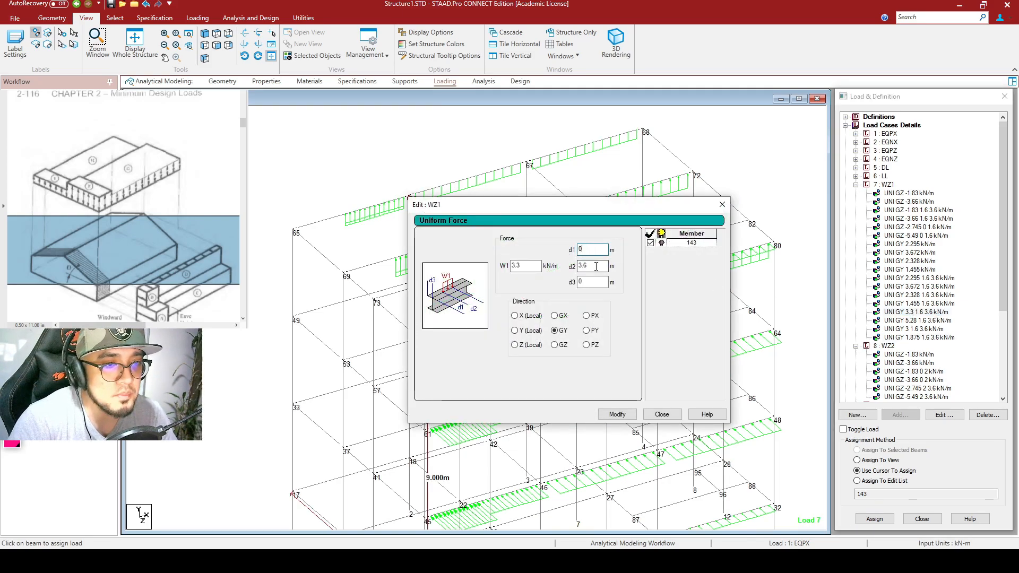
type("1")
left_click(617, 414)
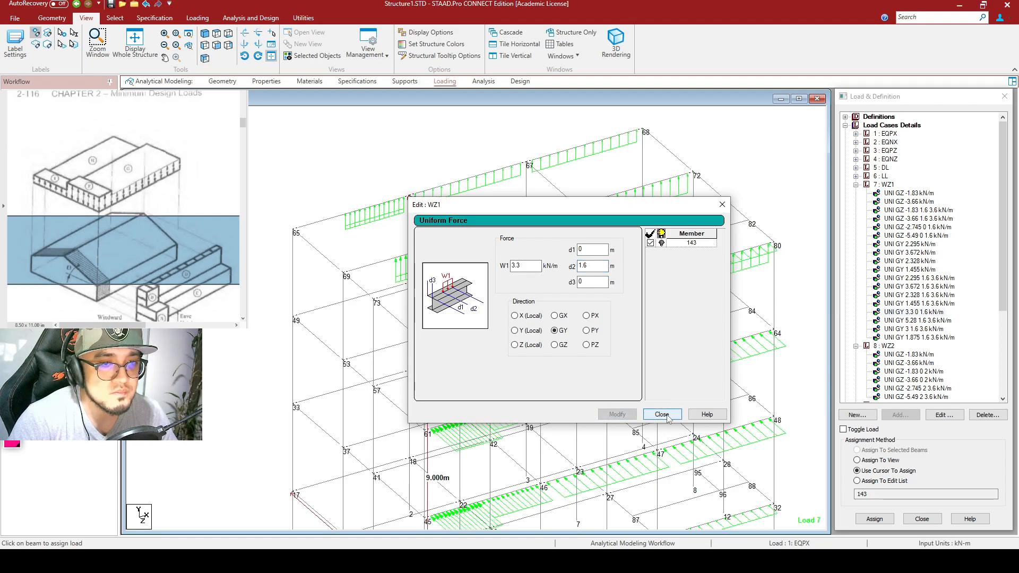
left_click(662, 415)
Step: Modify the WZ1 5.28 kN/m load to run from d1 0 to d2 1.6 m
double_click(937, 321)
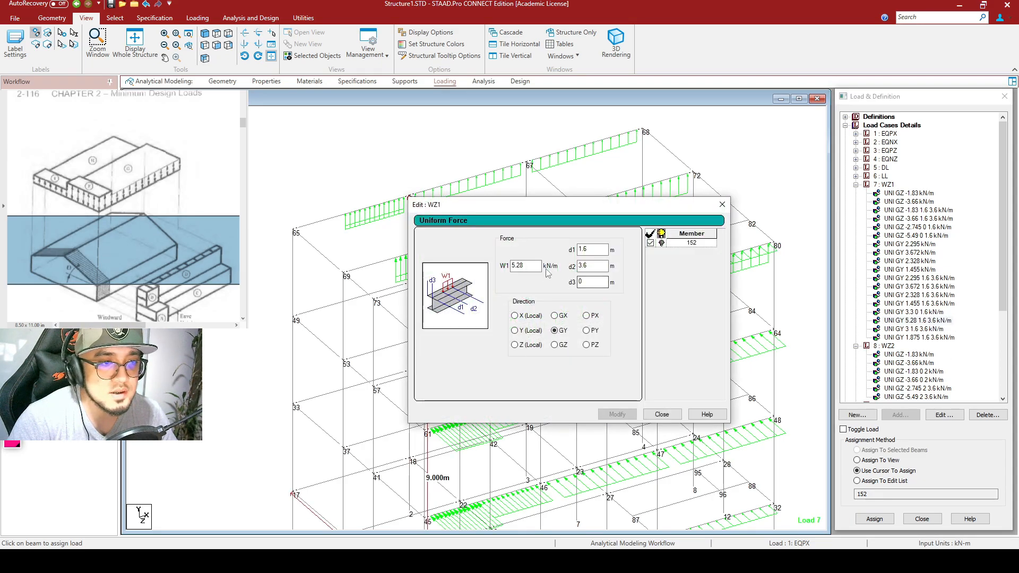
type("0")
key("Tab")
type("1.6")
left_click(626, 414)
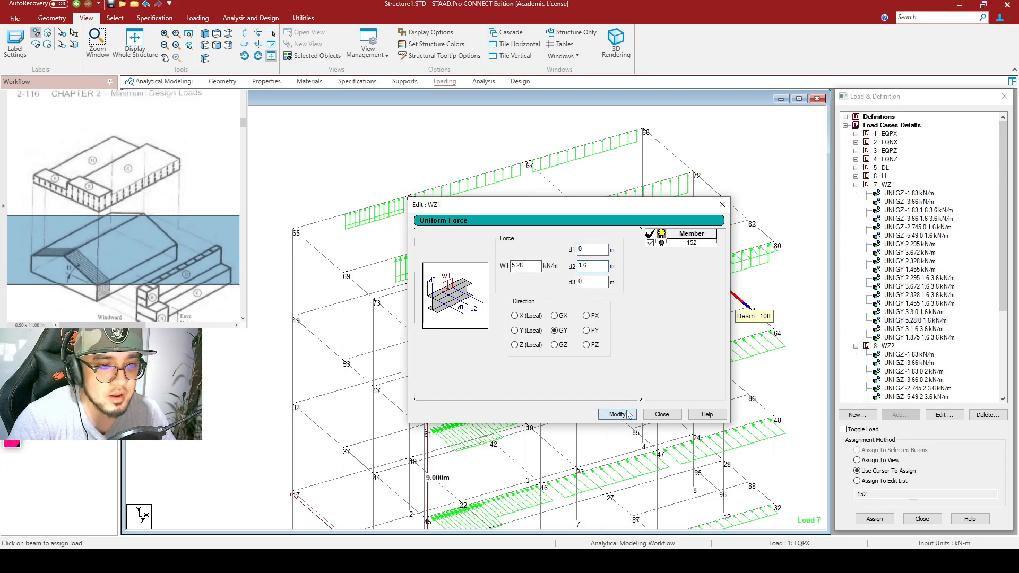
Step: Modify the WZ1 3 kN/m GY load to run from d1 0 to d2 1.6 m
double_click(926, 329)
double_click(589, 249)
type("0")
key("Tab")
type("1")
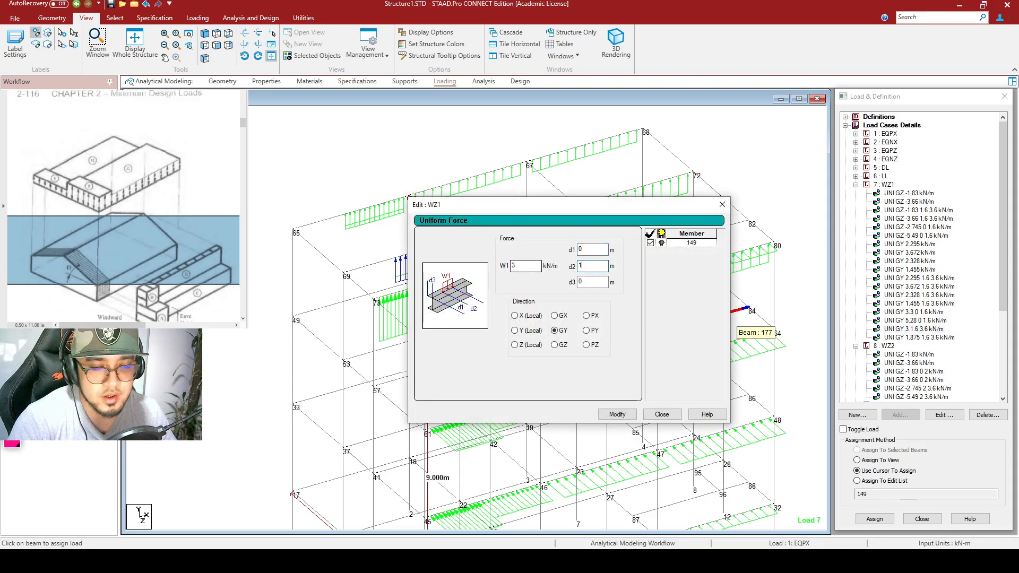
left_click(617, 414)
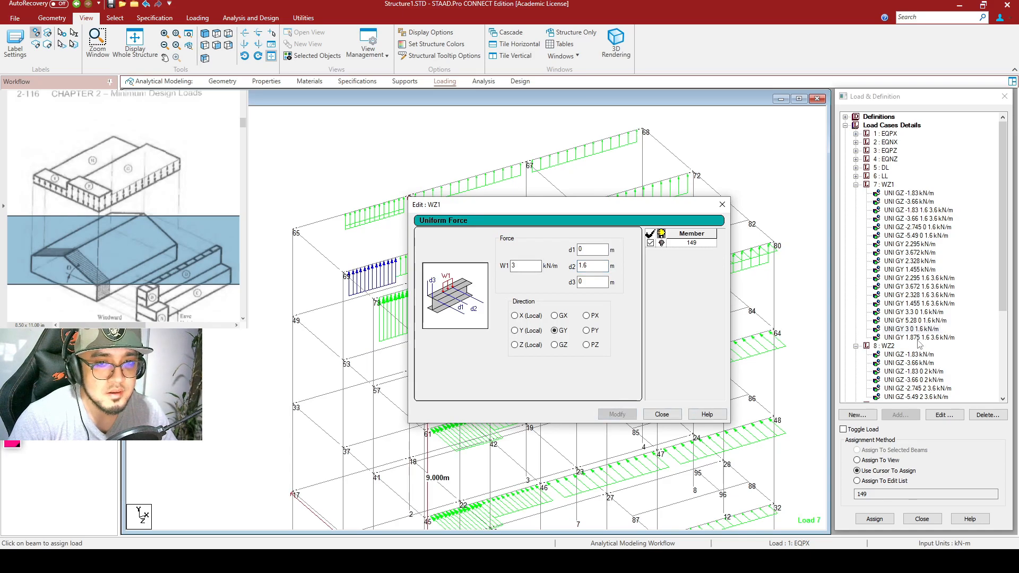
Step: Modify the WZ1 1.875 kN/m GY load to run from d1 0 to d2 1.6 m
double_click(902, 339)
double_click(583, 249)
type("0")
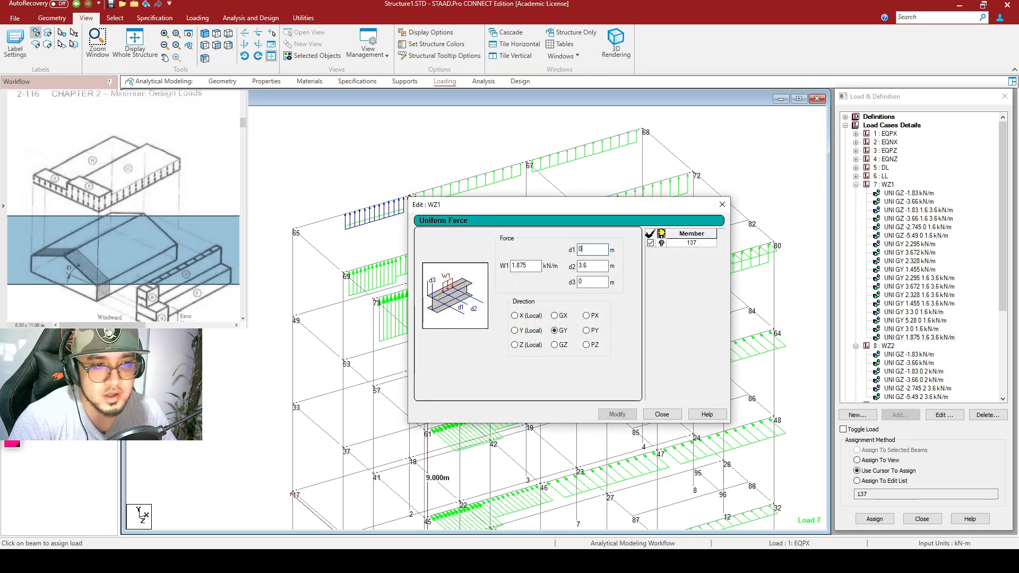
double_click(584, 265)
type("1.6")
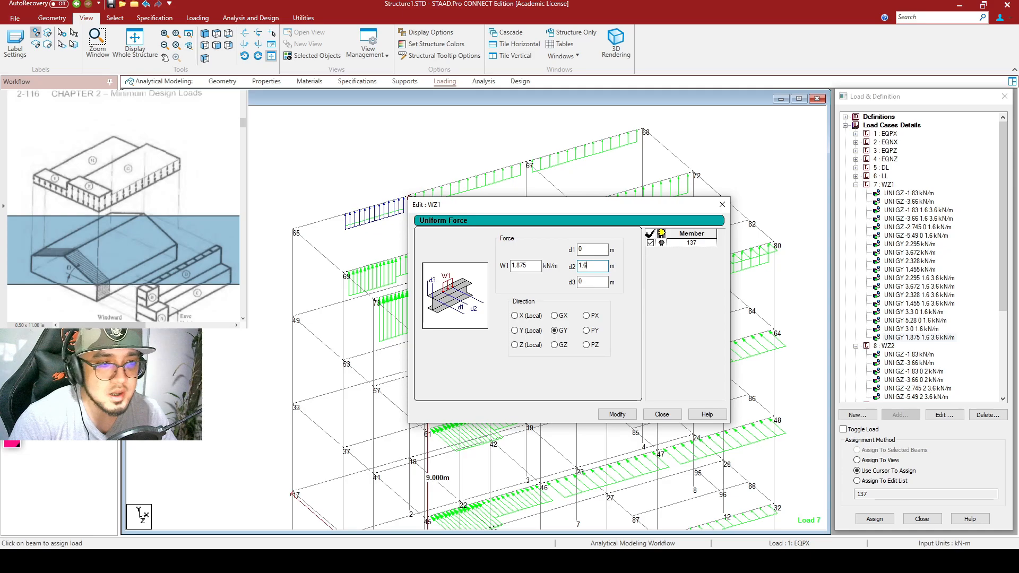
left_click(616, 414)
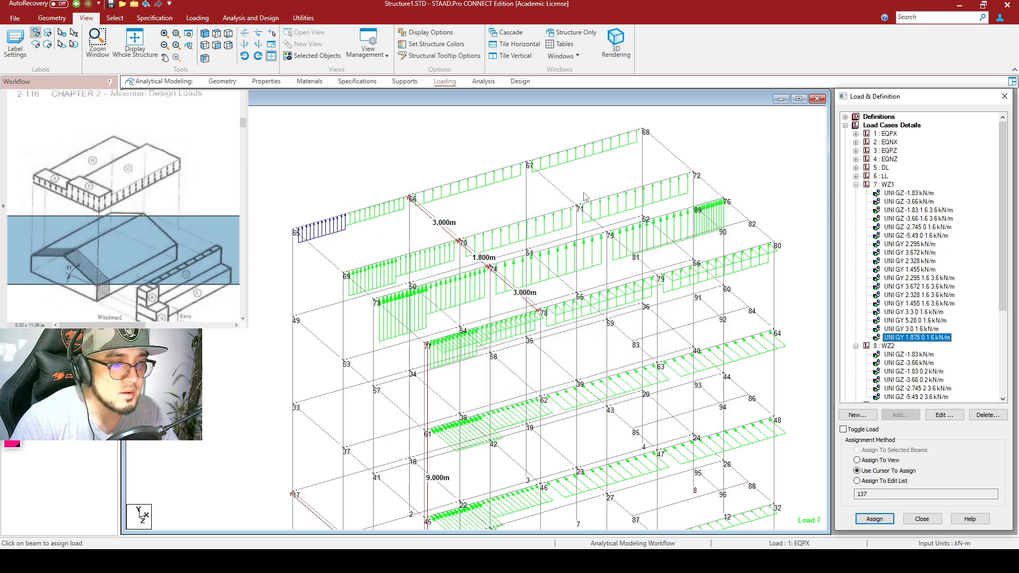
Step: Inspect the WZ1 roof loads on the model and display the WZ2 loads with its -3.66 kN/m GZ load highlighted
scroll(589, 175, "down", 3)
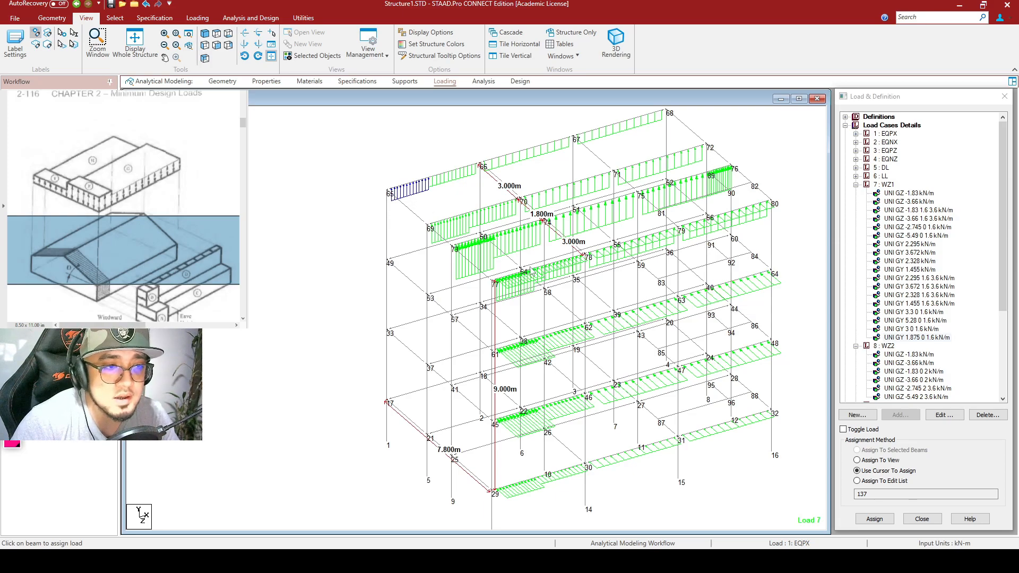
scroll(532, 272, "up", 3)
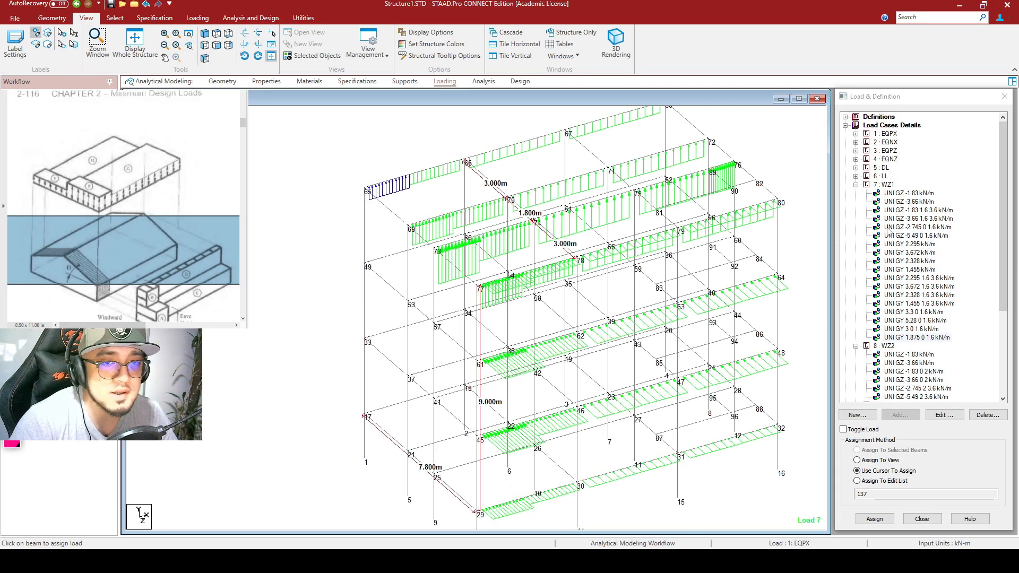
left_click(905, 363)
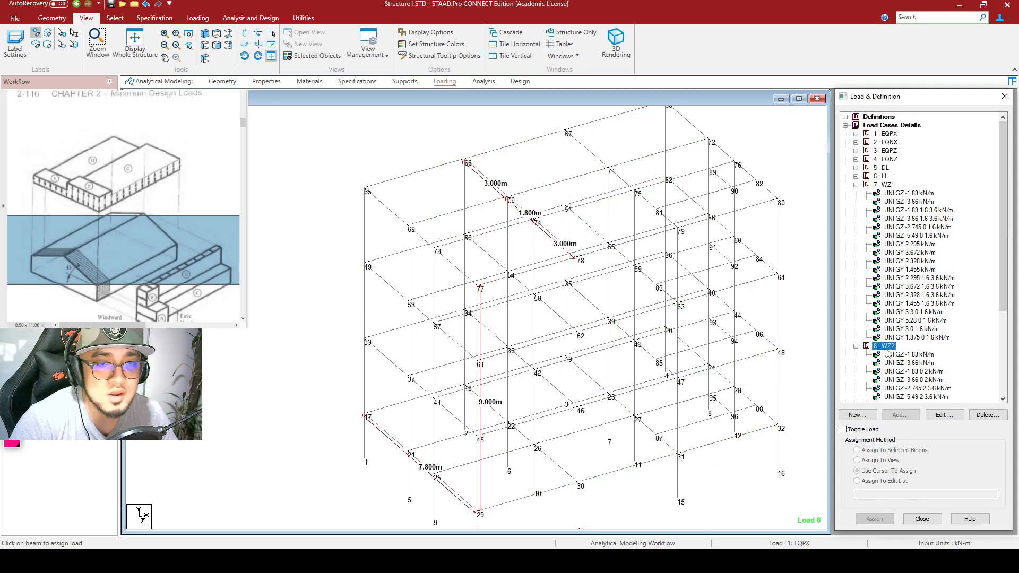
middle_click_drag(782, 199, 731, 261)
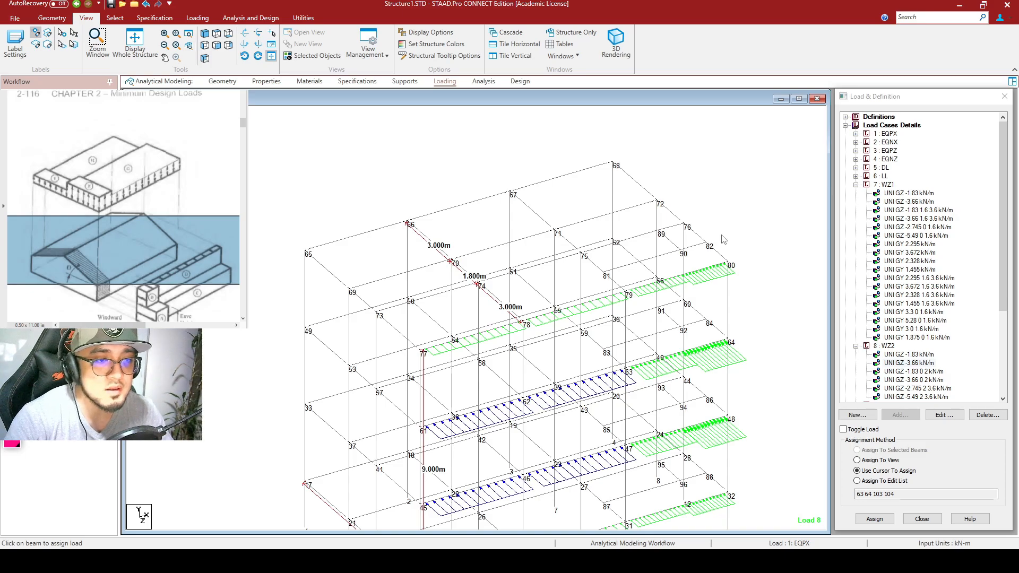
scroll(723, 244, "down", 2)
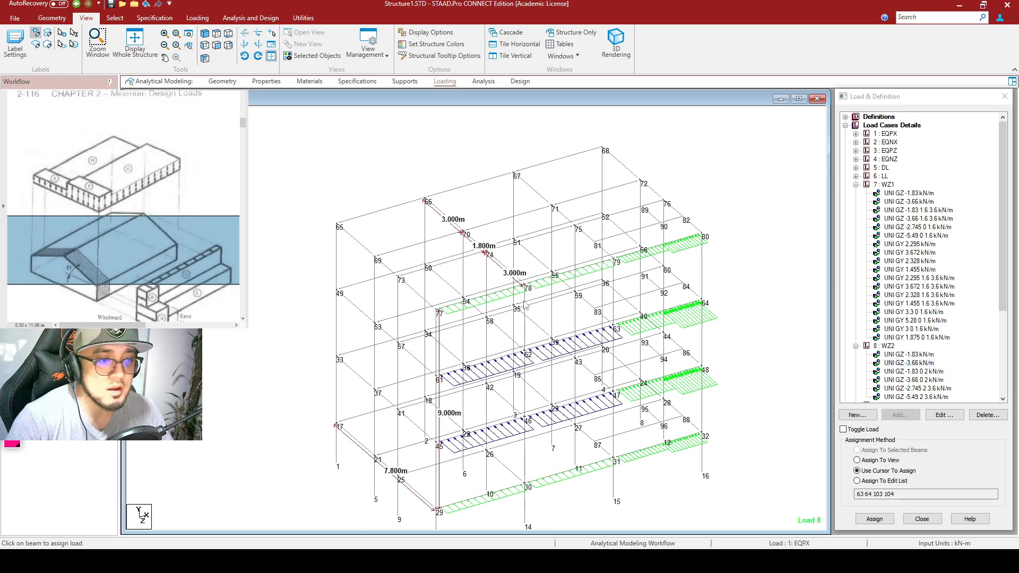
Step: Look through the load lists of WZ2 to WZ4 and the Design Wind Loads section of the code reference
scroll(953, 300, "down", 5)
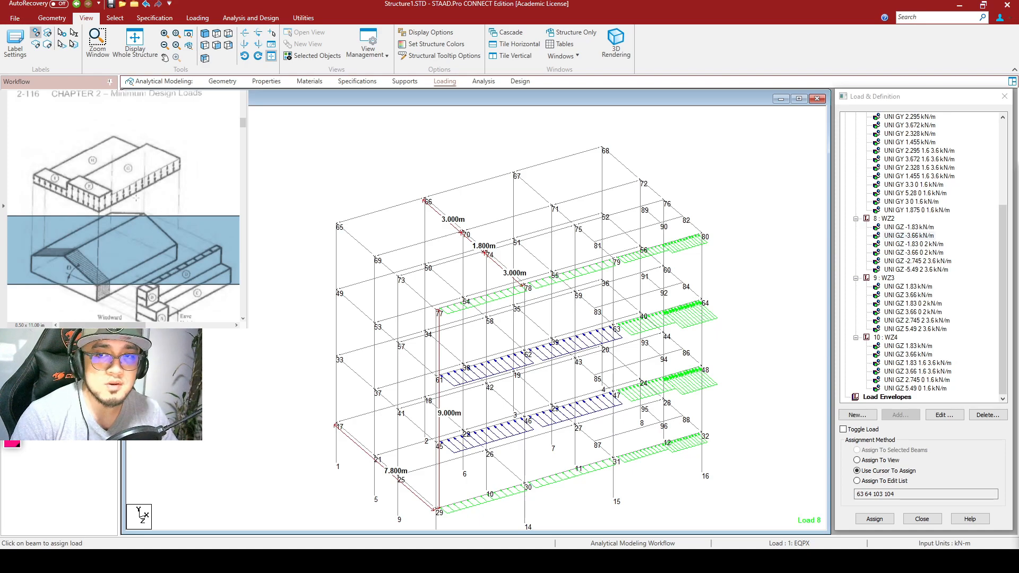
scroll(143, 190, "down", 10)
scroll(139, 188, "down", 2)
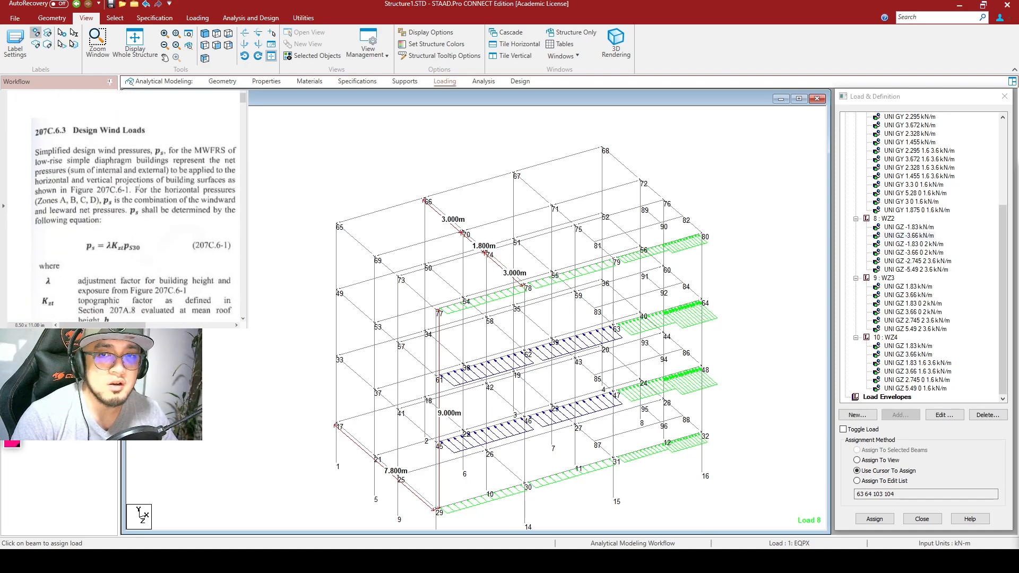